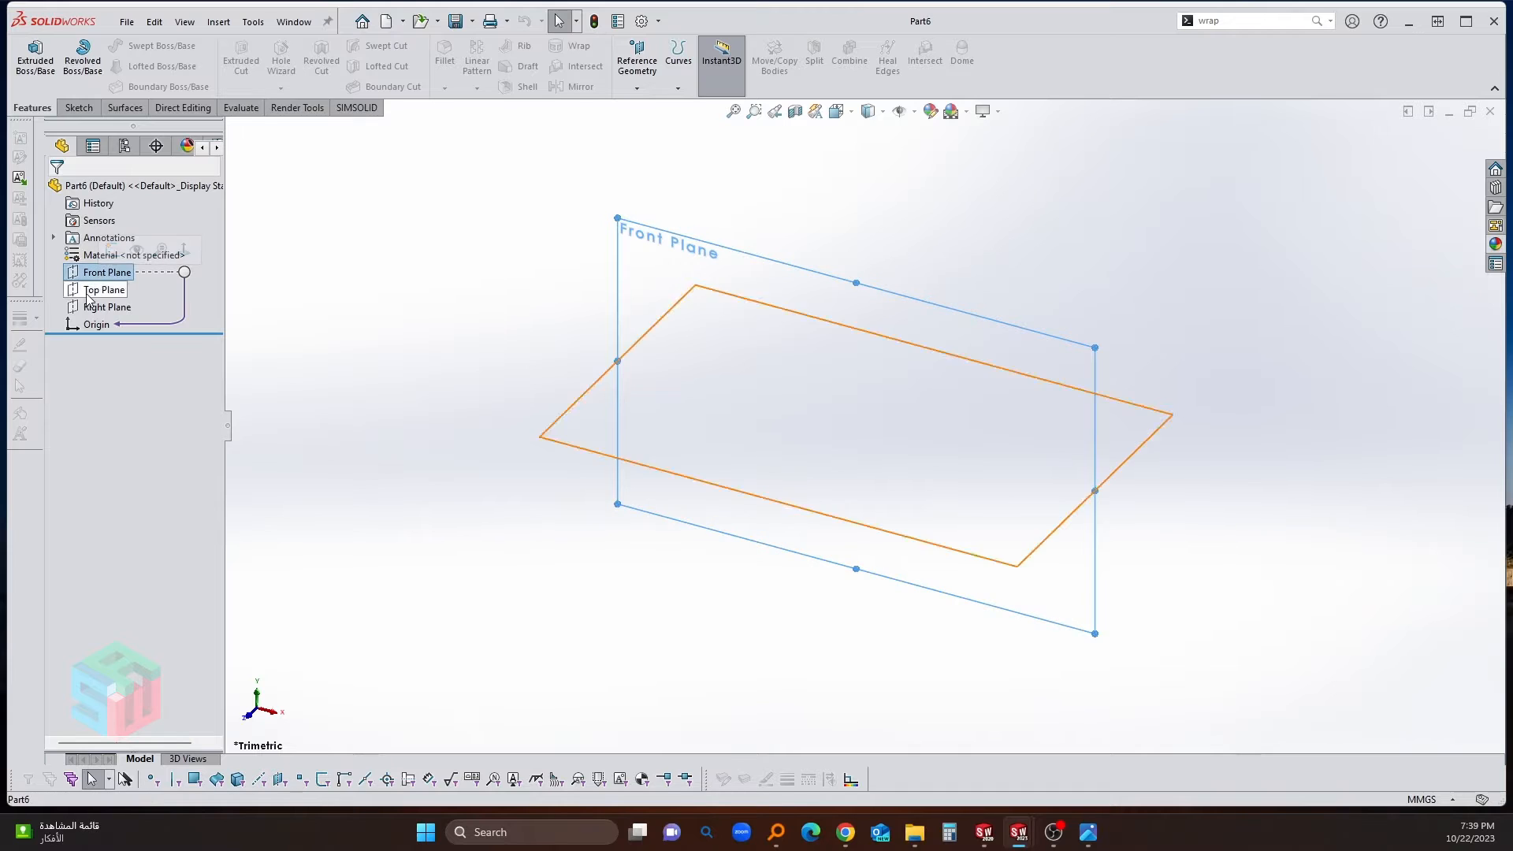
Step: Start a sketch on the Top Plane and draw a 225 mm horizontal construction line from the origin in the negative X direction
{"action": "left_click", "coordinate": [99, 292]}
{"action": "key", "text": "s"}
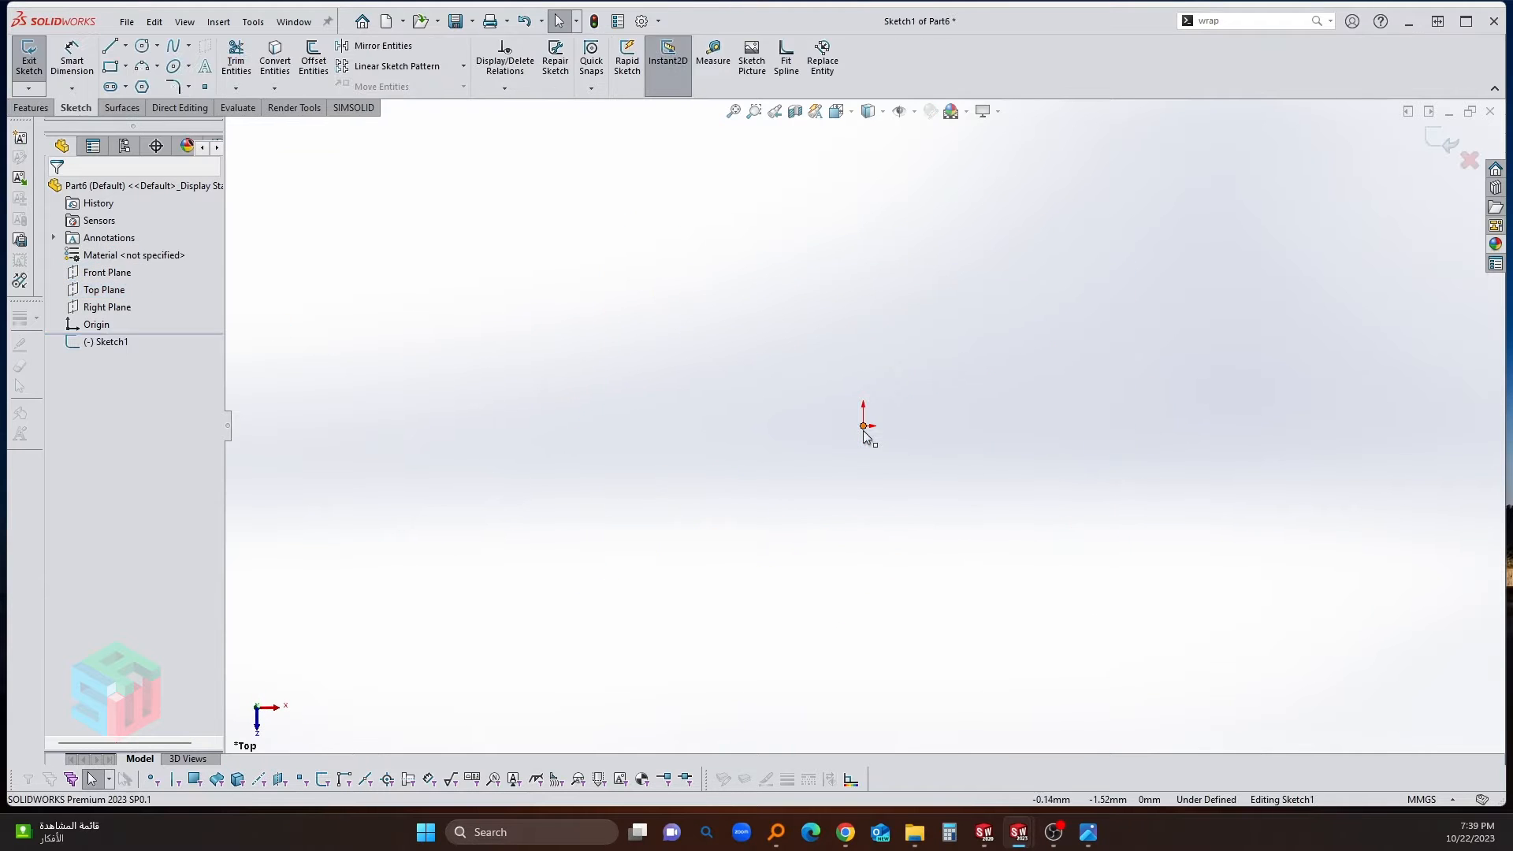
{"action": "key", "text": "l"}
{"action": "left_click", "coordinate": [863, 426]}
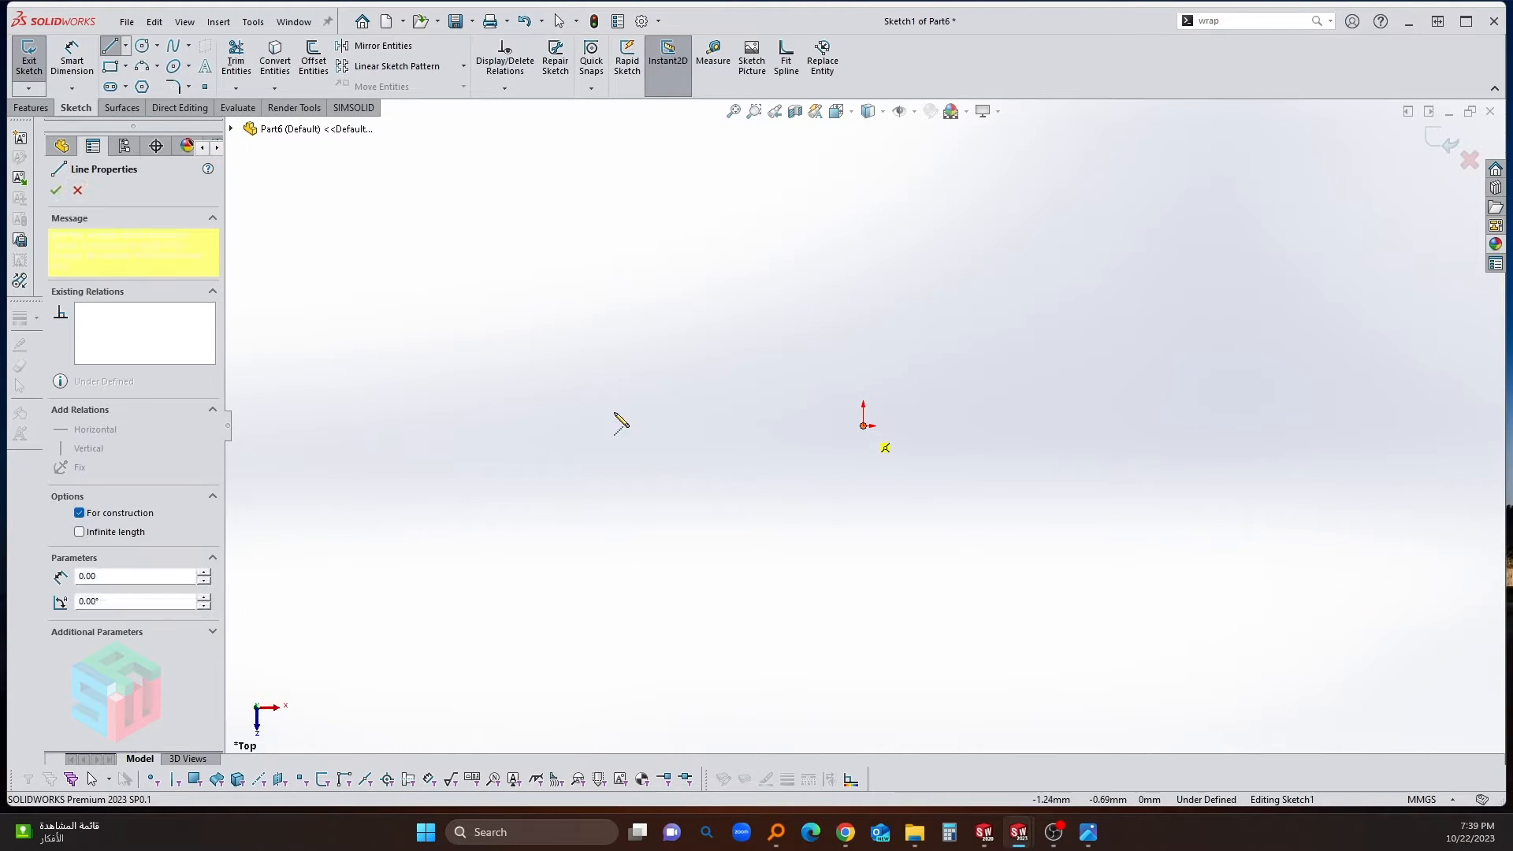
{"action": "type", "text": "225"}
{"action": "key", "text": "Return"}
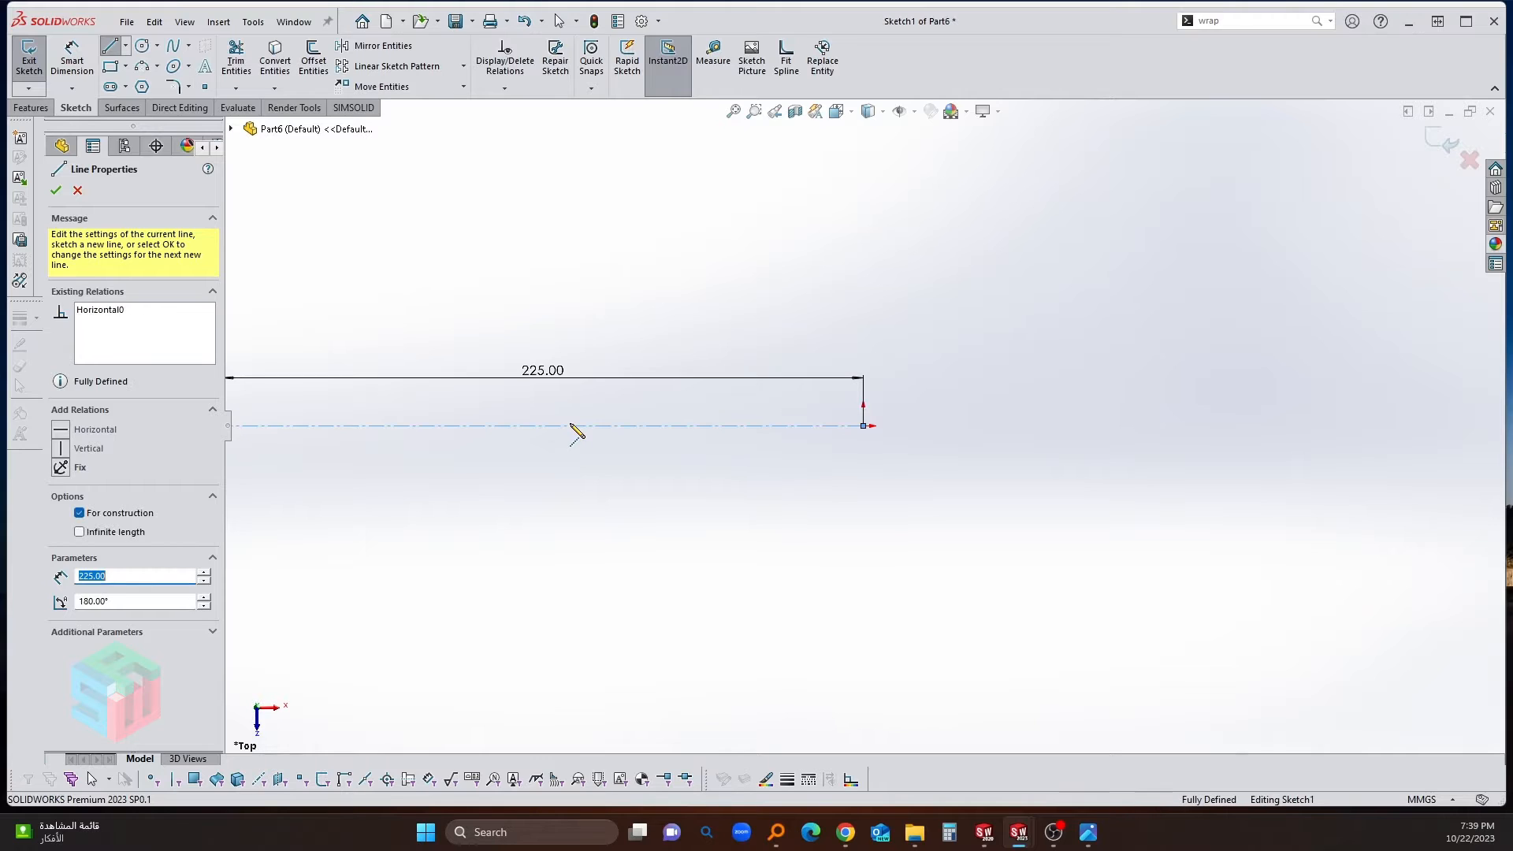
{"action": "key", "text": "Escape"}
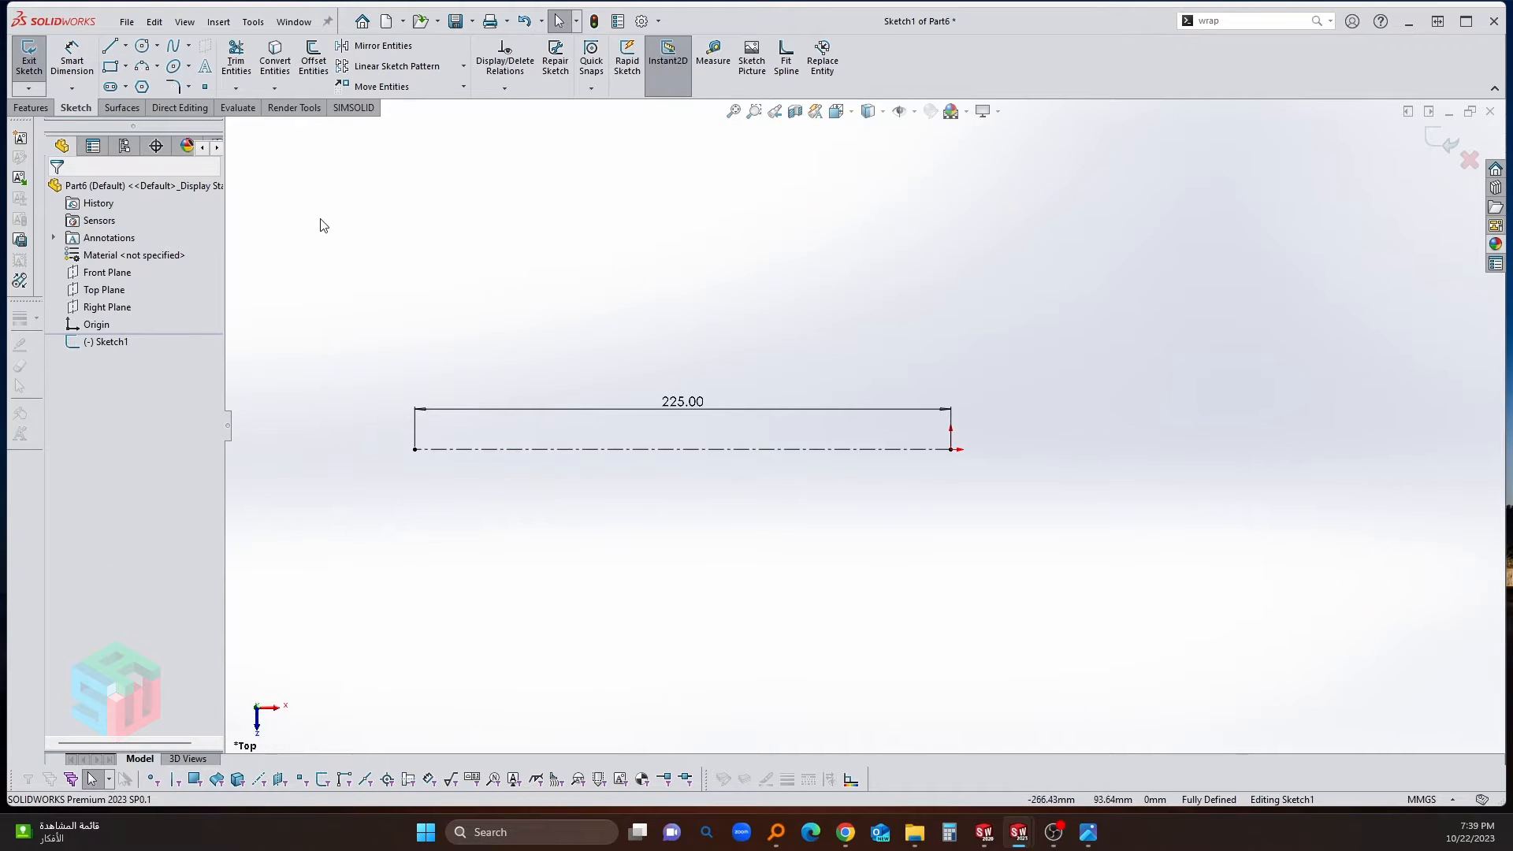
Step: Draw a Bezier style spline with eight control vertices, from the construction line's far end, below, above and below the line, to the origin
{"action": "left_click", "coordinate": [189, 45]}
{"action": "left_click", "coordinate": [206, 81]}
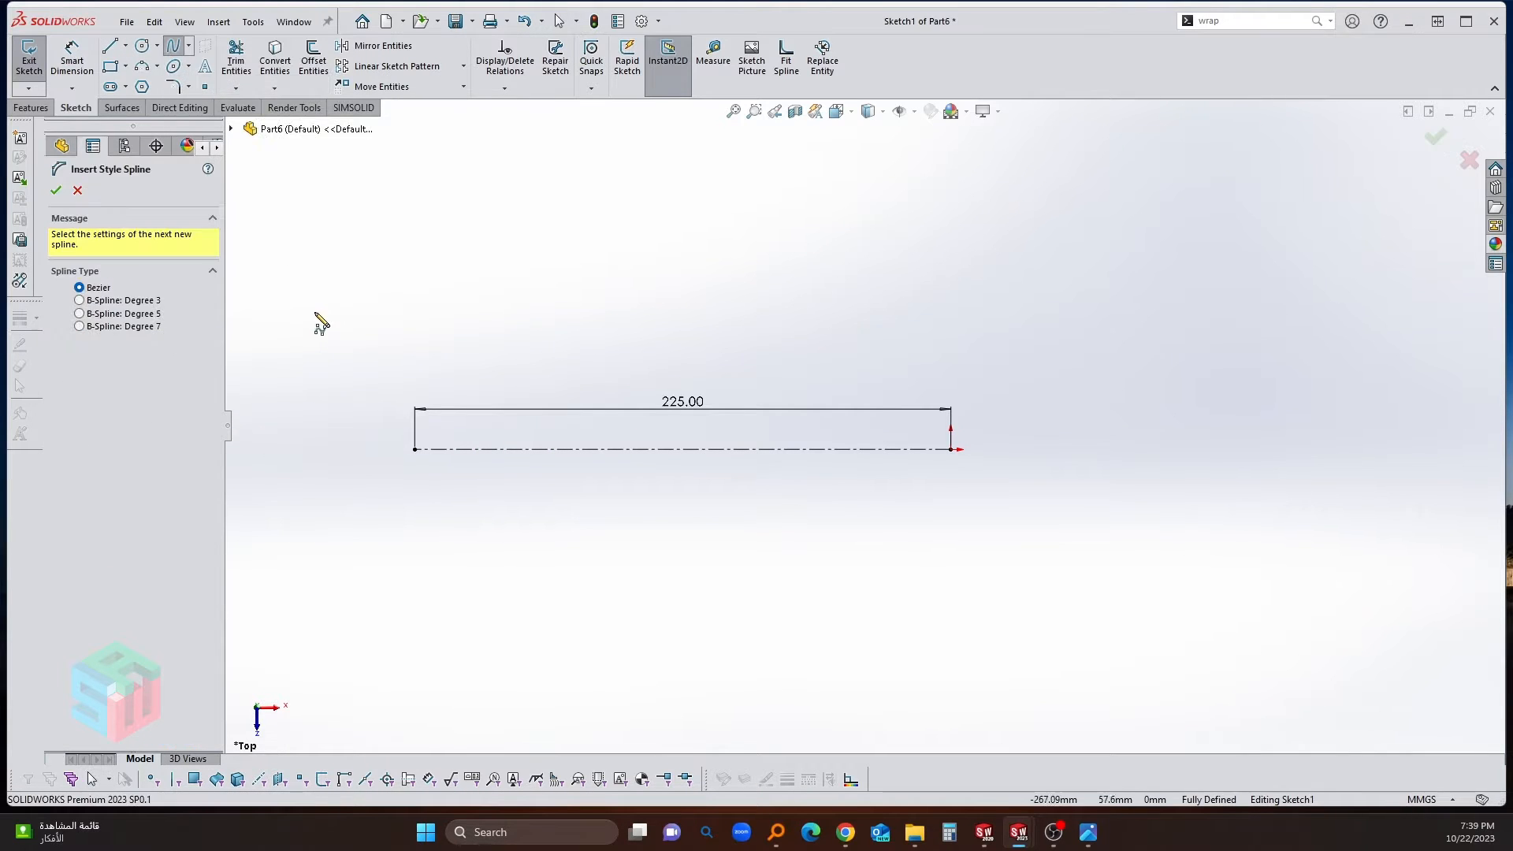
{"action": "left_click", "coordinate": [415, 450]}
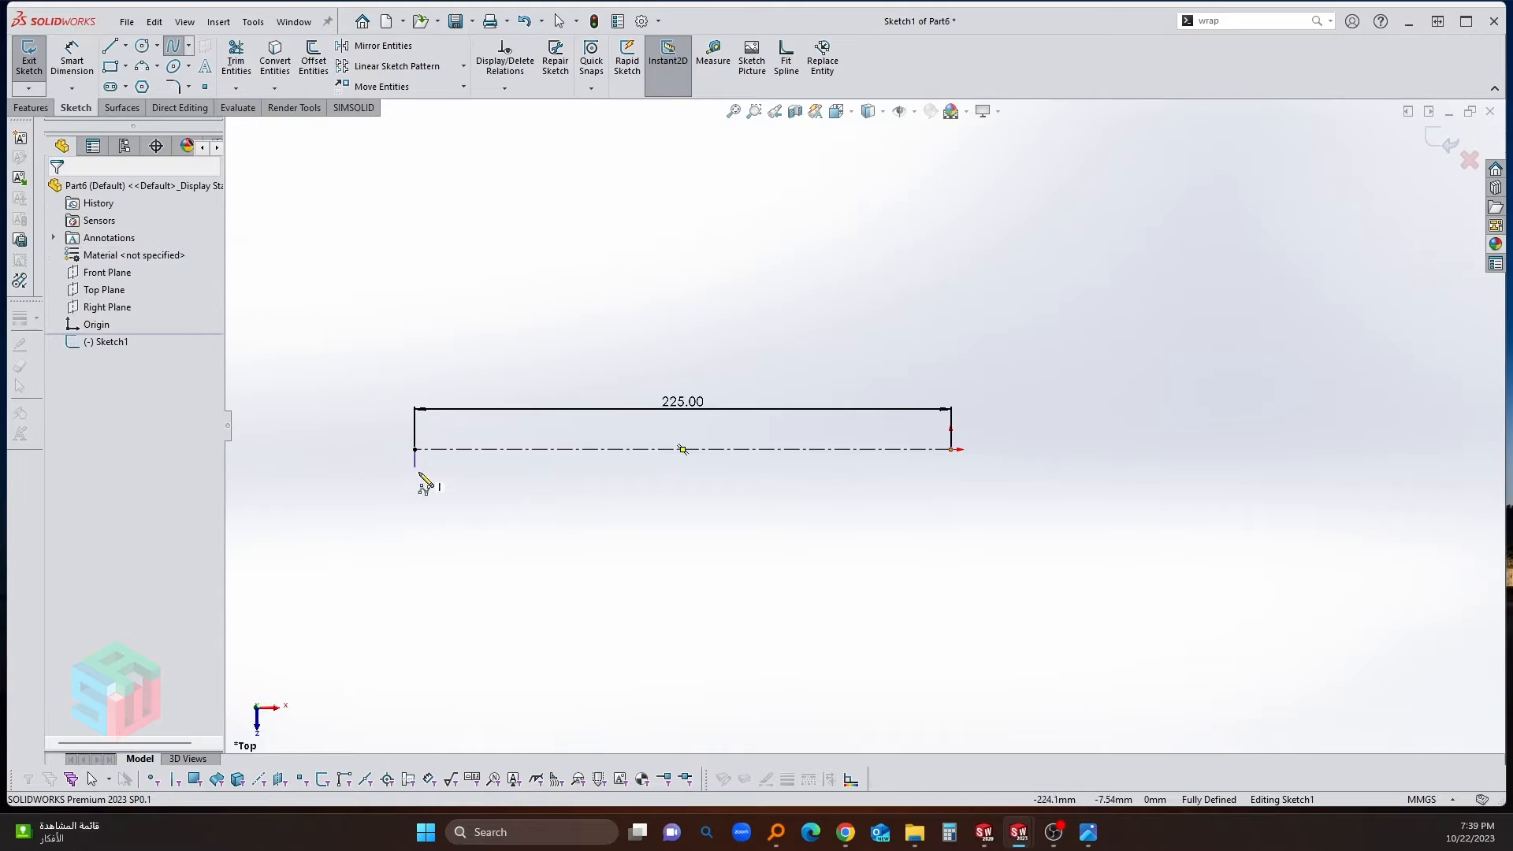
{"action": "left_click", "coordinate": [415, 536]}
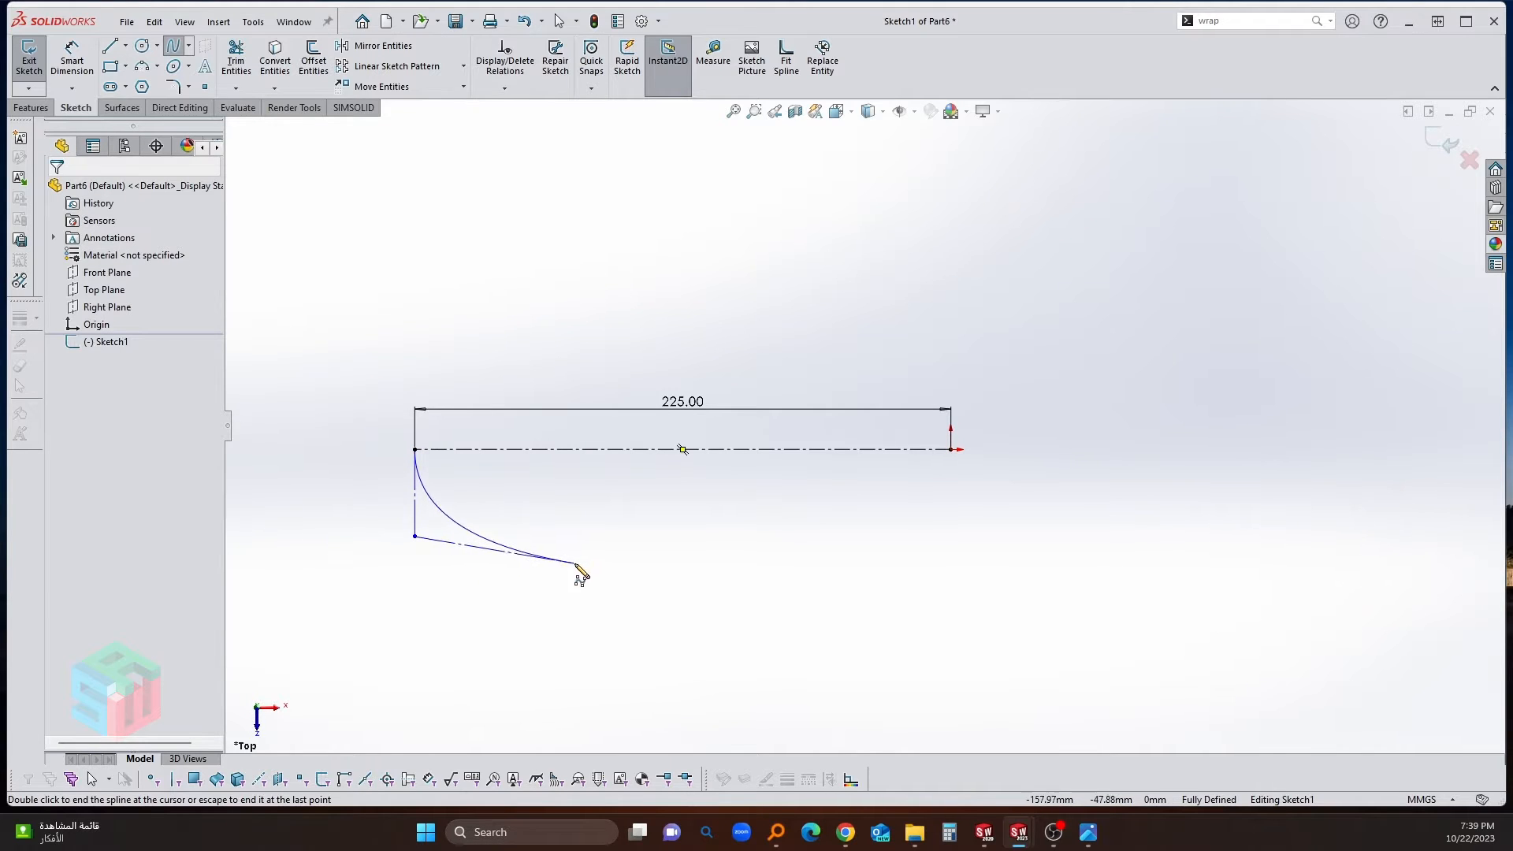
{"action": "left_click", "coordinate": [627, 351]}
{"action": "left_click", "coordinate": [747, 333]}
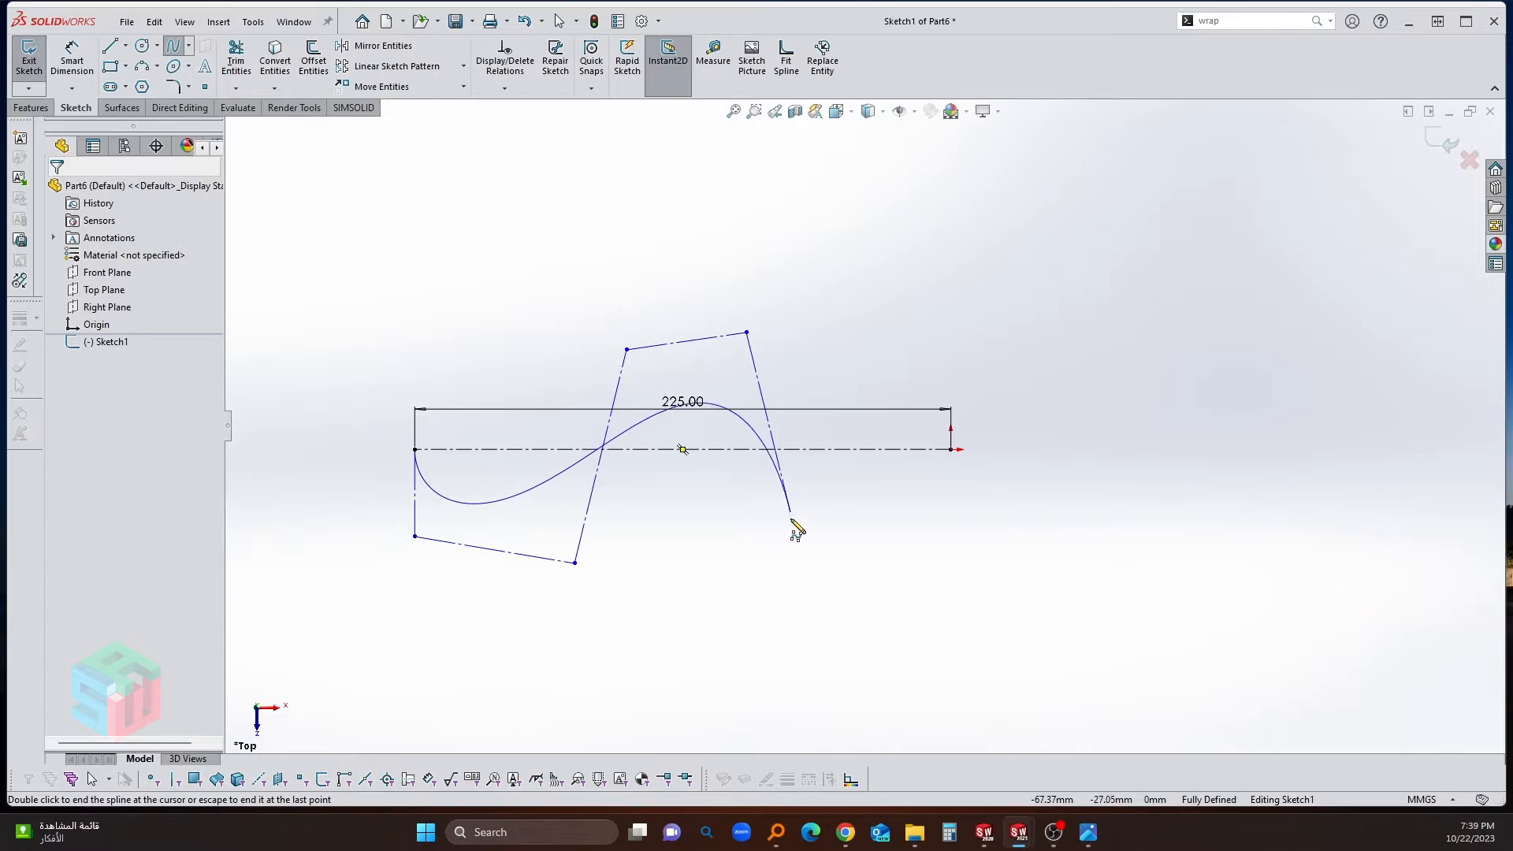
{"action": "left_click", "coordinate": [788, 522]}
{"action": "left_click", "coordinate": [922, 575]}
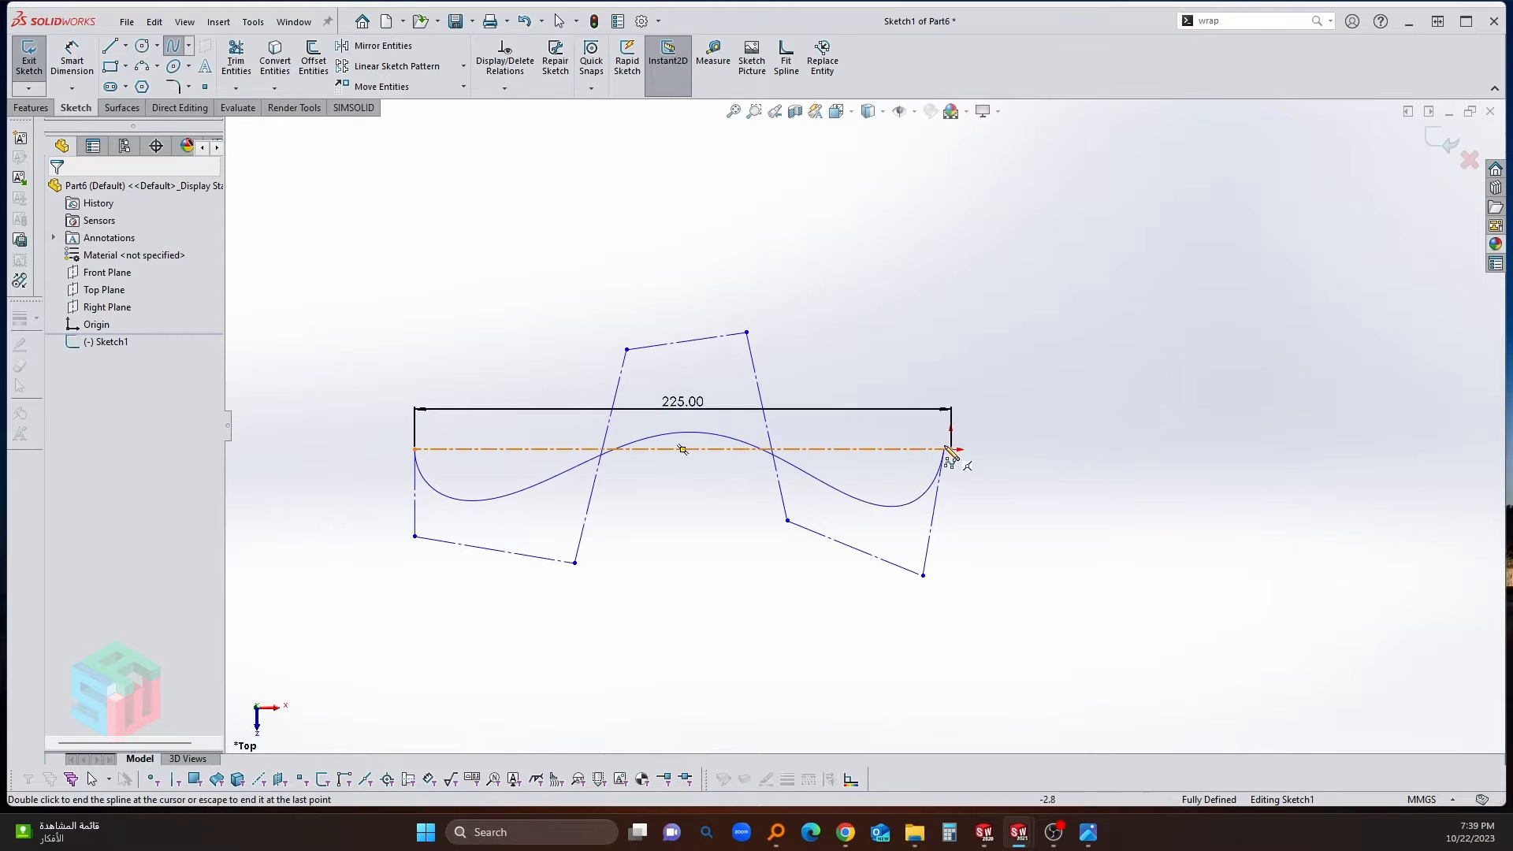
{"action": "left_click", "coordinate": [952, 450]}
{"action": "right_click", "coordinate": [1018, 403]}
{"action": "left_click", "coordinate": [1028, 412]}
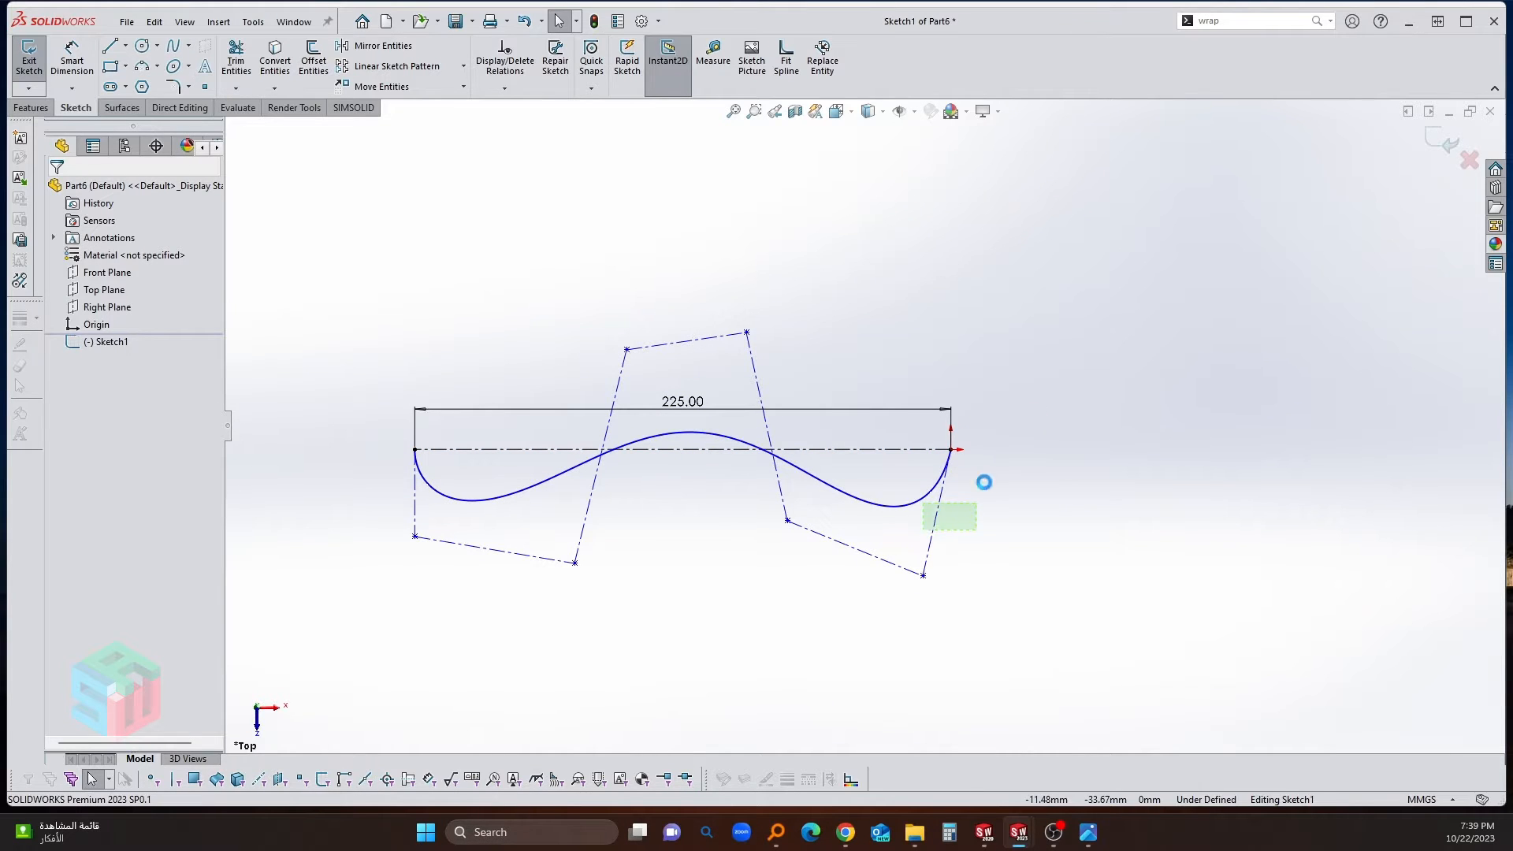
Step: Make the control polygon legs at both ends of the spline vertical
{"action": "left_click_drag", "start_coordinate": [984, 482], "coordinate": [923, 530]}
{"action": "left_click", "coordinate": [1056, 405]}
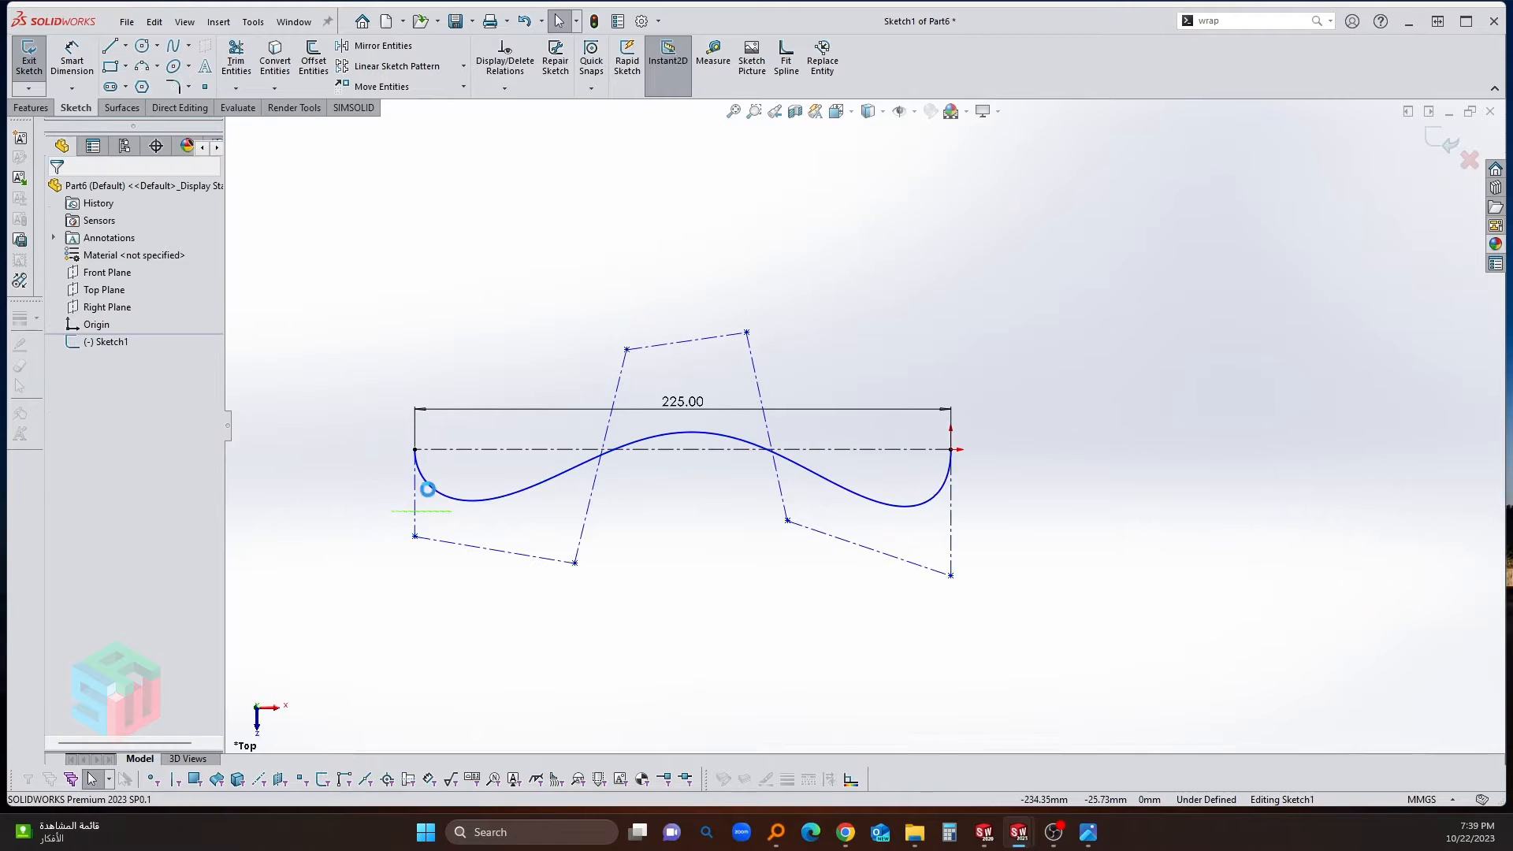
{"action": "left_click", "coordinate": [416, 490]}
{"action": "left_click", "coordinate": [543, 400]}
{"action": "scroll", "coordinate": [568, 370], "scroll_direction": "down", "scroll_amount": 1}
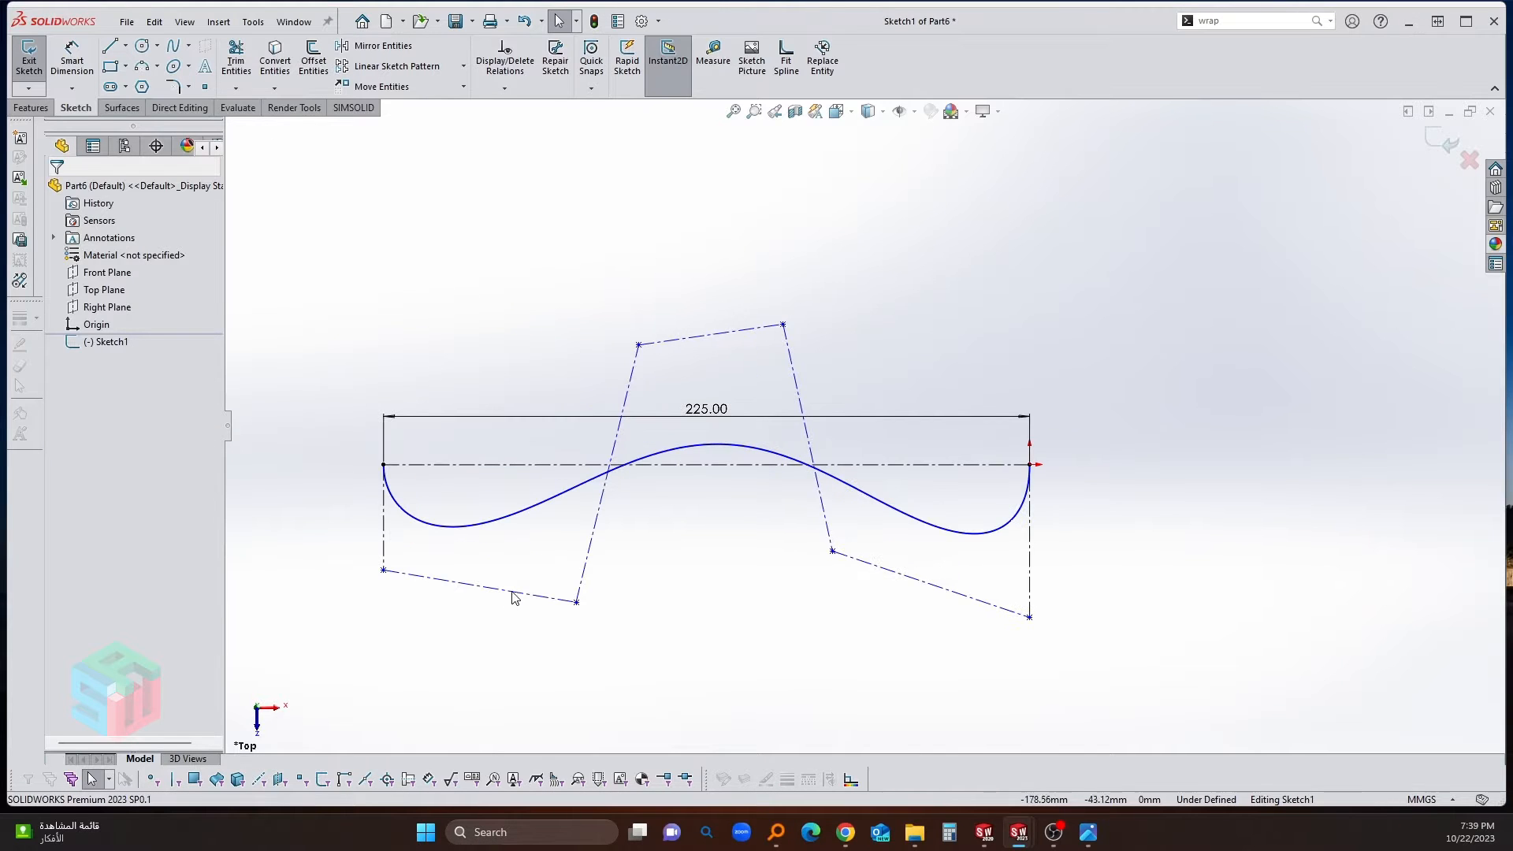
Step: Dimension the vertical control polygon leg at the origin to 45 mm
{"action": "key", "text": "d"}
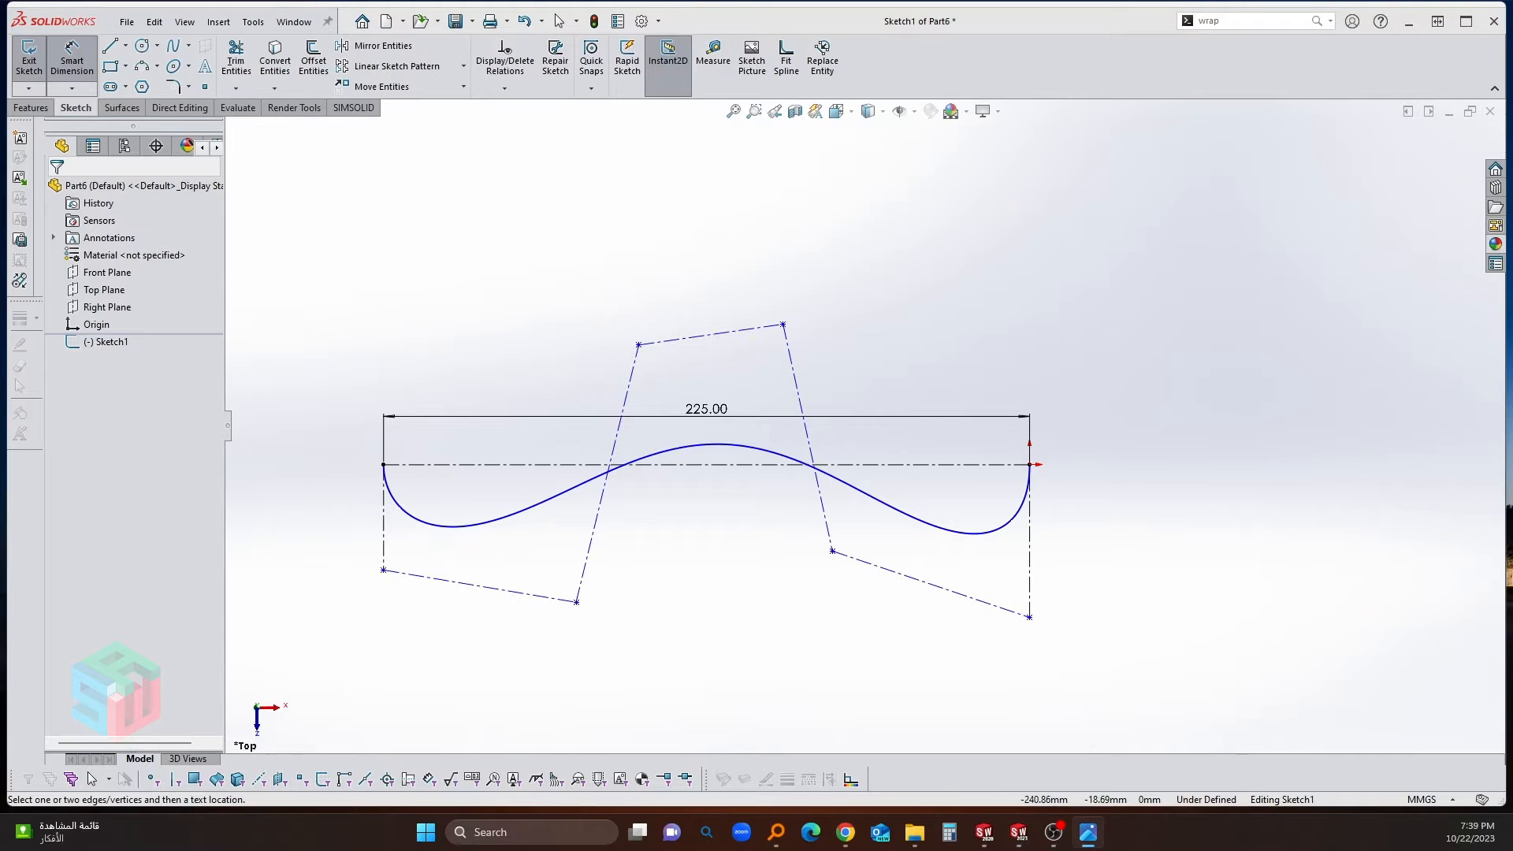
{"action": "left_click", "coordinate": [1030, 576]}
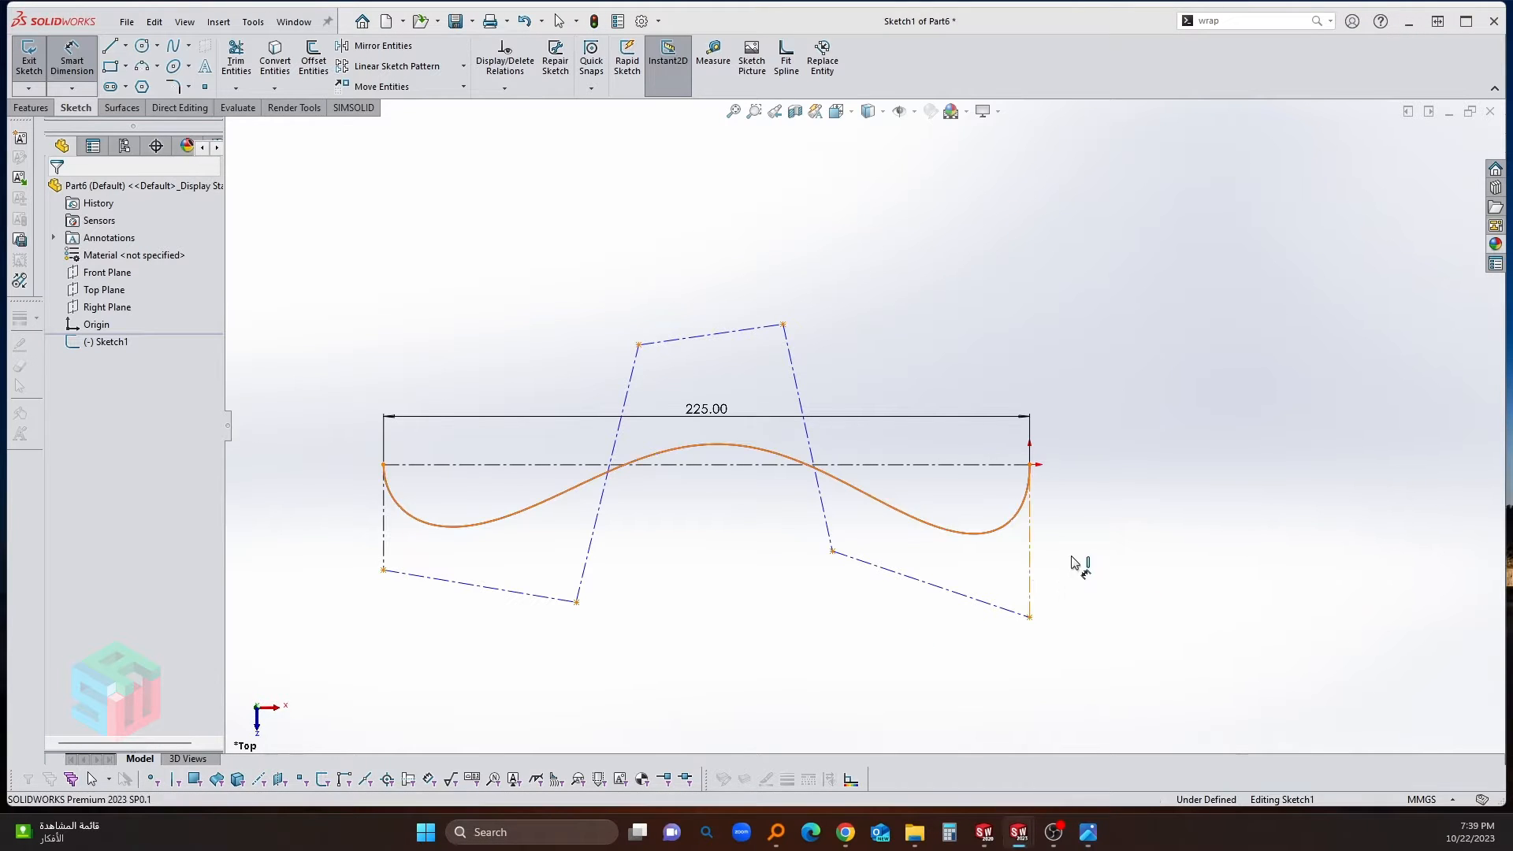
{"action": "left_click", "coordinate": [1086, 552]}
{"action": "type", "text": "45"}
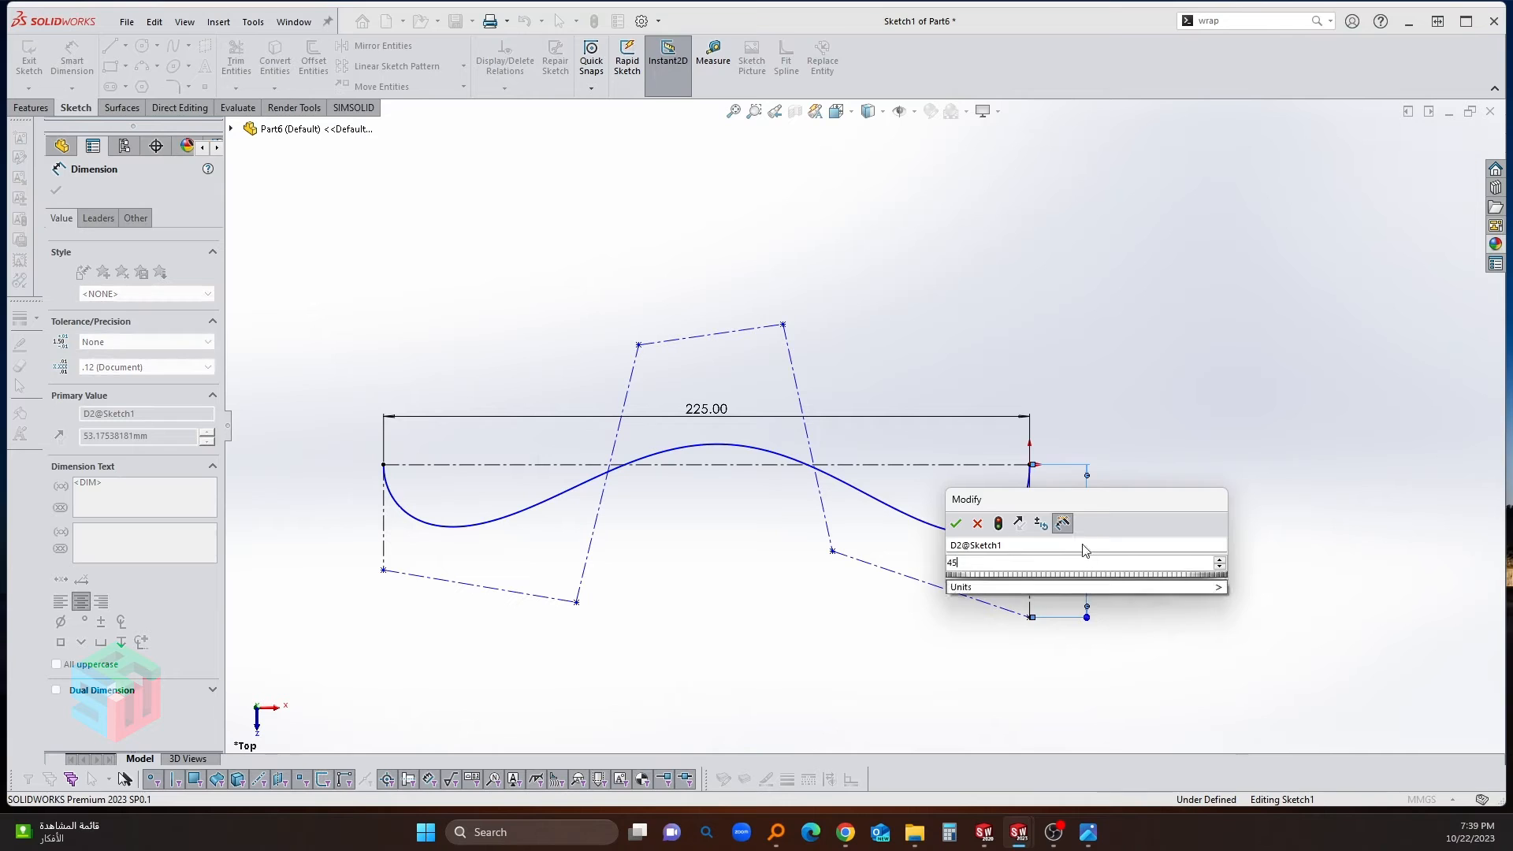
{"action": "key", "text": "Return"}
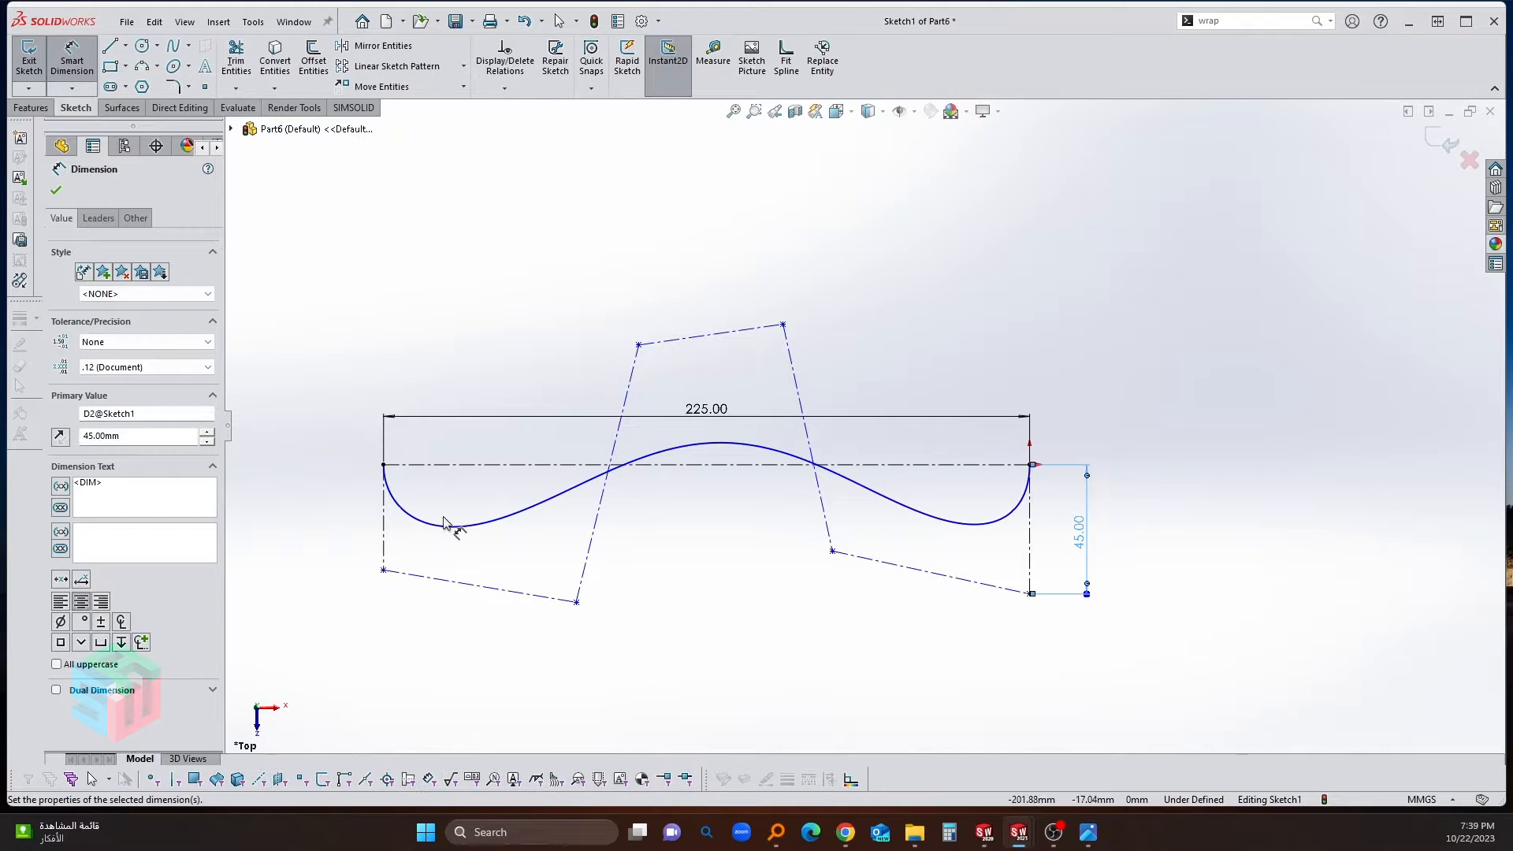
Step: Dimension the vertical control polygon leg at the spline's far end to 65 mm
{"action": "left_click", "coordinate": [383, 544]}
{"action": "left_click", "coordinate": [337, 521]}
{"action": "type", "text": "65"}
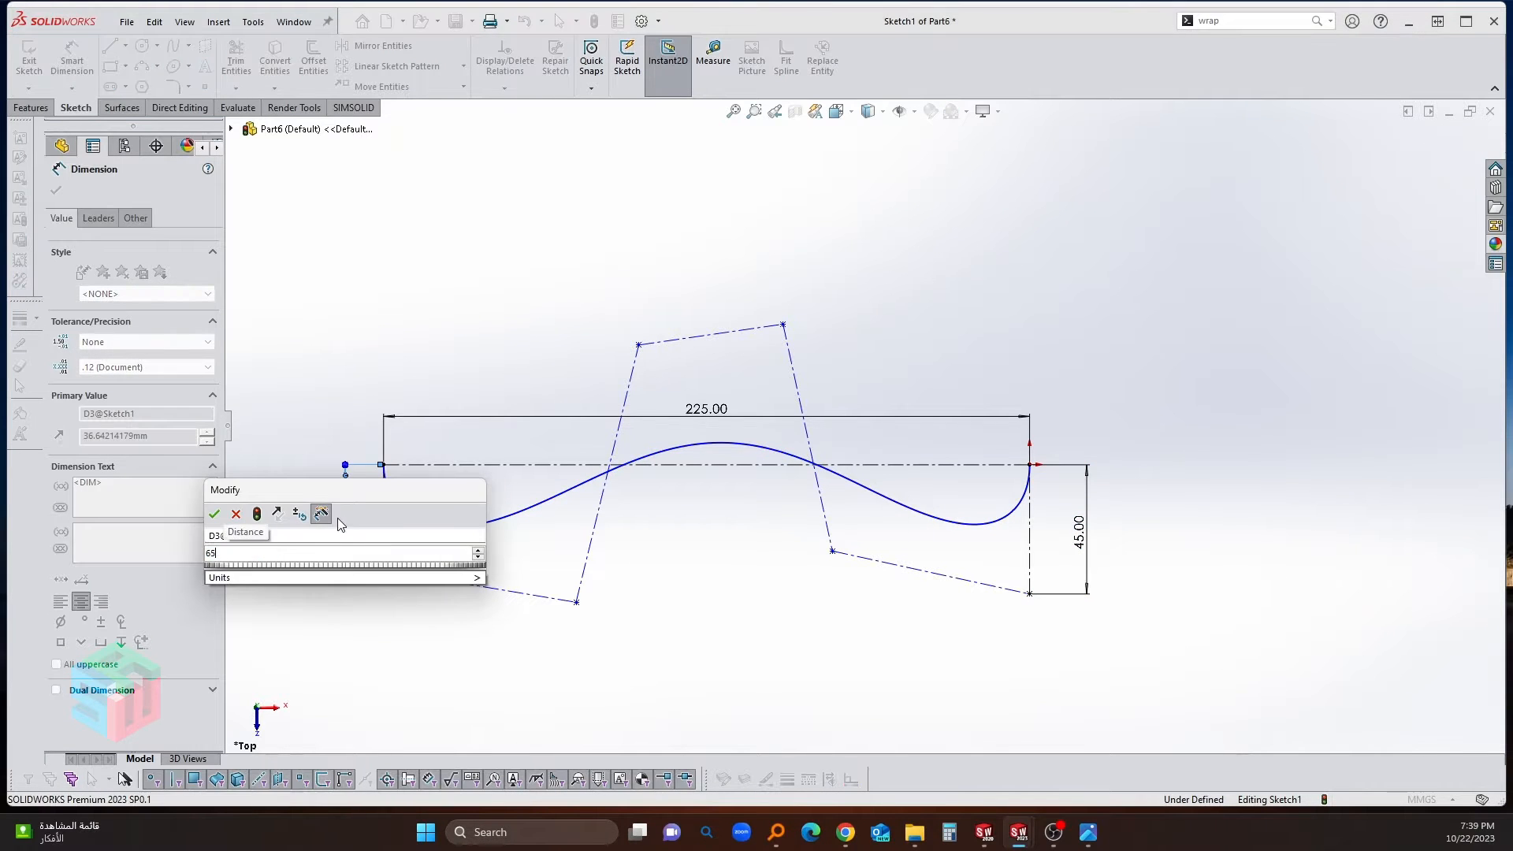
{"action": "key", "text": "Return"}
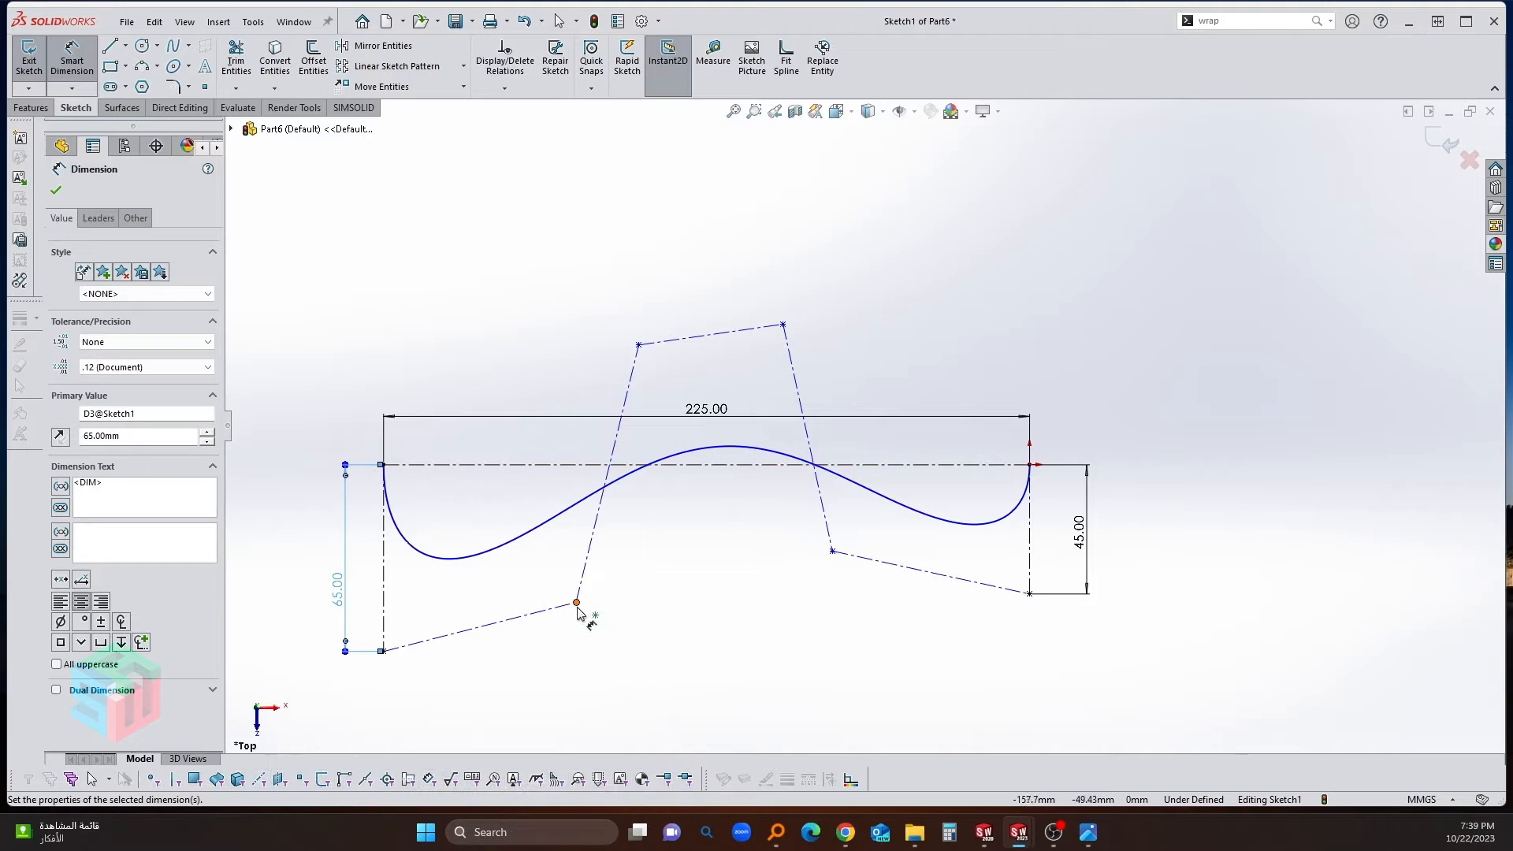
Step: Set the horizontal distance from the third control vertex below the line to the lower end of the origin's vertical leg to 105 mm
{"action": "left_click", "coordinate": [576, 603]}
{"action": "left_click", "coordinate": [1030, 593]}
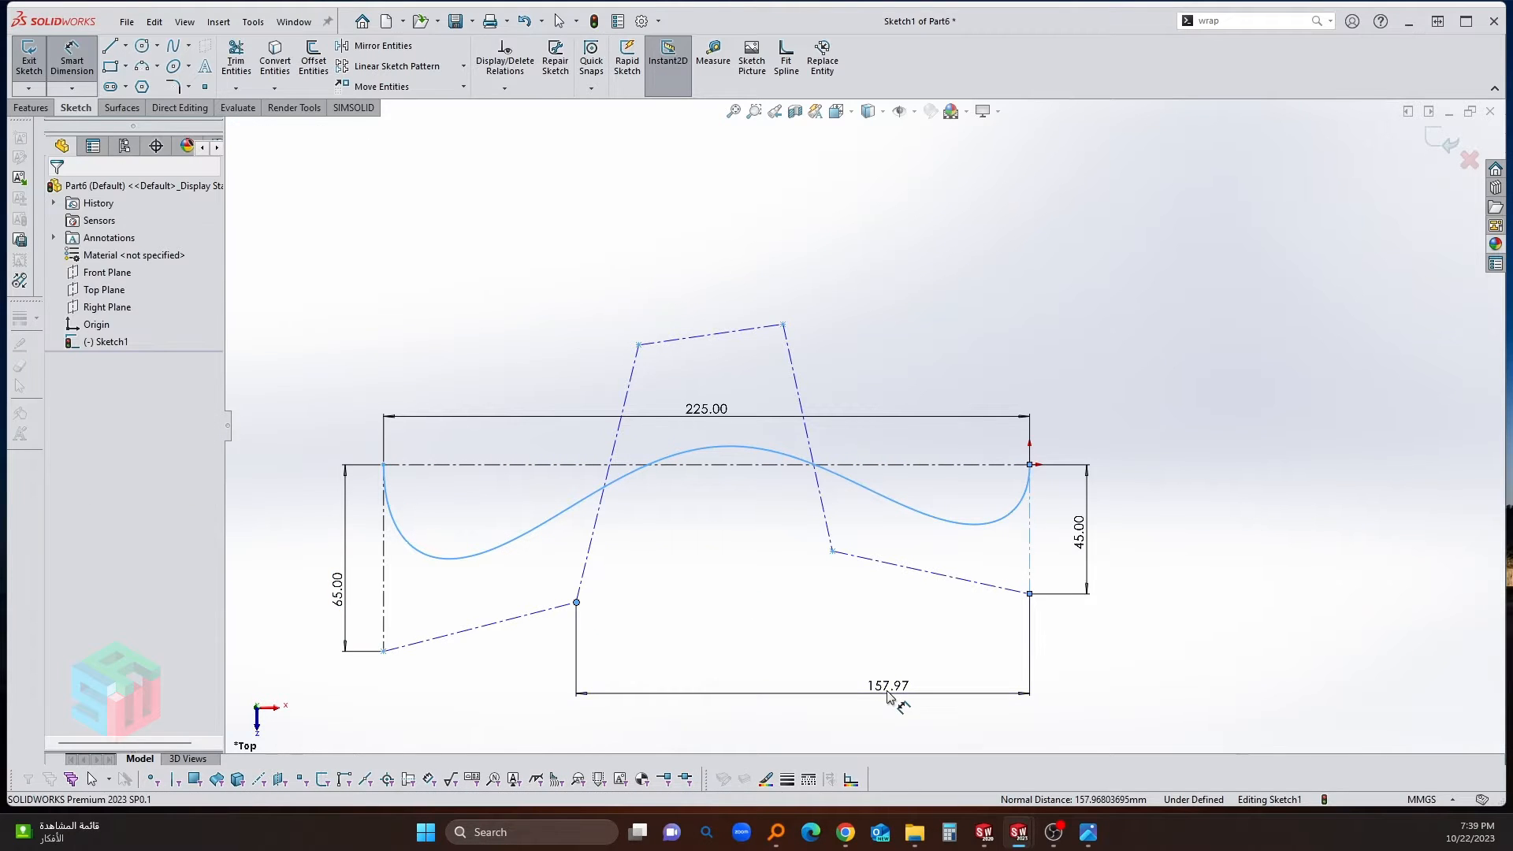
{"action": "left_click", "coordinate": [888, 693]}
{"action": "type", "text": "1"}
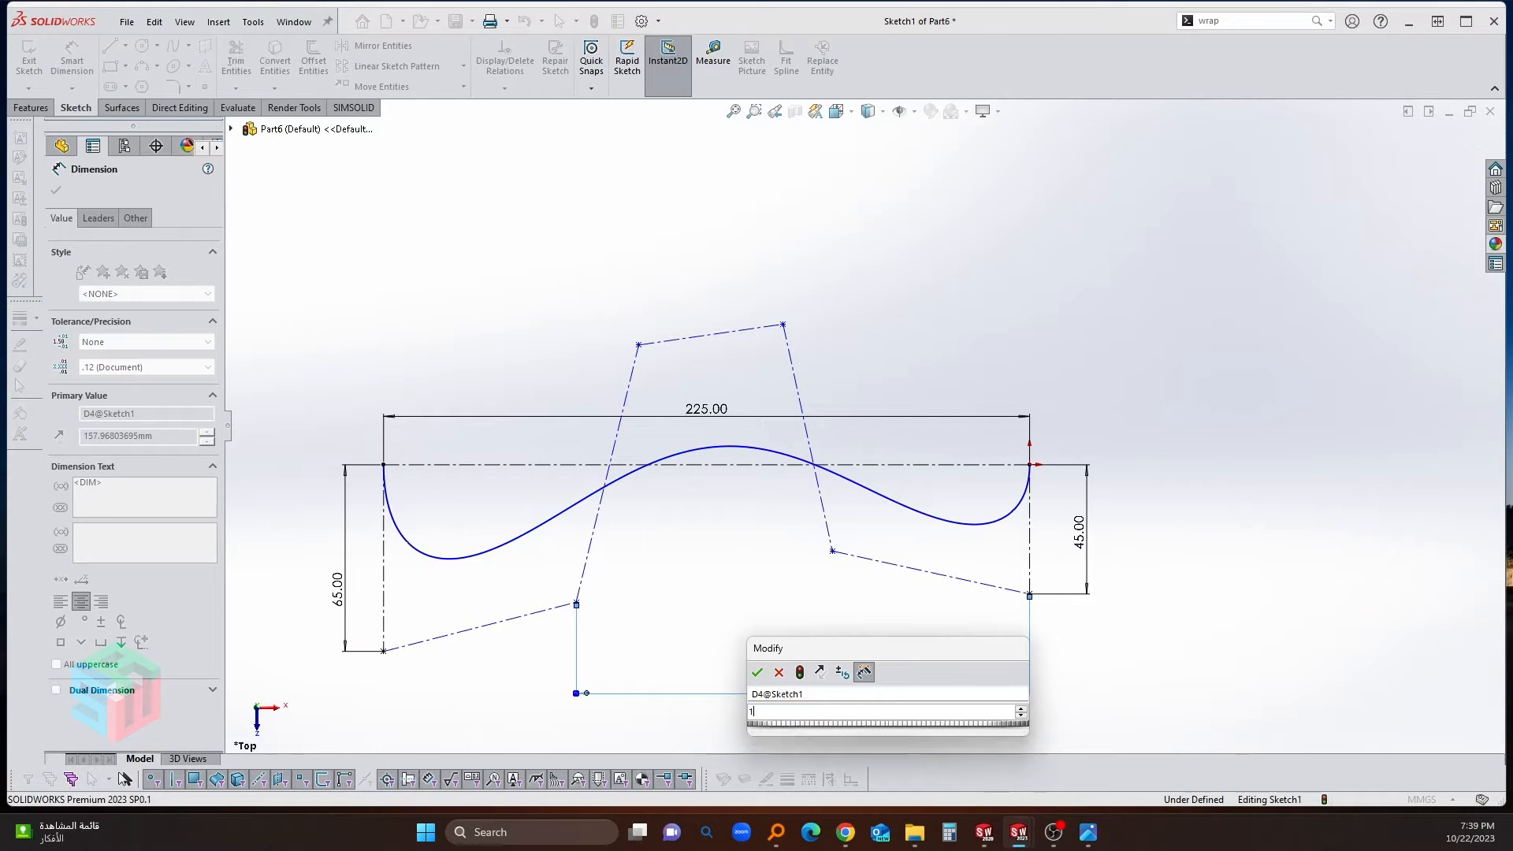
{"action": "type", "text": "05"}
{"action": "key", "text": "Return"}
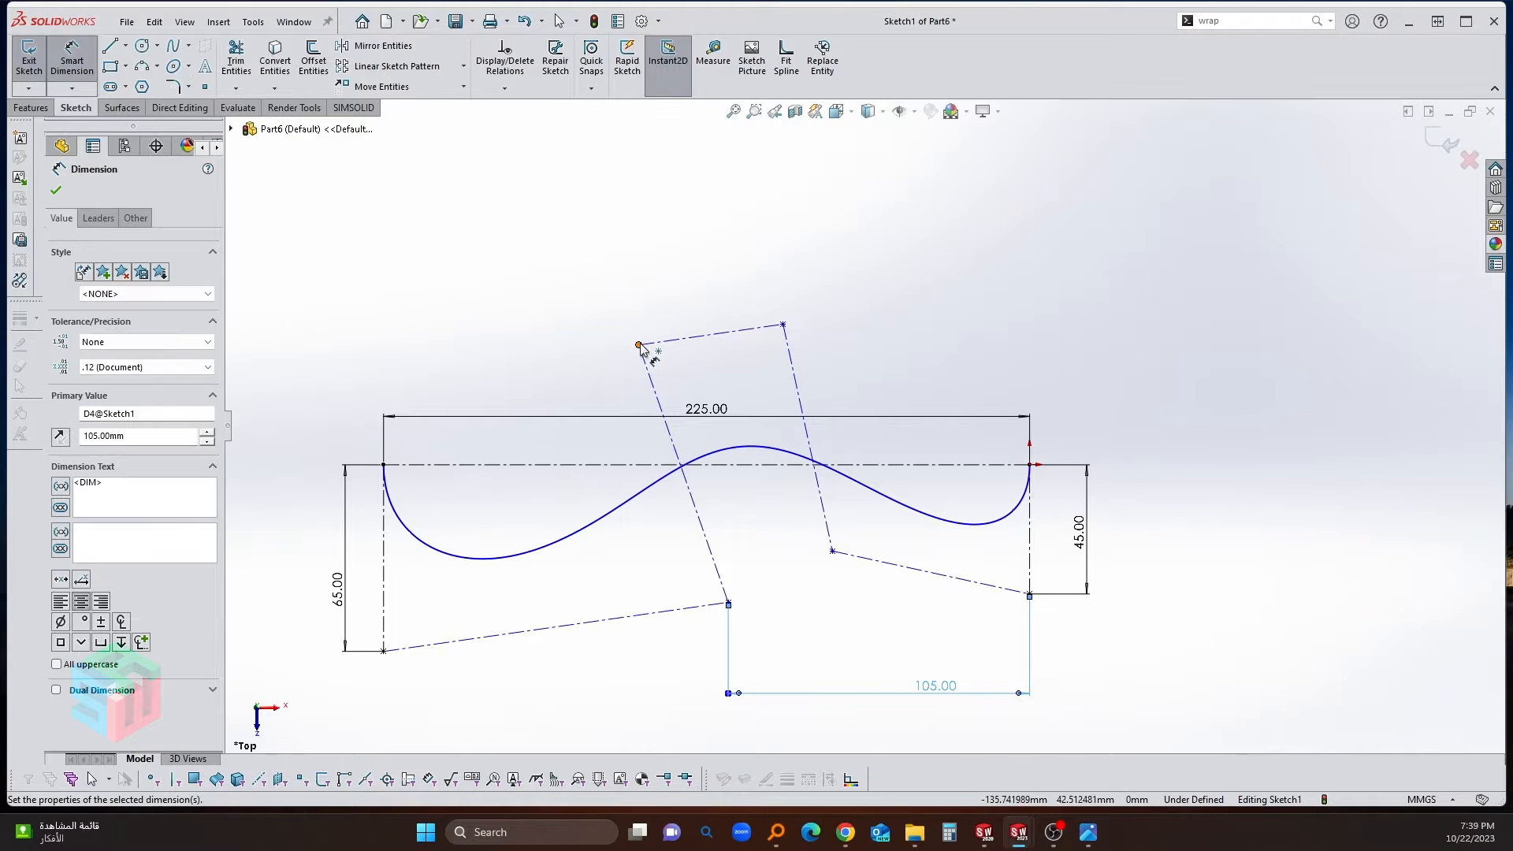
{"action": "key", "text": "Escape"}
Step: Make the control polygon leg crossing the construction line above the 105 mm vertex vertical, and the lower leg next to the origin's leg horizontal
{"action": "left_click", "coordinate": [653, 383]}
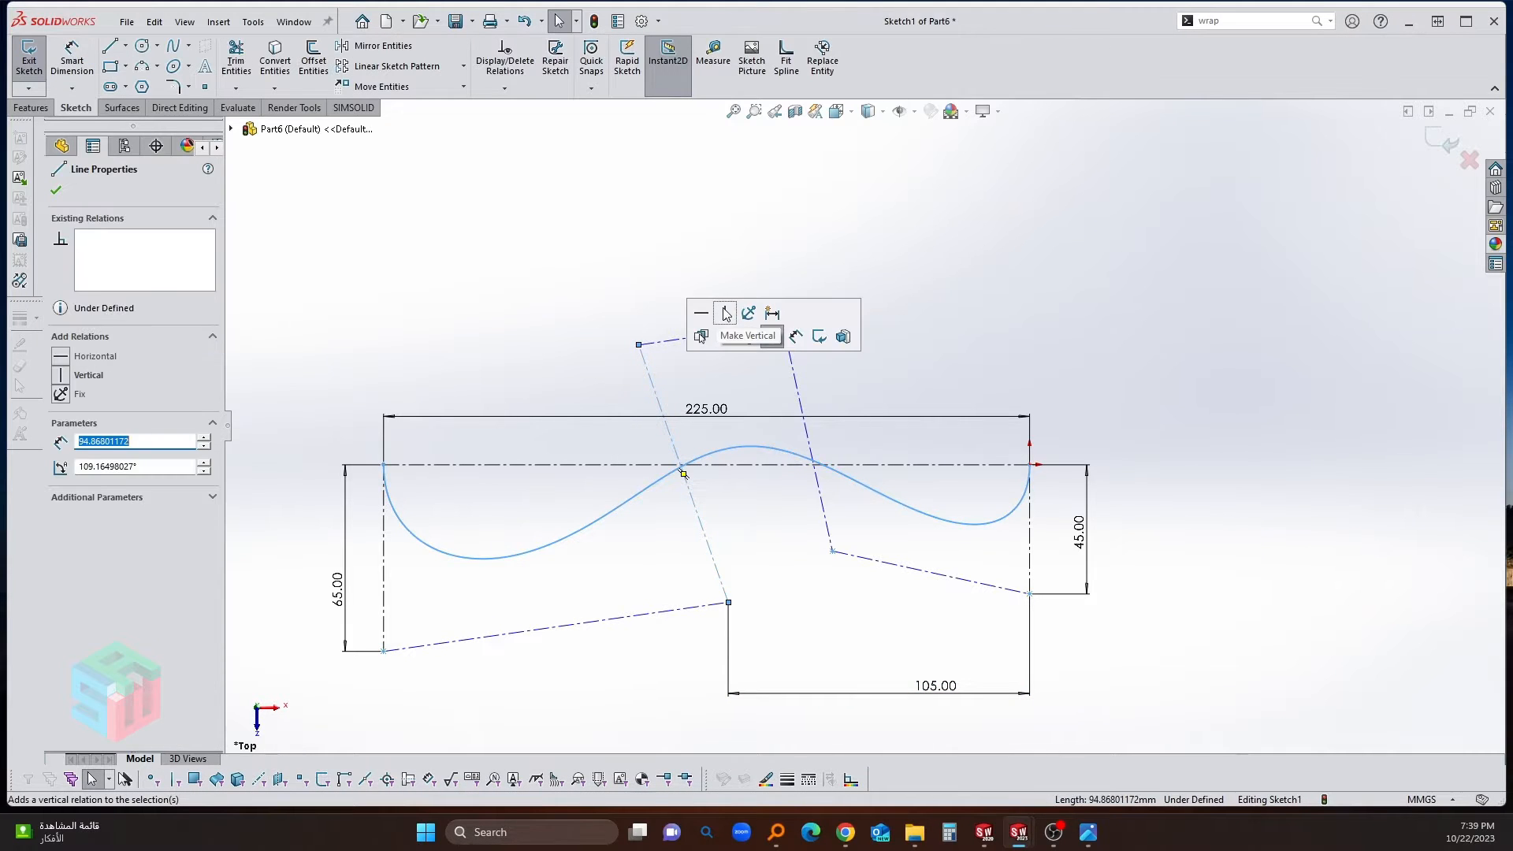
{"action": "left_click", "coordinate": [725, 314]}
{"action": "left_click", "coordinate": [890, 563]}
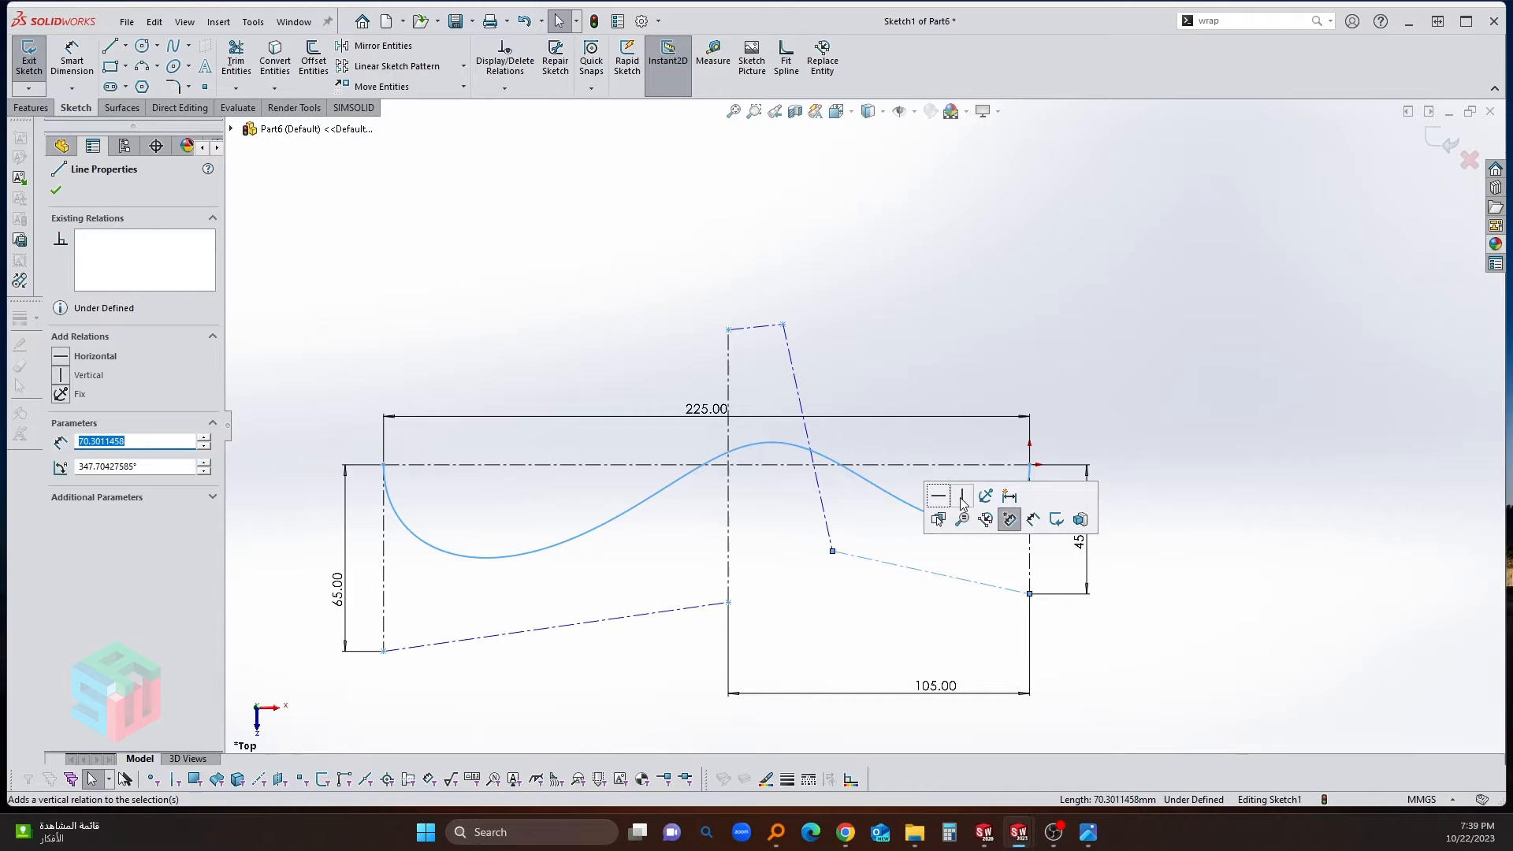
{"action": "left_click", "coordinate": [938, 498]}
Step: Dimension the horizontal distance between the upper control vertex nearer the origin and the origin to 72 mm
{"action": "key", "text": "d"}
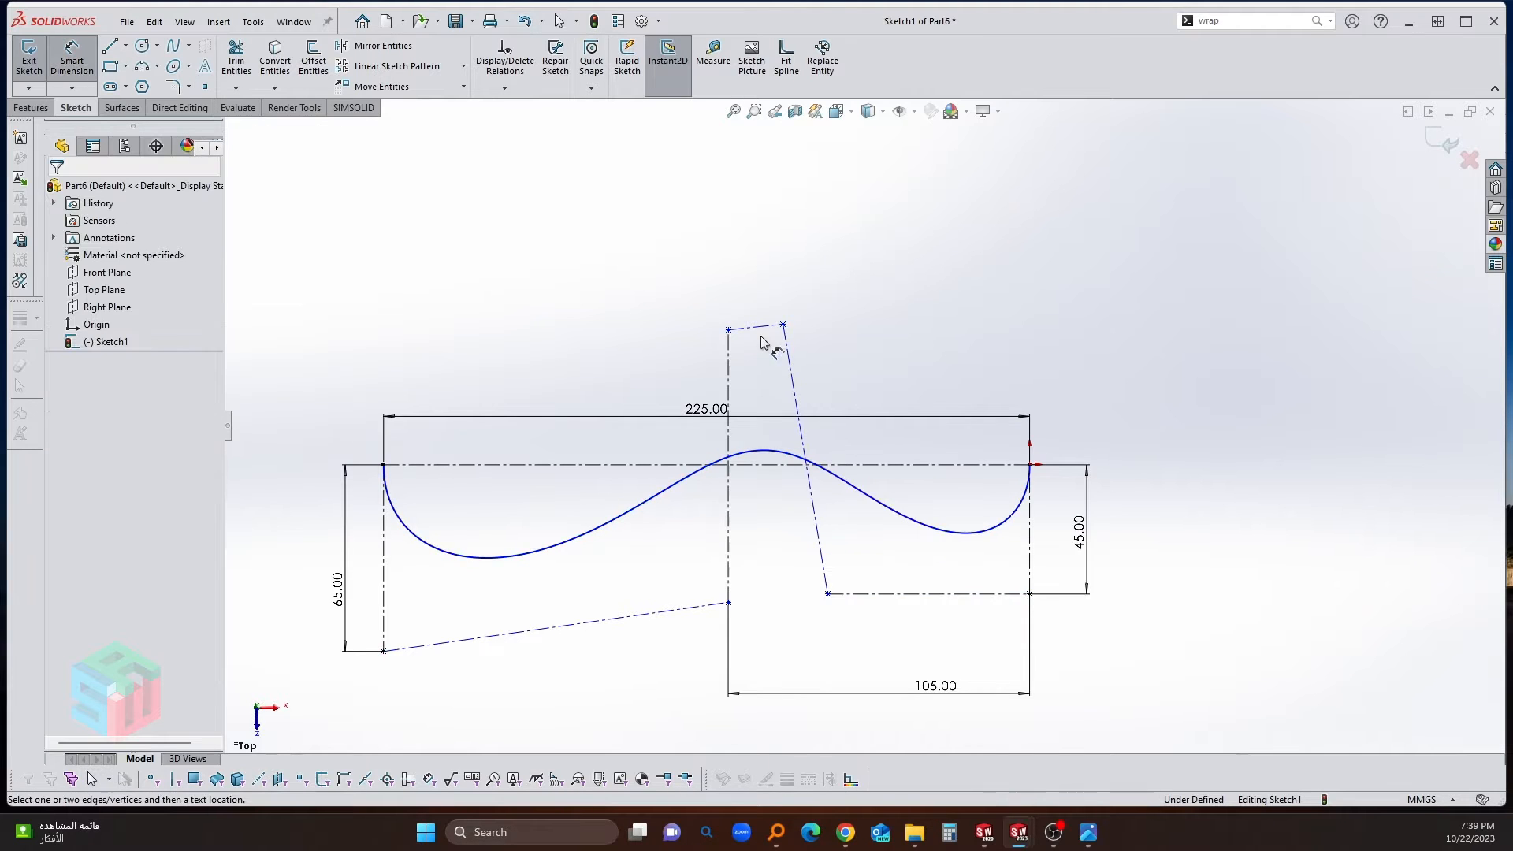
{"action": "left_click", "coordinate": [728, 329]}
{"action": "left_click", "coordinate": [782, 324]}
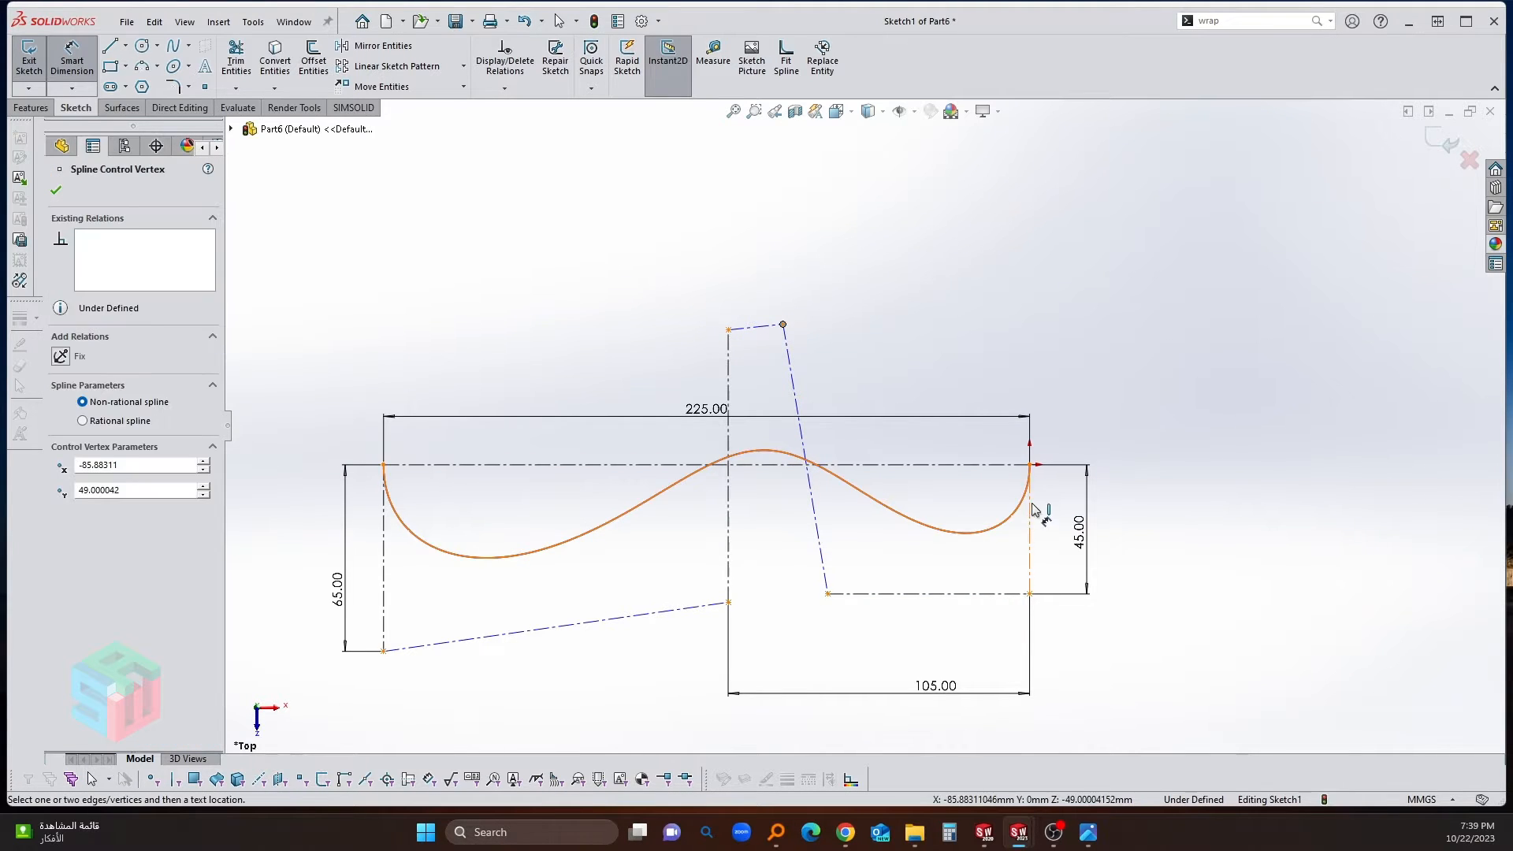
{"action": "left_click", "coordinate": [1029, 464]}
{"action": "left_click", "coordinate": [924, 286]}
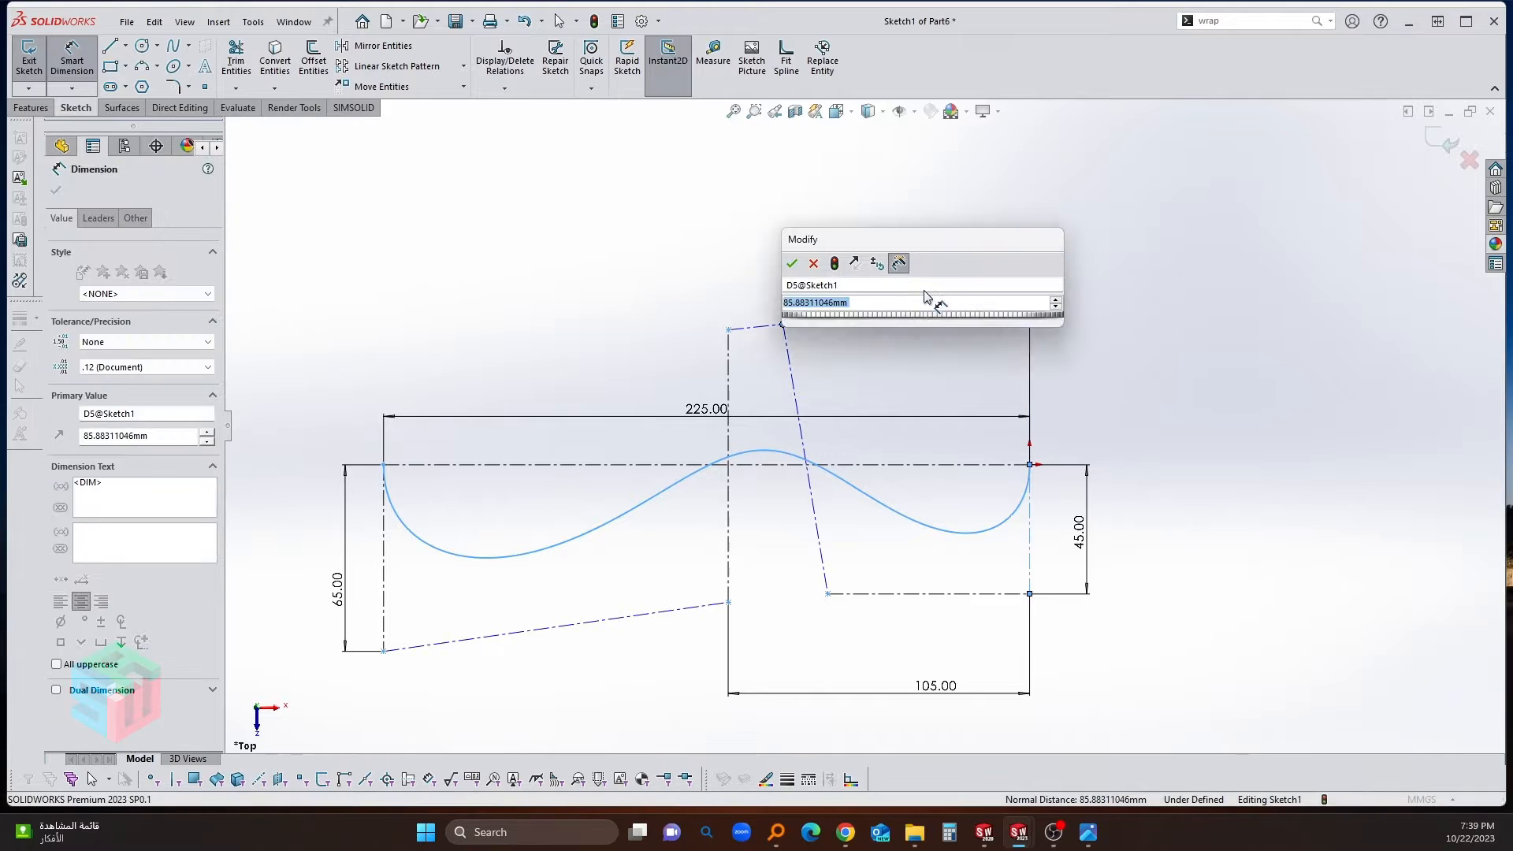
{"action": "type", "text": "72"}
{"action": "key", "text": "Return"}
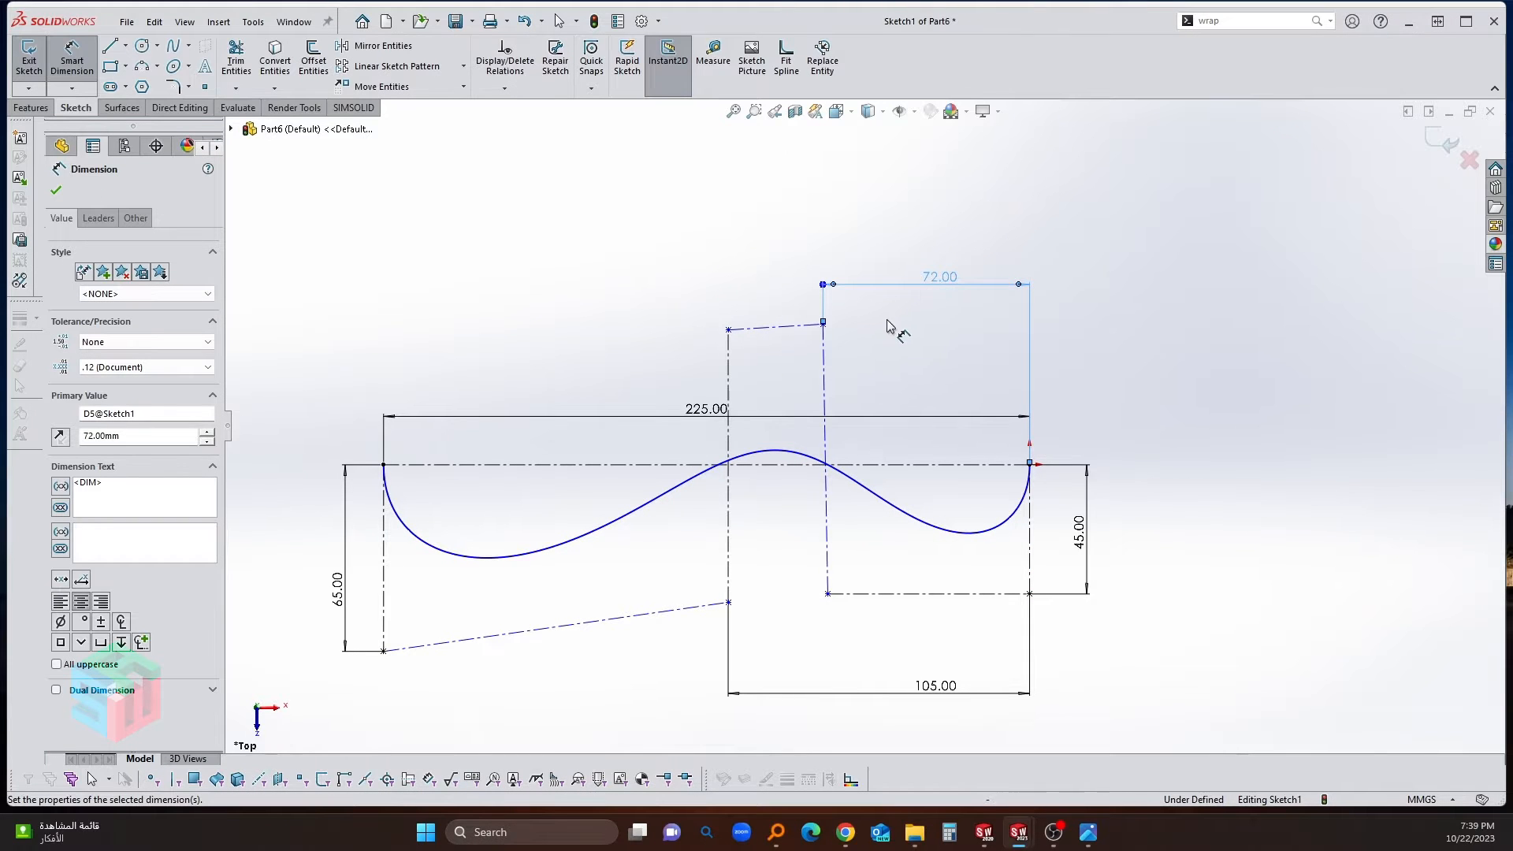
Step: Dimension the height of that upper control vertex above the construction line to 10 mm
{"action": "left_click", "coordinate": [823, 324]}
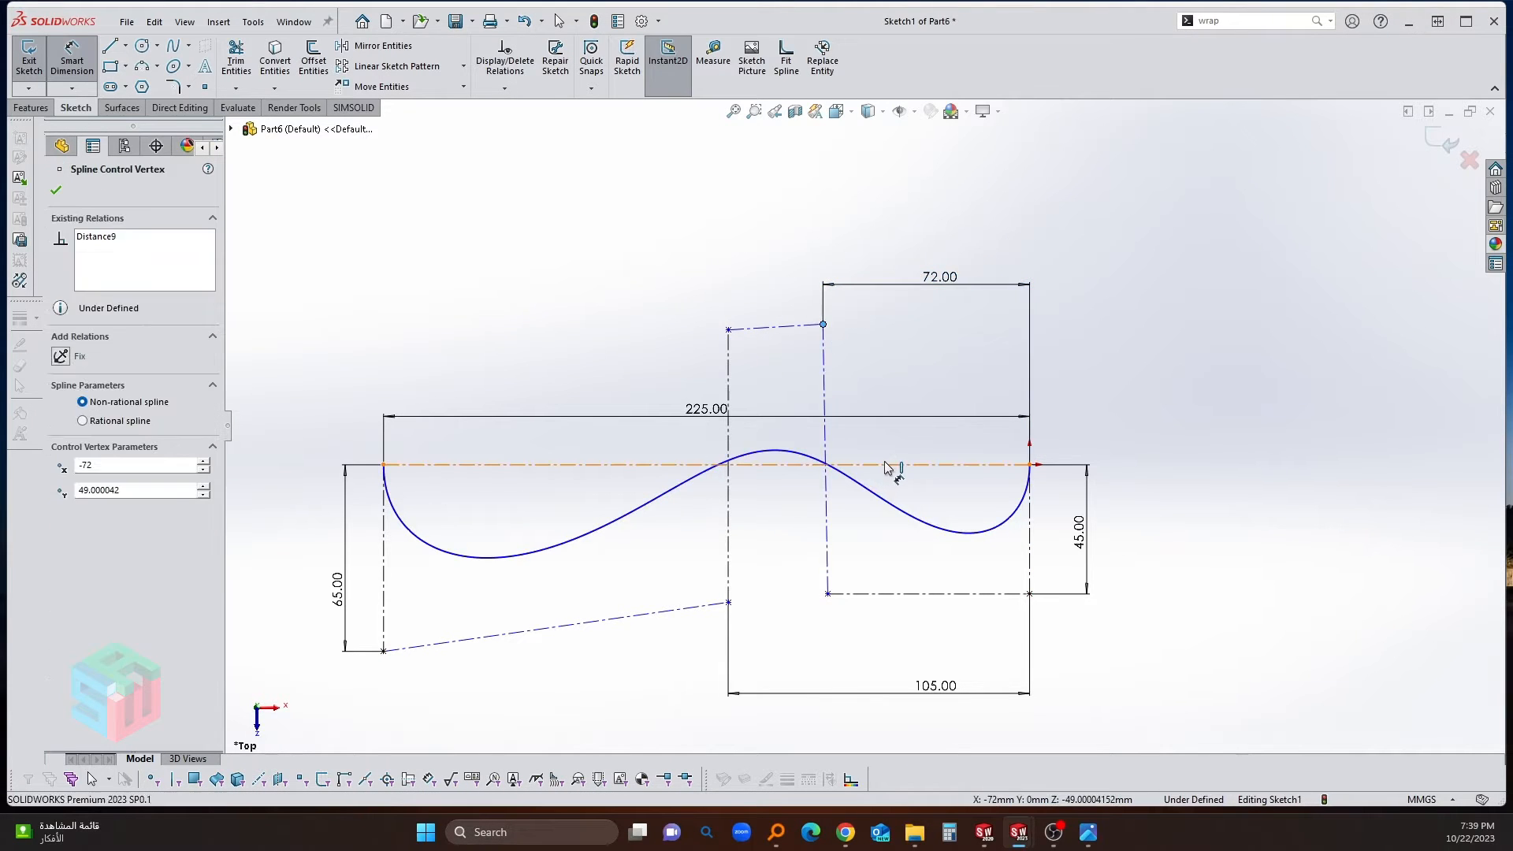
{"action": "left_click", "coordinate": [885, 465]}
{"action": "left_click", "coordinate": [1077, 394]}
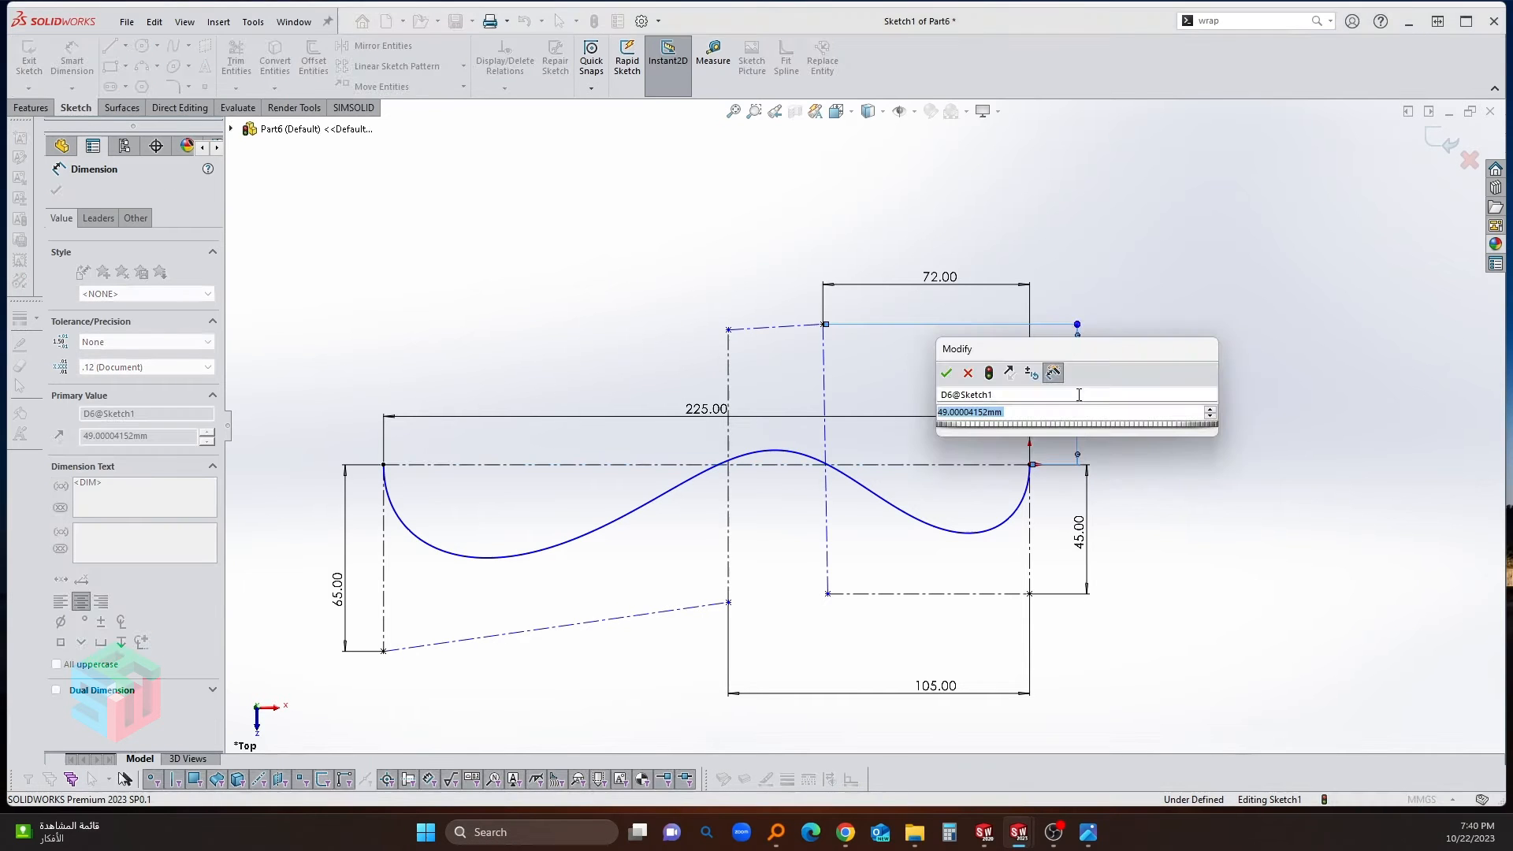
{"action": "type", "text": "10"}
{"action": "key", "text": "Return"}
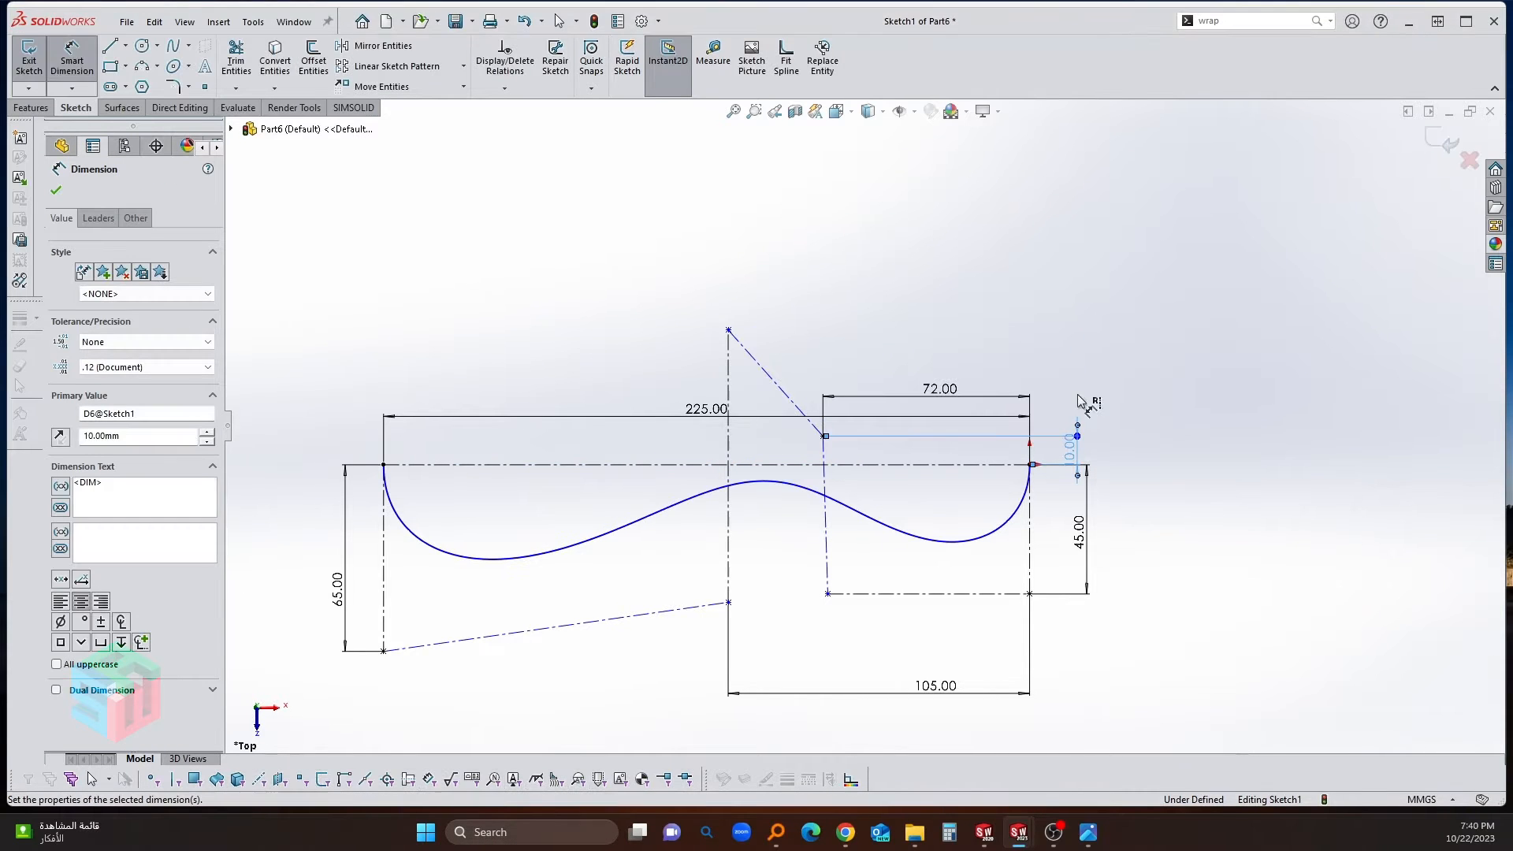
Step: Dimension the height of the other upper control vertex above the construction line to 30 mm
{"action": "left_click", "coordinate": [728, 331]}
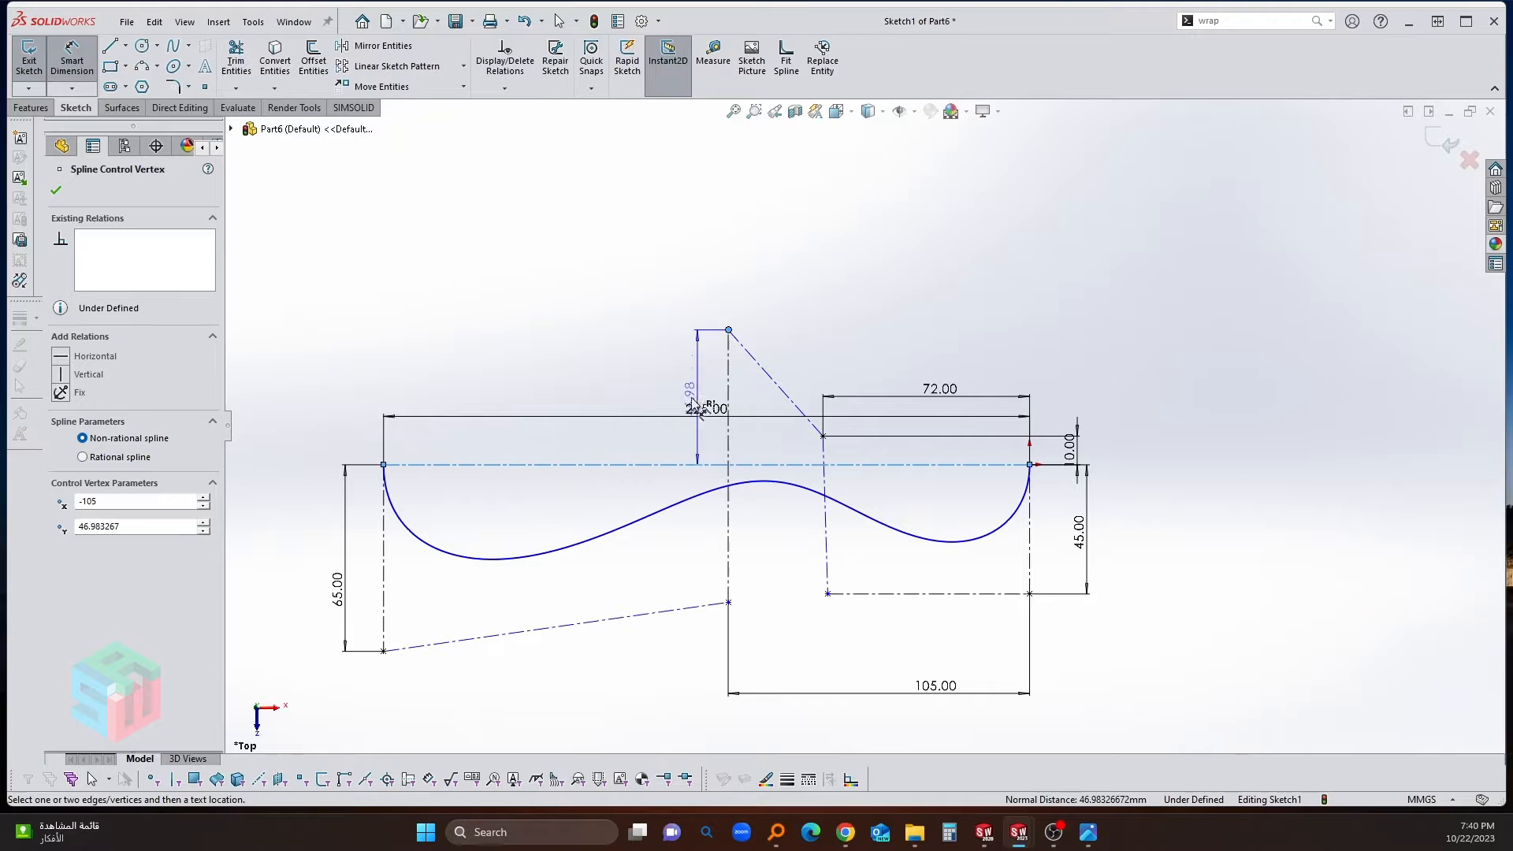
{"action": "left_click", "coordinate": [659, 382]}
{"action": "type", "text": "30"}
{"action": "key", "text": "Return"}
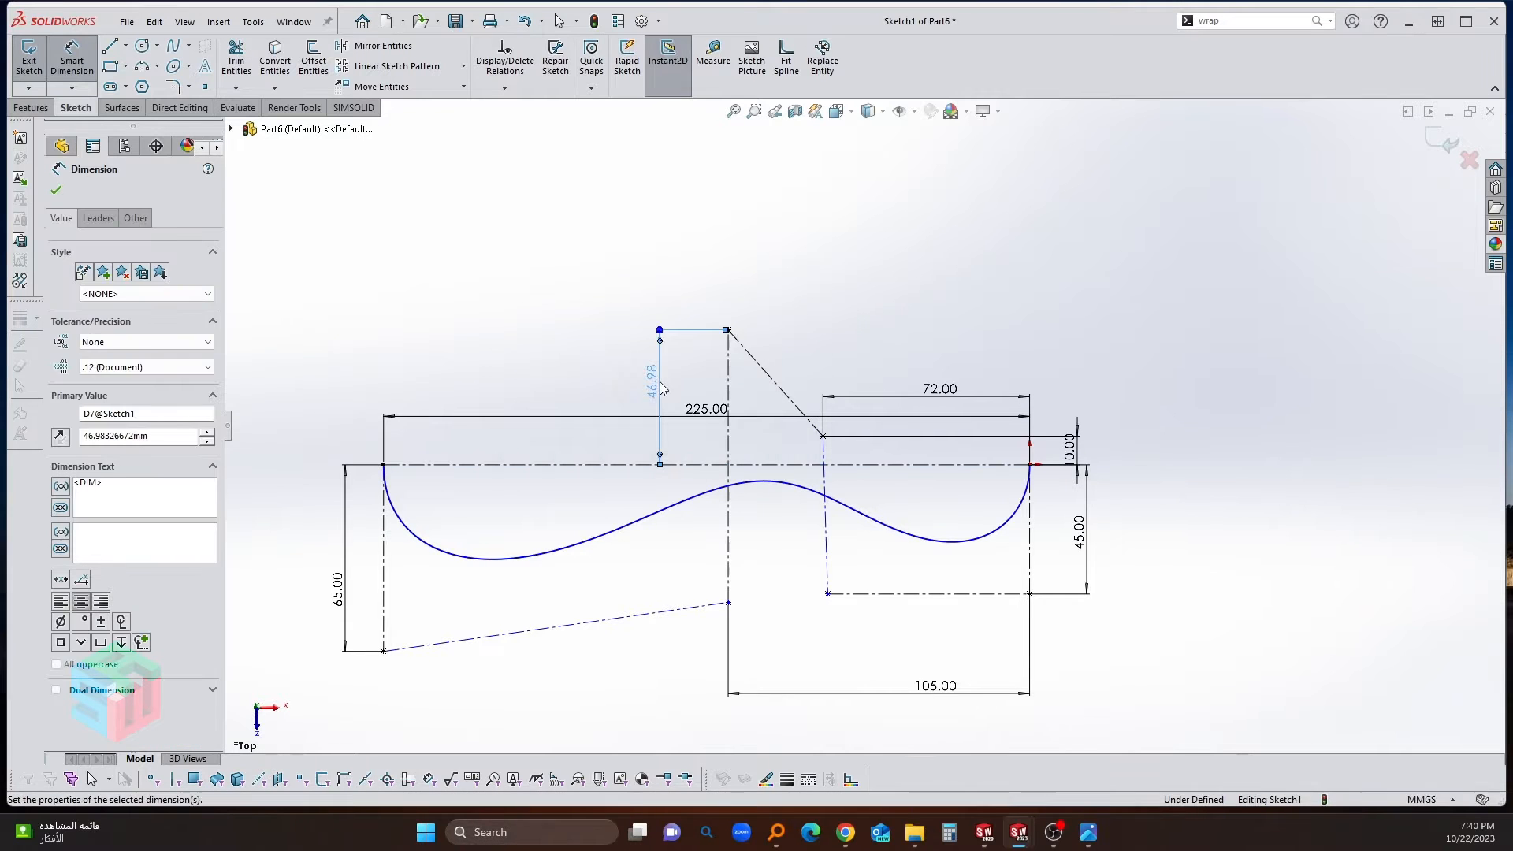
Step: Dimension the middle lower control vertex to 80 mm below the construction line
{"action": "left_click", "coordinate": [748, 492]}
{"action": "left_click", "coordinate": [728, 602]}
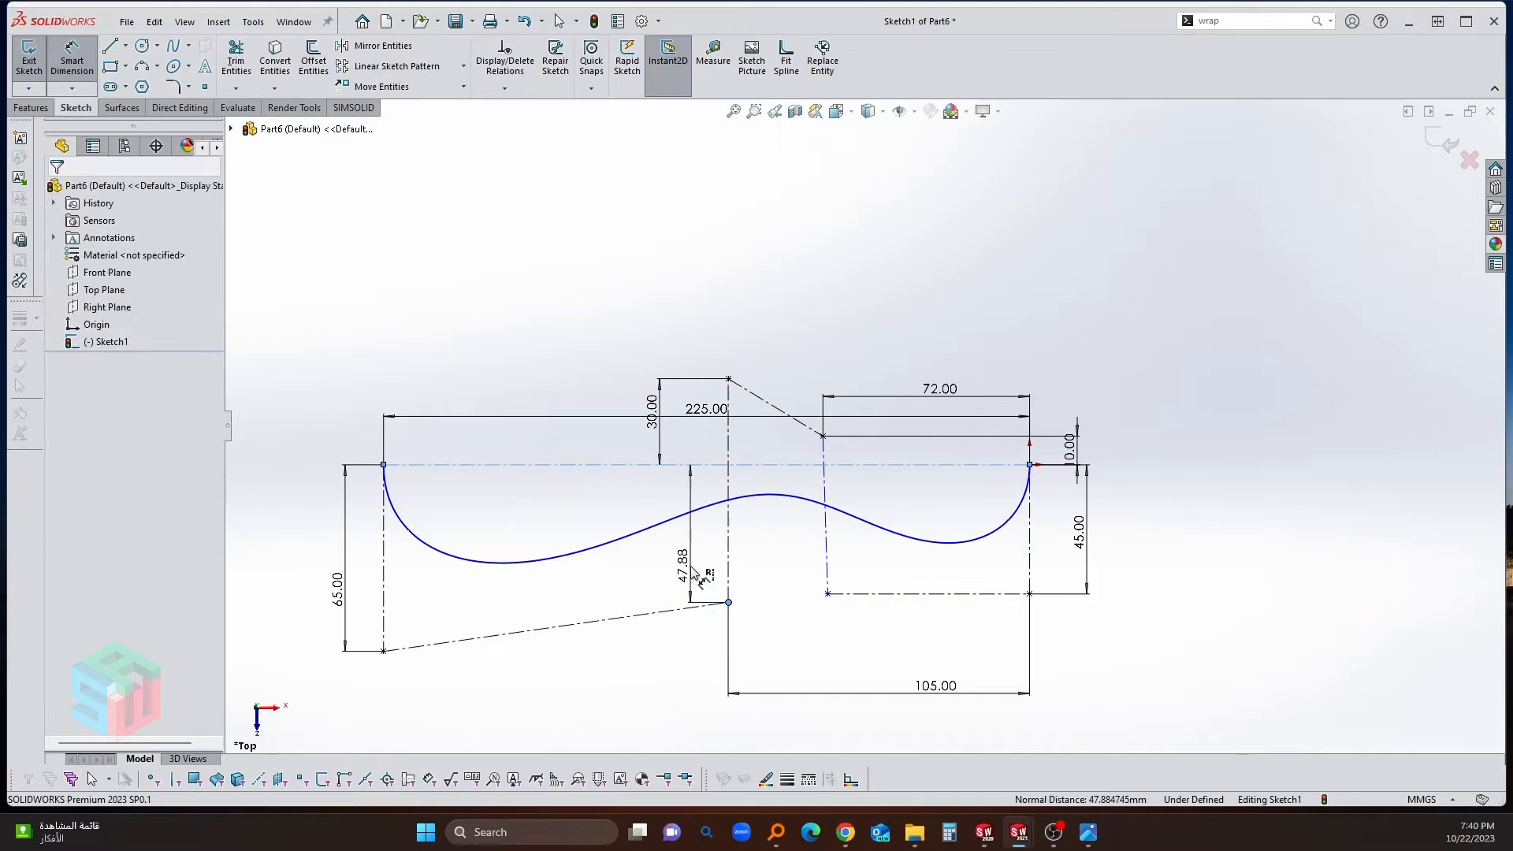
{"action": "left_click", "coordinate": [695, 575]}
{"action": "type", "text": "80"}
{"action": "key", "text": "Return"}
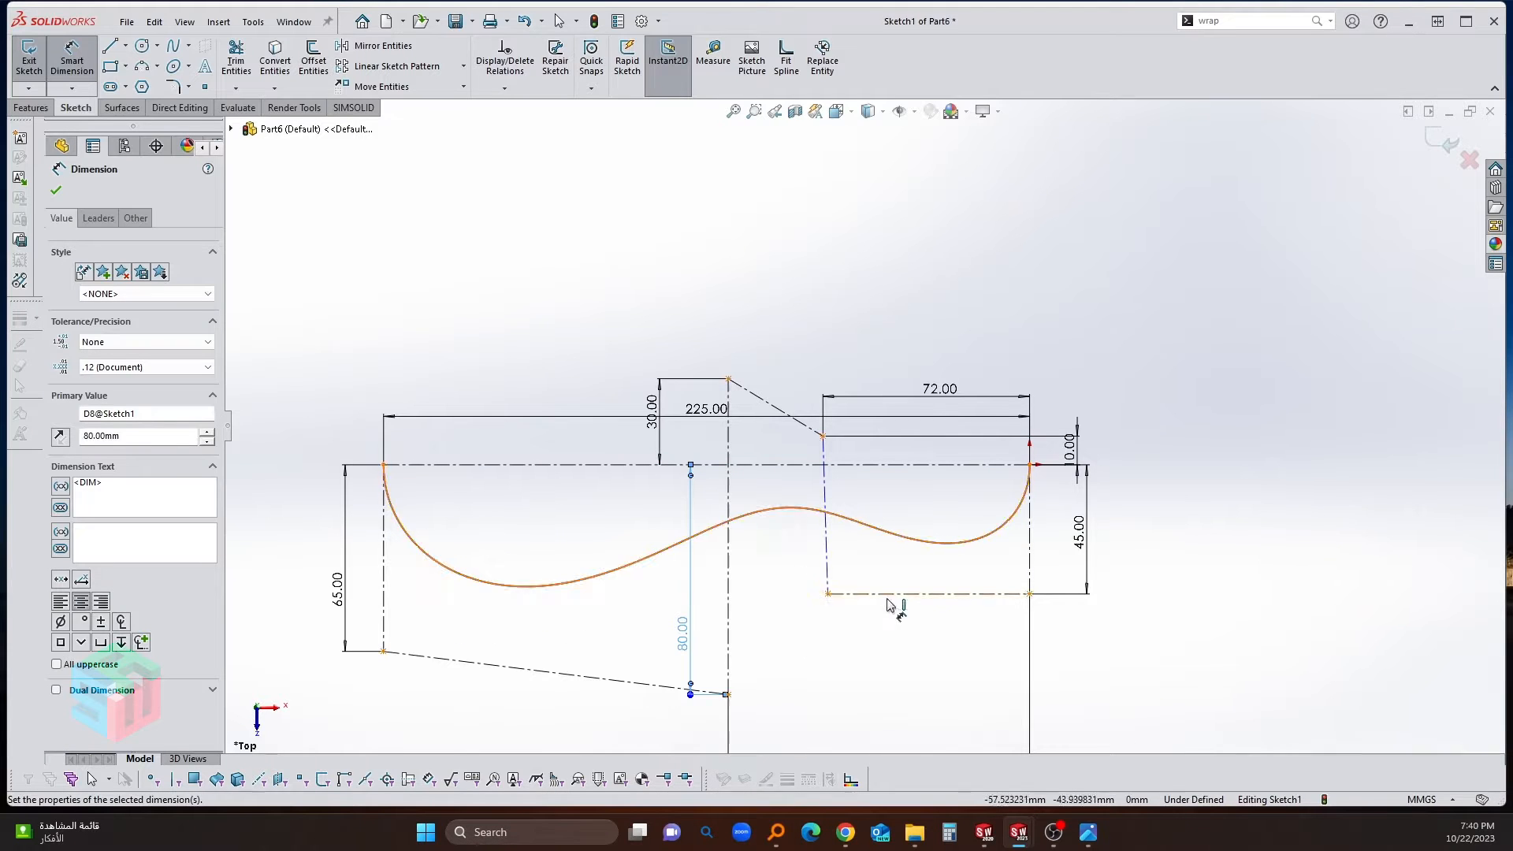
Step: Dimension the horizontal control polygon segment near the origin to 60 mm and exit the sketch
{"action": "left_click", "coordinate": [910, 597]}
{"action": "left_click", "coordinate": [921, 646]}
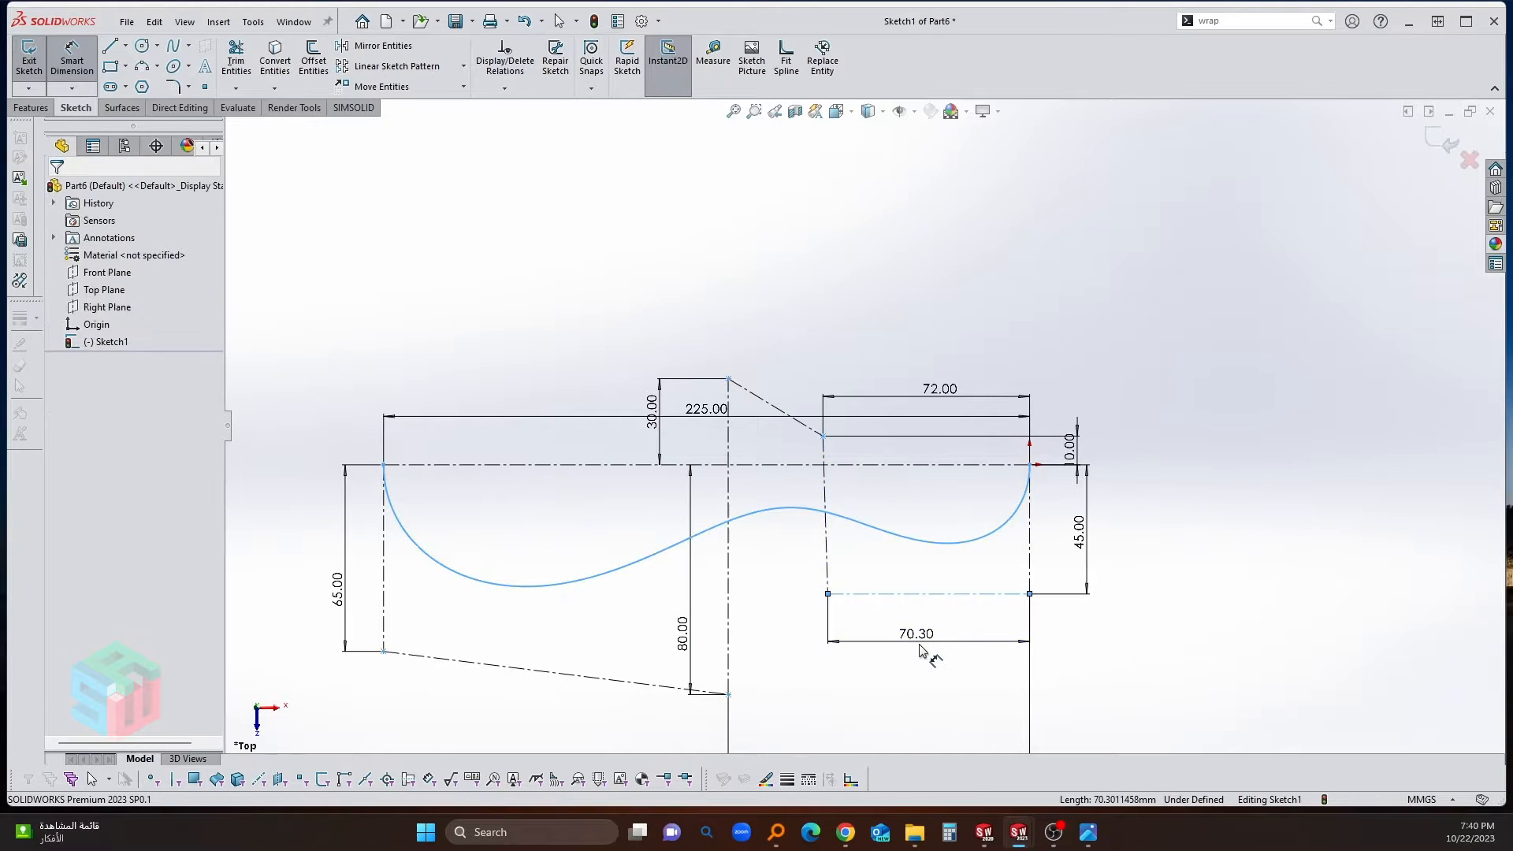
{"action": "type", "text": "60"}
{"action": "key", "text": "Return"}
{"action": "key", "text": "z"}
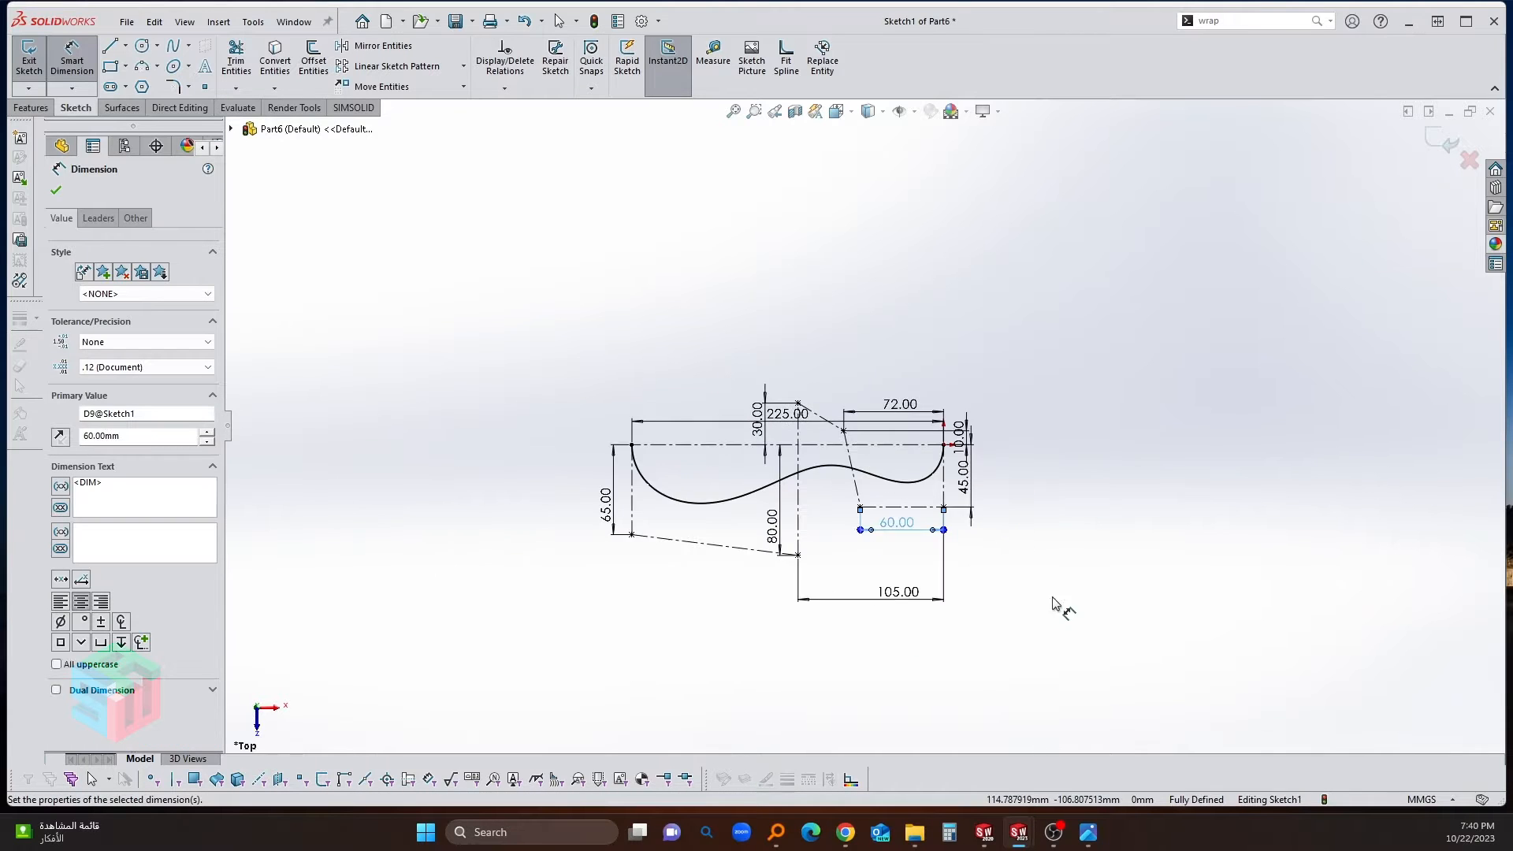
{"action": "left_click", "coordinate": [1056, 604]}
{"action": "scroll", "coordinate": [1052, 605], "scroll_direction": "down", "scroll_amount": 1}
{"action": "scroll", "coordinate": [735, 479], "scroll_direction": "down", "scroll_amount": 2}
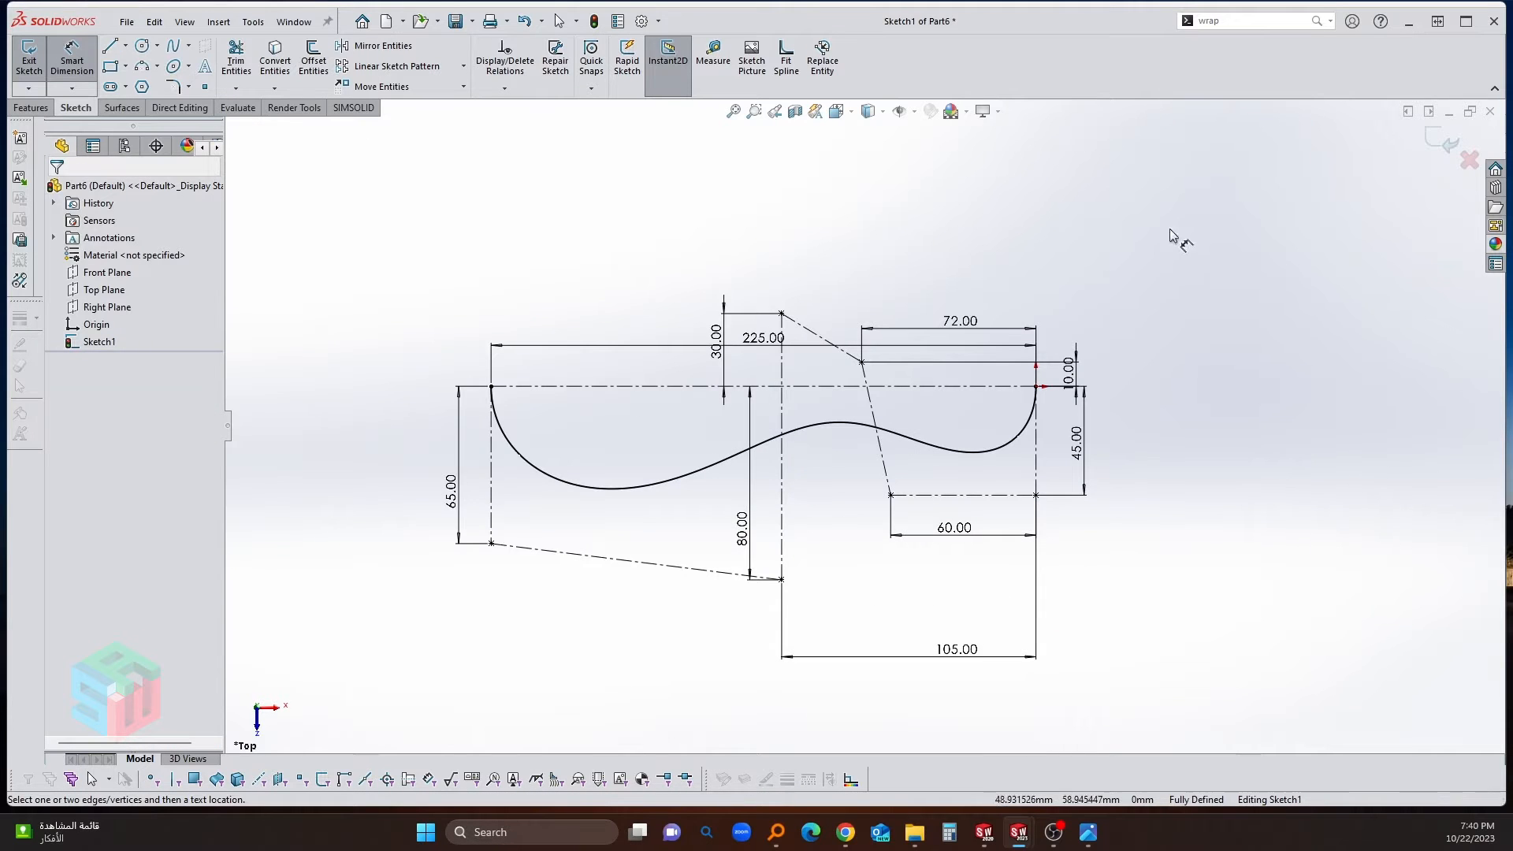
{"action": "left_click", "coordinate": [1434, 149]}
{"action": "mouse_move", "coordinate": [1284, 290]}
{"action": "middle_mouse_down"}
{"action": "mouse_move", "coordinate": [888, 405]}
{"action": "mouse_move", "coordinate": [848, 223]}
{"action": "mouse_move", "coordinate": [728, 466]}
{"action": "mouse_move", "coordinate": [777, 433]}
{"action": "middle_mouse_up"}
{"action": "left_click", "coordinate": [103, 290]}
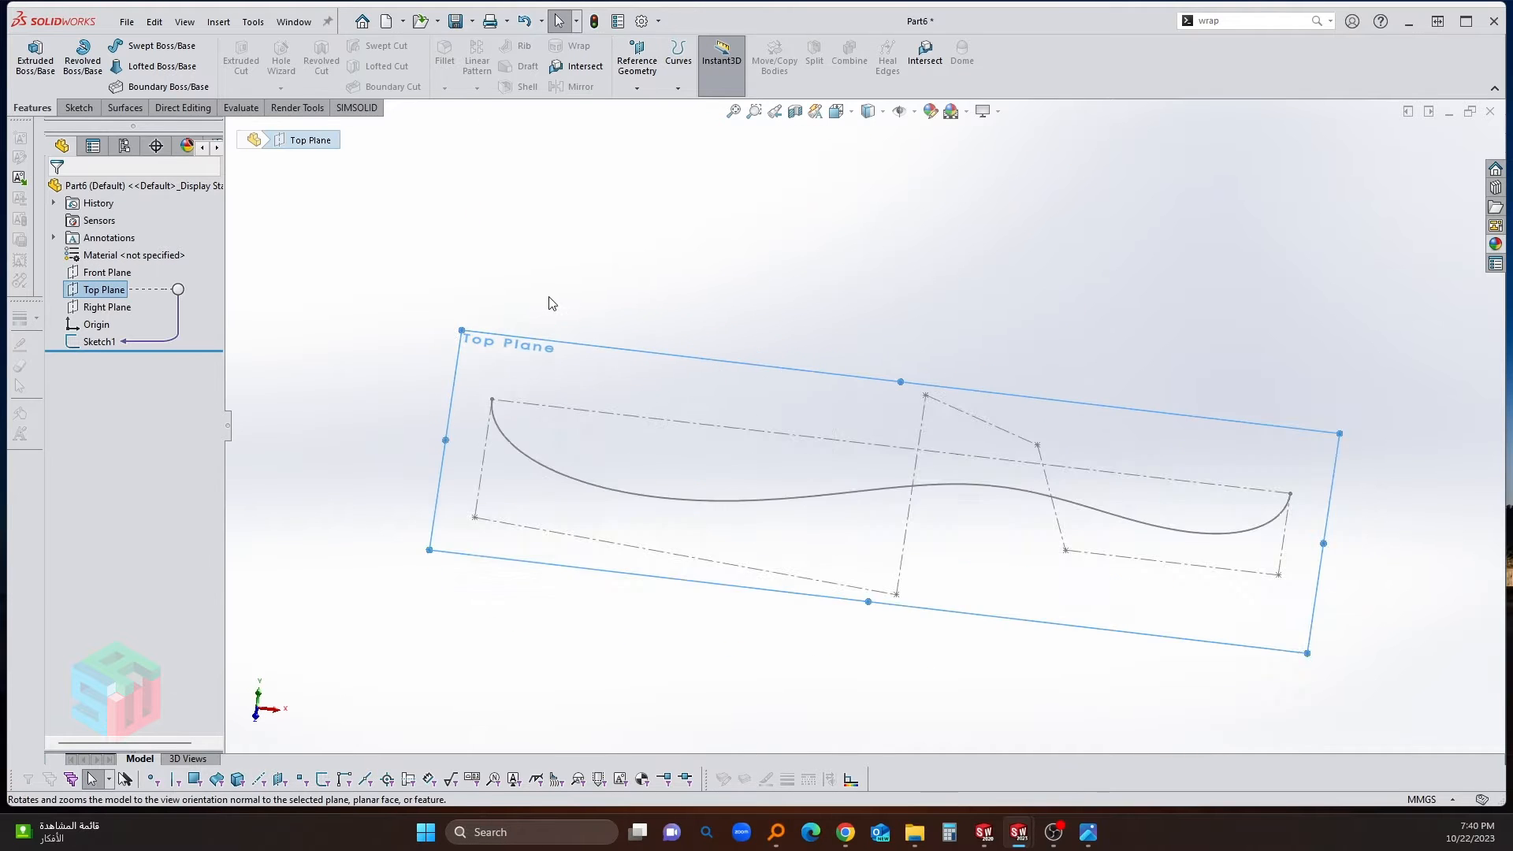
{"action": "mouse_move", "coordinate": [551, 303]}
{"action": "middle_mouse_down"}
{"action": "mouse_move", "coordinate": [517, 226]}
{"action": "mouse_move", "coordinate": [523, 249]}
{"action": "middle_mouse_up"}
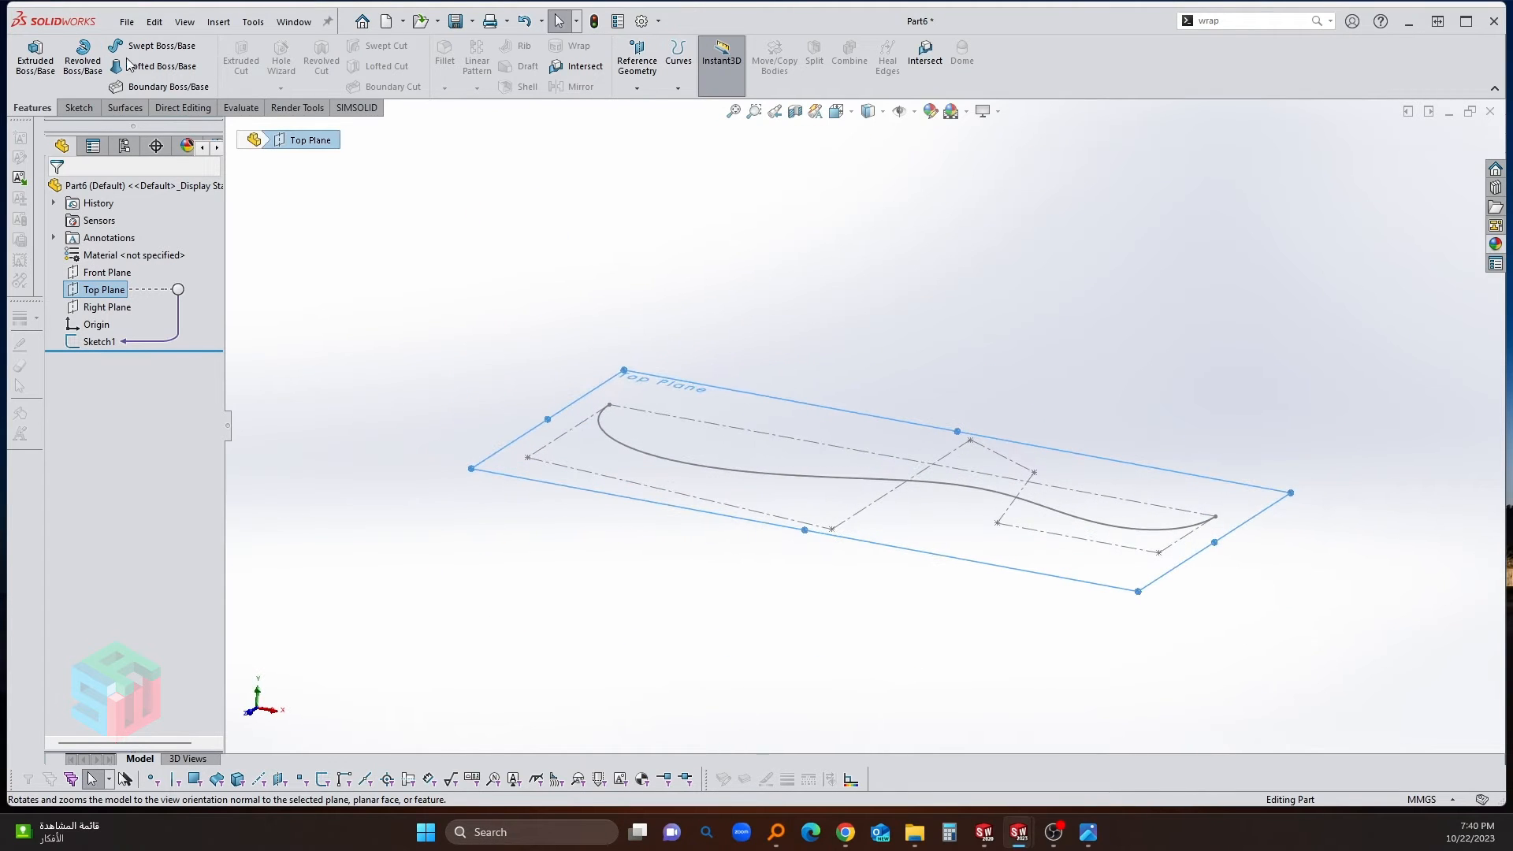
{"action": "left_click", "coordinate": [94, 110]}
{"action": "left_click", "coordinate": [28, 61]}
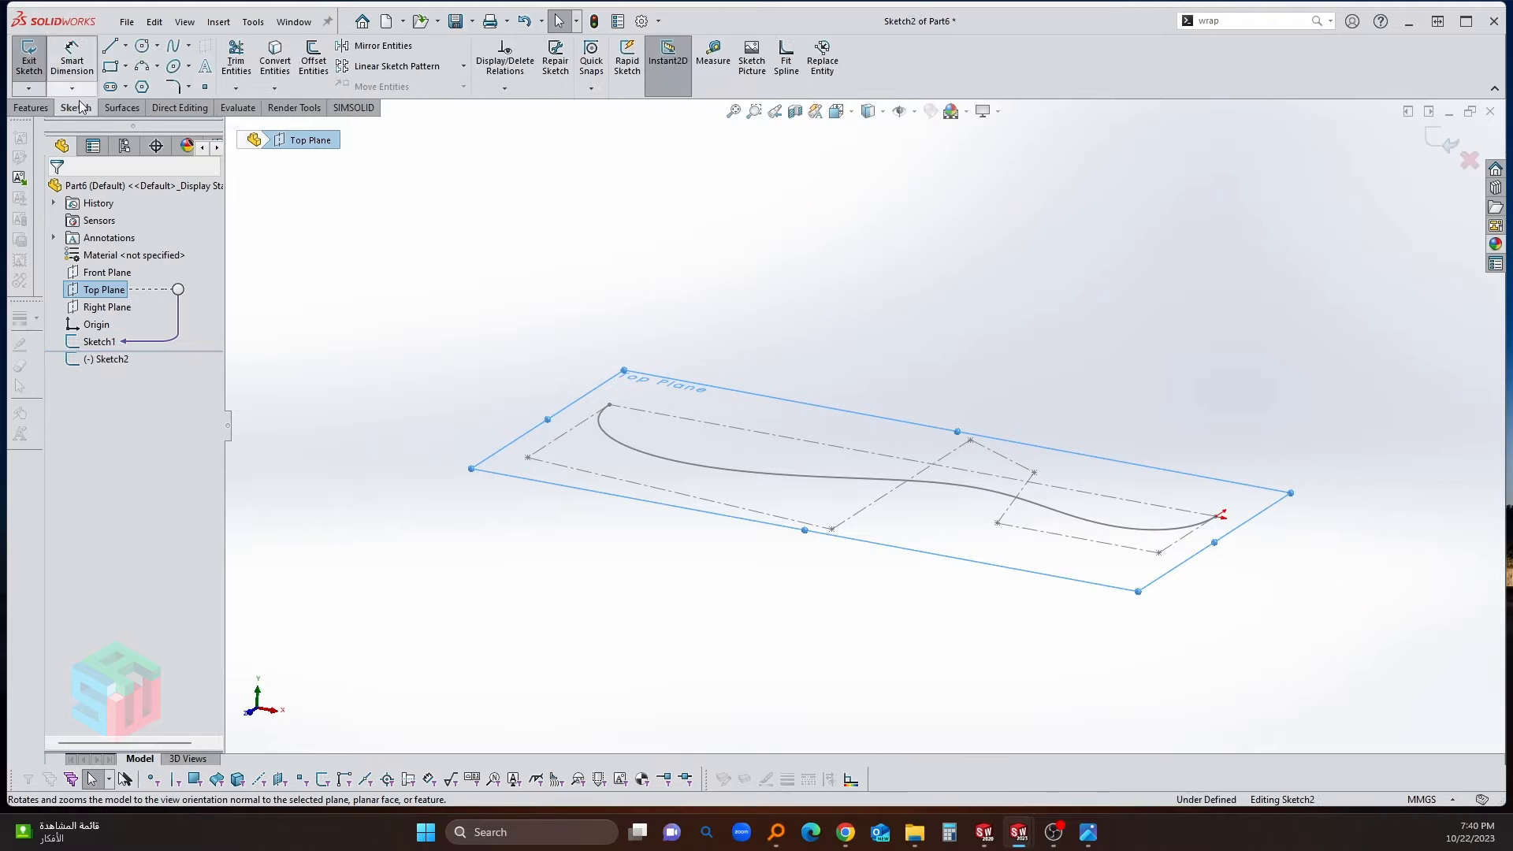
{"action": "left_click", "coordinate": [629, 454]}
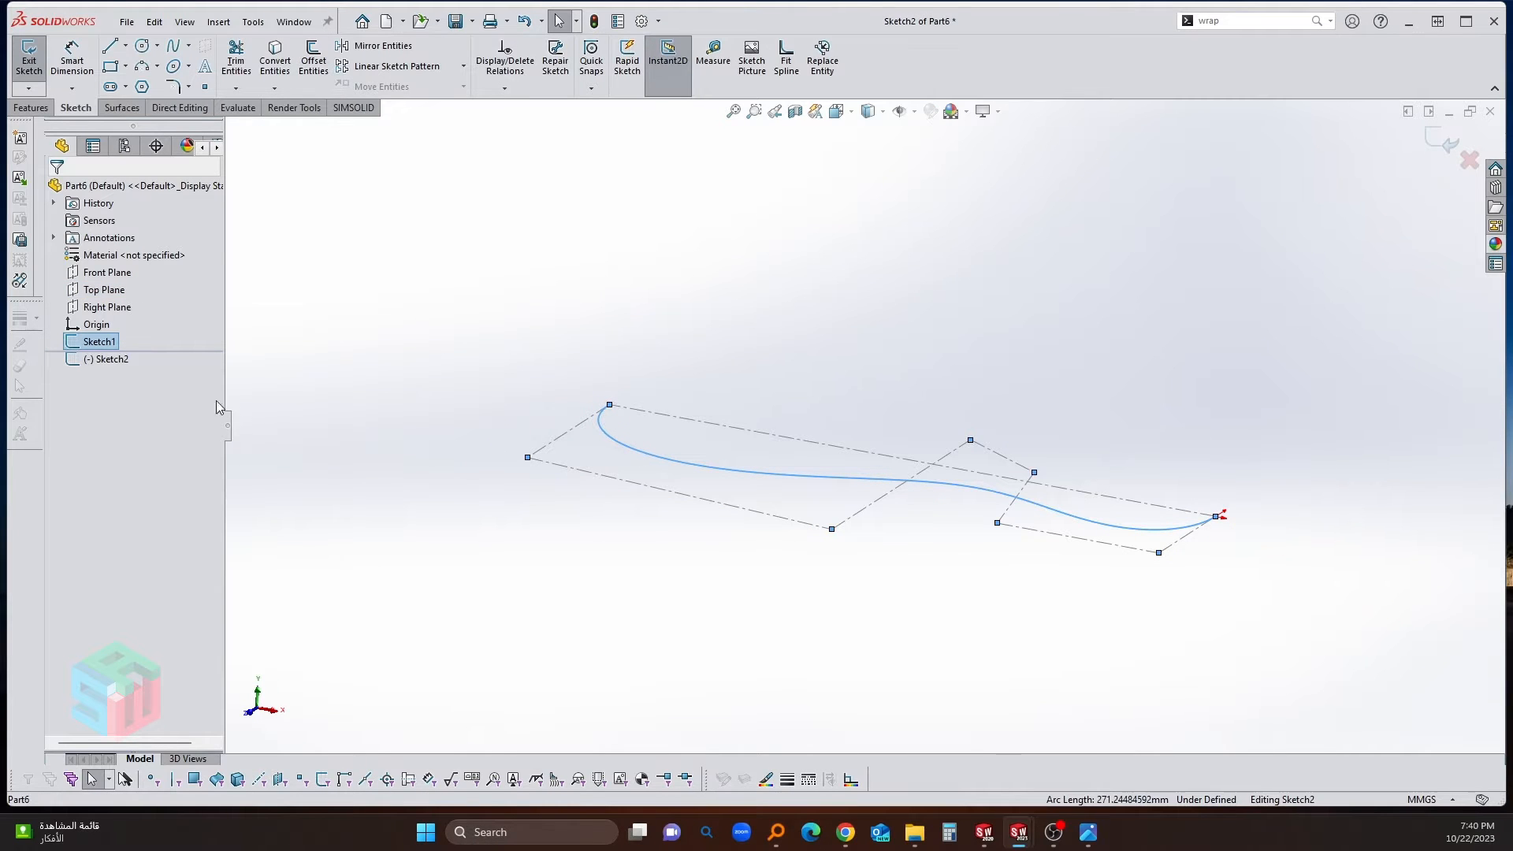
{"action": "left_click", "coordinate": [110, 110]}
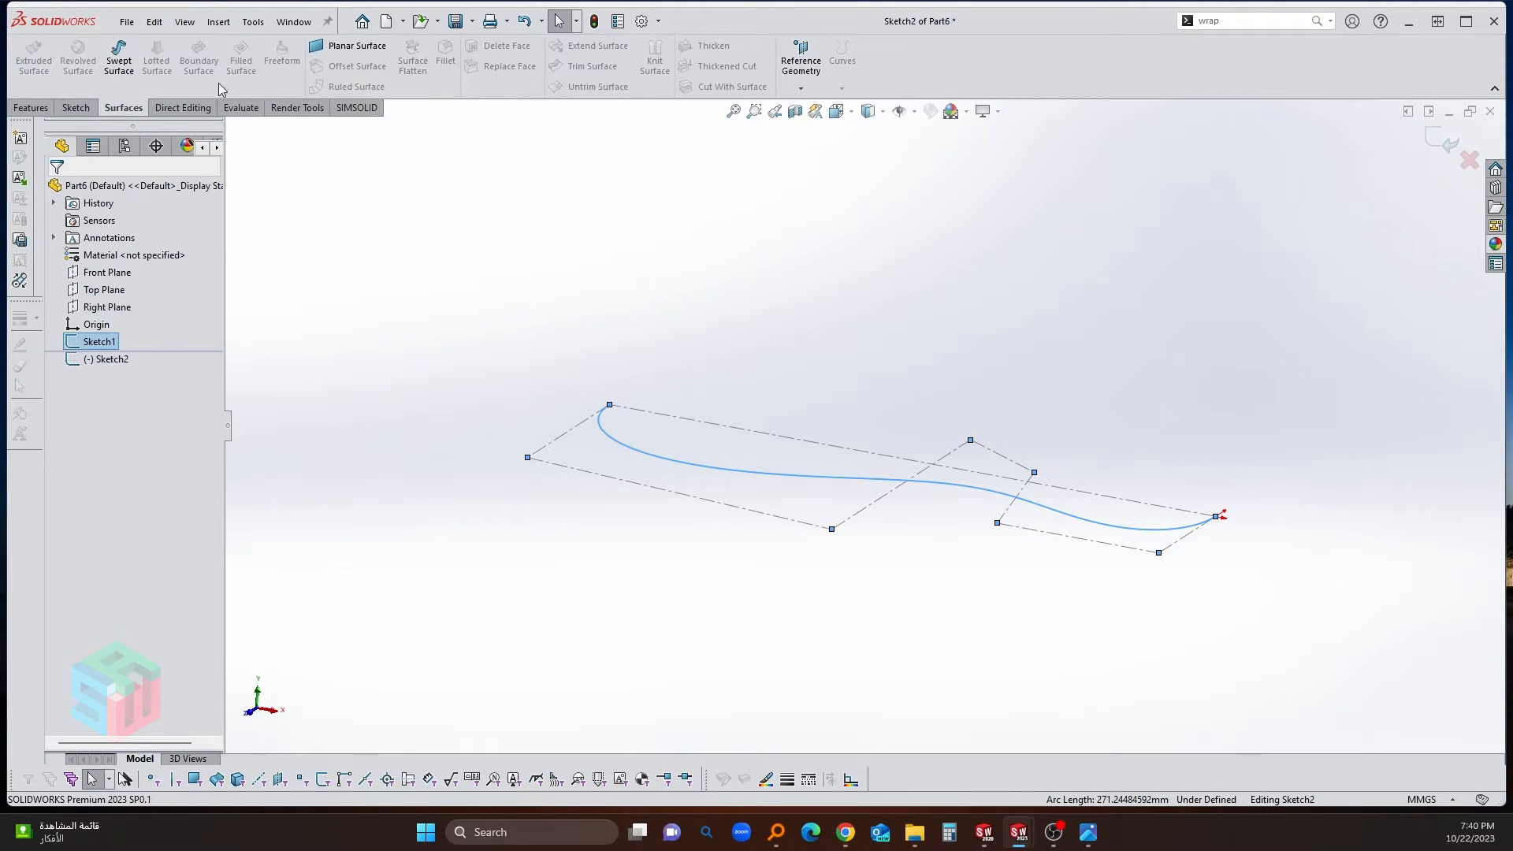
{"action": "left_click", "coordinate": [1334, 168]}
{"action": "left_click", "coordinate": [1431, 145]}
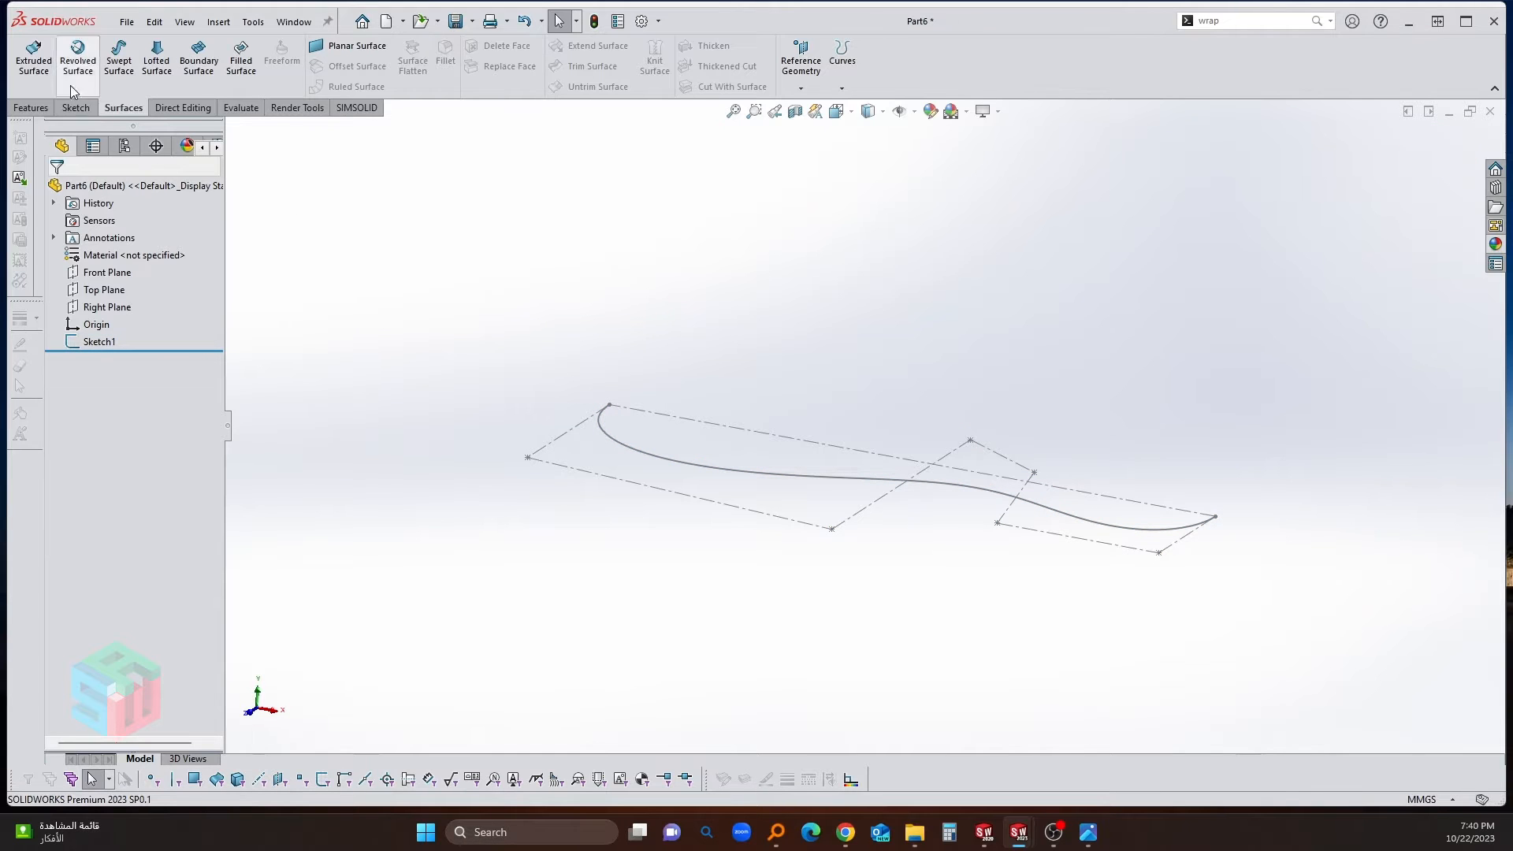
Step: Extrude the spline as a blind 10 mm surface with the direction reversed so it goes below the Top Plane
{"action": "left_click", "coordinate": [33, 59]}
{"action": "left_click", "coordinate": [682, 462]}
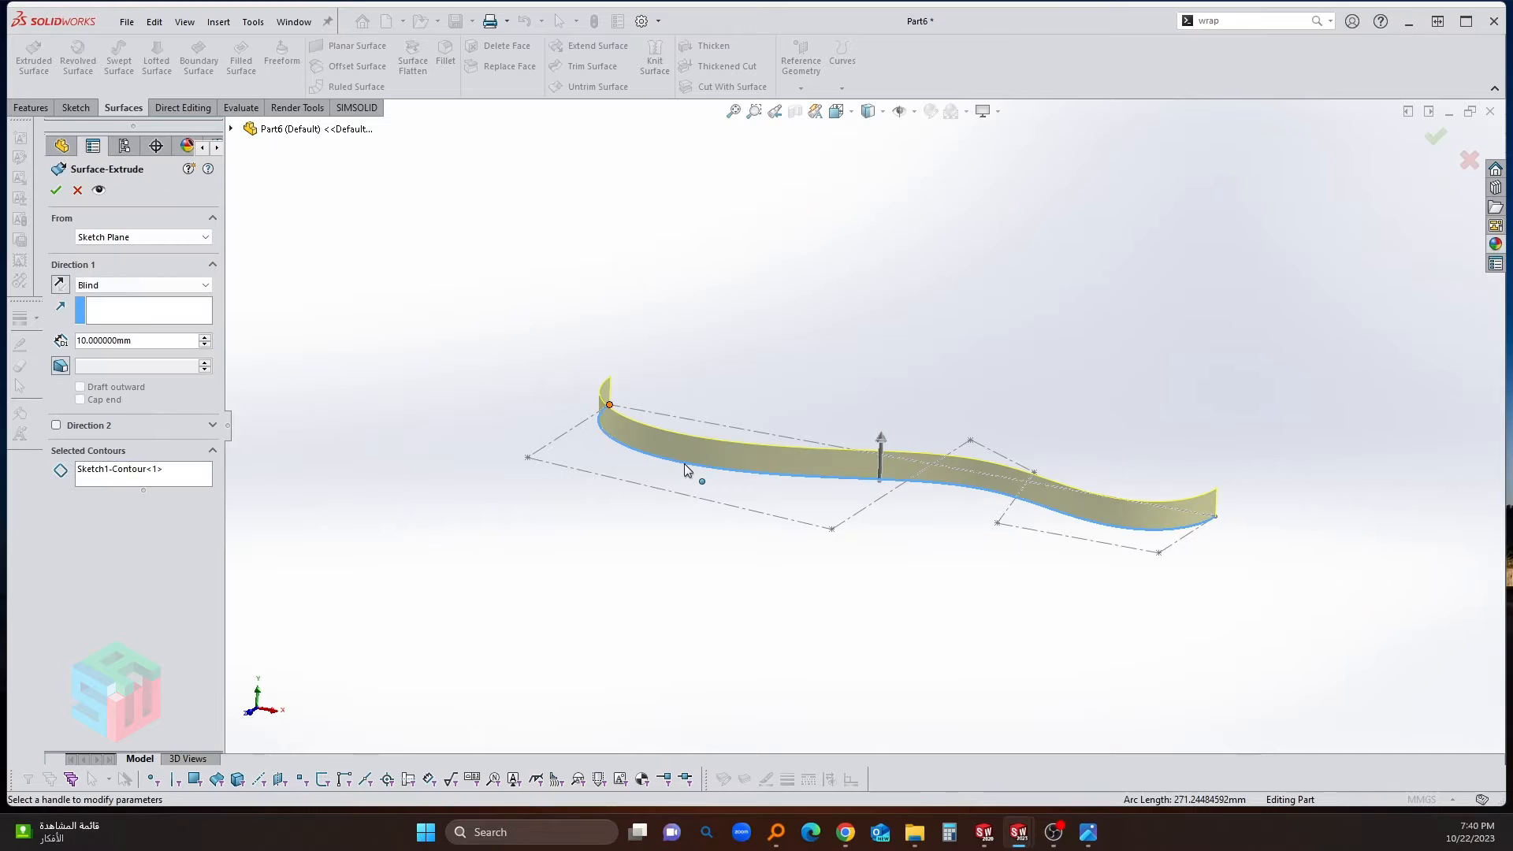
{"action": "left_click", "coordinate": [61, 284]}
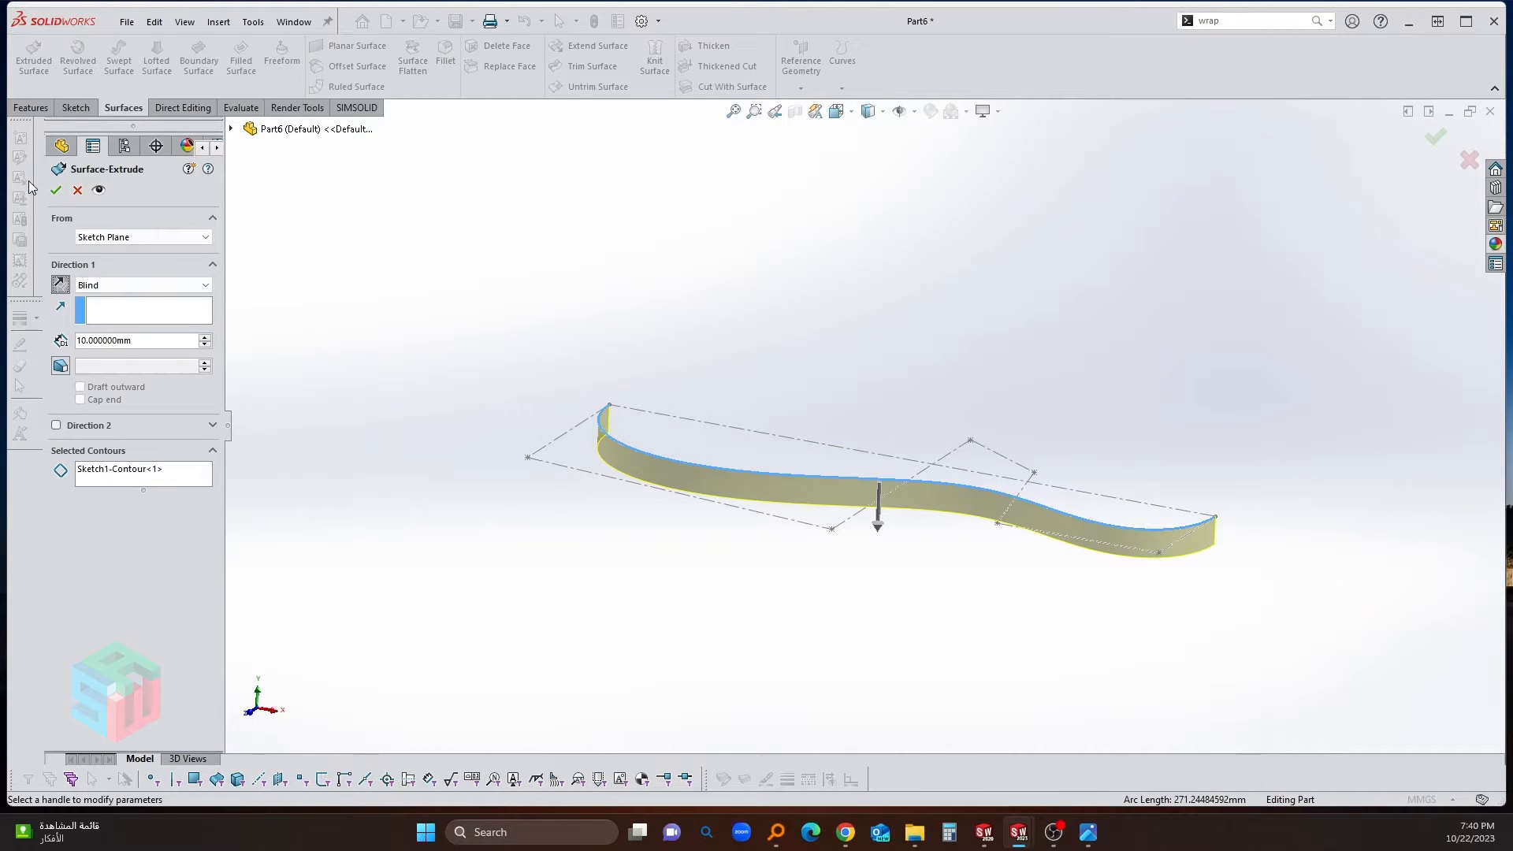
{"action": "left_click", "coordinate": [56, 190]}
{"action": "middle_click_drag", "start_coordinate": [581, 320], "coordinate": [687, 410]}
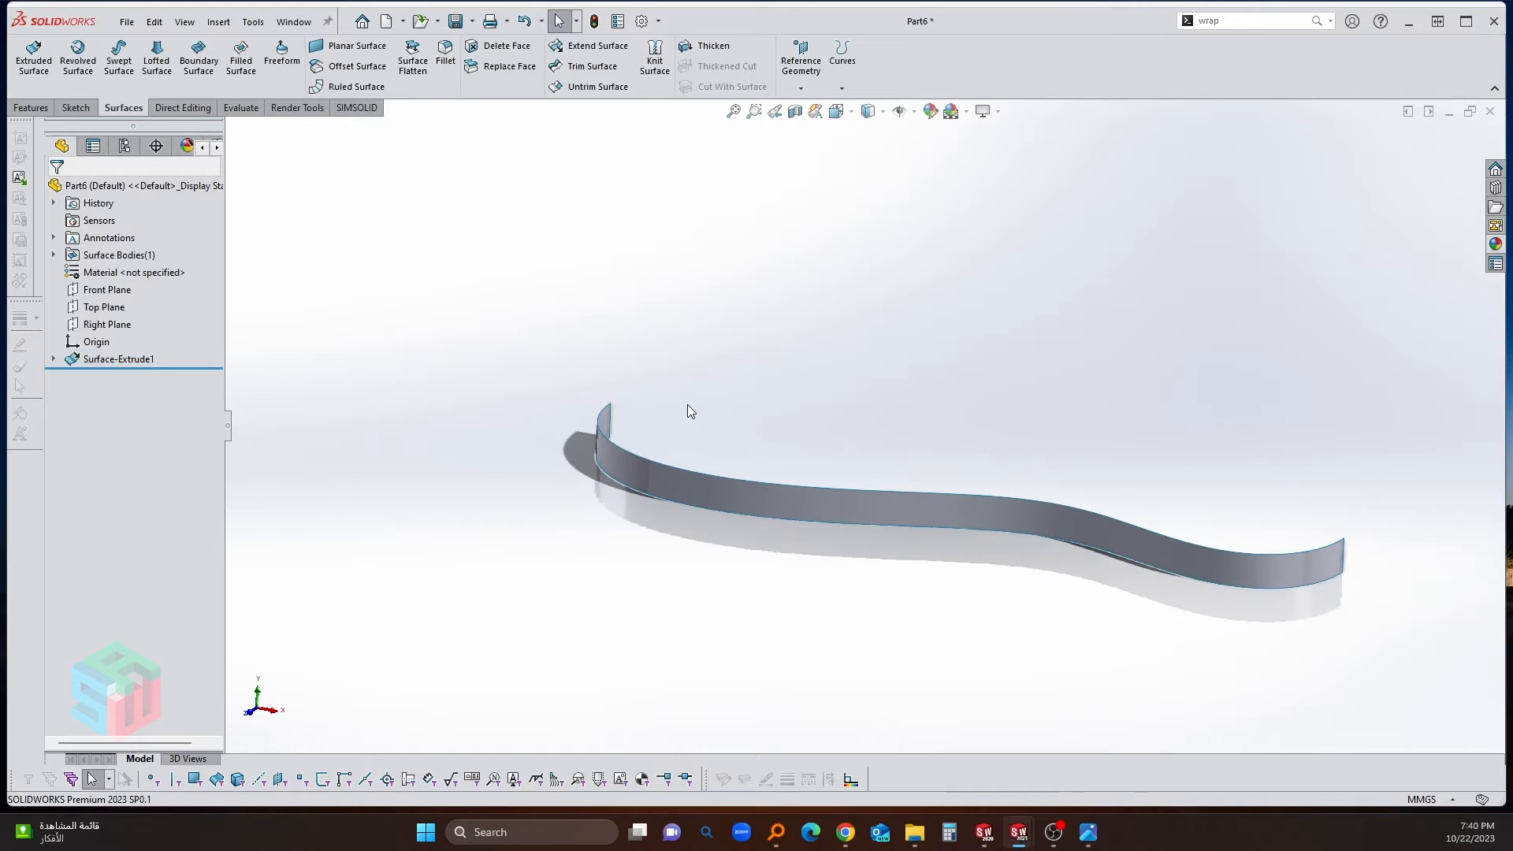
Step: Edit the surface extrusion and flip its direction so it rises above the Top Plane
{"action": "left_click", "coordinate": [100, 298]}
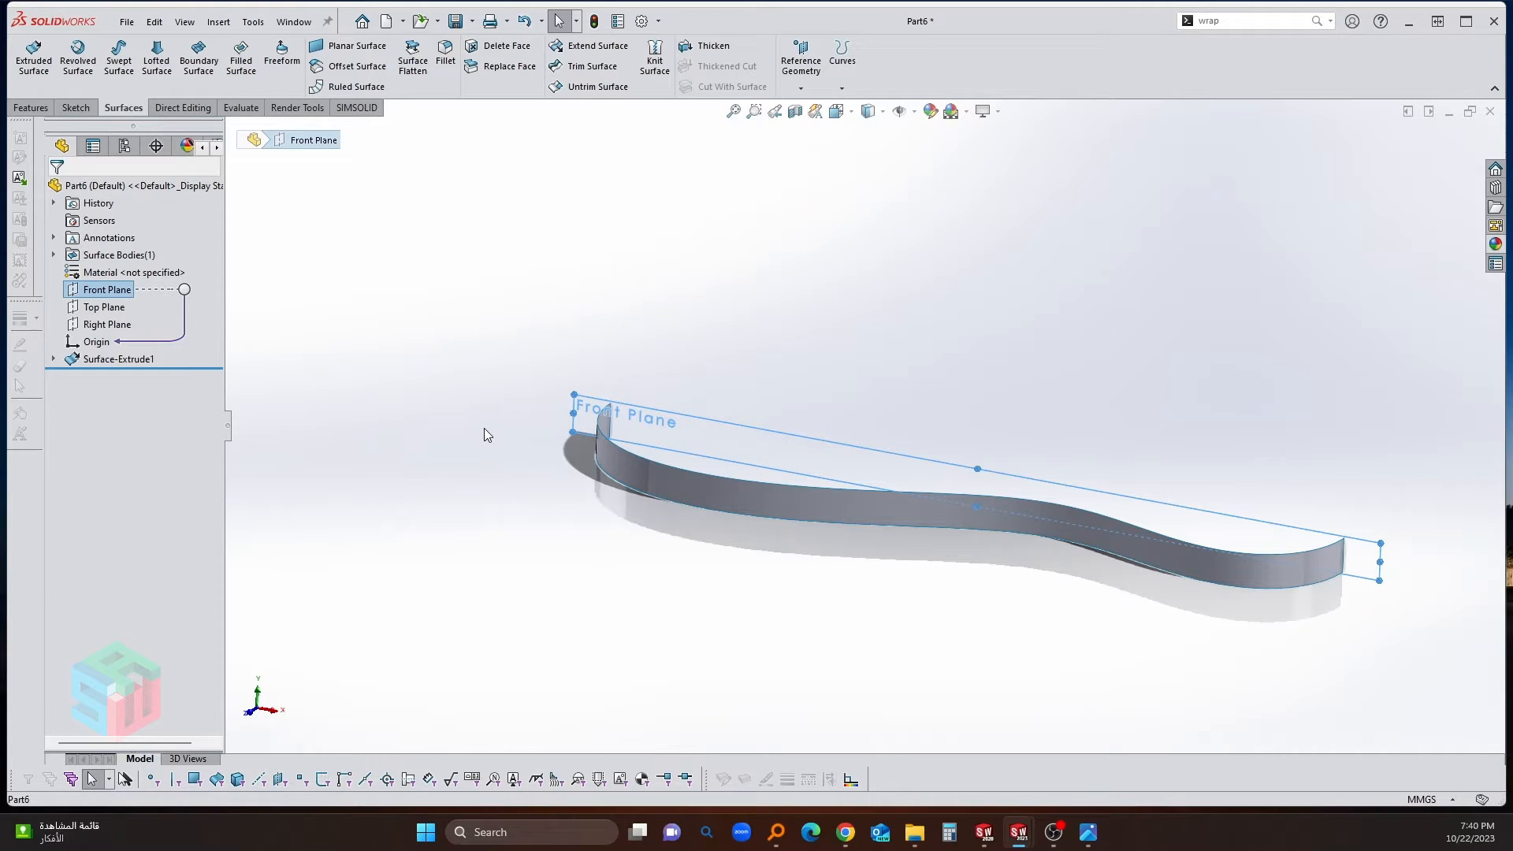
{"action": "left_click", "coordinate": [118, 359]}
{"action": "left_click", "coordinate": [121, 318]}
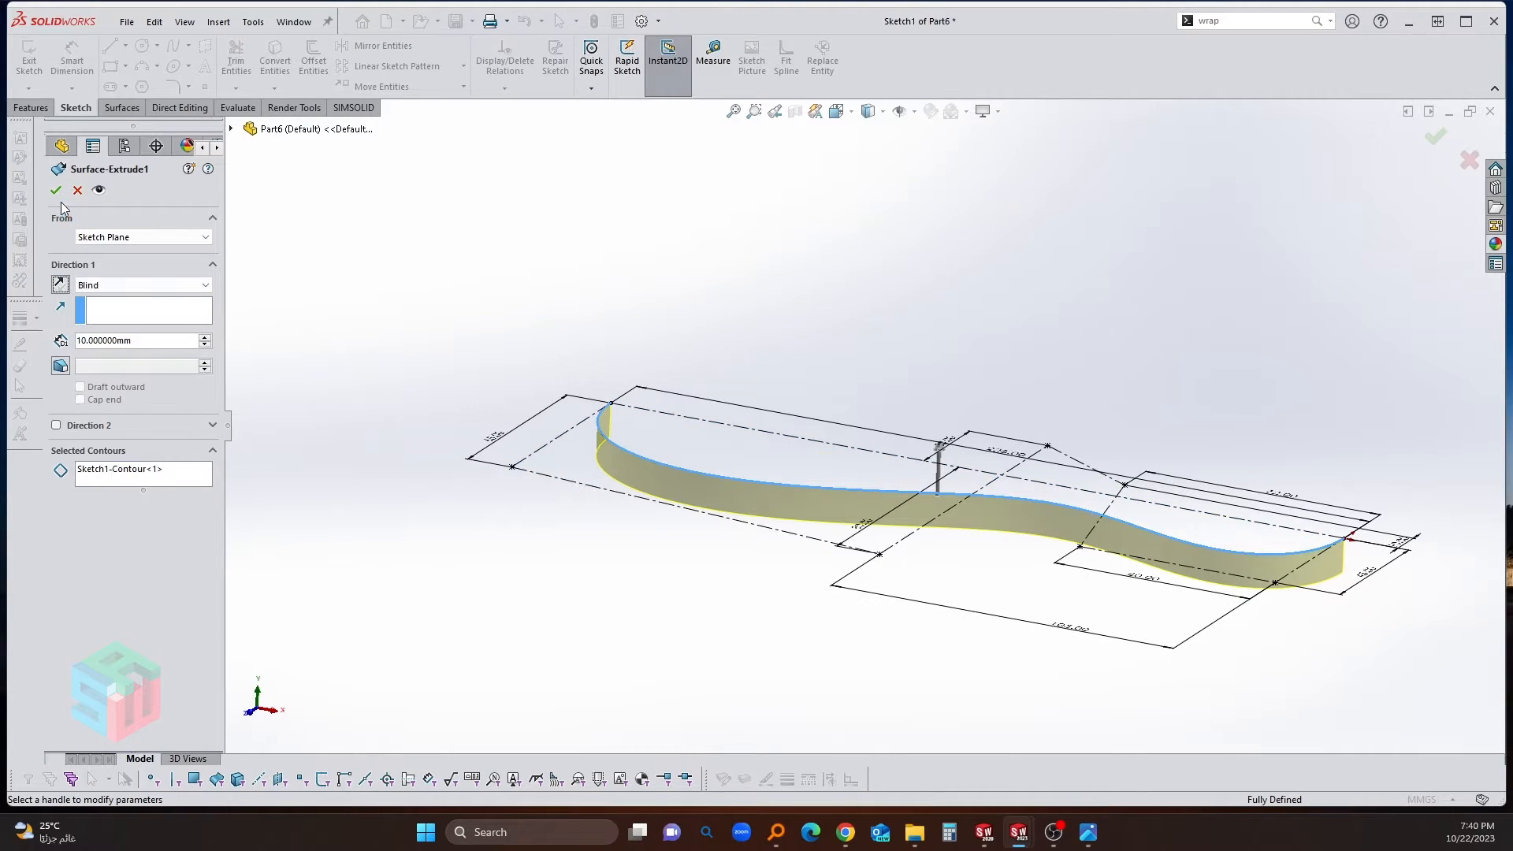
{"action": "left_click", "coordinate": [56, 190]}
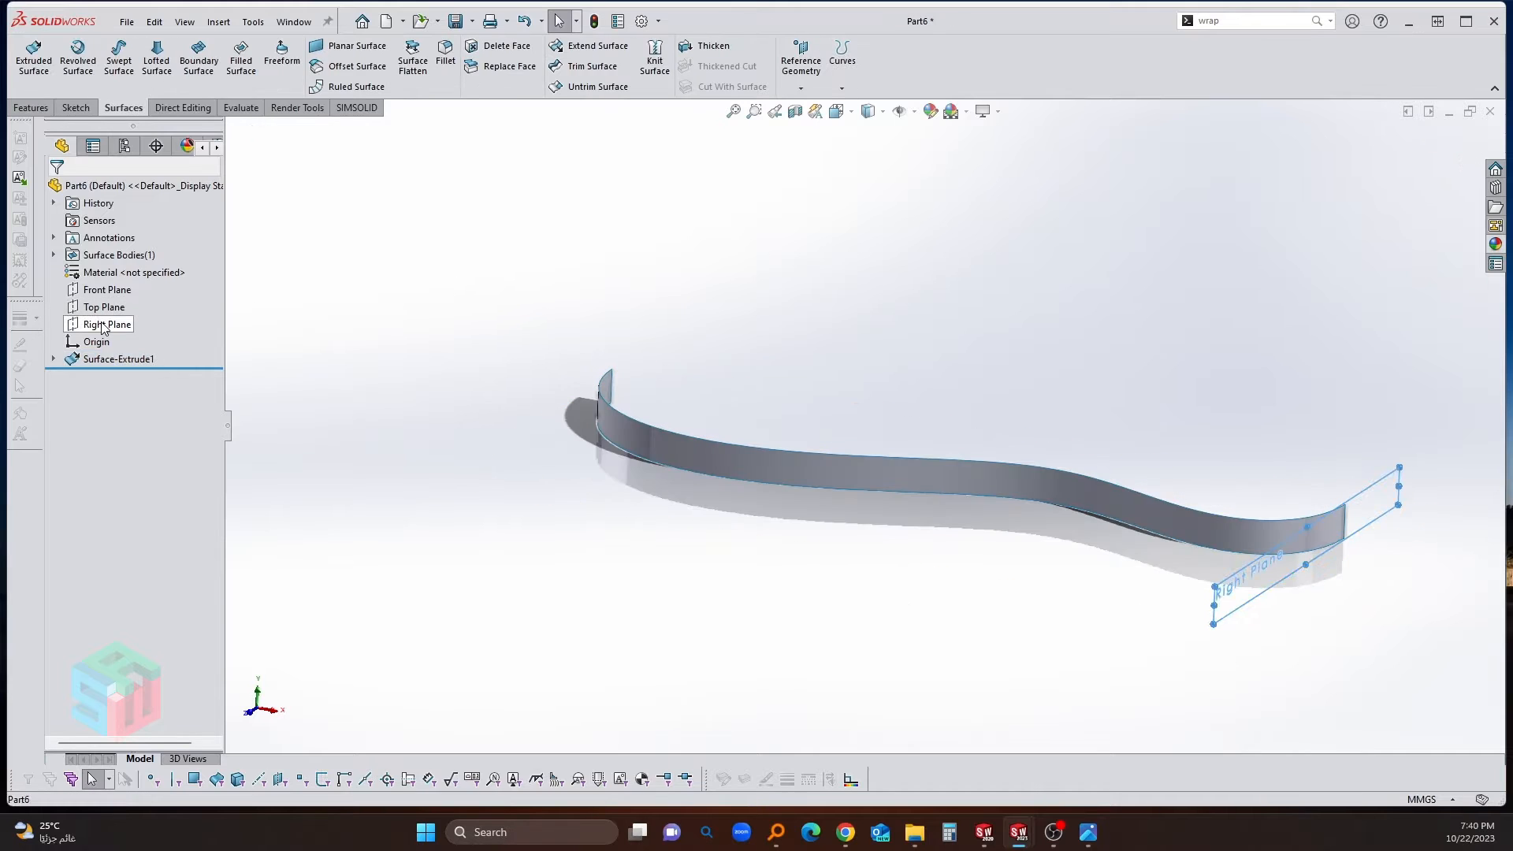
Step: Start a sketch on the Front Plane and draw a 225 mm horizontal construction line from the surface's far lower corner to the origin
{"action": "left_click", "coordinate": [101, 323]}
{"action": "left_click", "coordinate": [114, 296]}
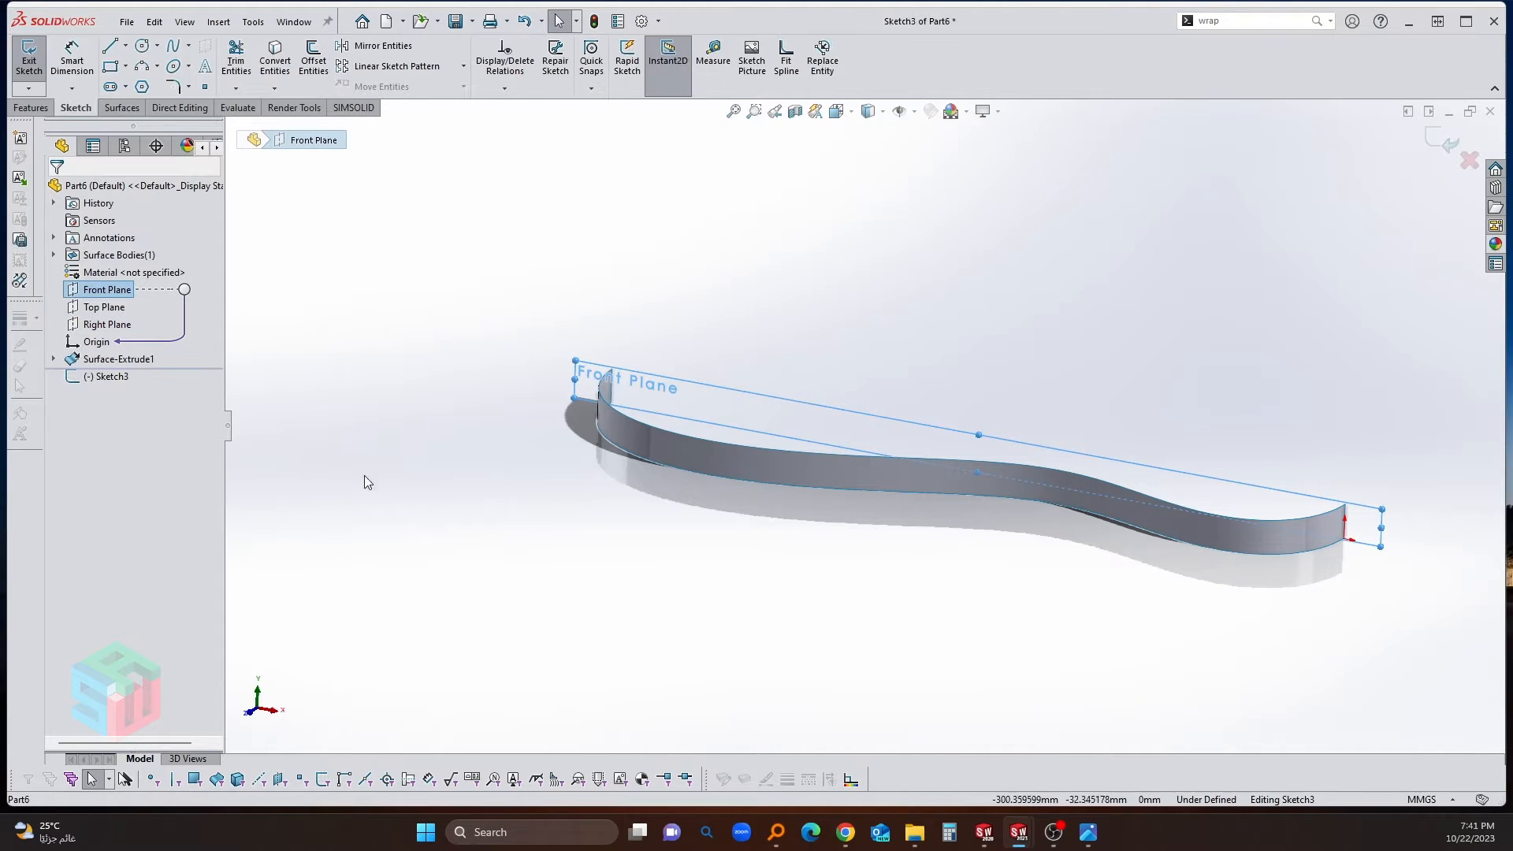
{"action": "key", "text": "ctrl+8"}
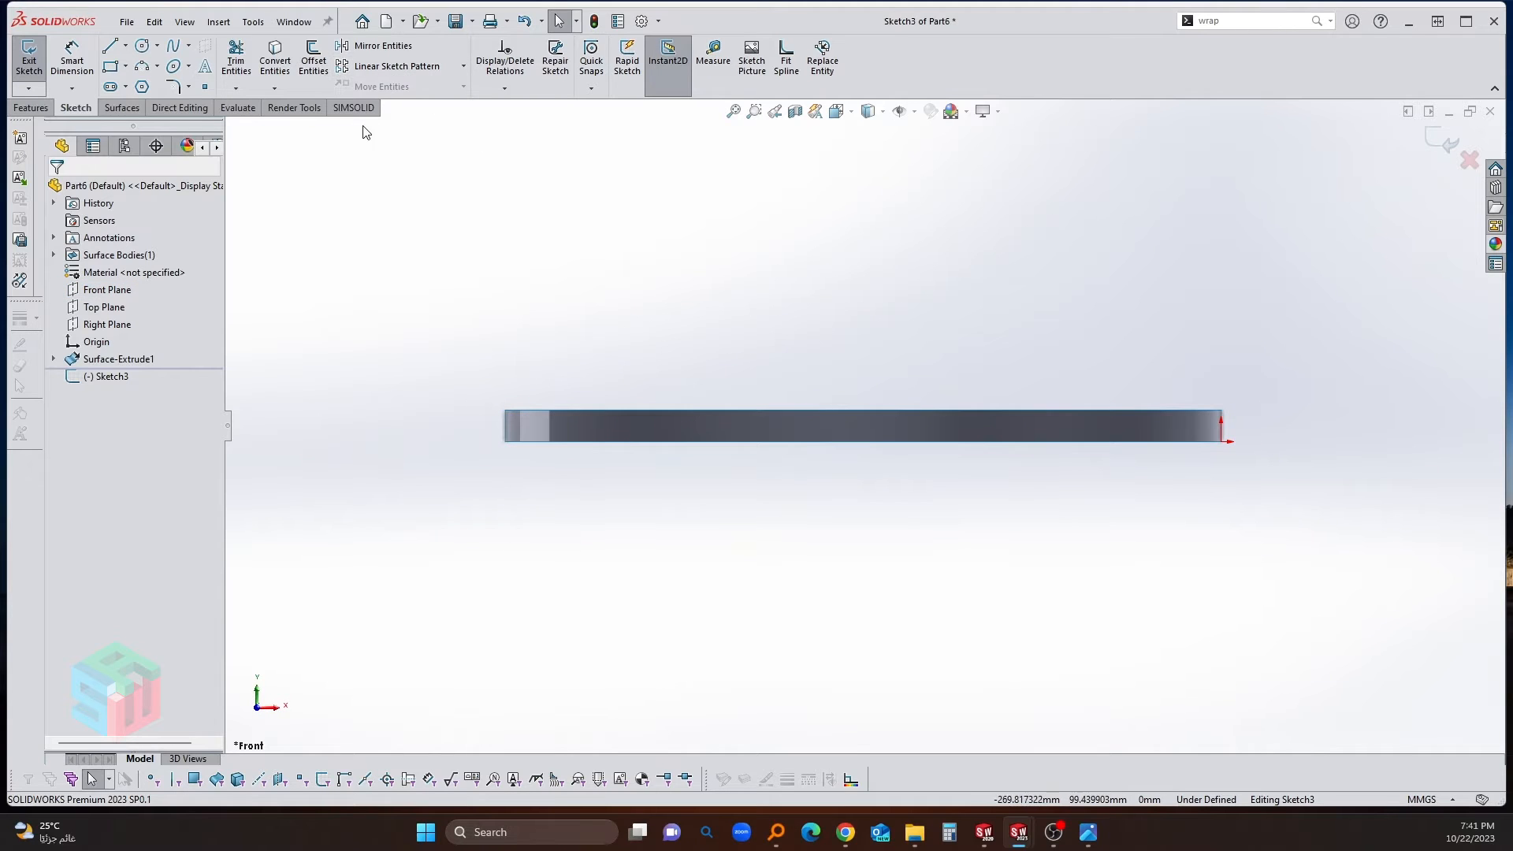
{"action": "left_click", "coordinate": [188, 45]}
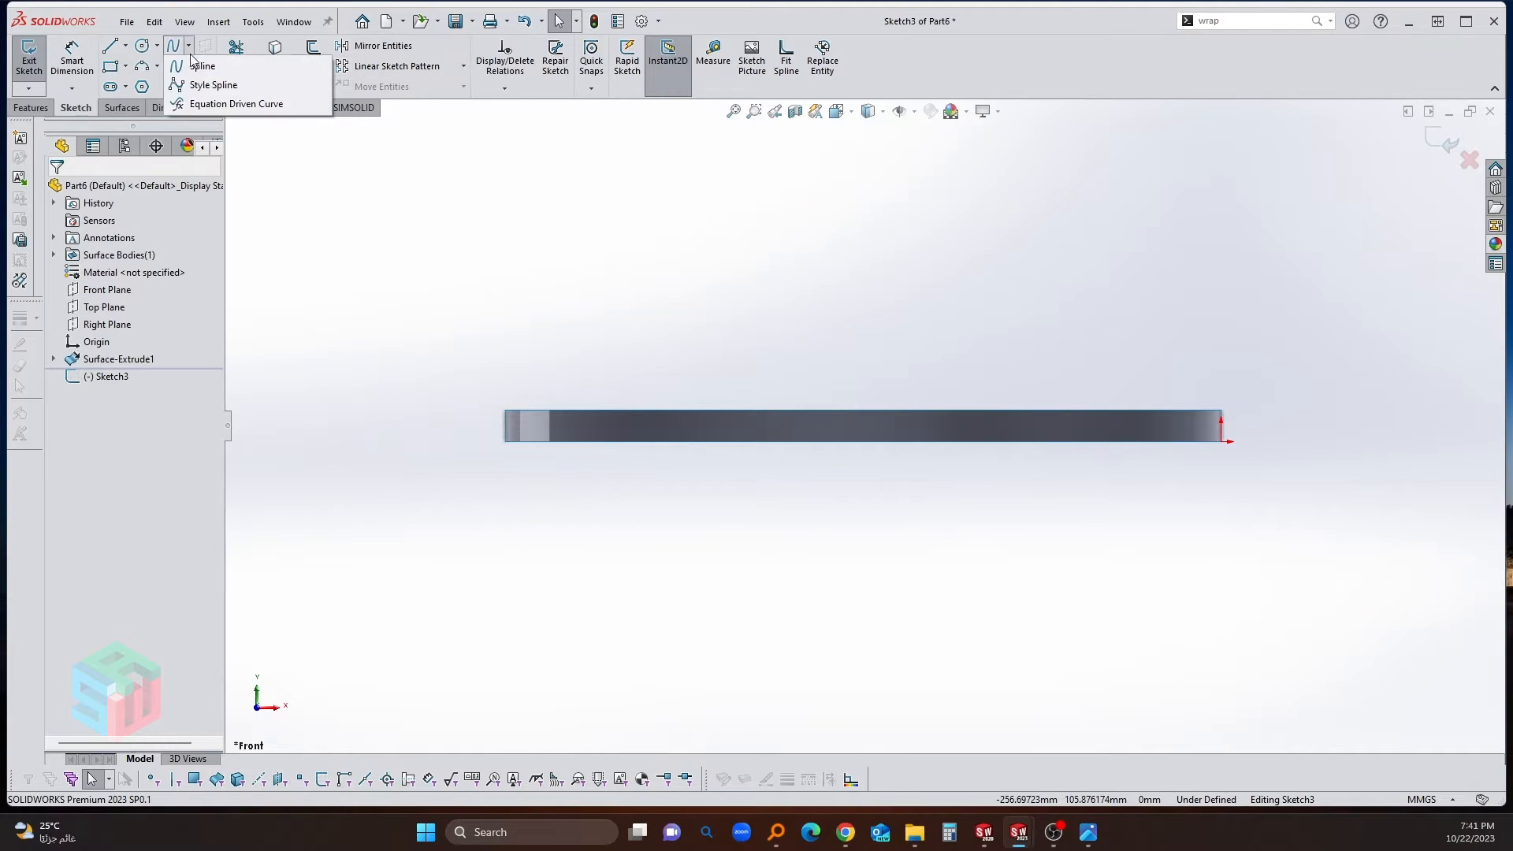
{"action": "key", "text": "l"}
{"action": "left_click", "coordinate": [505, 441]}
{"action": "left_click", "coordinate": [1222, 441]}
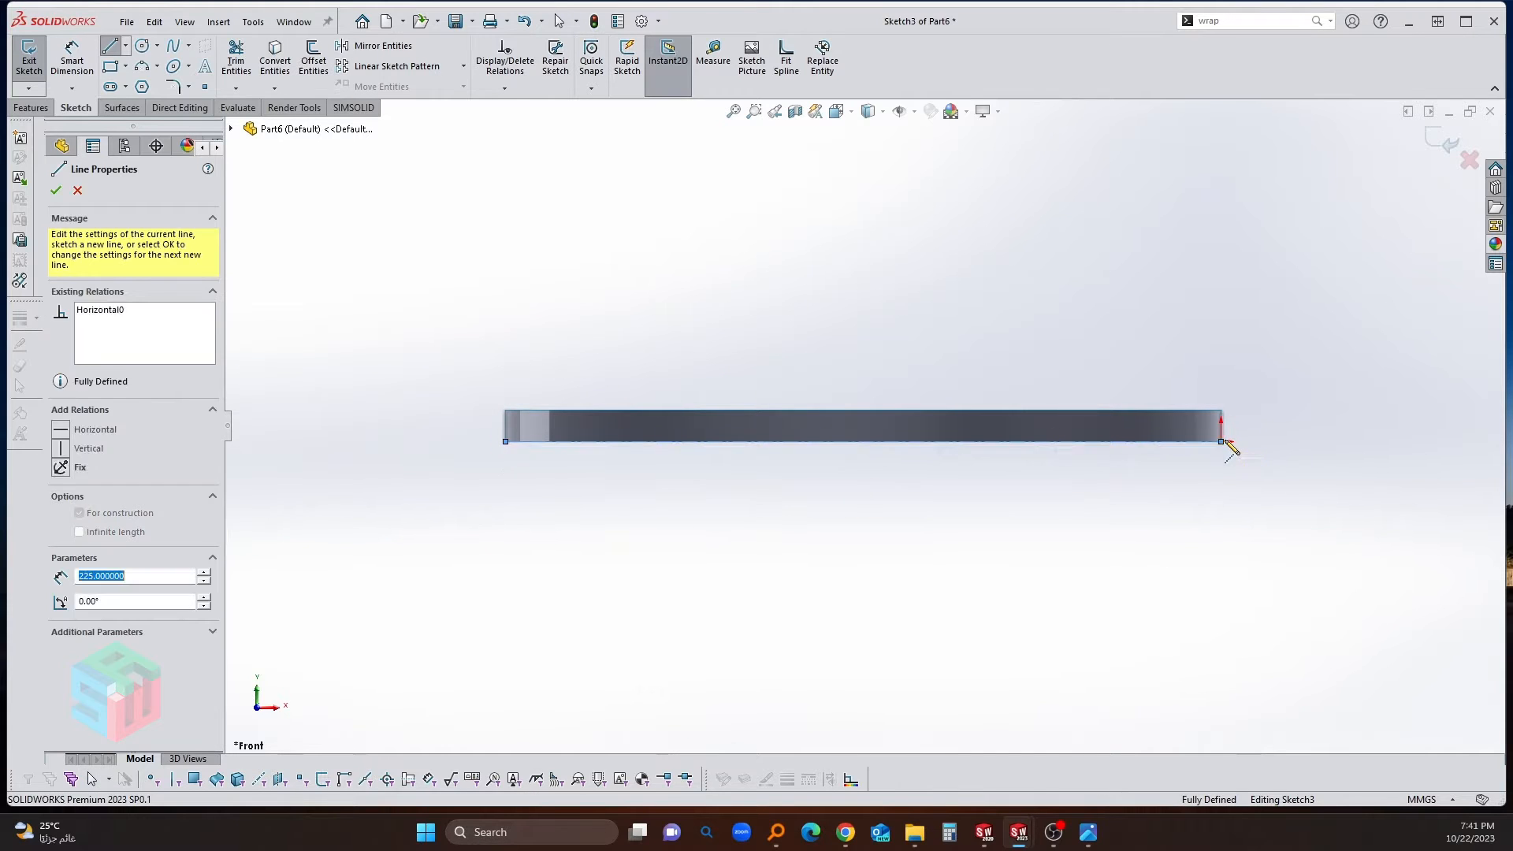
{"action": "key", "text": "Escape"}
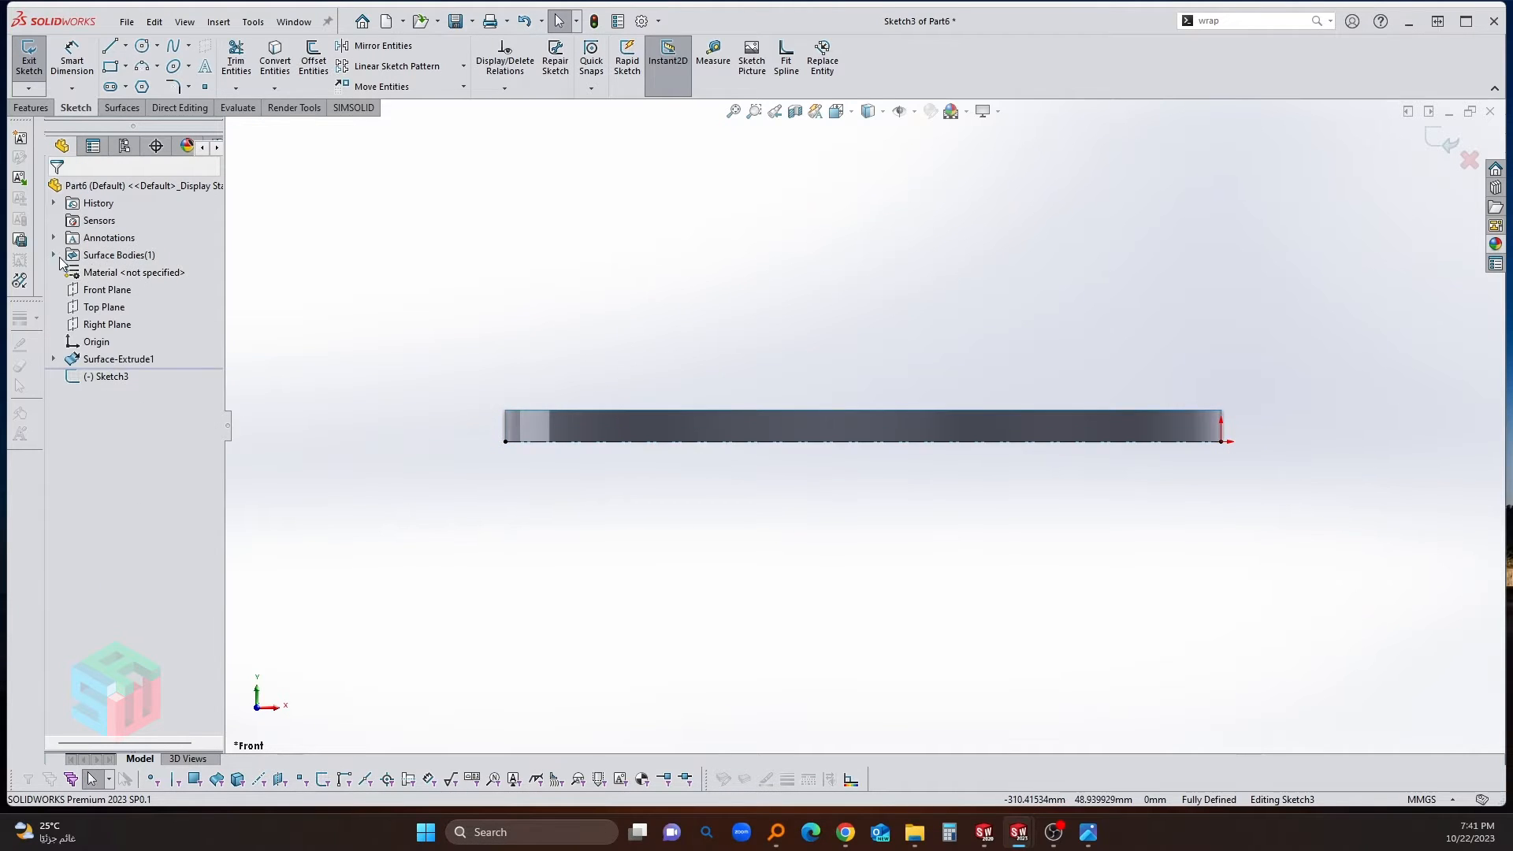
Step: Hide the extruded surface body so that only the new sketch shows
{"action": "left_click", "coordinate": [53, 255]}
{"action": "left_click", "coordinate": [97, 272]}
{"action": "left_click", "coordinate": [116, 238]}
{"action": "scroll", "coordinate": [1209, 368], "scroll_direction": "down", "scroll_amount": 2}
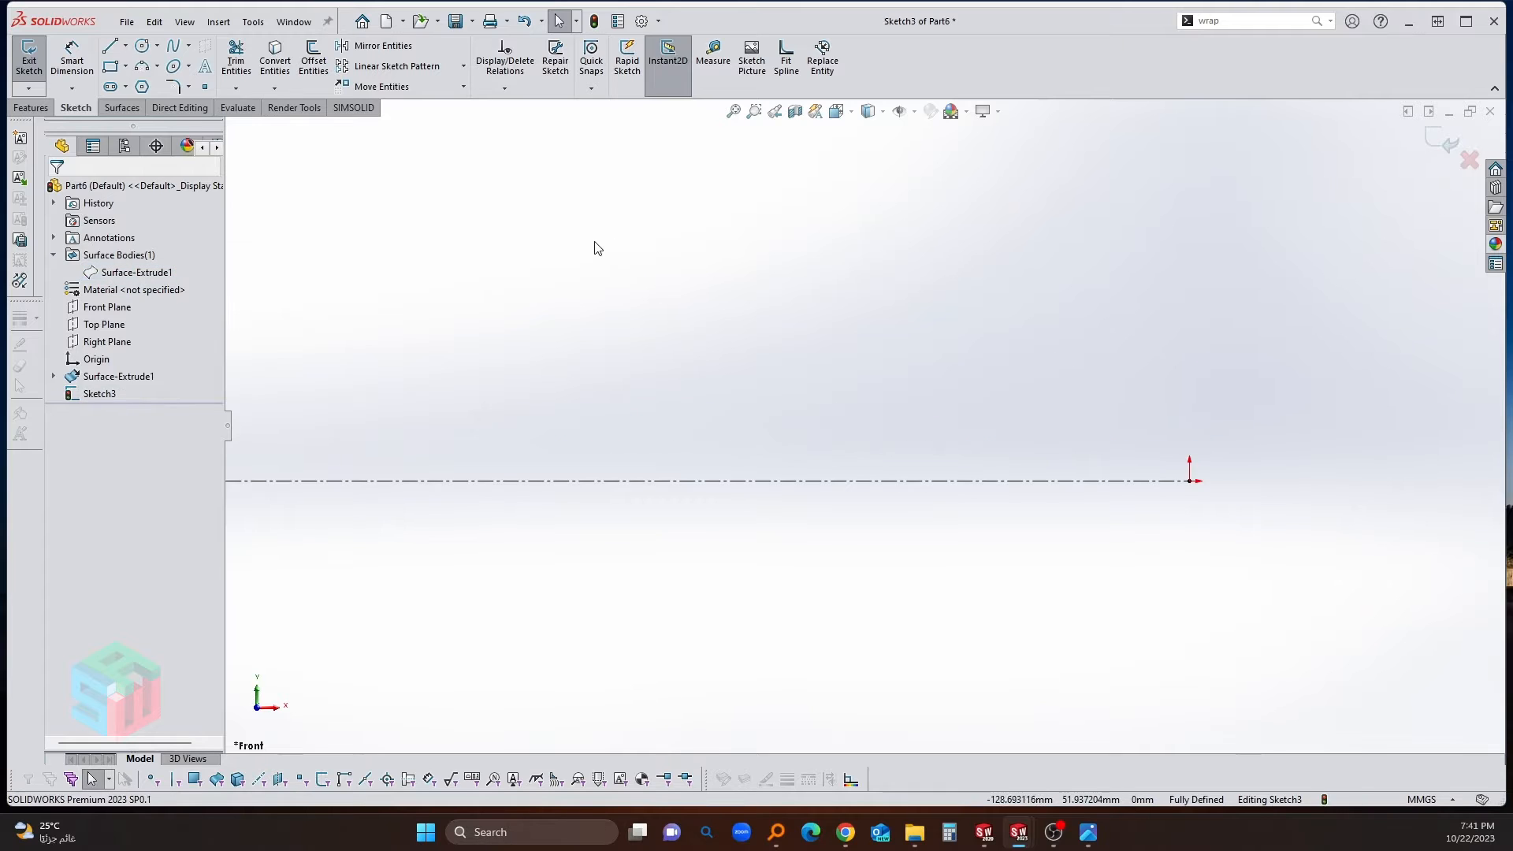
Step: Draw a seven-vertex style spline between the construction line's endpoints, with both end legs going down and one middle vertex above the line
{"action": "left_click", "coordinate": [189, 45]}
{"action": "left_click", "coordinate": [206, 64]}
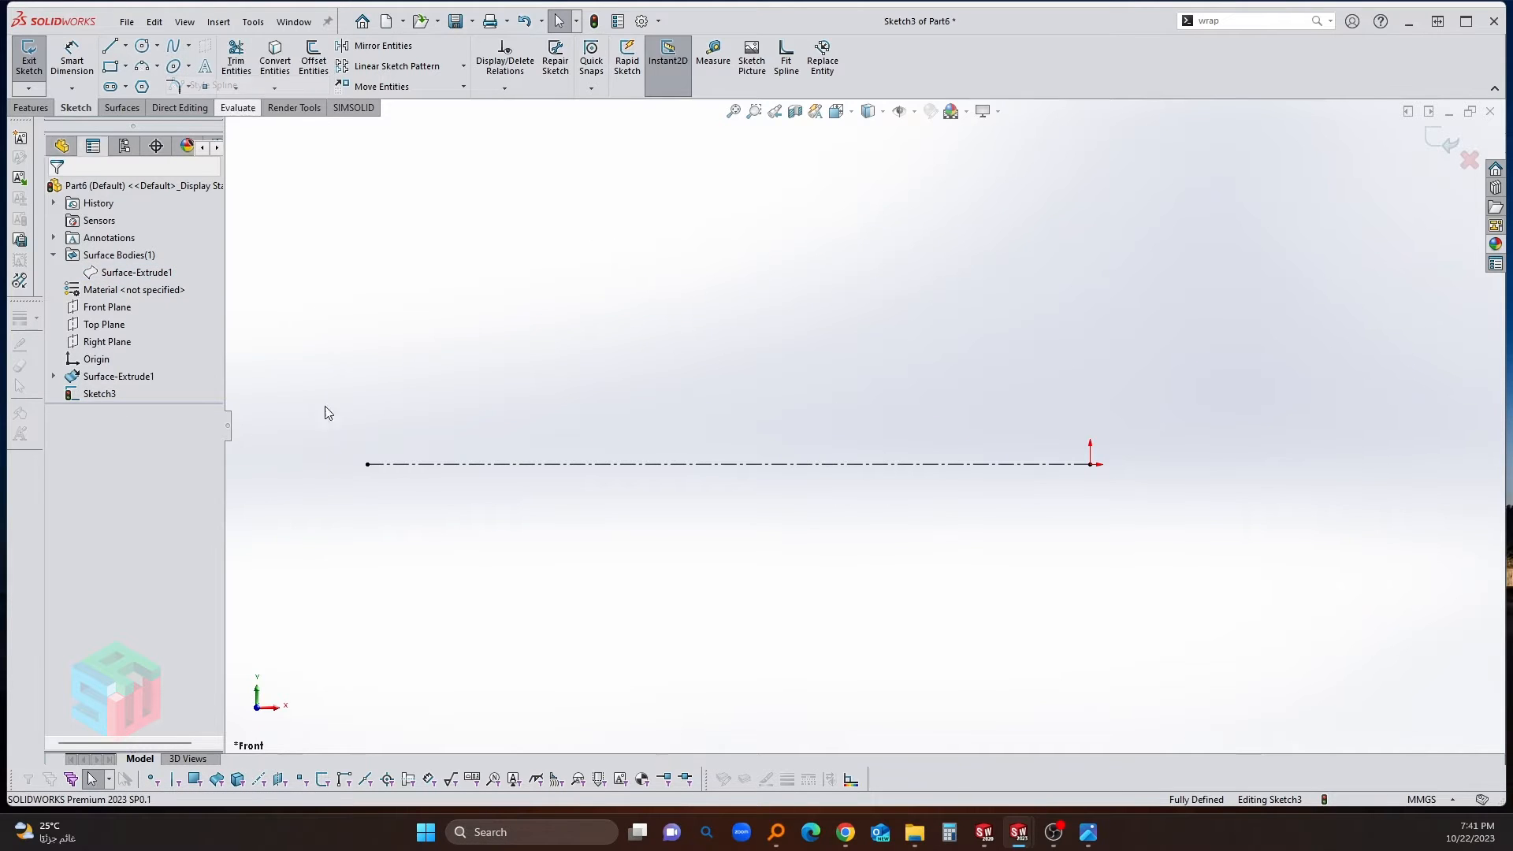
{"action": "left_click", "coordinate": [367, 465]}
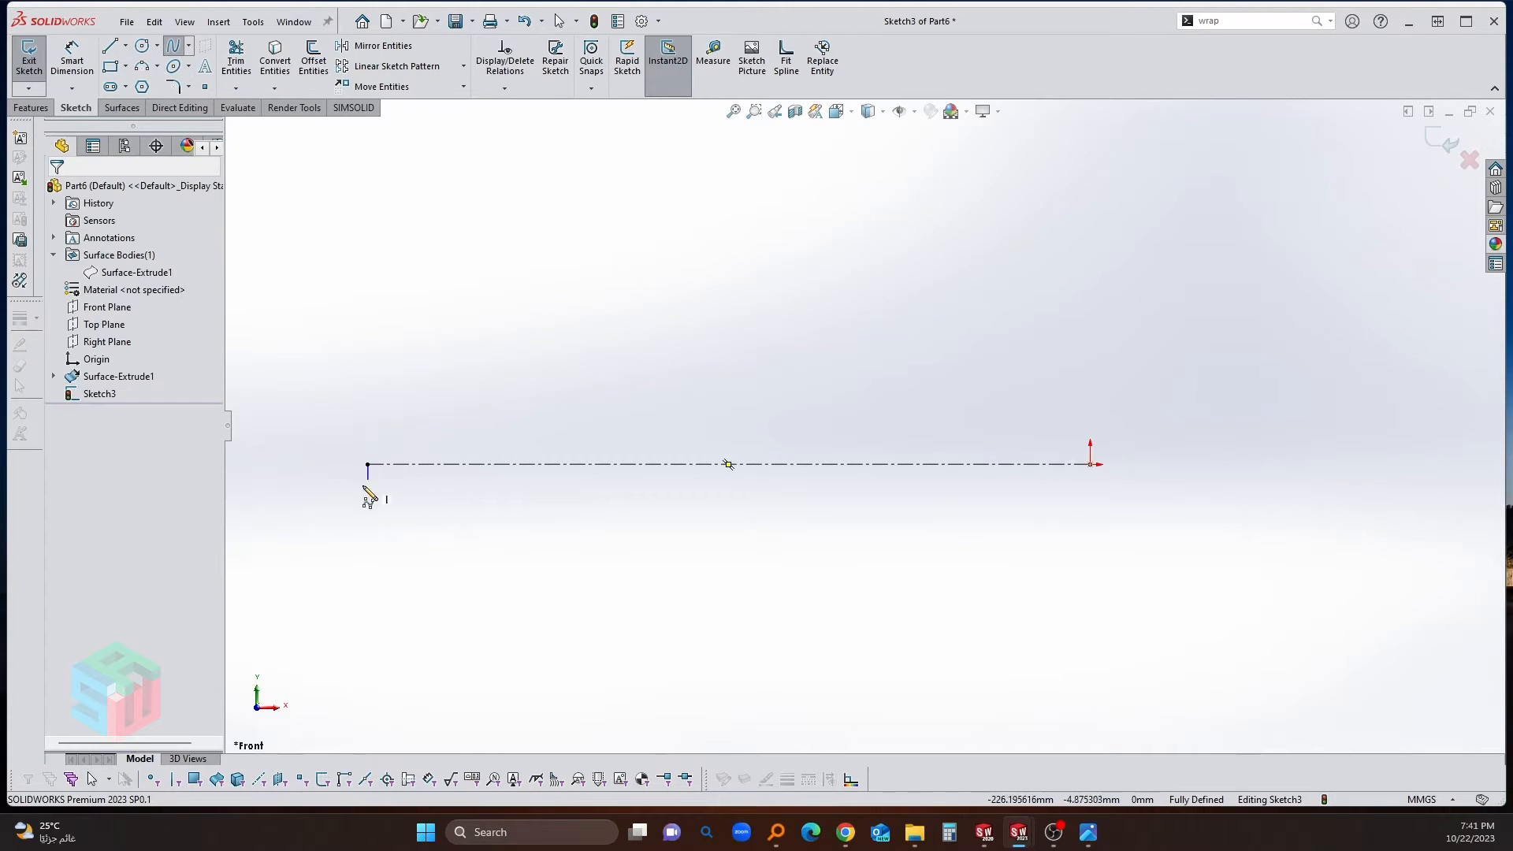
{"action": "left_click", "coordinate": [368, 540]}
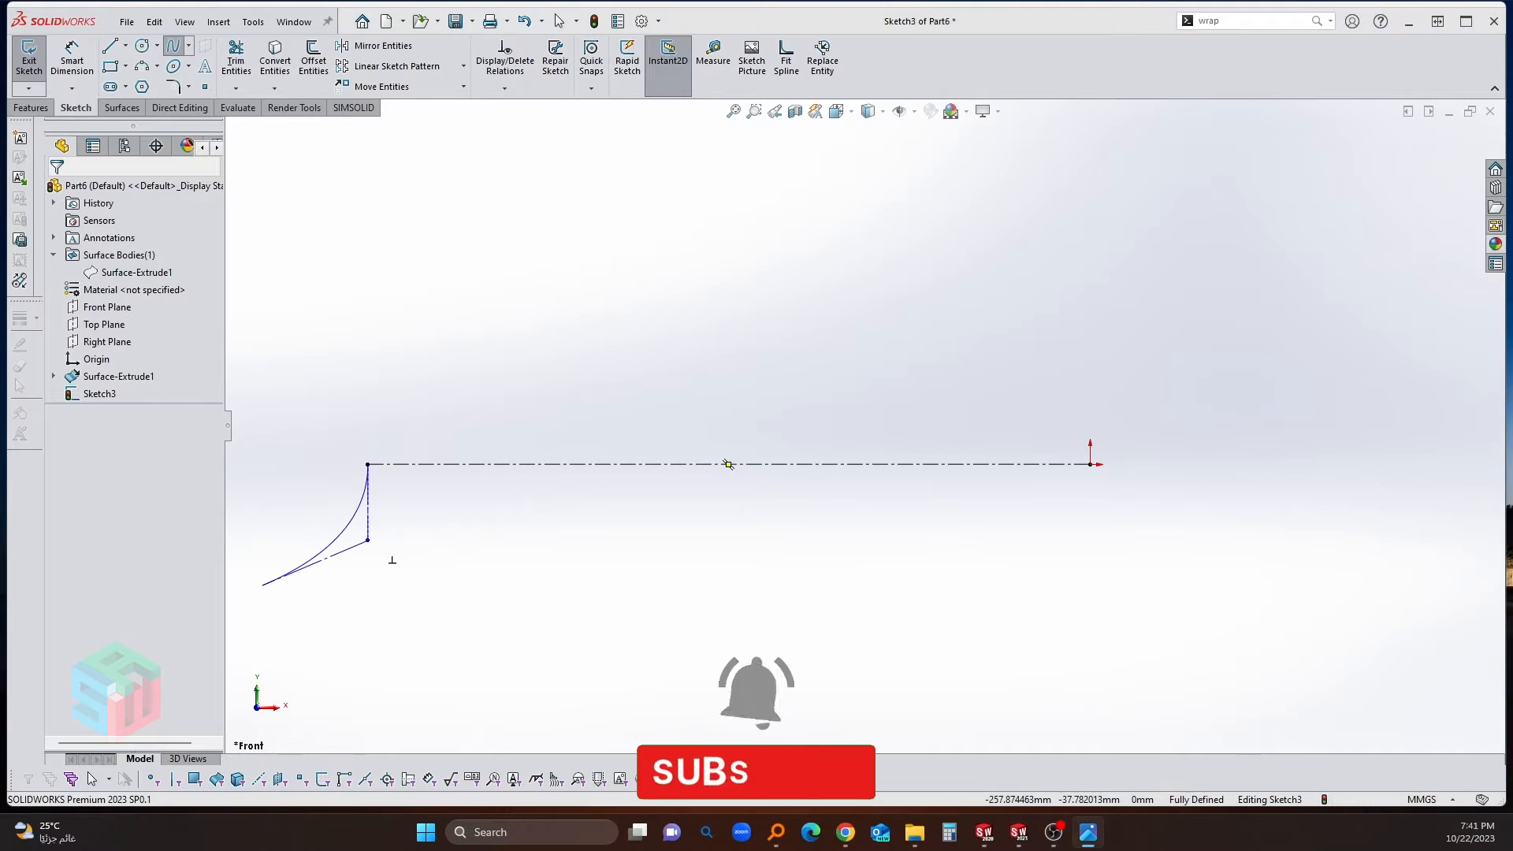
{"action": "left_click", "coordinate": [517, 496]}
{"action": "left_click", "coordinate": [630, 562]}
{"action": "left_click", "coordinate": [824, 413]}
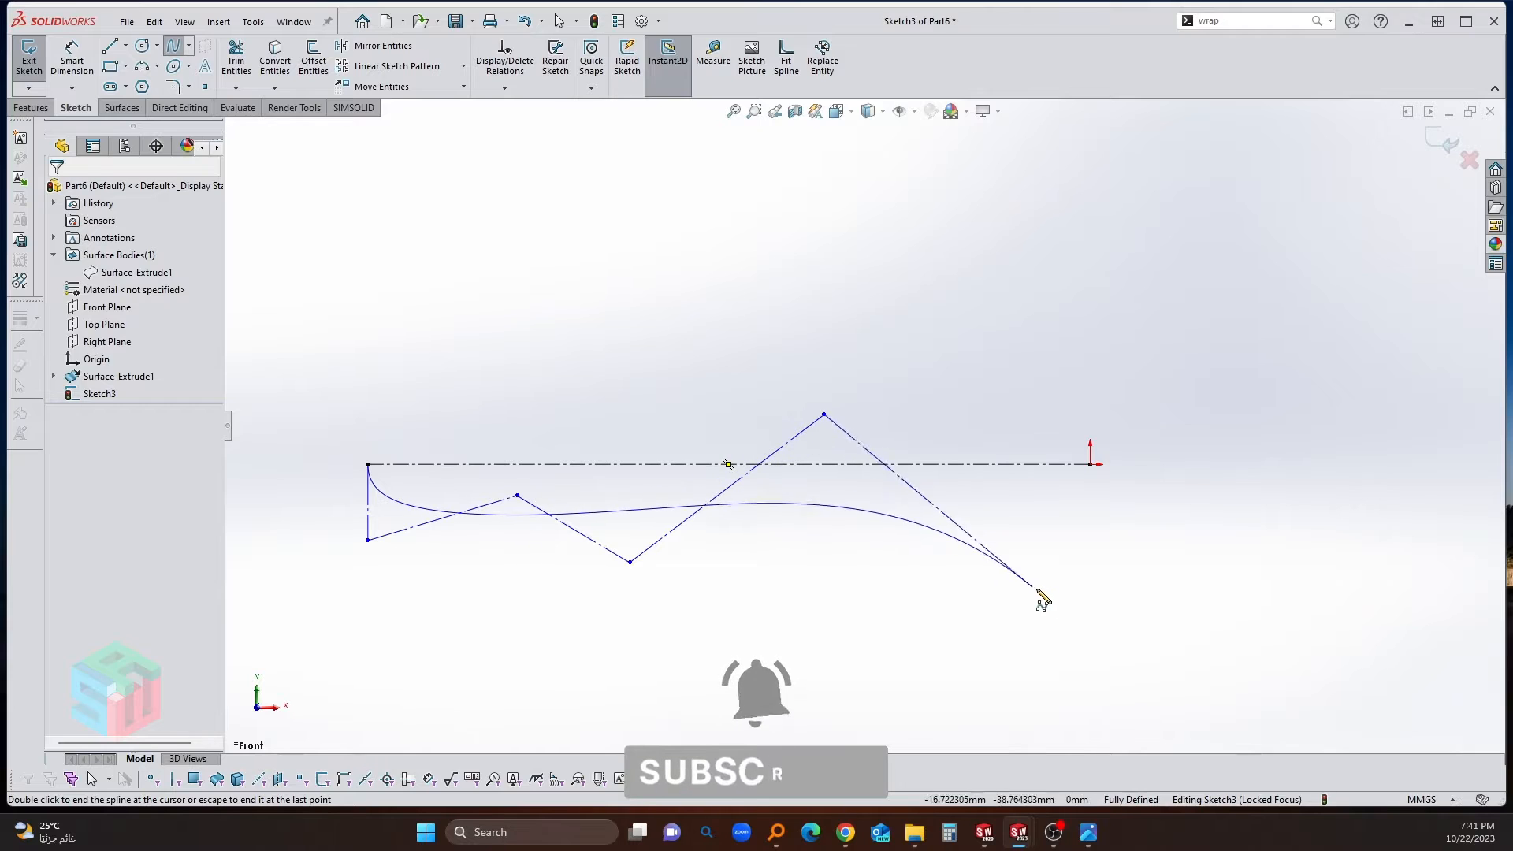
{"action": "left_click", "coordinate": [1090, 578]}
{"action": "left_click", "coordinate": [1089, 464]}
{"action": "right_click", "coordinate": [1161, 443]}
{"action": "left_click", "coordinate": [1187, 446]}
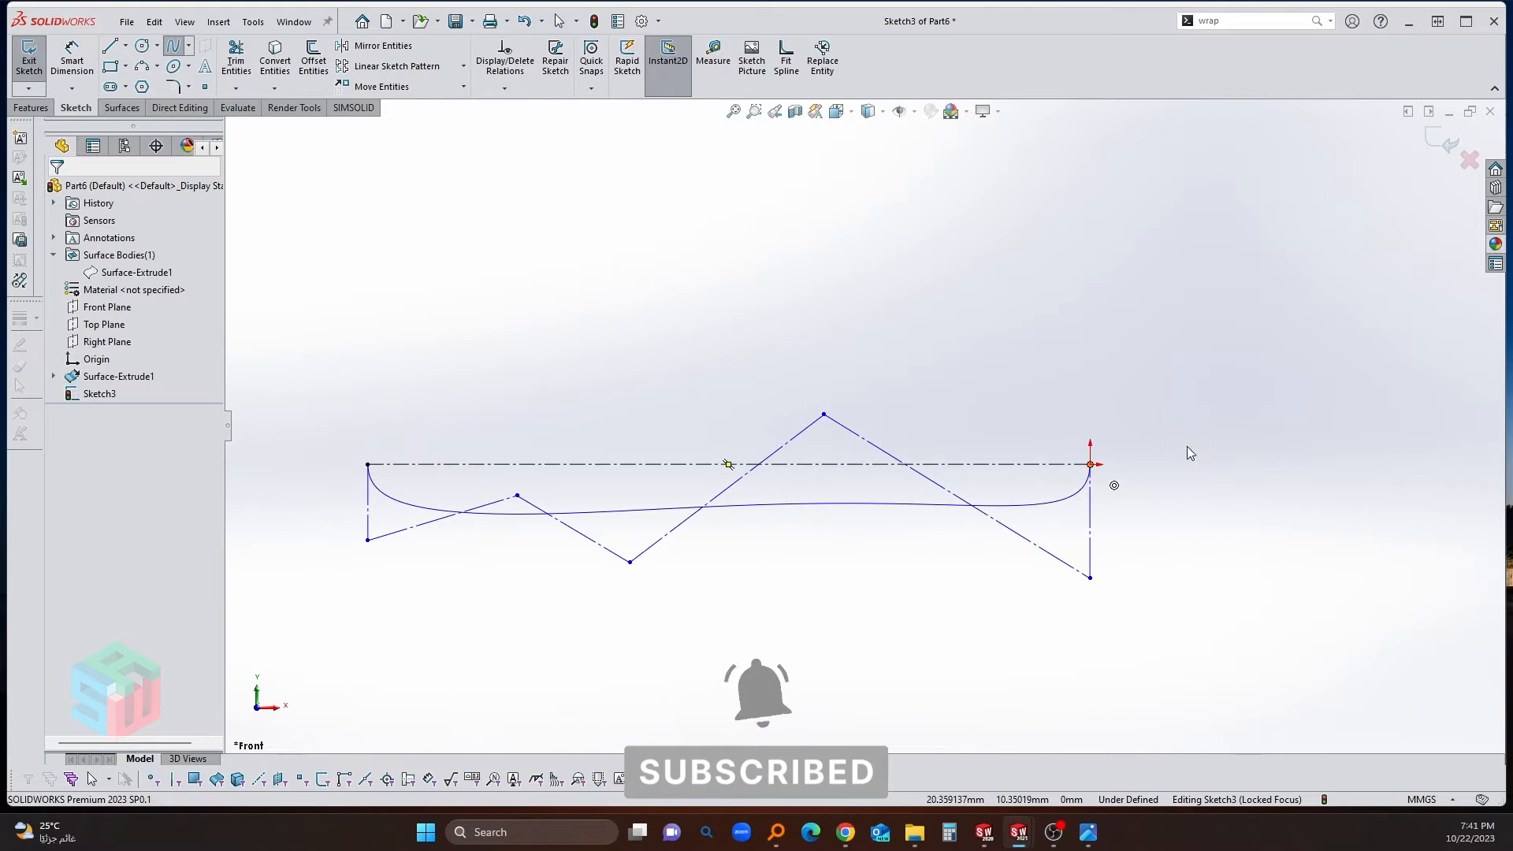
Step: Add a vertical relation to both end legs of the style spline's control polygon
{"action": "left_click", "coordinate": [1089, 536]}
{"action": "left_click", "coordinate": [1213, 391]}
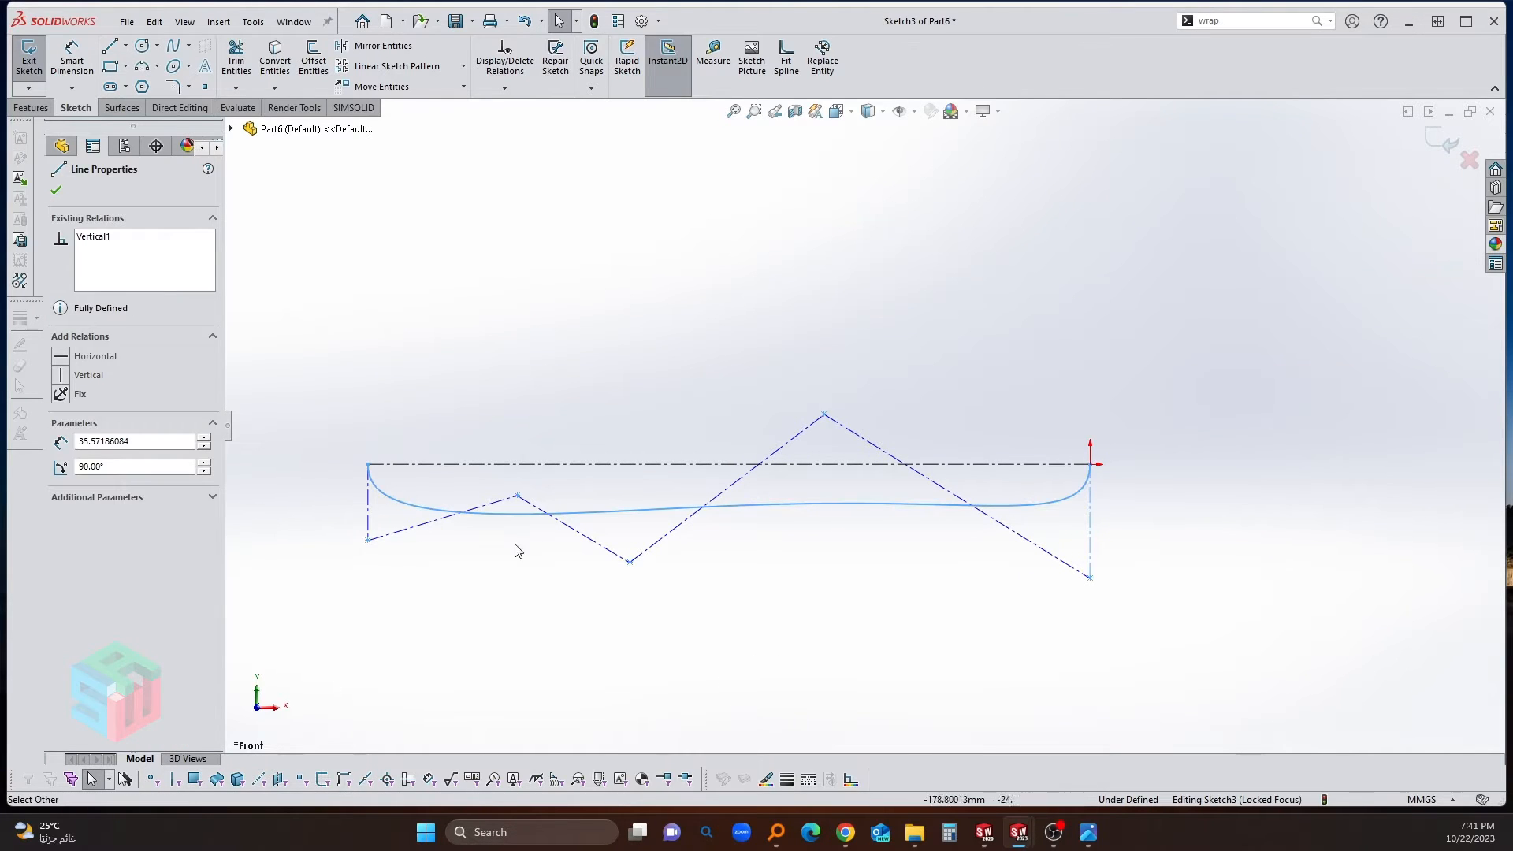
{"action": "left_click", "coordinate": [442, 422]}
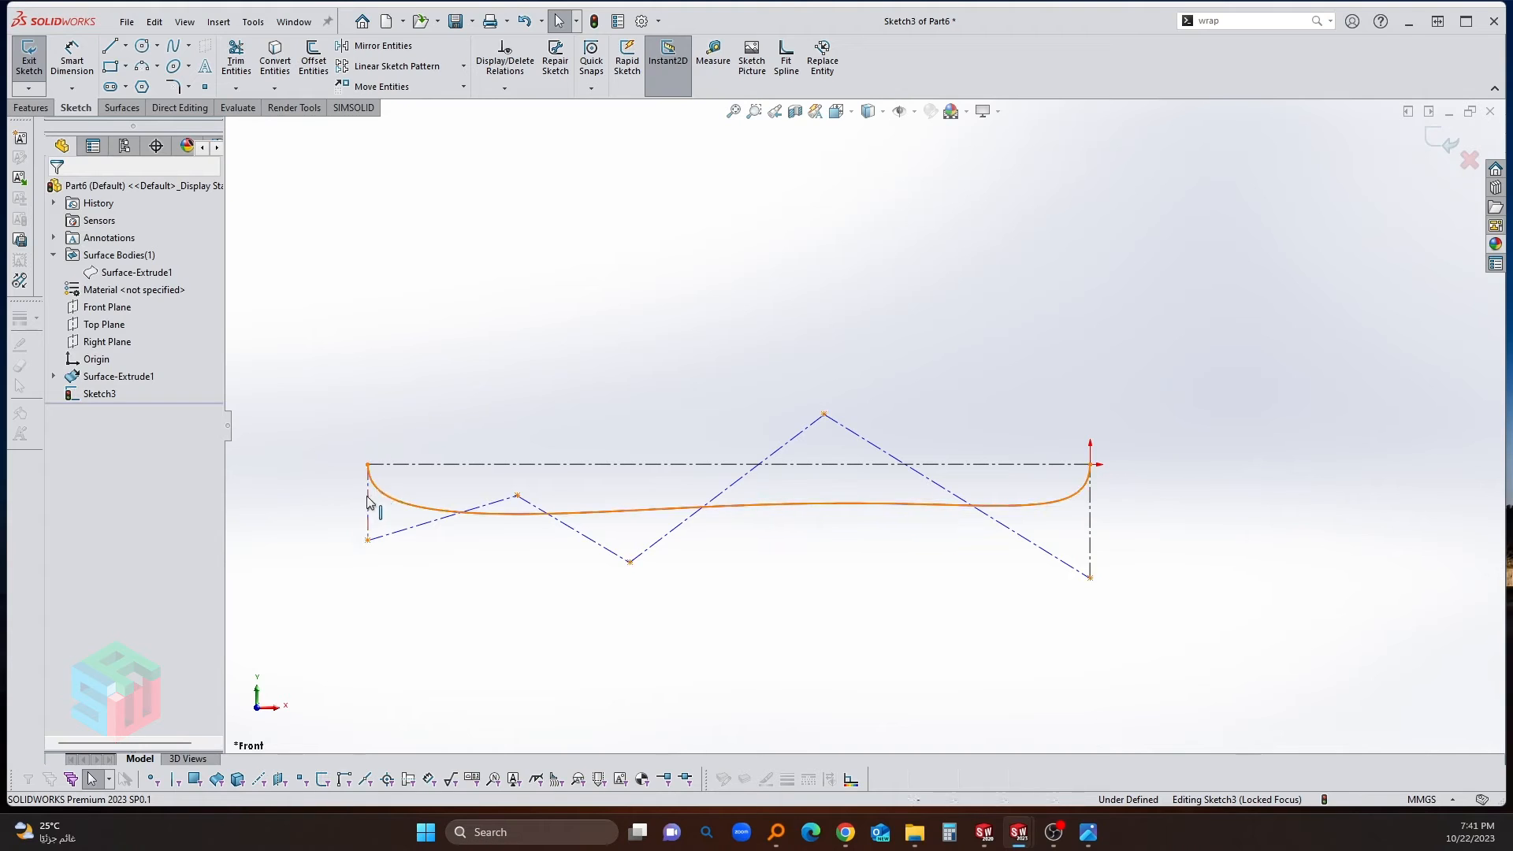
{"action": "left_click", "coordinate": [368, 508]}
{"action": "left_click", "coordinate": [435, 431]}
{"action": "left_click", "coordinate": [475, 375]}
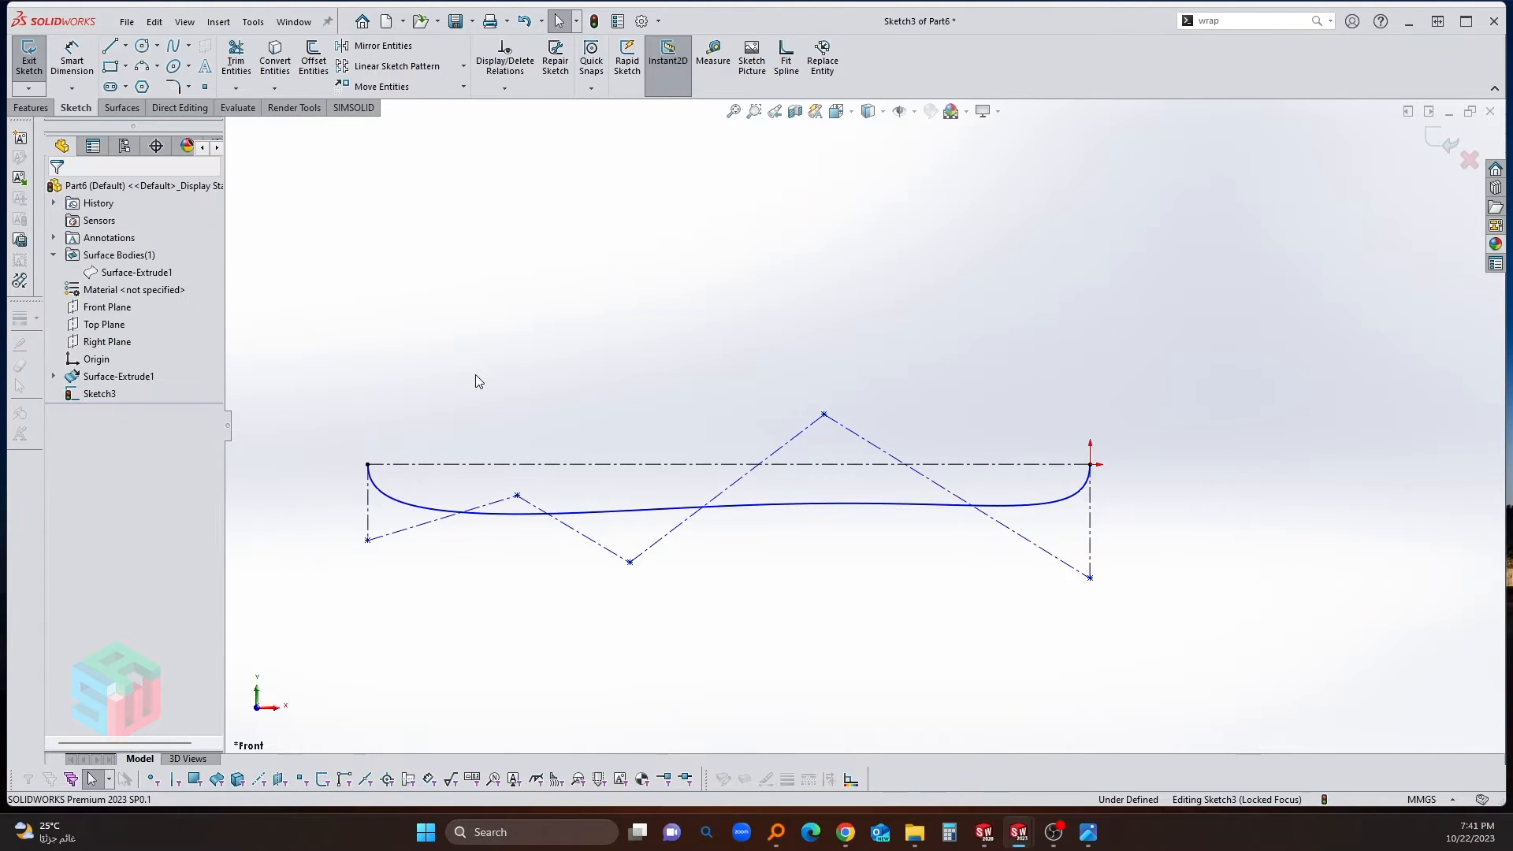
Step: Dimension the control polygon leg at the origin to 27.5 mm
{"action": "key", "text": "d"}
{"action": "left_click", "coordinate": [1091, 530]}
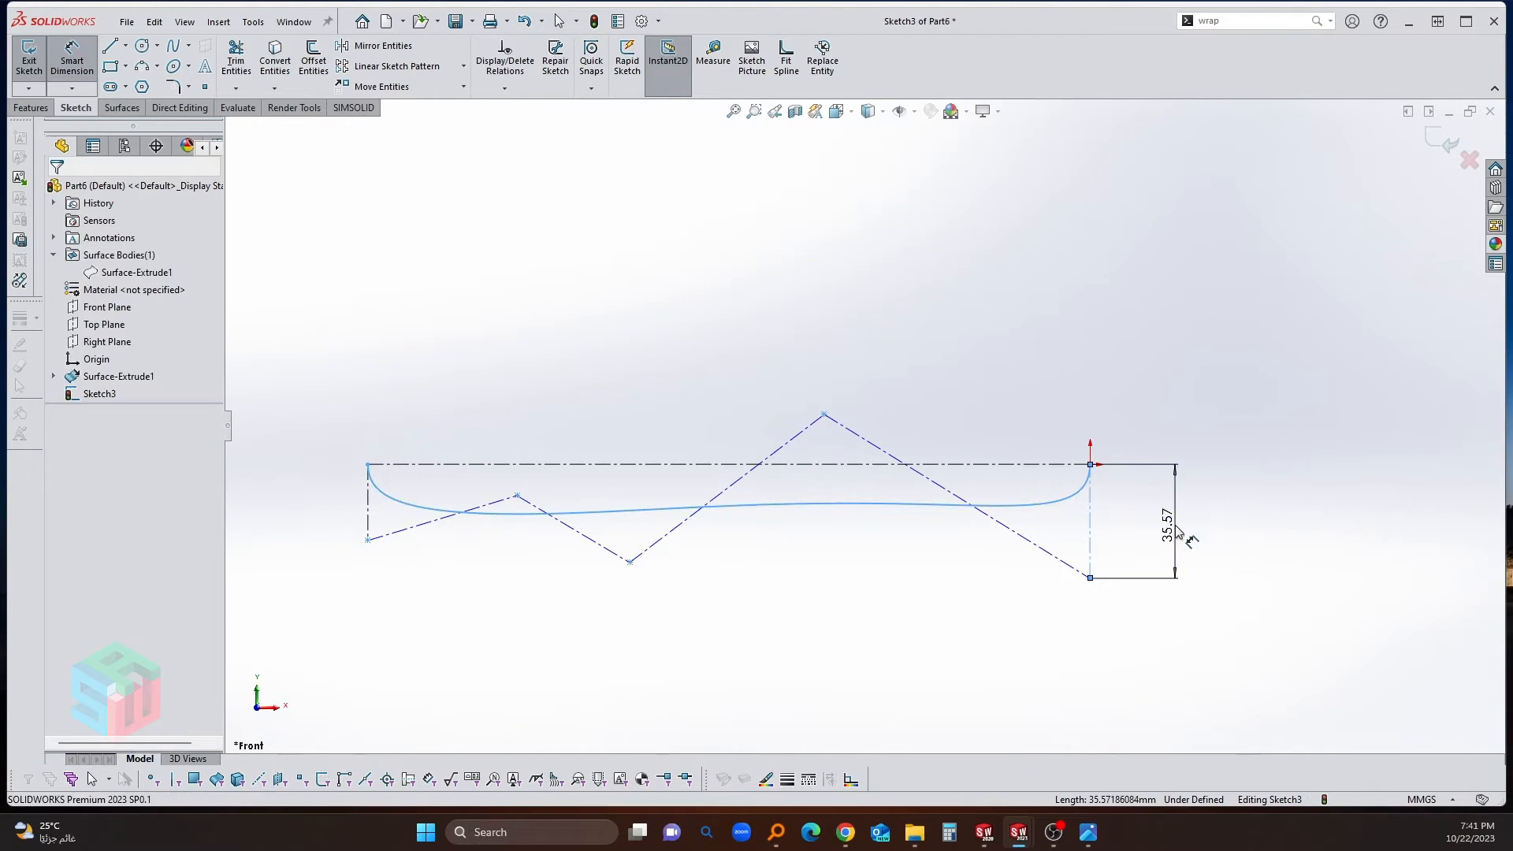
{"action": "left_click", "coordinate": [1180, 532]}
{"action": "type", "text": "27.5"}
{"action": "key", "text": "Return"}
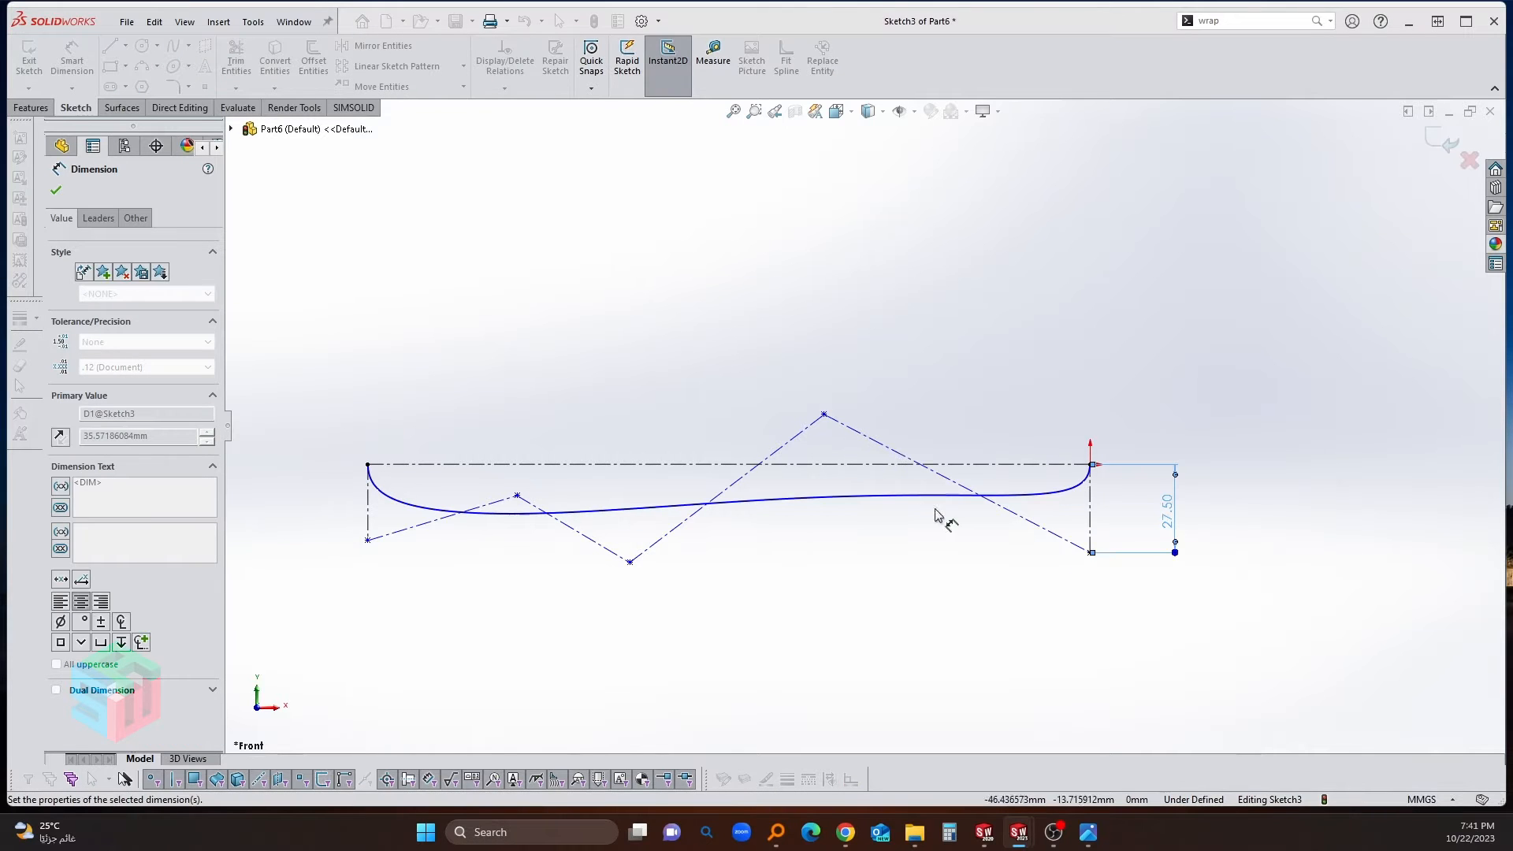
Step: Dimension the vertical control polygon leg at the end opposite the origin to 20 mm
{"action": "left_click", "coordinate": [367, 520]}
{"action": "left_click", "coordinate": [335, 516]}
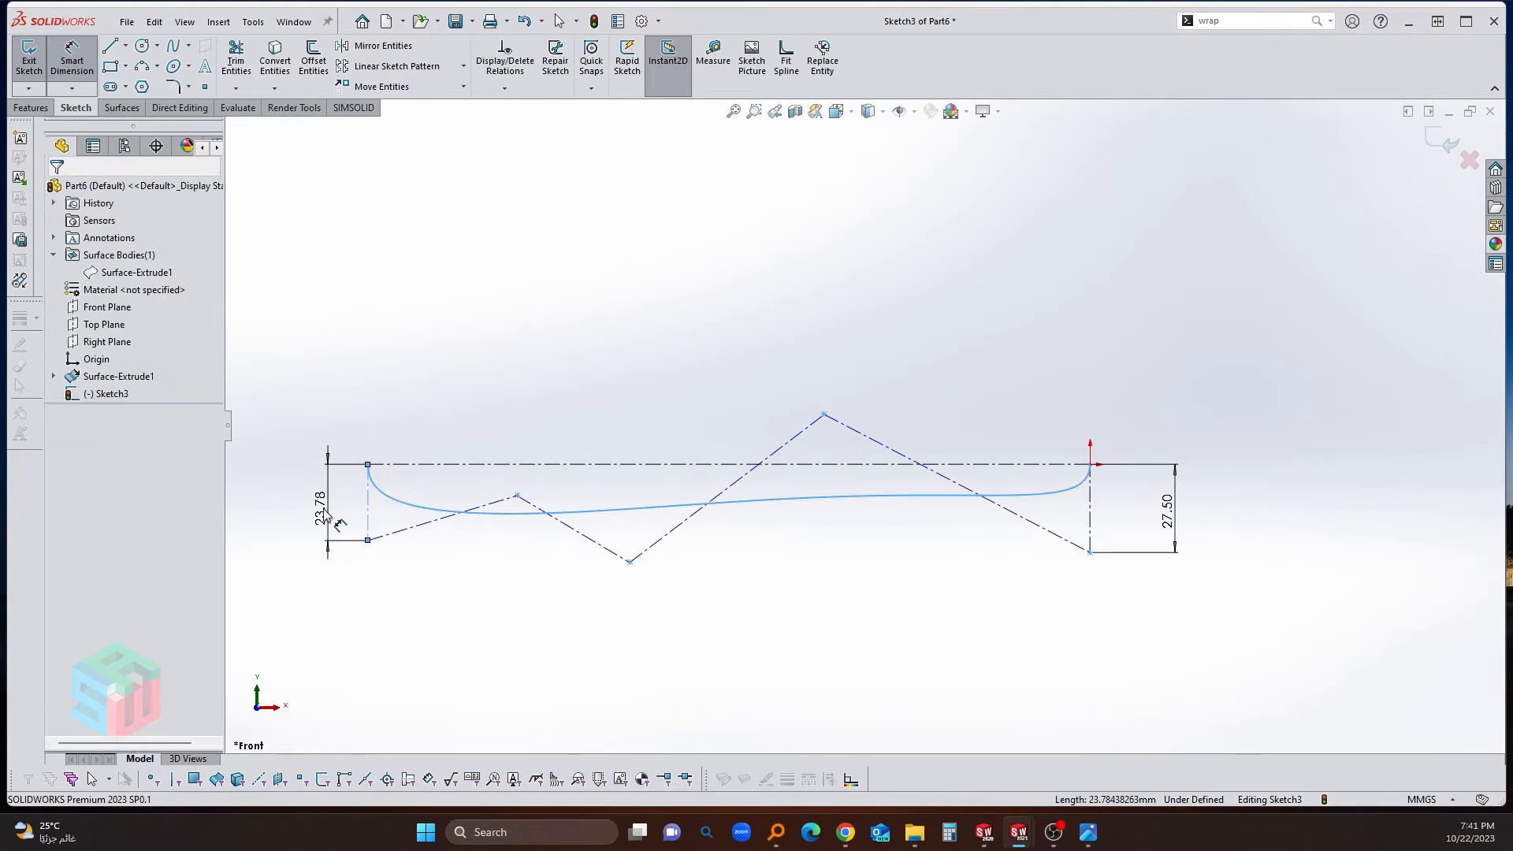
{"action": "type", "text": "20"}
{"action": "key", "text": "Return"}
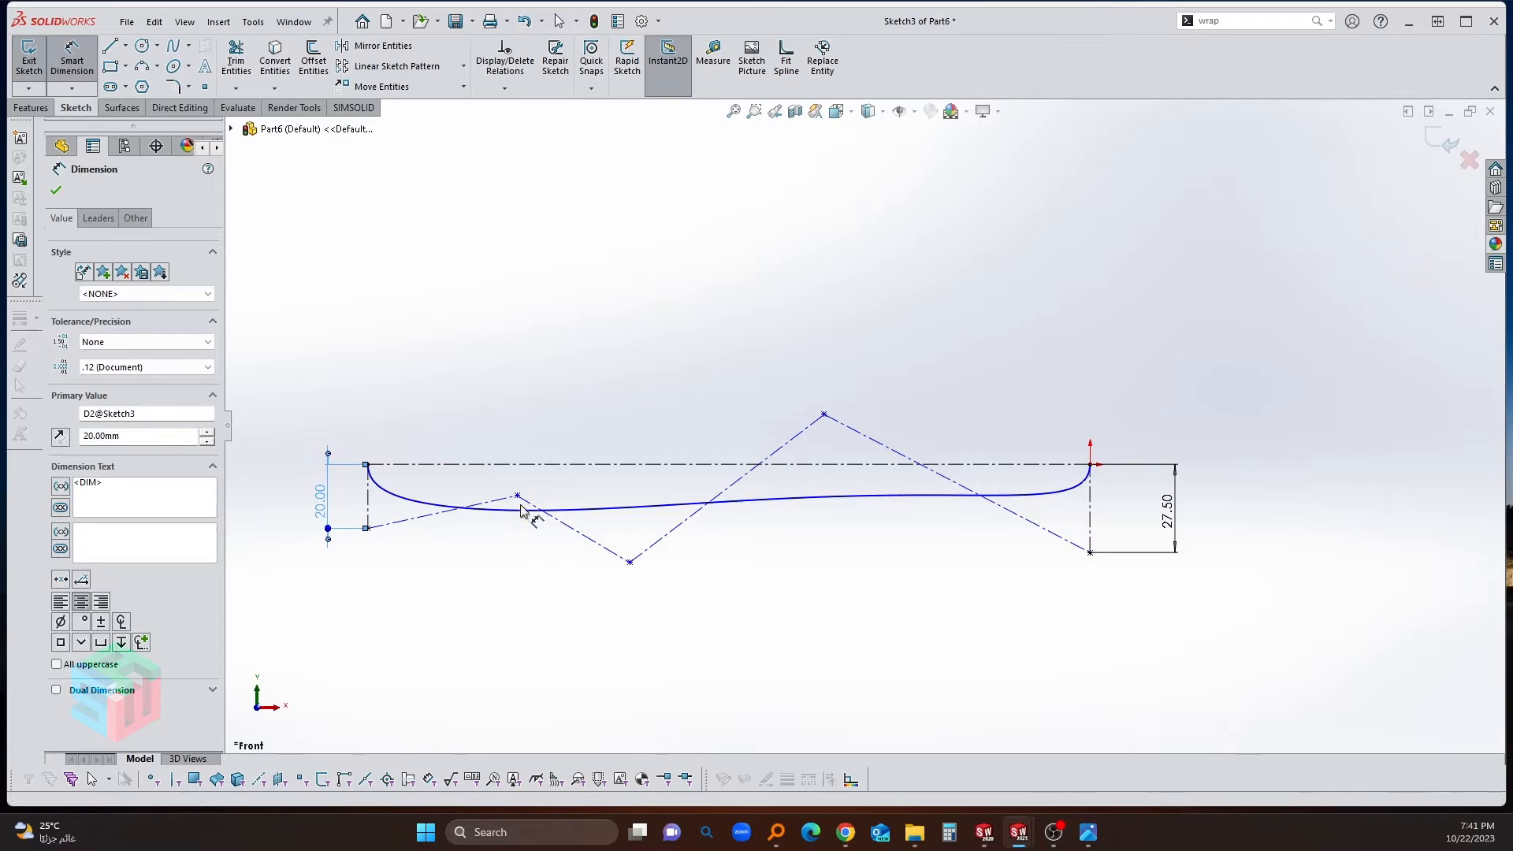
{"action": "left_click", "coordinate": [518, 496]}
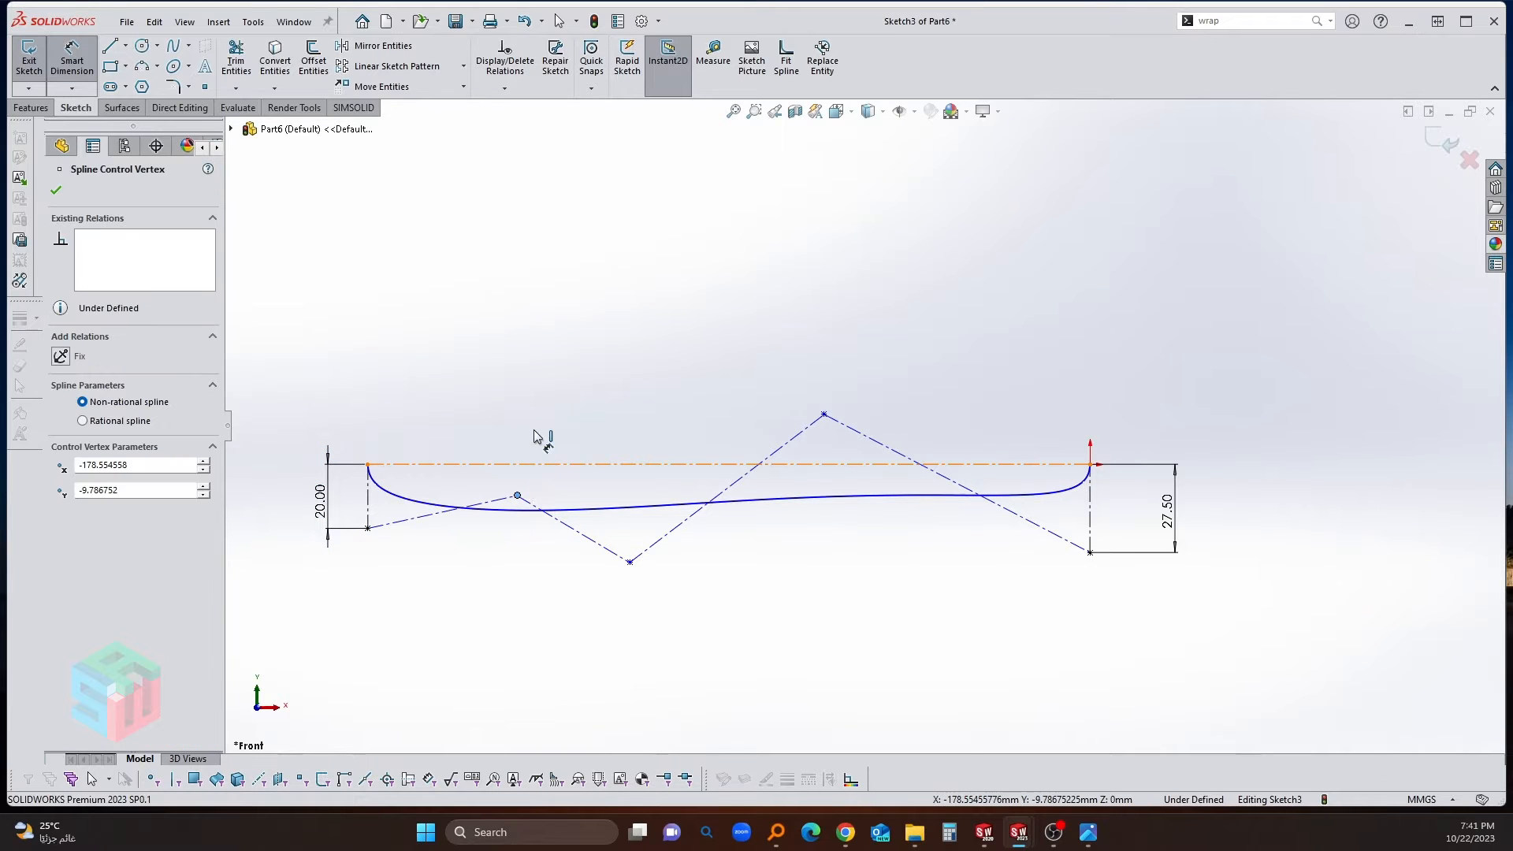
{"action": "left_click", "coordinate": [534, 464]}
{"action": "left_click", "coordinate": [533, 418]}
{"action": "type", "text": "19.57350451mm"}
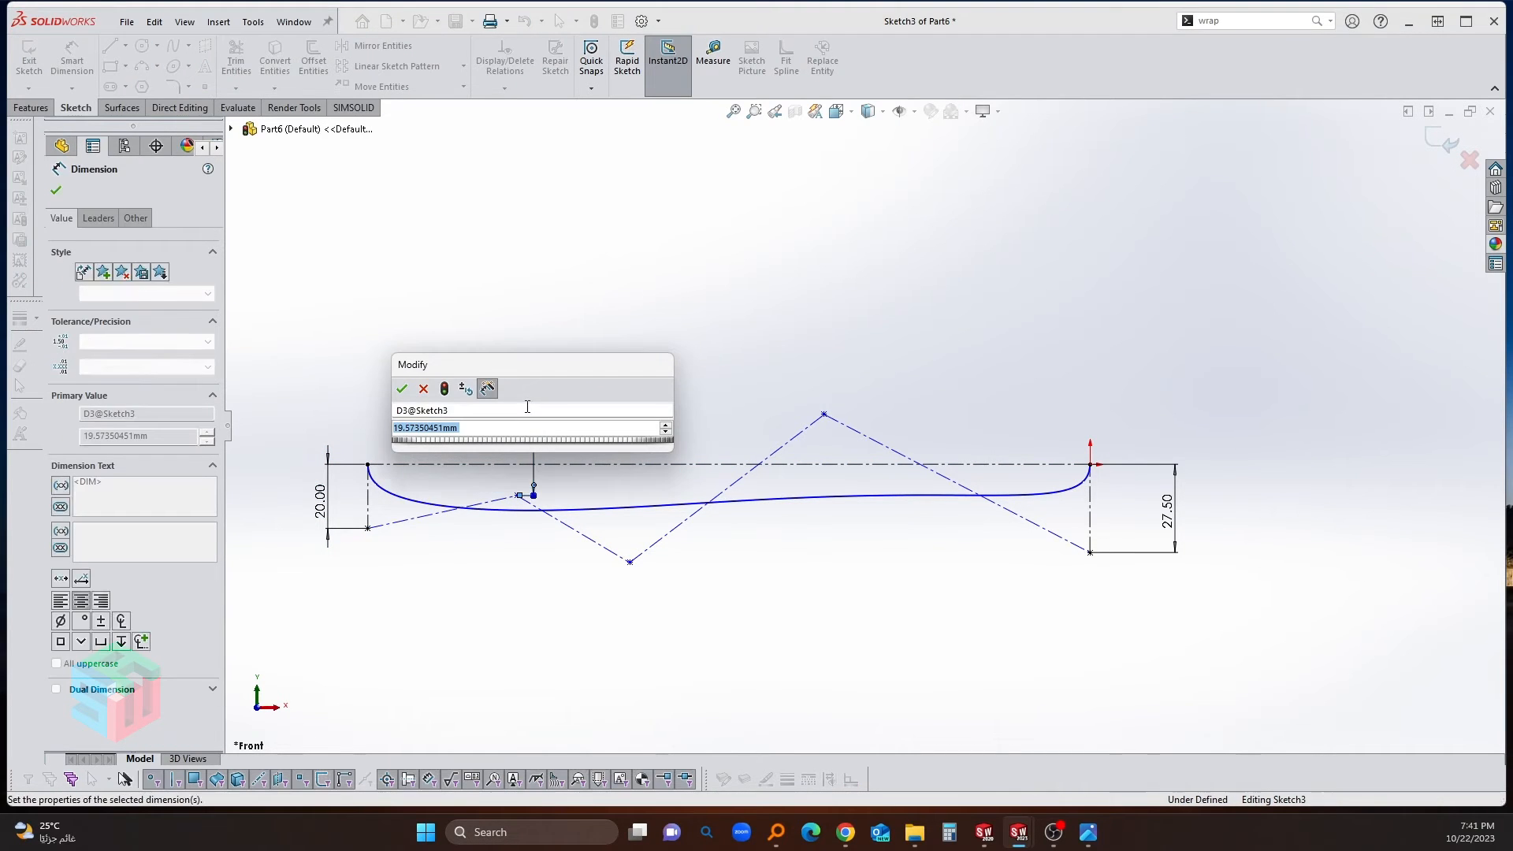
{"action": "key", "text": "Return"}
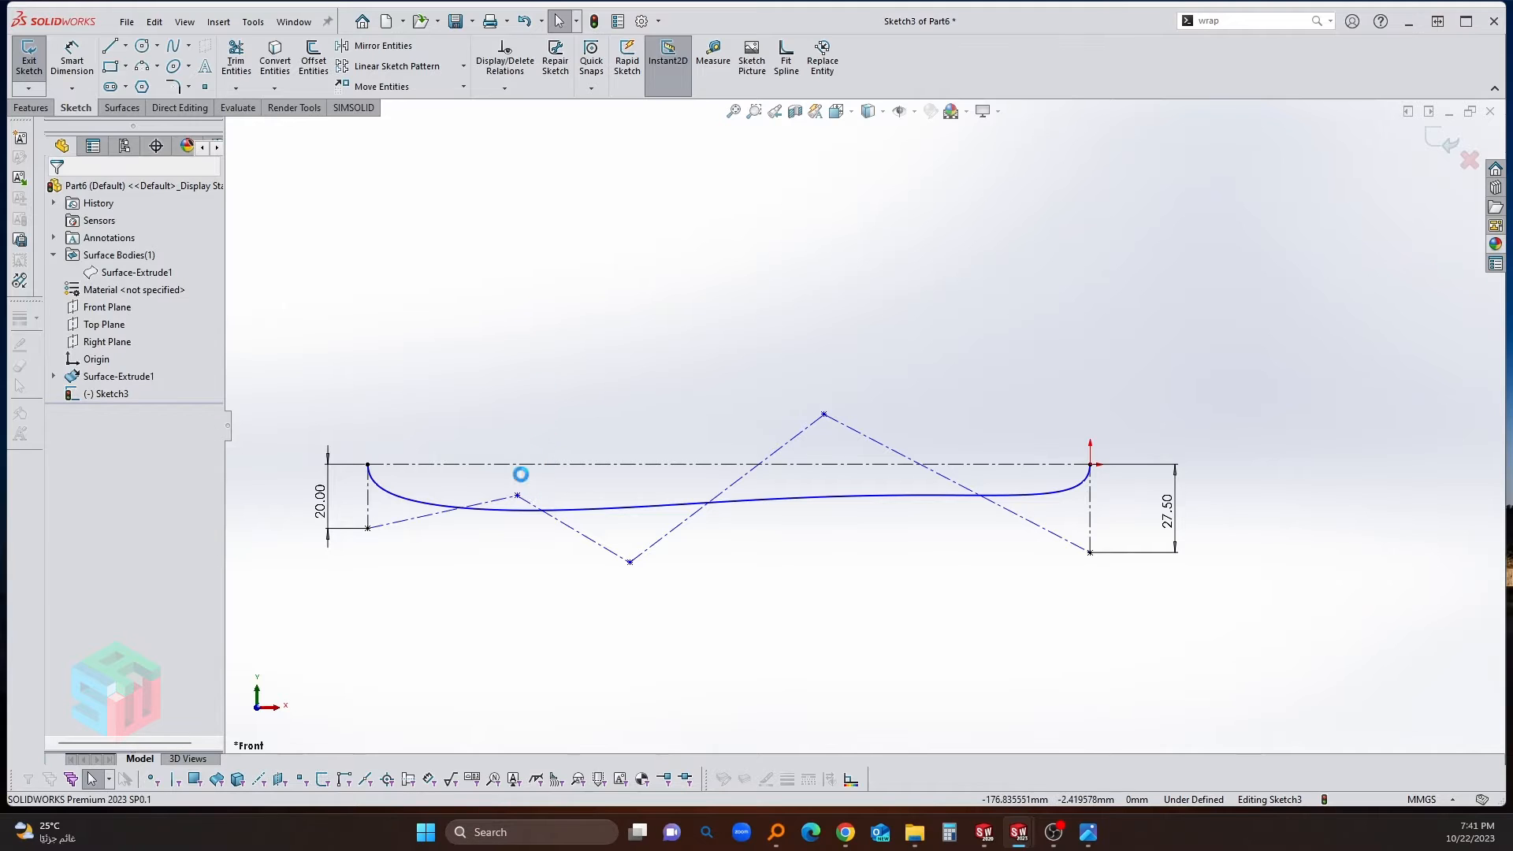
Step: Dimension the control vertex nearest the 20 mm leg to 10 mm below the horizontal construction line
{"action": "key", "text": "Return"}
{"action": "left_click", "coordinate": [517, 495]}
{"action": "left_click", "coordinate": [534, 464]}
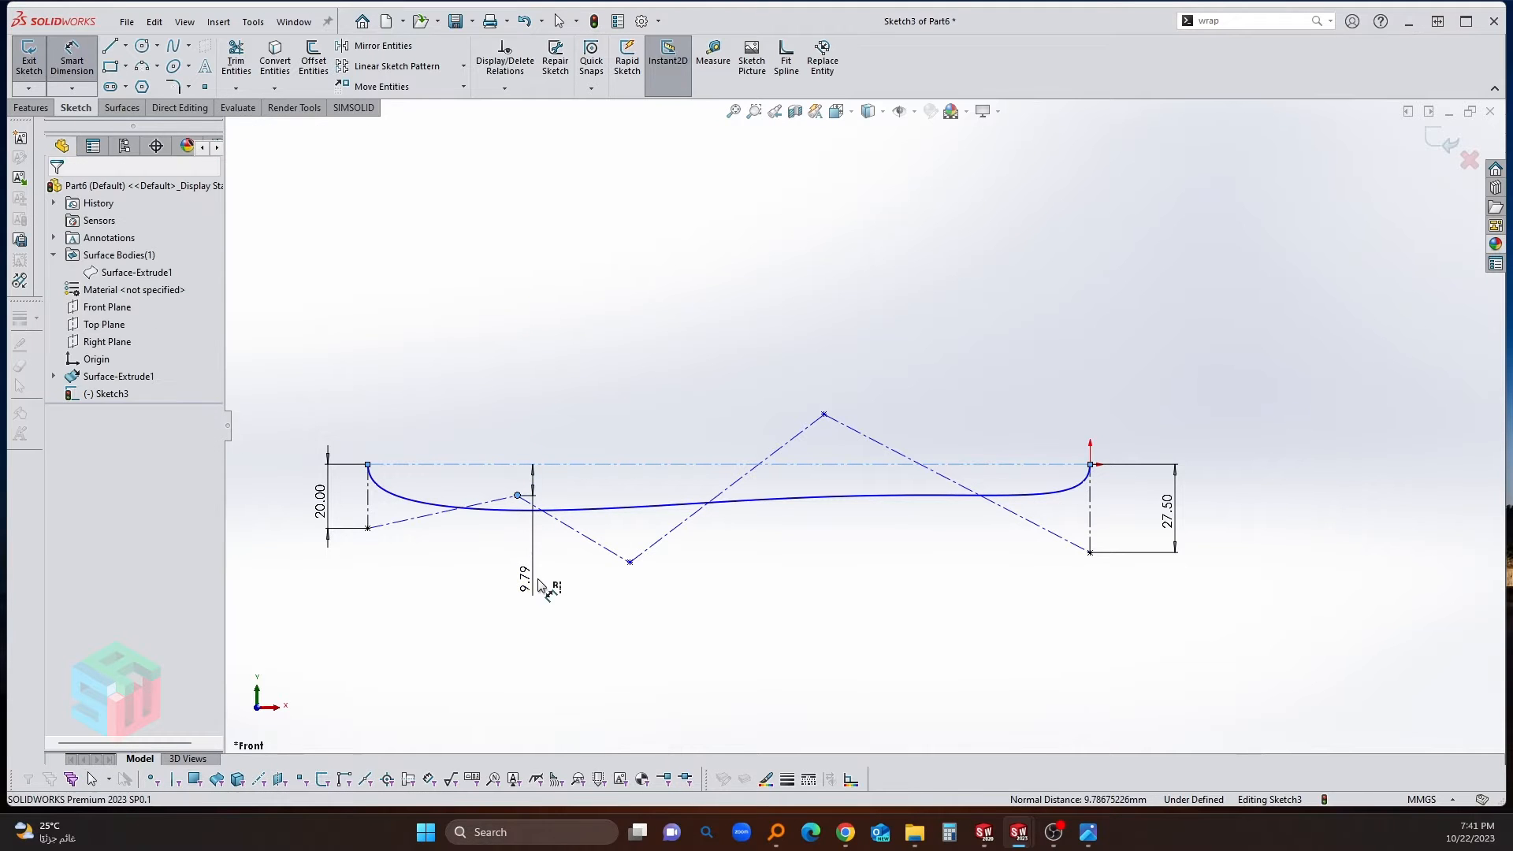
{"action": "left_click", "coordinate": [539, 587]}
{"action": "type", "text": "10"}
{"action": "key", "text": "Return"}
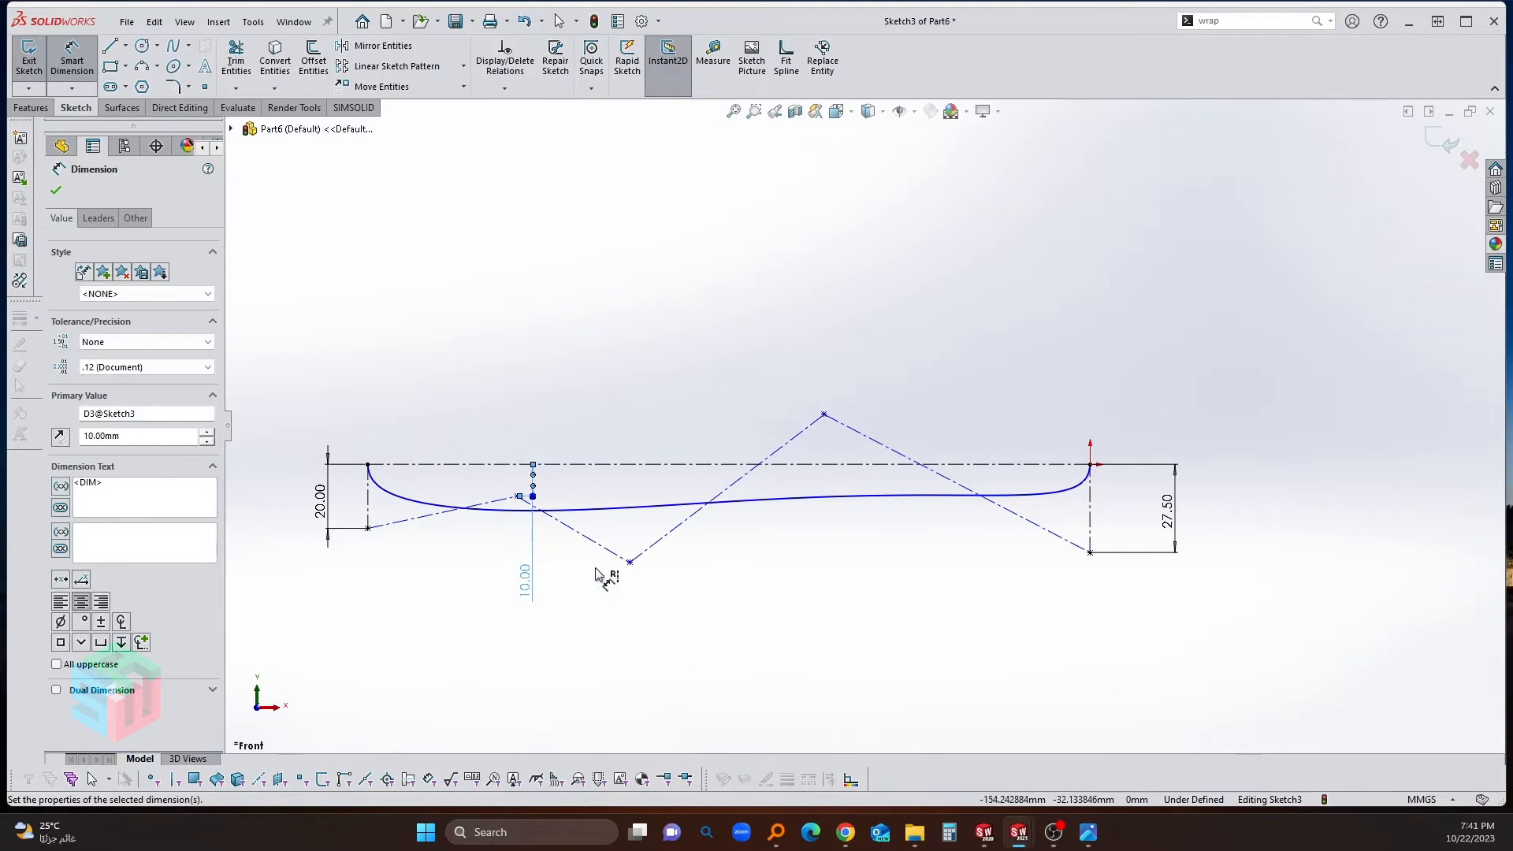
Step: Dimension the lower middle control vertex, between the 10 mm vertex and the raised one, to 18 mm below the construction line
{"action": "left_click", "coordinate": [630, 563]}
{"action": "left_click", "coordinate": [642, 464]}
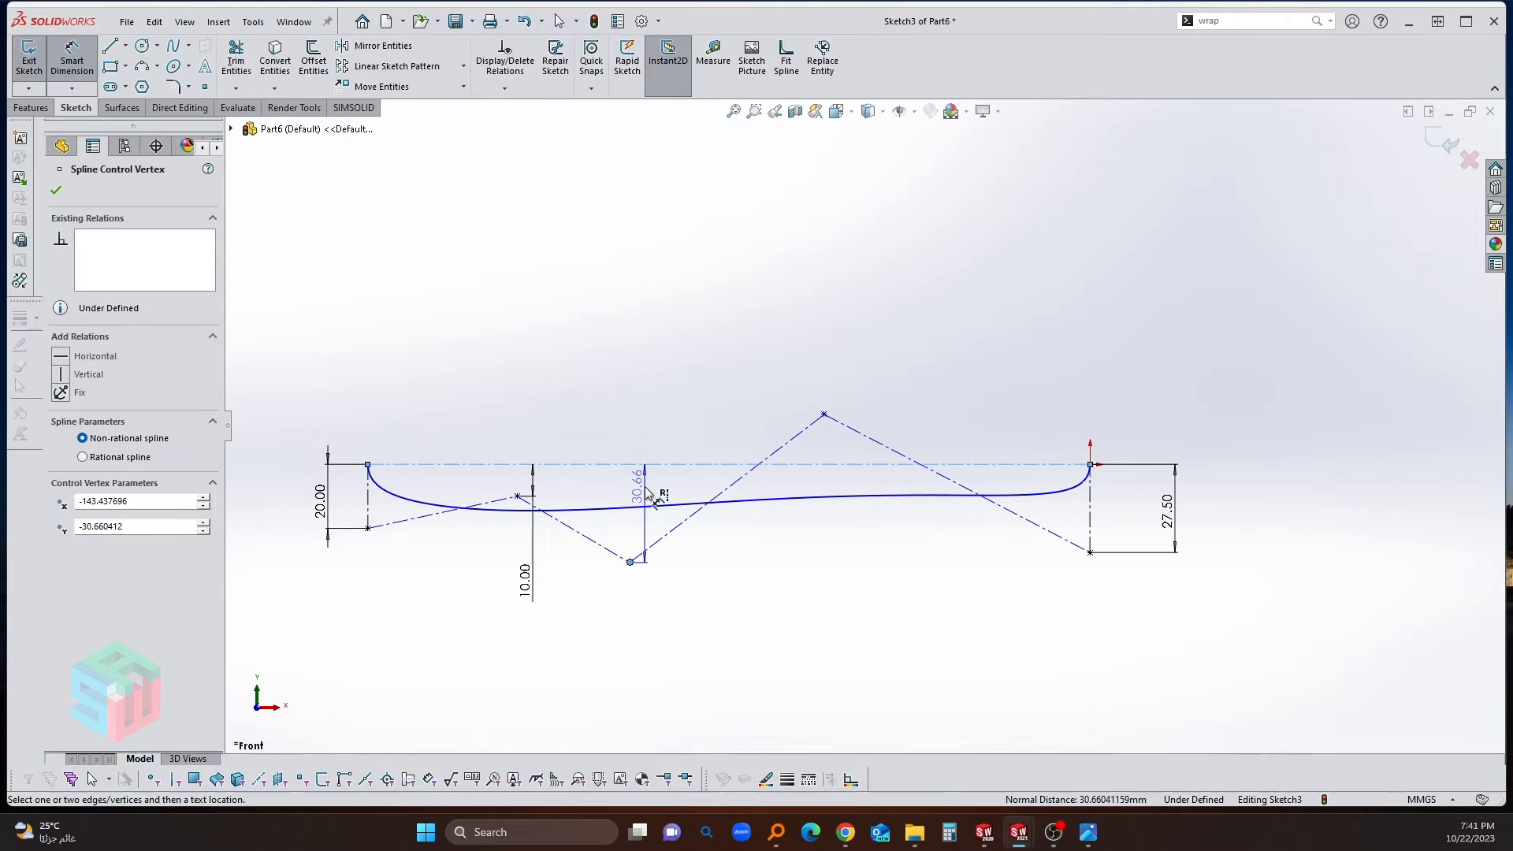
{"action": "left_click", "coordinate": [648, 494]}
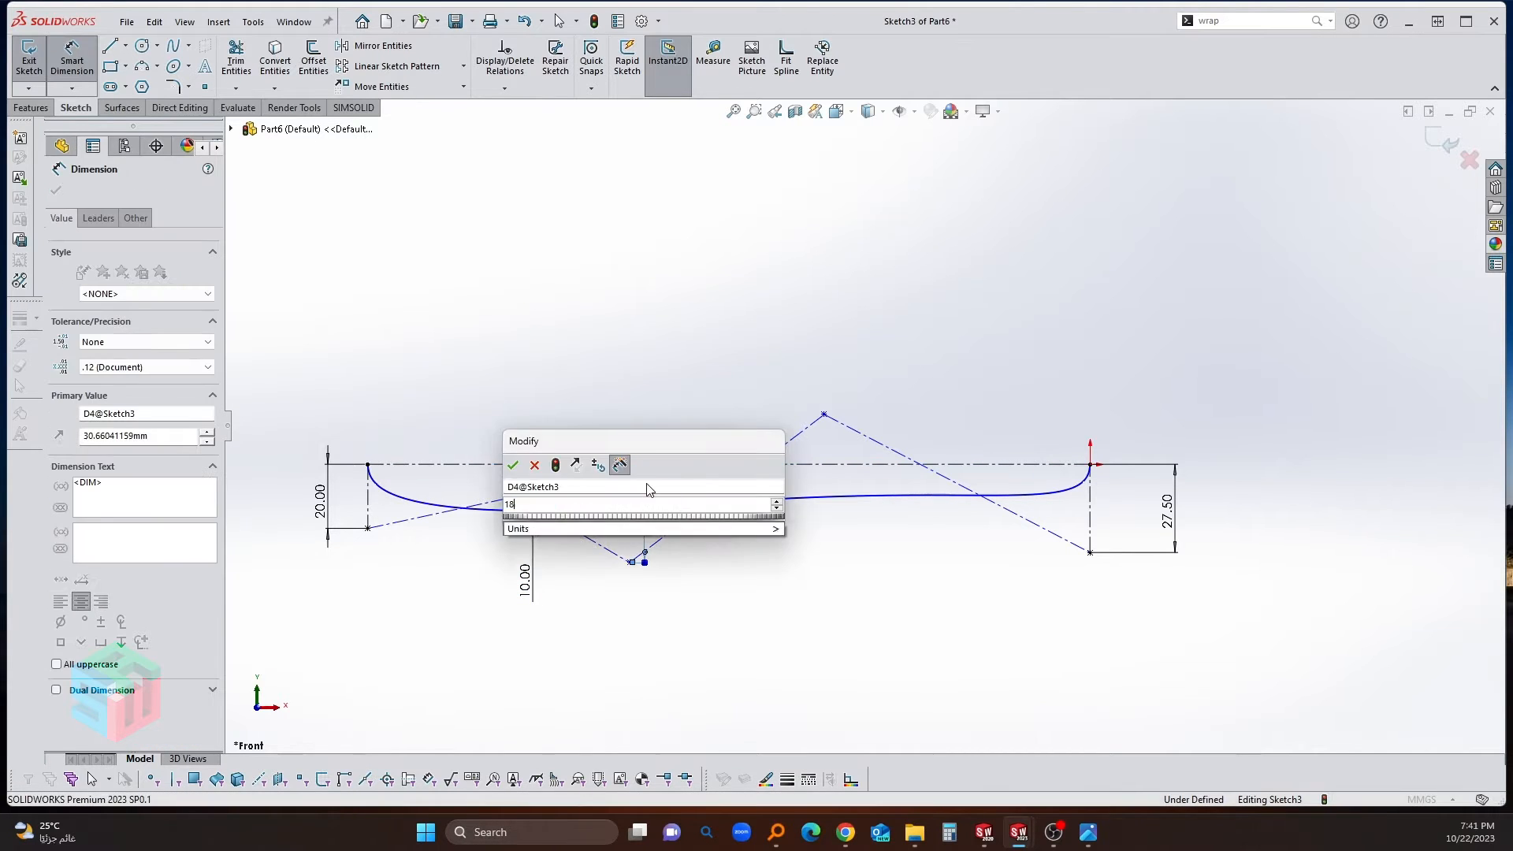
{"action": "key", "text": "Return"}
Step: Dimension the raised control vertex to 15 mm above the horizontal construction line
{"action": "left_click", "coordinate": [824, 414]}
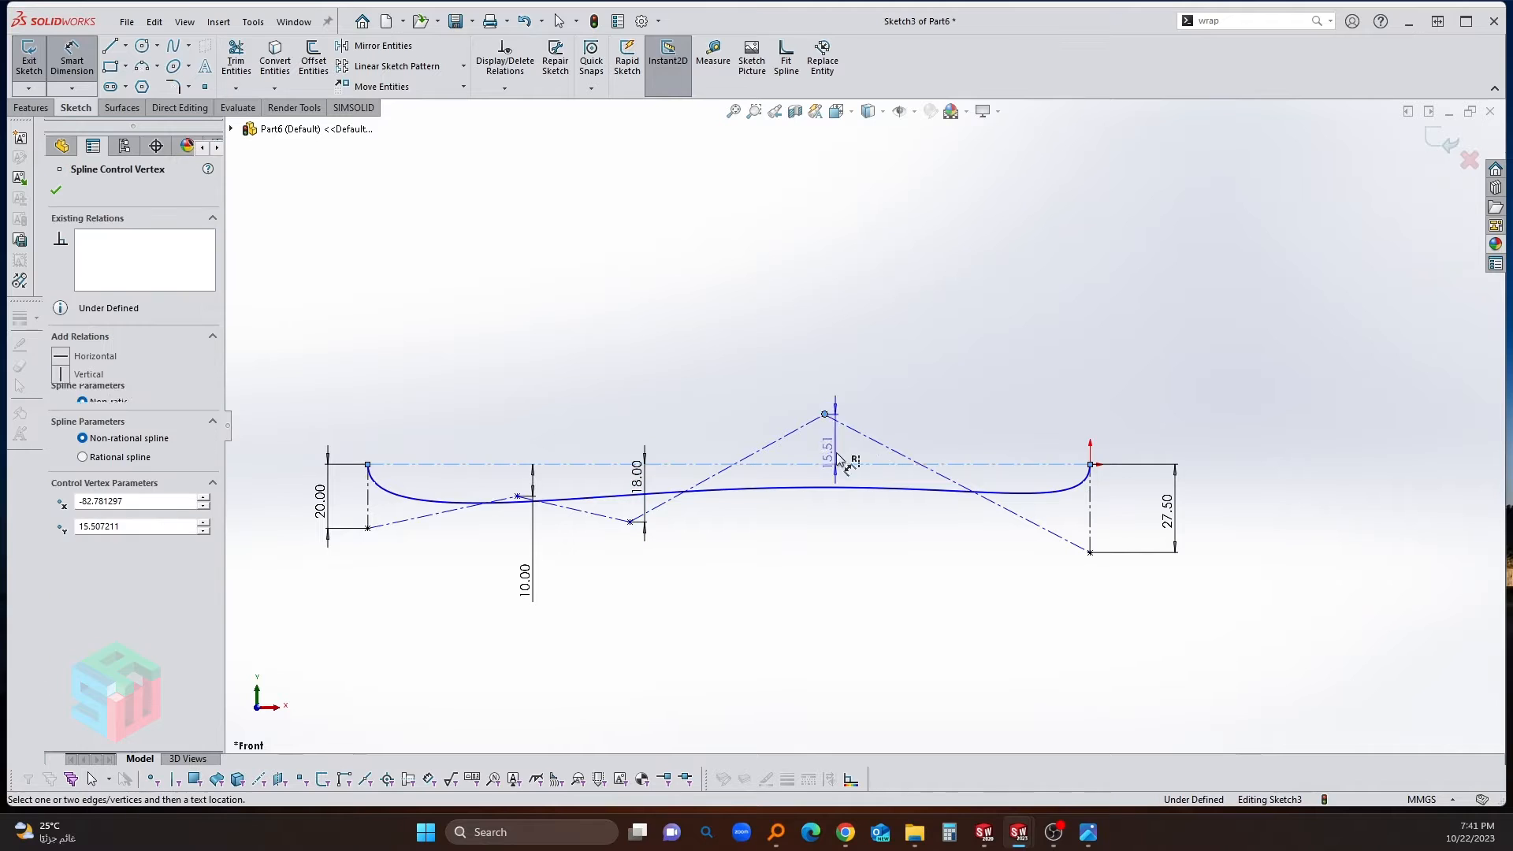
{"action": "left_click", "coordinate": [871, 464]}
{"action": "left_click", "coordinate": [892, 426]}
{"action": "type", "text": "15.50721141mm"}
{"action": "key", "text": "Return"}
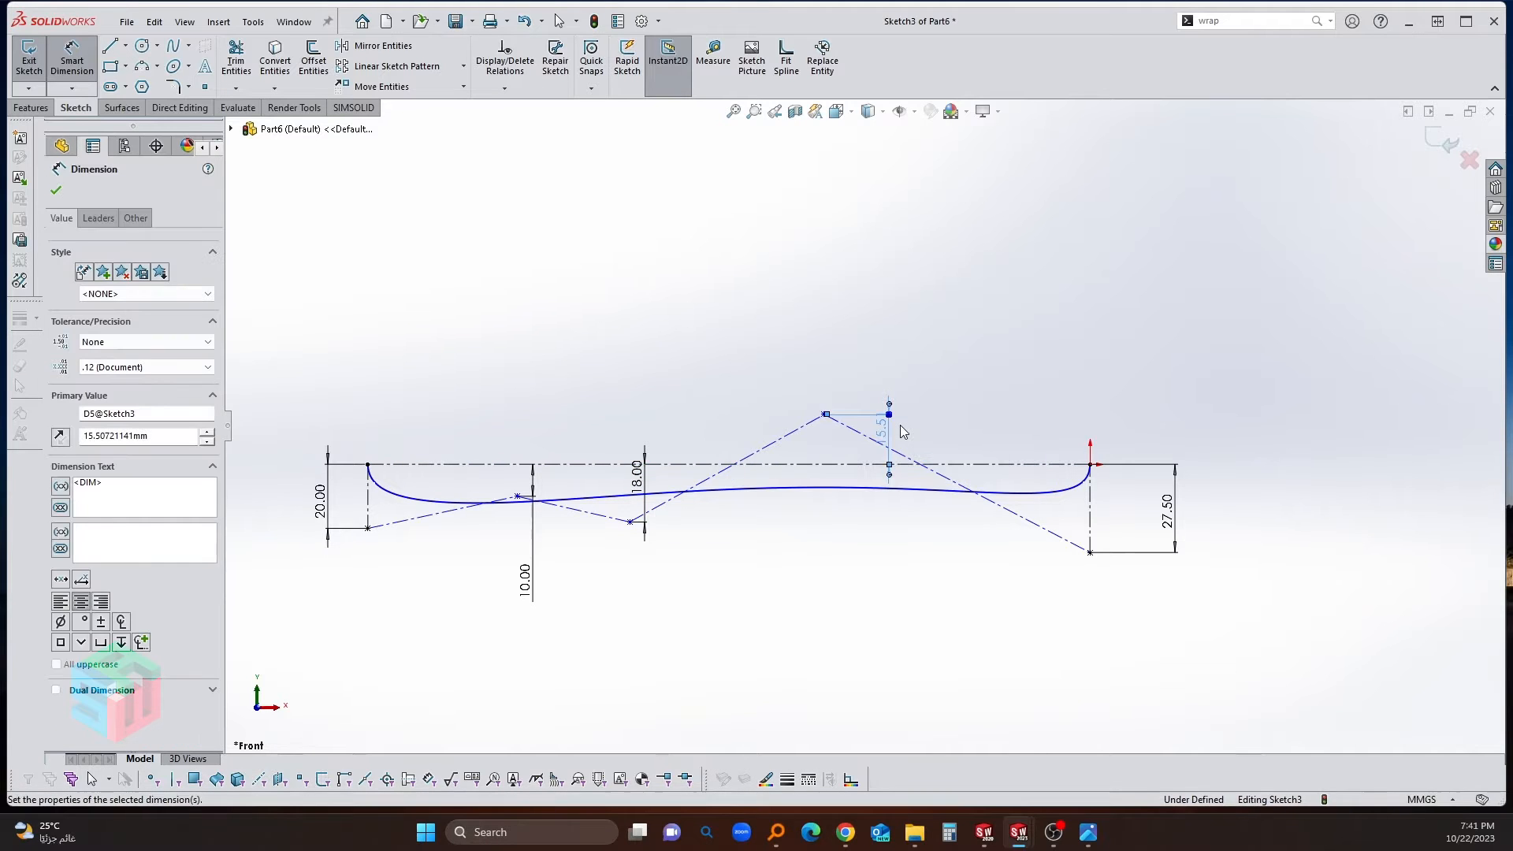
Step: Dimension the horizontal distance from the raised control vertex to the vertical leg at the origin to 85 mm
{"action": "left_click_drag", "start_coordinate": [826, 417], "coordinate": [1088, 505]}
{"action": "left_click", "coordinate": [1091, 513]}
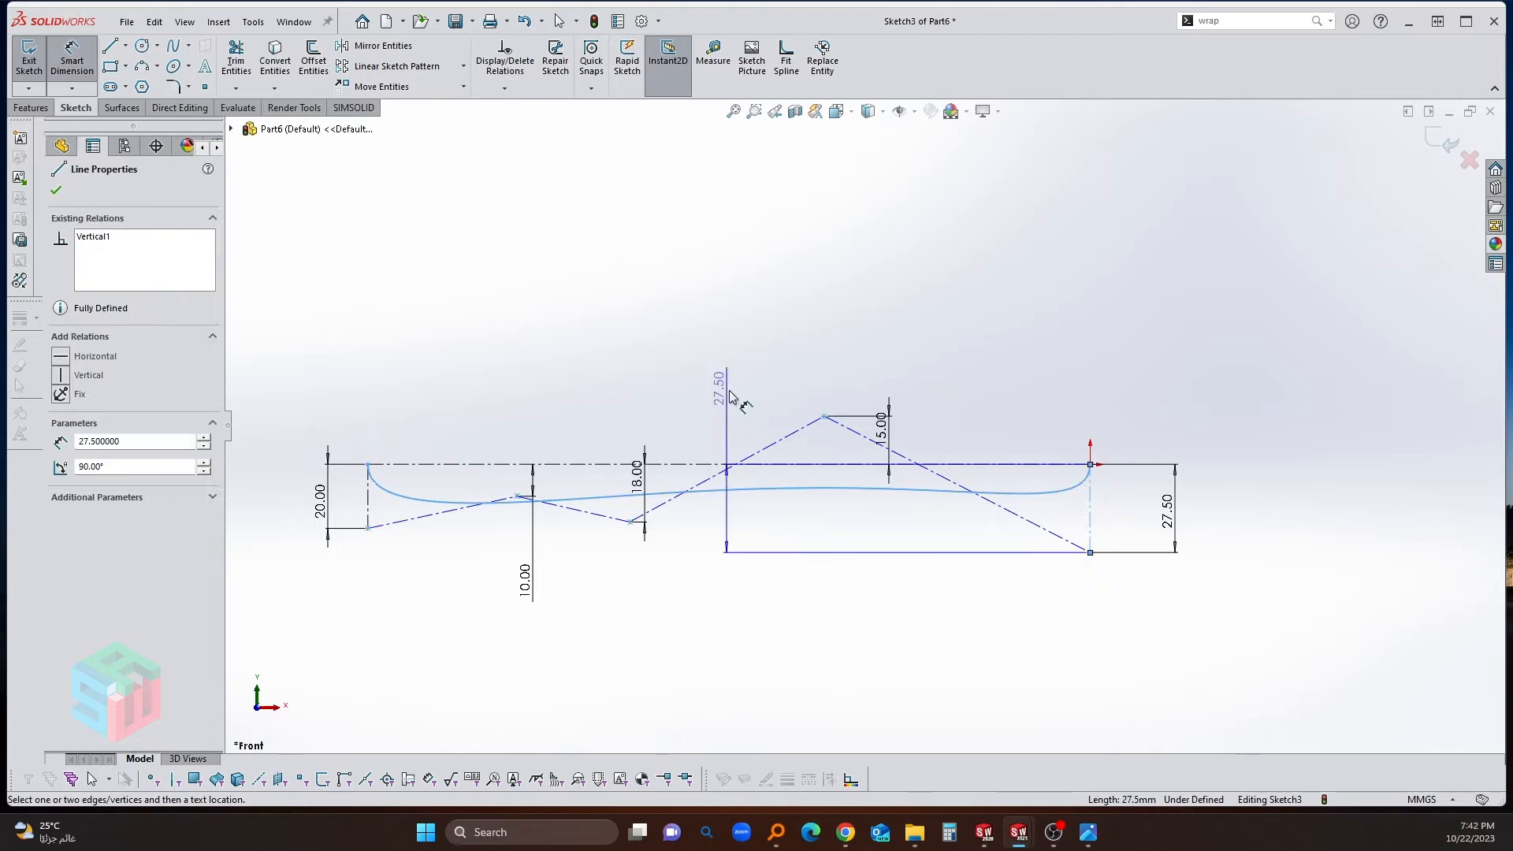
{"action": "left_click", "coordinate": [825, 416]}
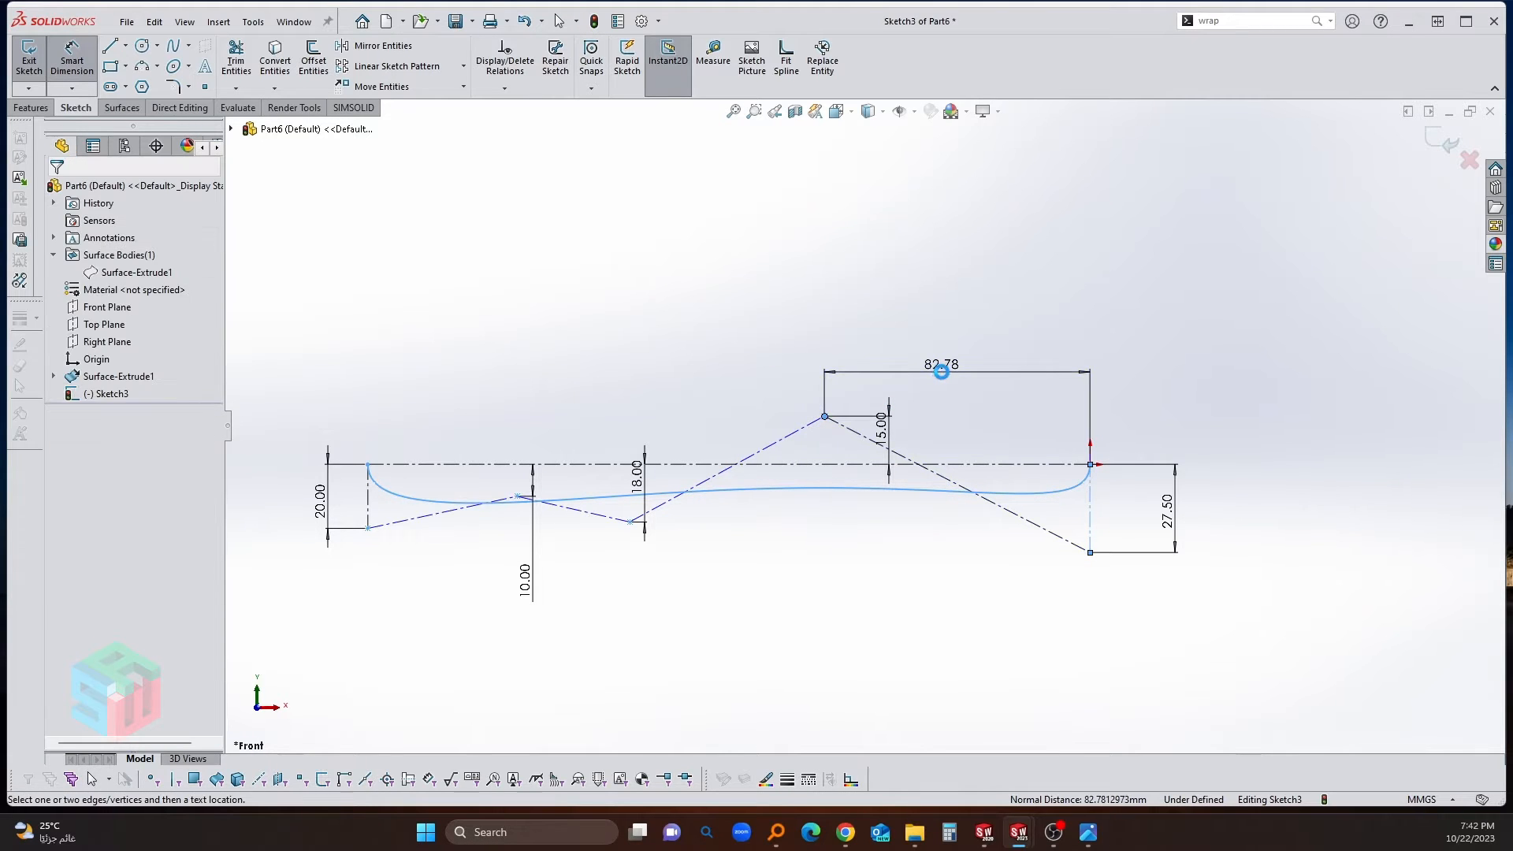
{"action": "left_click", "coordinate": [940, 371]}
{"action": "type", "text": "85"}
{"action": "key", "text": "Return"}
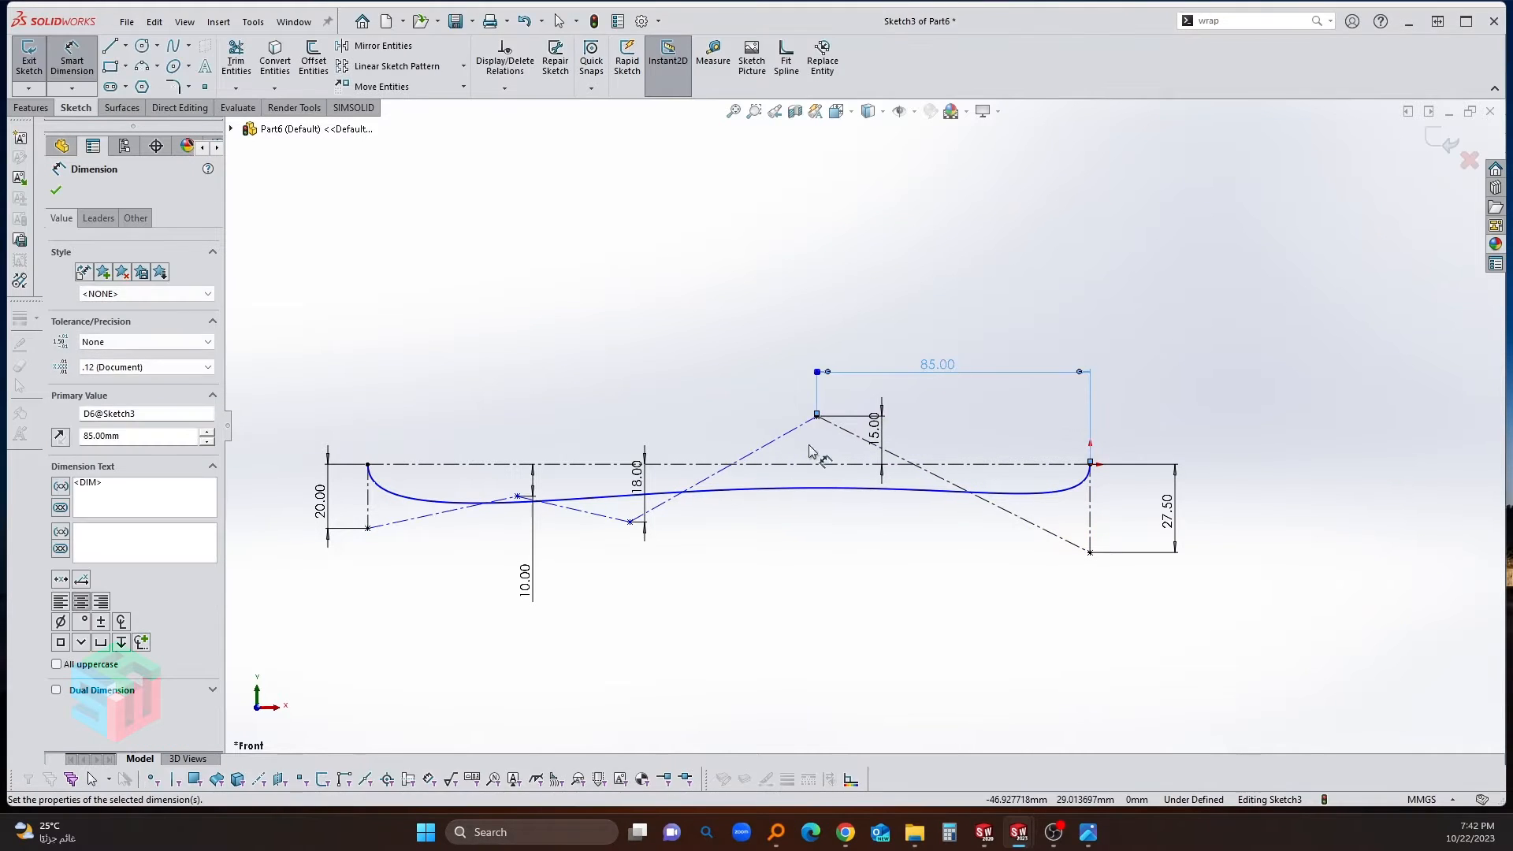
Step: Dimension the horizontal distance from the 18 mm deep control vertex to the vertical leg at the origin to 145 mm
{"action": "left_click", "coordinate": [629, 522]}
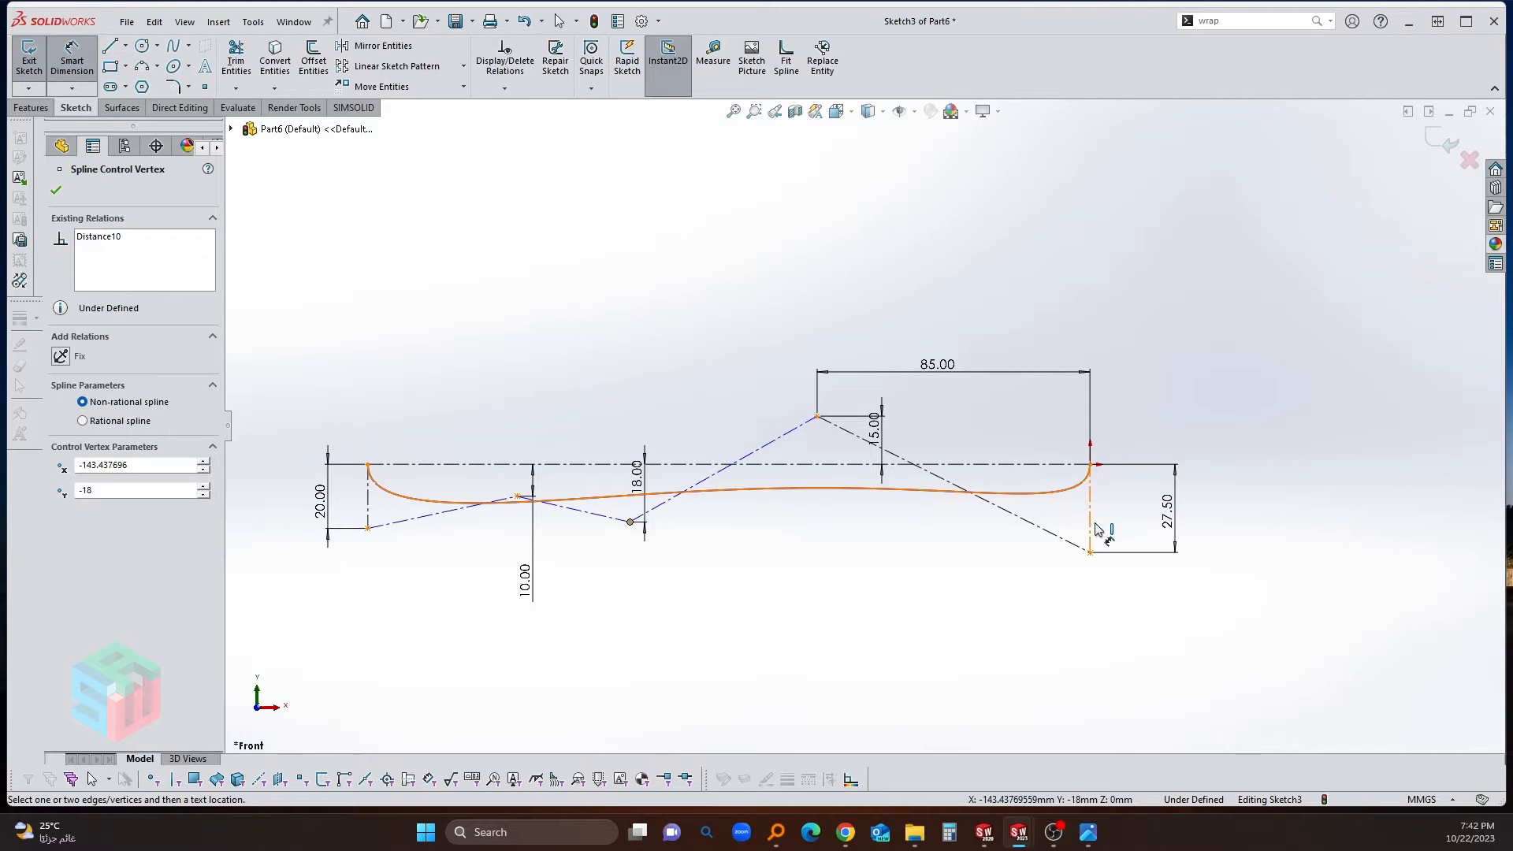
{"action": "left_click", "coordinate": [1091, 551]}
{"action": "left_click", "coordinate": [931, 701]}
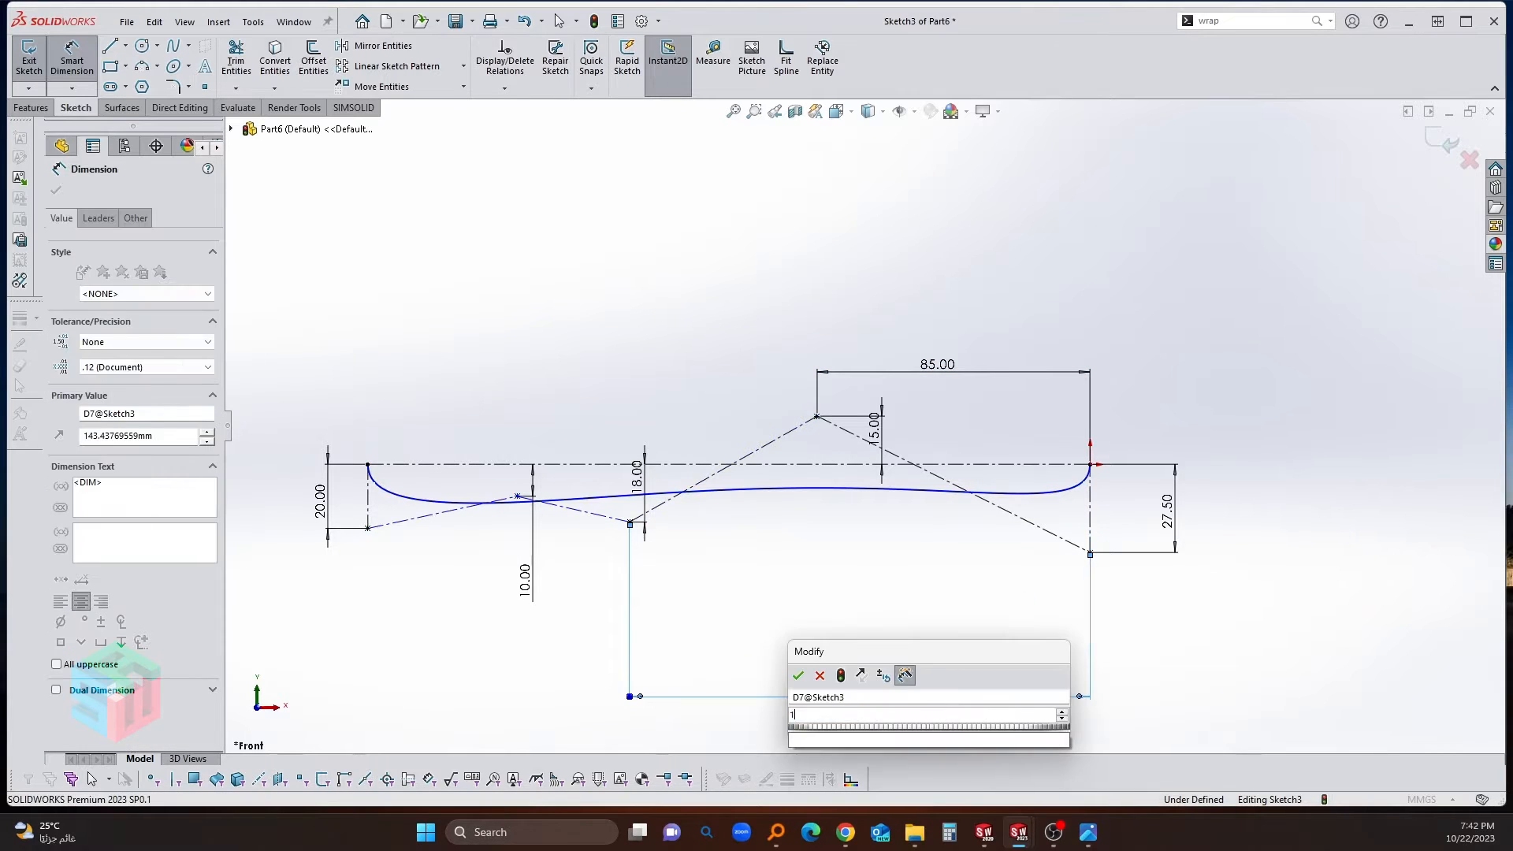
{"action": "type", "text": "145"}
{"action": "key", "text": "Return"}
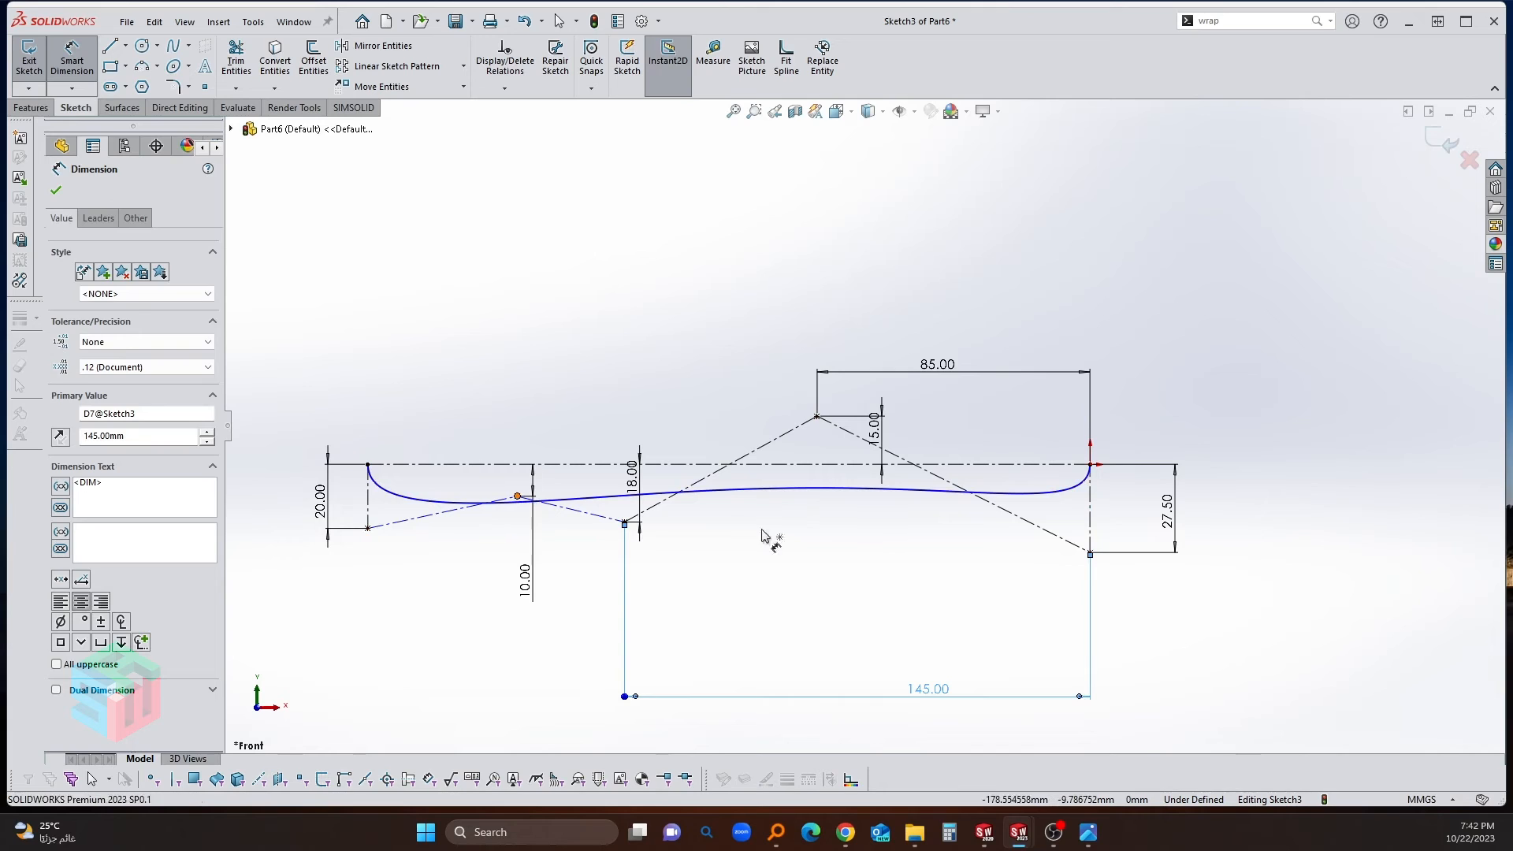
Step: Dimension the horizontal distance from the 10 mm deep control vertex to the origin leg to 195 mm and exit the sketch
{"action": "left_click", "coordinate": [517, 497]}
{"action": "left_click", "coordinate": [1091, 520]}
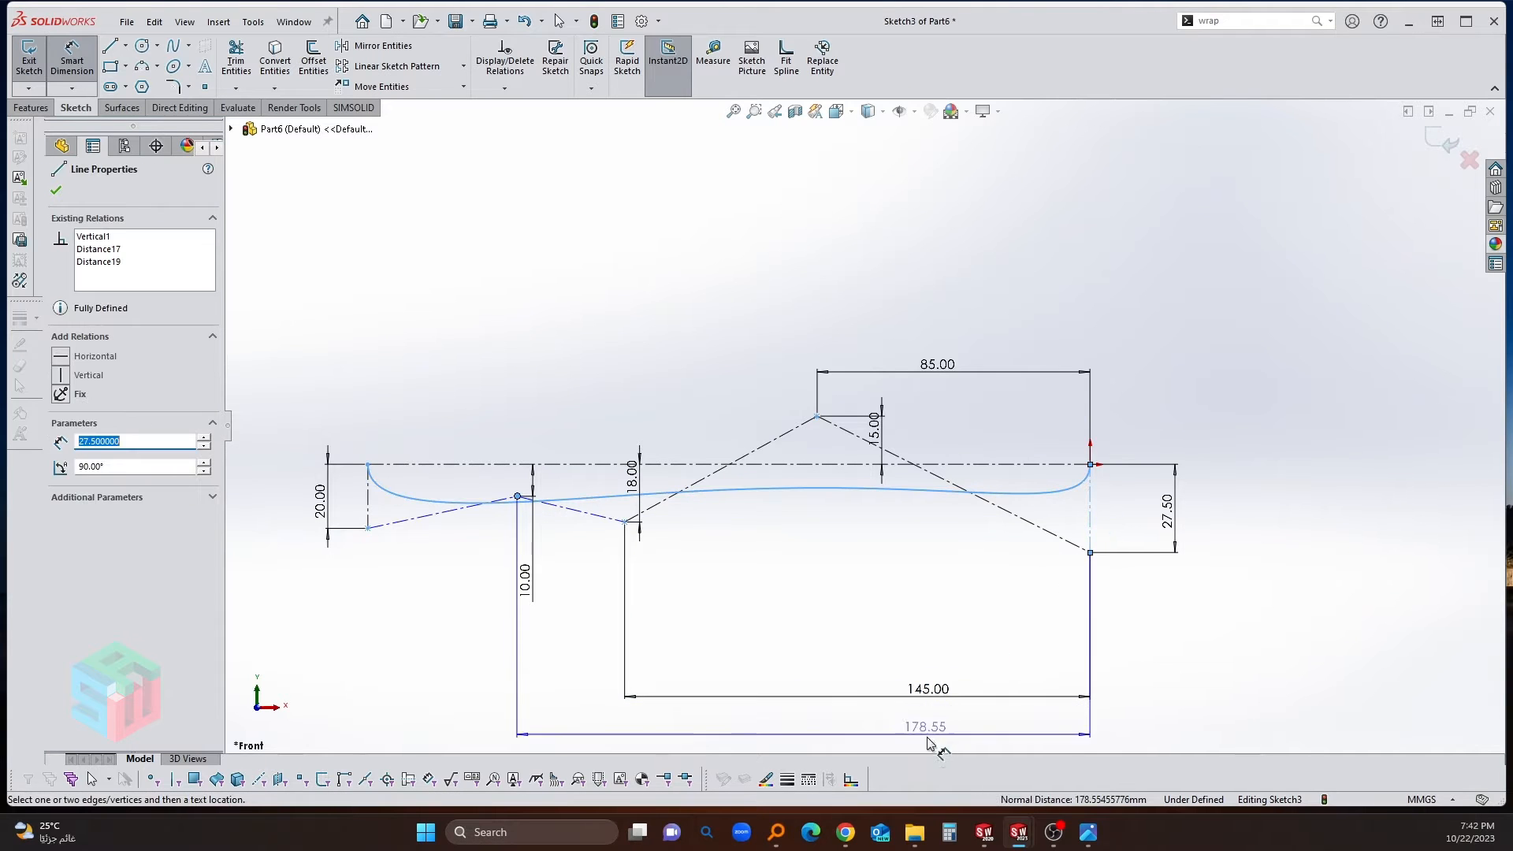
{"action": "left_click", "coordinate": [930, 732]}
{"action": "type", "text": "195"}
{"action": "key", "text": "Return"}
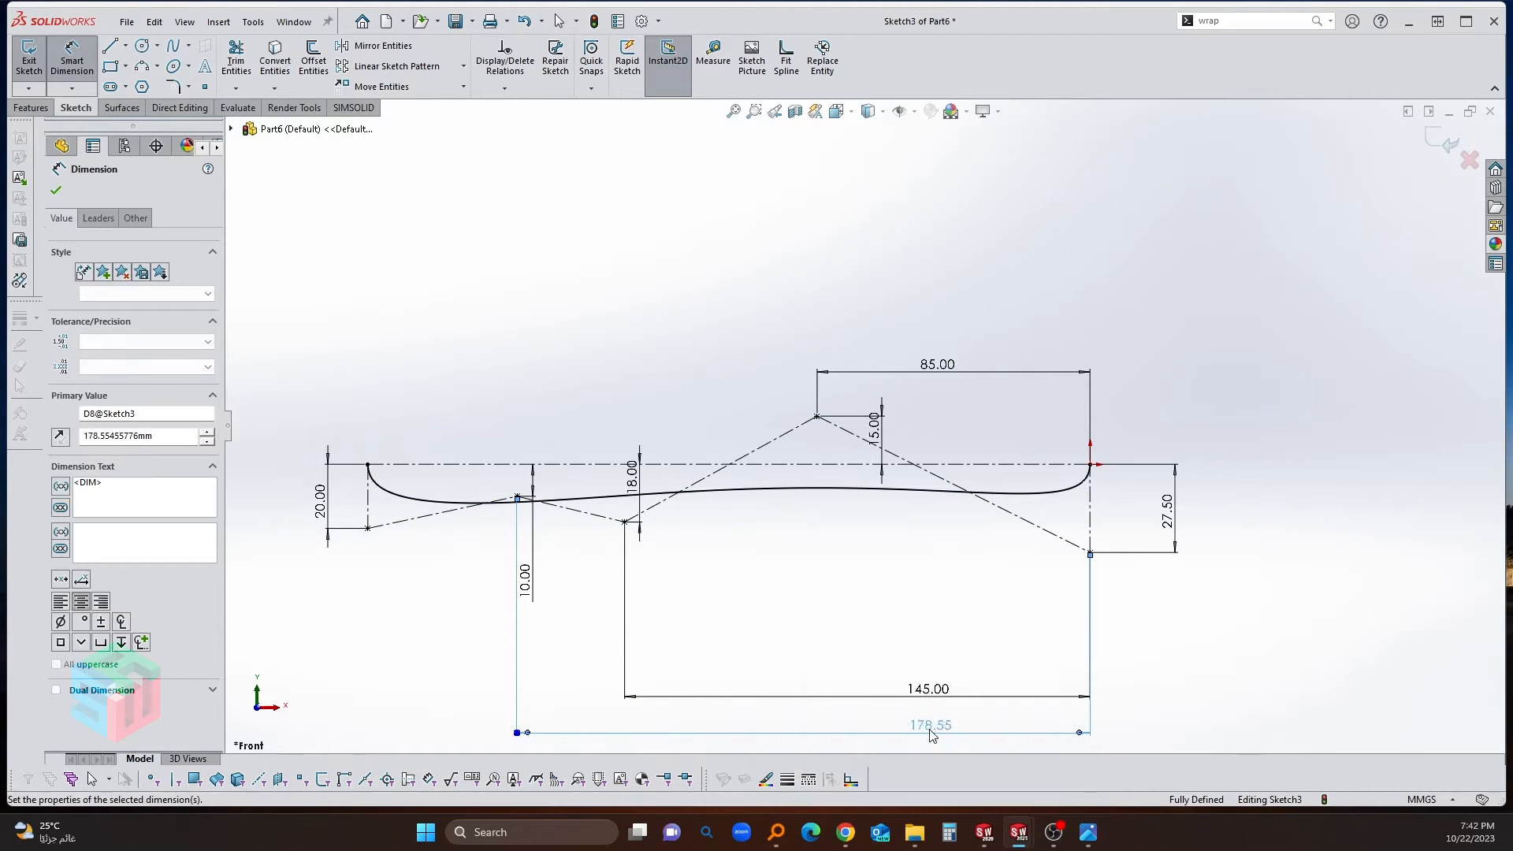
{"action": "key", "text": "Escape"}
{"action": "left_click", "coordinate": [1425, 142]}
Step: Show the hidden Surface-Extrude1 surface body
{"action": "scroll", "coordinate": [999, 388], "scroll_direction": "up", "scroll_amount": 4}
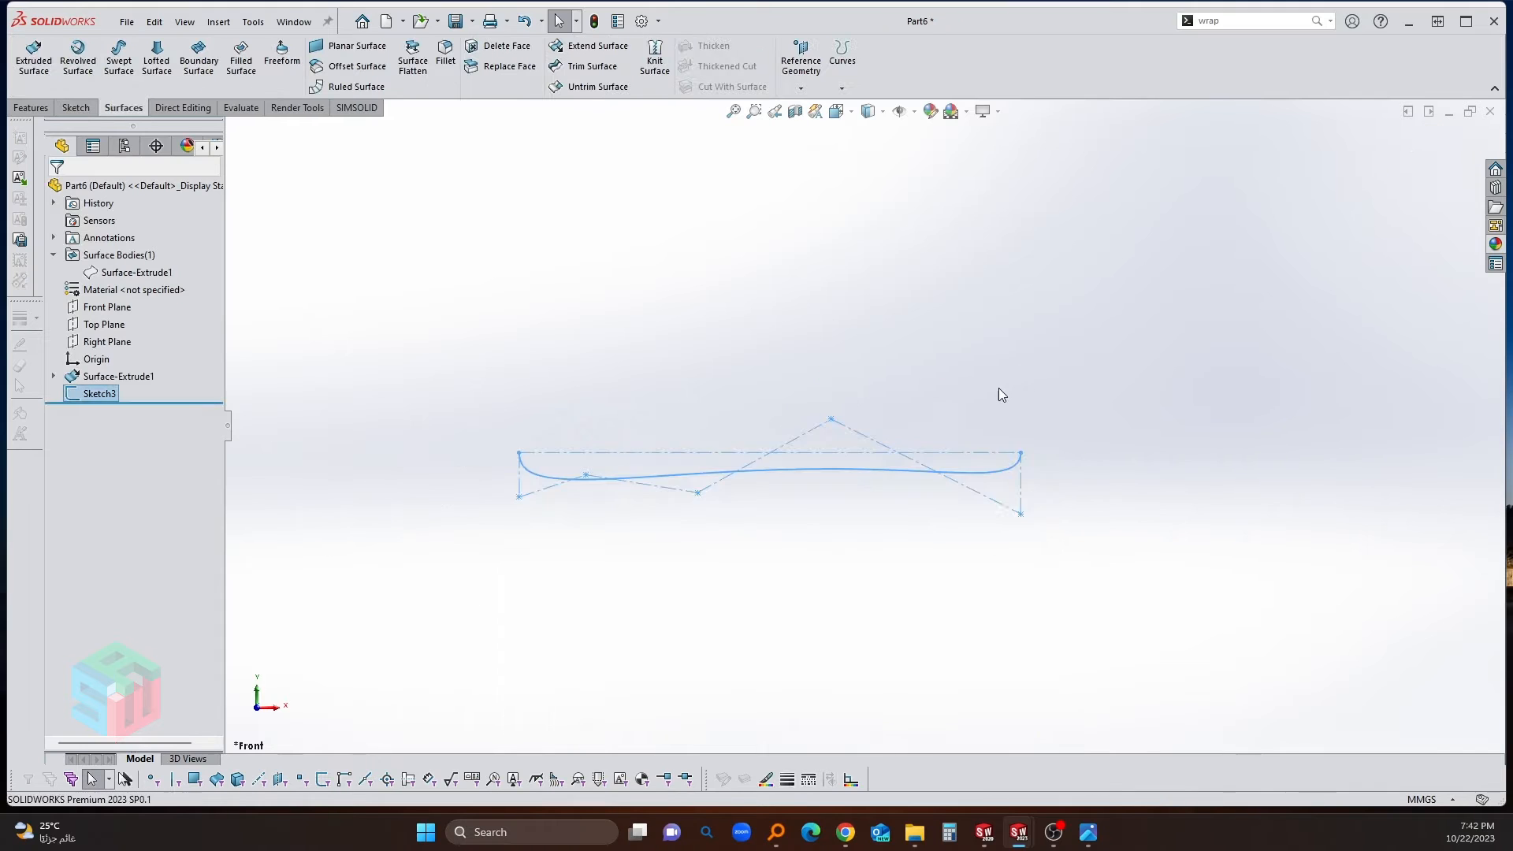
{"action": "middle_click_drag", "start_coordinate": [805, 494], "coordinate": [782, 516]}
{"action": "left_click", "coordinate": [145, 275]}
{"action": "left_click", "coordinate": [191, 255]}
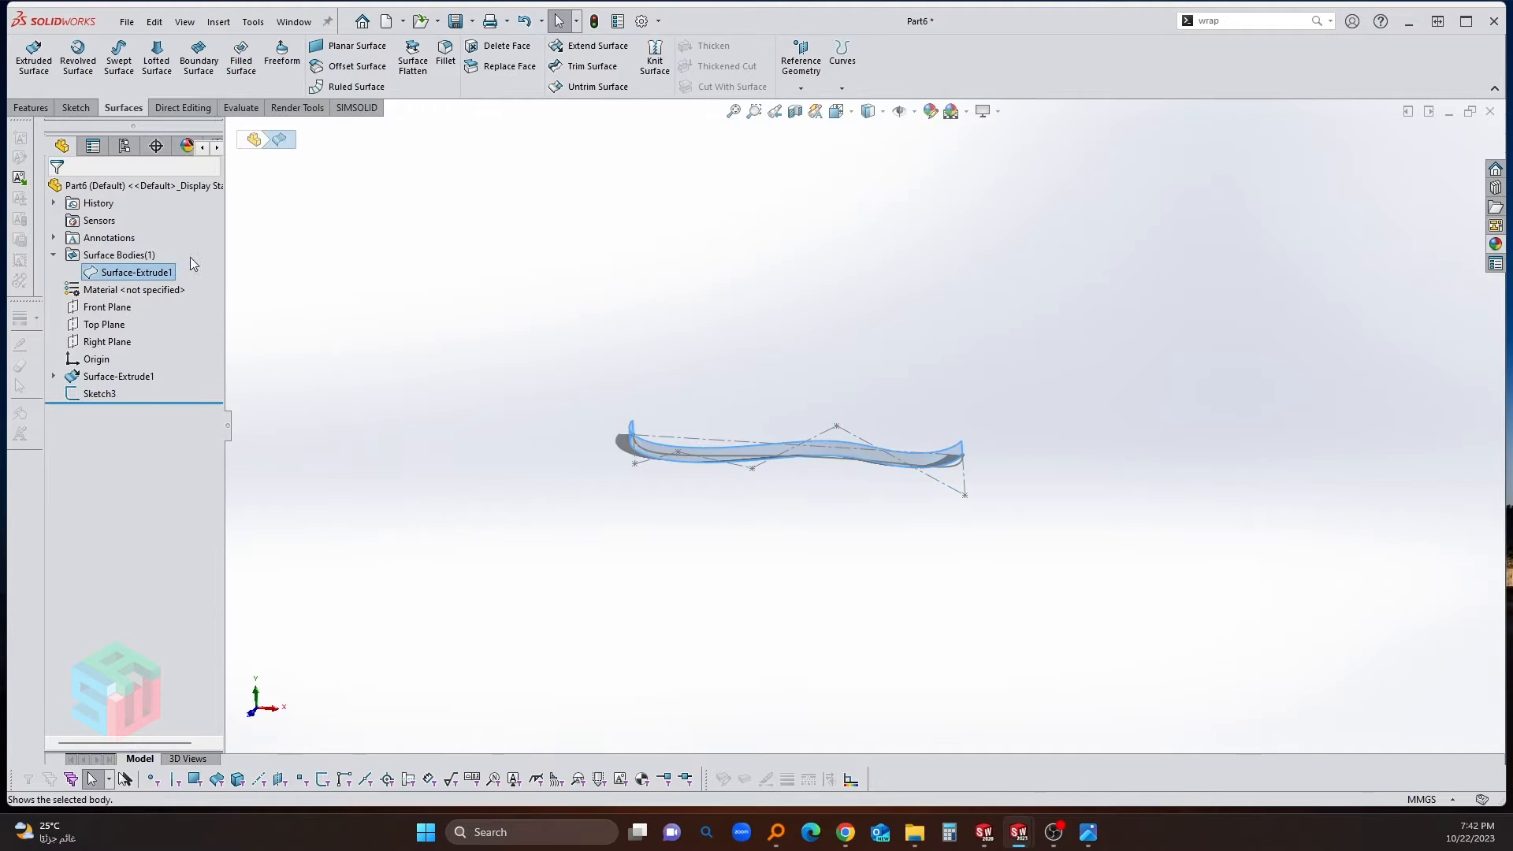
{"action": "left_click", "coordinate": [900, 381]}
Step: Extrude Sketch3 as a blind surface 10 mm deep in the reversed direction
{"action": "scroll", "coordinate": [900, 381], "scroll_direction": "down", "scroll_amount": 3}
{"action": "middle_click_drag", "start_coordinate": [698, 463], "coordinate": [679, 520]}
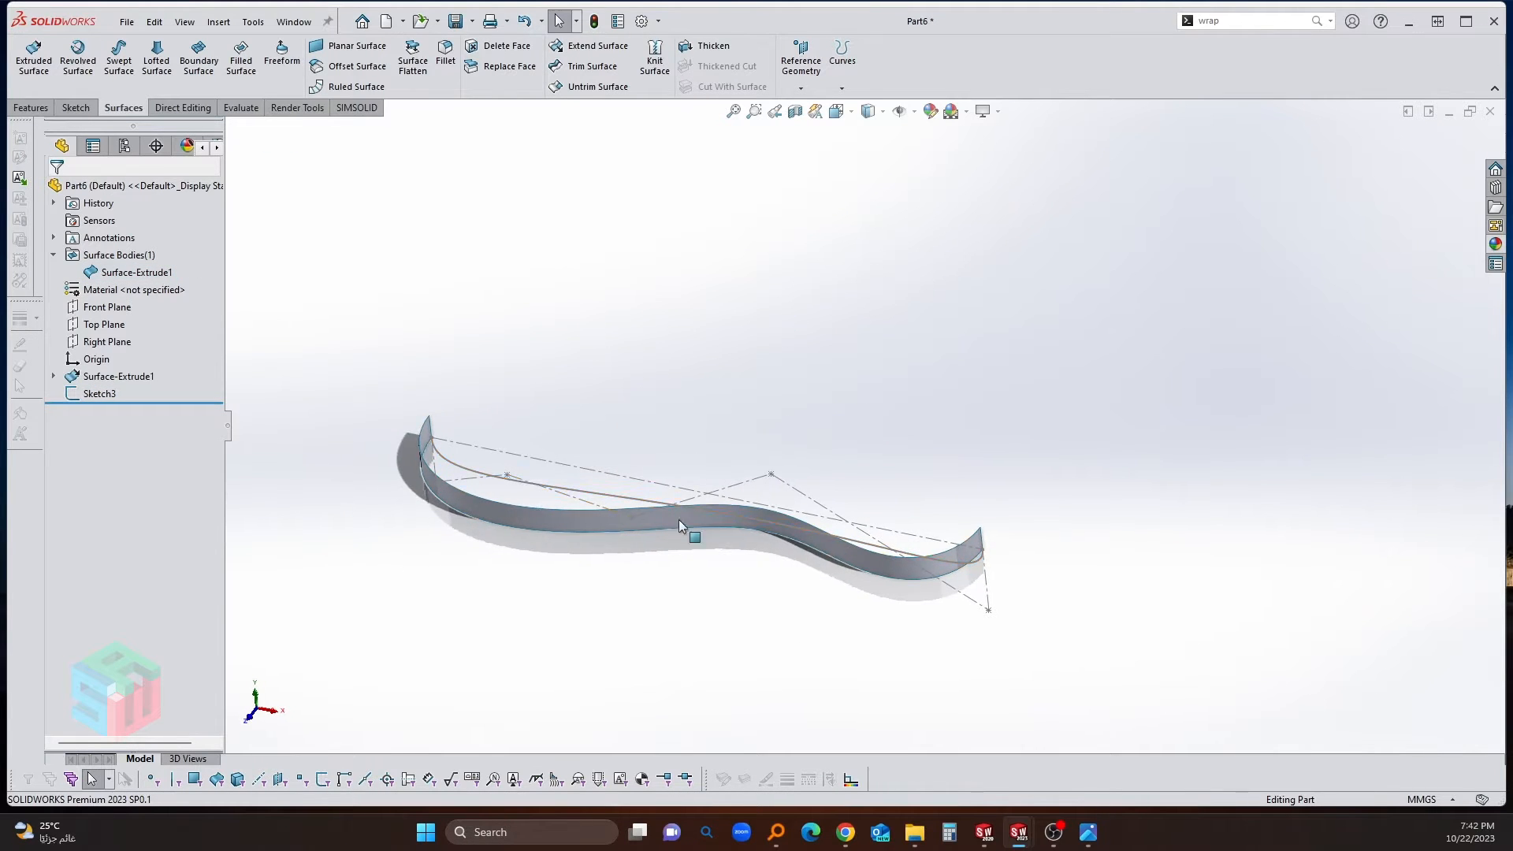
{"action": "double_click", "coordinate": [104, 400]}
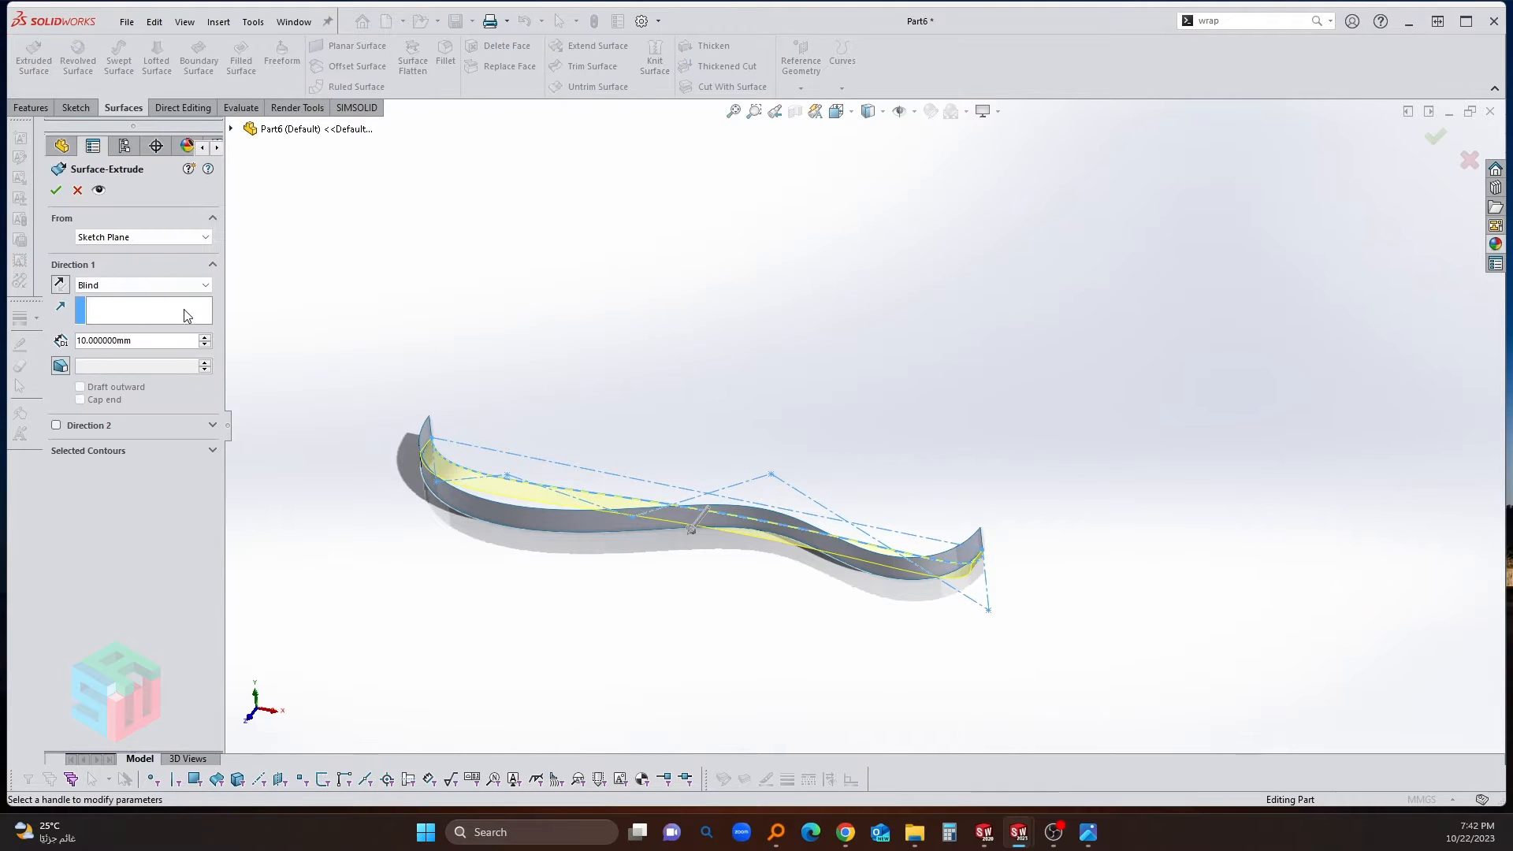
{"action": "left_click", "coordinate": [60, 284]}
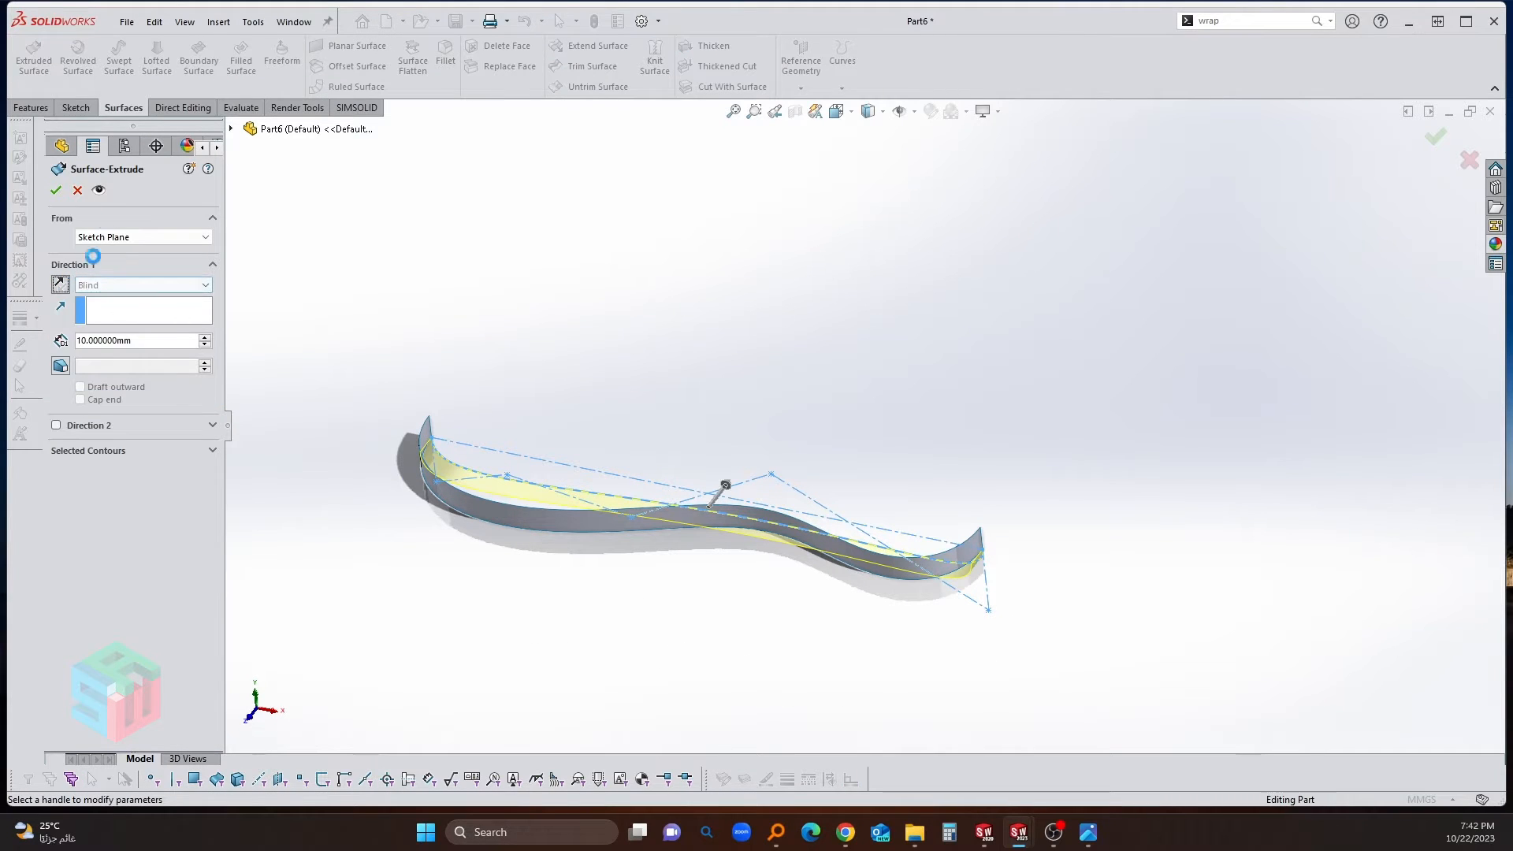
{"action": "left_click", "coordinate": [55, 190]}
Step: Try a boundary surface between the two facing edges of the extruded surfaces and cancel it after the preview
{"action": "middle_click_drag", "start_coordinate": [694, 473], "coordinate": [801, 446]}
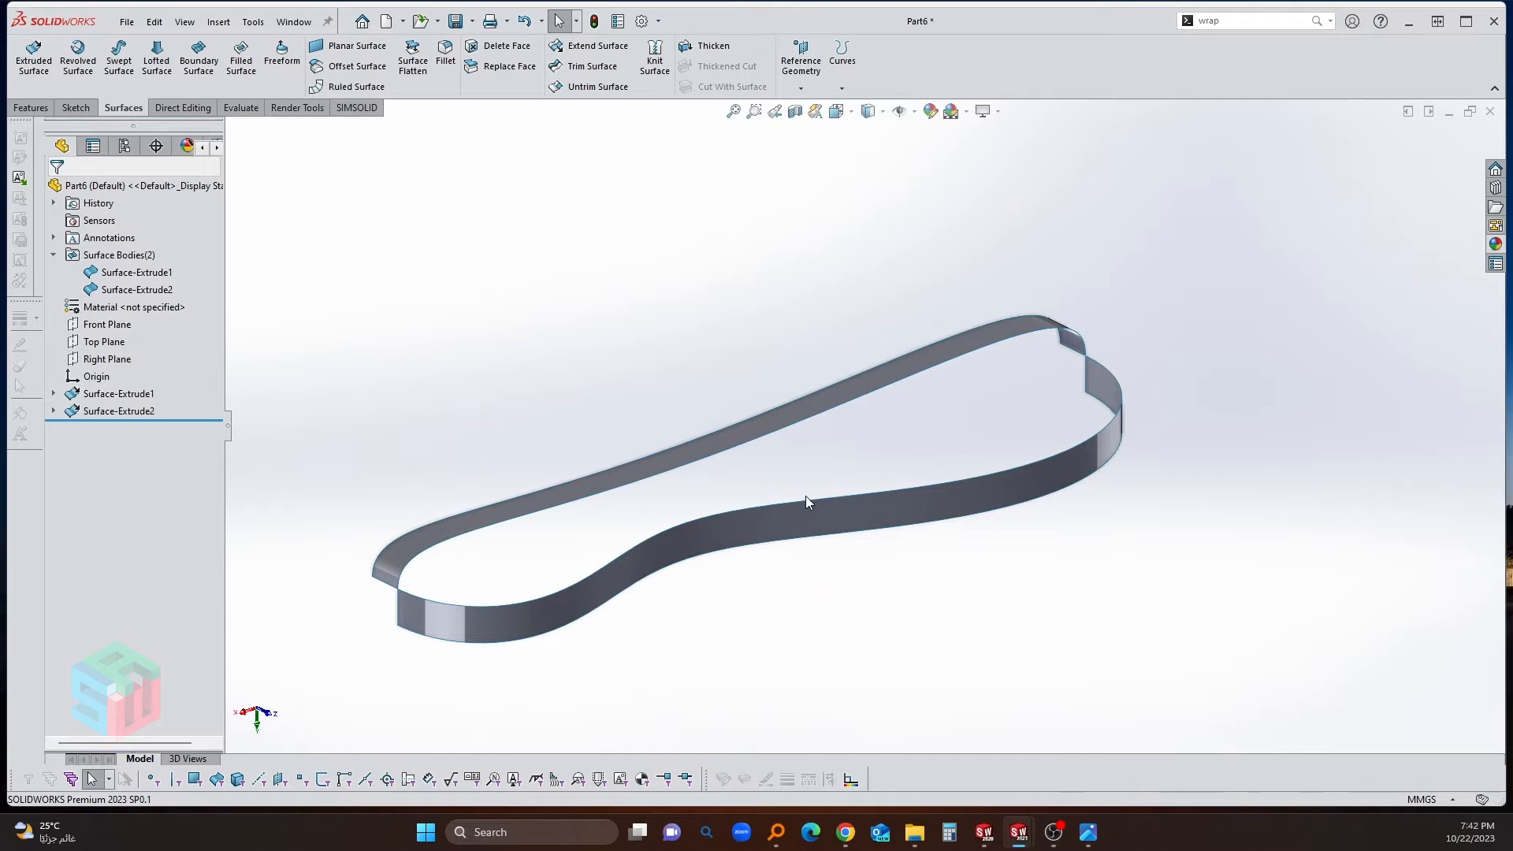
{"action": "middle_click_drag", "start_coordinate": [675, 419], "coordinate": [772, 512]}
{"action": "scroll", "coordinate": [772, 513], "scroll_direction": "down", "scroll_amount": 3}
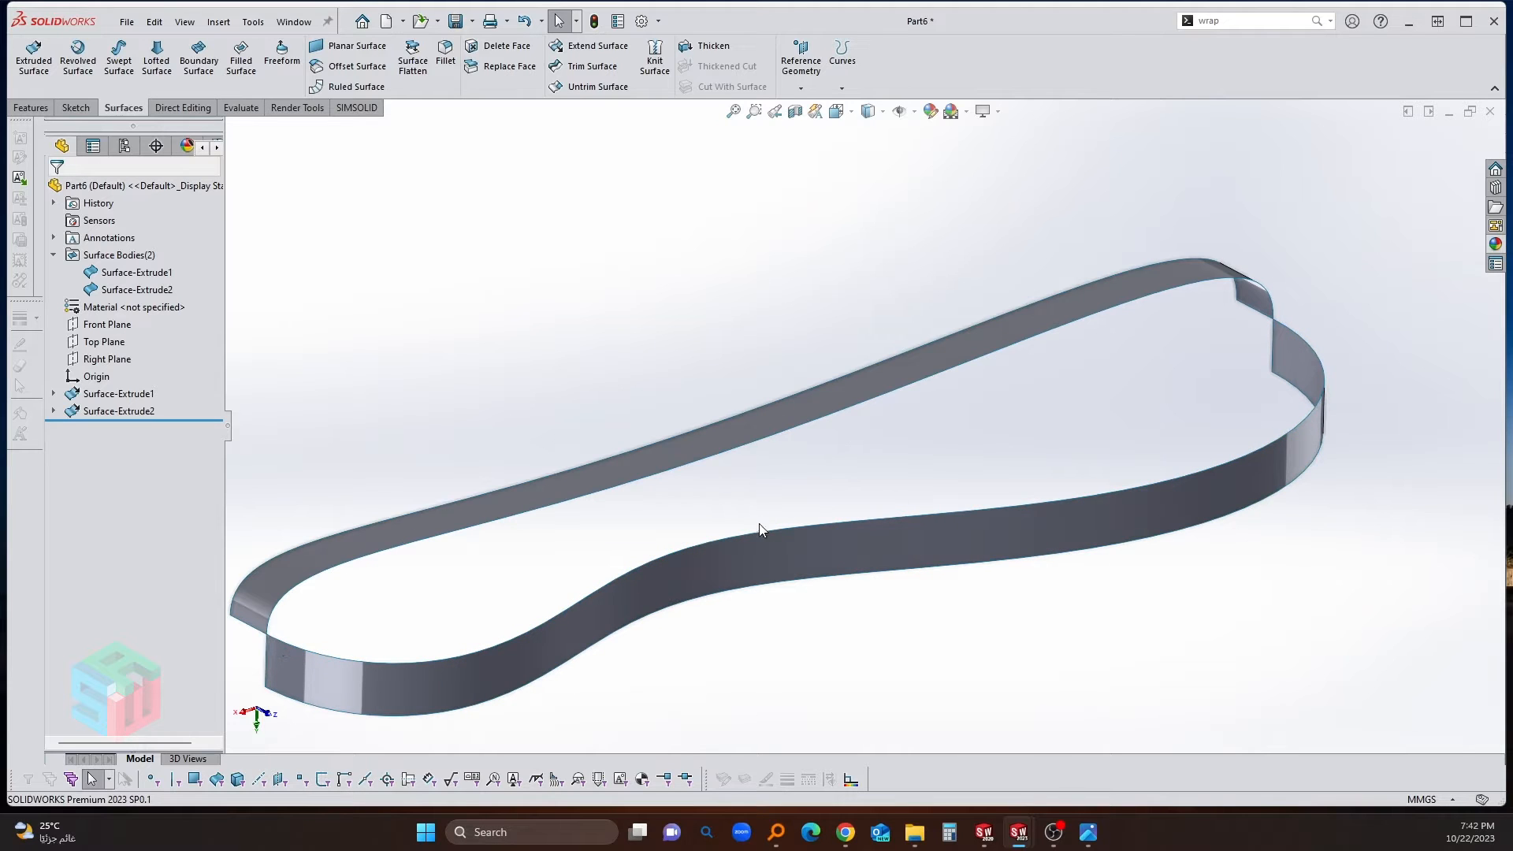
{"action": "middle_click_drag", "start_coordinate": [1245, 298], "coordinate": [896, 458]}
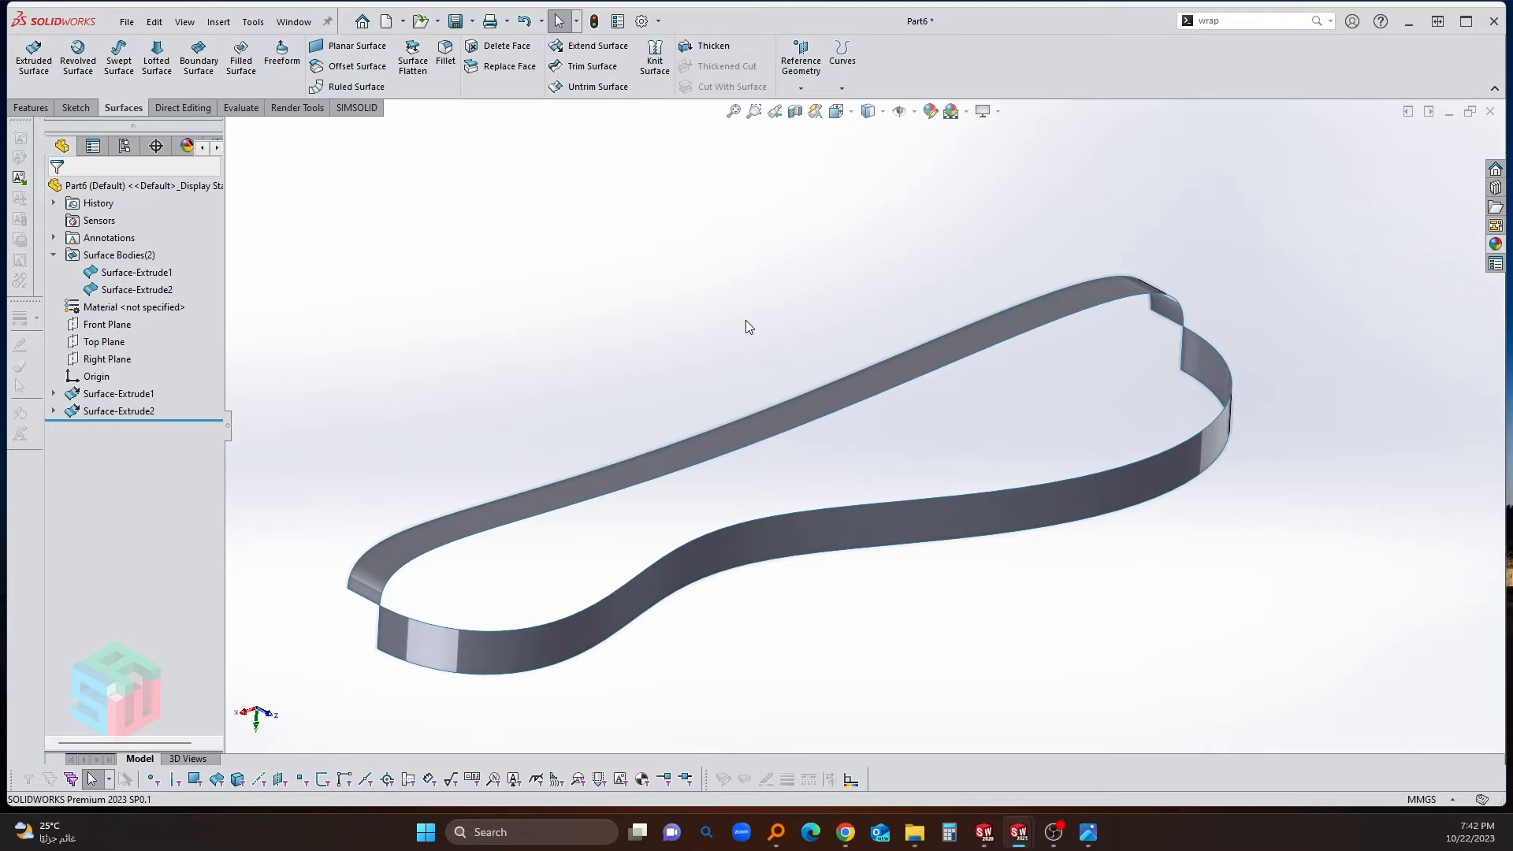
{"action": "left_click", "coordinate": [198, 55]}
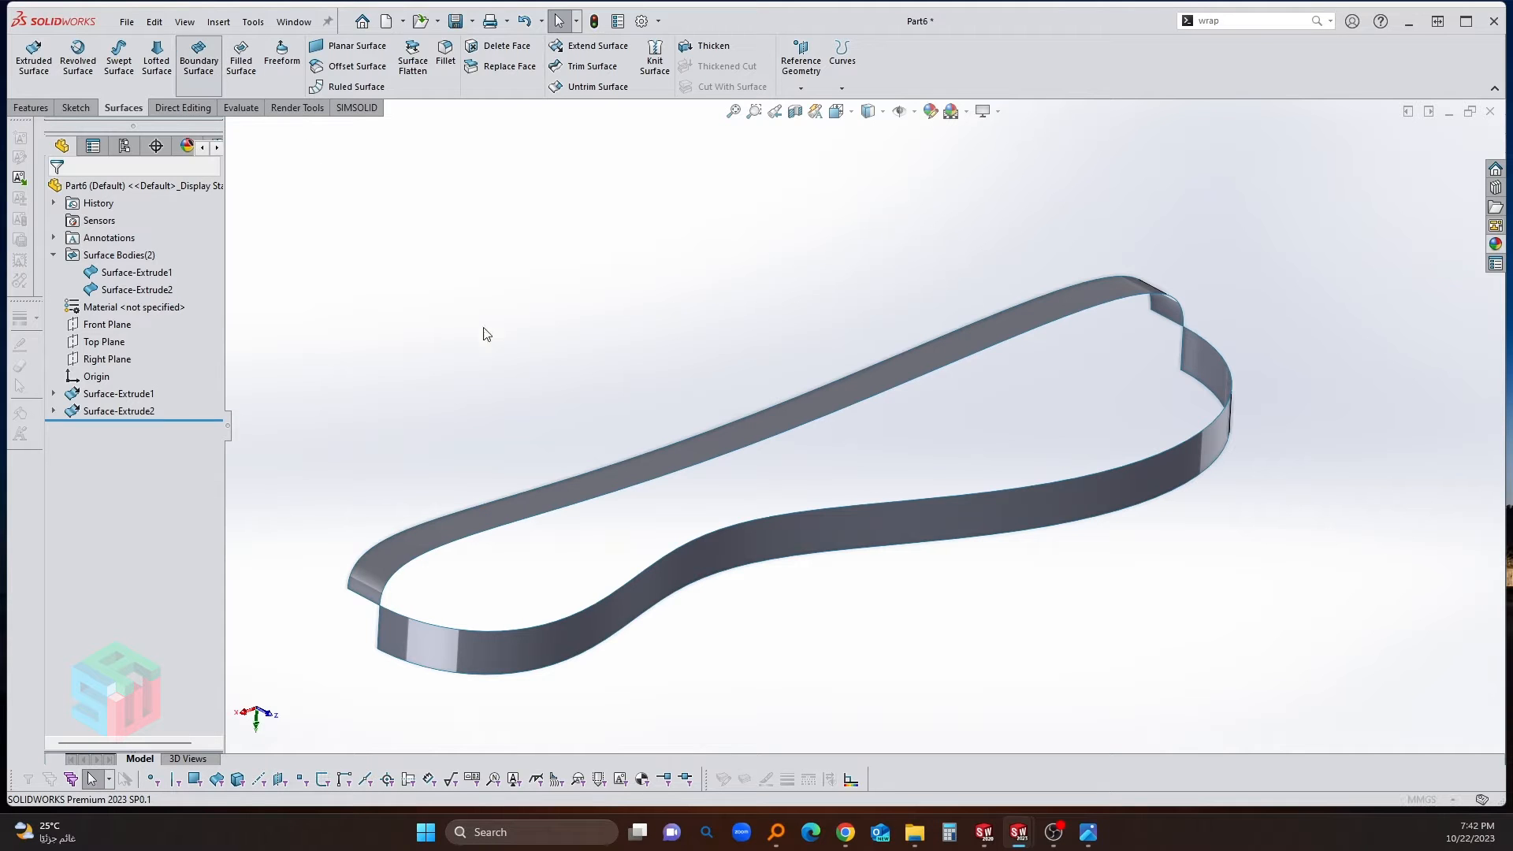
{"action": "left_click", "coordinate": [785, 431]}
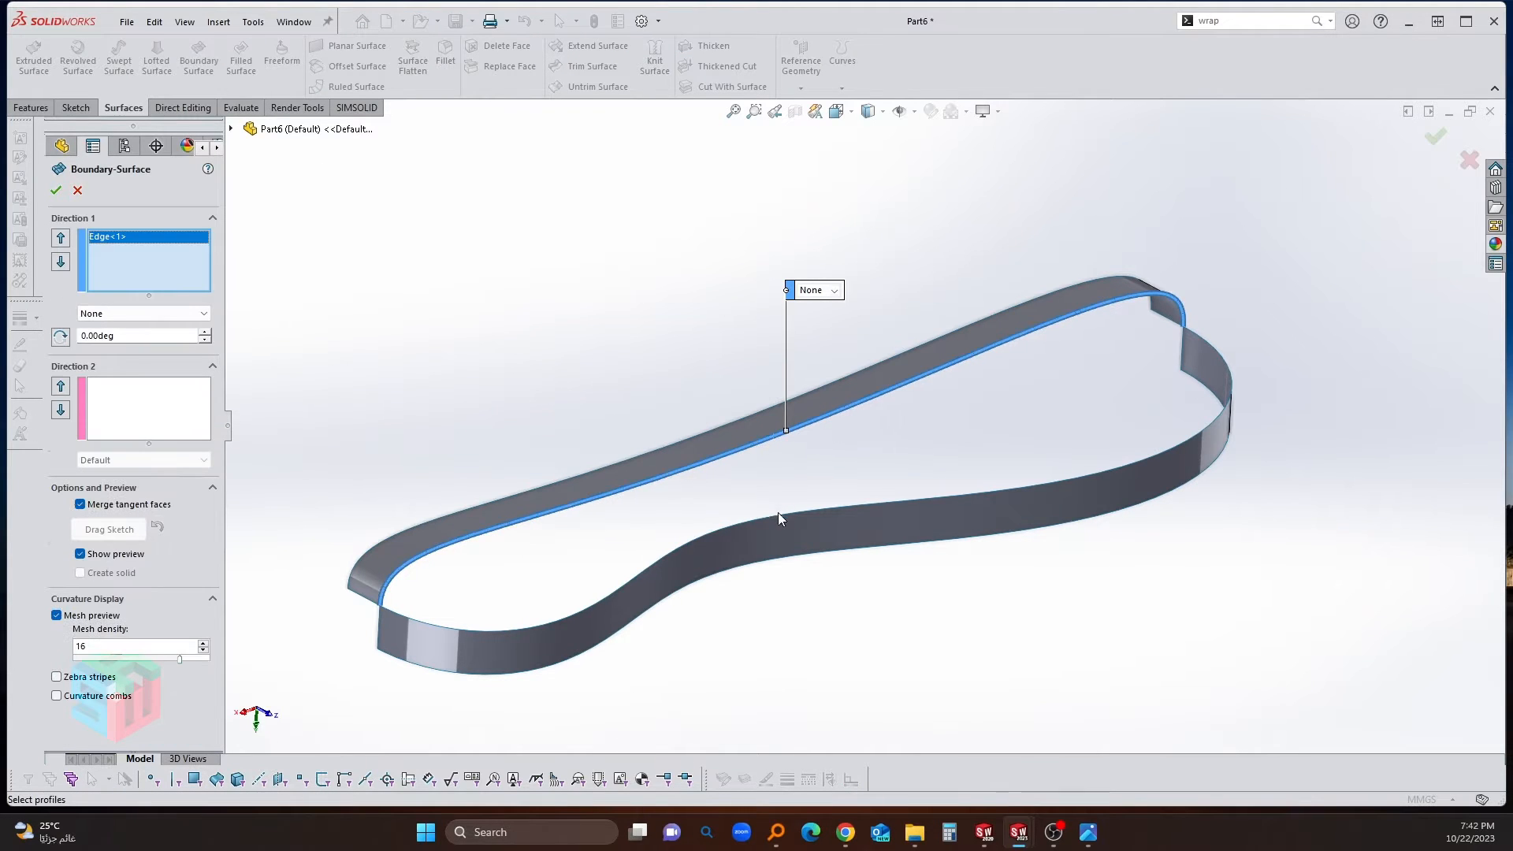
{"action": "left_click", "coordinate": [779, 514]}
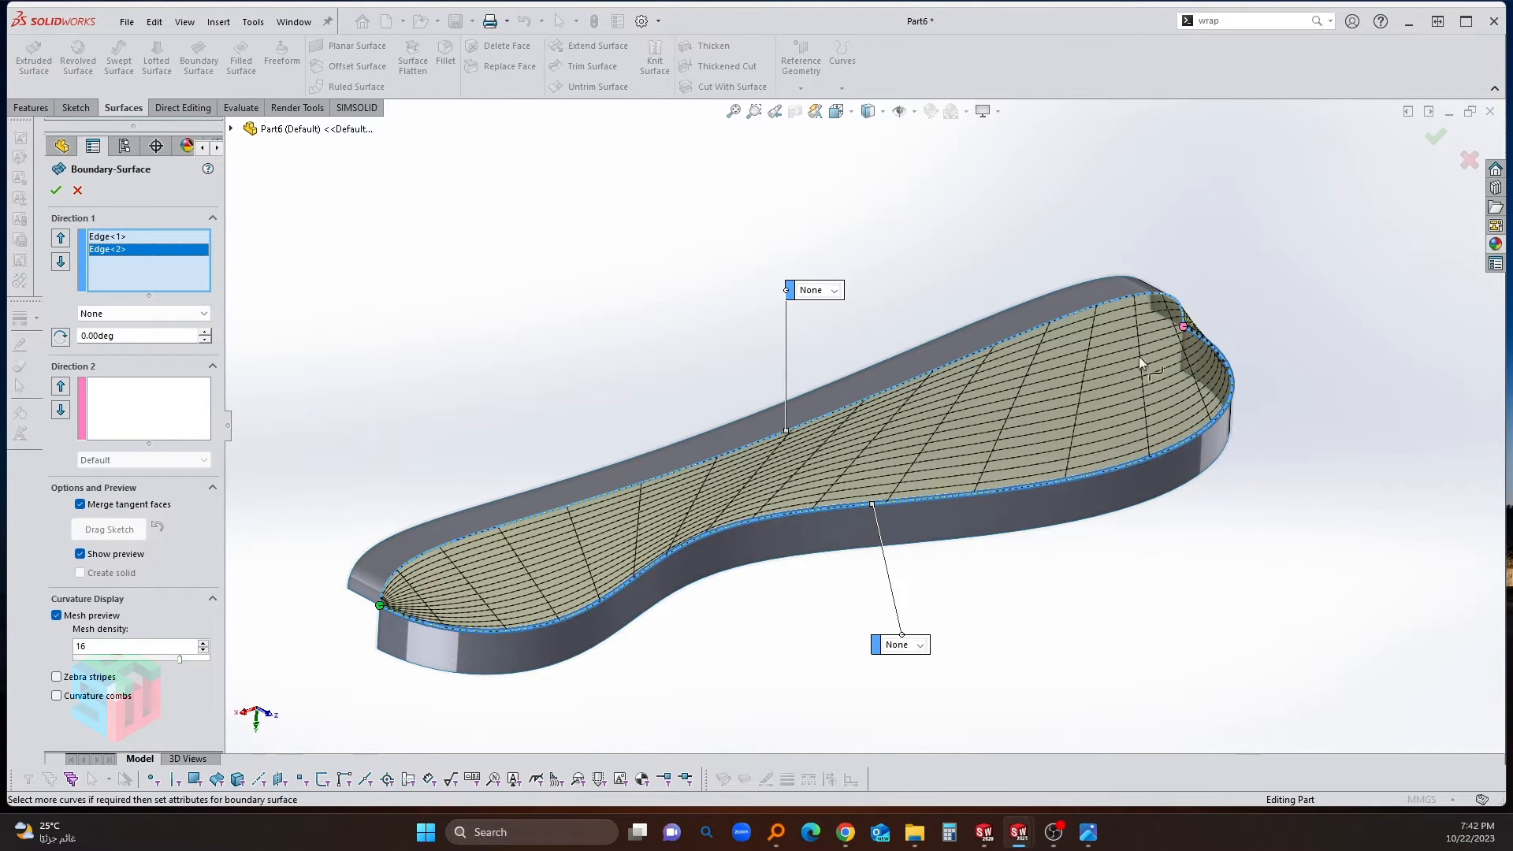
{"action": "scroll", "coordinate": [831, 591], "scroll_direction": "down", "scroll_amount": 1}
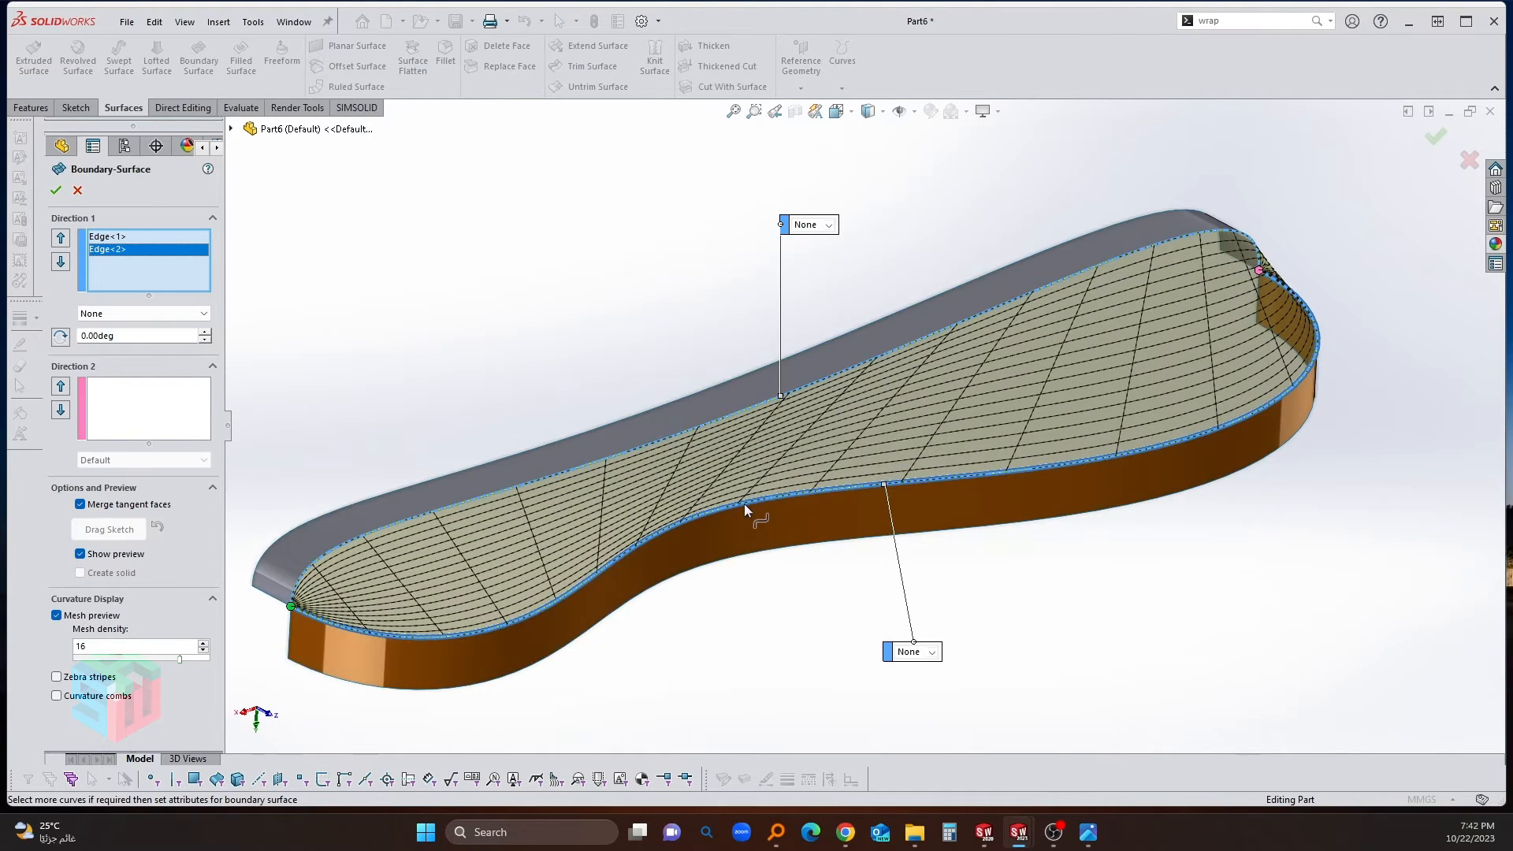
{"action": "left_click", "coordinate": [78, 191]}
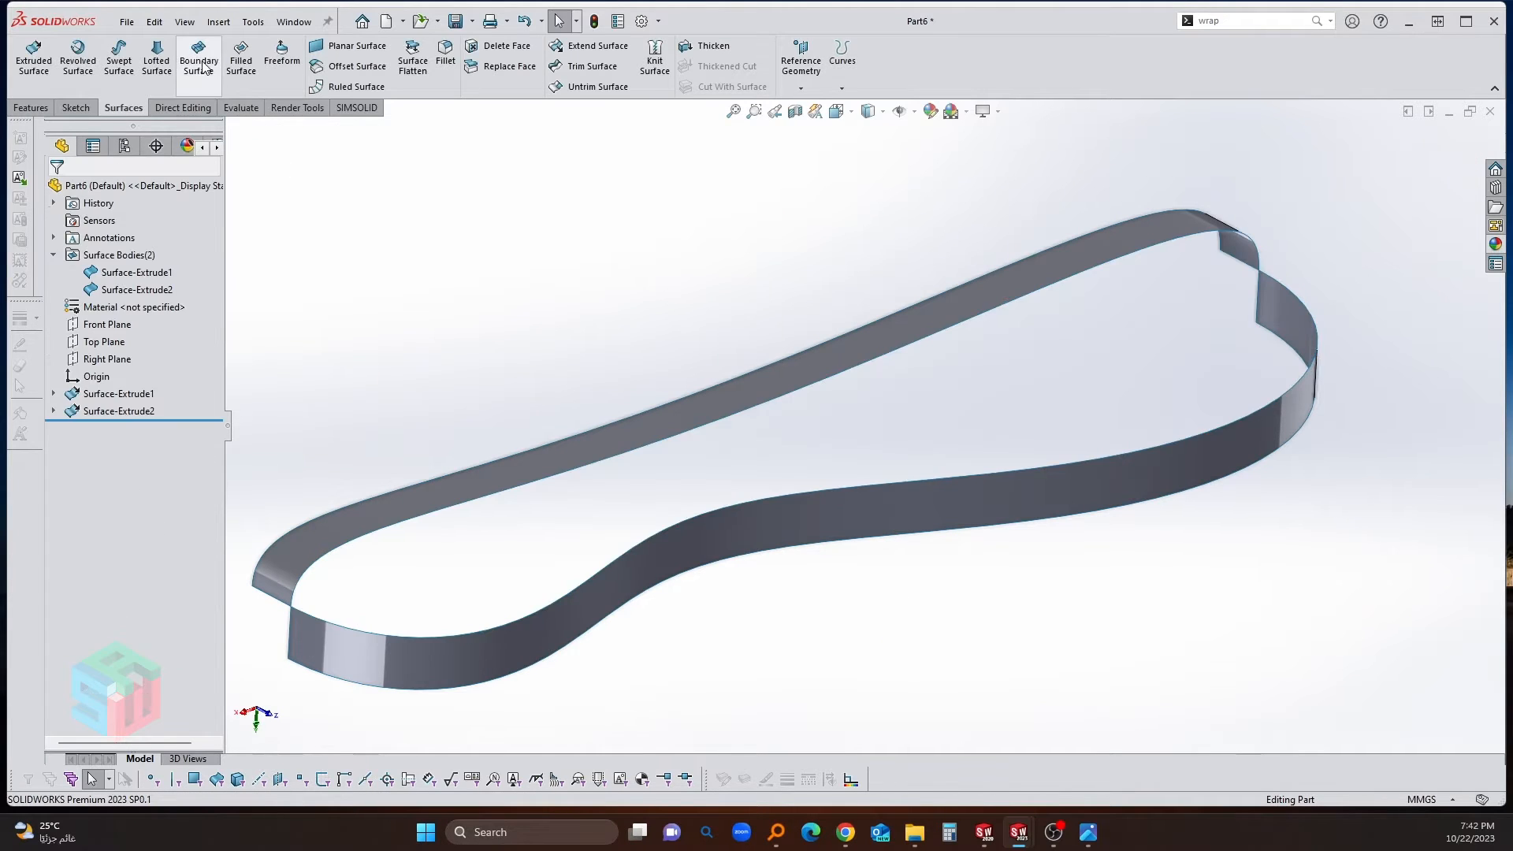
Step: Try a lofted surface between the two facing edges of the extruded surfaces and cancel it after the preview
{"action": "left_click", "coordinate": [496, 494]}
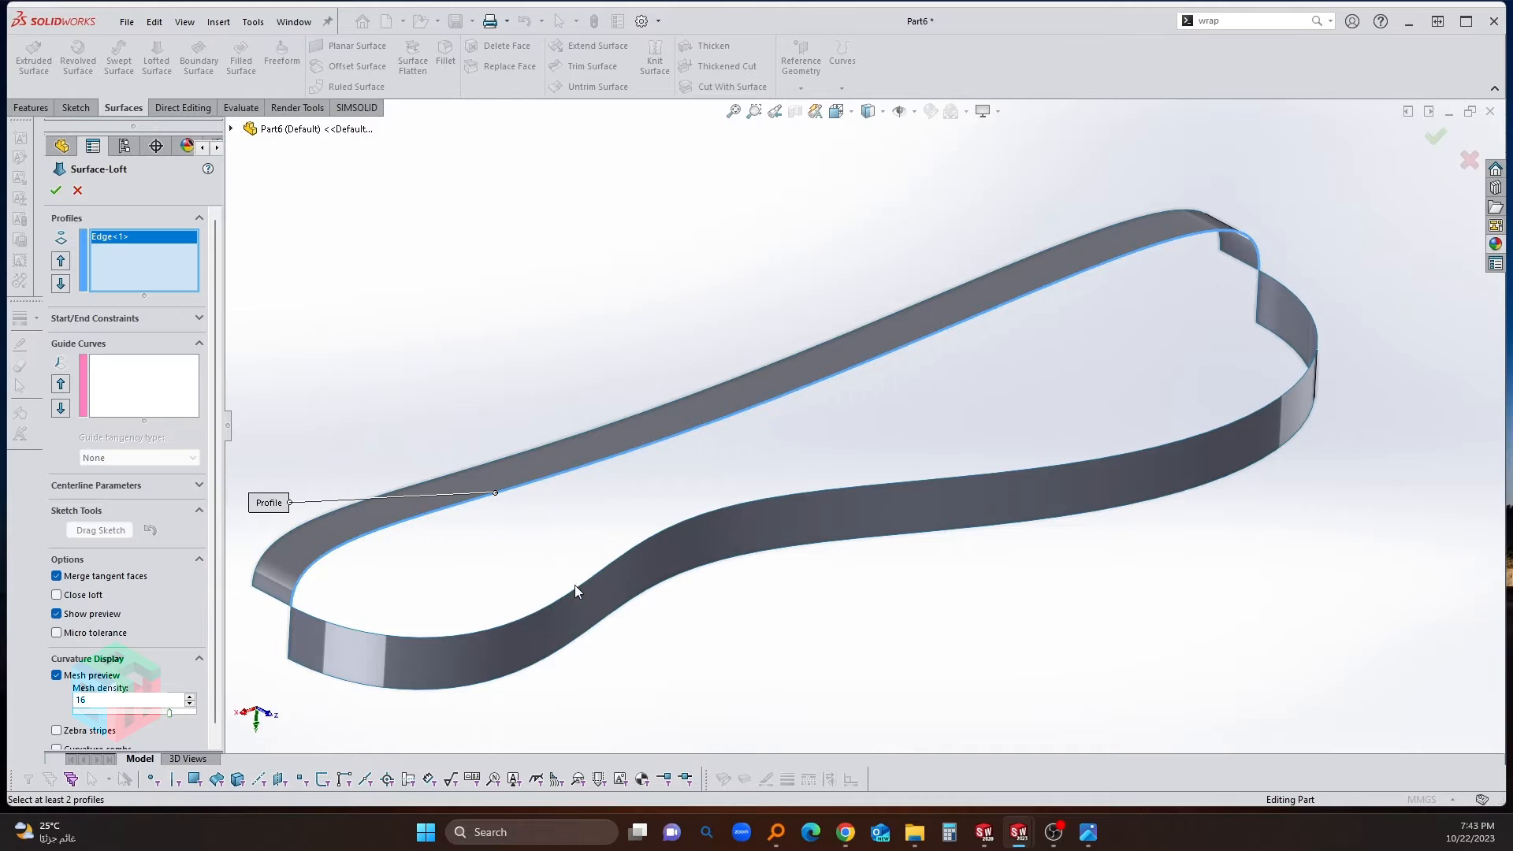
{"action": "left_click", "coordinate": [578, 587]}
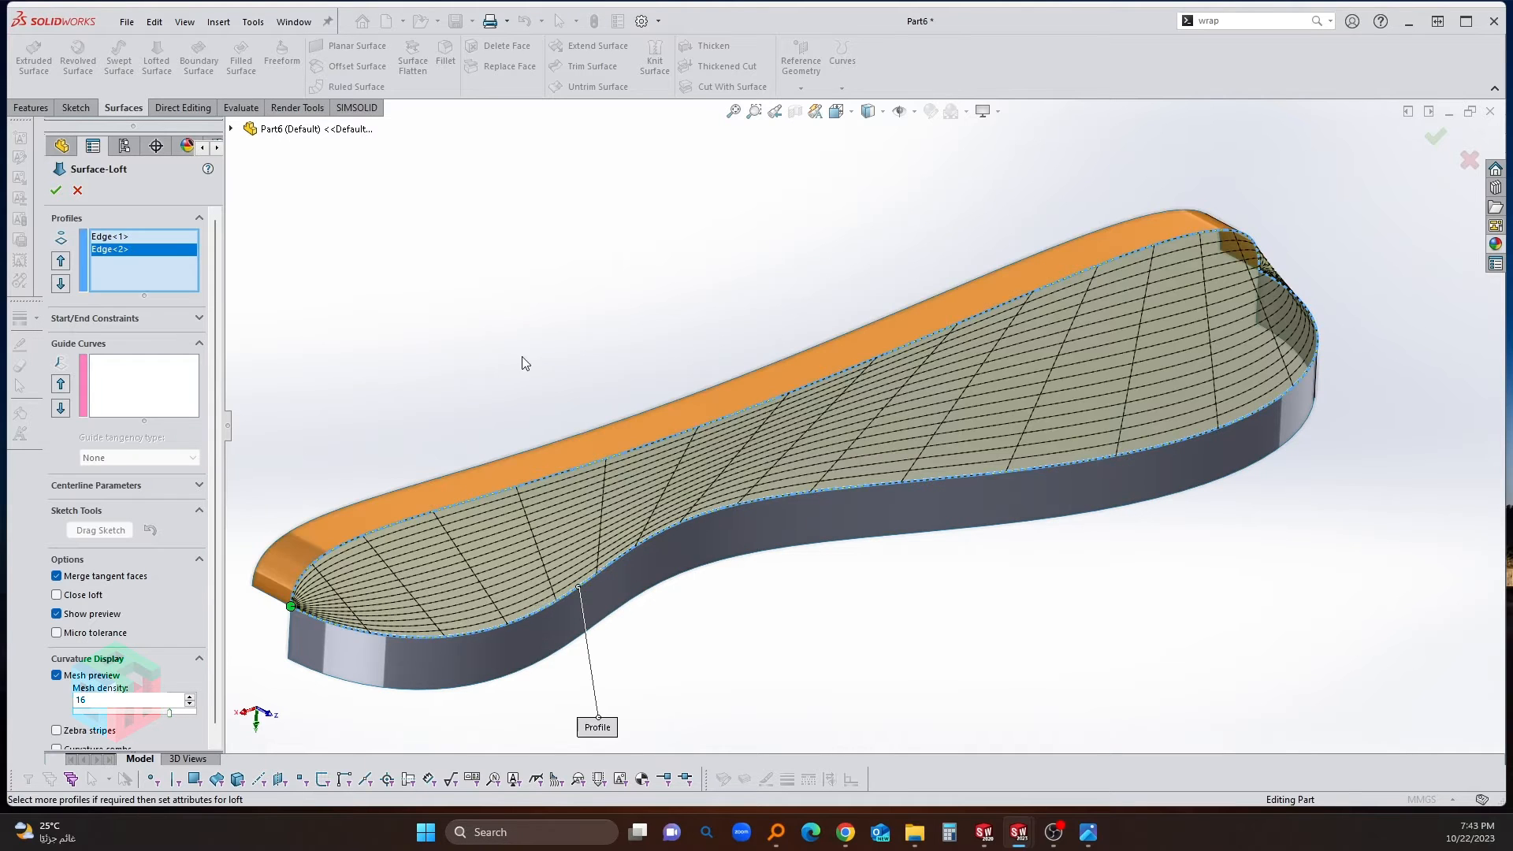
{"action": "left_click", "coordinate": [77, 190]}
Step: Set up a filled surface bounded by the two facing edges of the extruded surfaces, with Tangent curvature control applied to all edges
{"action": "scroll", "coordinate": [776, 372], "scroll_direction": "up", "scroll_amount": 2}
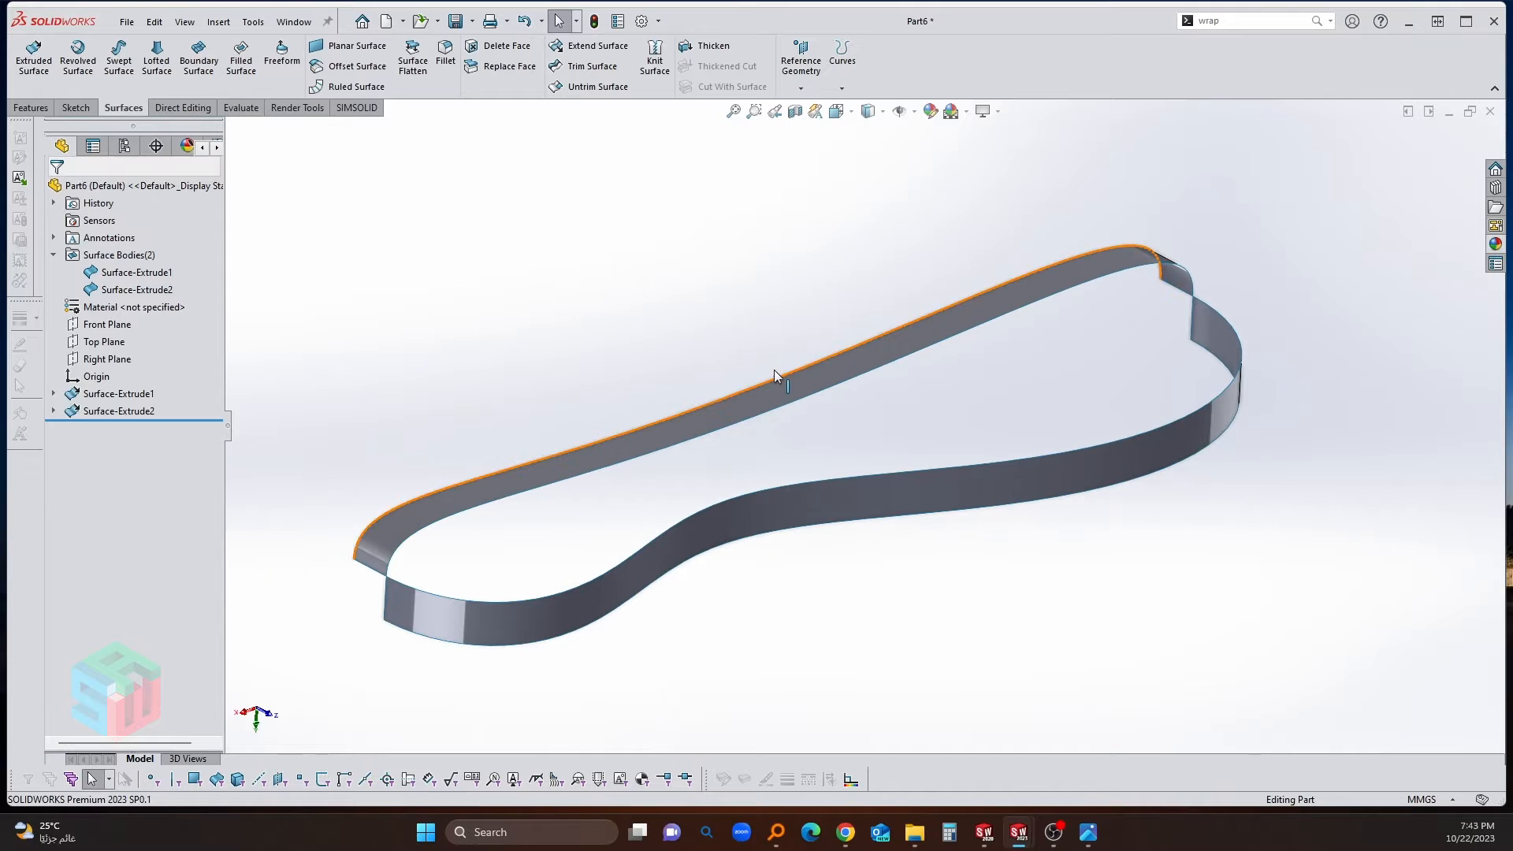
{"action": "left_click", "coordinate": [244, 63]}
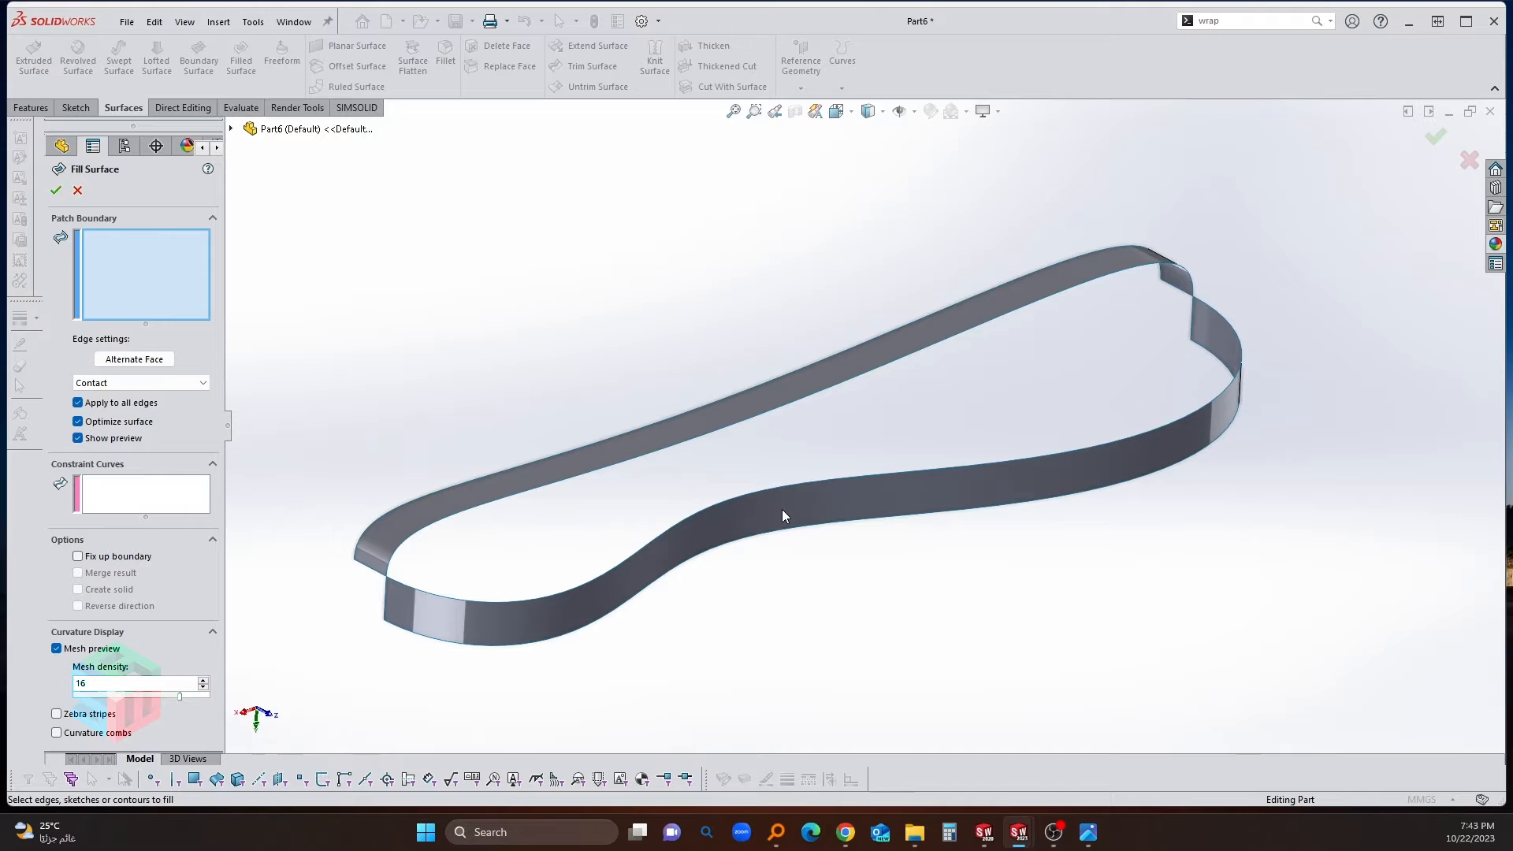
{"action": "left_click", "coordinate": [819, 389]}
{"action": "left_click", "coordinate": [834, 479]}
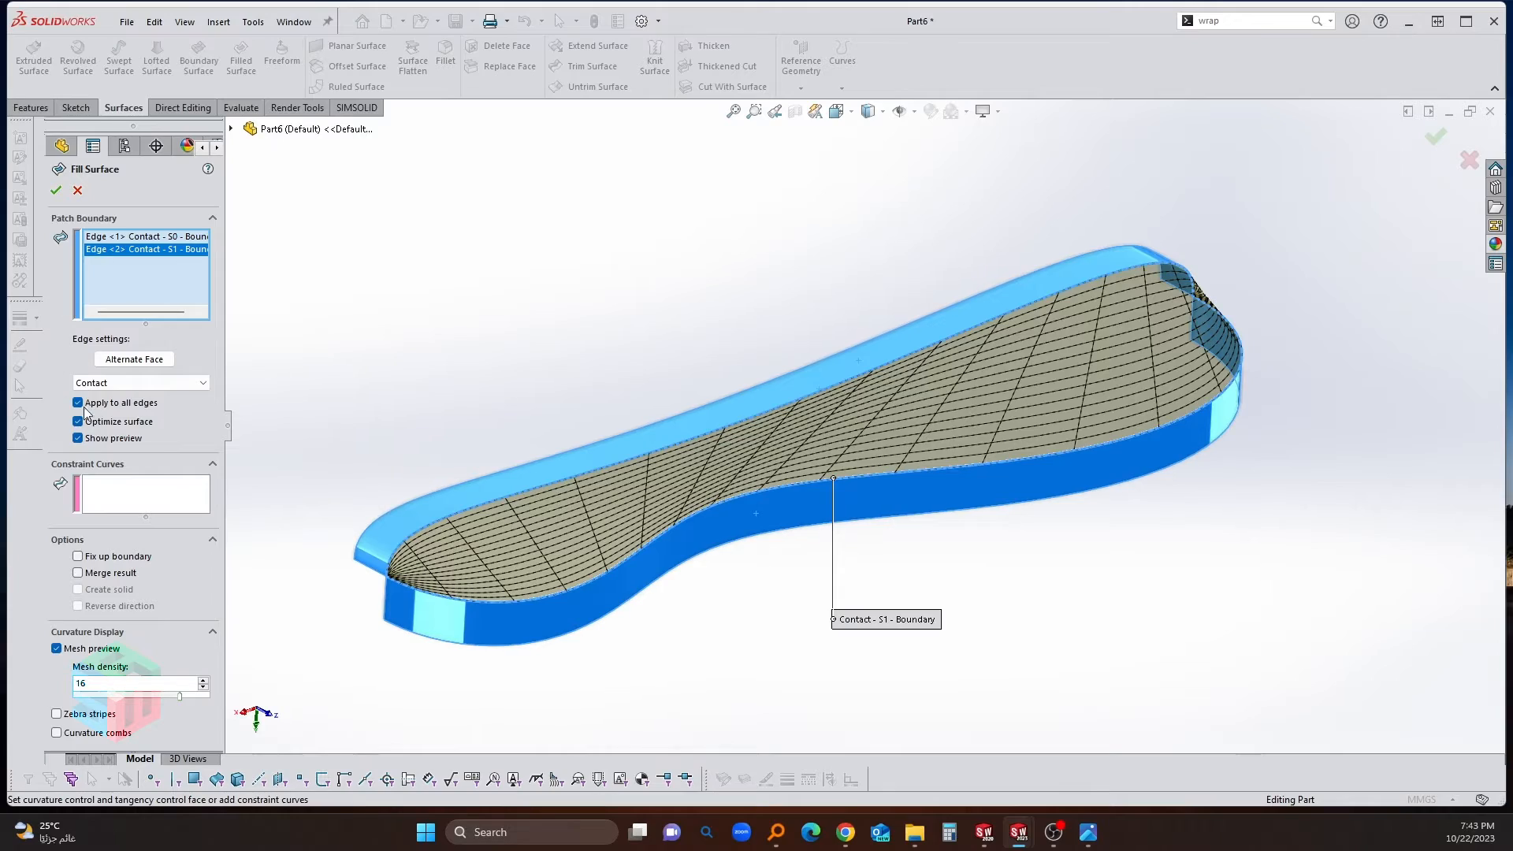
{"action": "left_click", "coordinate": [107, 383]}
{"action": "left_click", "coordinate": [104, 405]}
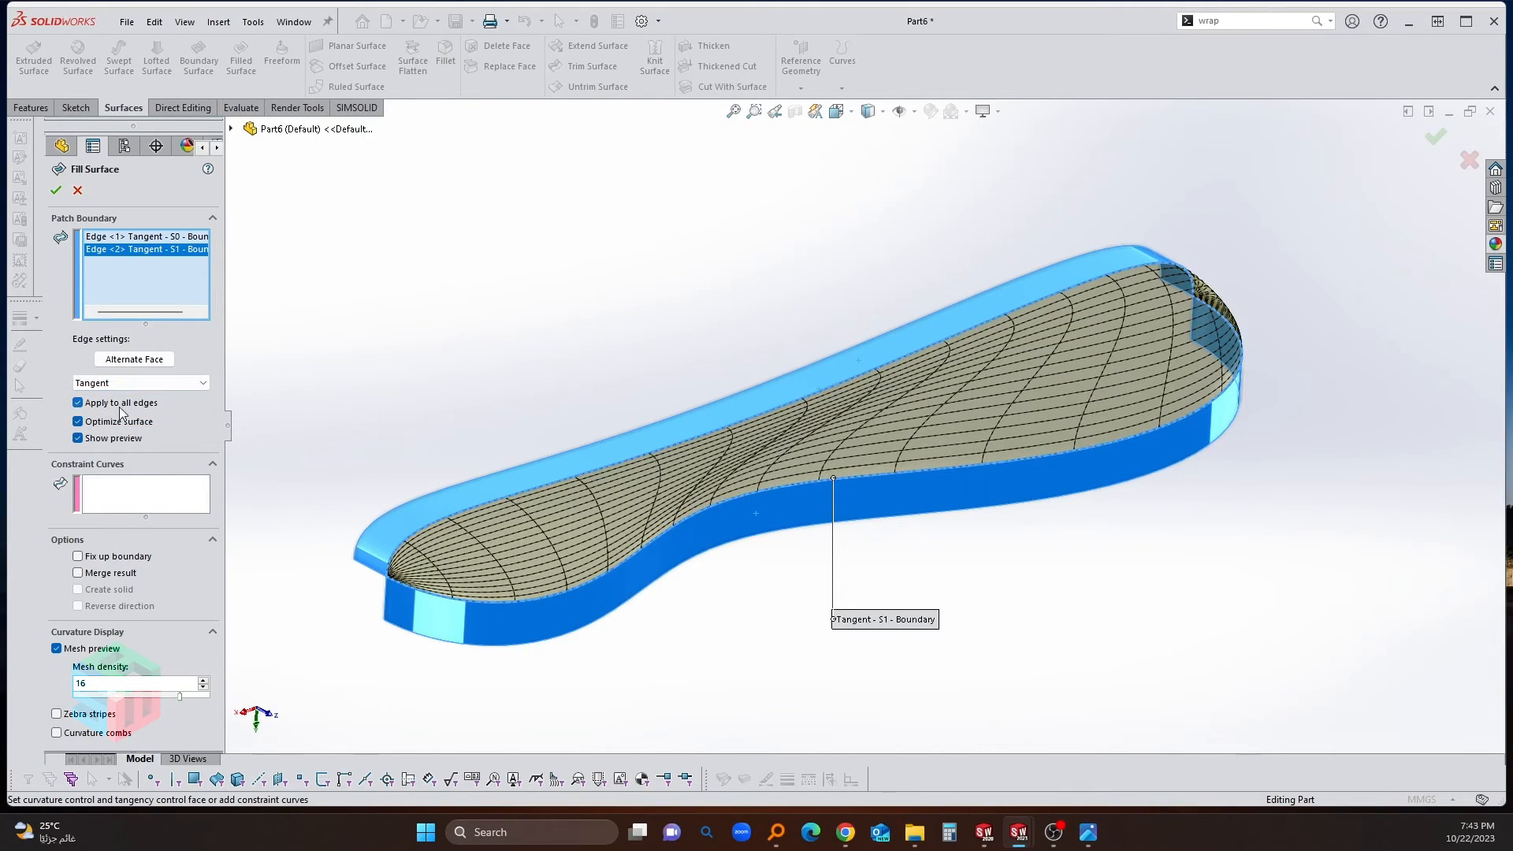
{"action": "scroll", "coordinate": [660, 478], "scroll_direction": "down", "scroll_amount": 2}
{"action": "mouse_move", "coordinate": [661, 478]}
{"action": "middle_mouse_down"}
{"action": "mouse_move", "coordinate": [648, 443]}
{"action": "mouse_move", "coordinate": [684, 476]}
{"action": "mouse_move", "coordinate": [668, 468]}
{"action": "middle_mouse_up"}
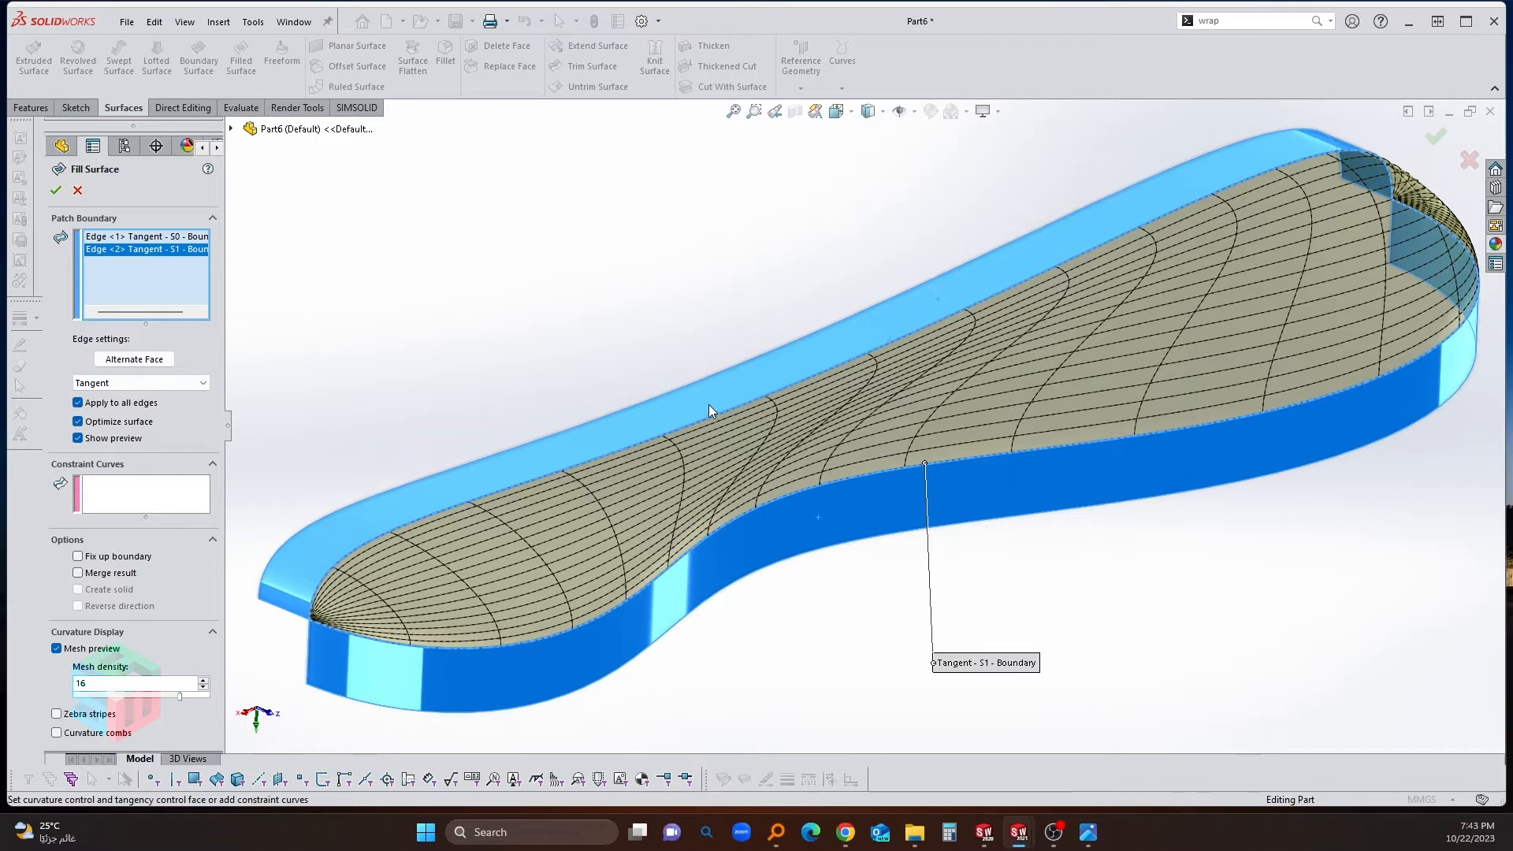
{"action": "middle_click_drag", "start_coordinate": [745, 398], "coordinate": [760, 474]}
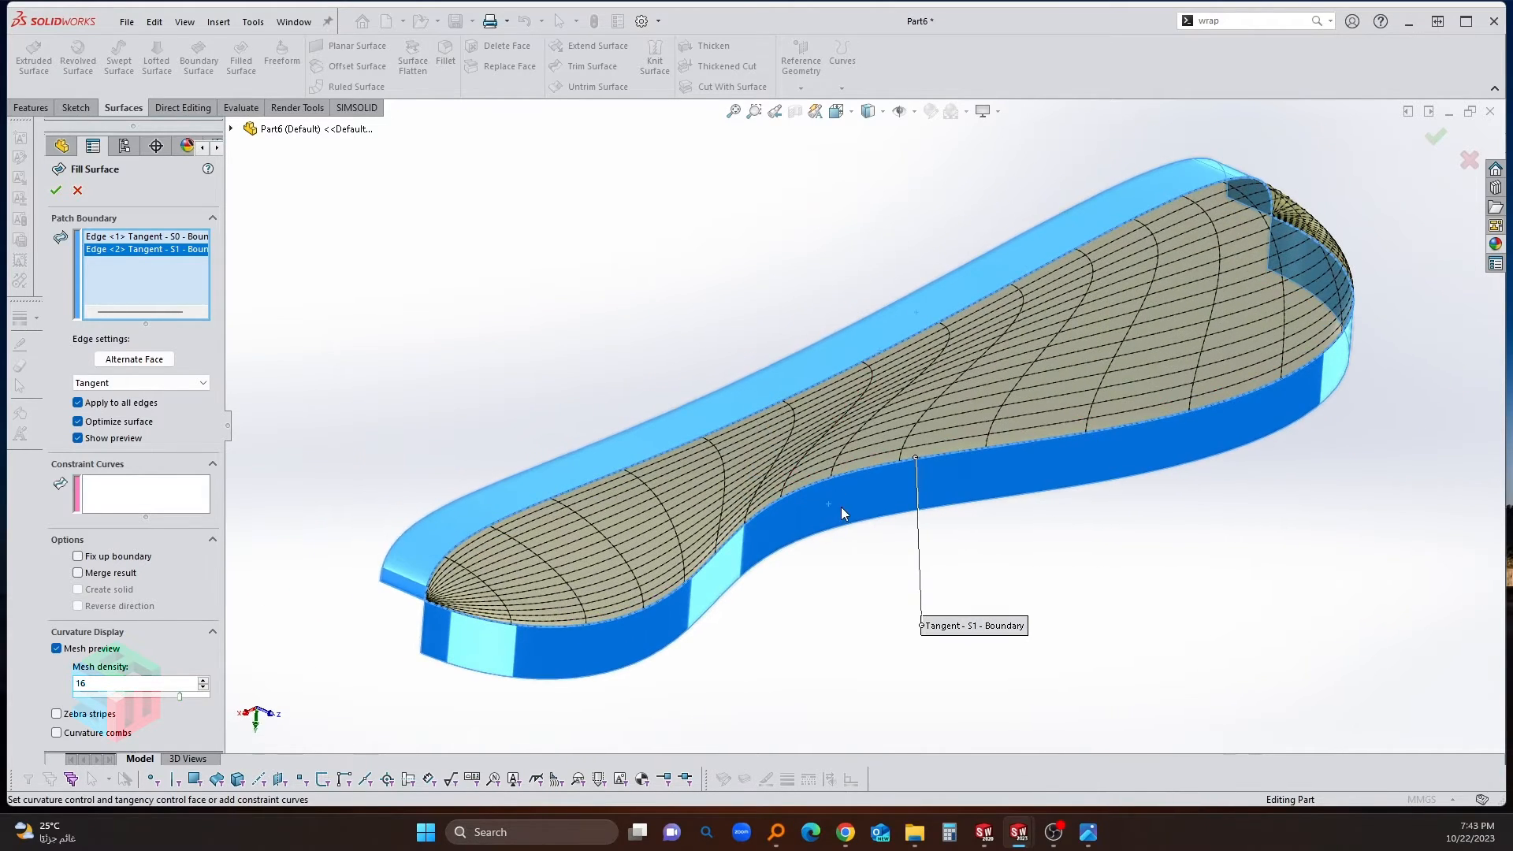
{"action": "middle_click_drag", "start_coordinate": [656, 436], "coordinate": [660, 470]}
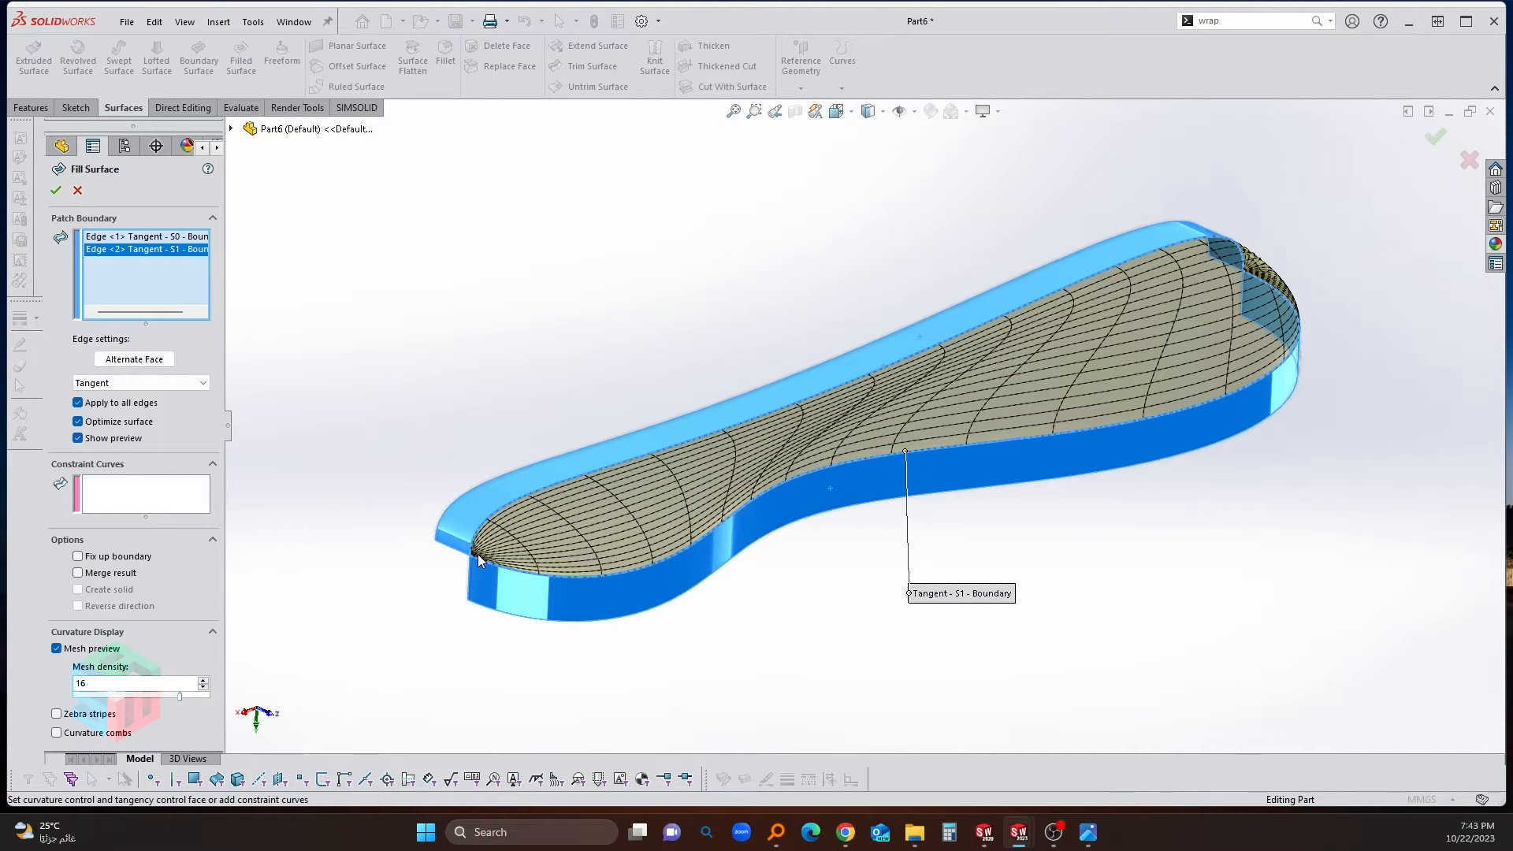
Step: Turn off surface optimization for the filled surface and raise its resolution control to the maximum
{"action": "left_click", "coordinate": [118, 423]}
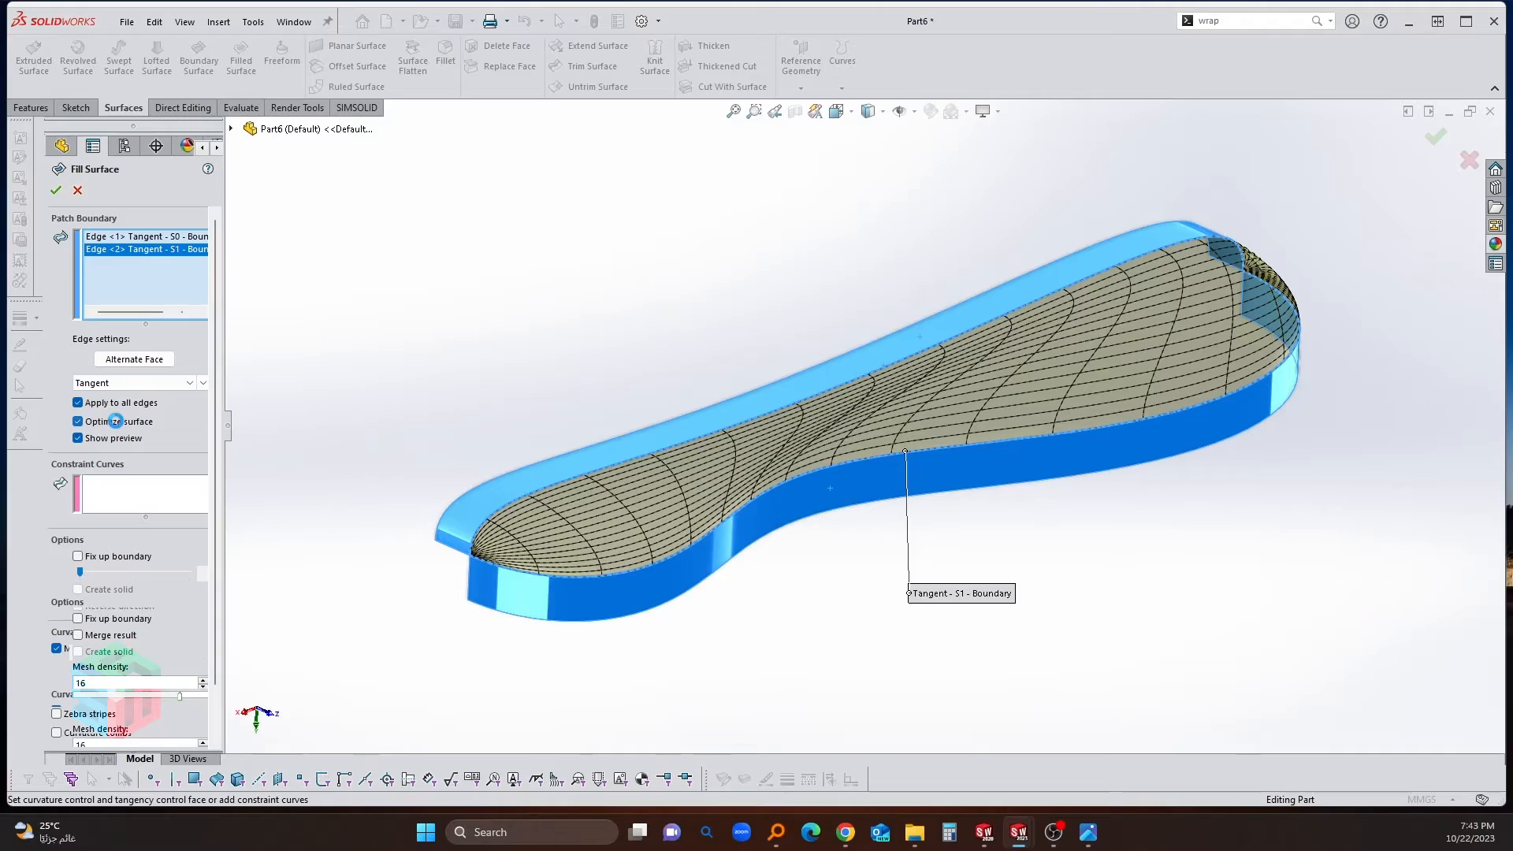
{"action": "middle_click_drag", "start_coordinate": [812, 473], "coordinate": [399, 497]}
{"action": "scroll", "coordinate": [811, 460], "scroll_direction": "up", "scroll_amount": 1}
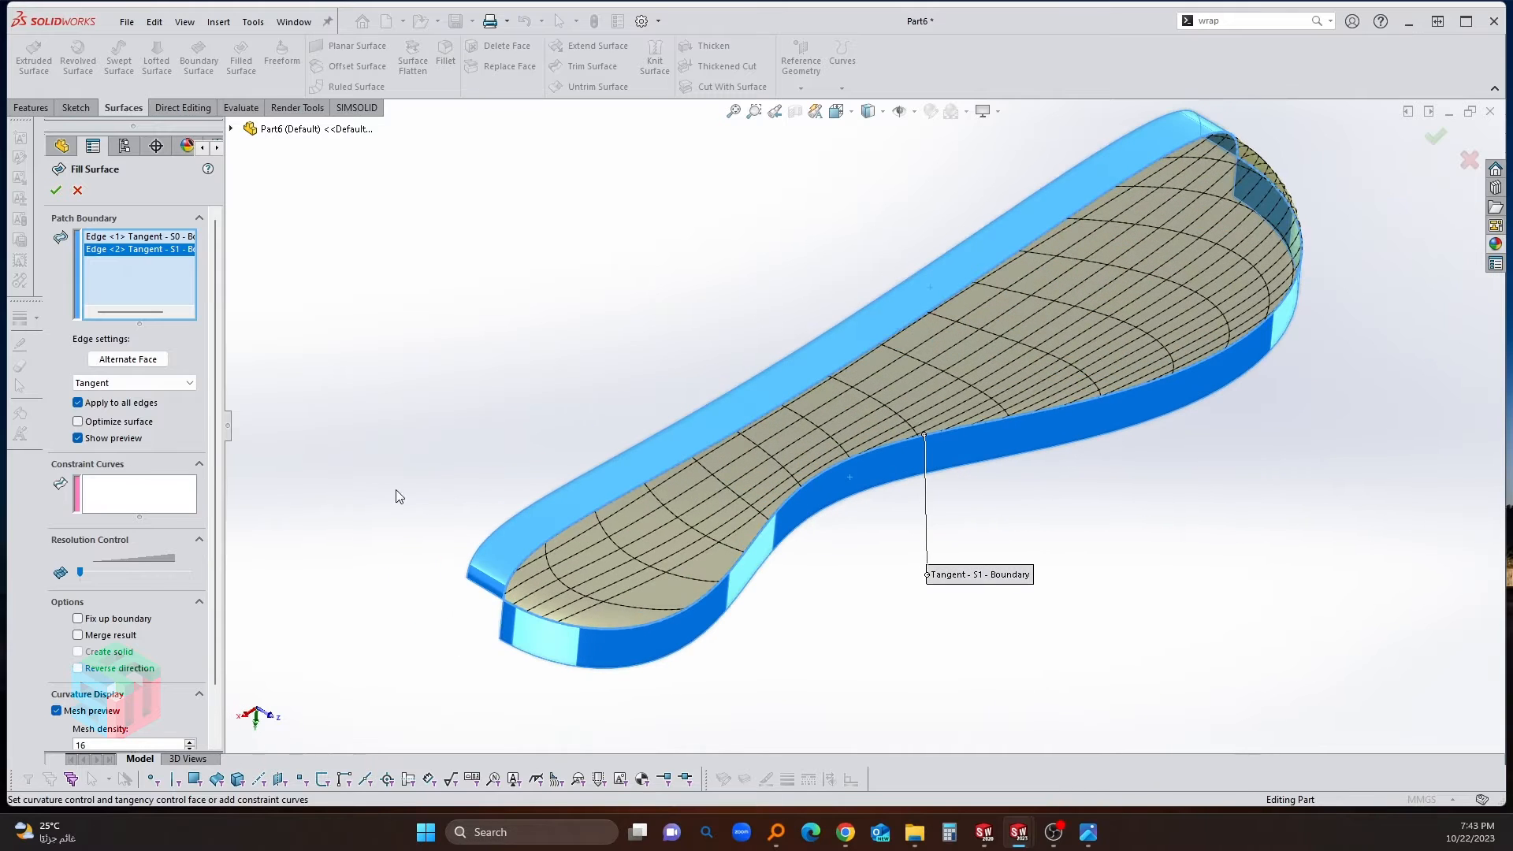
{"action": "scroll", "coordinate": [218, 575], "scroll_direction": "down", "scroll_amount": 1}
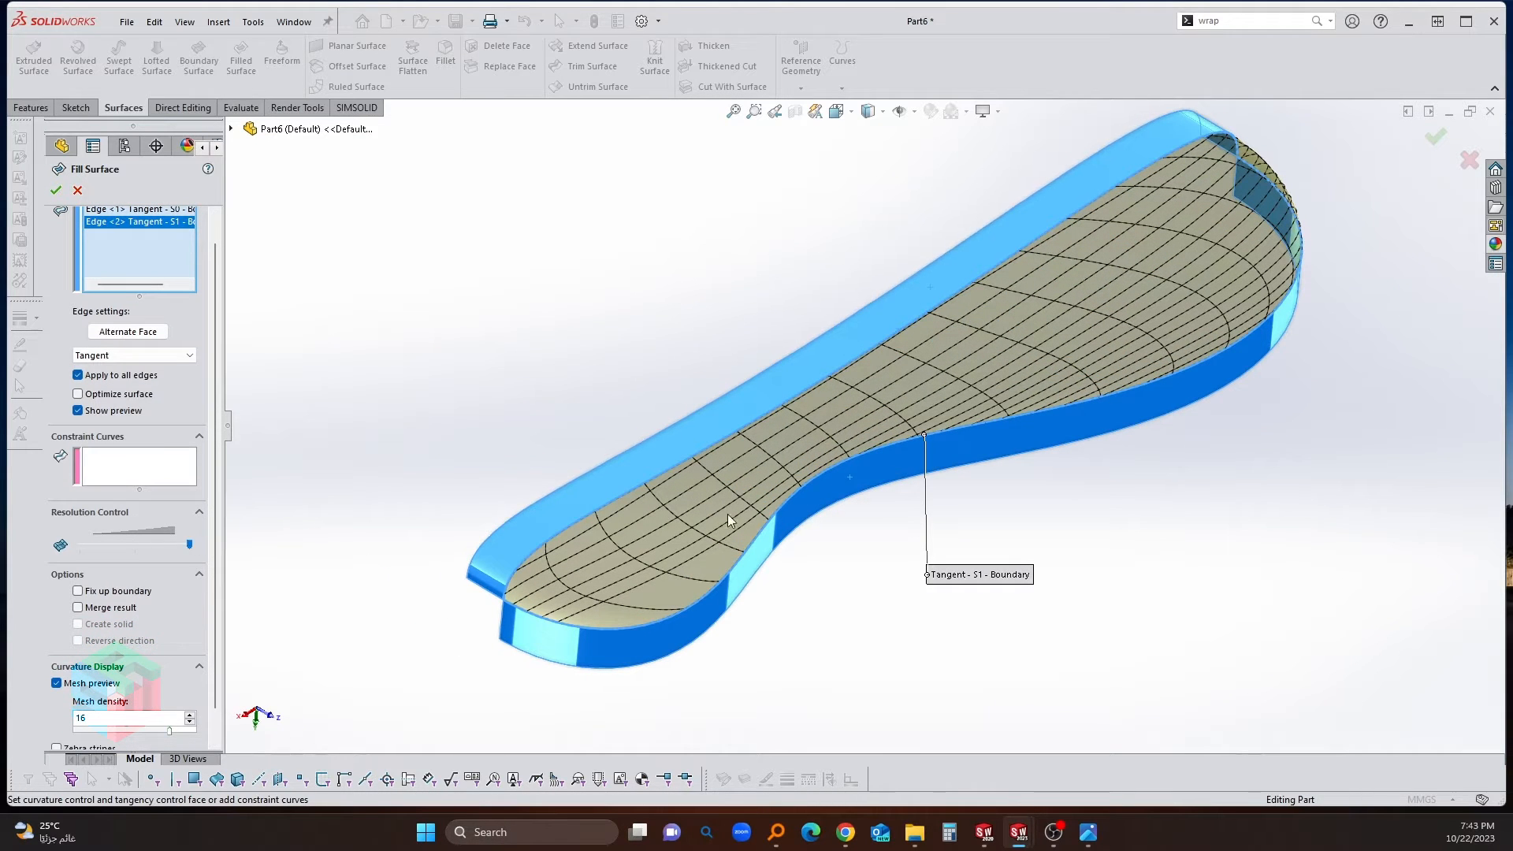
{"action": "scroll", "coordinate": [726, 514], "scroll_direction": "down", "scroll_amount": 2}
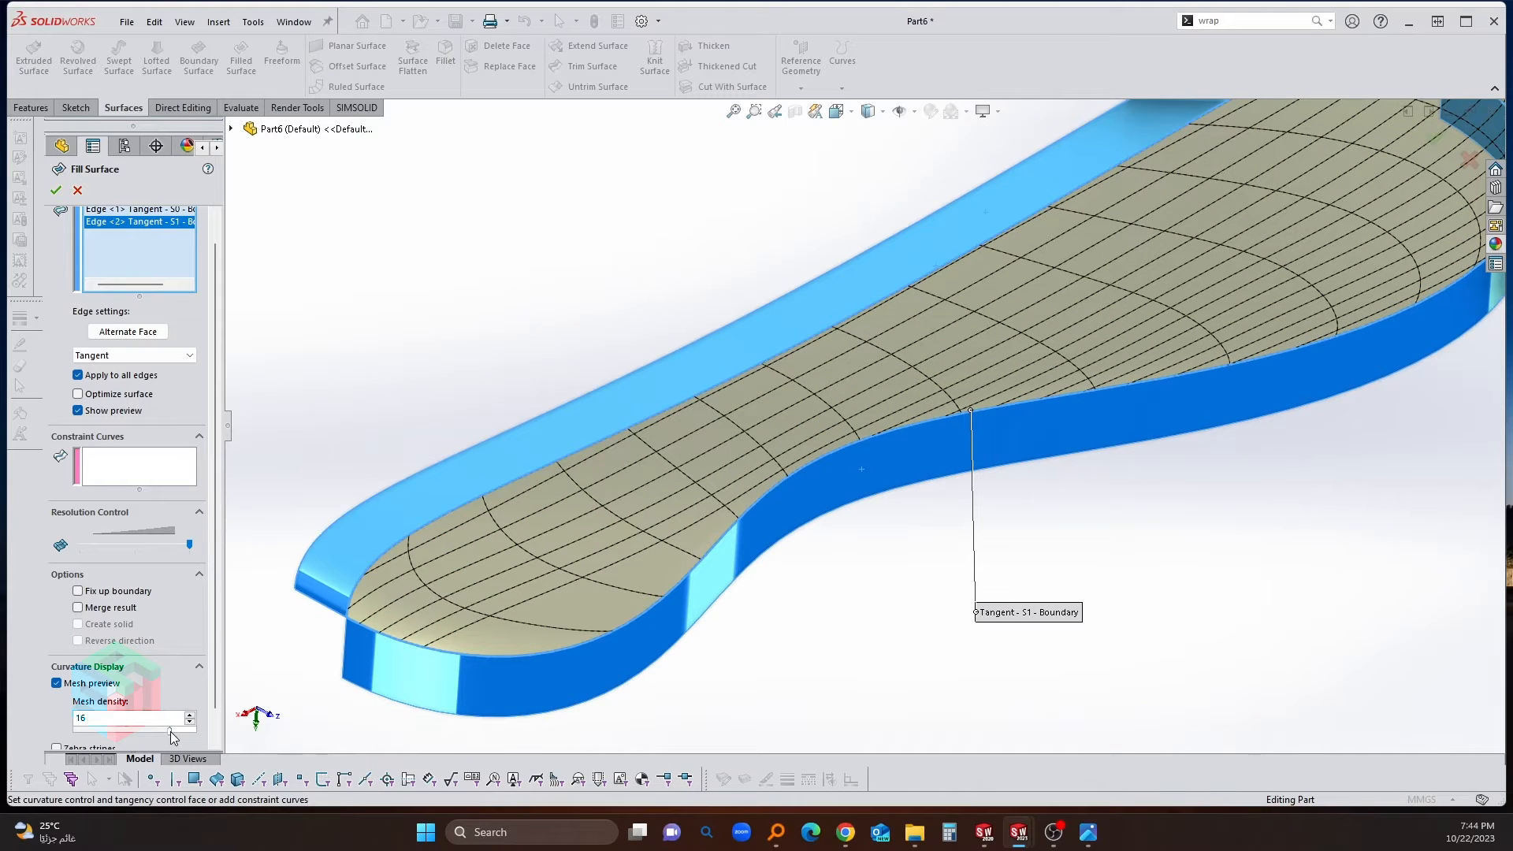
Step: Set the preview mesh density to 20 and create the filled surface with surface optimization off
{"action": "left_click_drag", "start_coordinate": [172, 732], "coordinate": [196, 730]}
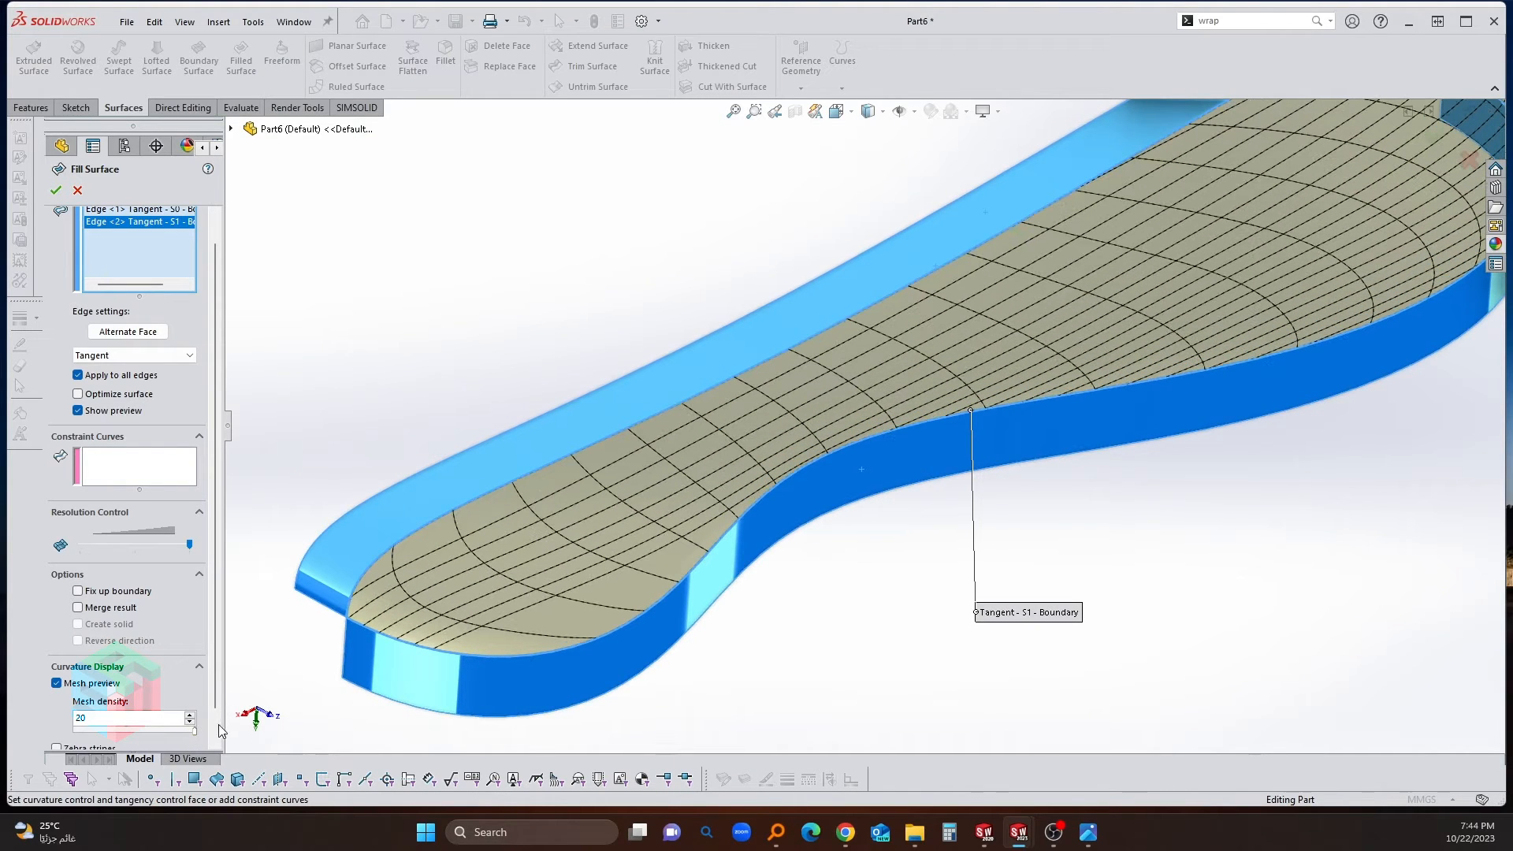
{"action": "scroll", "coordinate": [946, 330], "scroll_direction": "up", "scroll_amount": 3}
{"action": "mouse_move", "coordinate": [945, 330]}
{"action": "middle_mouse_down"}
{"action": "mouse_move", "coordinate": [862, 357]}
{"action": "mouse_move", "coordinate": [942, 283]}
{"action": "mouse_move", "coordinate": [958, 324]}
{"action": "middle_mouse_up"}
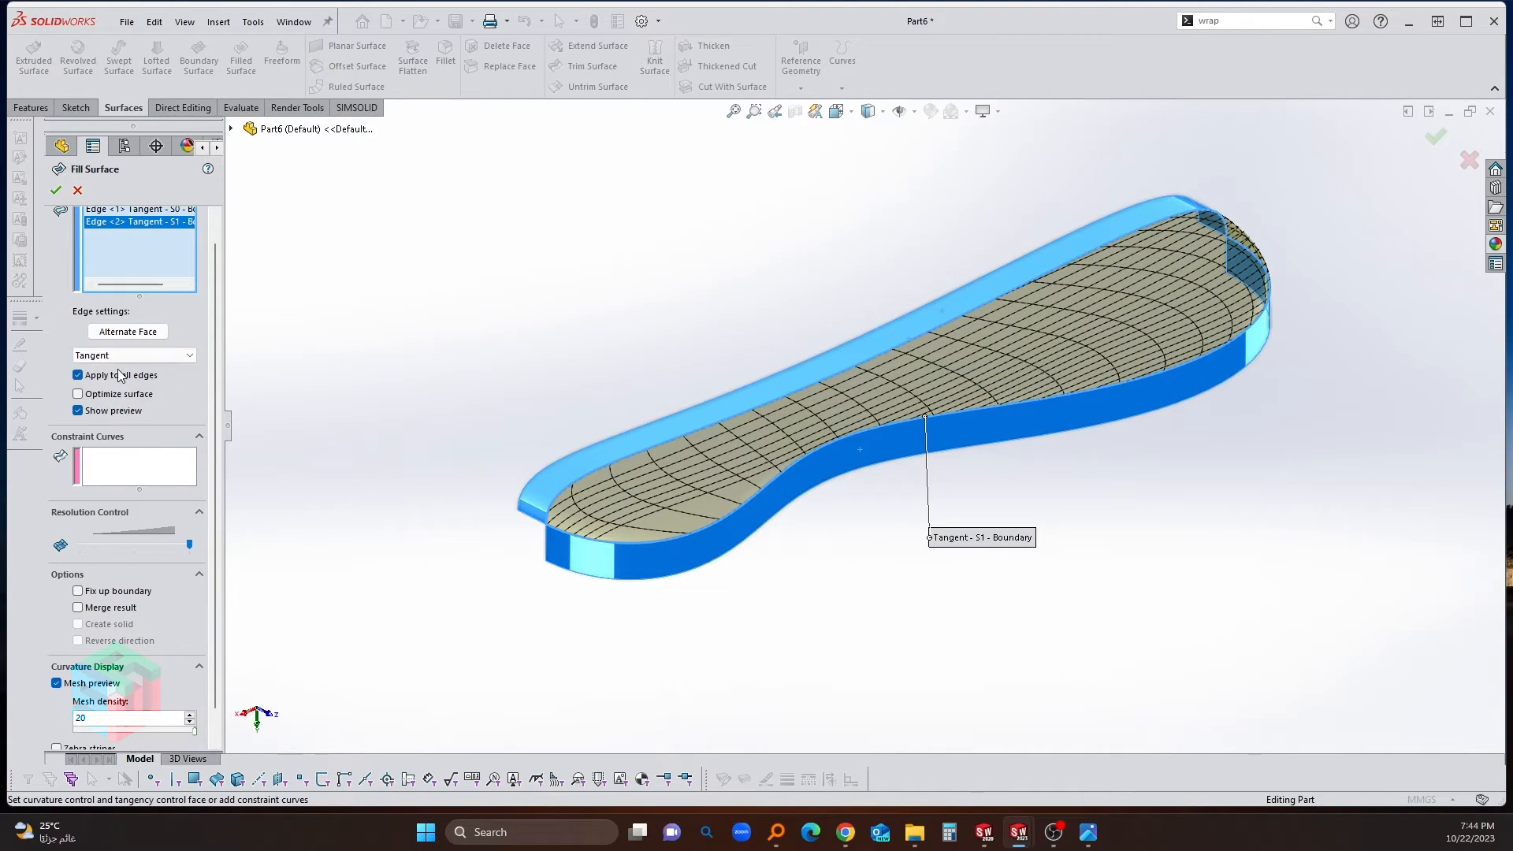
{"action": "left_click", "coordinate": [112, 395]}
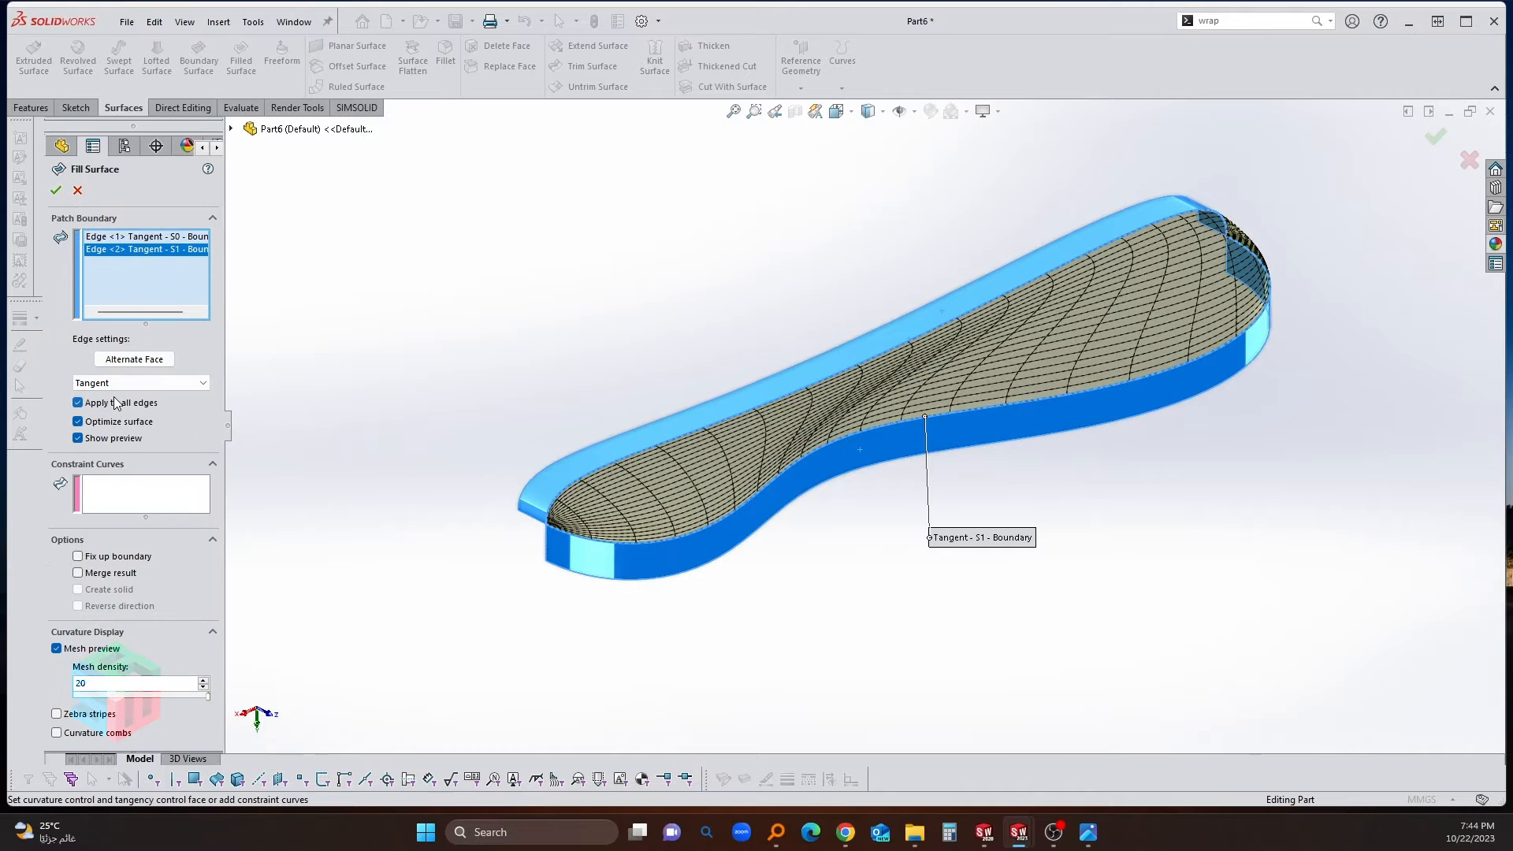
{"action": "left_click", "coordinate": [128, 422]}
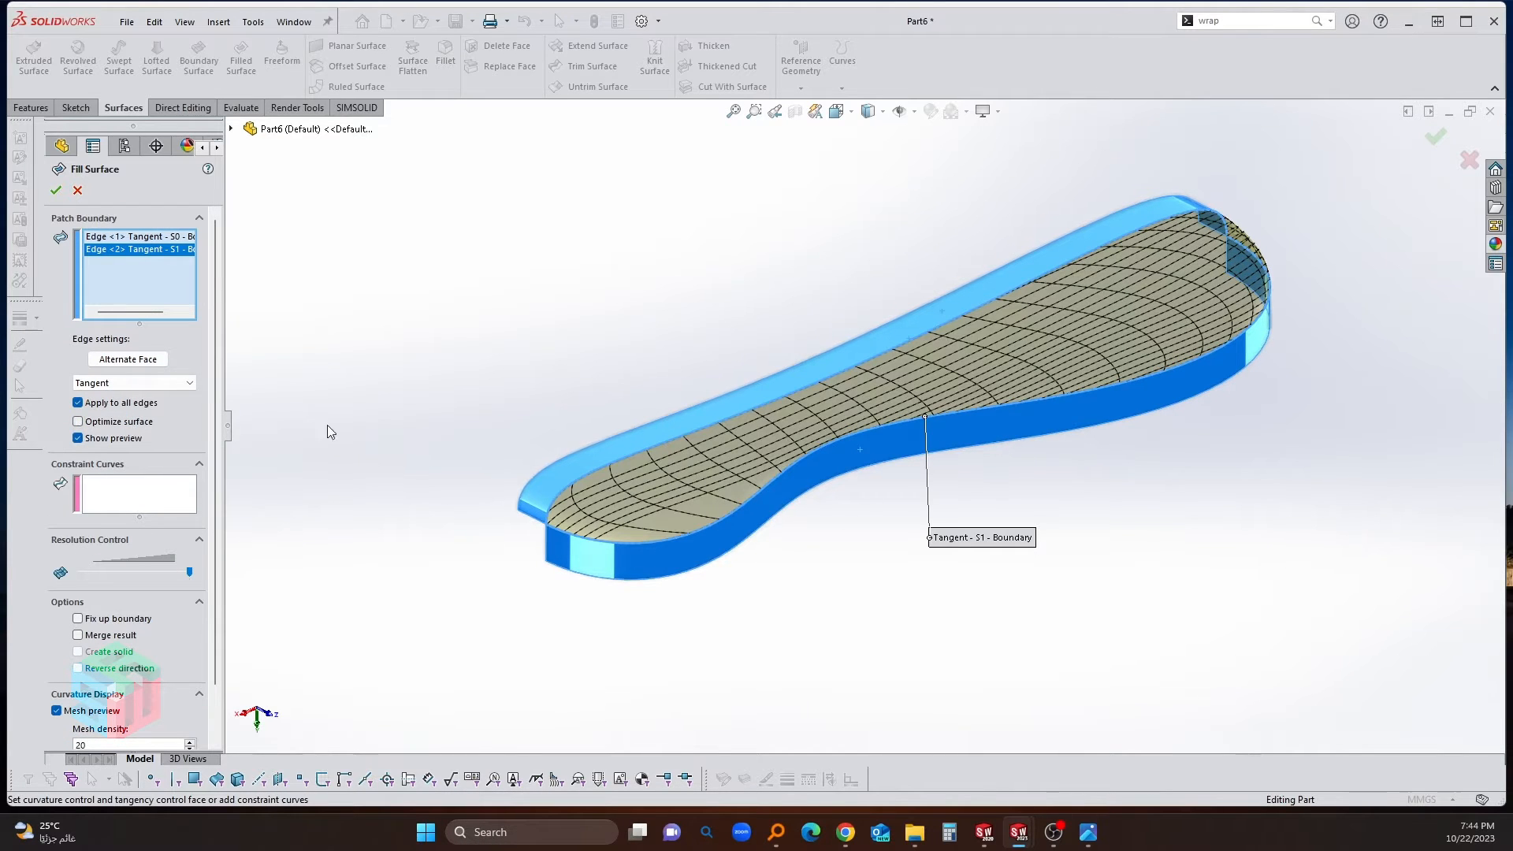
{"action": "left_click", "coordinate": [55, 192]}
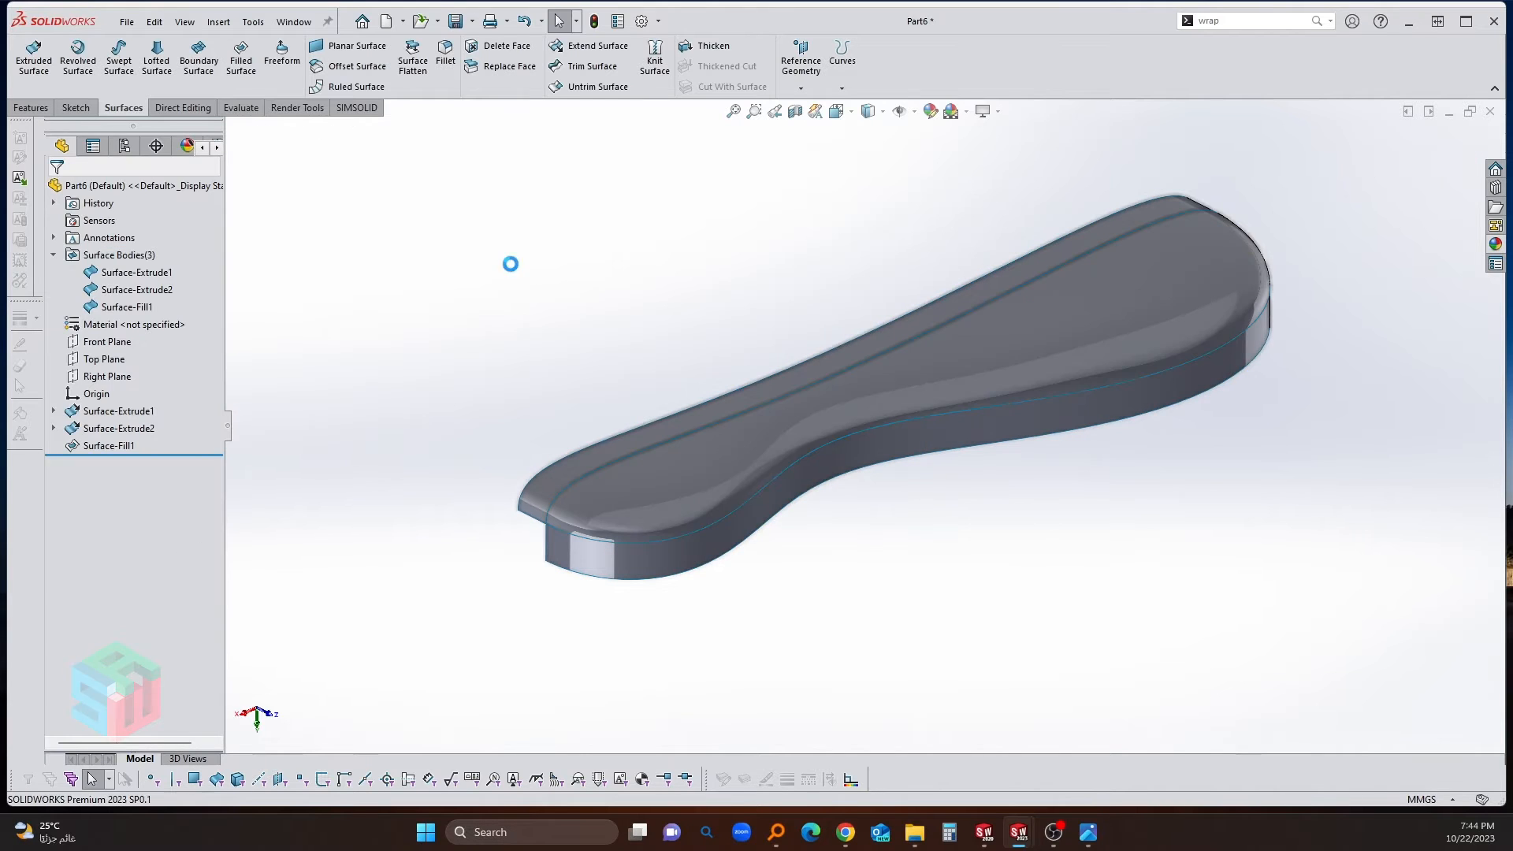
Step: Delete the two extruded surface bodies, Surface-Extrude1 and Surface-Extrude2, keeping the filled surface
{"action": "left_click", "coordinate": [137, 272]}
{"action": "left_click", "coordinate": [136, 289], "text": "ctrl"}
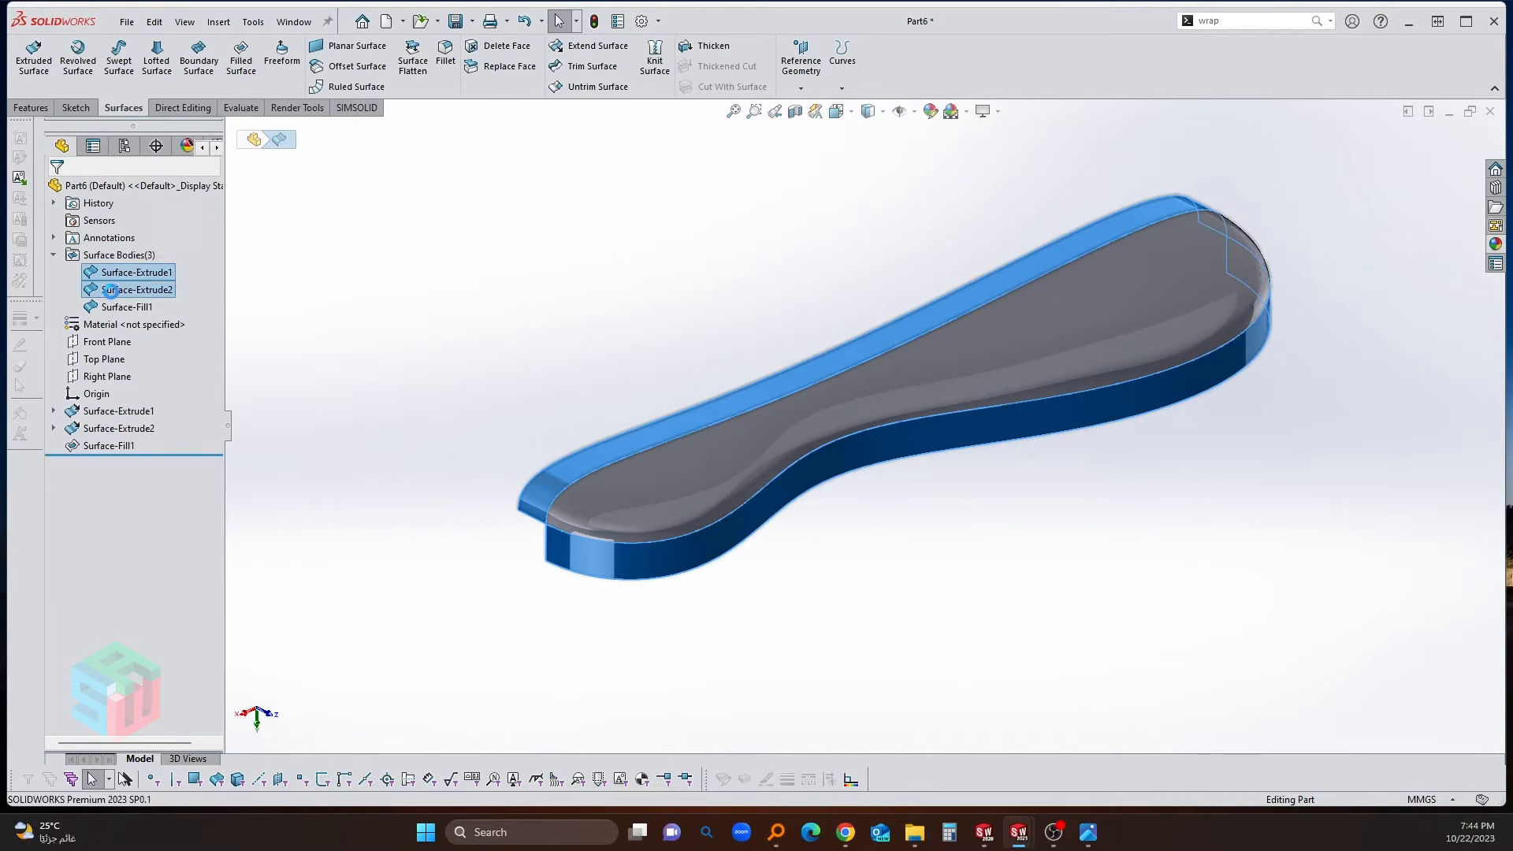
{"action": "key", "text": "Delete"}
{"action": "left_click", "coordinate": [53, 191]}
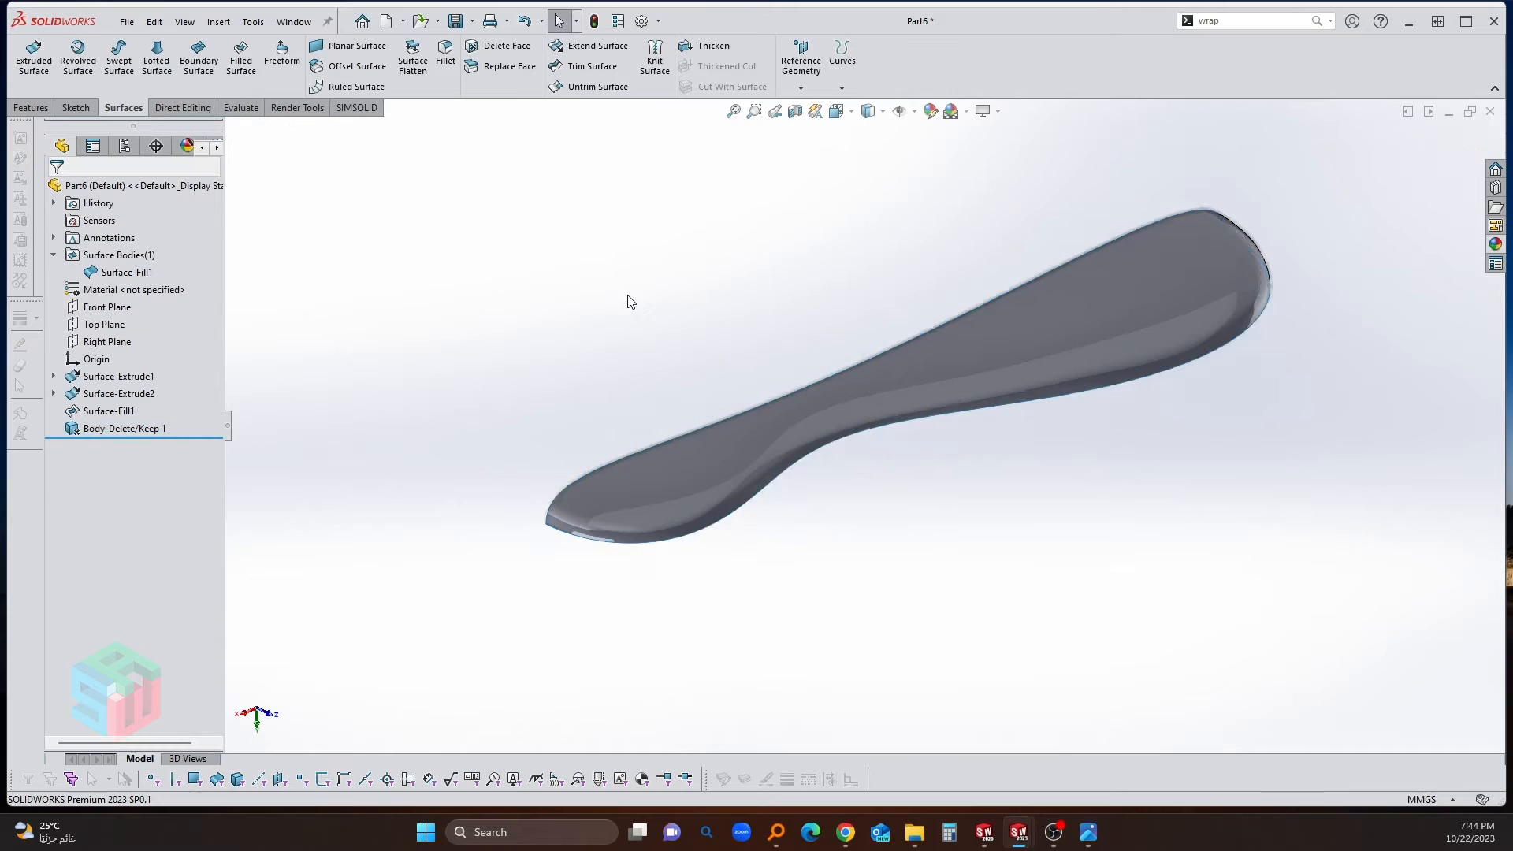
Step: Mirror the filled surface body about the Front Plane, knitting the two halves into one surface body
{"action": "left_click", "coordinate": [31, 107]}
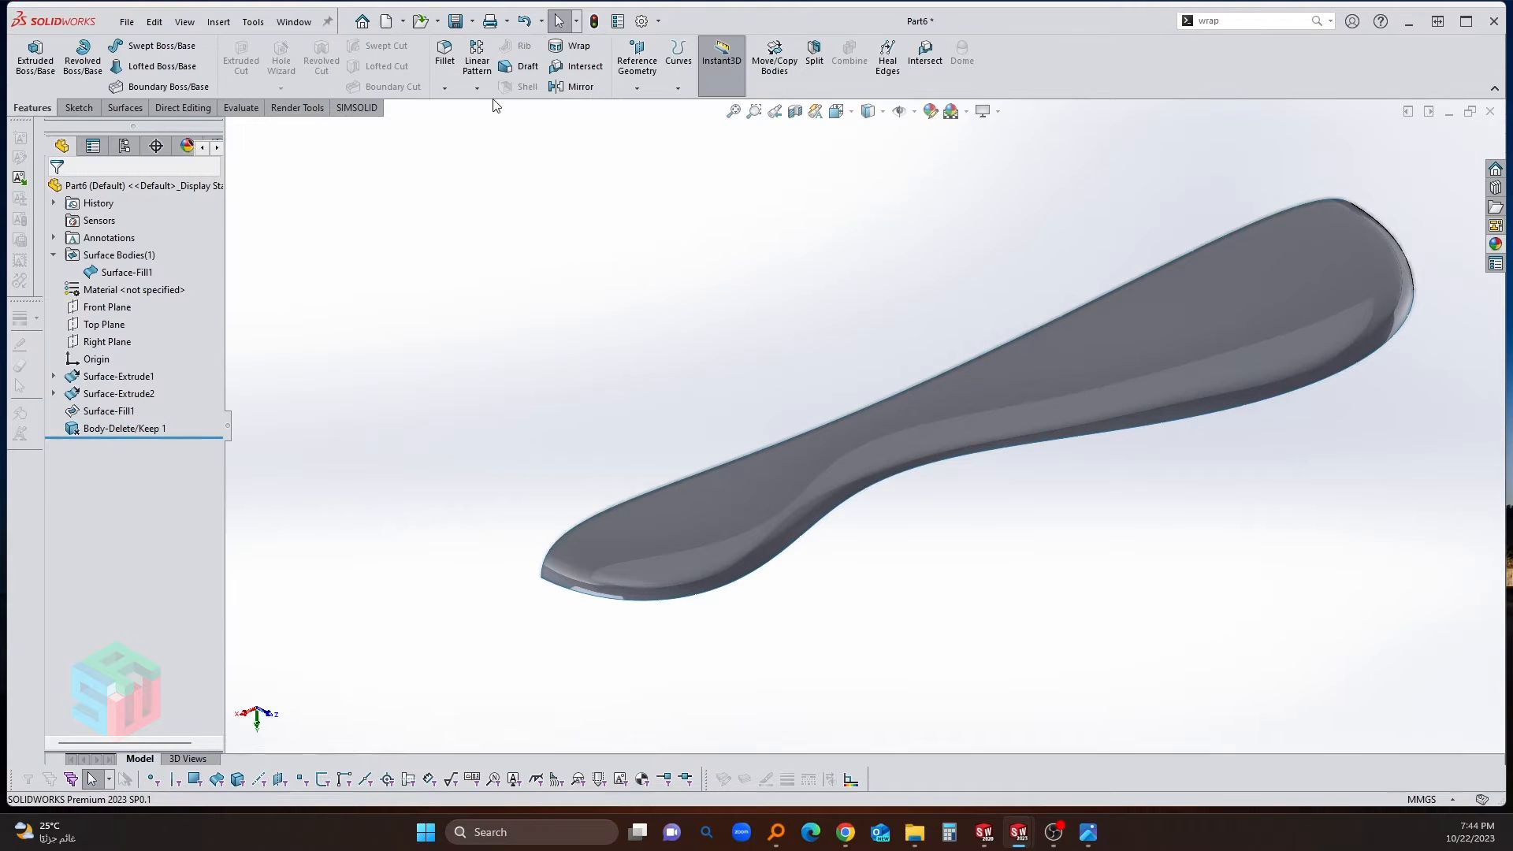
{"action": "left_click", "coordinate": [579, 87]}
{"action": "left_click", "coordinate": [231, 129]}
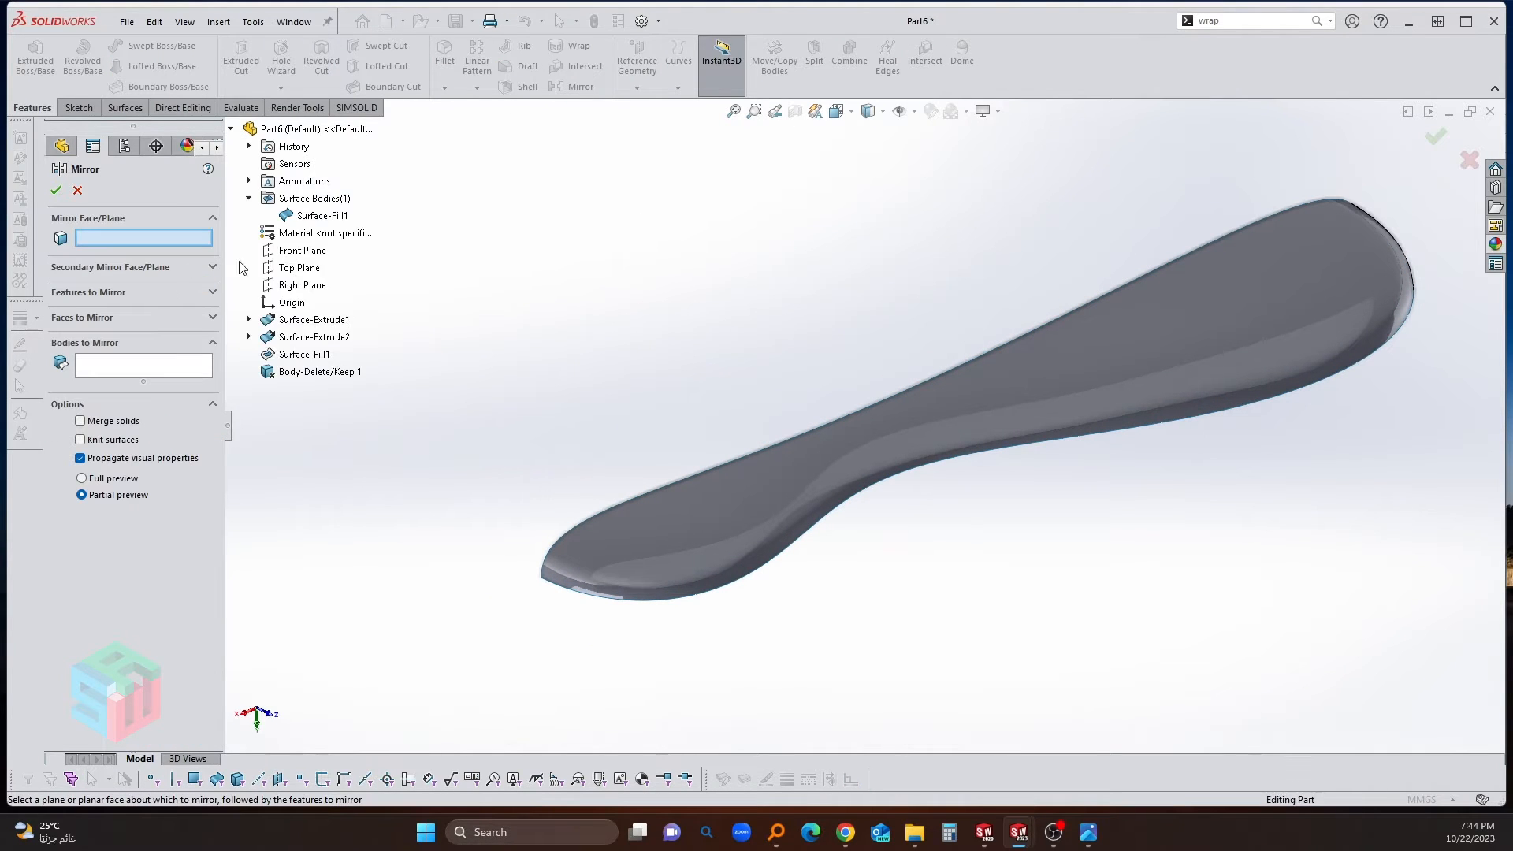
{"action": "left_click", "coordinate": [302, 249]}
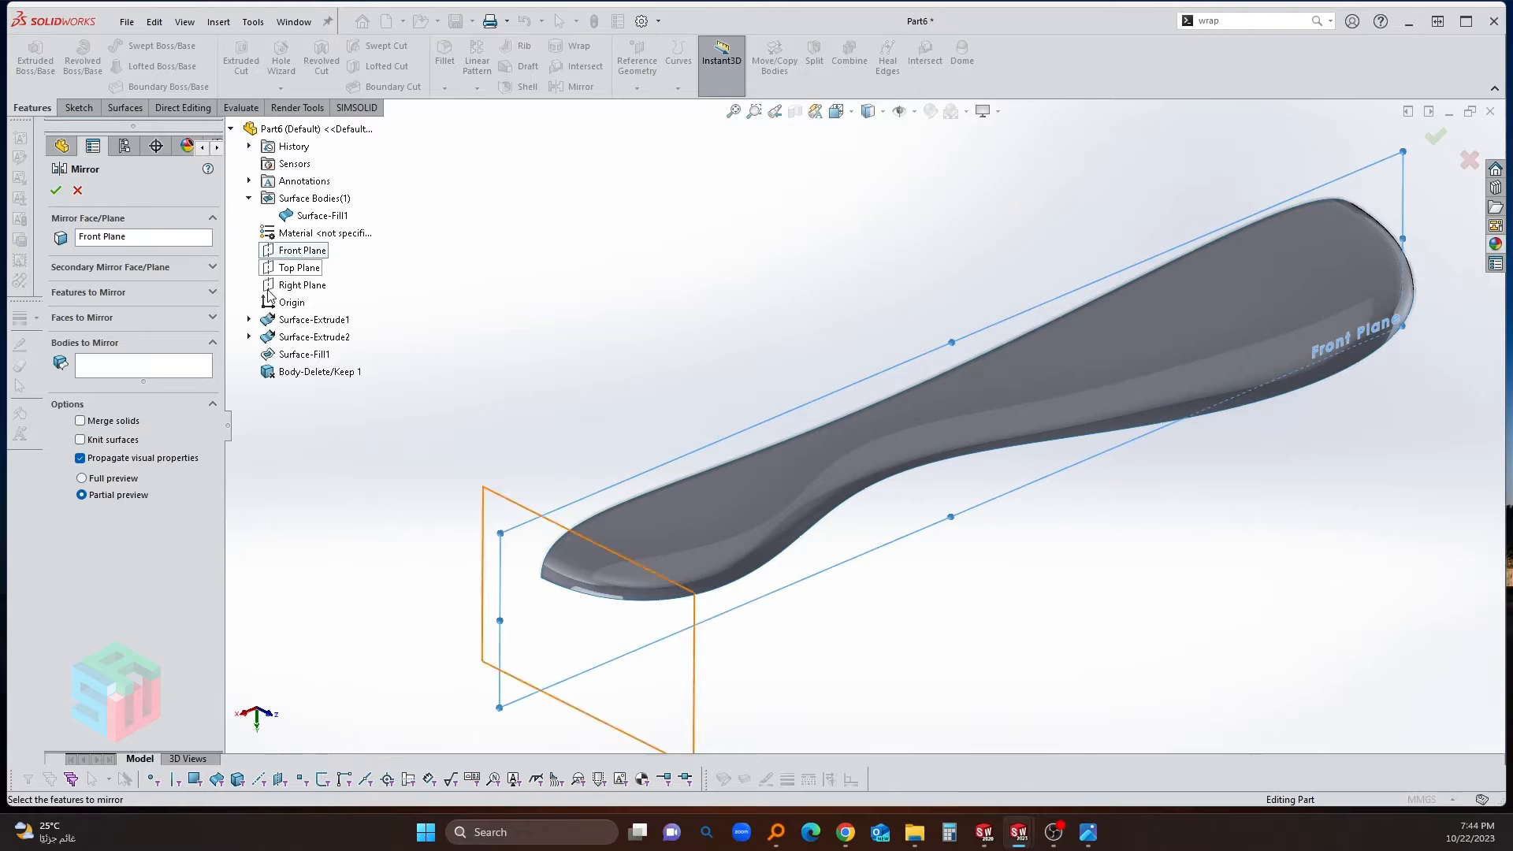
{"action": "left_click", "coordinate": [141, 375]}
{"action": "left_click", "coordinate": [588, 514]}
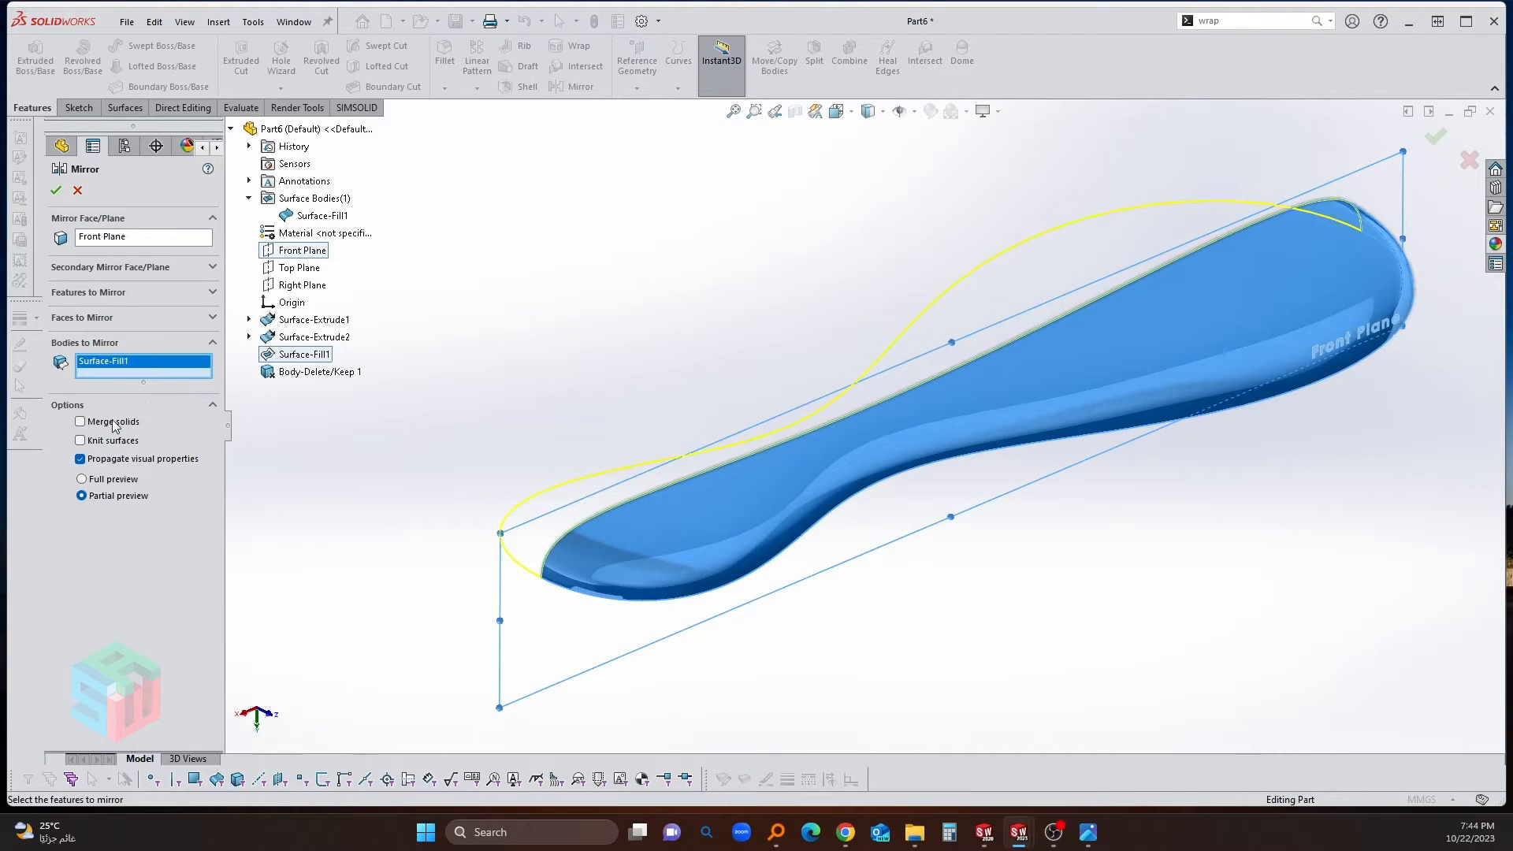
{"action": "left_click", "coordinate": [55, 190]}
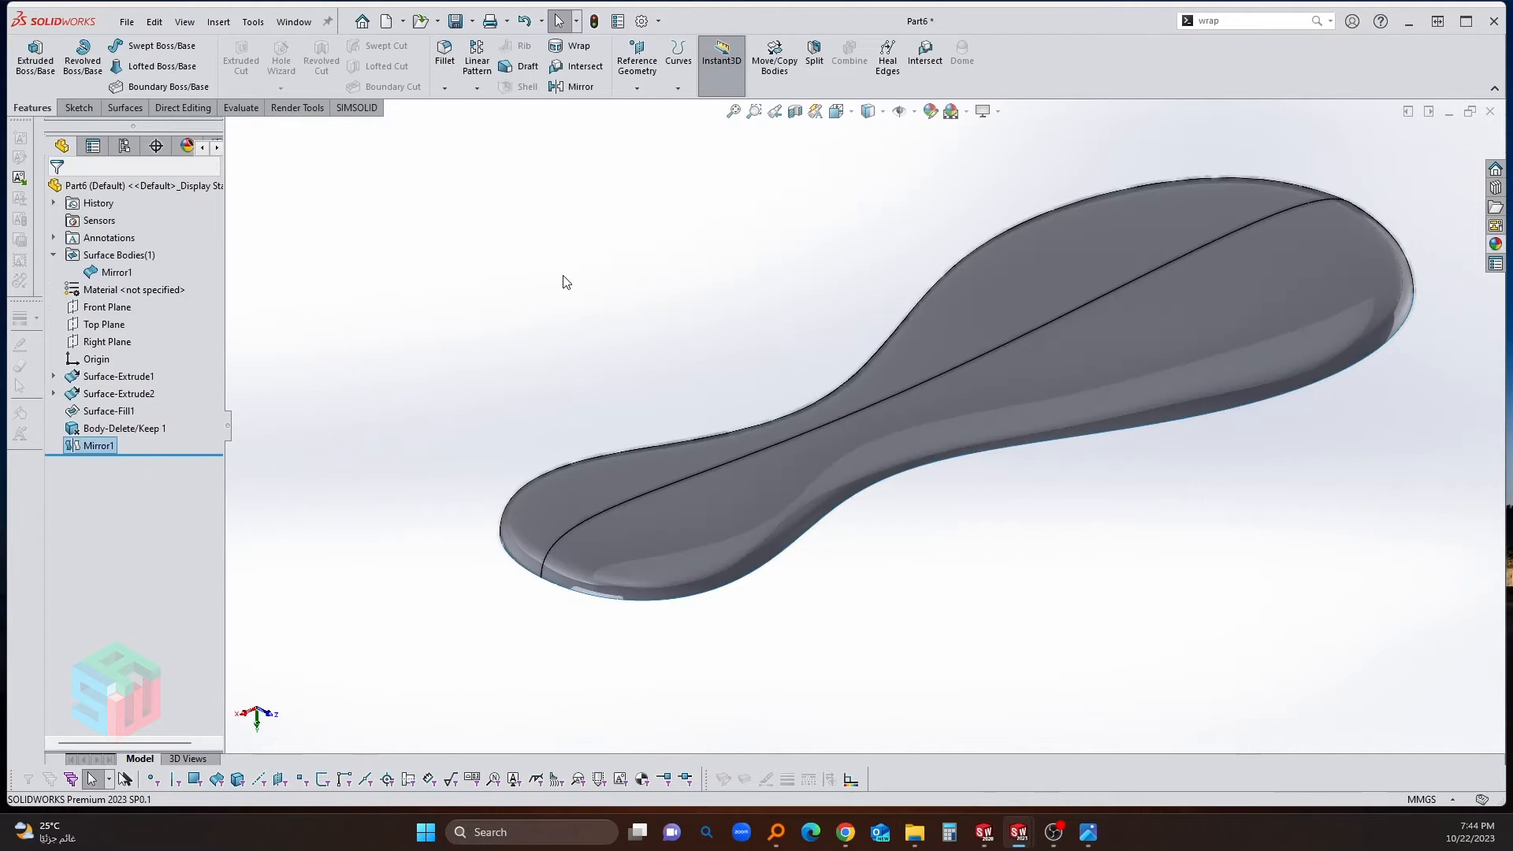
Step: Mirror the Mirror1 surface body about the Top Plane, knitting the result into one closed surface body
{"action": "left_click", "coordinate": [569, 87]}
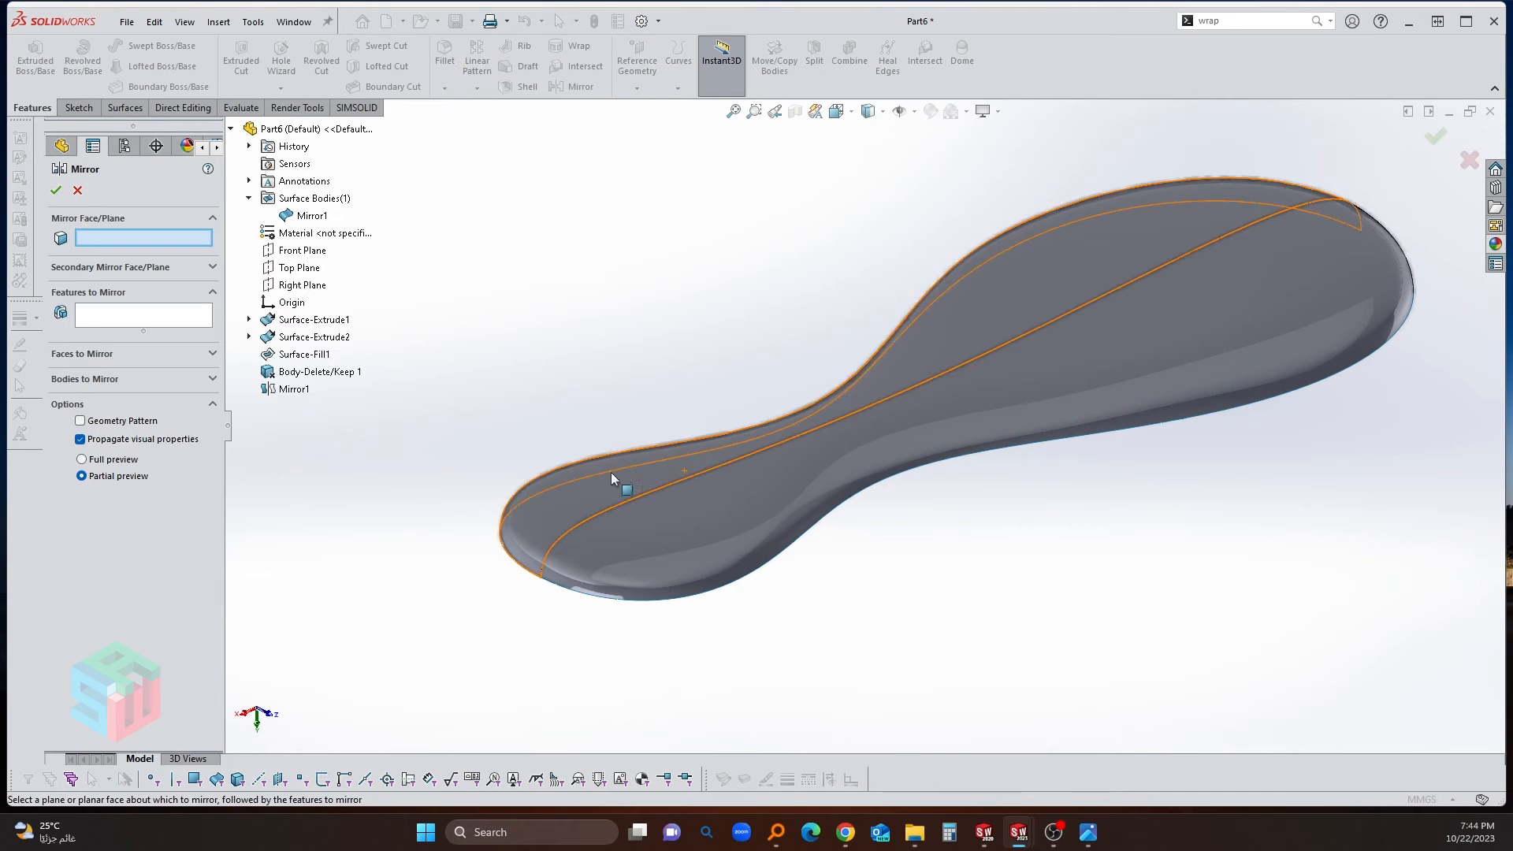
{"action": "left_click", "coordinate": [299, 268]}
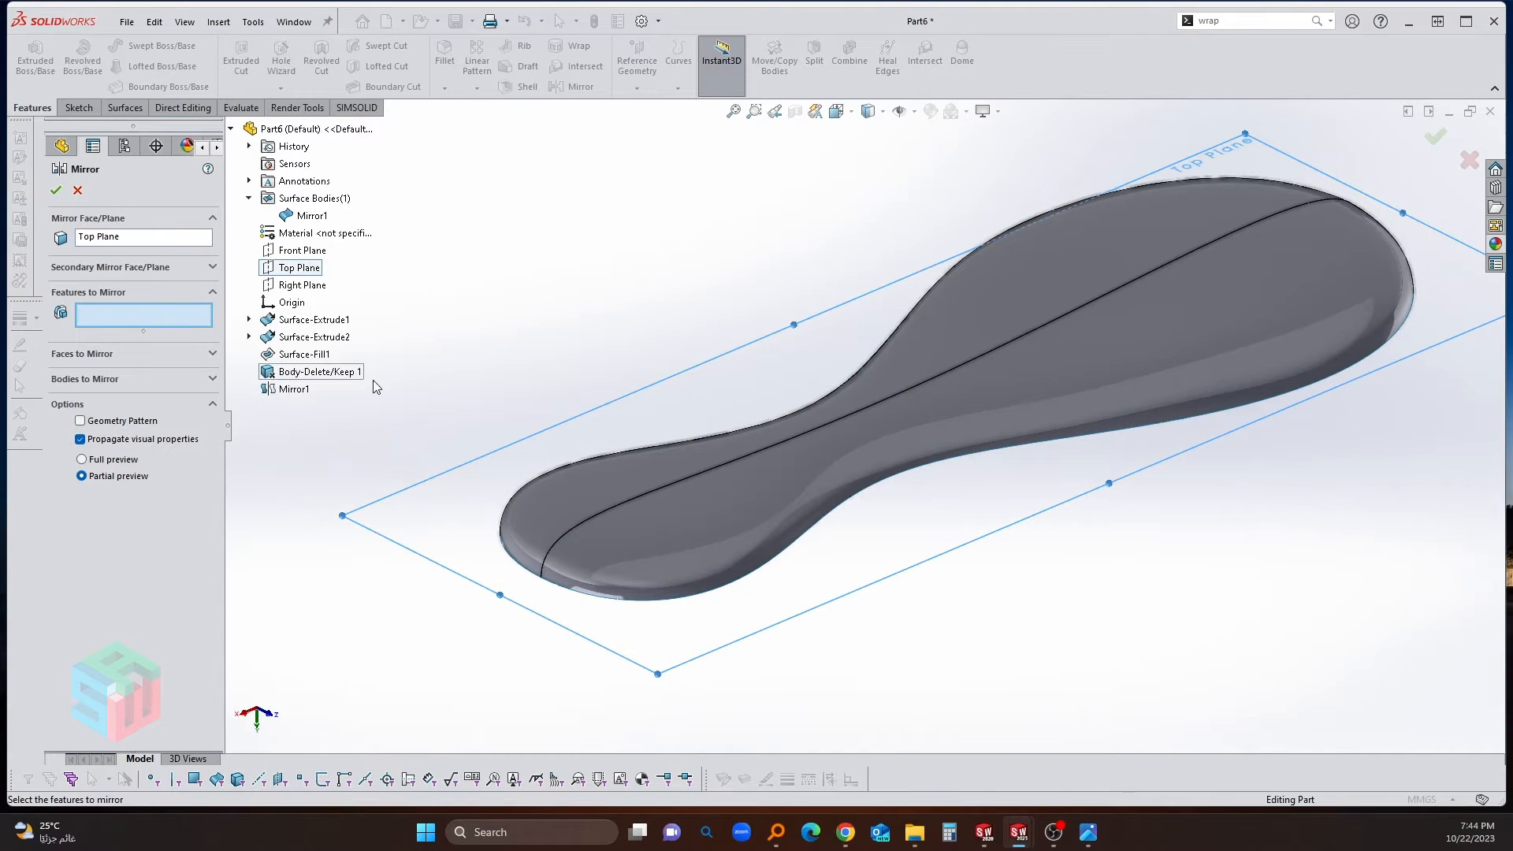
{"action": "left_click", "coordinate": [126, 374]}
{"action": "left_click", "coordinate": [674, 476]}
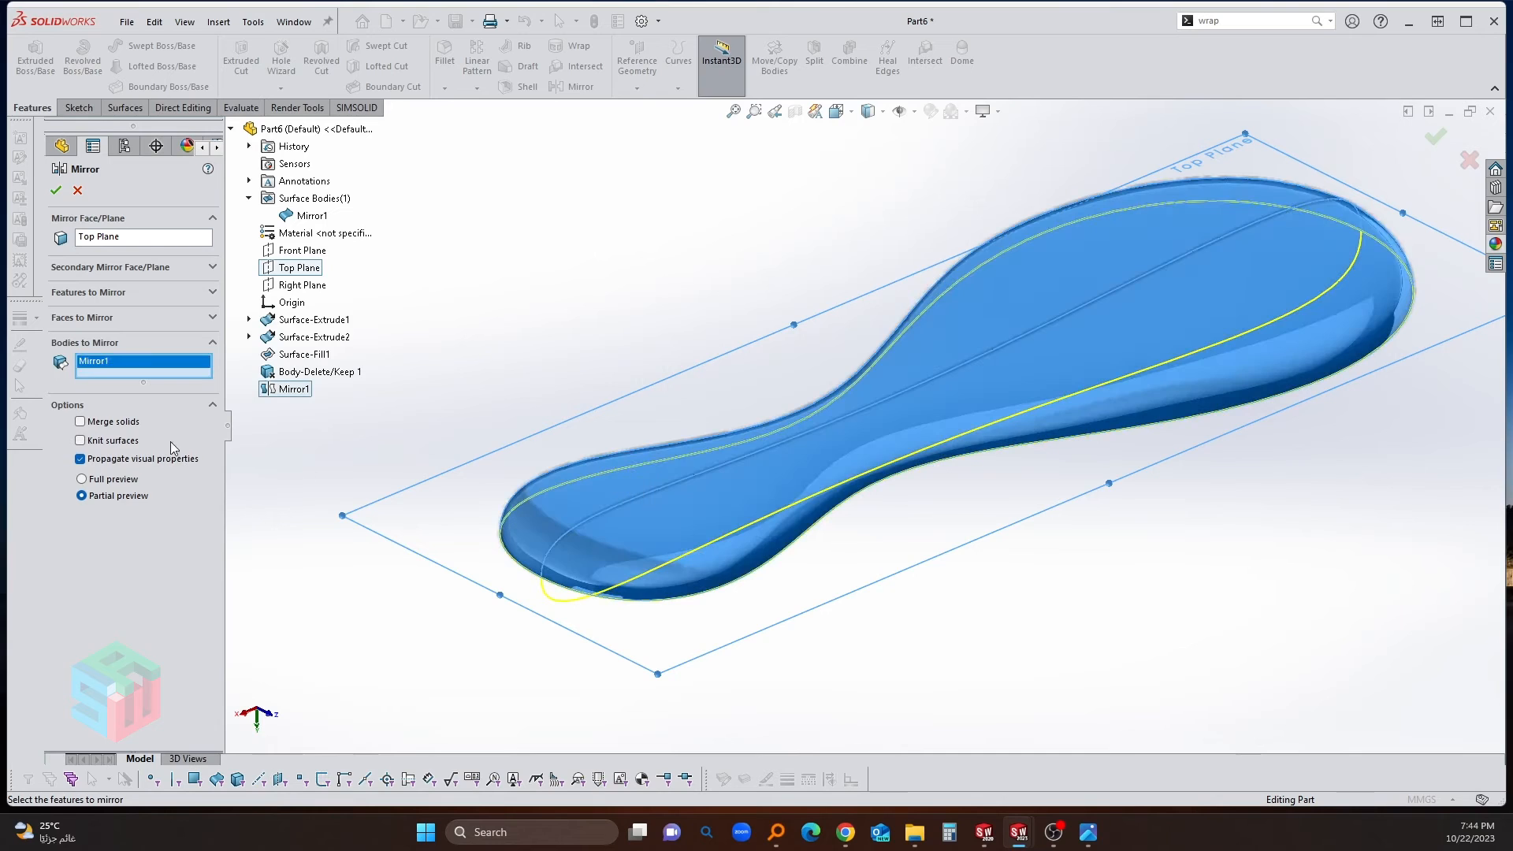
{"action": "left_click", "coordinate": [56, 191]}
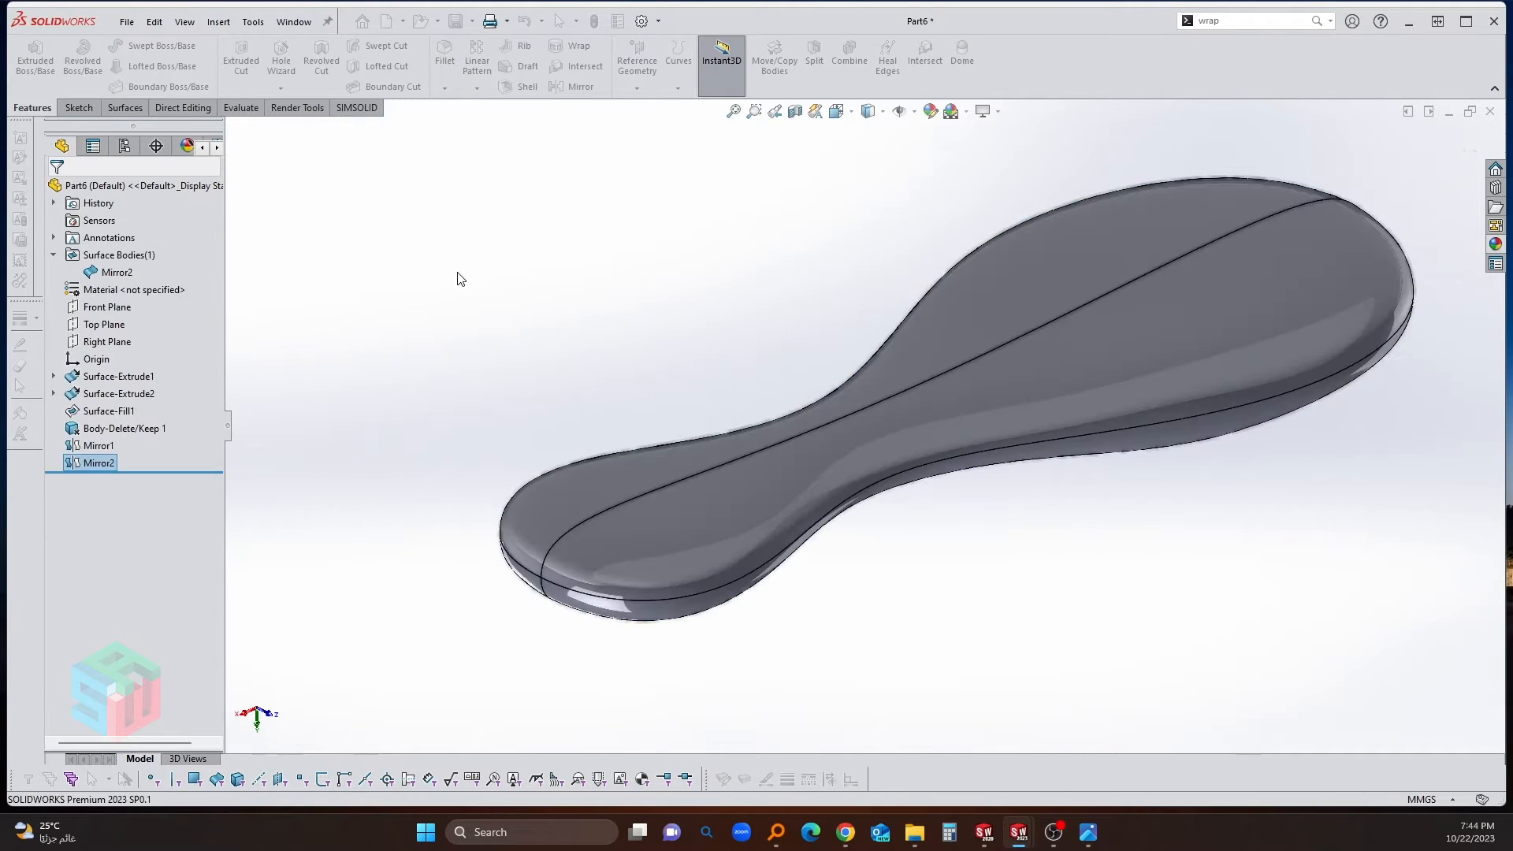
Step: Thicken the Mirror2 surface body with the option to create a solid from its enclosed volume
{"action": "left_click", "coordinate": [141, 274]}
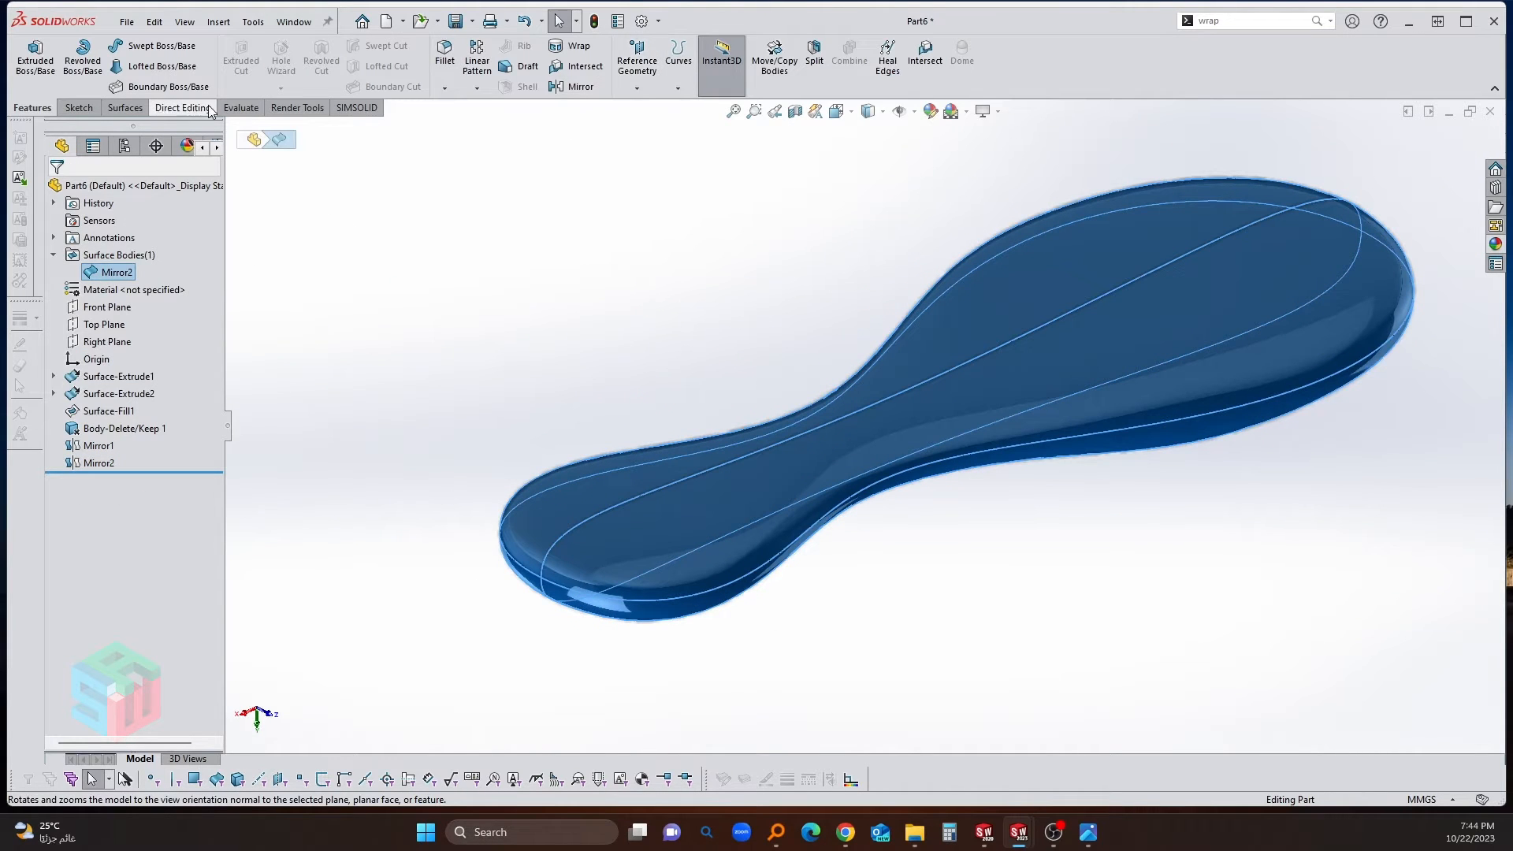
{"action": "left_click", "coordinate": [124, 107]}
{"action": "left_click", "coordinate": [703, 46]}
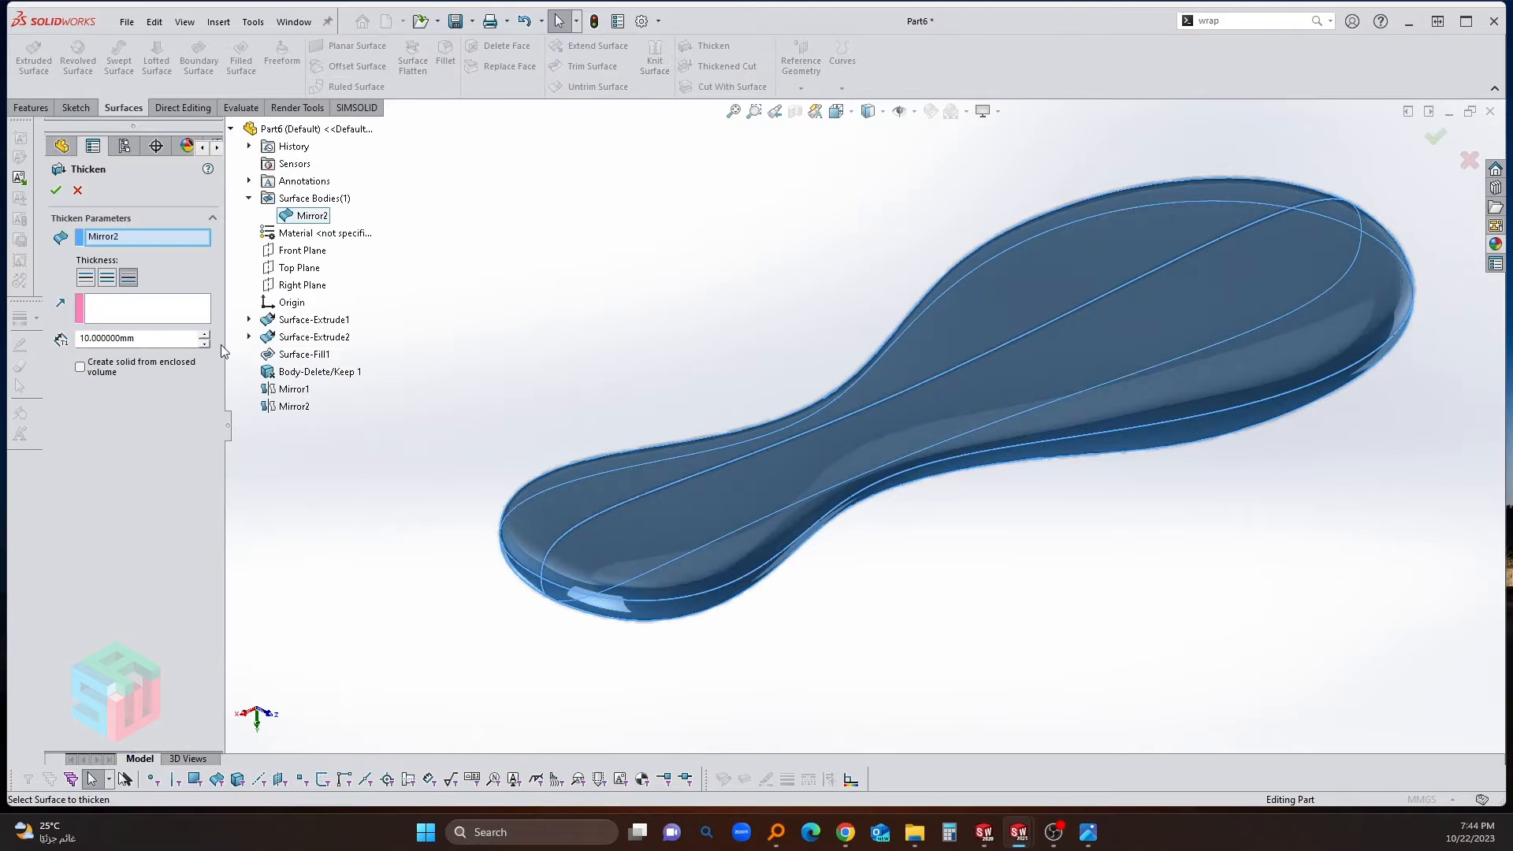
{"action": "left_click", "coordinate": [120, 363]}
{"action": "left_click", "coordinate": [56, 191]}
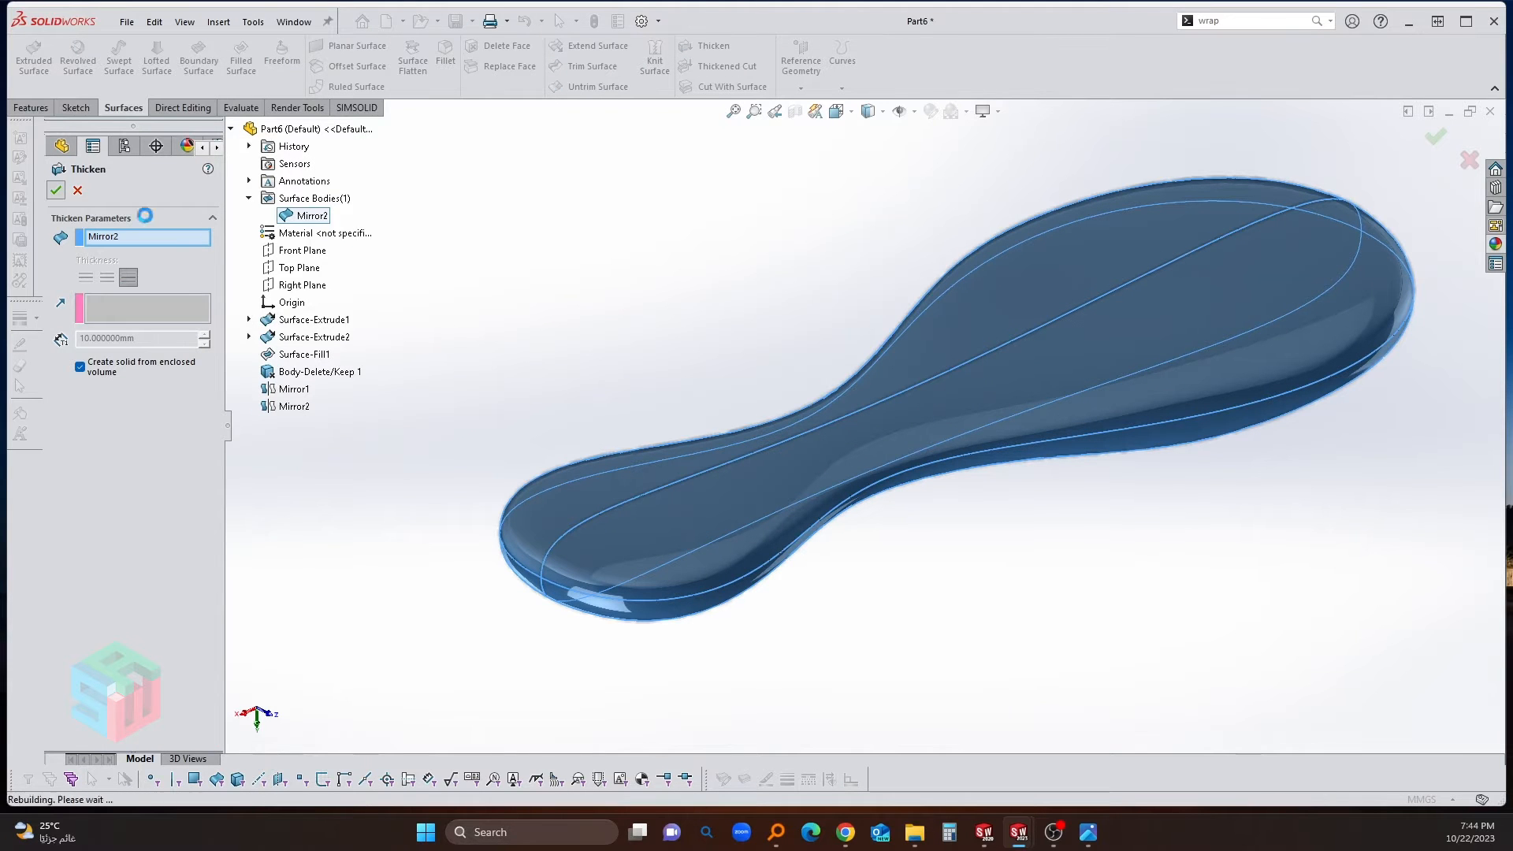
Step: Sketch a horizontal line about 77 mm long on the Top Plane, along the body's centre line from near its wide end
{"action": "middle_click_drag", "start_coordinate": [1045, 369], "coordinate": [1222, 381]}
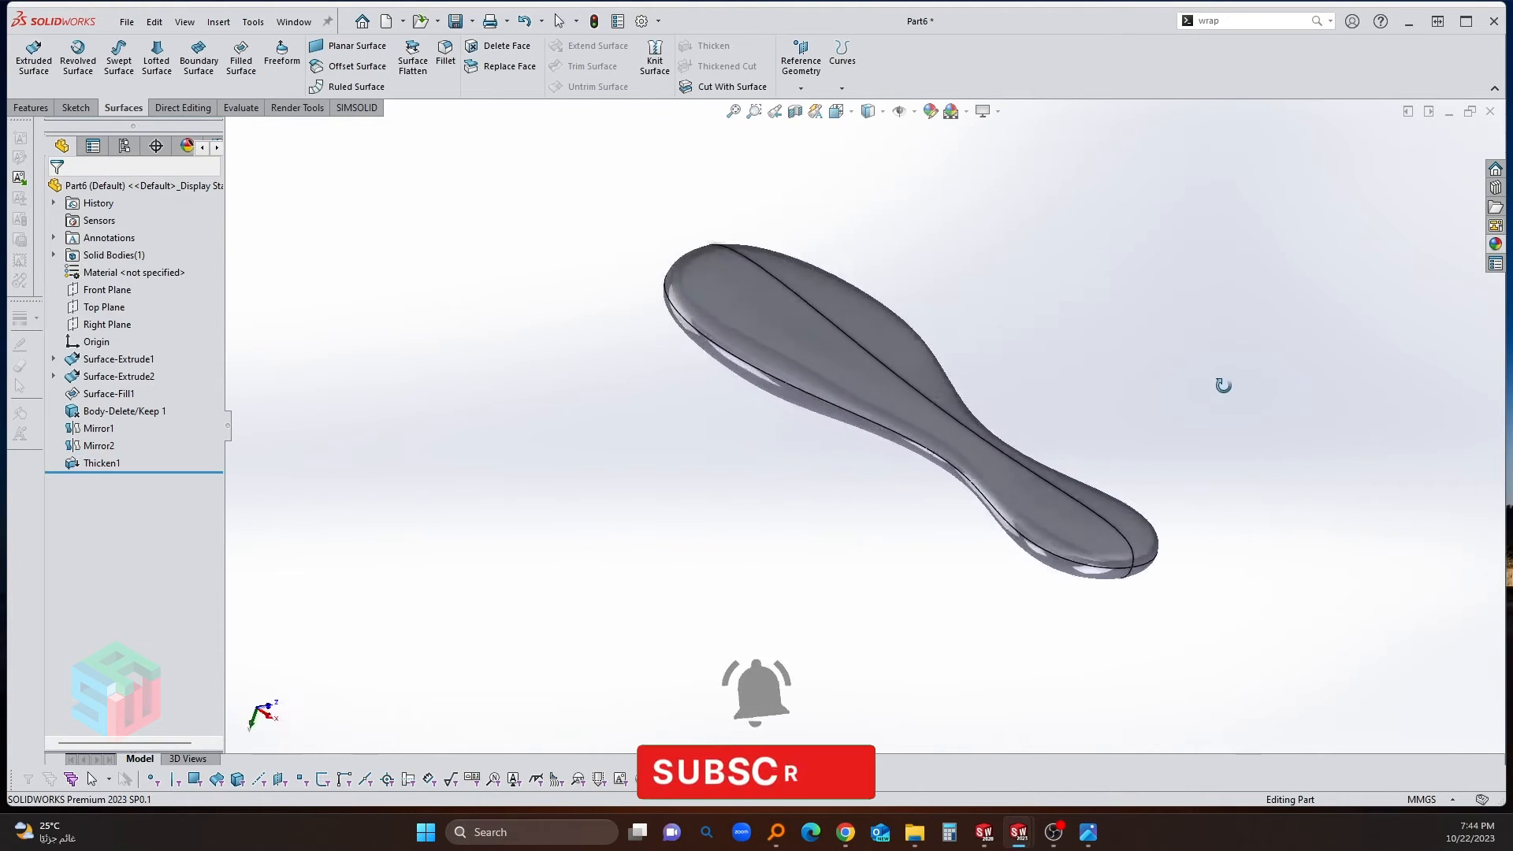
{"action": "left_click", "coordinate": [93, 308]}
{"action": "left_click", "coordinate": [102, 280]}
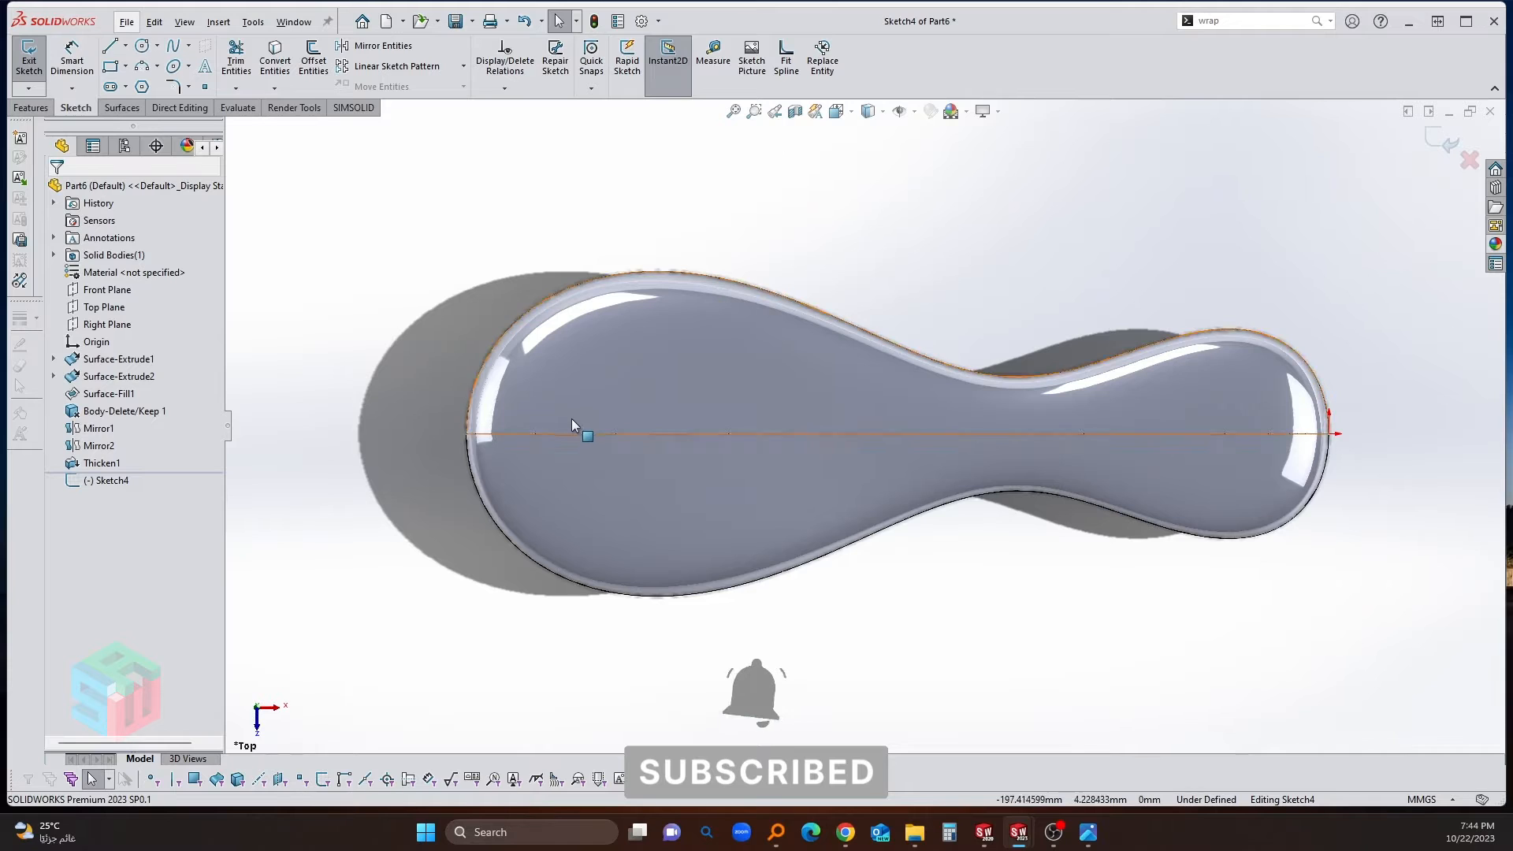
{"action": "key", "text": "l"}
{"action": "left_click", "coordinate": [520, 434]}
{"action": "left_click", "coordinate": [824, 434]}
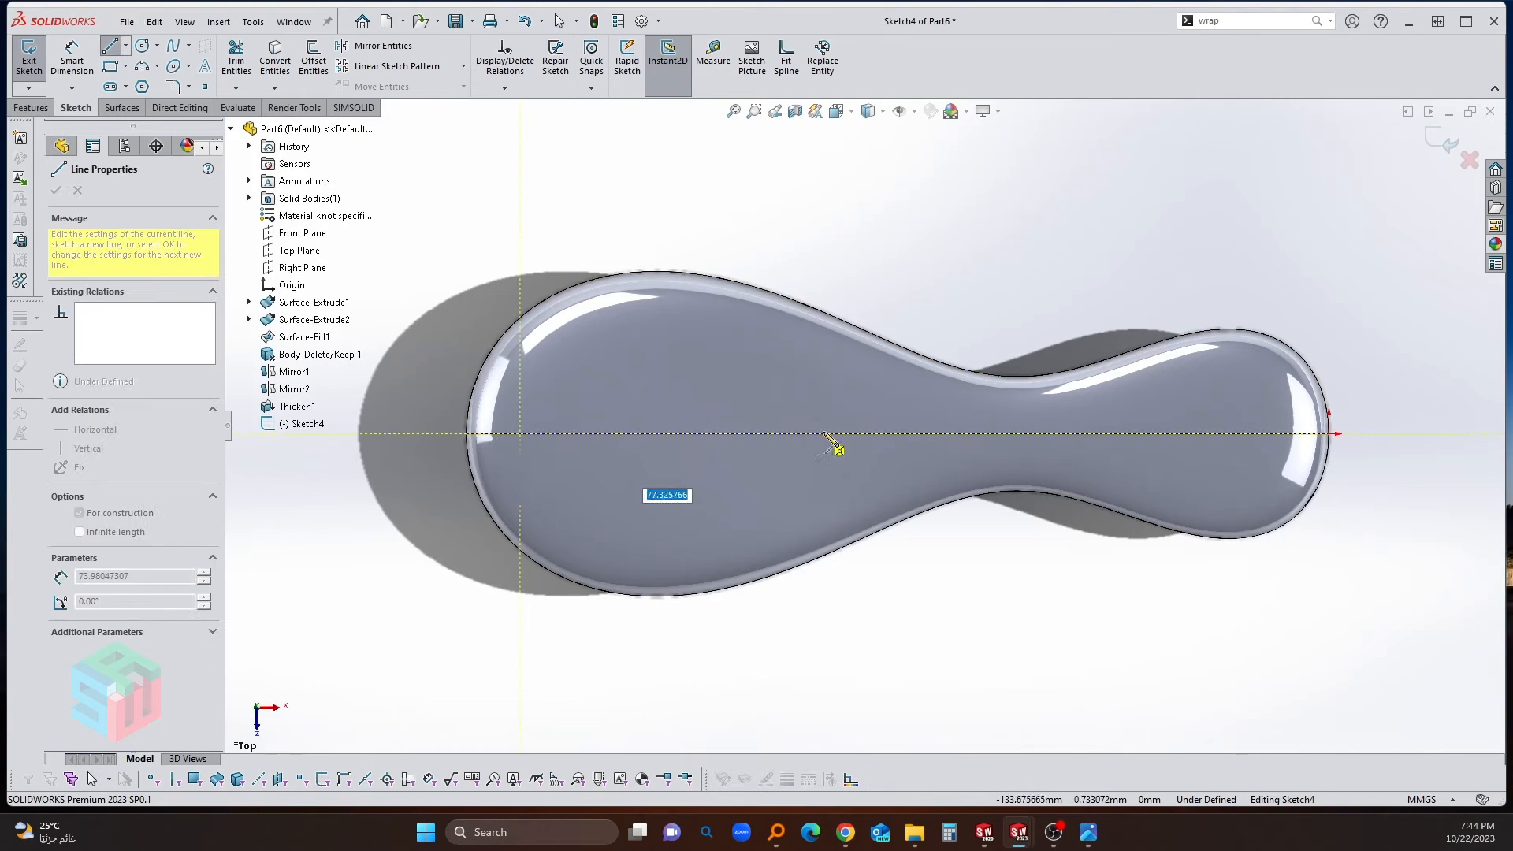
{"action": "key", "text": "Escape"}
Step: Dimension the line's outer endpoint 7 mm from the tip of the body's wide end
{"action": "key", "text": "d"}
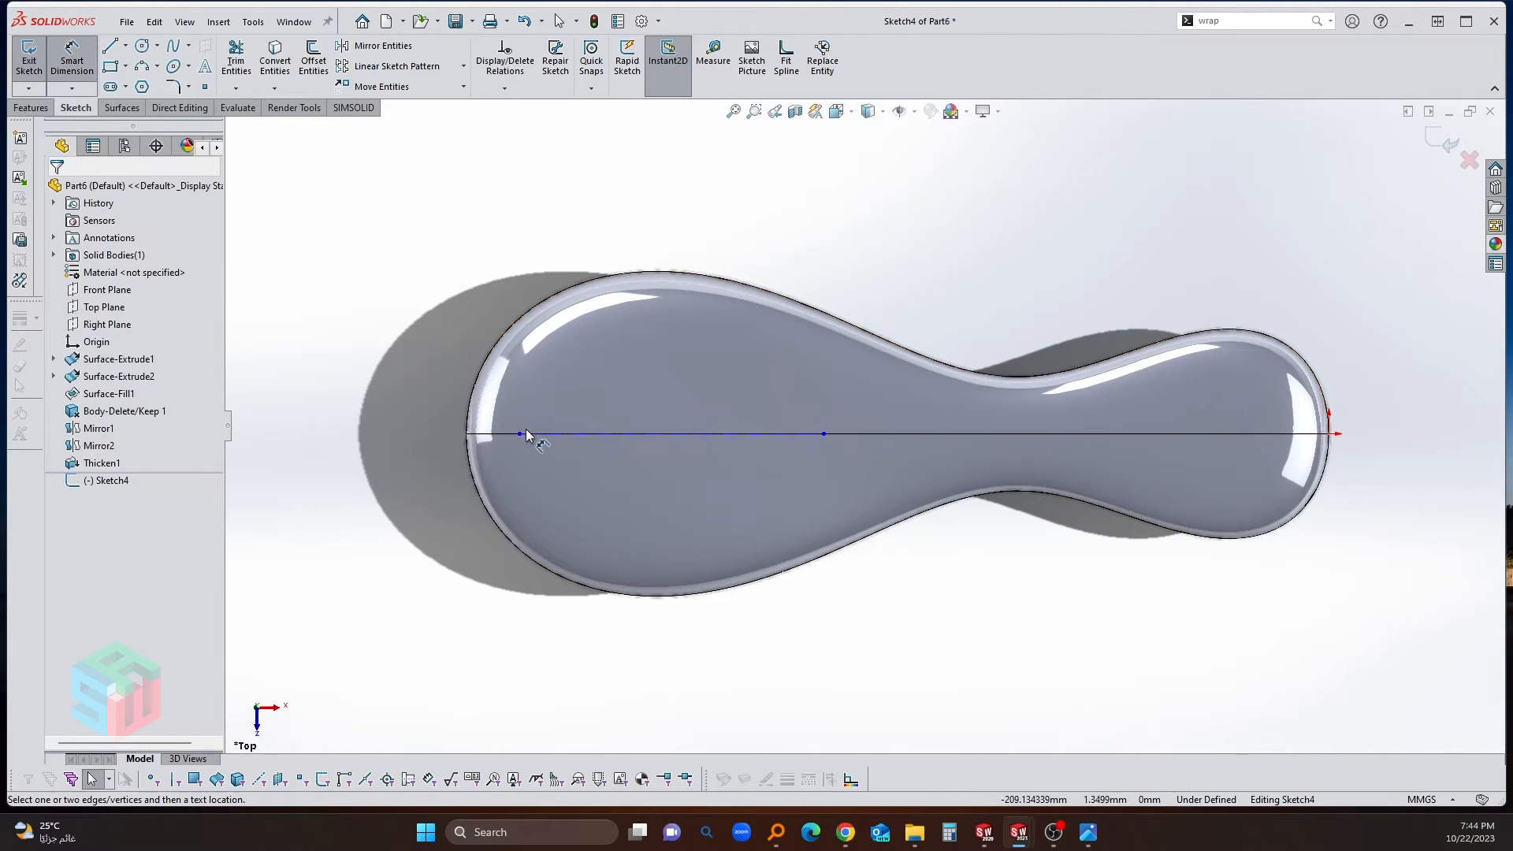
{"action": "left_click", "coordinate": [520, 433]}
{"action": "left_click", "coordinate": [469, 437]}
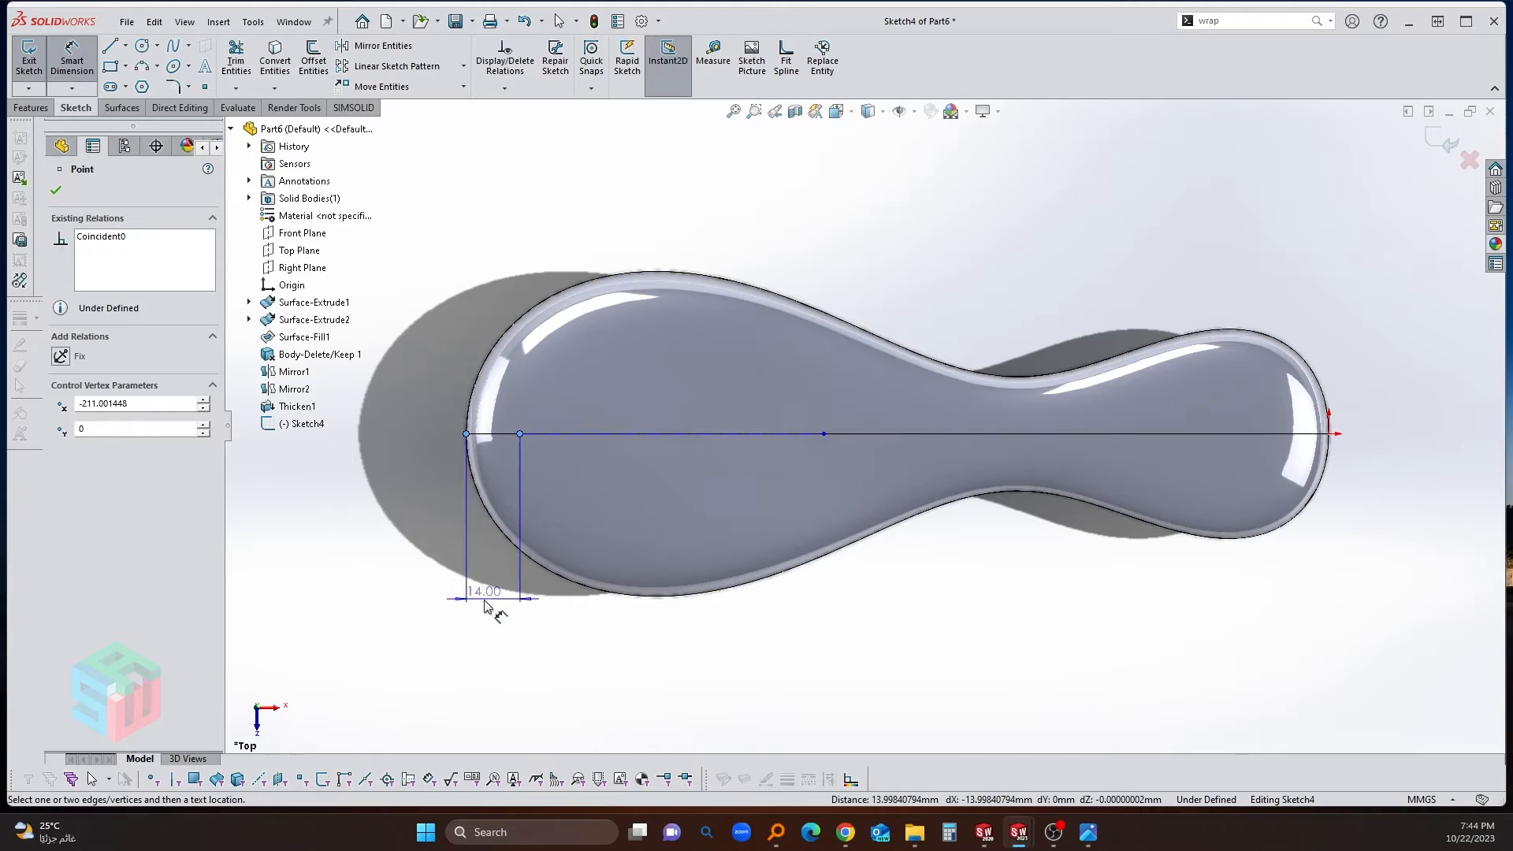
{"action": "left_click", "coordinate": [485, 603]}
{"action": "type", "text": "7.00mm"}
{"action": "key", "text": "Return"}
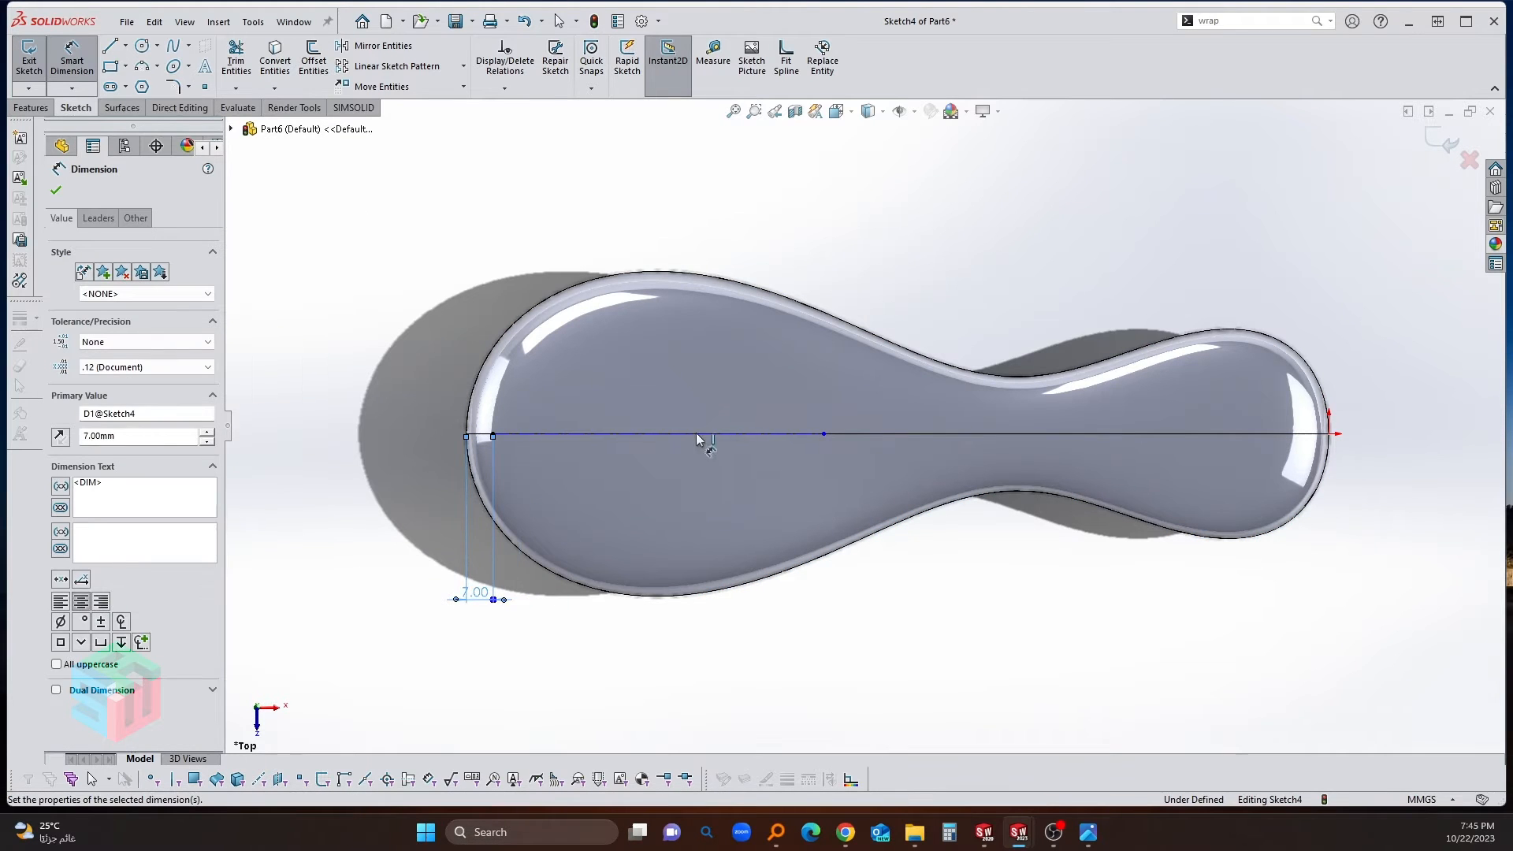
Step: Set the length of the horizontal construction line to 105 mm
{"action": "left_click", "coordinate": [714, 435]}
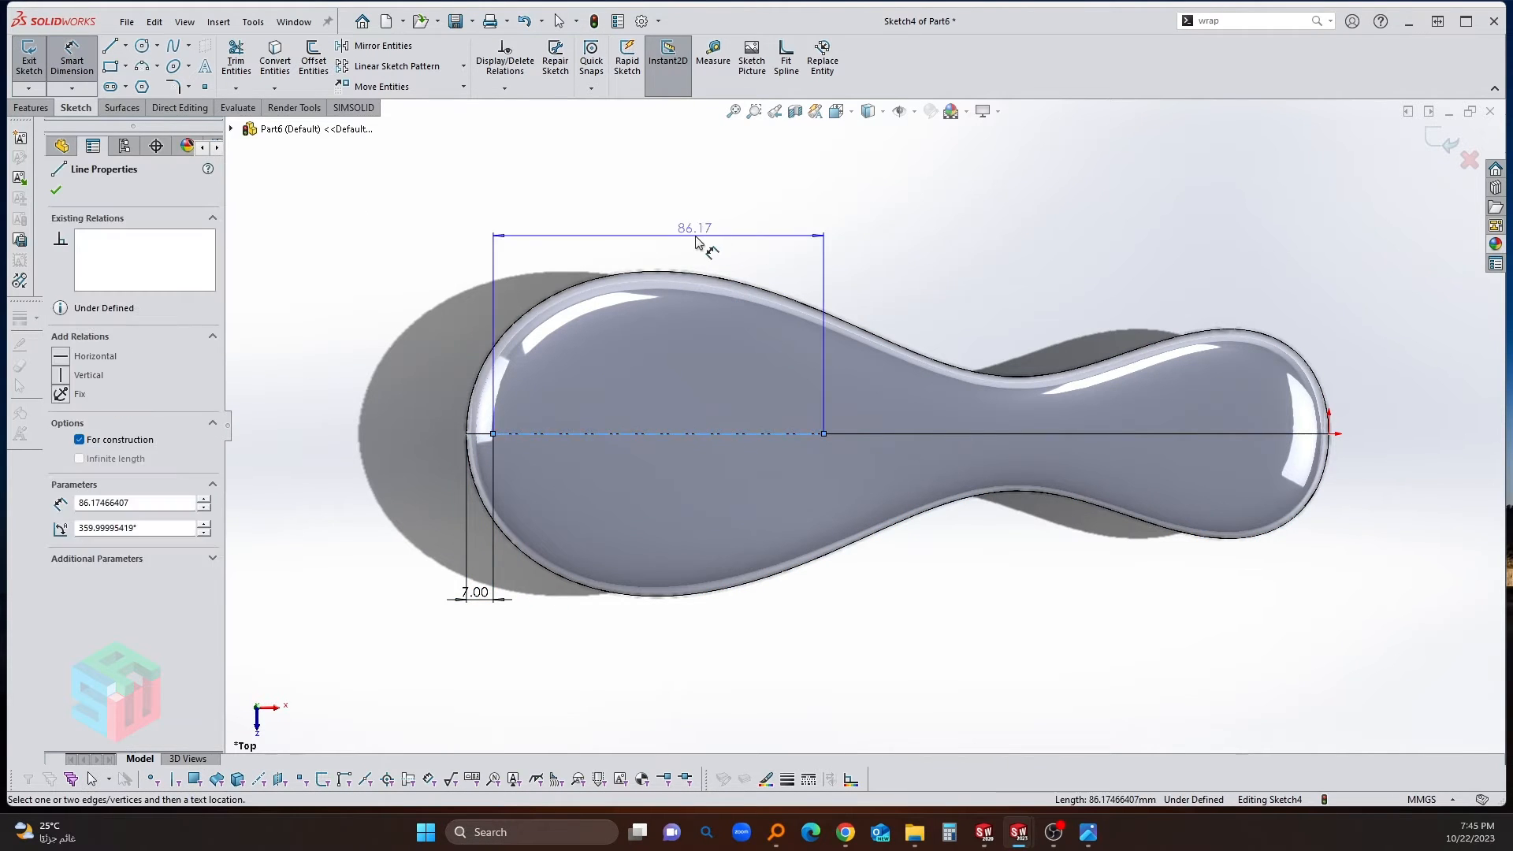
{"action": "left_click", "coordinate": [692, 230]}
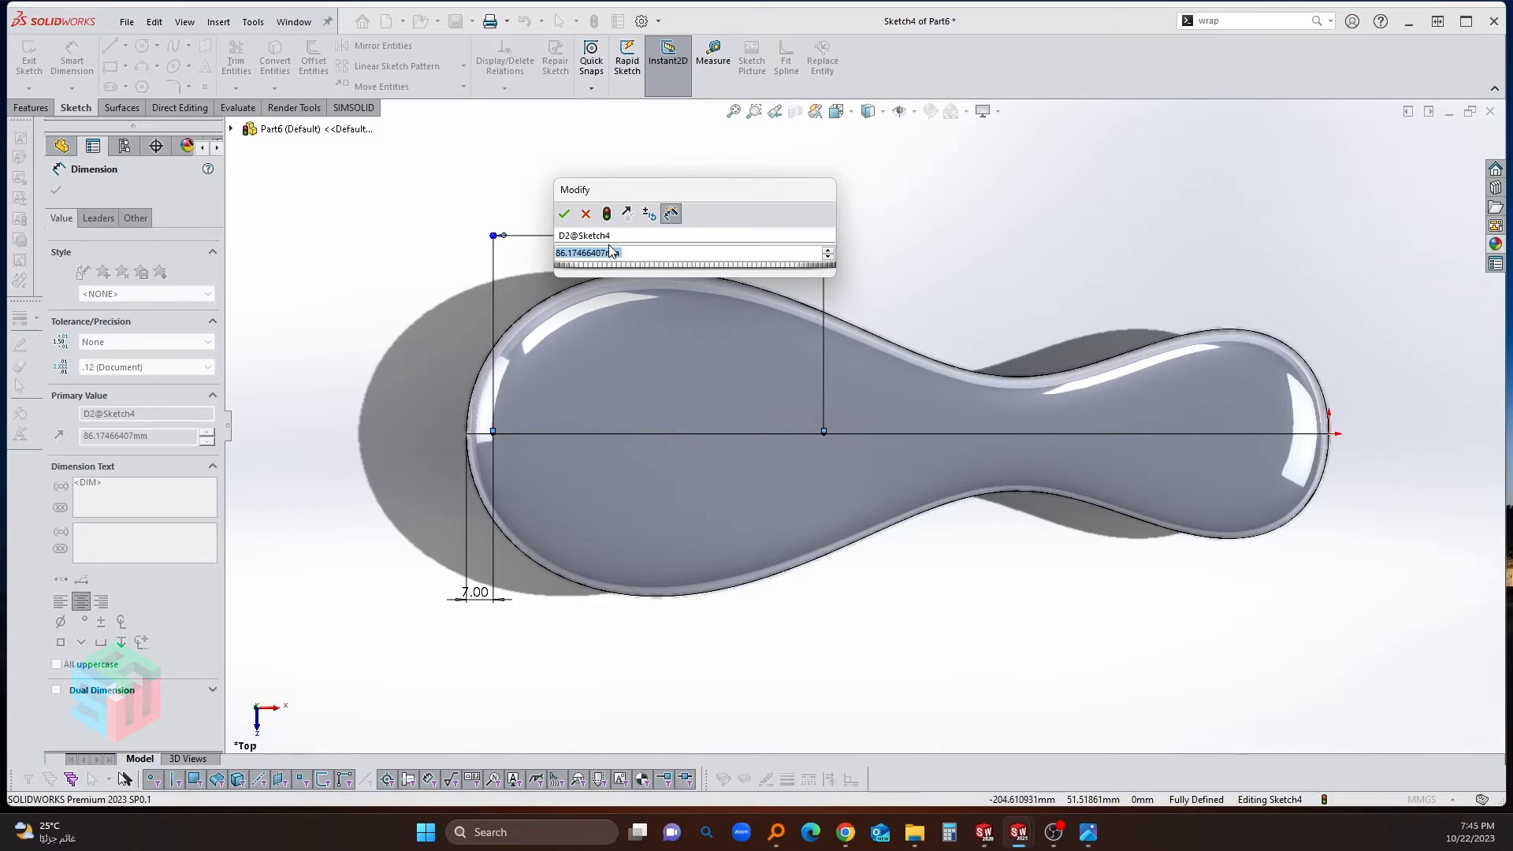
{"action": "type", "text": "105"}
{"action": "key", "text": "Return"}
{"action": "key", "text": "Escape"}
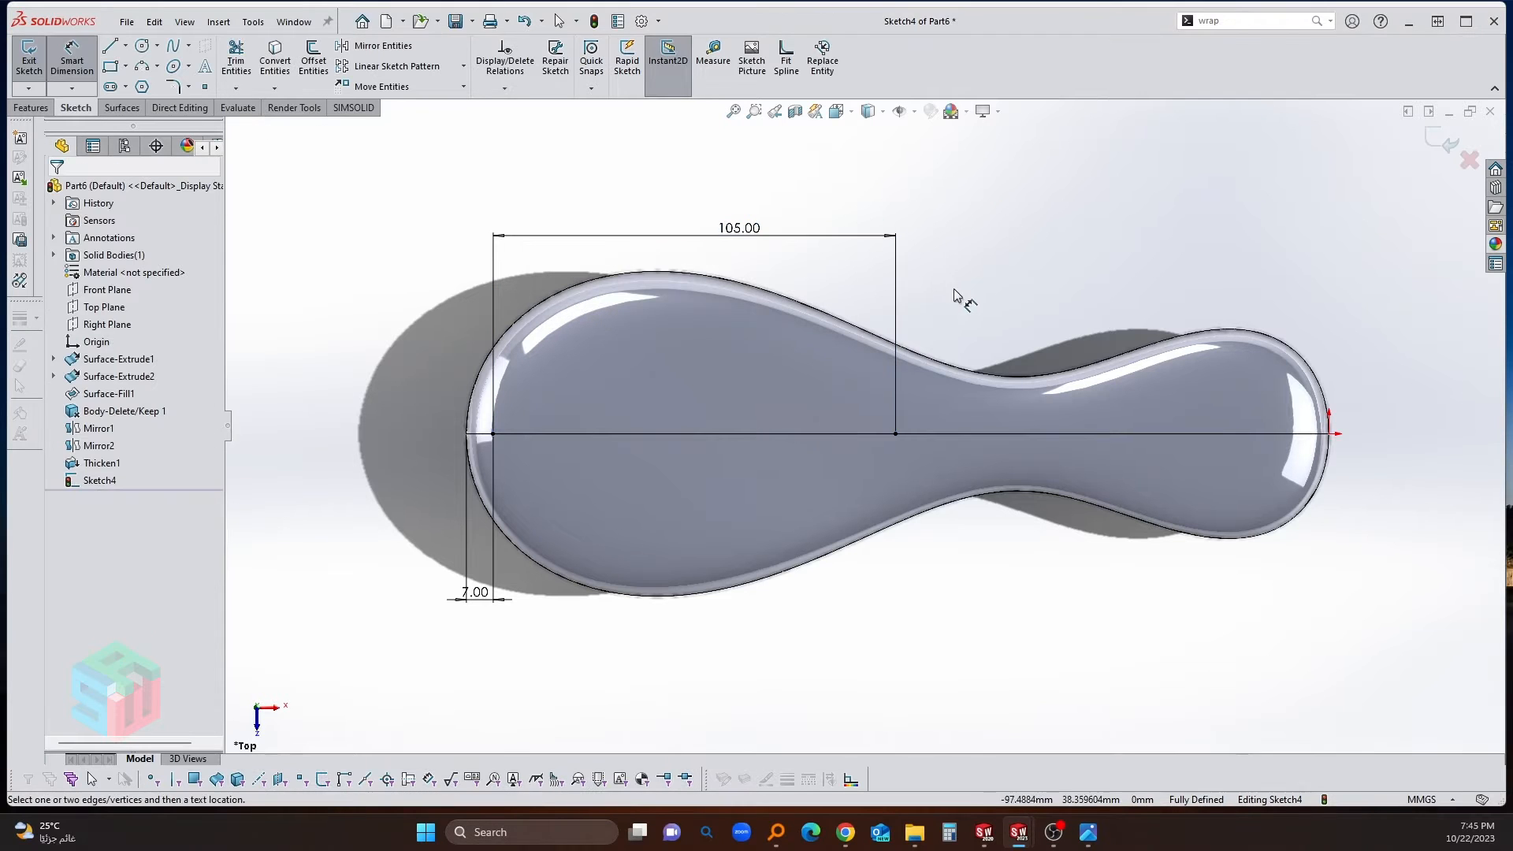
{"action": "left_click", "coordinate": [188, 45]}
{"action": "left_click", "coordinate": [196, 86]}
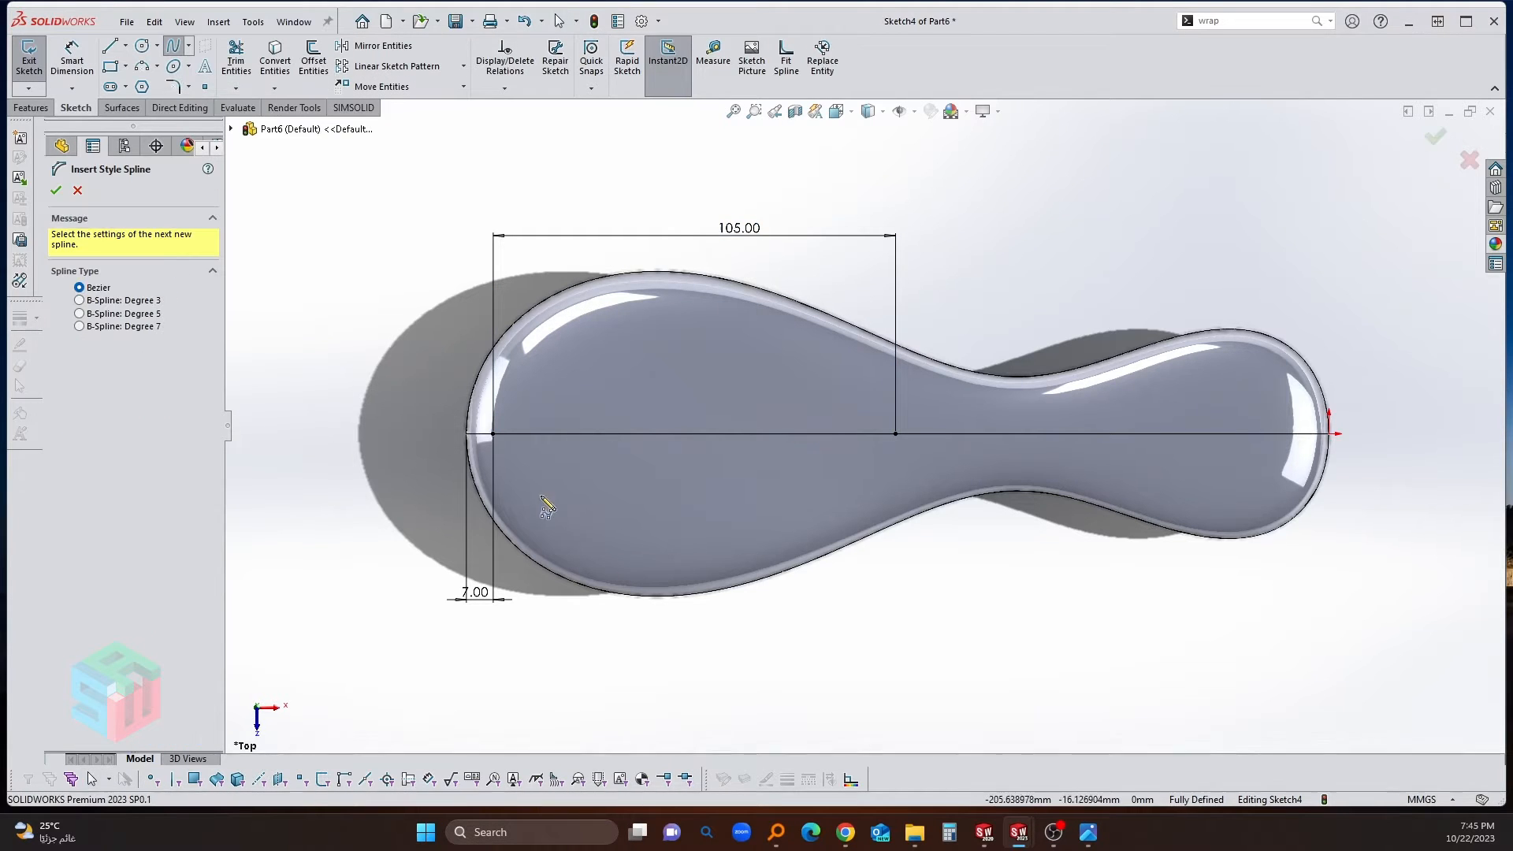
{"action": "left_click", "coordinate": [492, 434]}
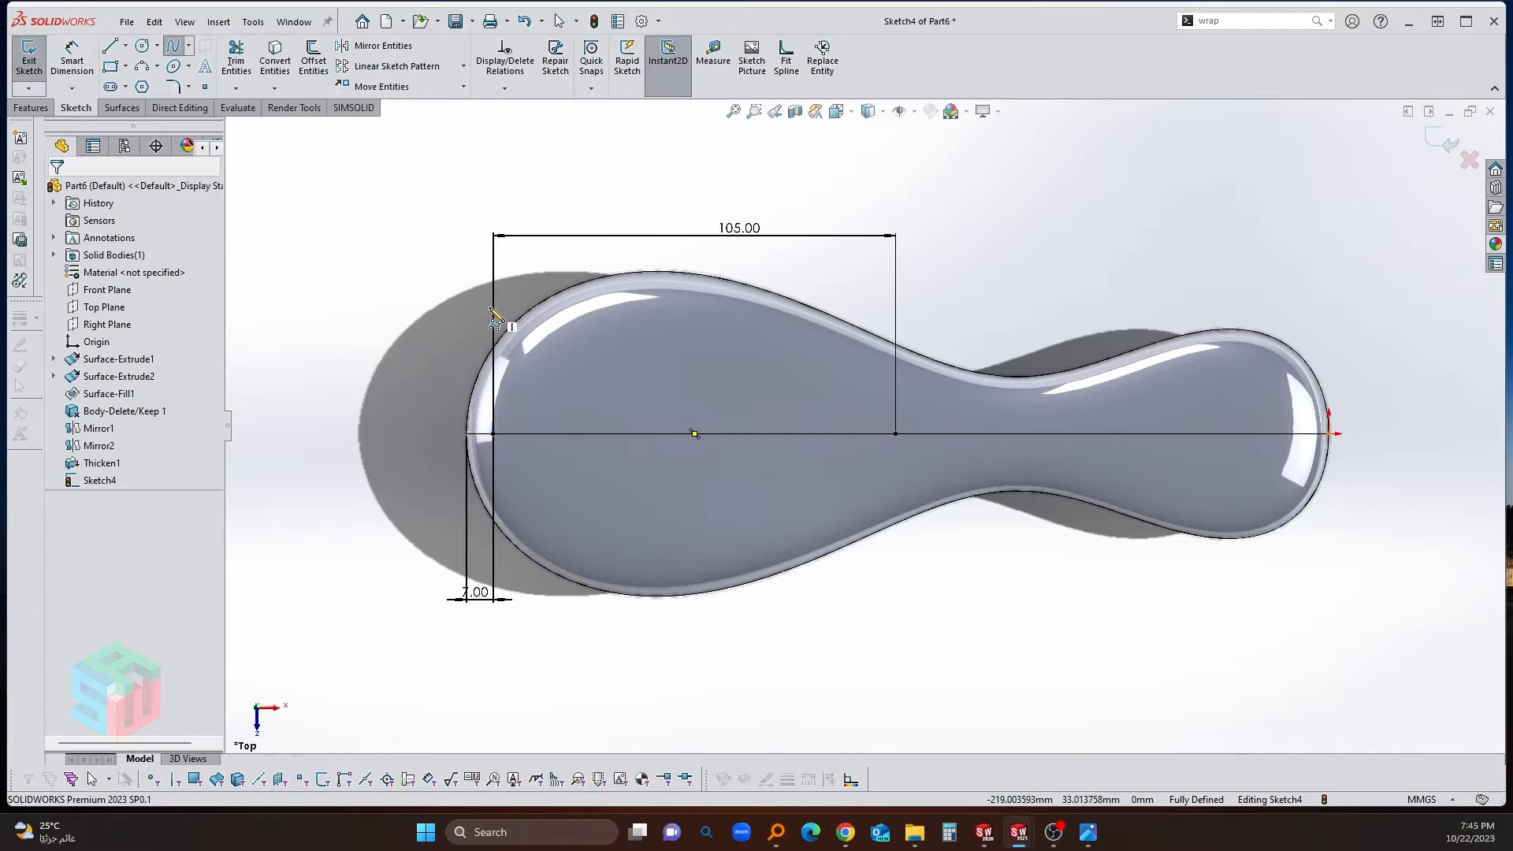
{"action": "left_click", "coordinate": [492, 307]}
{"action": "left_click", "coordinate": [614, 203]}
{"action": "left_click", "coordinate": [851, 245]}
{"action": "double_click", "coordinate": [895, 434]}
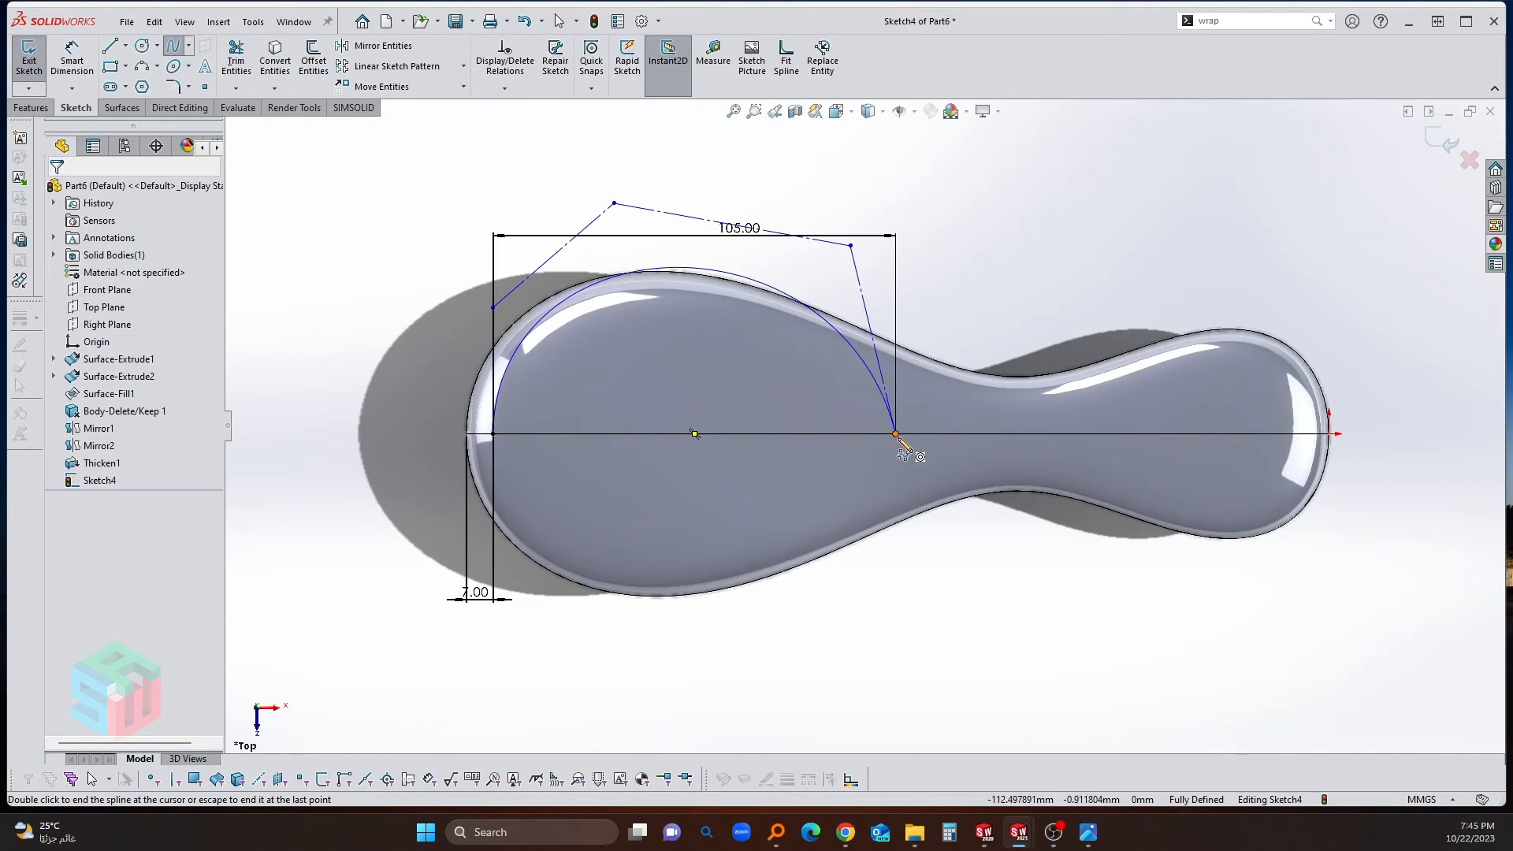
{"action": "right_click", "coordinate": [990, 272]}
{"action": "left_click", "coordinate": [1016, 284]}
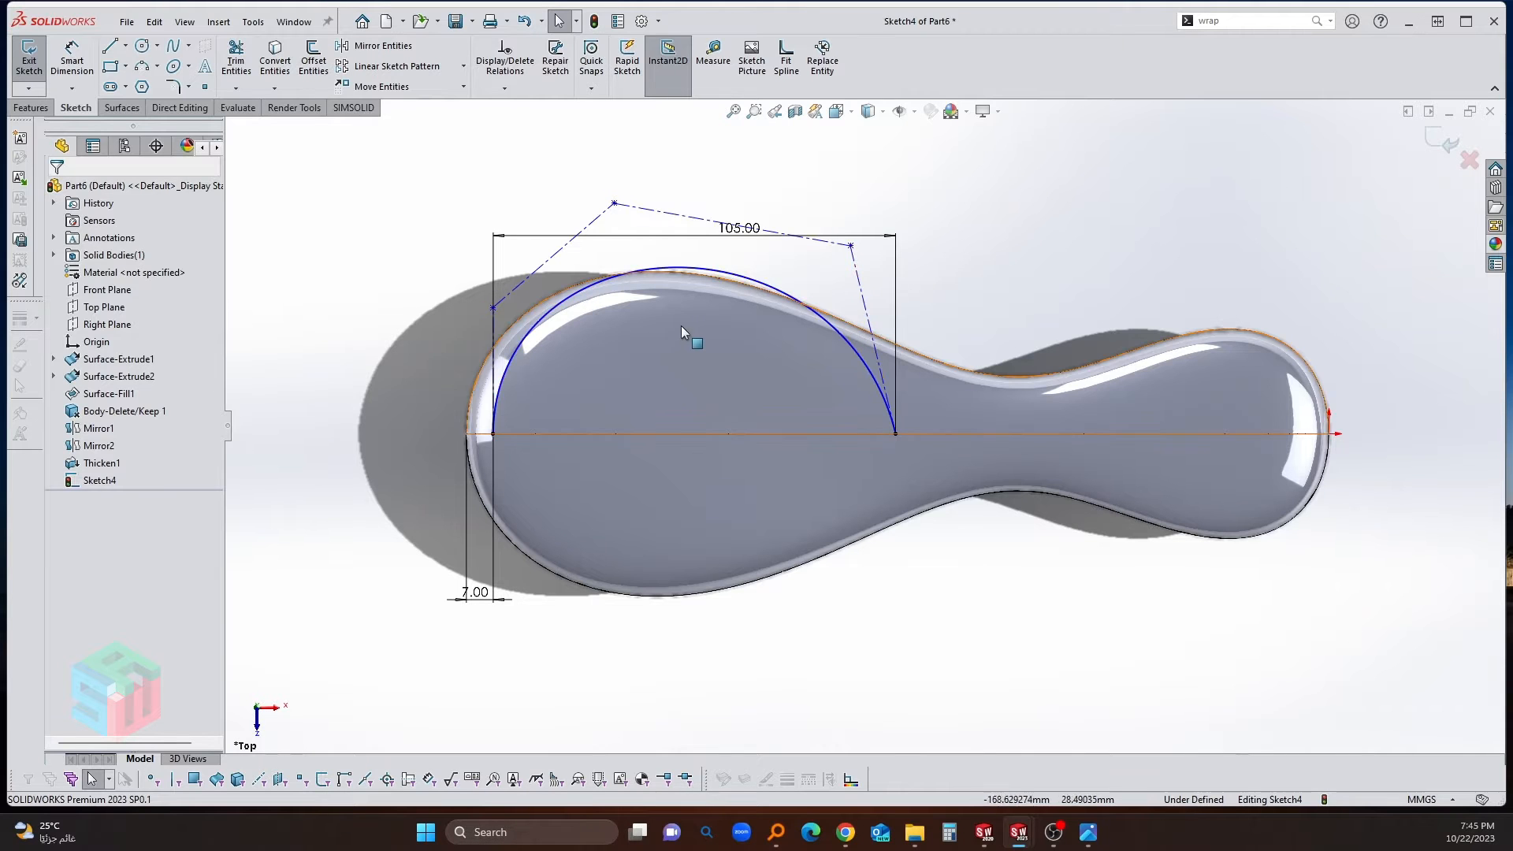
{"action": "left_click", "coordinate": [757, 299]}
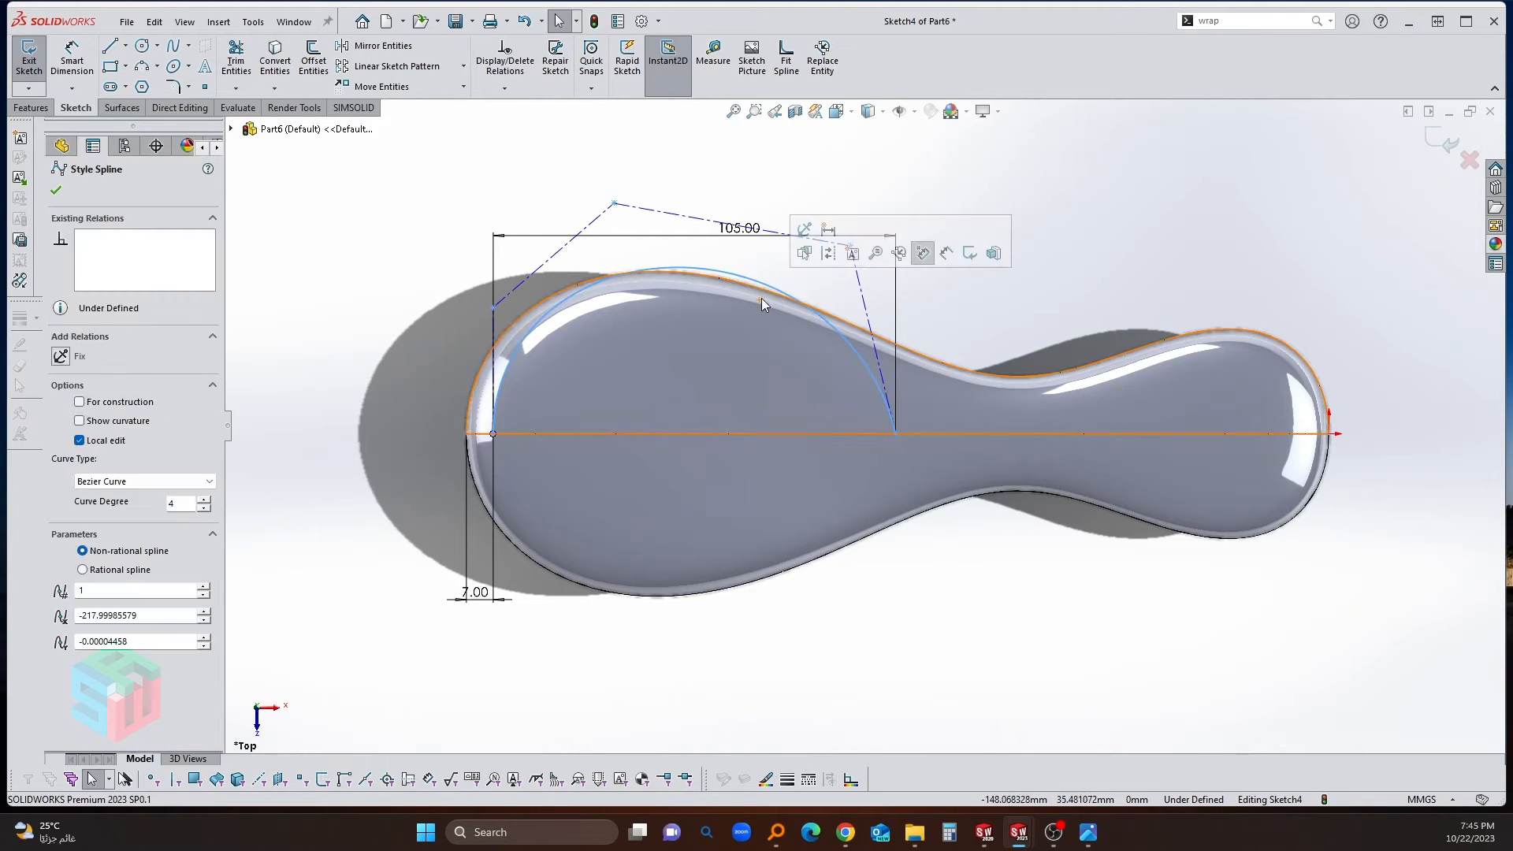
{"action": "key", "text": "Delete"}
Step: Sketch a Bezier style spline arching above the construction line between its endpoints, with four intermediate control vertices
{"action": "left_click", "coordinate": [191, 67]}
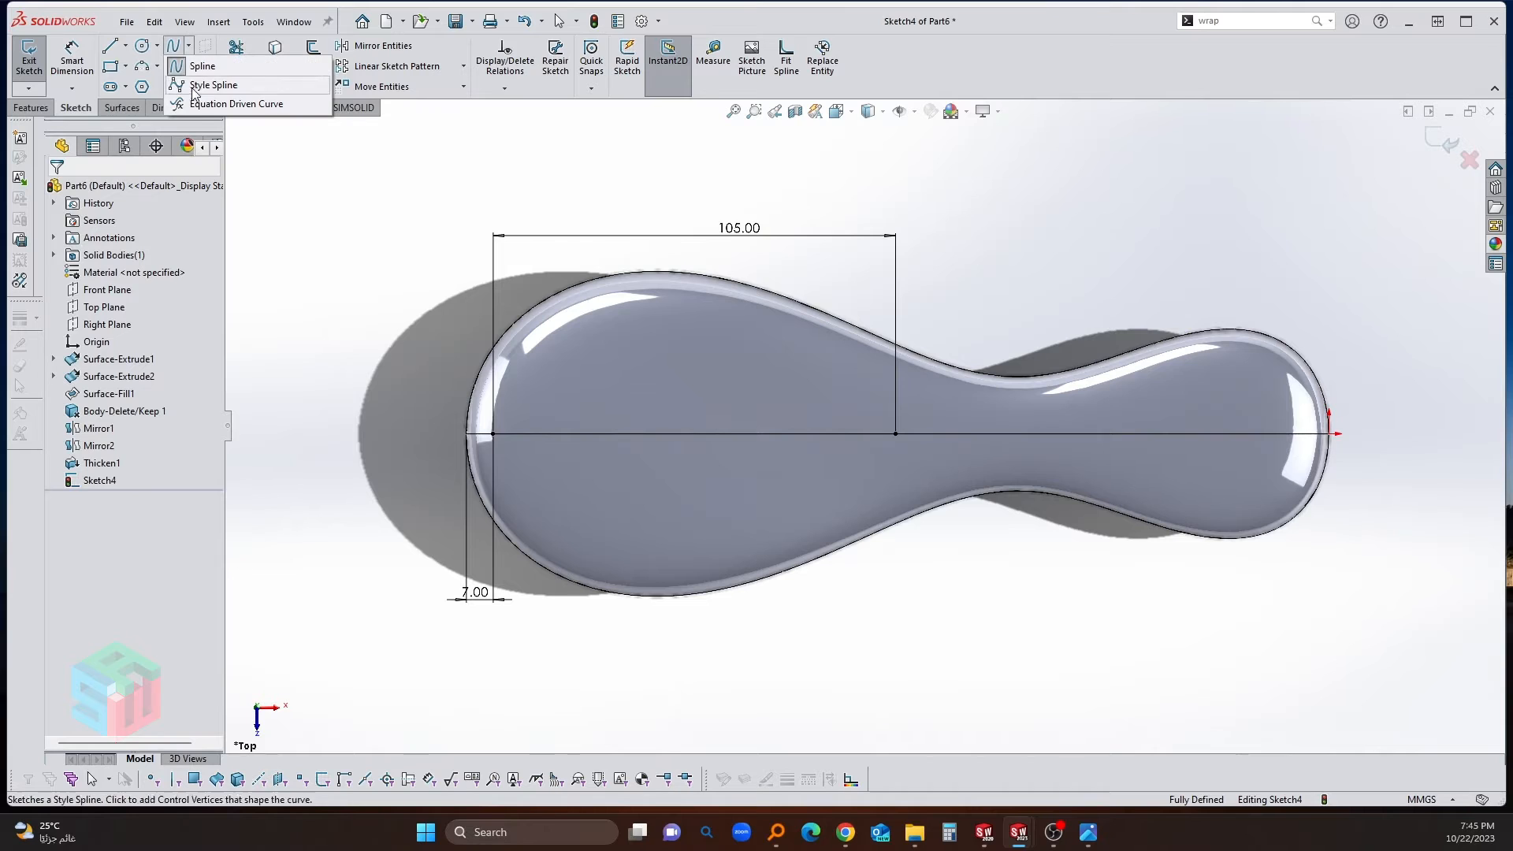
{"action": "left_click", "coordinate": [236, 78]}
{"action": "left_click", "coordinate": [492, 433]}
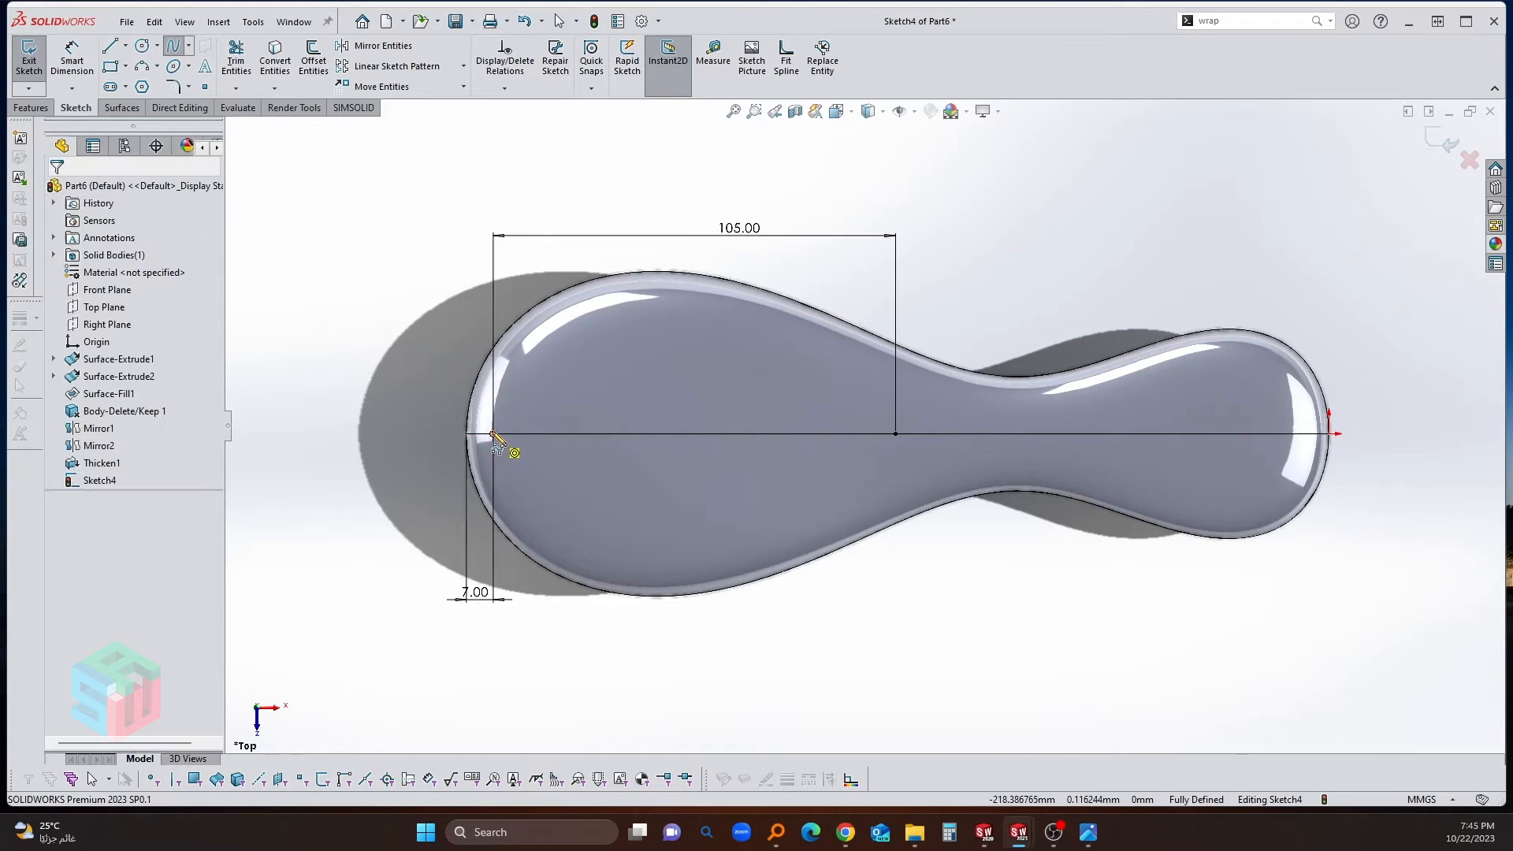
{"action": "left_click", "coordinate": [492, 294]}
{"action": "left_click", "coordinate": [614, 196]}
{"action": "left_click", "coordinate": [850, 226]}
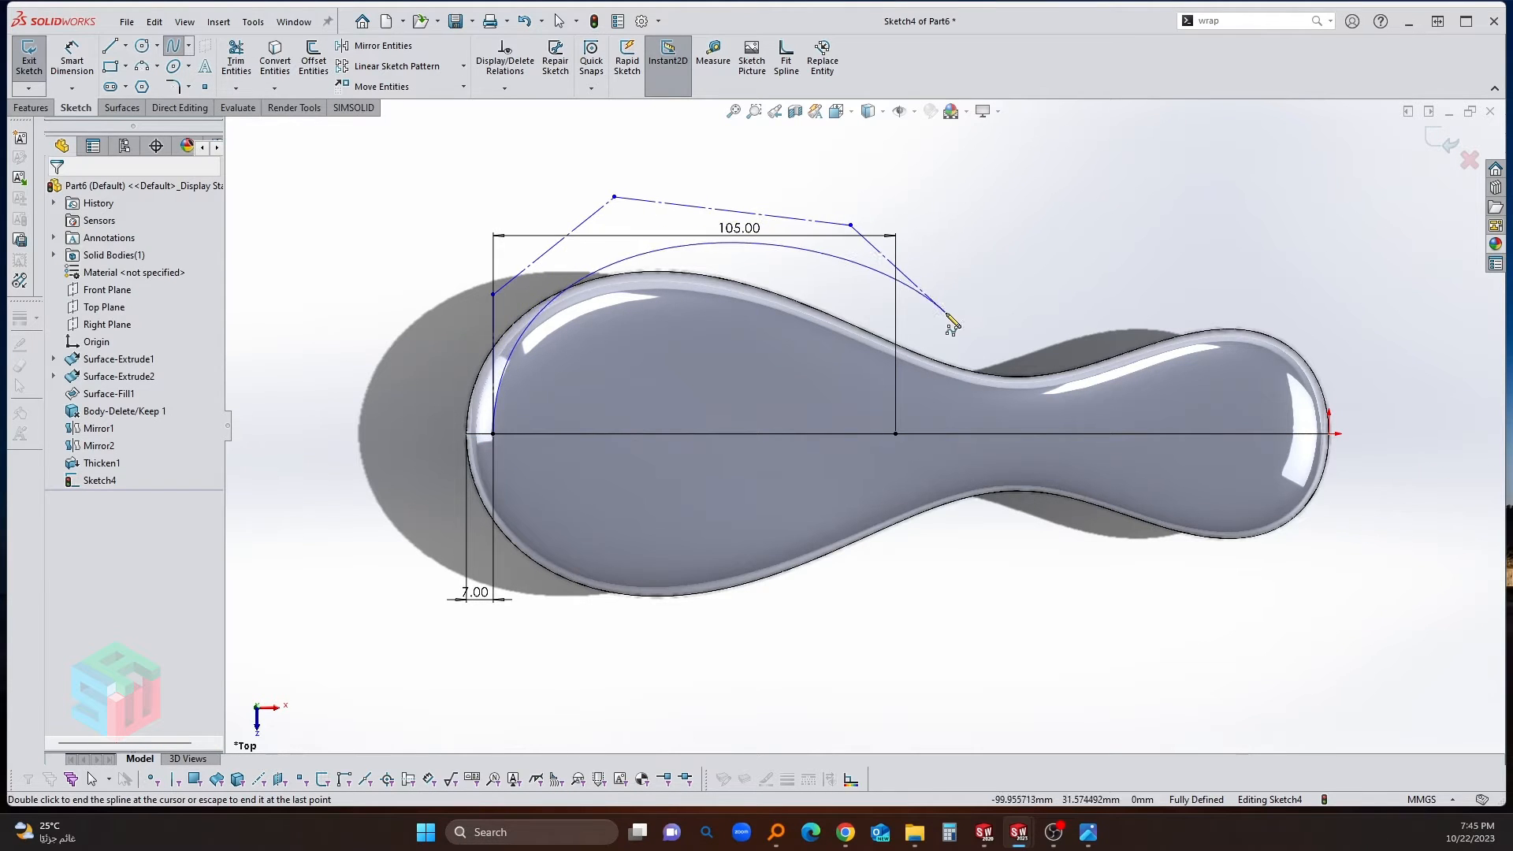
{"action": "left_click", "coordinate": [895, 432]}
{"action": "right_click", "coordinate": [900, 338]}
{"action": "left_click", "coordinate": [935, 347]}
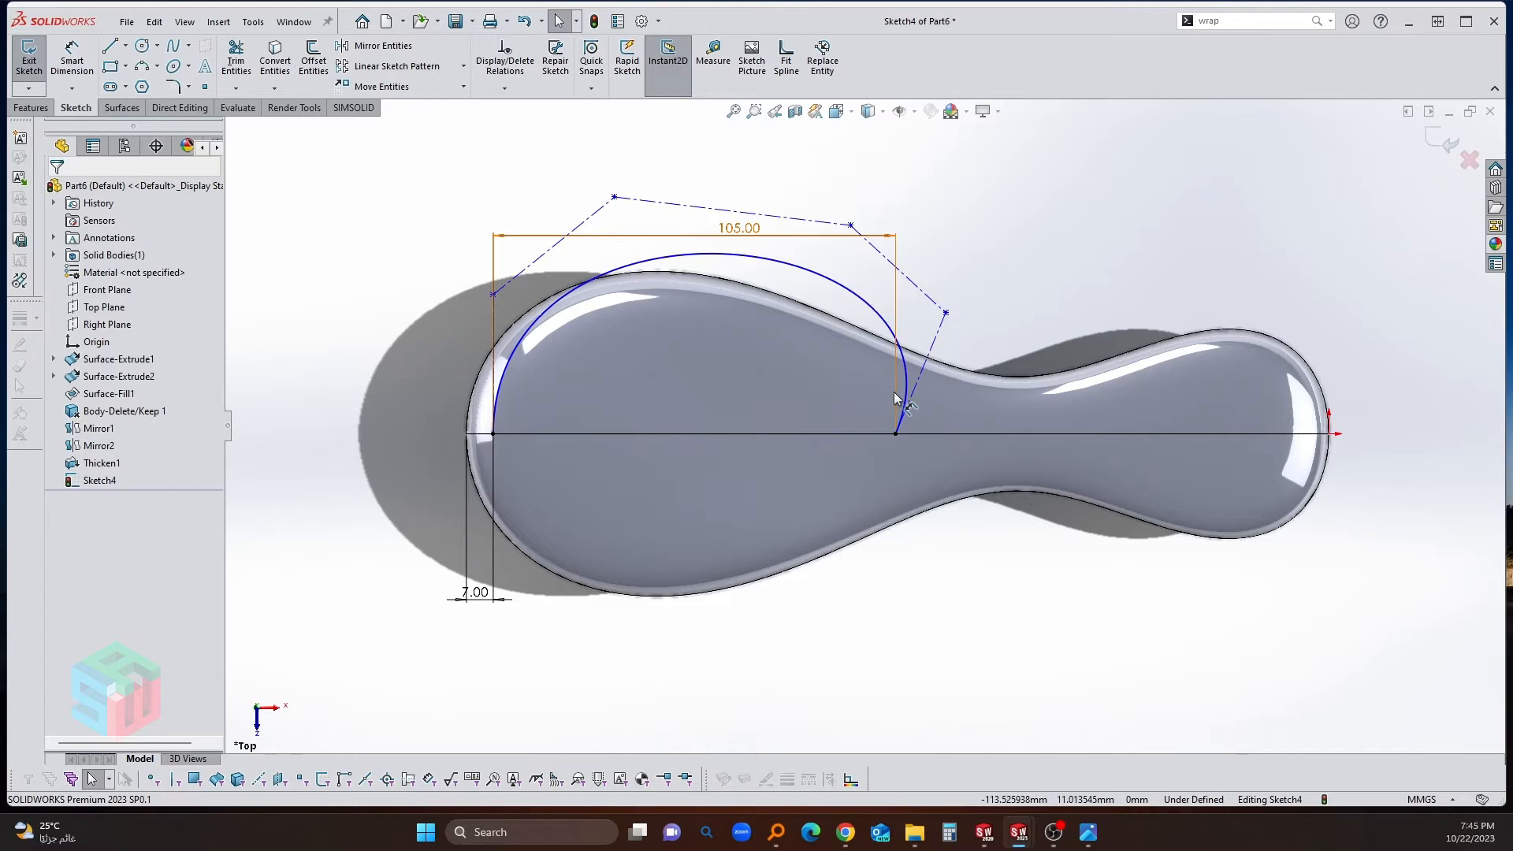
Step: Make the first and last control polygon segments of the style spline vertical
{"action": "left_click", "coordinate": [896, 371]}
{"action": "left_click", "coordinate": [941, 234]}
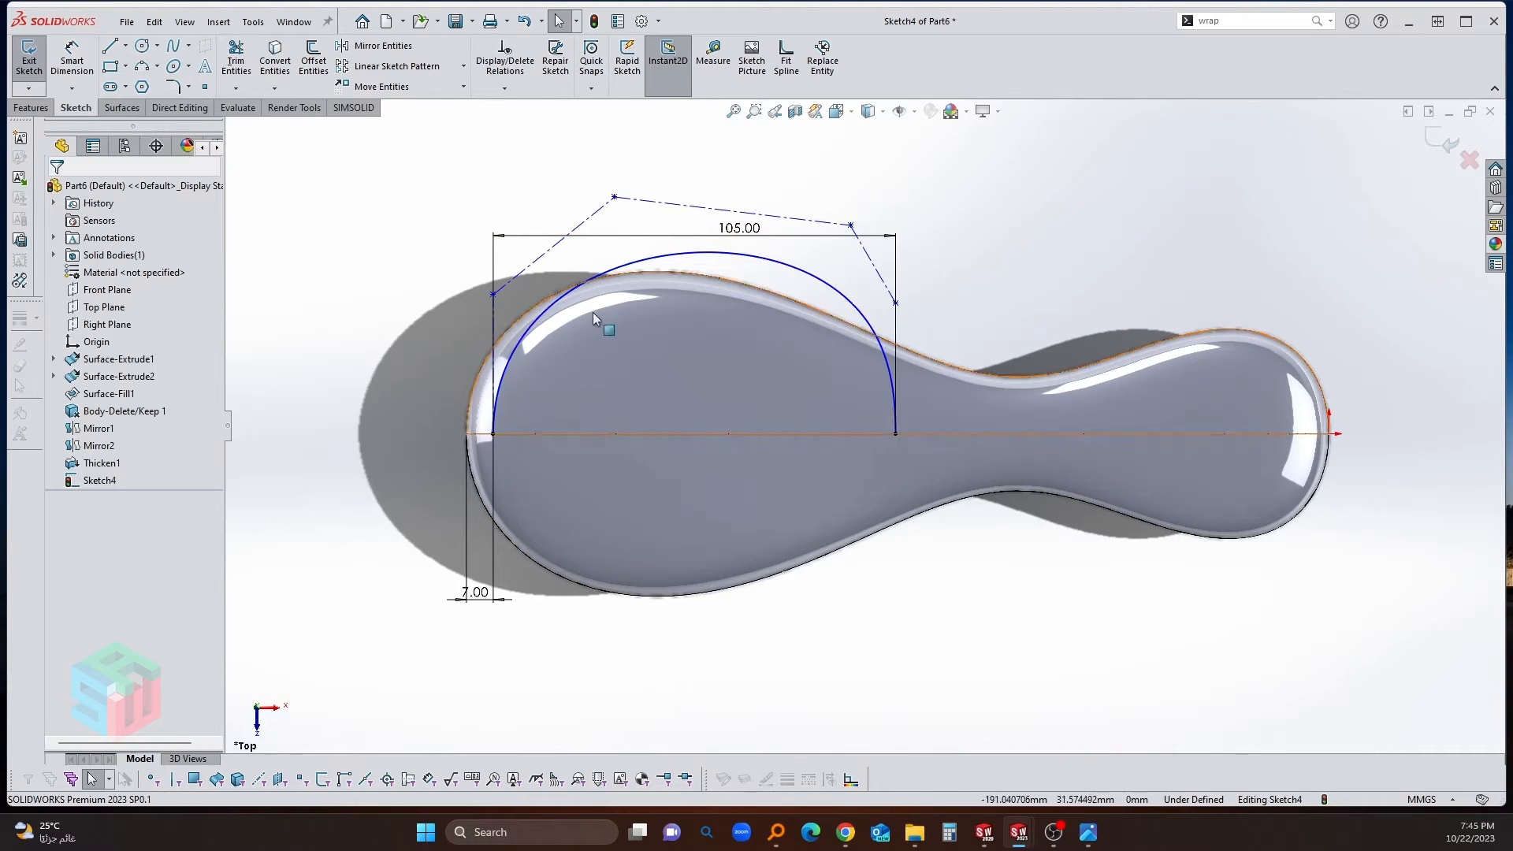
{"action": "left_click", "coordinate": [494, 301]}
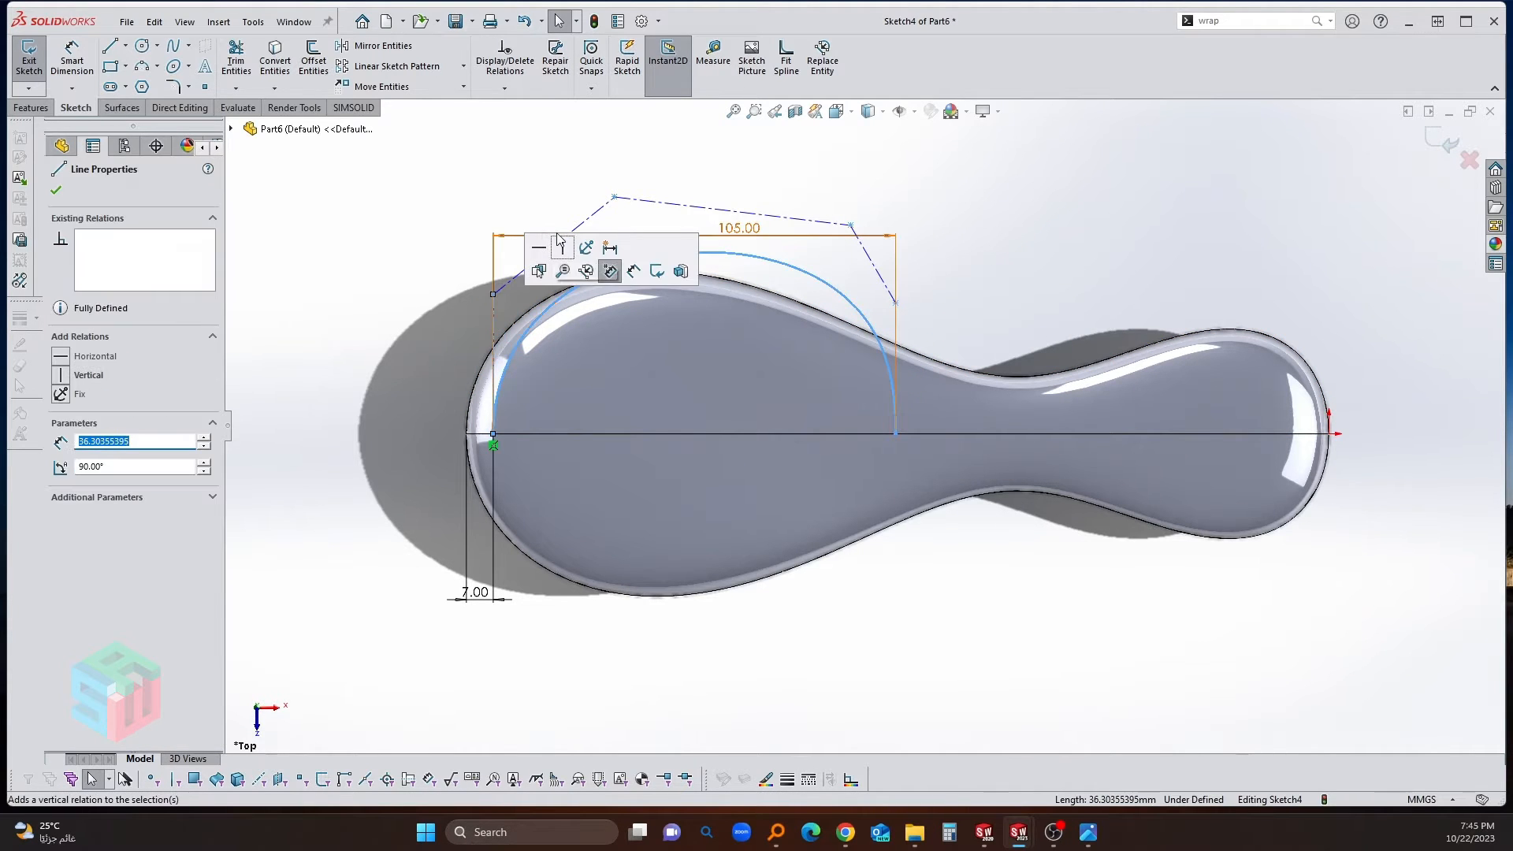
{"action": "left_click", "coordinate": [561, 247]}
Step: Set the angle between the vertical control segment at the wide end and its neighbouring control segment to 80 degrees
{"action": "right_click_drag", "start_coordinate": [521, 285], "coordinate": [518, 267]}
{"action": "left_click", "coordinate": [505, 287]}
{"action": "left_click", "coordinate": [493, 330]}
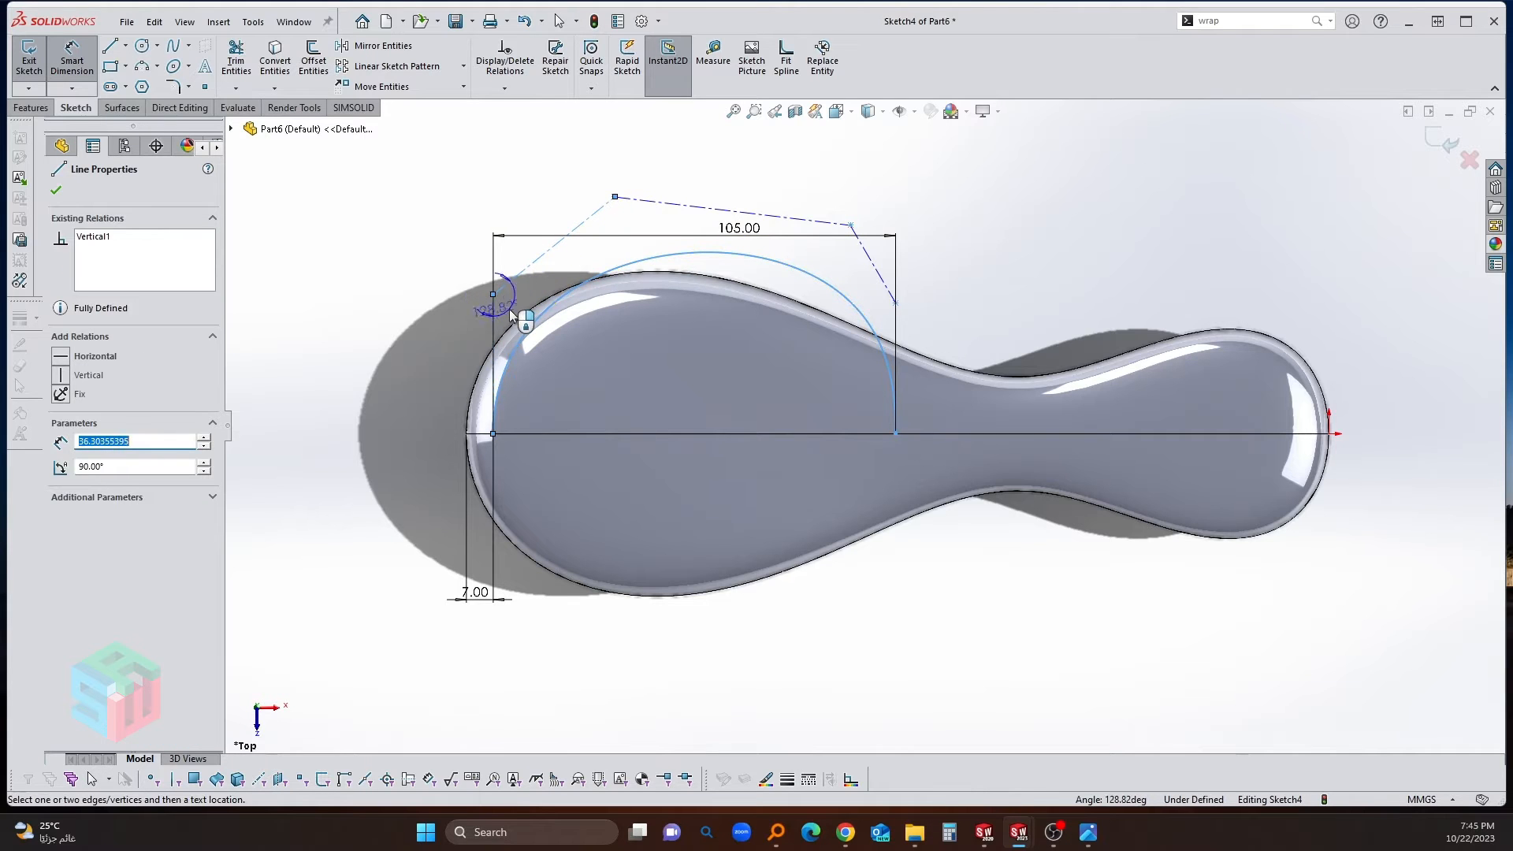
{"action": "left_click", "coordinate": [512, 311]}
{"action": "type", "text": "80"}
{"action": "key", "text": "Return"}
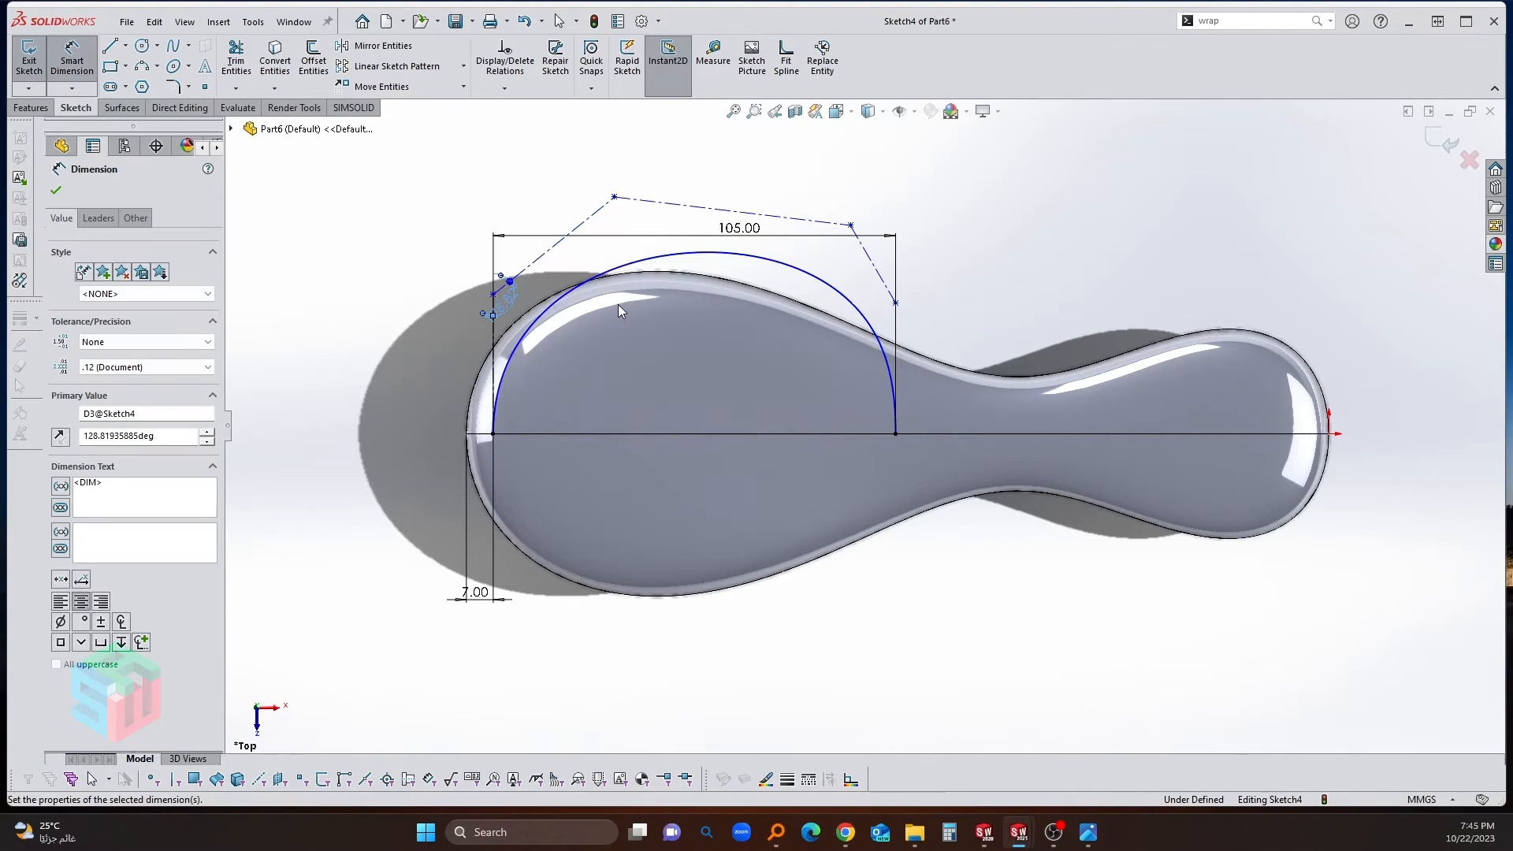
Step: Set the angle between the vertical control segment at the neck end and its neighbouring segment to 110 degrees
{"action": "left_click", "coordinate": [896, 331]}
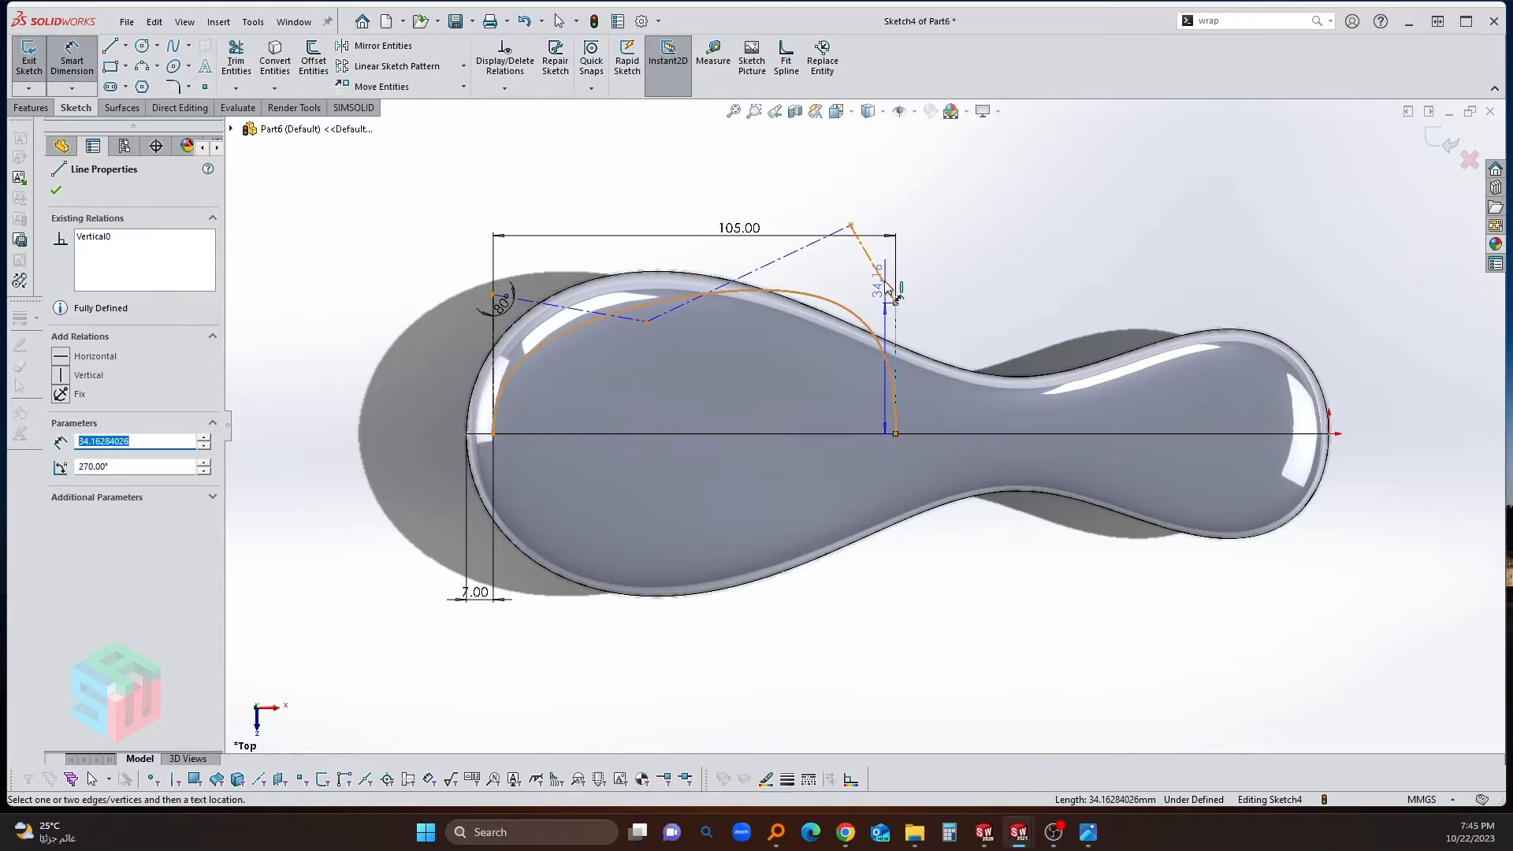
{"action": "left_click", "coordinate": [871, 260]}
{"action": "left_click", "coordinate": [844, 284]}
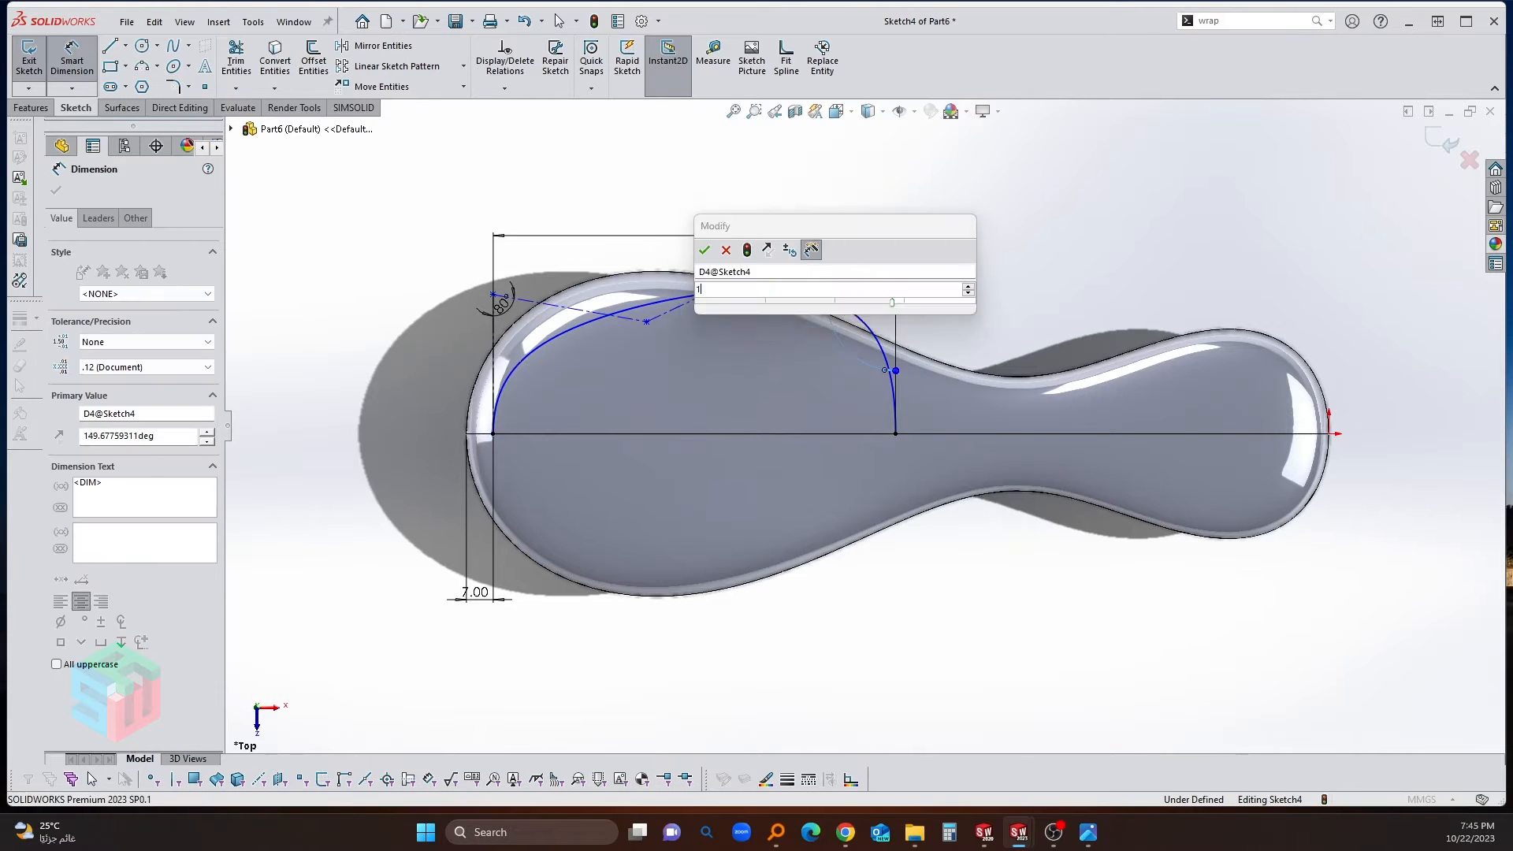
{"action": "type", "text": "110"}
{"action": "key", "text": "Return"}
{"action": "scroll", "coordinate": [807, 315], "scroll_direction": "down", "scroll_amount": 2}
{"action": "key", "text": "Escape"}
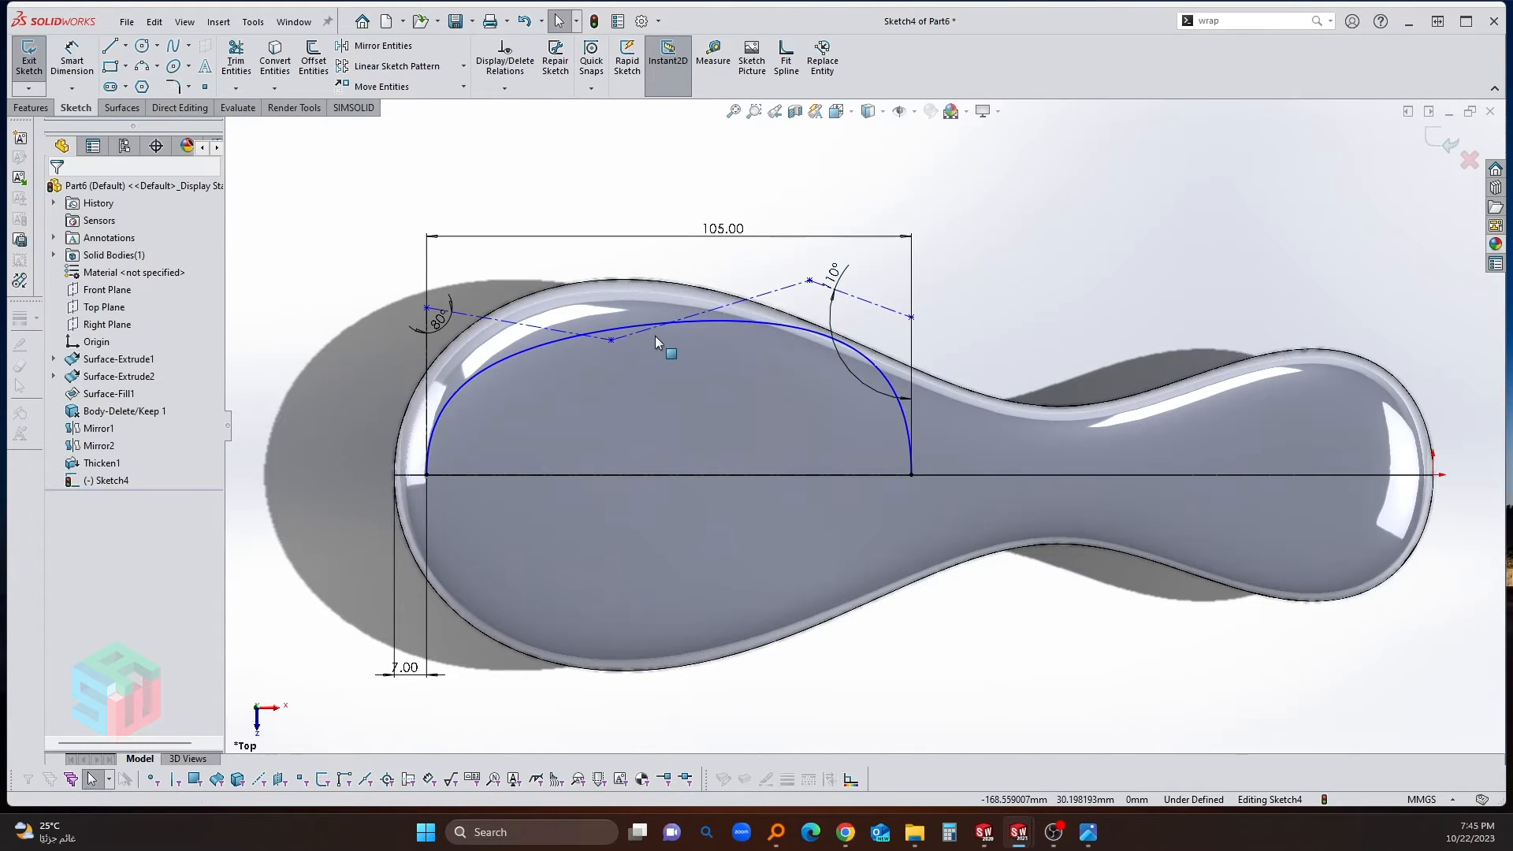
Step: Delete the spline's second intermediate control vertex from the wide end
{"action": "right_click", "coordinate": [612, 347]}
{"action": "left_click", "coordinate": [612, 339]}
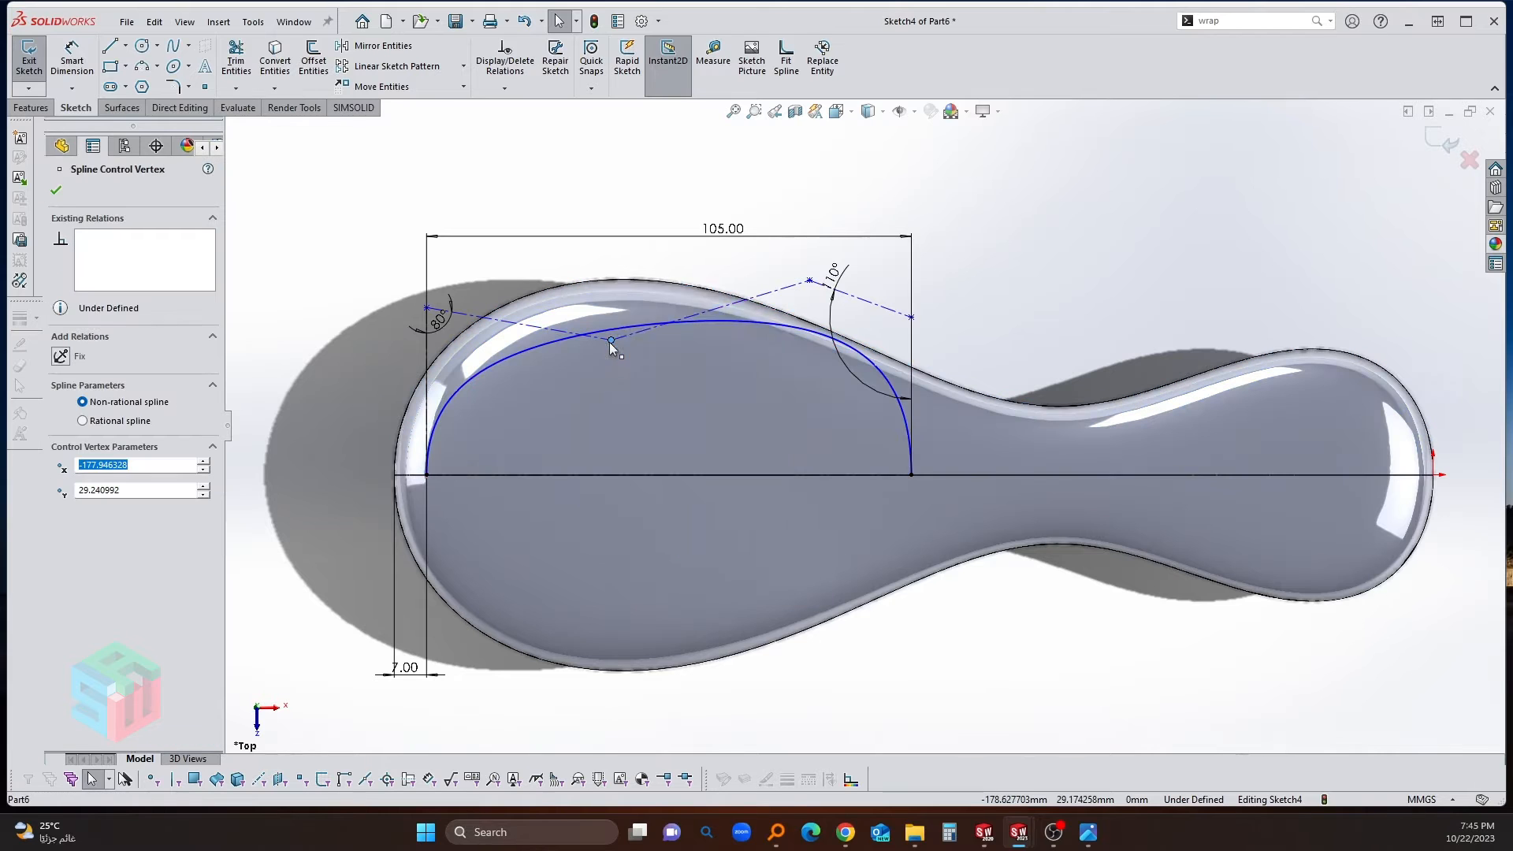
{"action": "right_click", "coordinate": [611, 339]}
{"action": "left_click", "coordinate": [762, 212]}
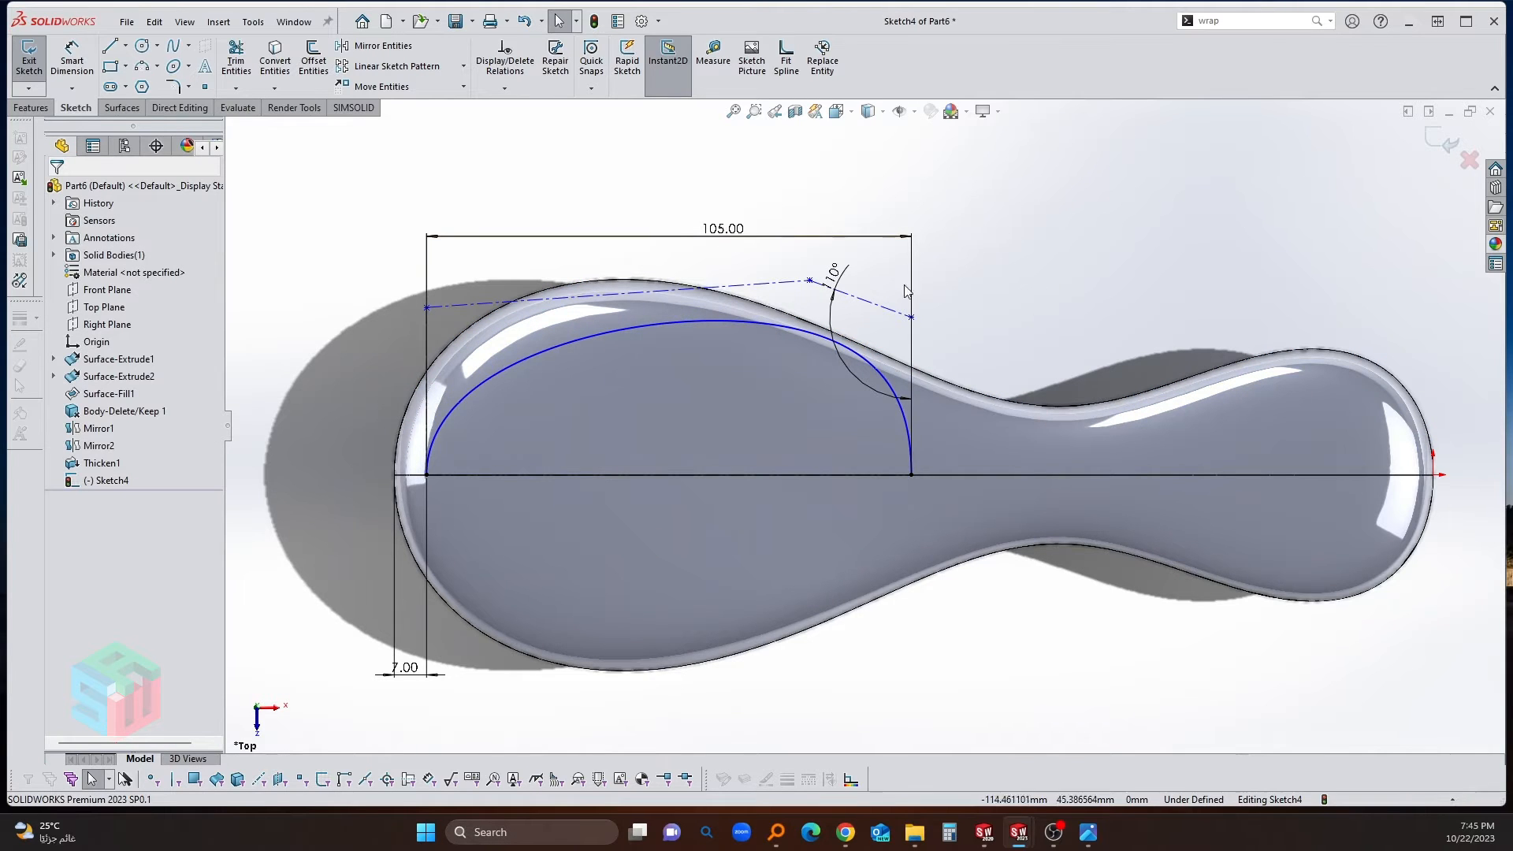
Step: Set the length of the vertical control segment at the spline's neck end to 25 mm
{"action": "scroll", "coordinate": [911, 327], "scroll_direction": "down", "scroll_amount": 2}
{"action": "scroll", "coordinate": [910, 347], "scroll_direction": "up", "scroll_amount": 2}
{"action": "key", "text": "d"}
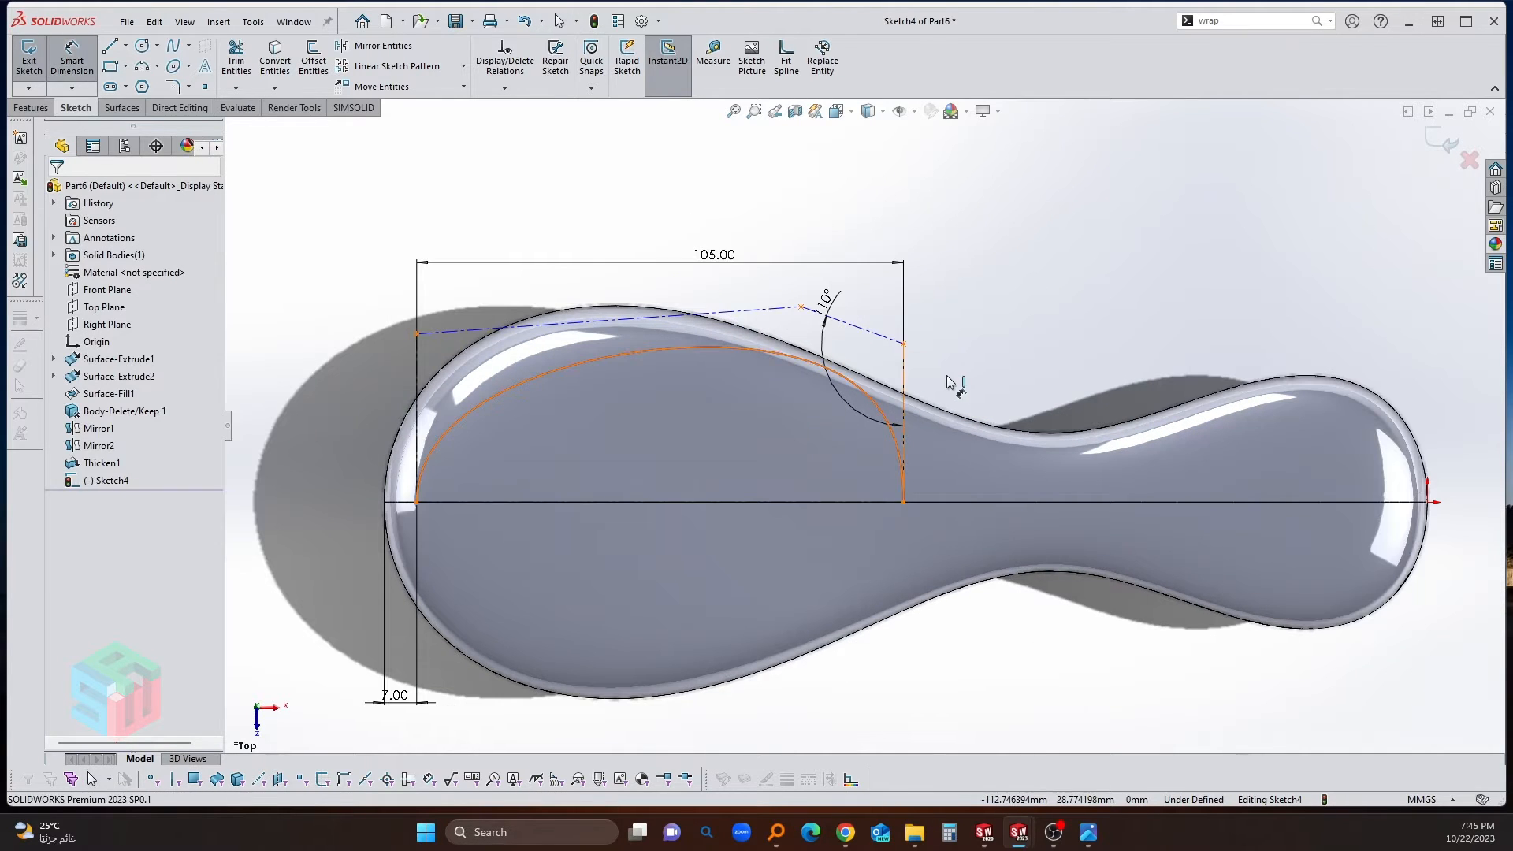
{"action": "left_click", "coordinate": [904, 387]}
{"action": "left_click", "coordinate": [962, 398]}
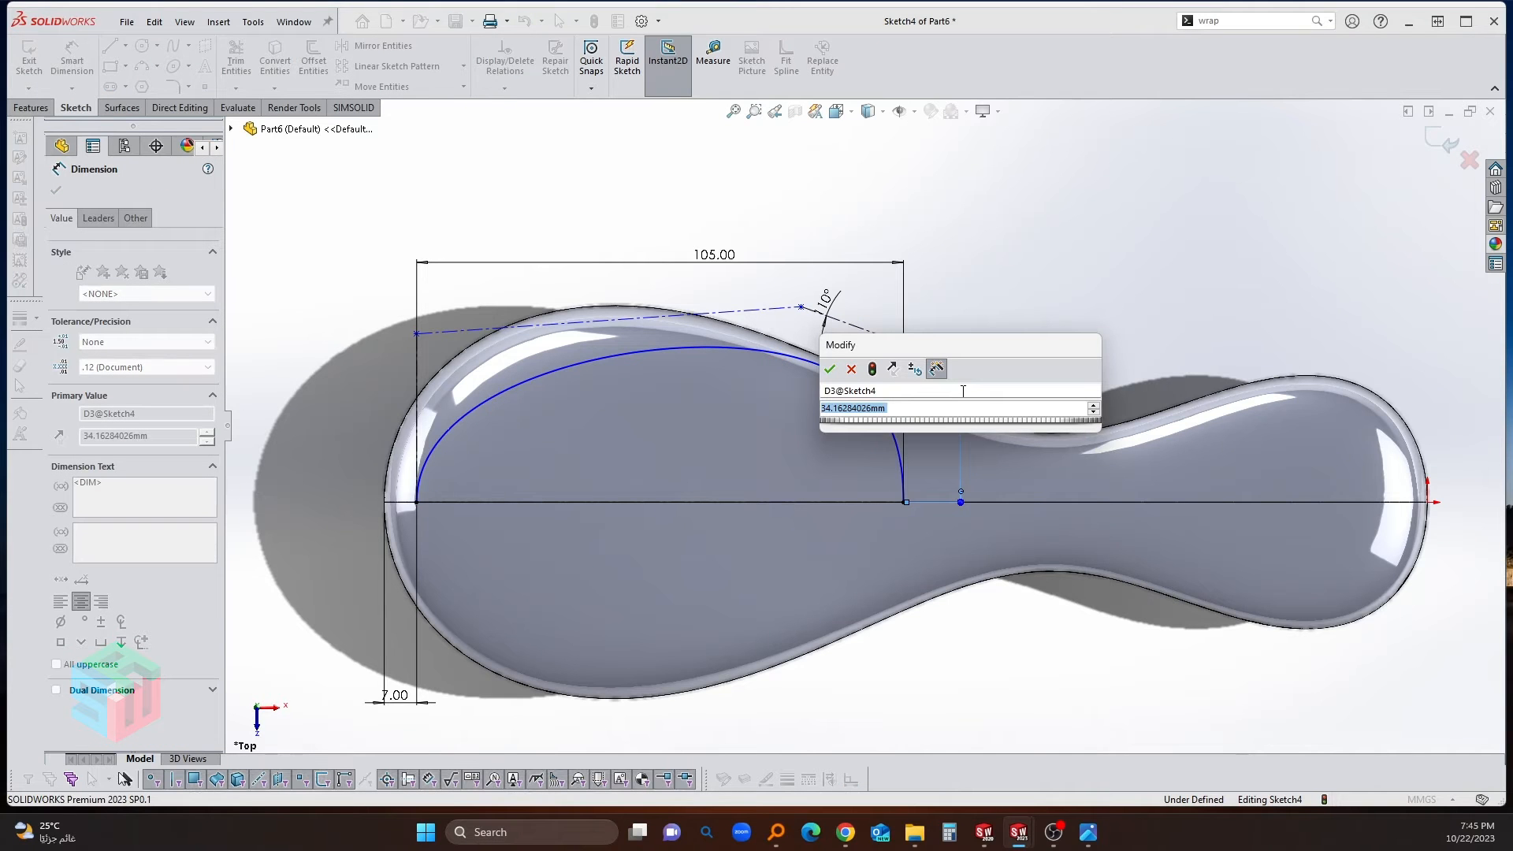
{"action": "key", "text": "Return"}
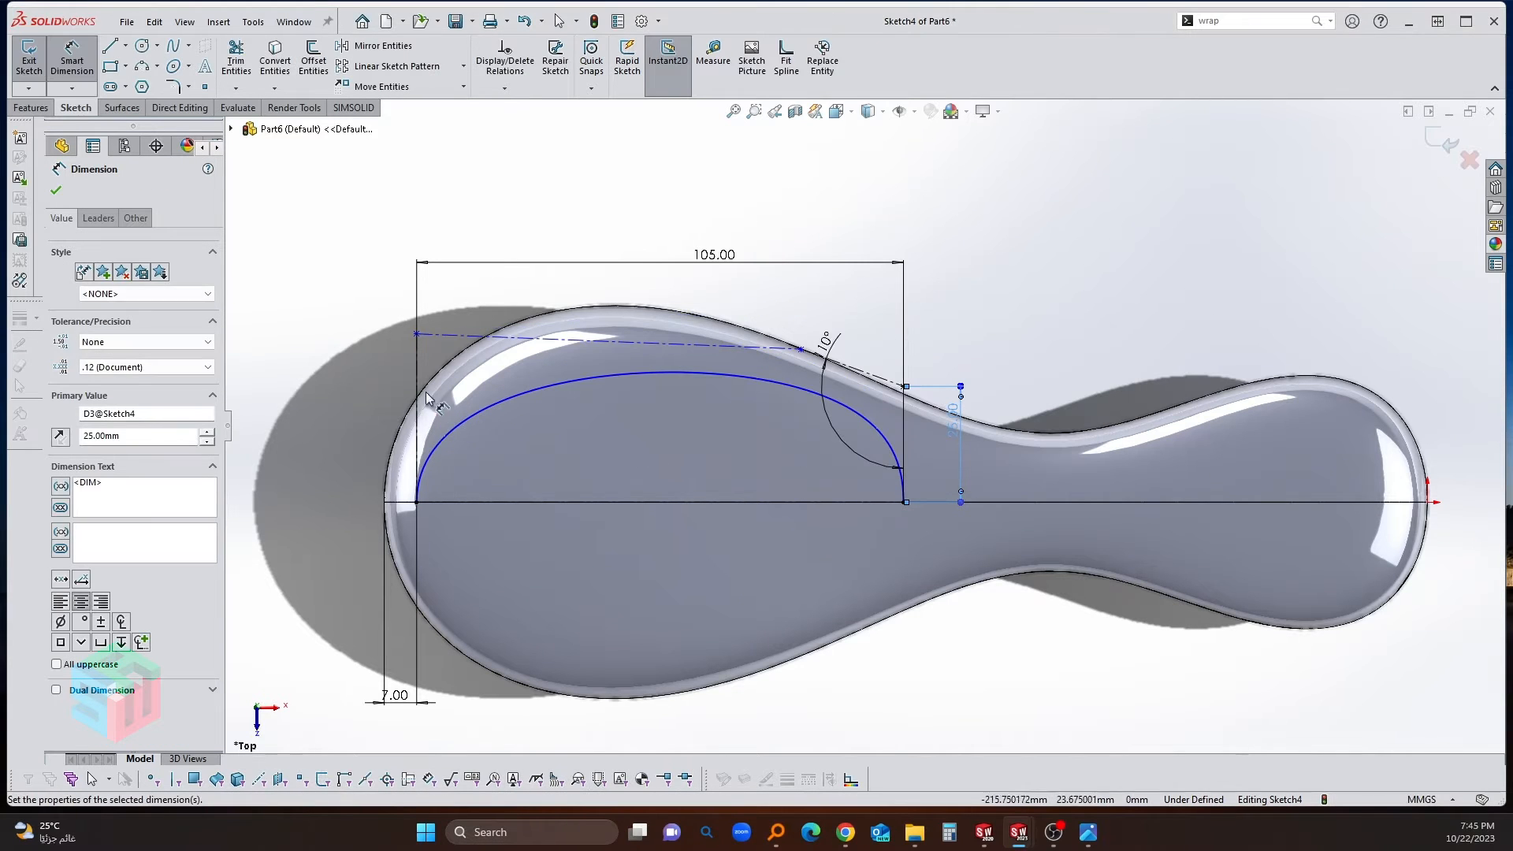
Step: Set the length of the vertical control segment at the spline's wide end to 50 mm
{"action": "left_click", "coordinate": [415, 386]}
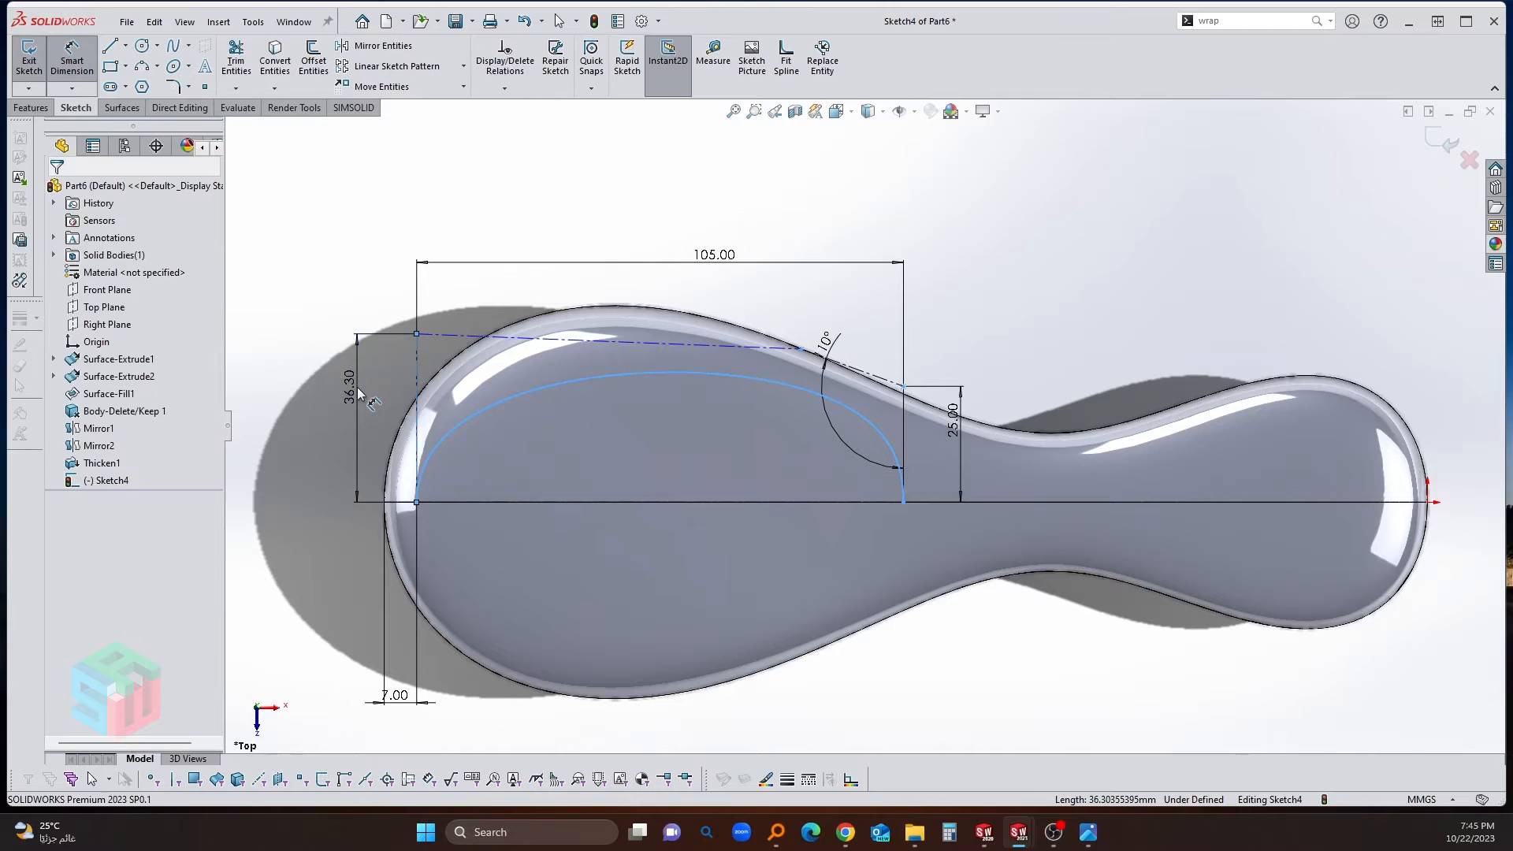
{"action": "left_click", "coordinate": [352, 390]}
{"action": "type", "text": "50"}
{"action": "key", "text": "Return"}
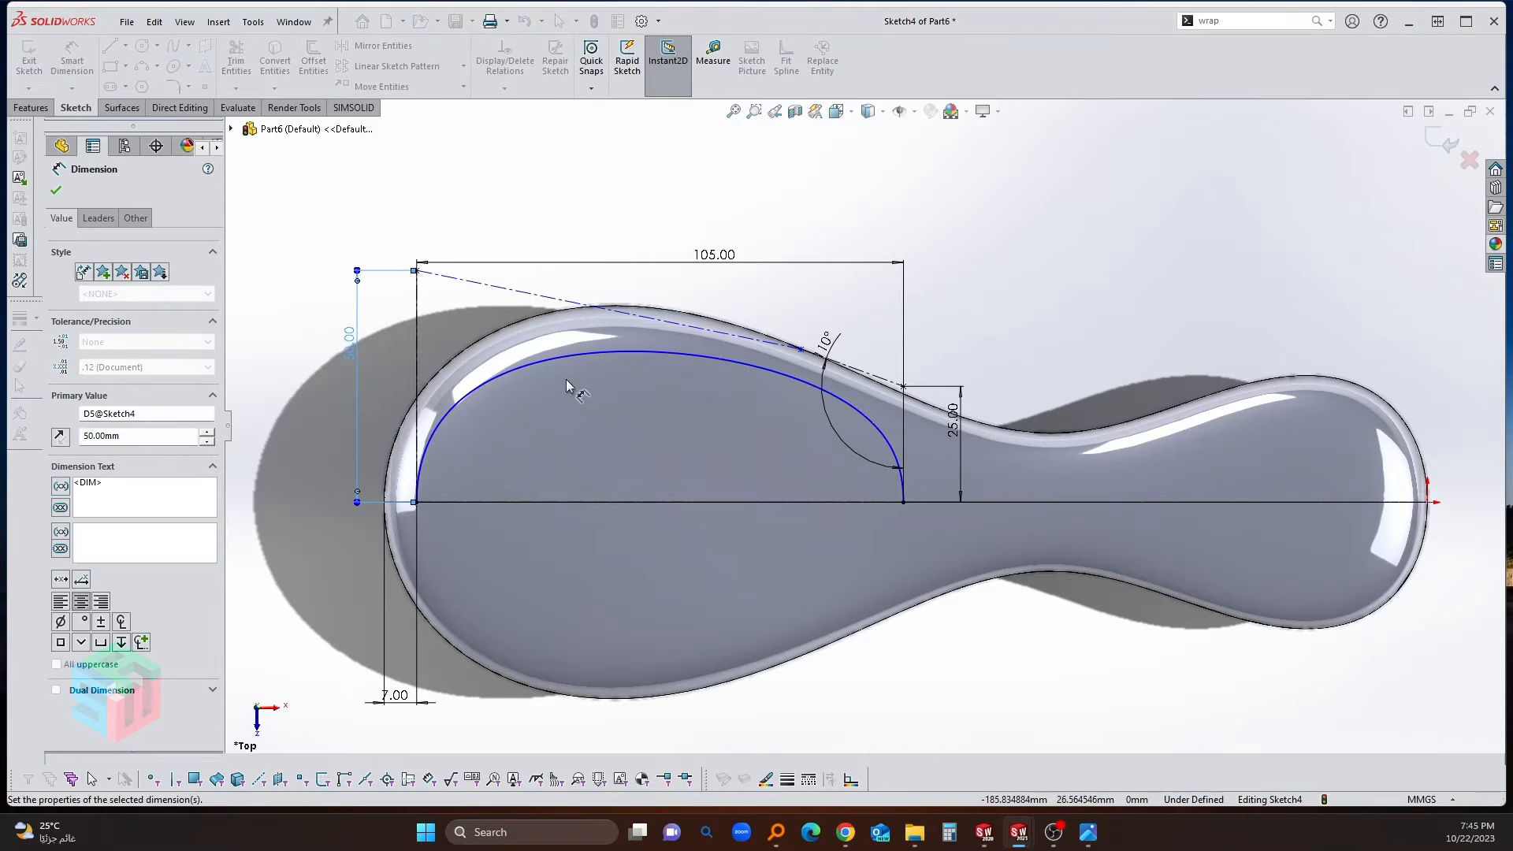
{"action": "scroll", "coordinate": [565, 380], "scroll_direction": "down", "scroll_amount": 2}
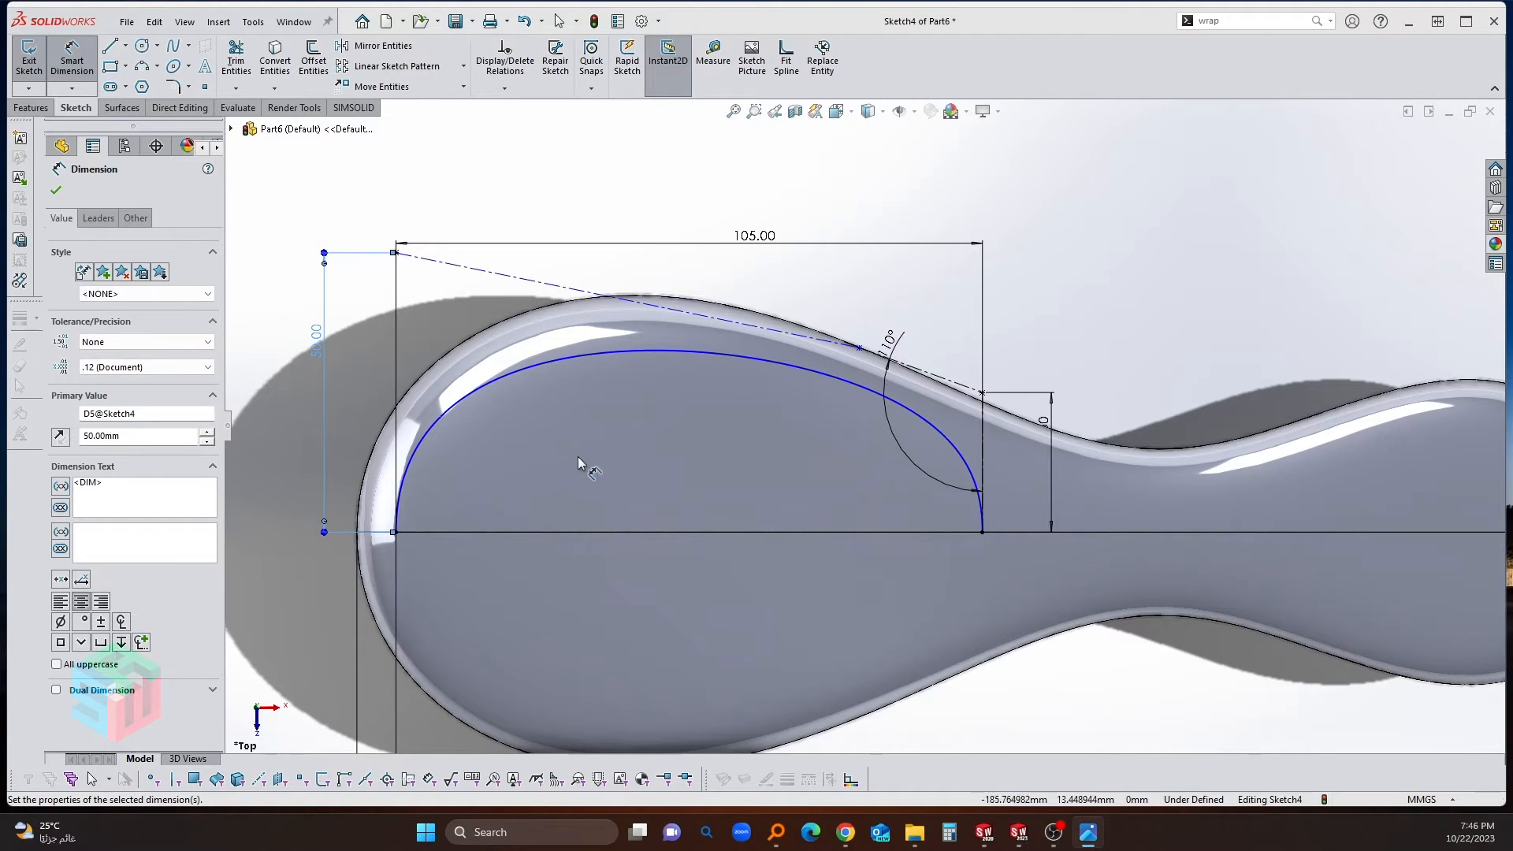
{"action": "left_click", "coordinate": [1104, 270]}
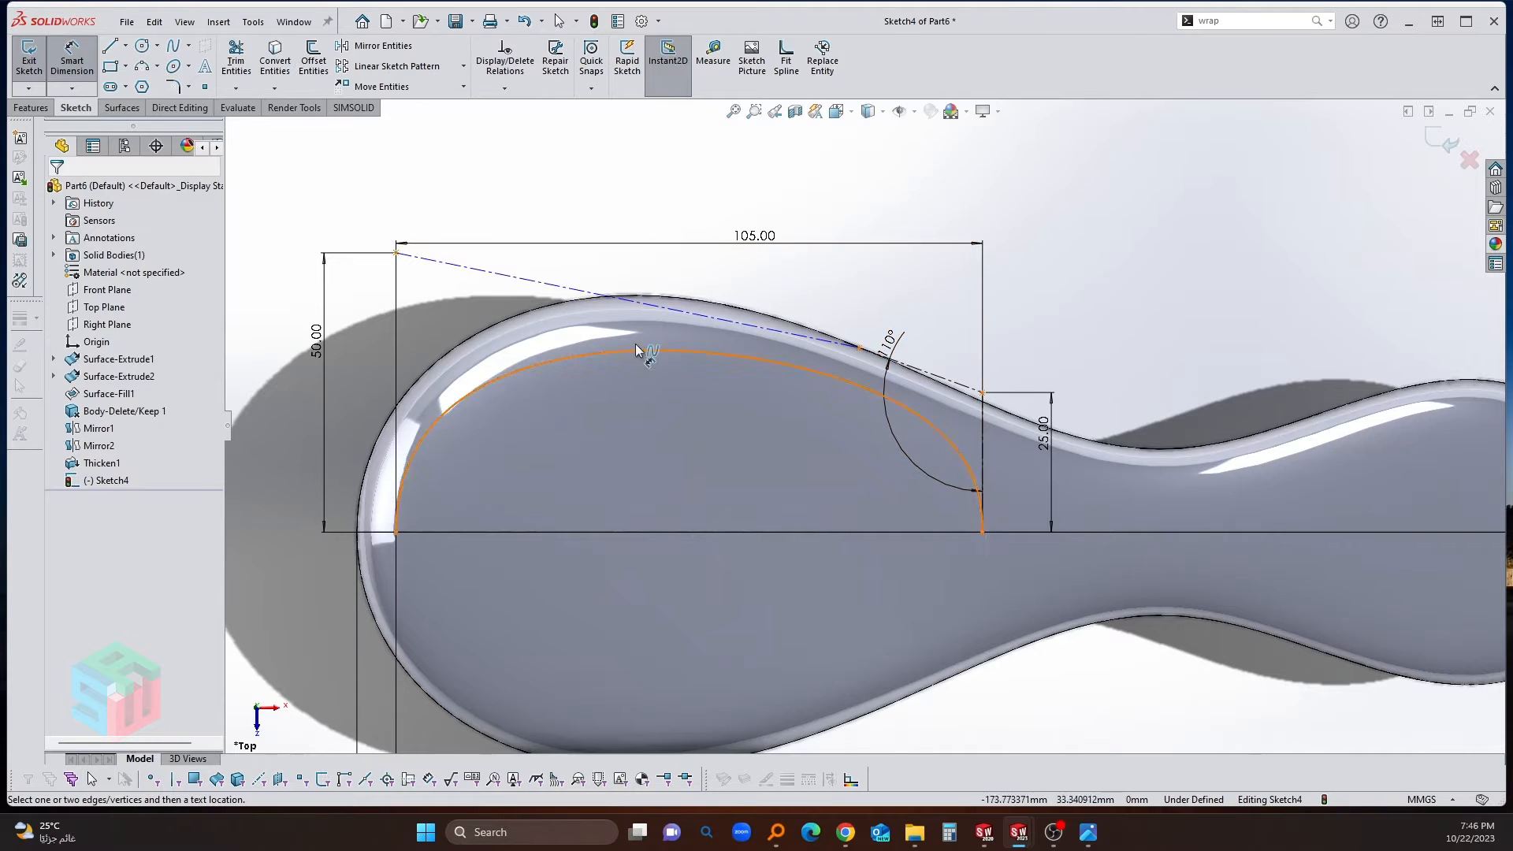
{"action": "key", "text": "Escape"}
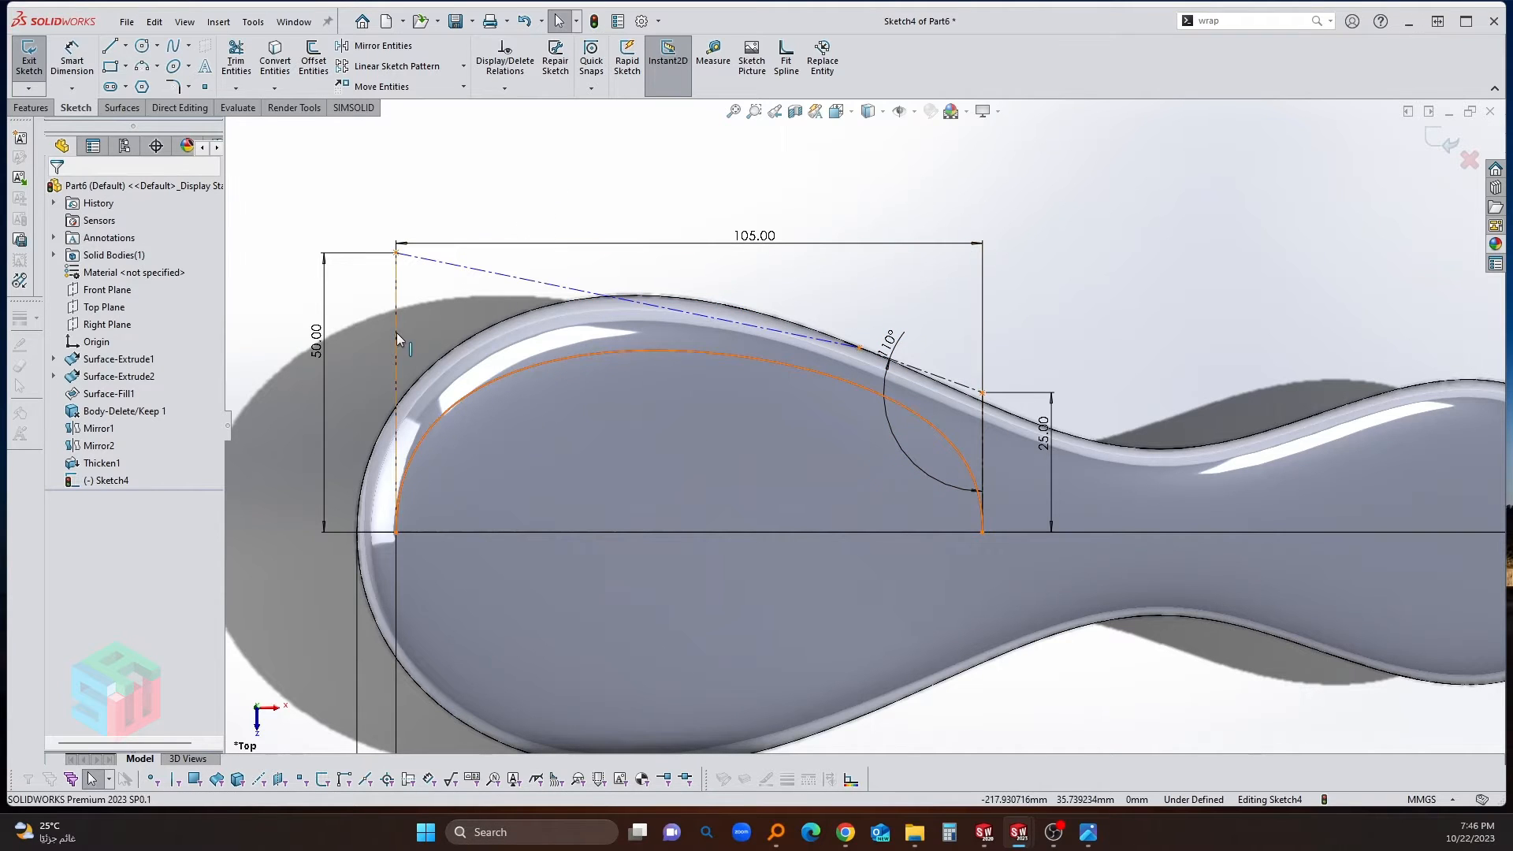
Step: Set the angle between the 50 mm vertical control segment and the long upper control segment to 80 degrees
{"action": "left_click", "coordinate": [396, 333]}
{"action": "key", "text": "d"}
{"action": "left_click", "coordinate": [455, 264]}
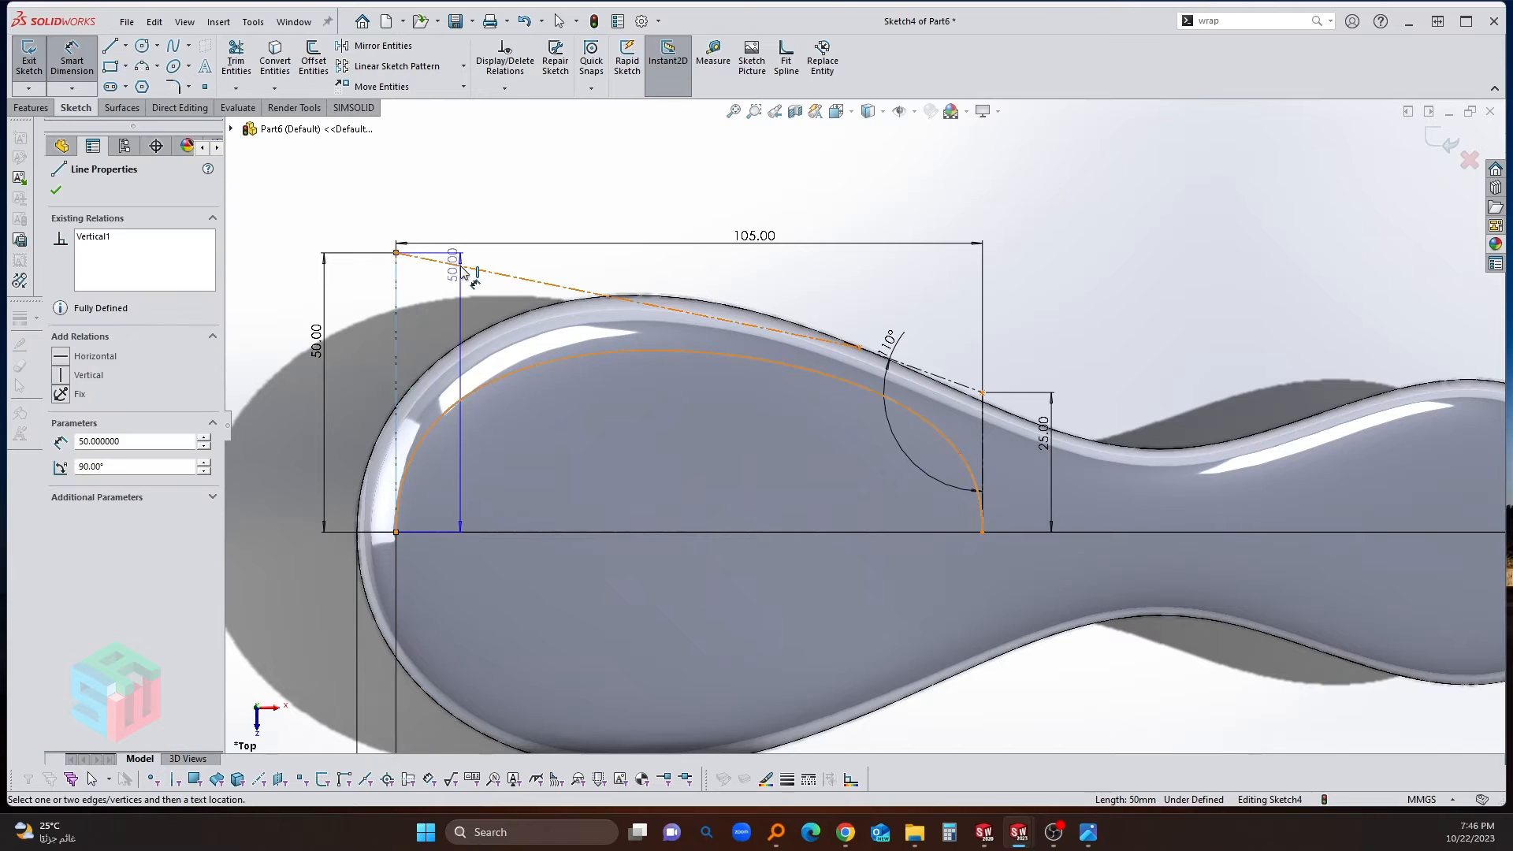
{"action": "left_click", "coordinate": [442, 298]}
{"action": "type", "text": "80"}
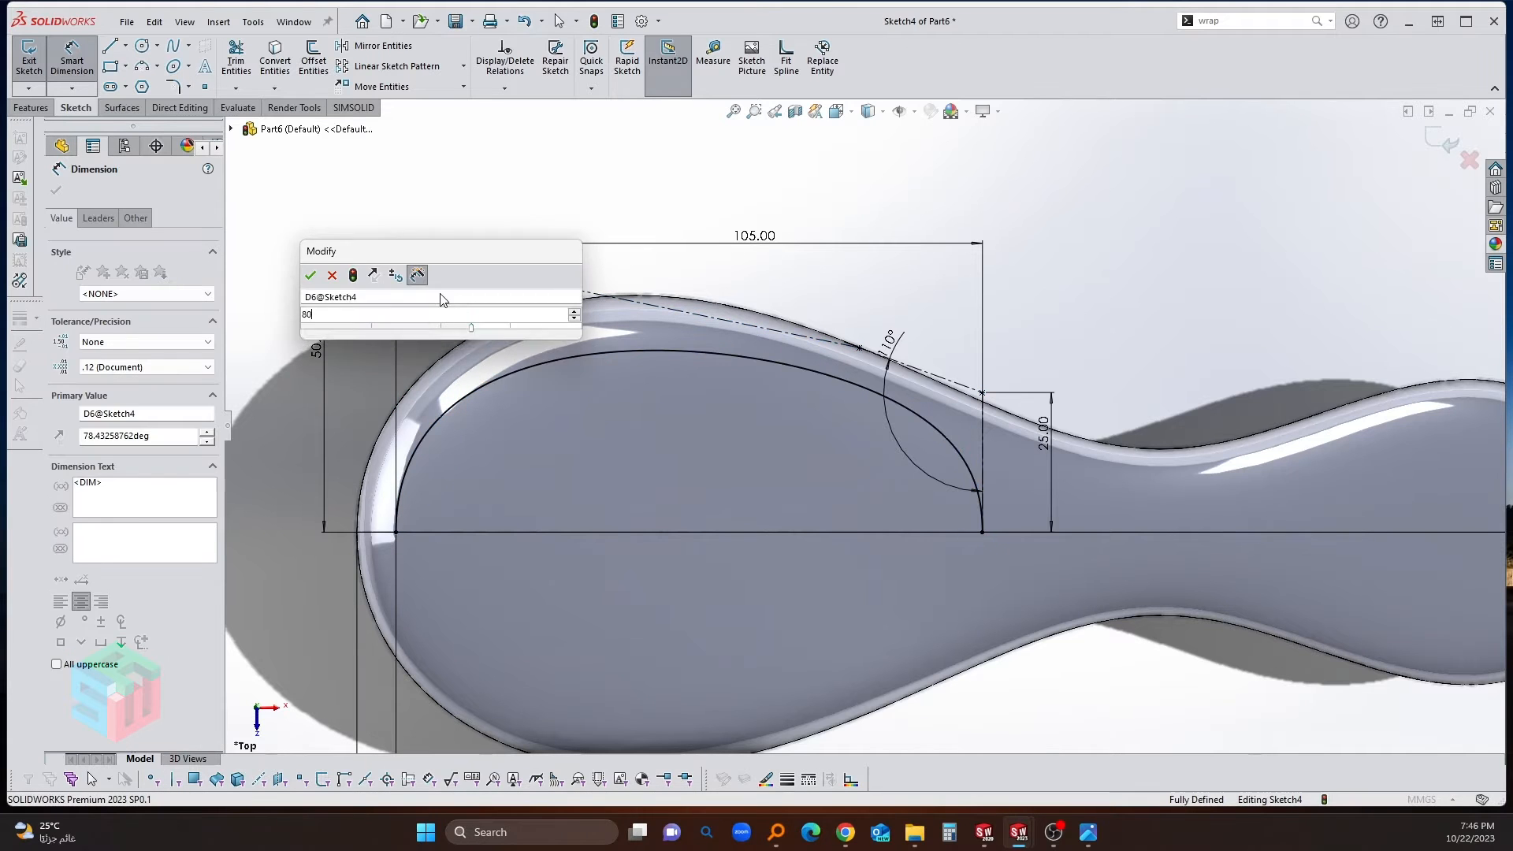
{"action": "key", "text": "Return"}
{"action": "key", "text": "Escape"}
Step: Mirror the dimensioned style spline about the brush's horizontal centreline and finish the sketch
{"action": "left_click", "coordinate": [380, 46]}
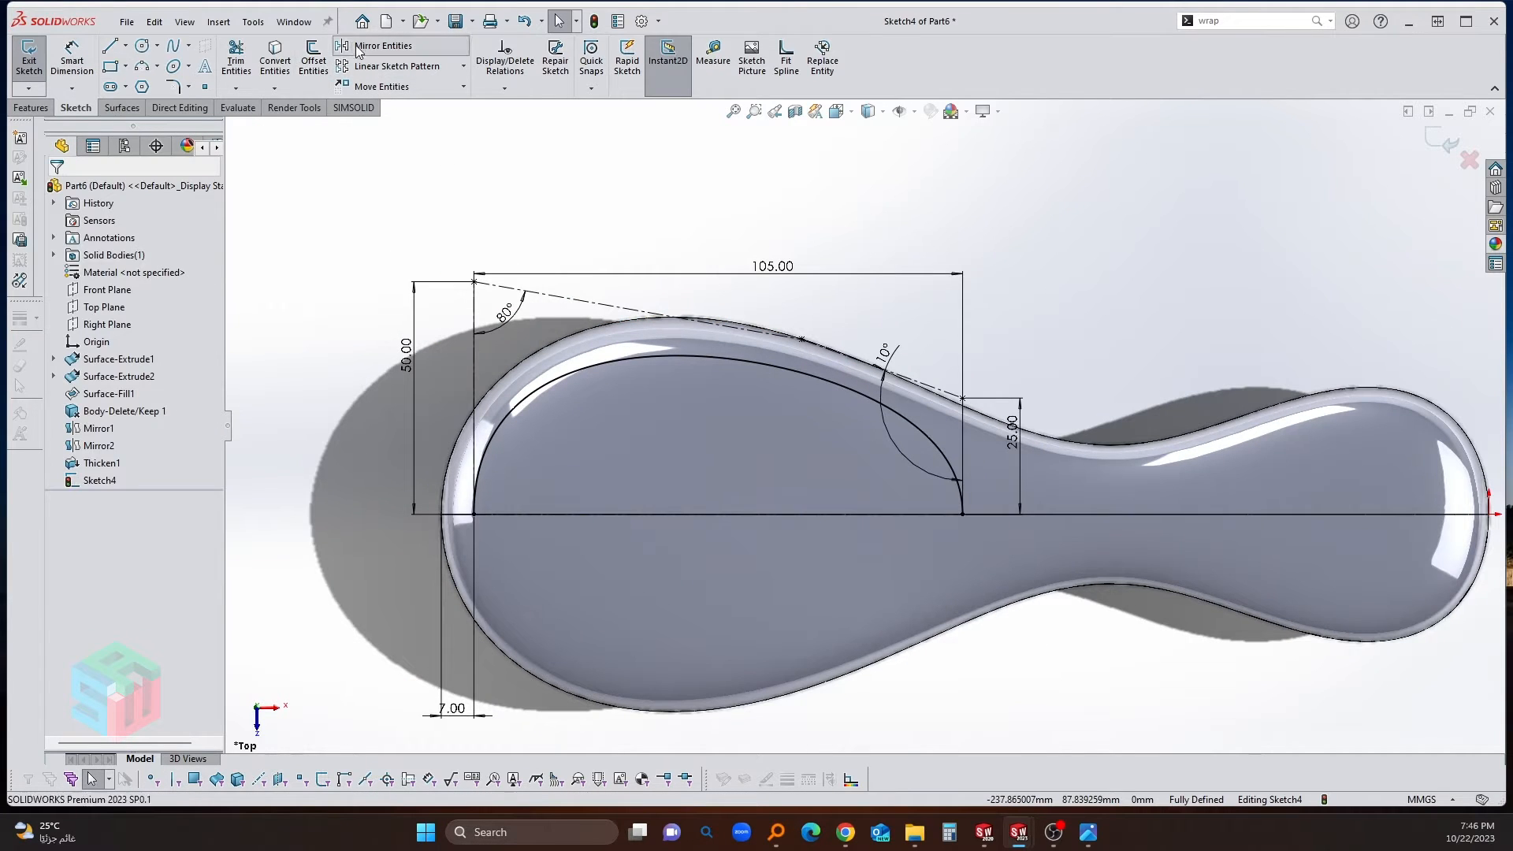
{"action": "left_click", "coordinate": [565, 363]}
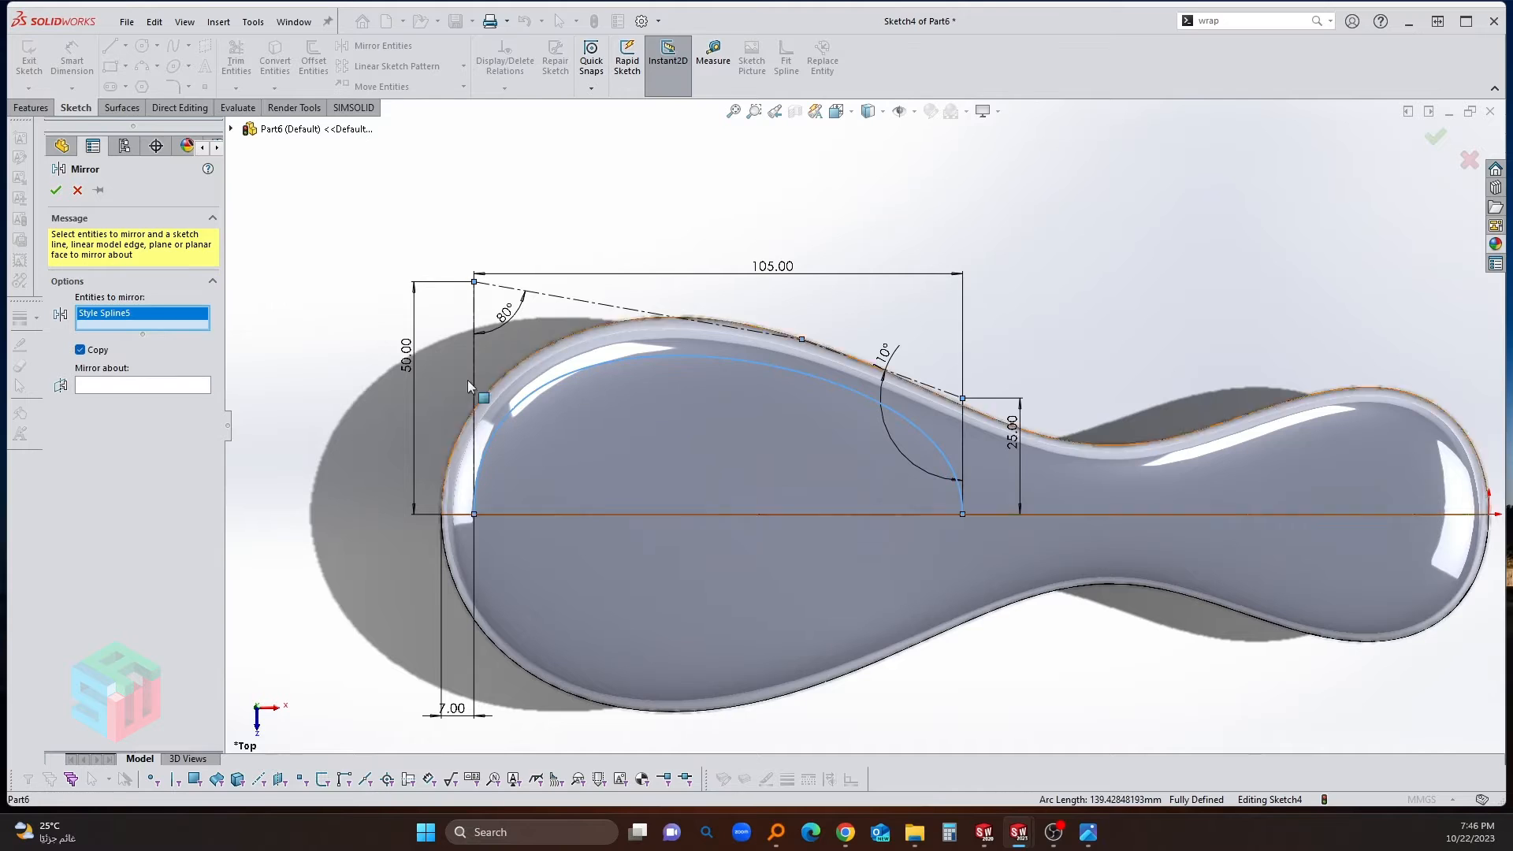
{"action": "left_click", "coordinate": [580, 516]}
{"action": "key", "text": "Return"}
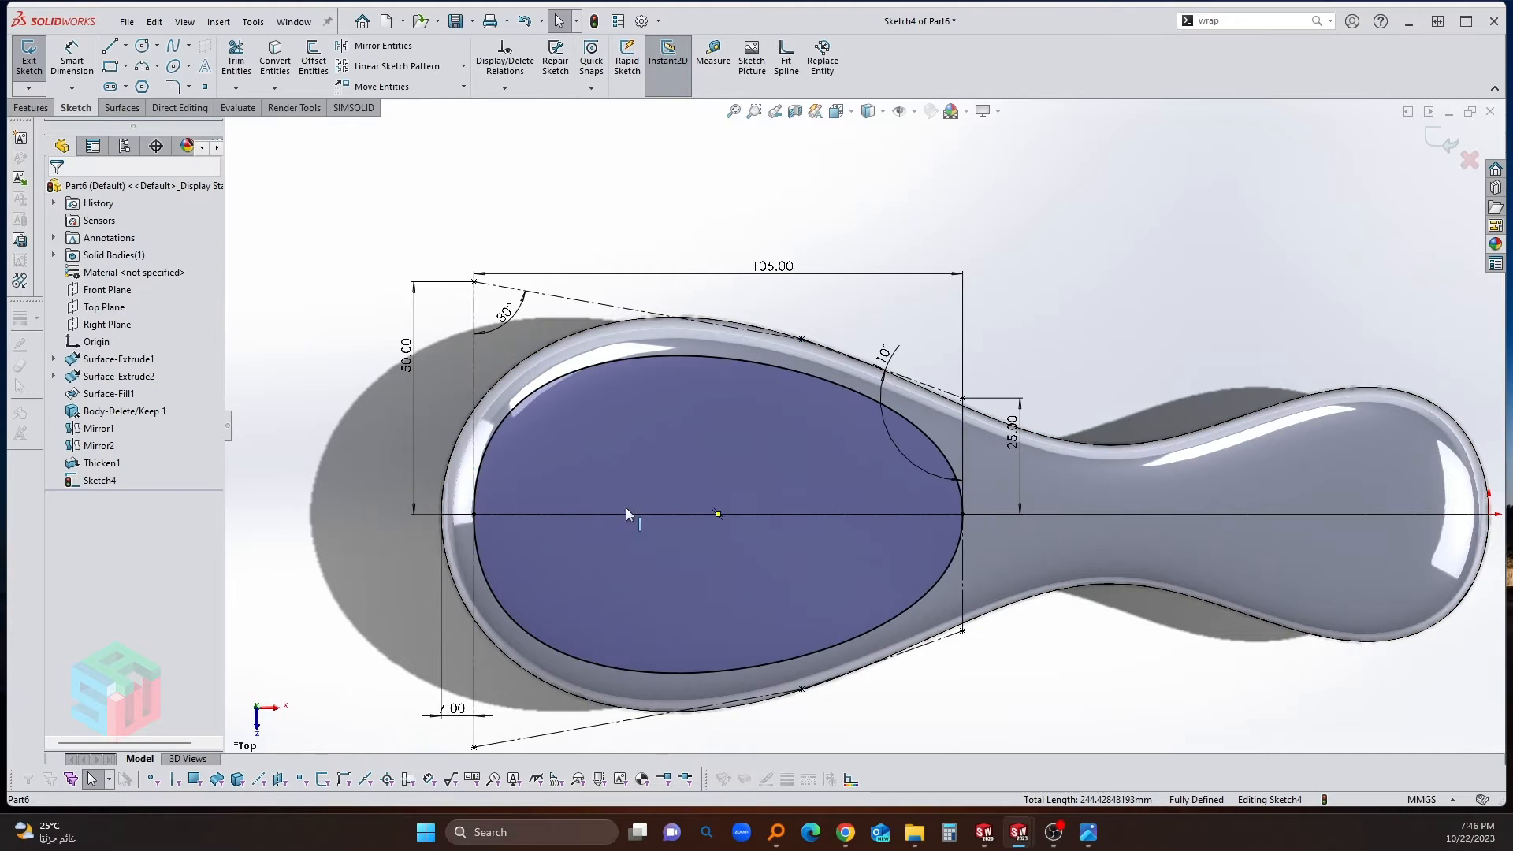
{"action": "left_click", "coordinate": [1467, 161]}
{"action": "left_click", "coordinate": [775, 420]}
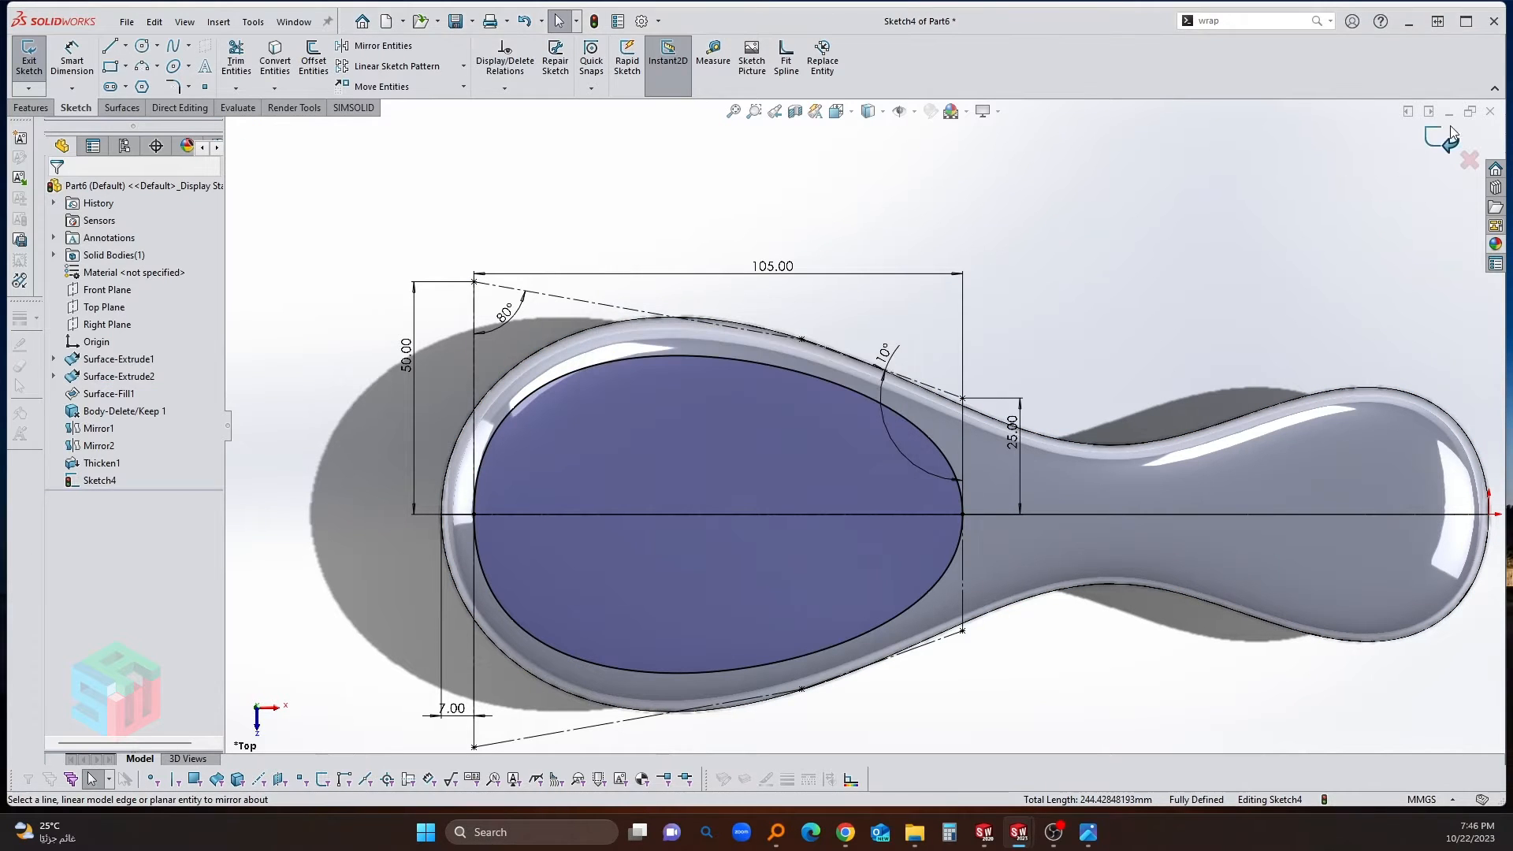
Step: Split the two upper faces of the brush with a projection Split Line using the closed spline outline
{"action": "left_click", "coordinate": [843, 55]}
{"action": "left_click", "coordinate": [854, 105]}
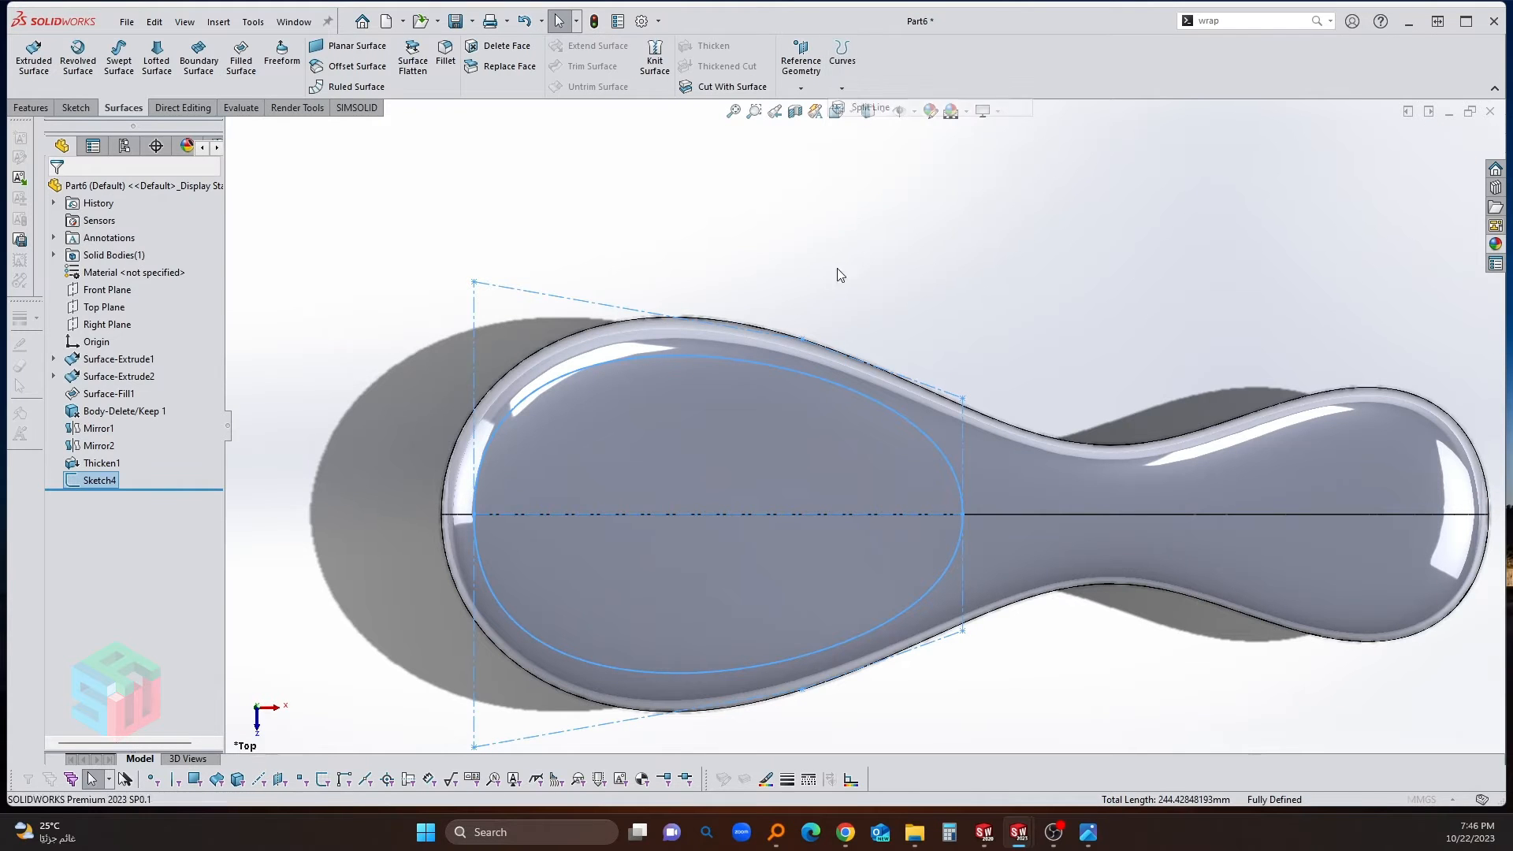
{"action": "left_click", "coordinate": [716, 477]}
{"action": "left_click", "coordinate": [669, 566]}
{"action": "middle_click_drag", "start_coordinate": [669, 565], "coordinate": [660, 389]}
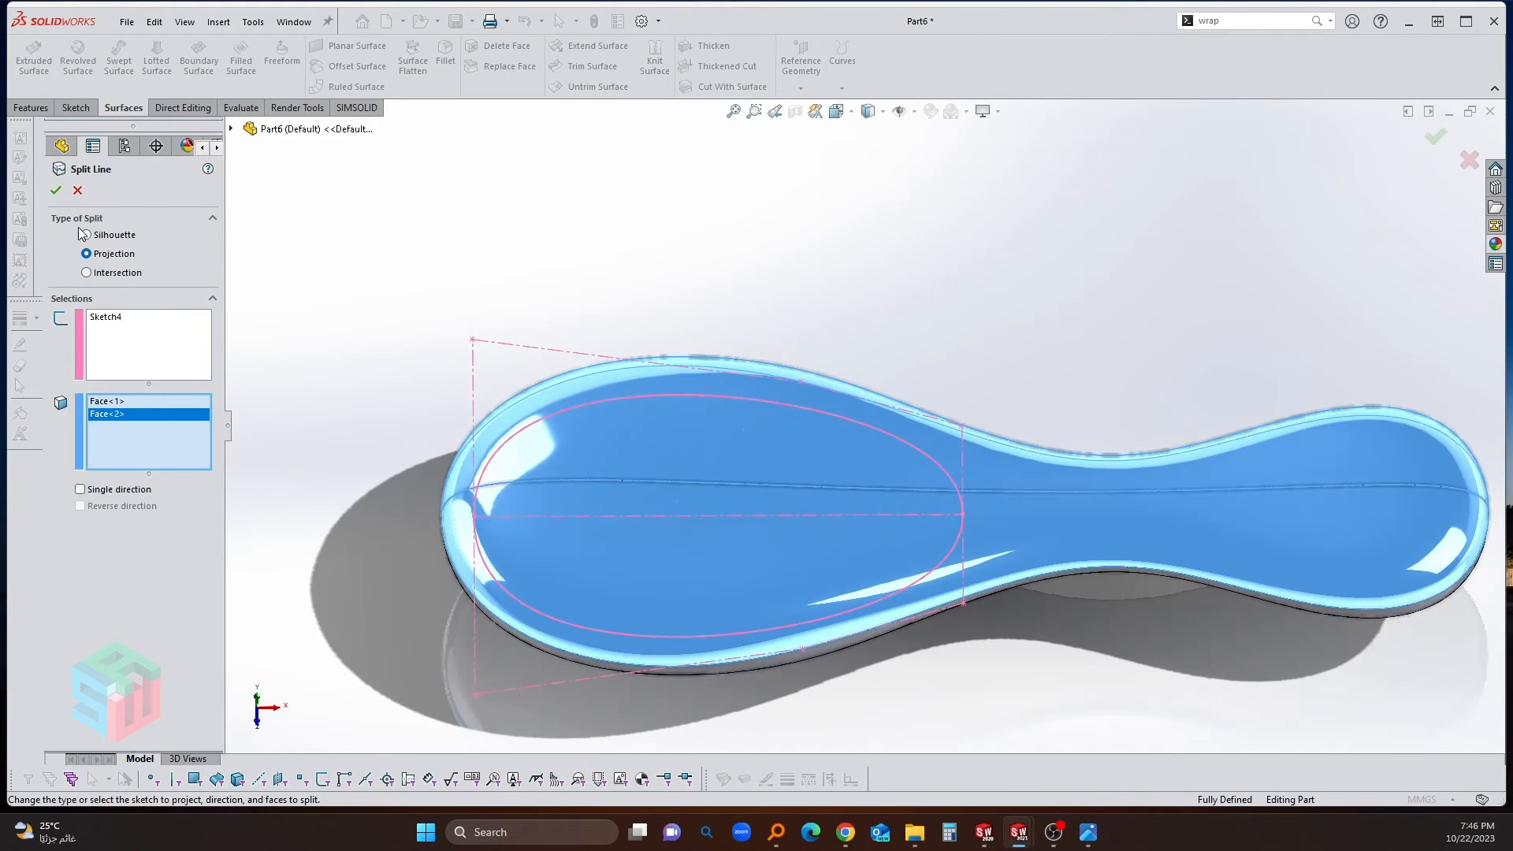
{"action": "left_click", "coordinate": [55, 190]}
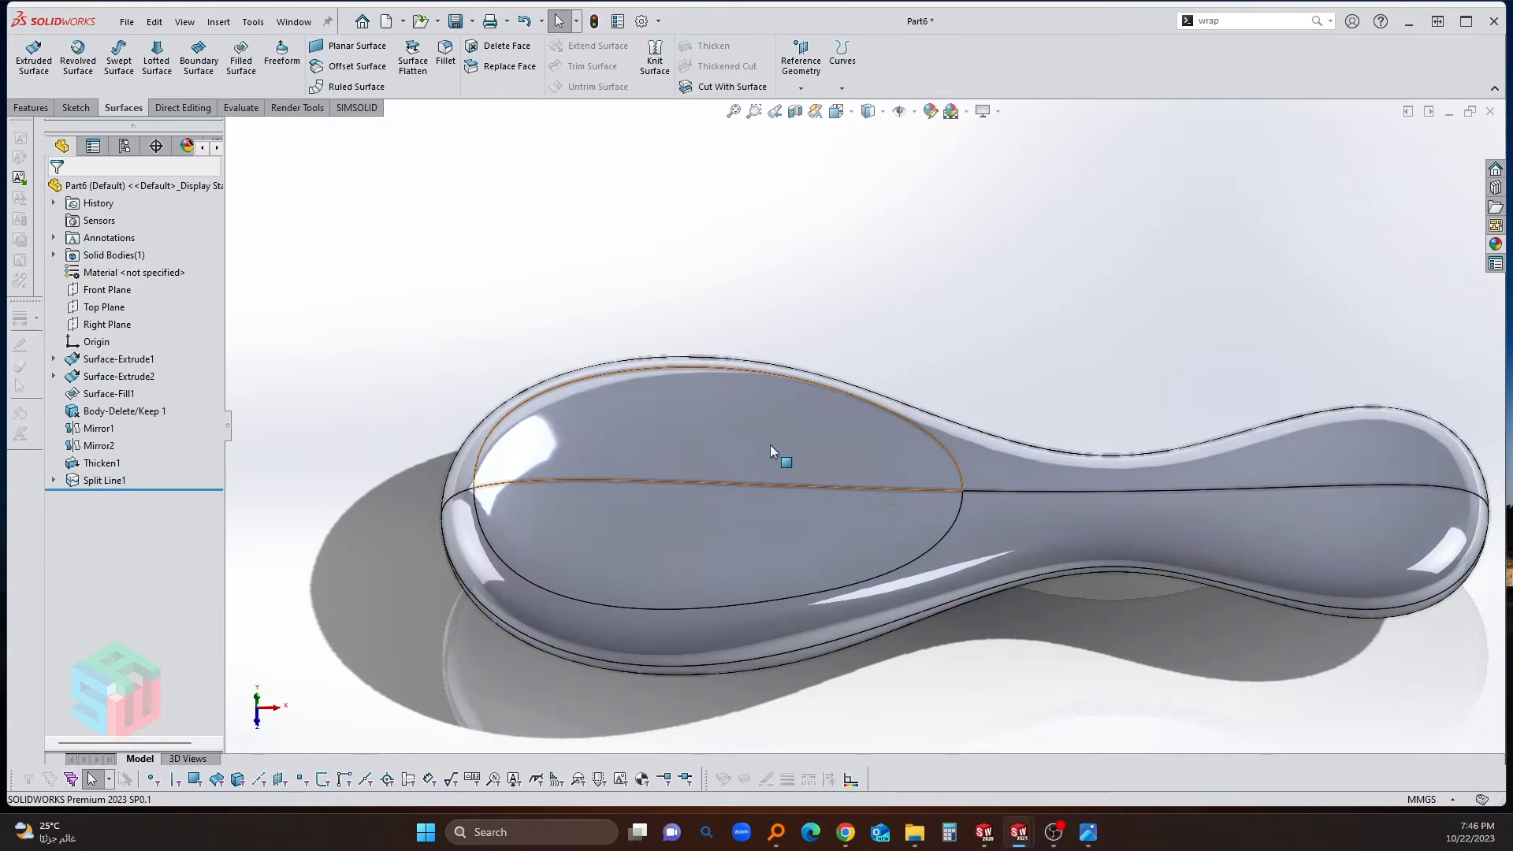
Step: Delete the split faces enclosed by the outline on the brush's wide end to leave an opening
{"action": "middle_click_drag", "start_coordinate": [769, 444], "coordinate": [579, 501]}
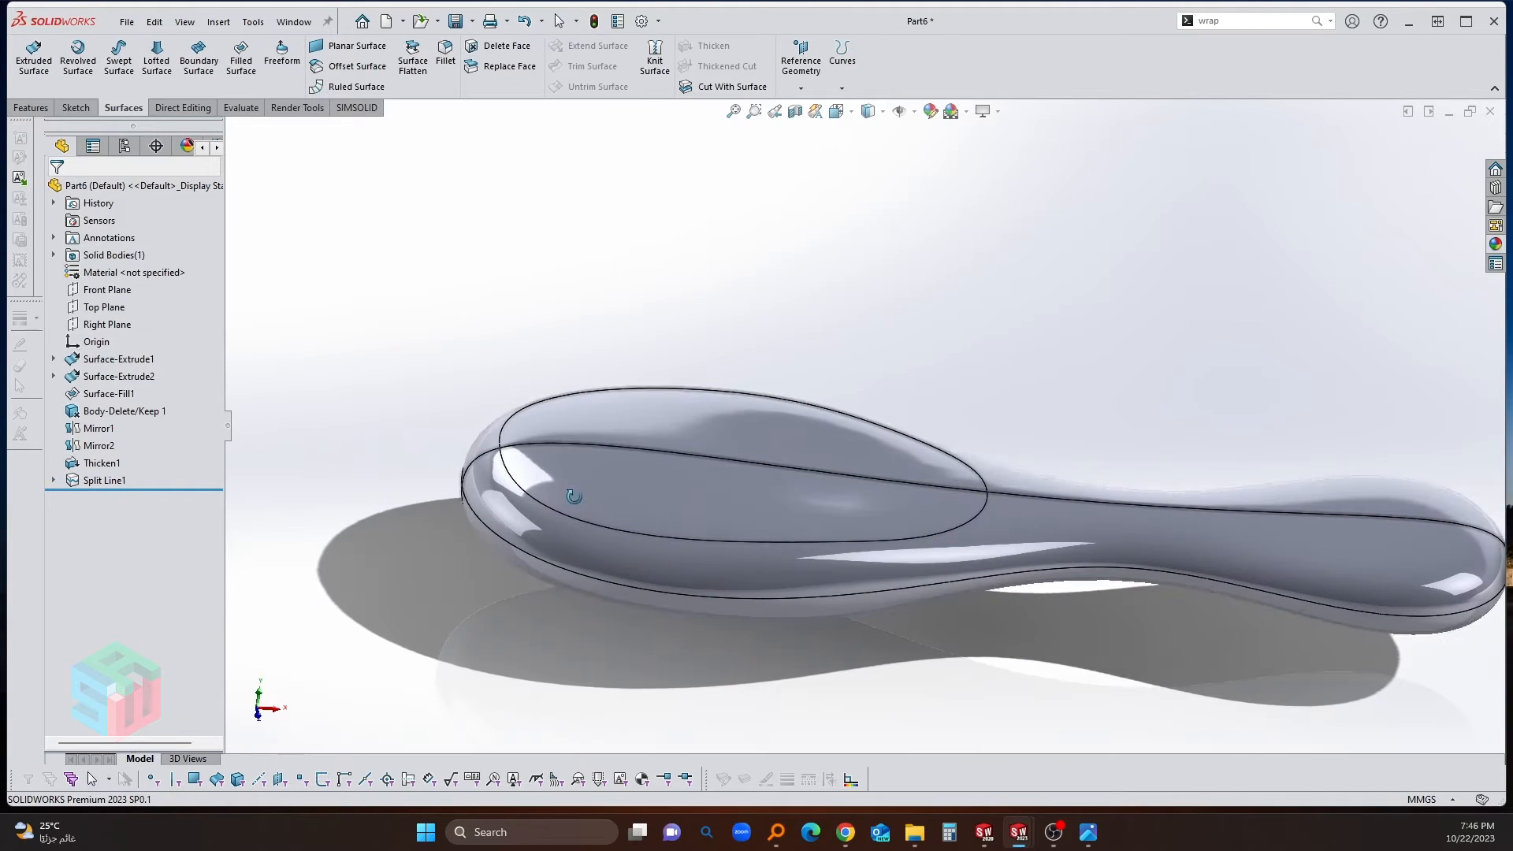
{"action": "left_click", "coordinate": [652, 433]}
{"action": "key", "text": "Delete"}
{"action": "key", "text": "Return"}
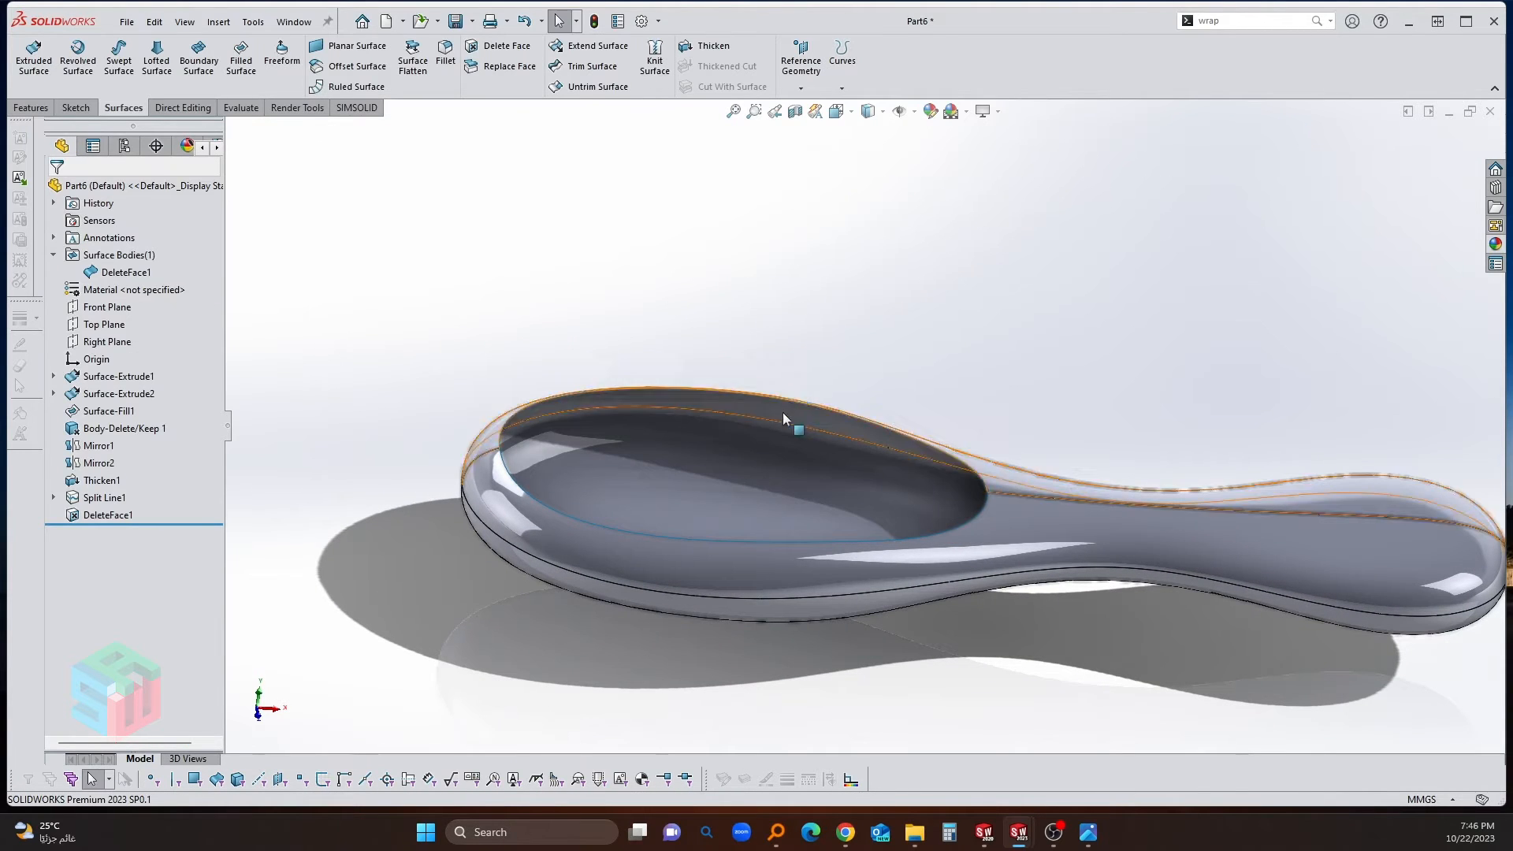
Step: Sketch a two-point spline on the Front Plane from the opening's wide end to its neck end
{"action": "middle_click_drag", "start_coordinate": [783, 413], "coordinate": [368, 433]}
{"action": "left_click", "coordinate": [110, 308]}
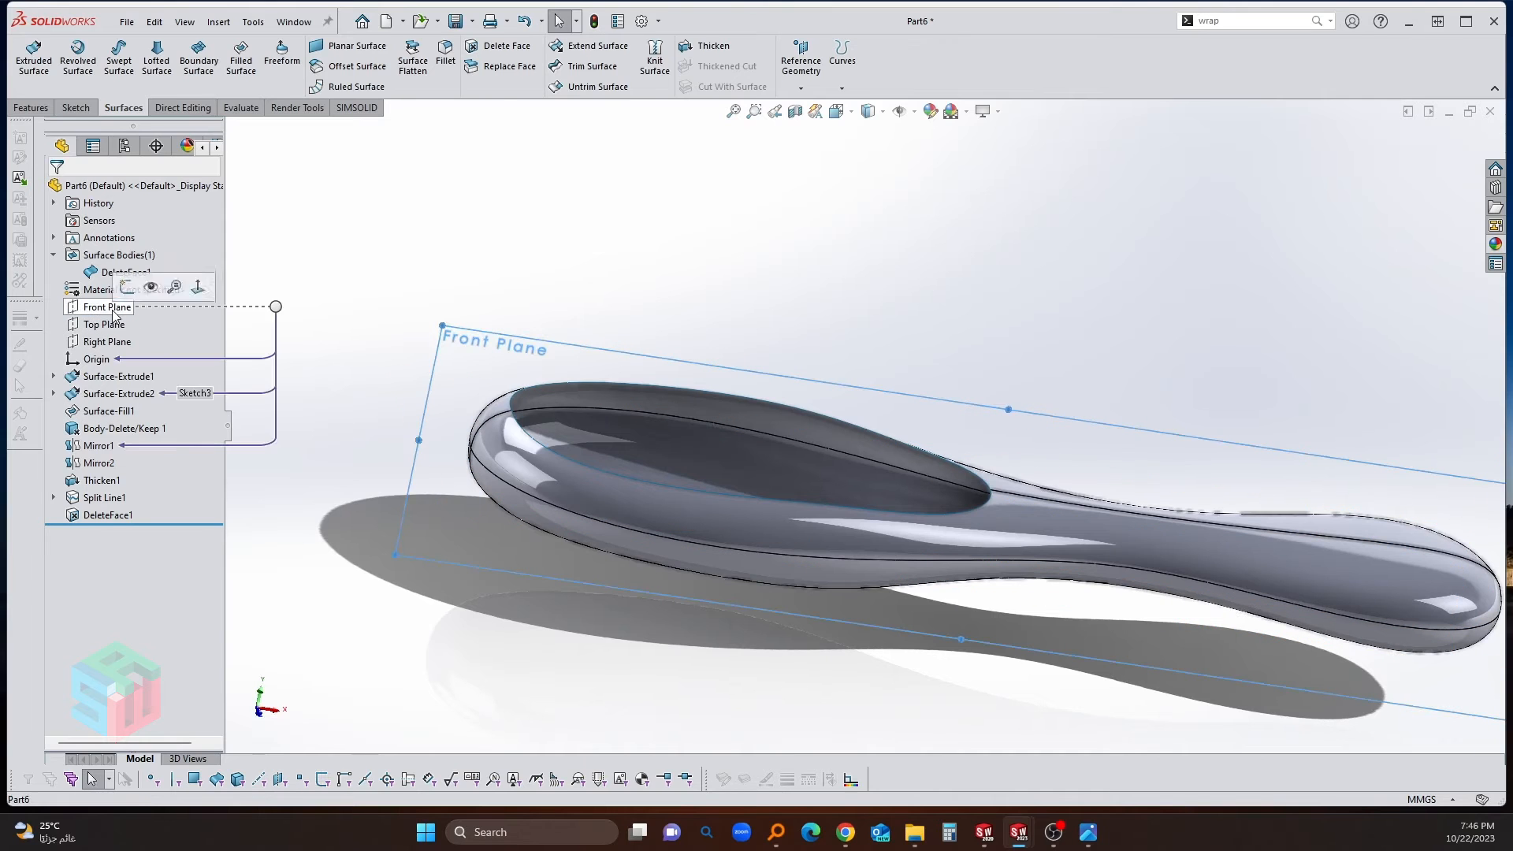
{"action": "left_click", "coordinate": [126, 287]}
{"action": "scroll", "coordinate": [651, 365], "scroll_direction": "up", "scroll_amount": 2}
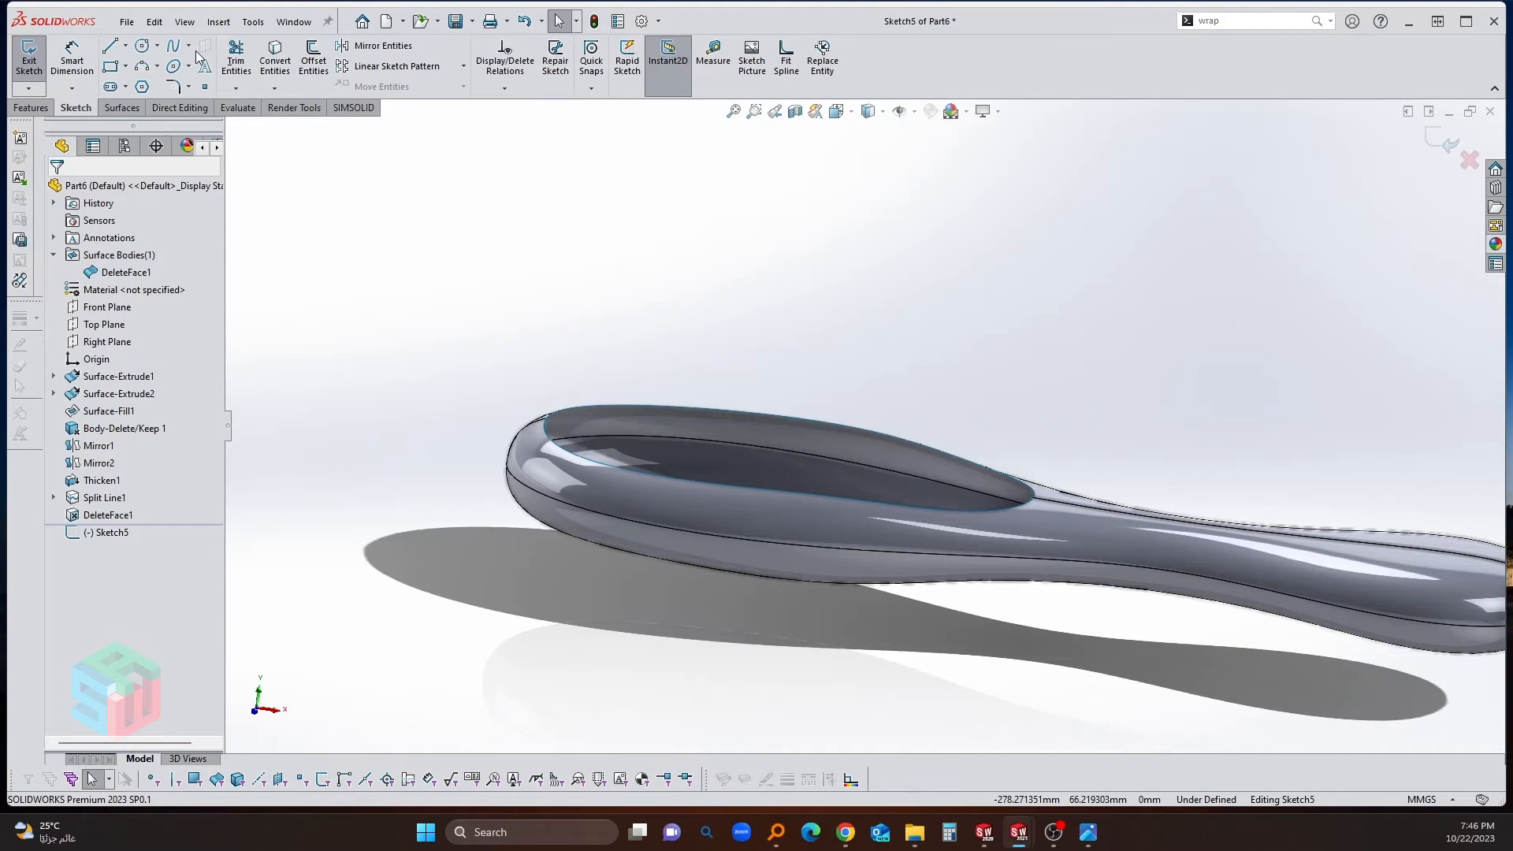
{"action": "left_click", "coordinate": [189, 46]}
{"action": "left_click", "coordinate": [197, 59]}
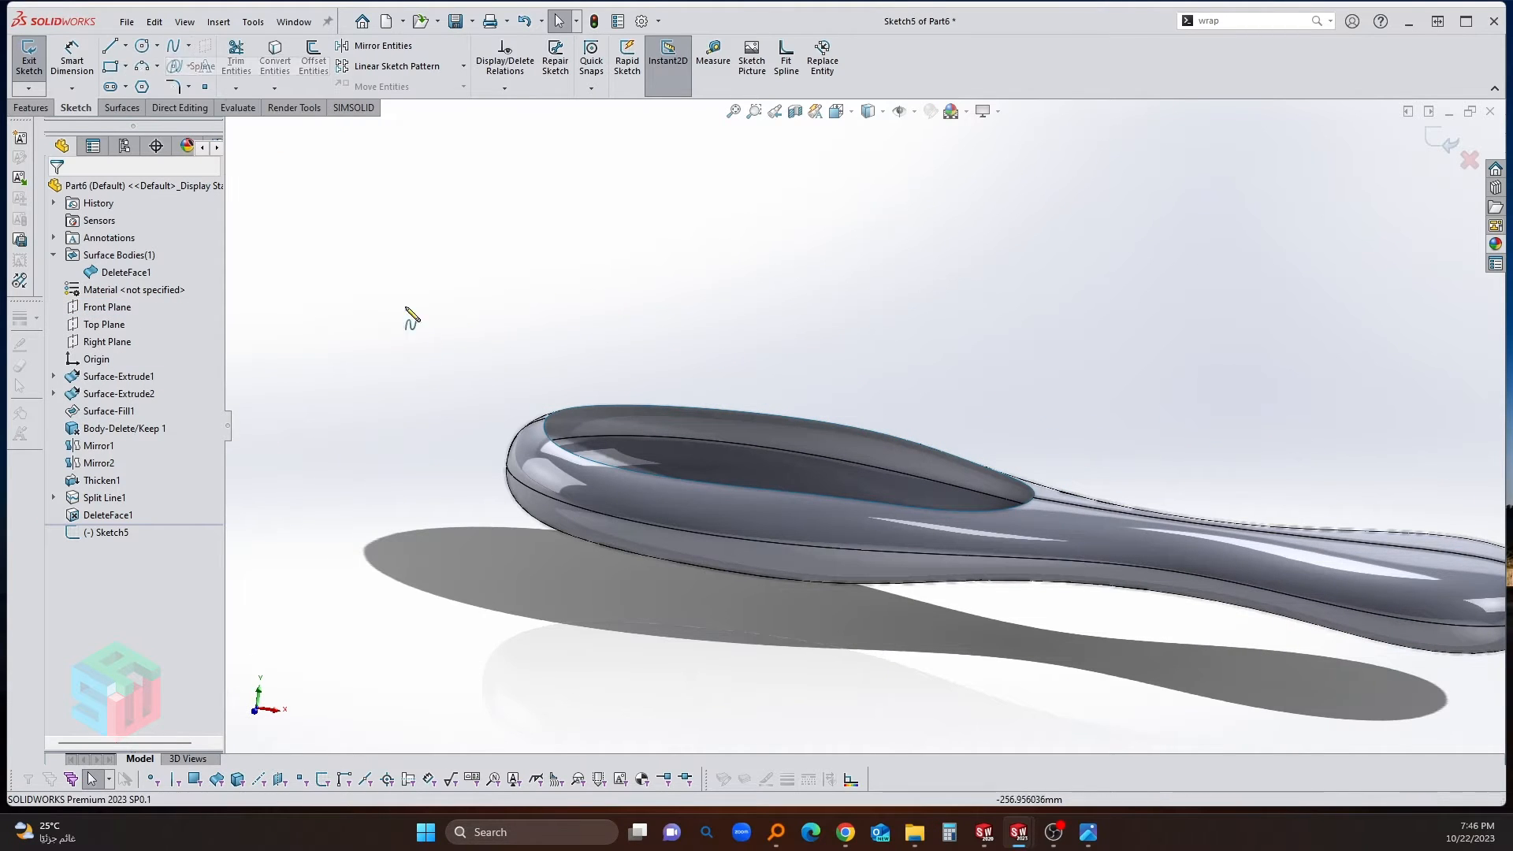
{"action": "left_click", "coordinate": [548, 417]}
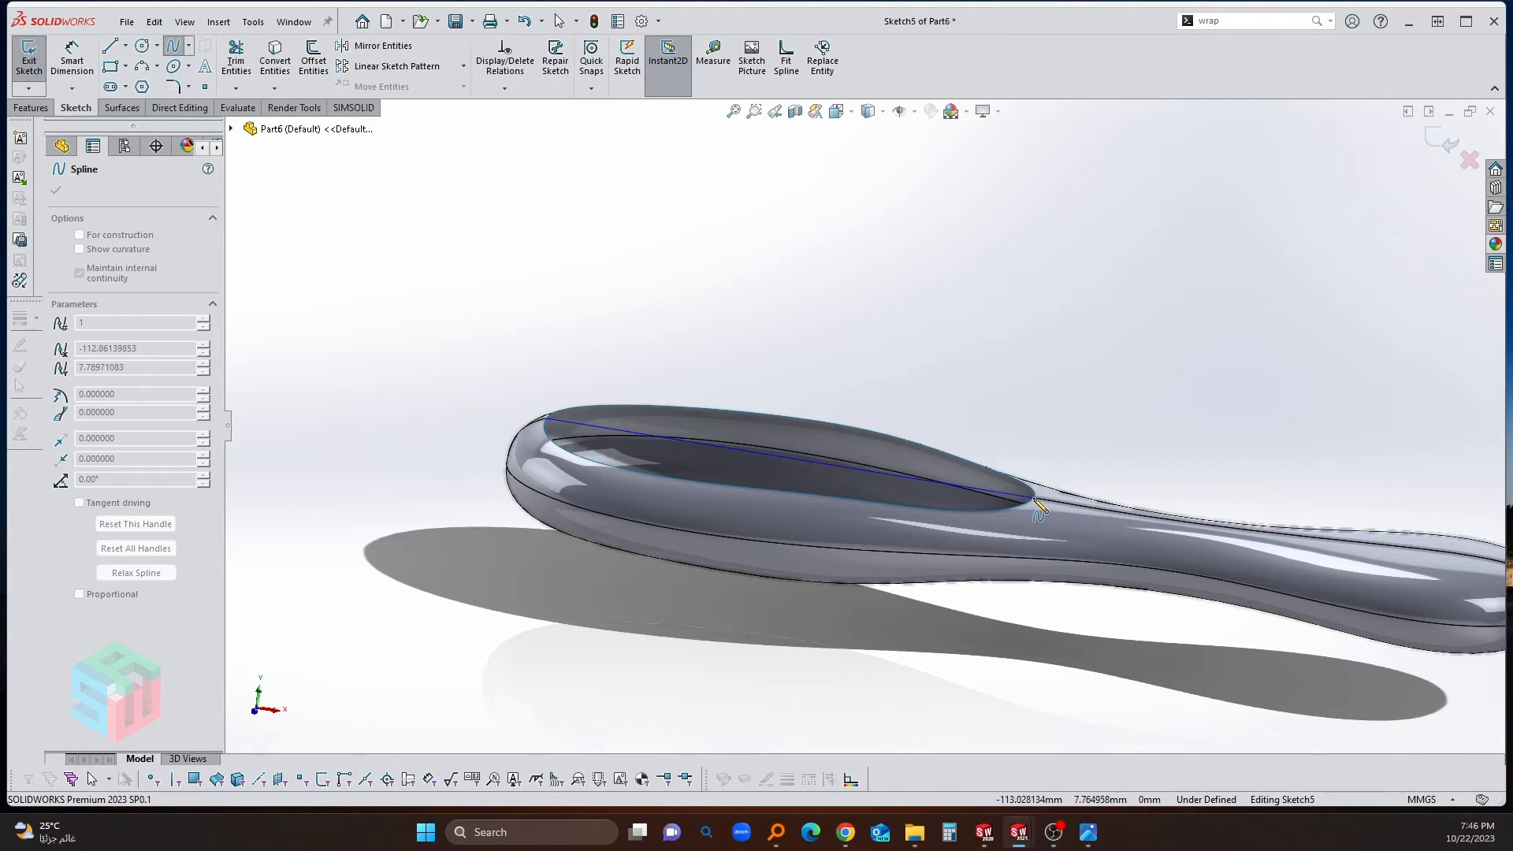
{"action": "scroll", "coordinate": [1037, 505], "scroll_direction": "up", "scroll_amount": 3}
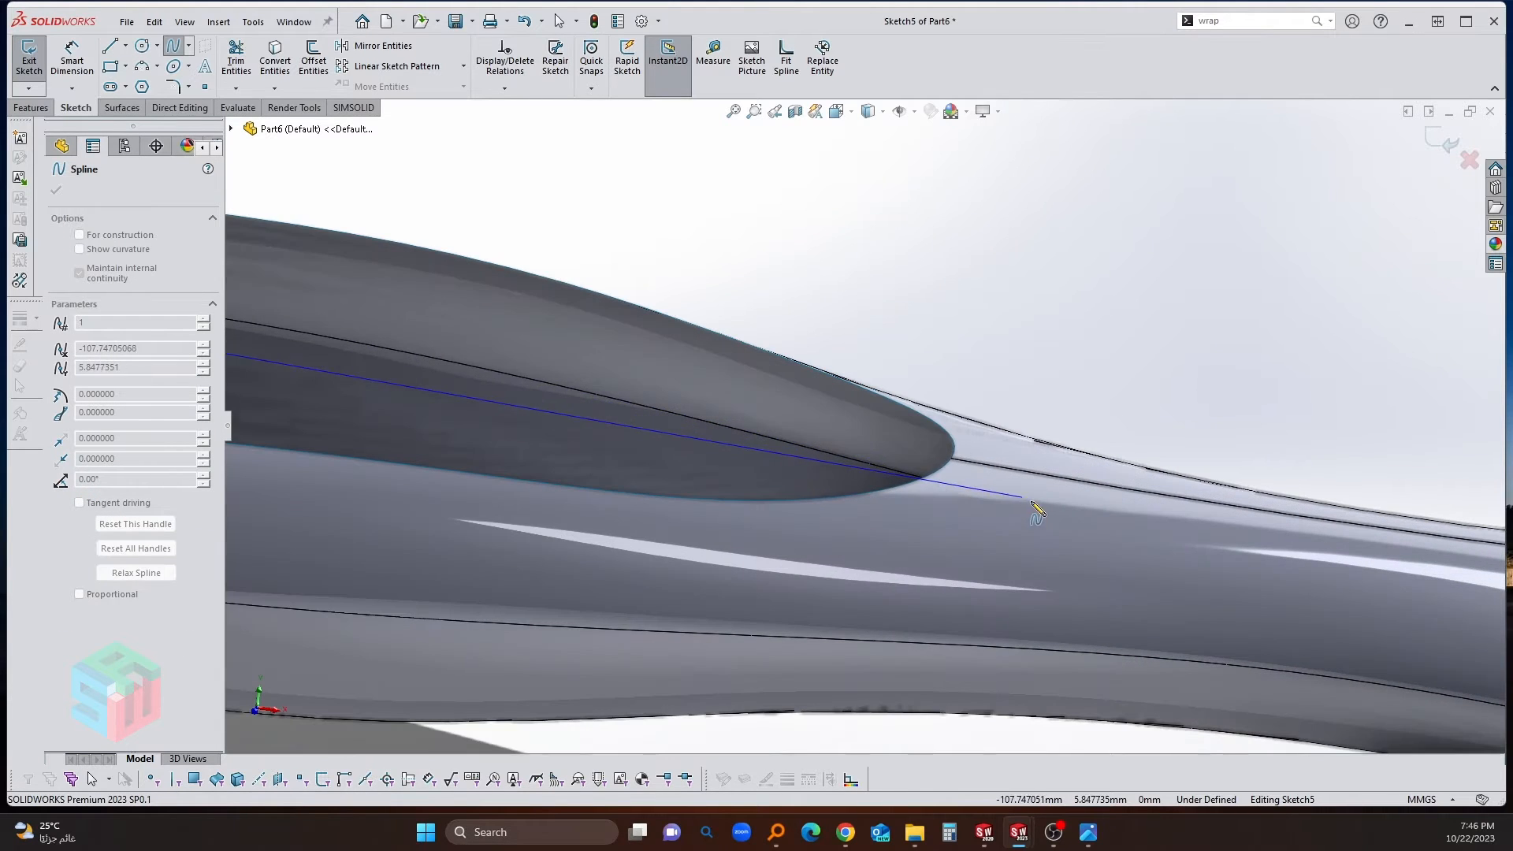
{"action": "left_click", "coordinate": [951, 458]}
{"action": "right_click", "coordinate": [967, 339]}
{"action": "left_click", "coordinate": [981, 348]}
{"action": "scroll", "coordinate": [857, 408], "scroll_direction": "down", "scroll_amount": 6}
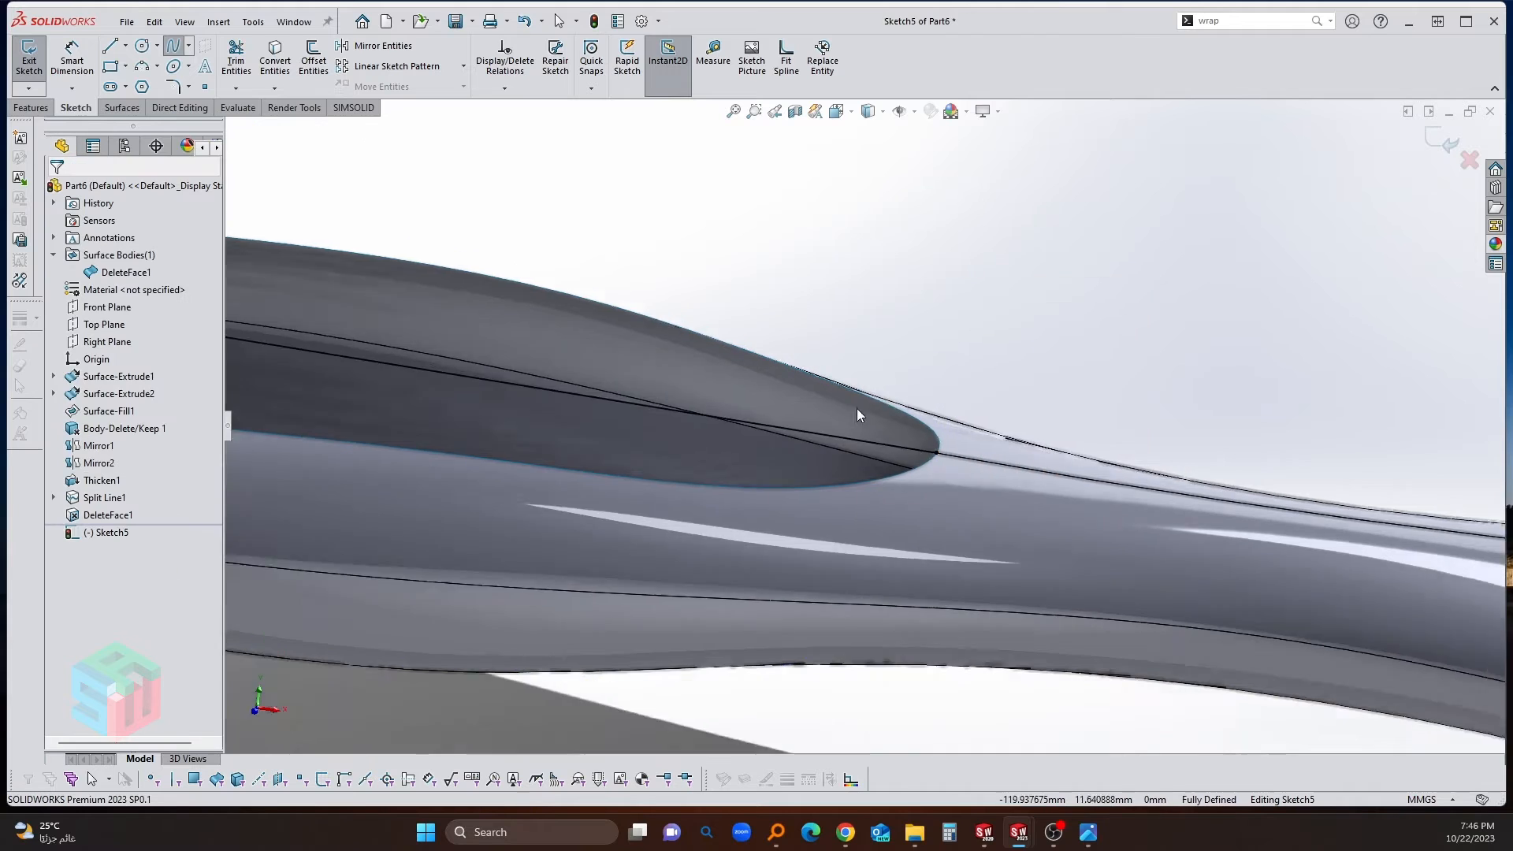
Step: Arch the spline above the opening by pulling its wide-end tangent handle upward in the front view
{"action": "key", "text": "ctrl+8"}
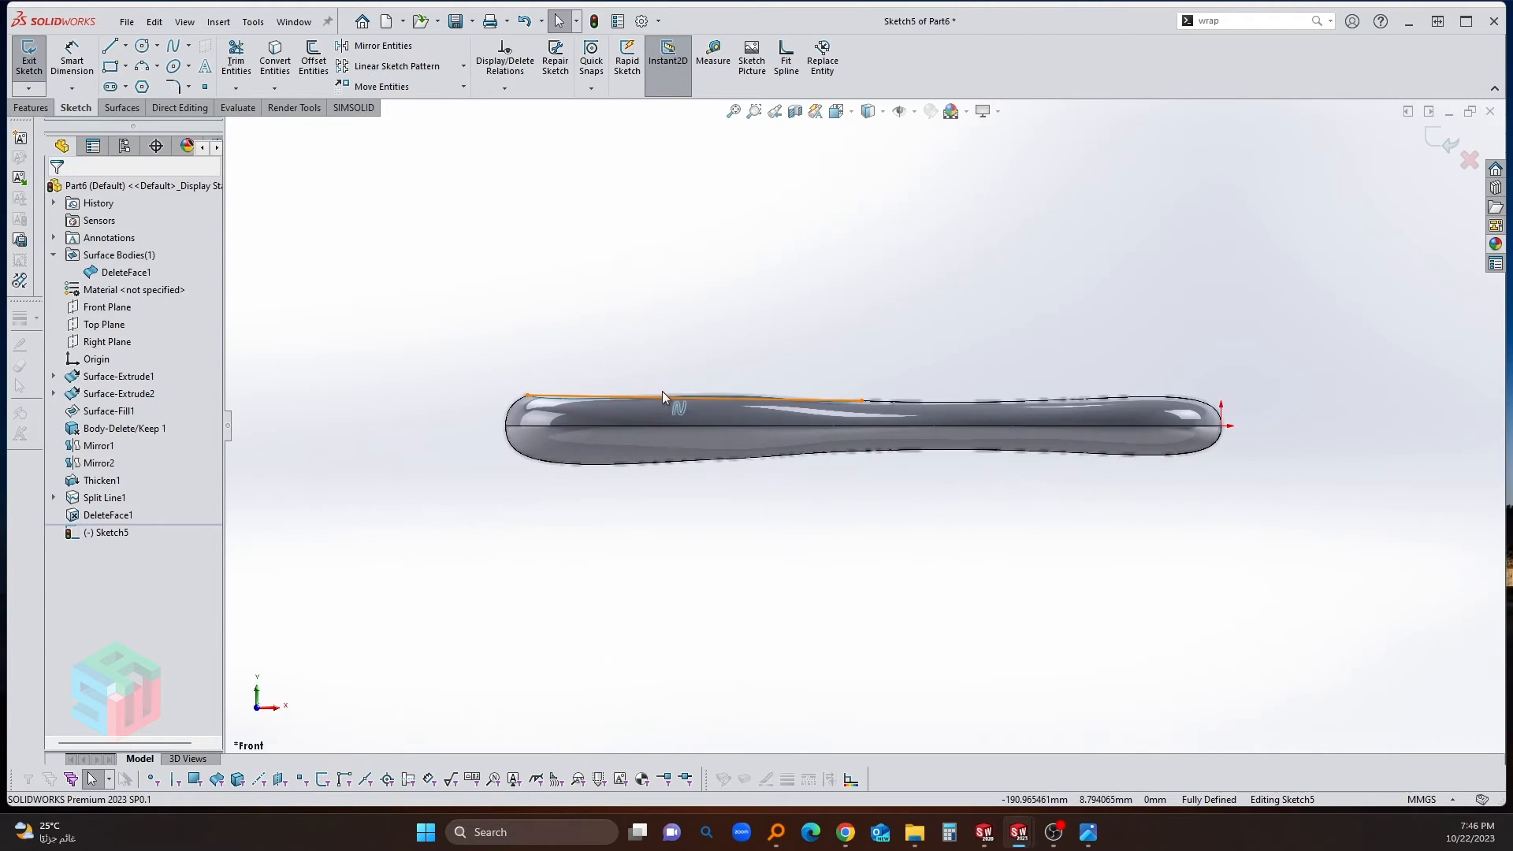
{"action": "left_click", "coordinate": [662, 392]}
{"action": "scroll", "coordinate": [651, 395], "scroll_direction": "up", "scroll_amount": 3}
{"action": "left_click_drag", "start_coordinate": [597, 410], "coordinate": [642, 293]}
{"action": "left_click", "coordinate": [491, 320]}
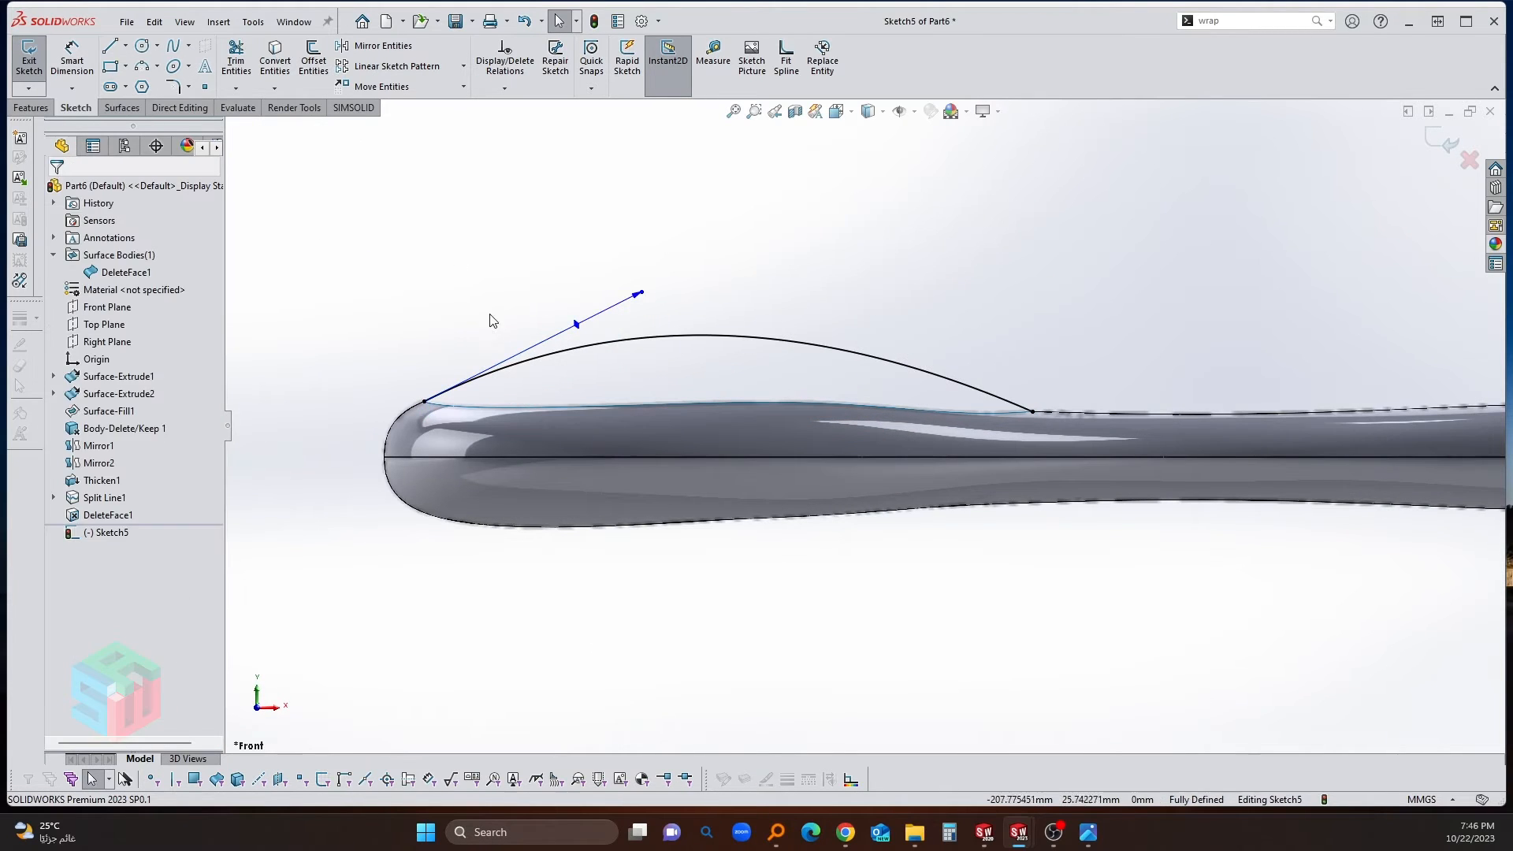
Step: Draw a slanted construction line outward and downward from each spline endpoint, about 27 mm long at the neck end
{"action": "key", "text": "c"}
{"action": "left_click", "coordinate": [424, 402]}
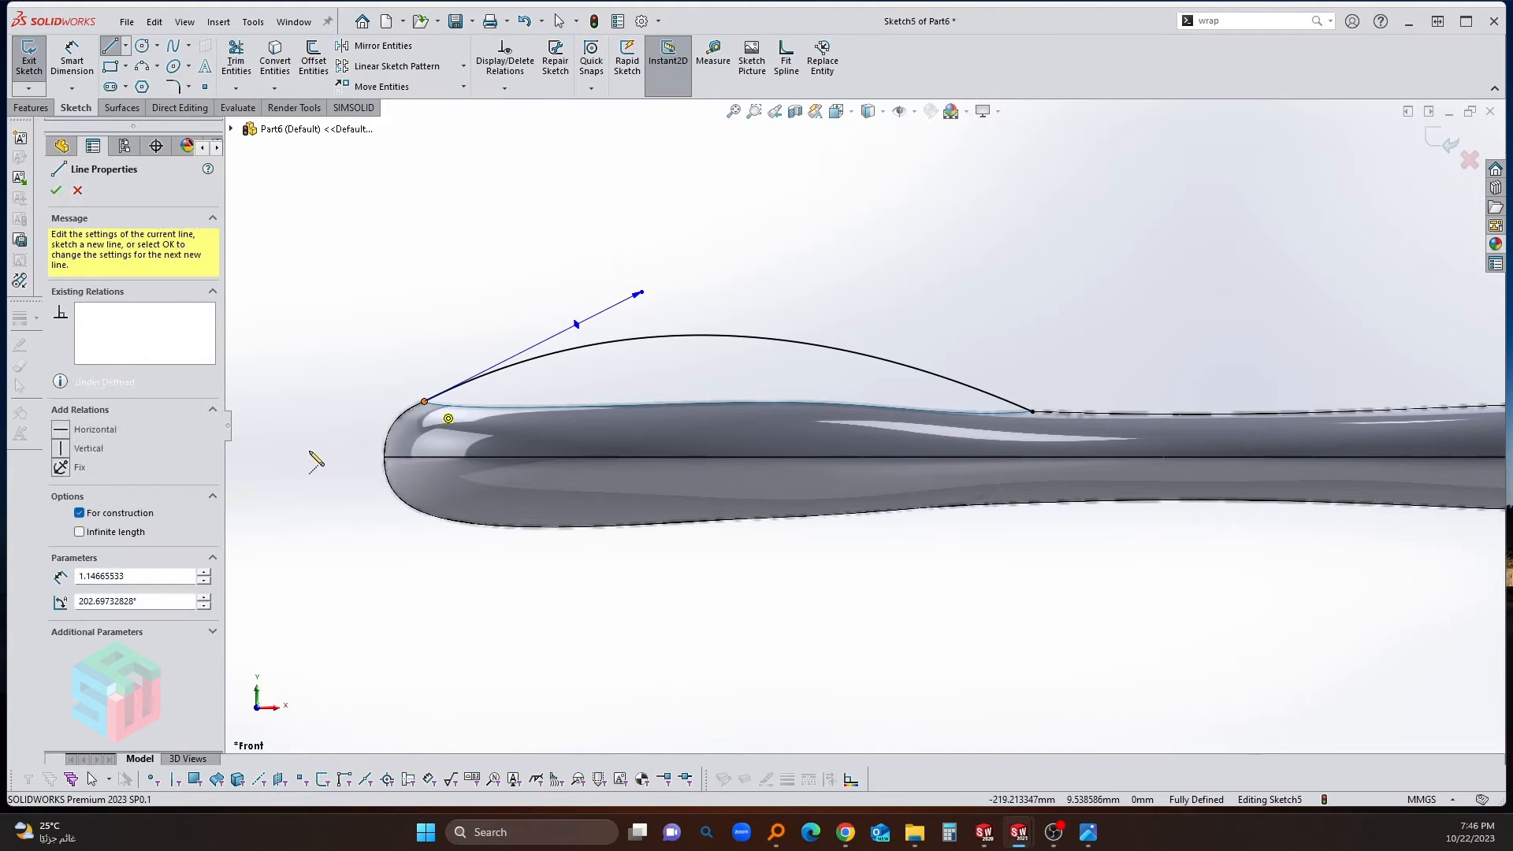
{"action": "left_click", "coordinate": [309, 457]}
{"action": "key", "text": "Escape"}
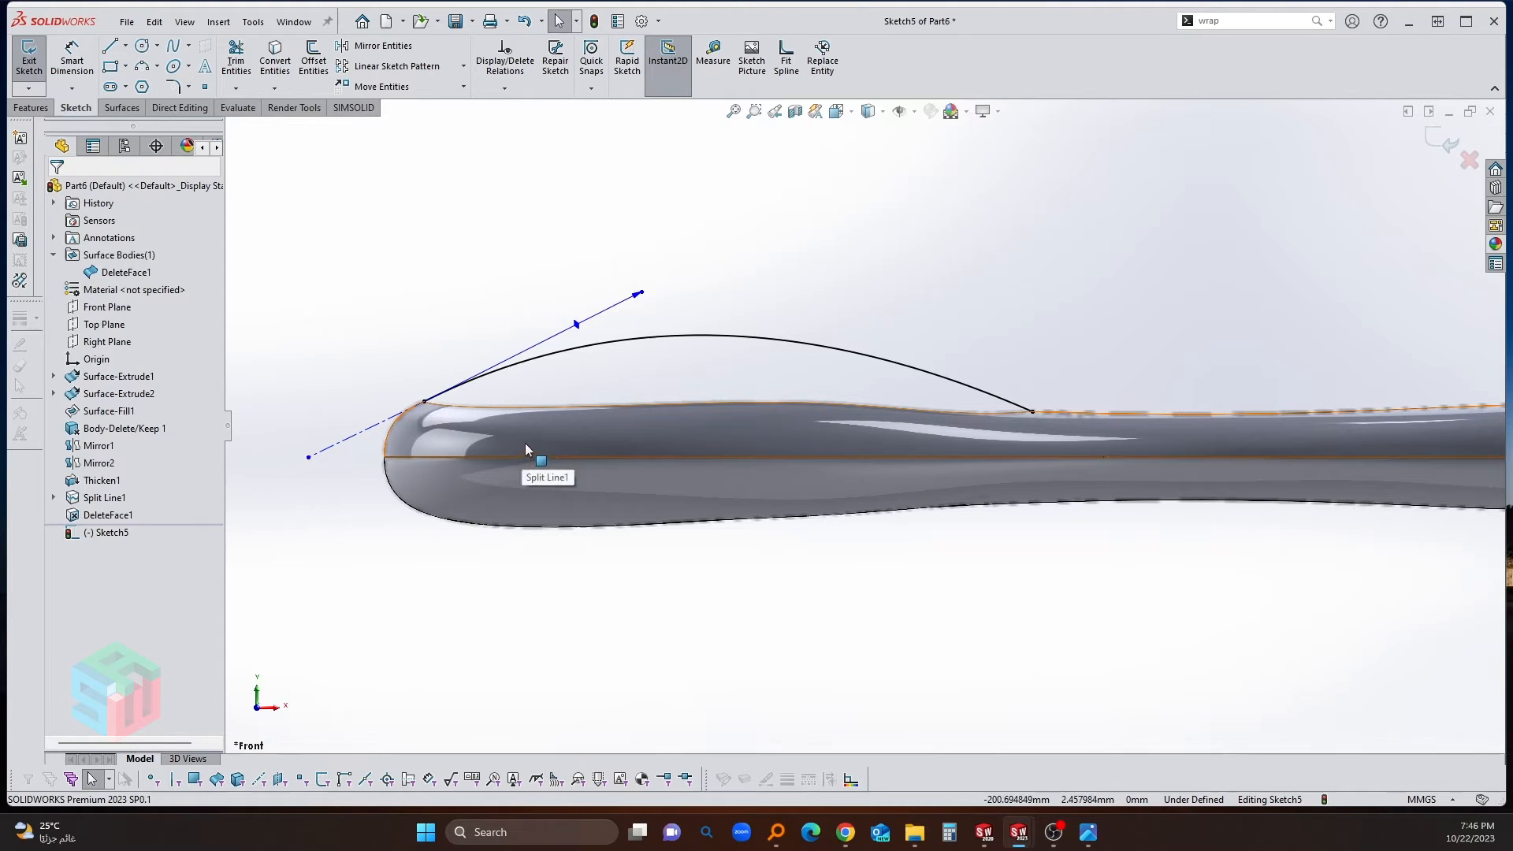
{"action": "key", "text": "c"}
{"action": "left_click", "coordinate": [1033, 412]}
{"action": "left_click", "coordinate": [1144, 516]}
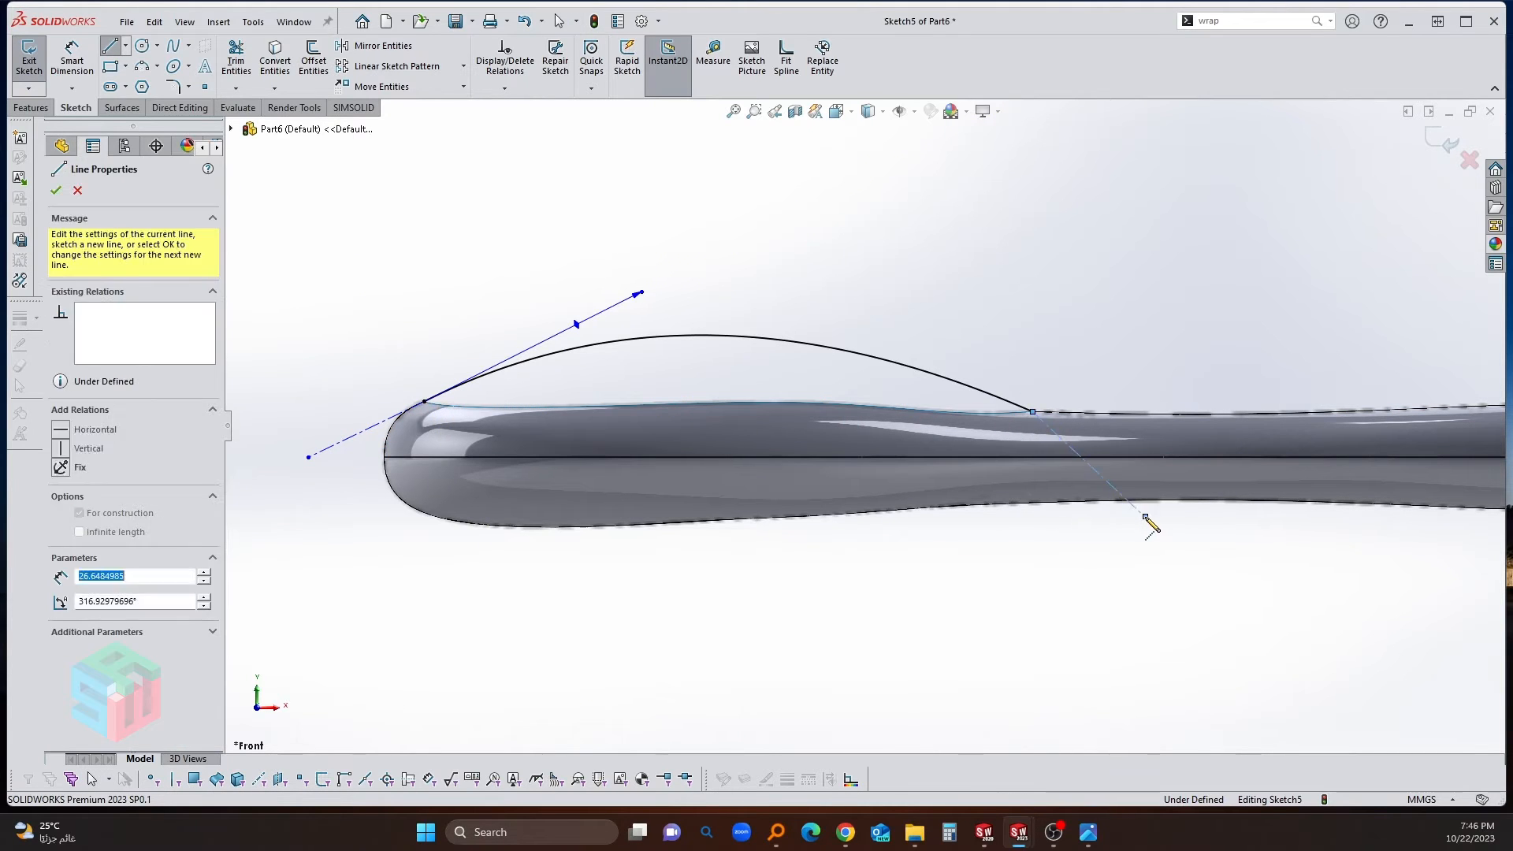
{"action": "key", "text": "Escape"}
Step: Make the spline tangent to the construction lines at its neck end and its wide end
{"action": "left_click_drag", "start_coordinate": [1084, 316], "coordinate": [991, 421]}
{"action": "left_click", "coordinate": [1194, 212]}
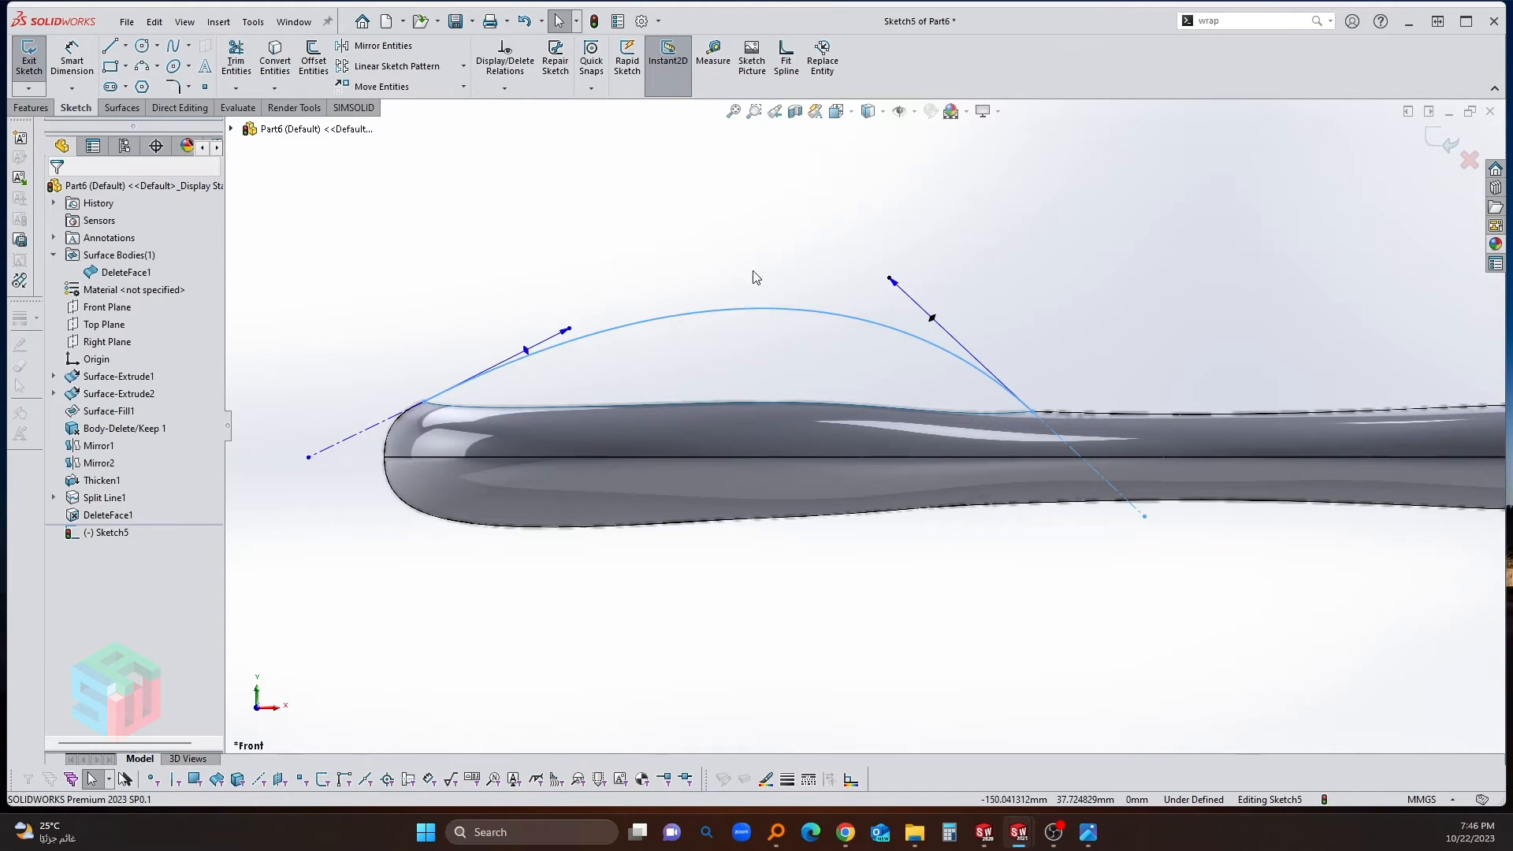
{"action": "left_click_drag", "start_coordinate": [472, 312], "coordinate": [394, 426]}
{"action": "left_click", "coordinate": [522, 246]}
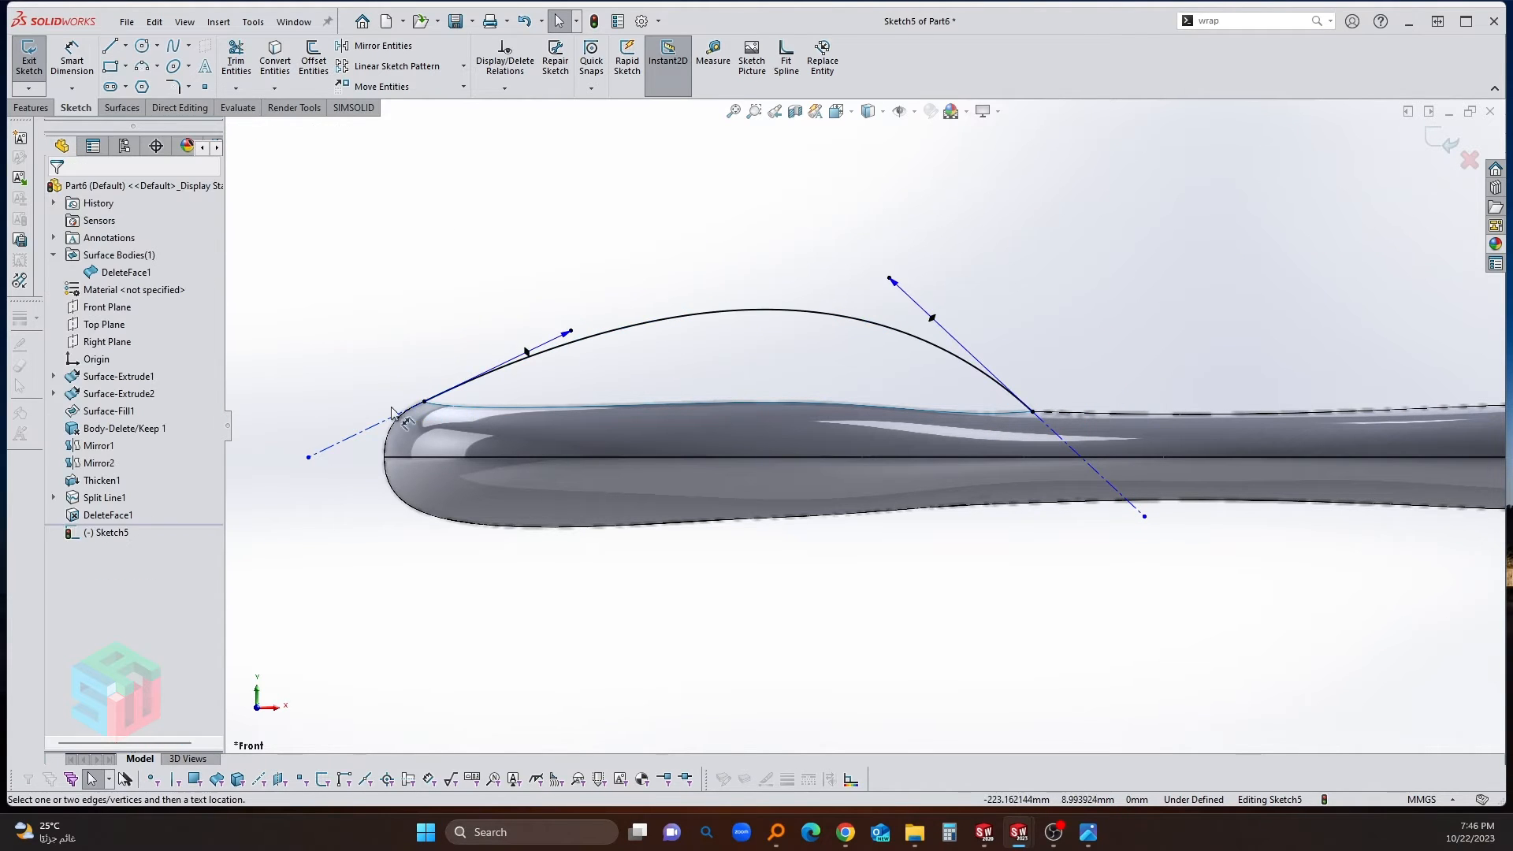
Step: Set the angle between the wide-end construction line and the vertical to 40 degrees
{"action": "key", "text": "d"}
{"action": "left_click", "coordinate": [426, 404]}
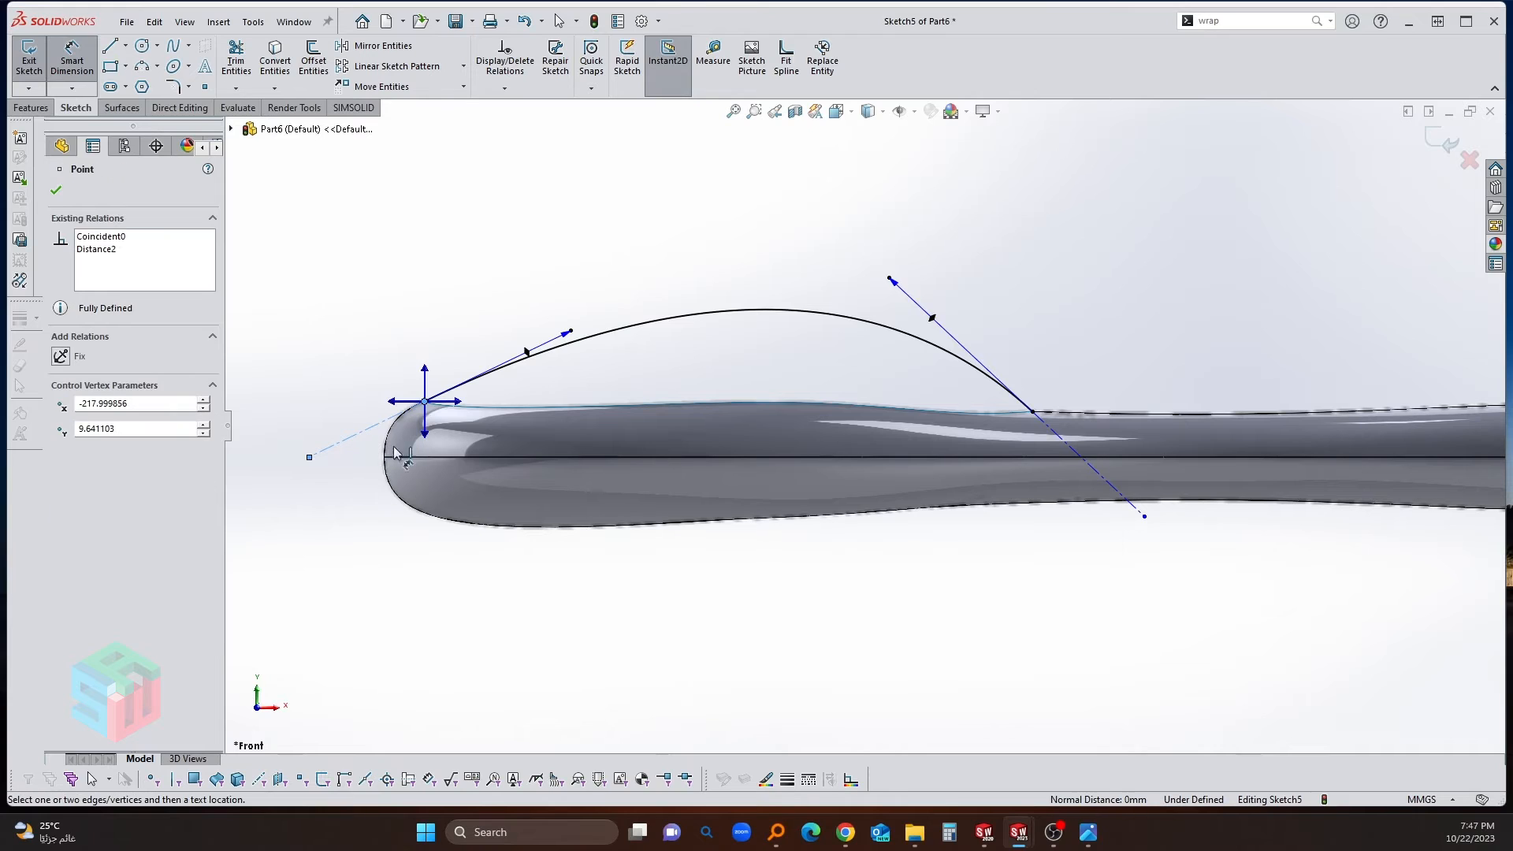
{"action": "left_click", "coordinate": [423, 440]}
{"action": "left_click", "coordinate": [357, 513]}
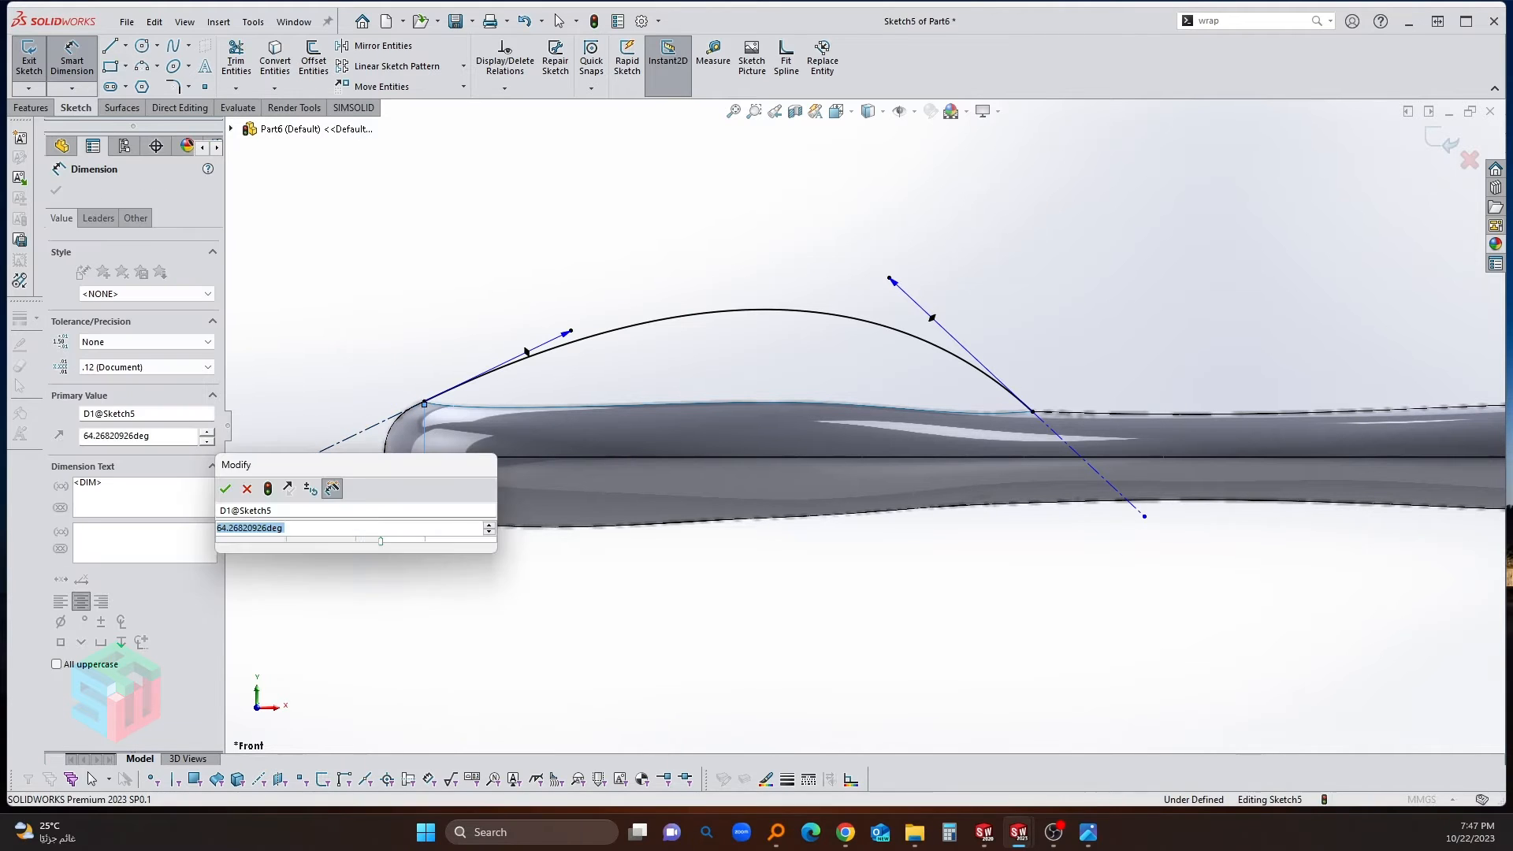
{"action": "key", "text": "Return"}
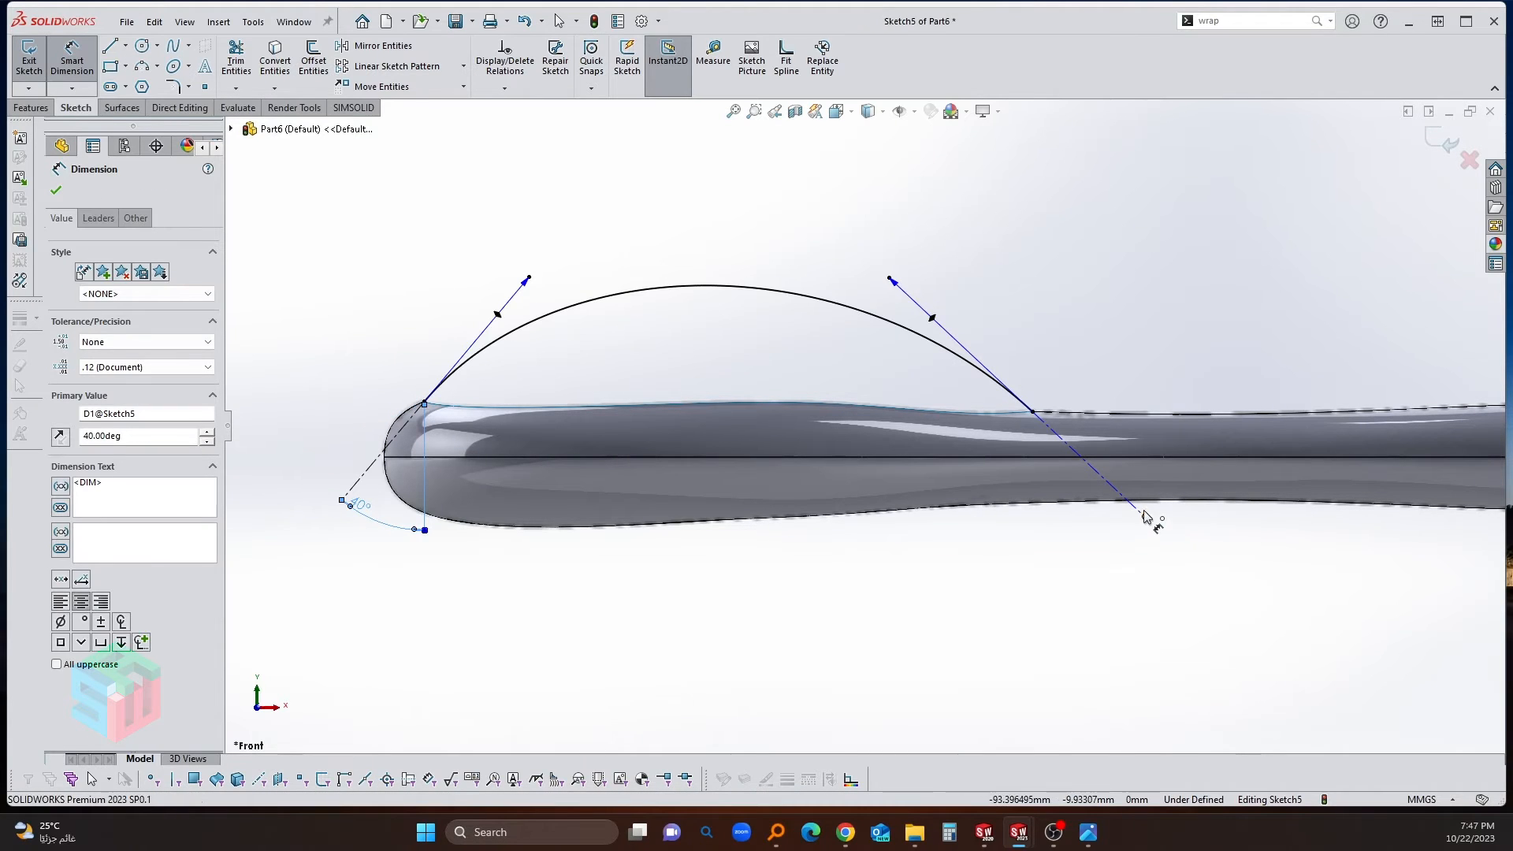
Step: Set the angle between the neck-end construction line and the vertical to 40 degrees
{"action": "left_click", "coordinate": [1144, 515]}
{"action": "left_click", "coordinate": [1037, 418]}
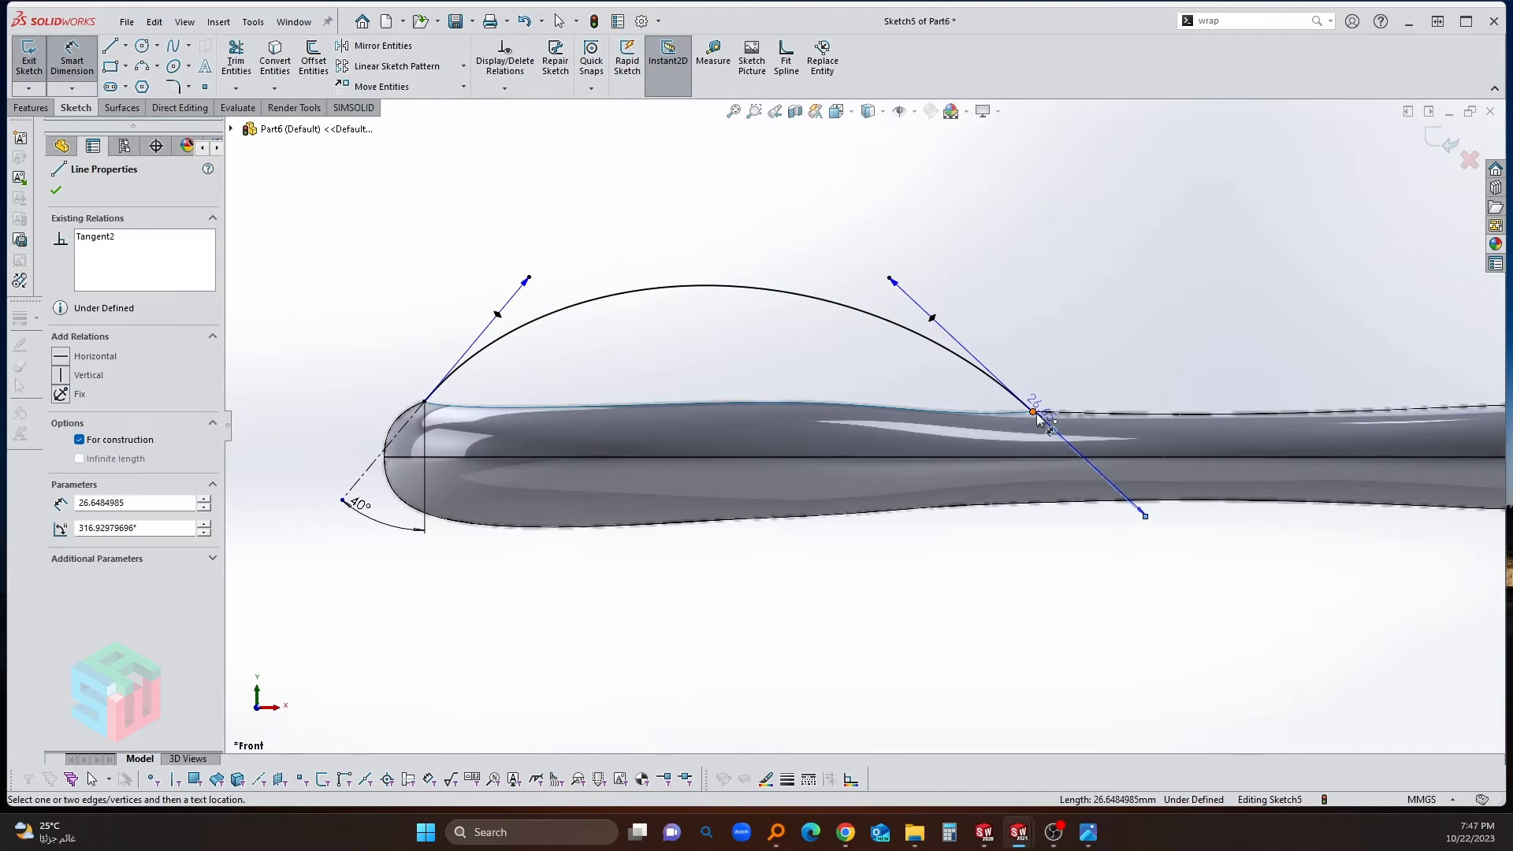
{"action": "left_click", "coordinate": [1033, 413]}
{"action": "left_click", "coordinate": [1032, 447]}
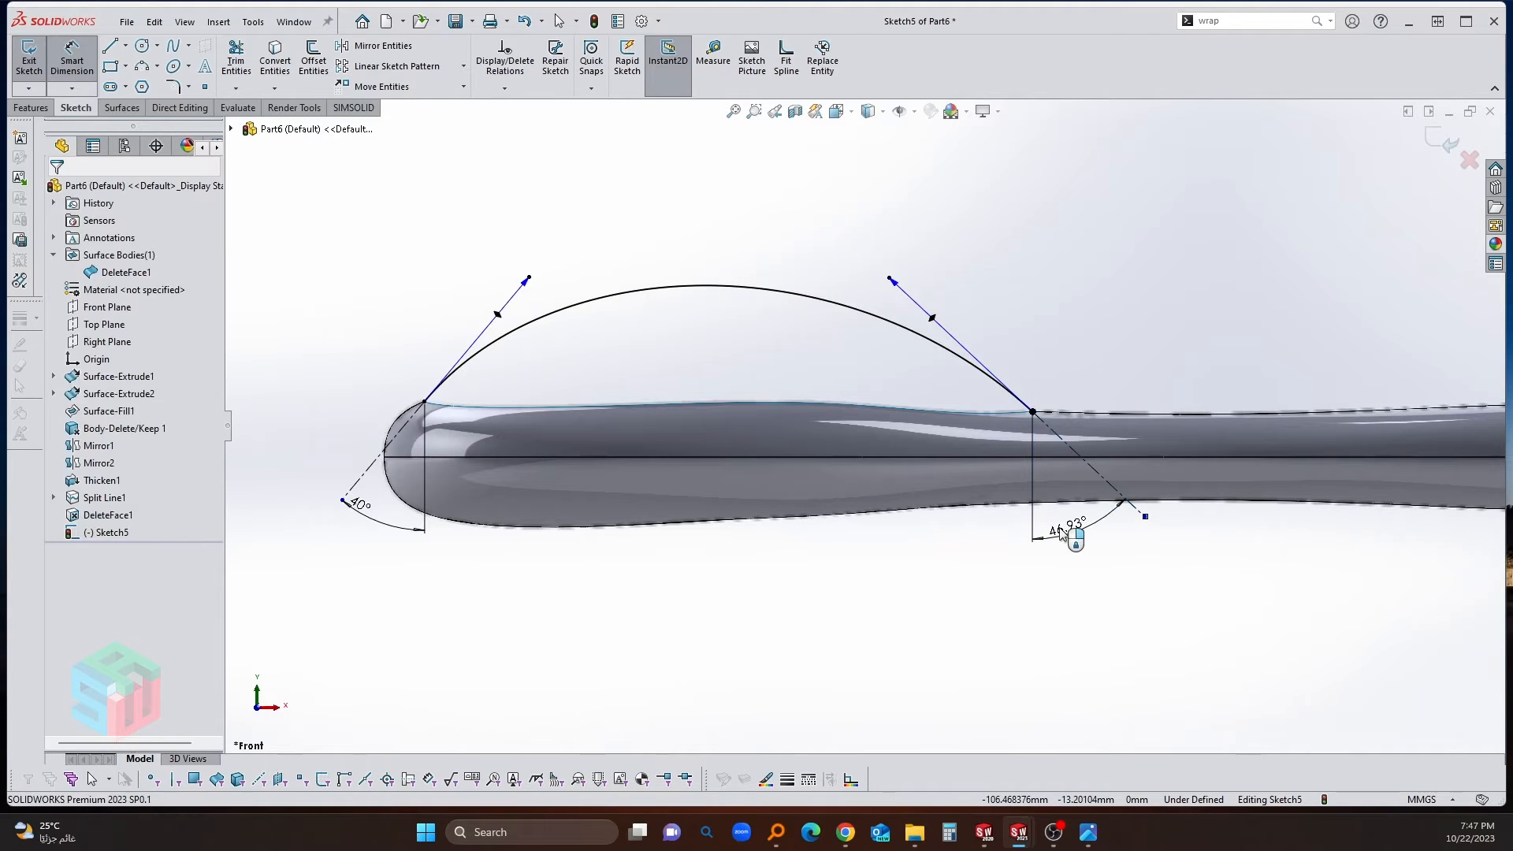
{"action": "left_click", "coordinate": [1075, 536]}
{"action": "key", "text": "Return"}
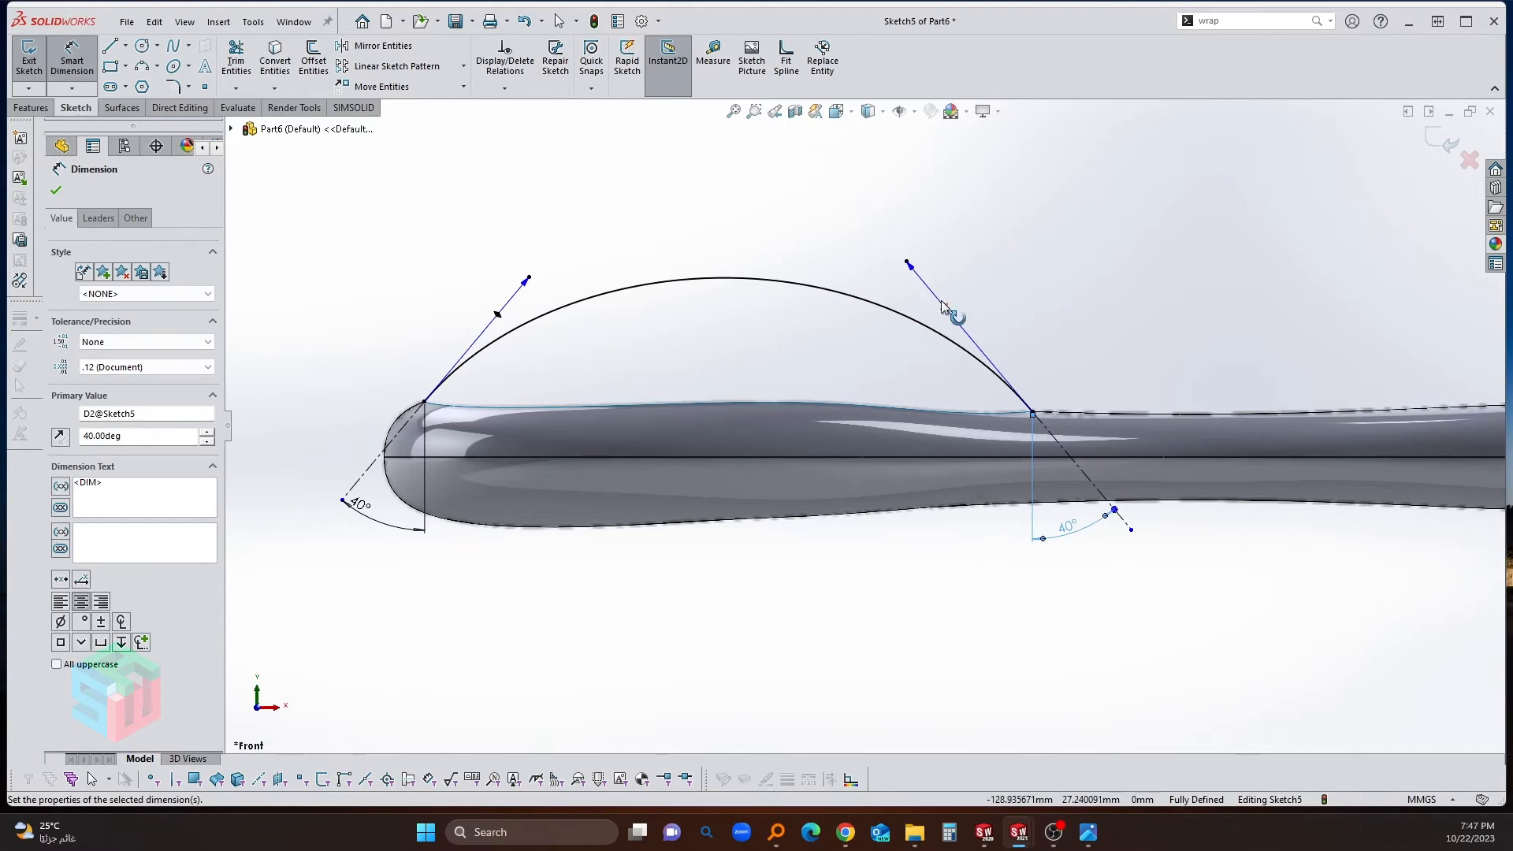
Step: Dimension the spline's tangent handle at the neck end, trying 40 before setting it to 50
{"action": "left_click", "coordinate": [927, 285]}
{"action": "left_click", "coordinate": [971, 260]}
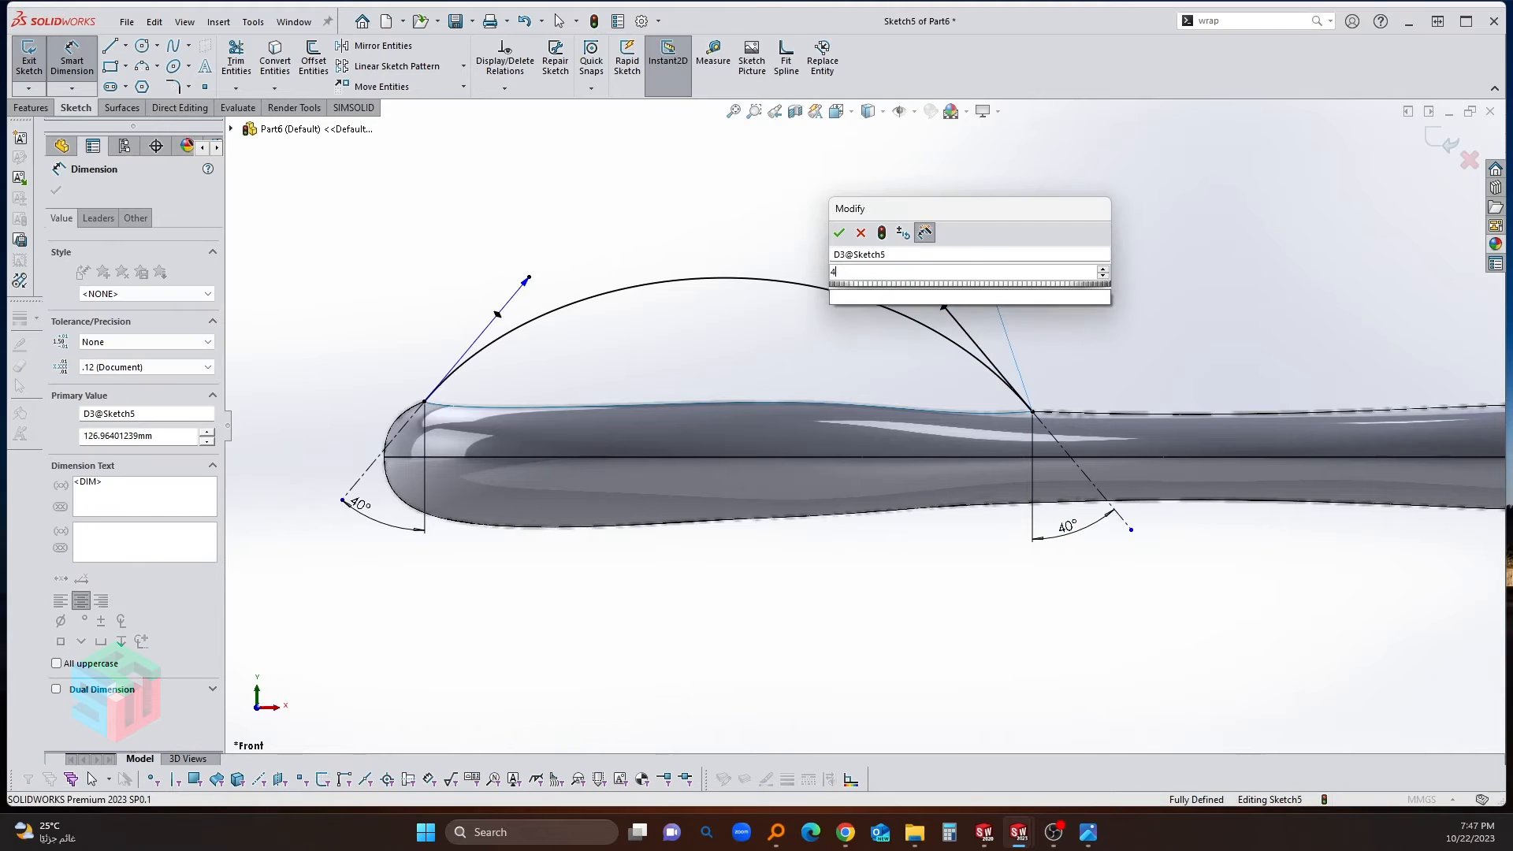
{"action": "type", "text": "40"}
{"action": "key", "text": "Return"}
{"action": "double_click", "coordinate": [1052, 335]}
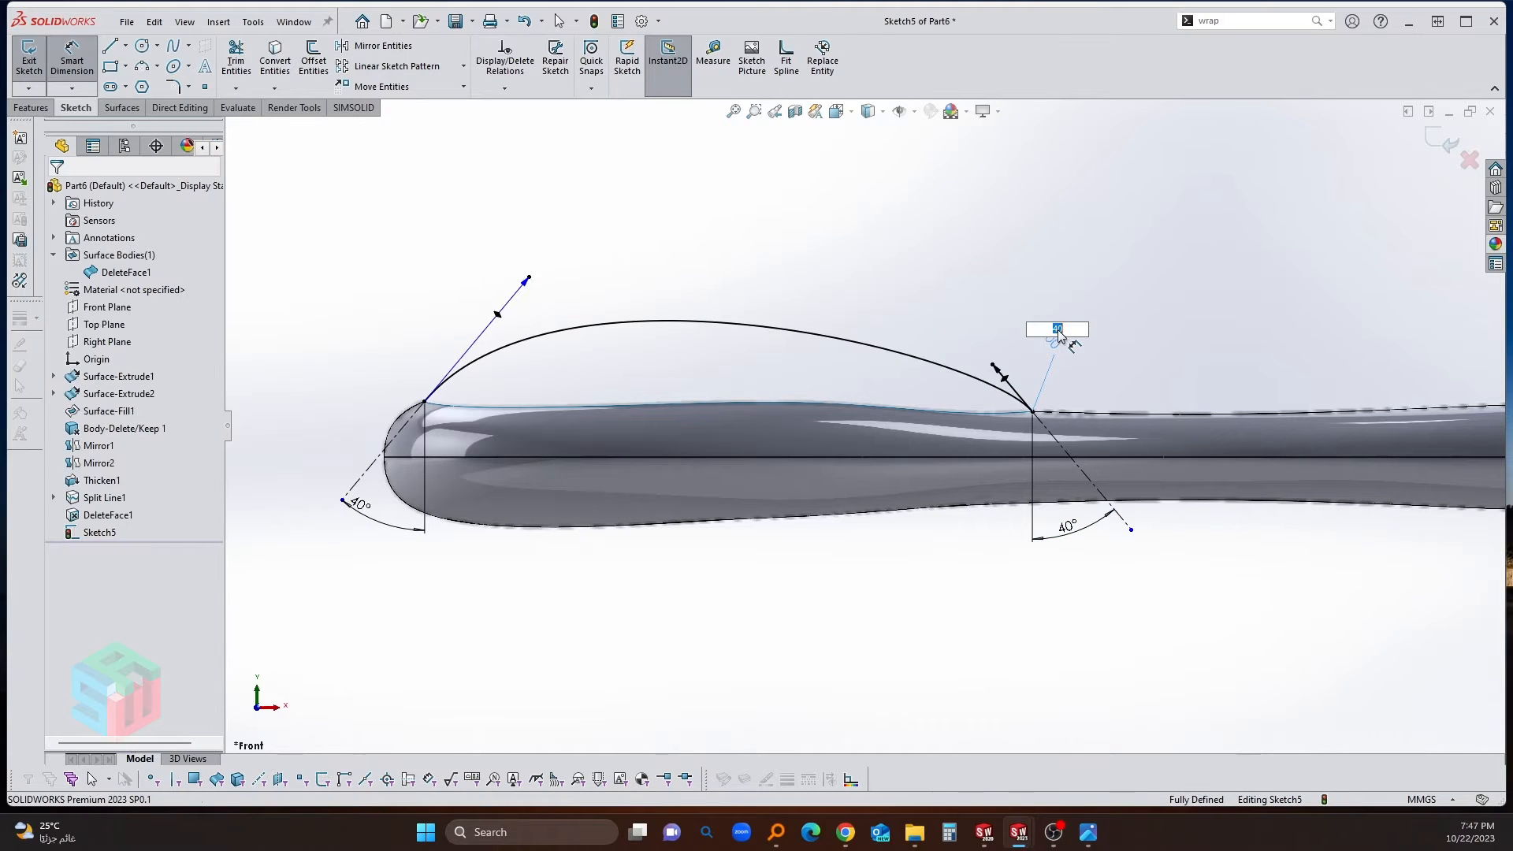
{"action": "type", "text": "50"}
{"action": "key", "text": "Return"}
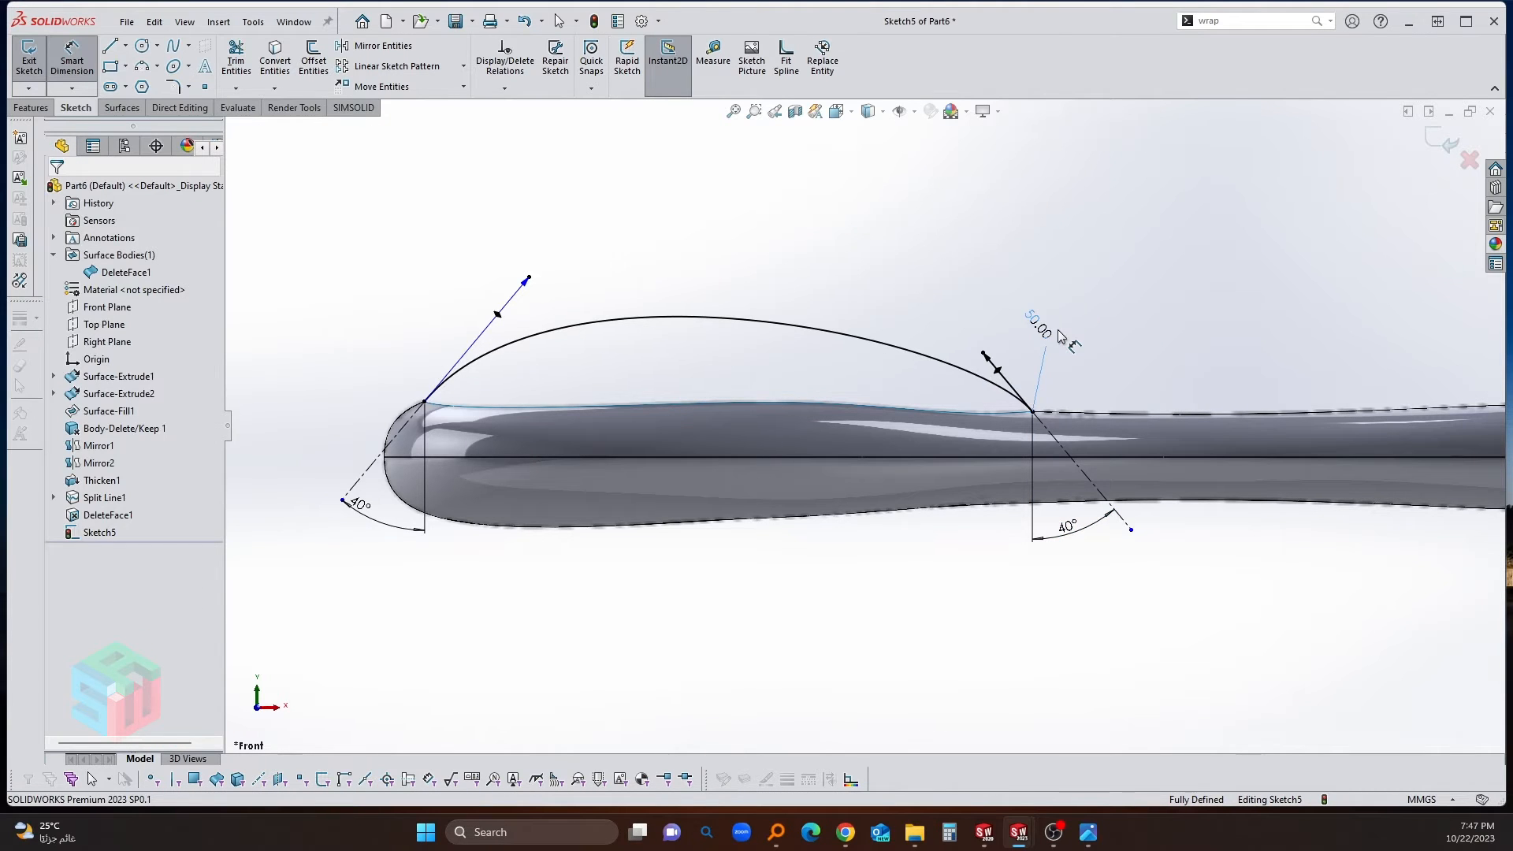
Step: Dimension the spline's wide-end tangent handle as 50 and finish the sketch
{"action": "left_click", "coordinate": [496, 314]}
{"action": "left_click", "coordinate": [426, 256]}
{"action": "key", "text": "Return"}
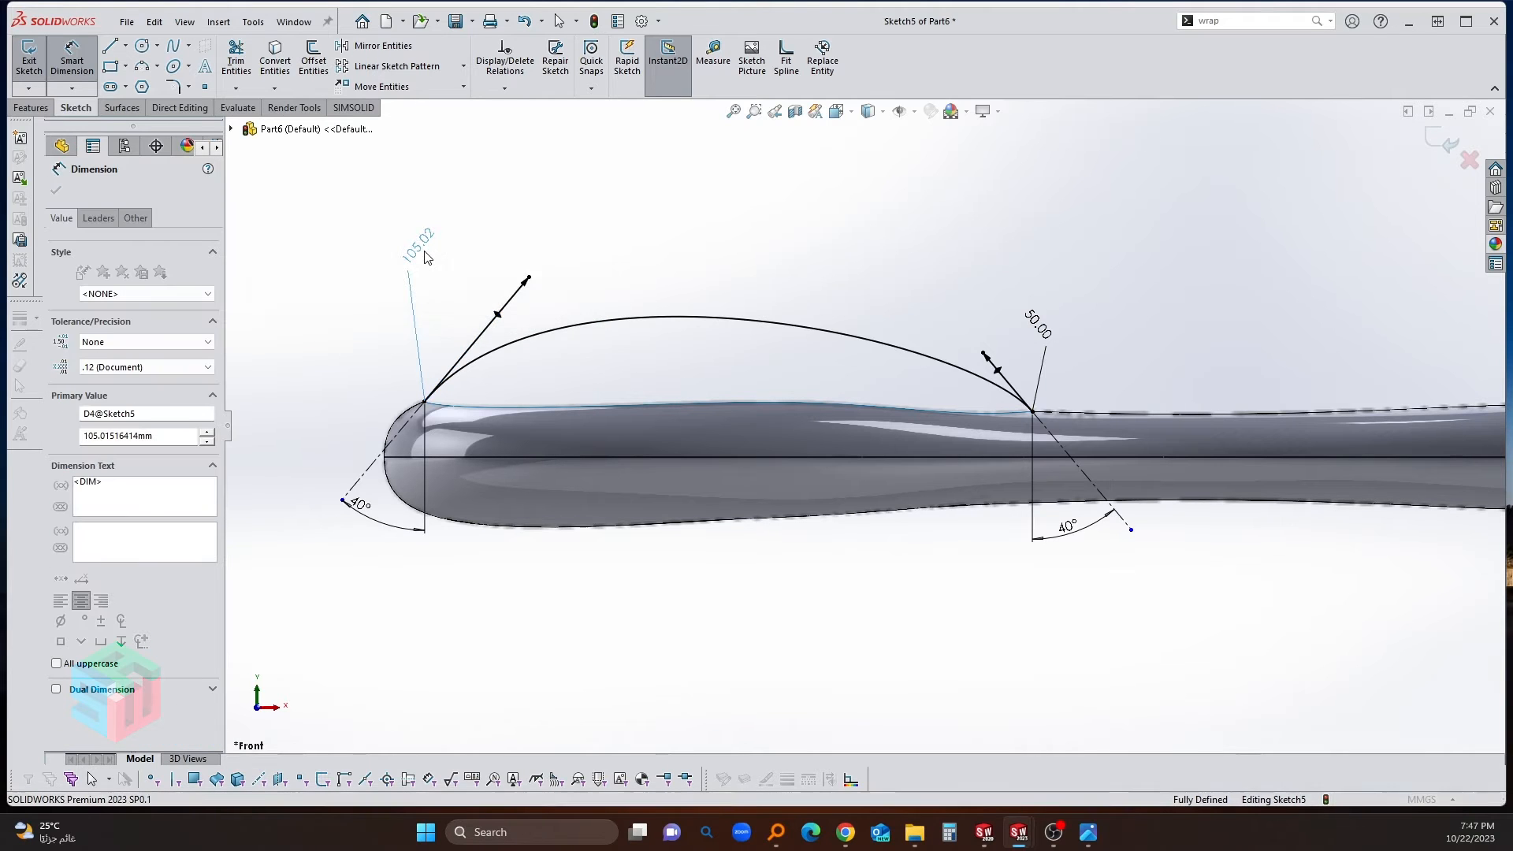
{"action": "left_click", "coordinate": [892, 303]}
{"action": "scroll", "coordinate": [1200, 228], "scroll_direction": "up", "scroll_amount": 2}
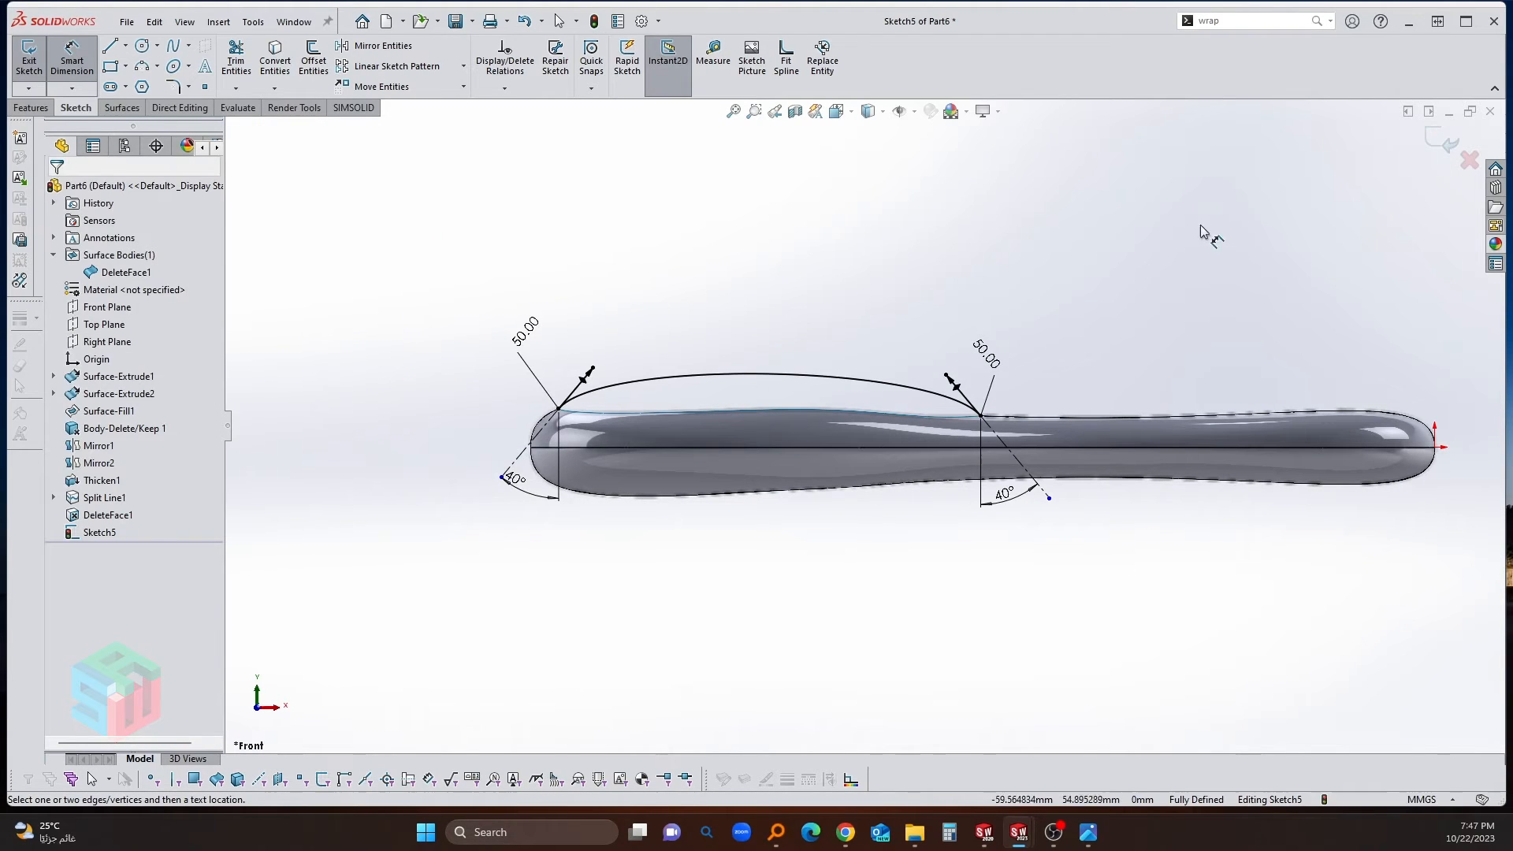
{"action": "left_click", "coordinate": [1435, 154]}
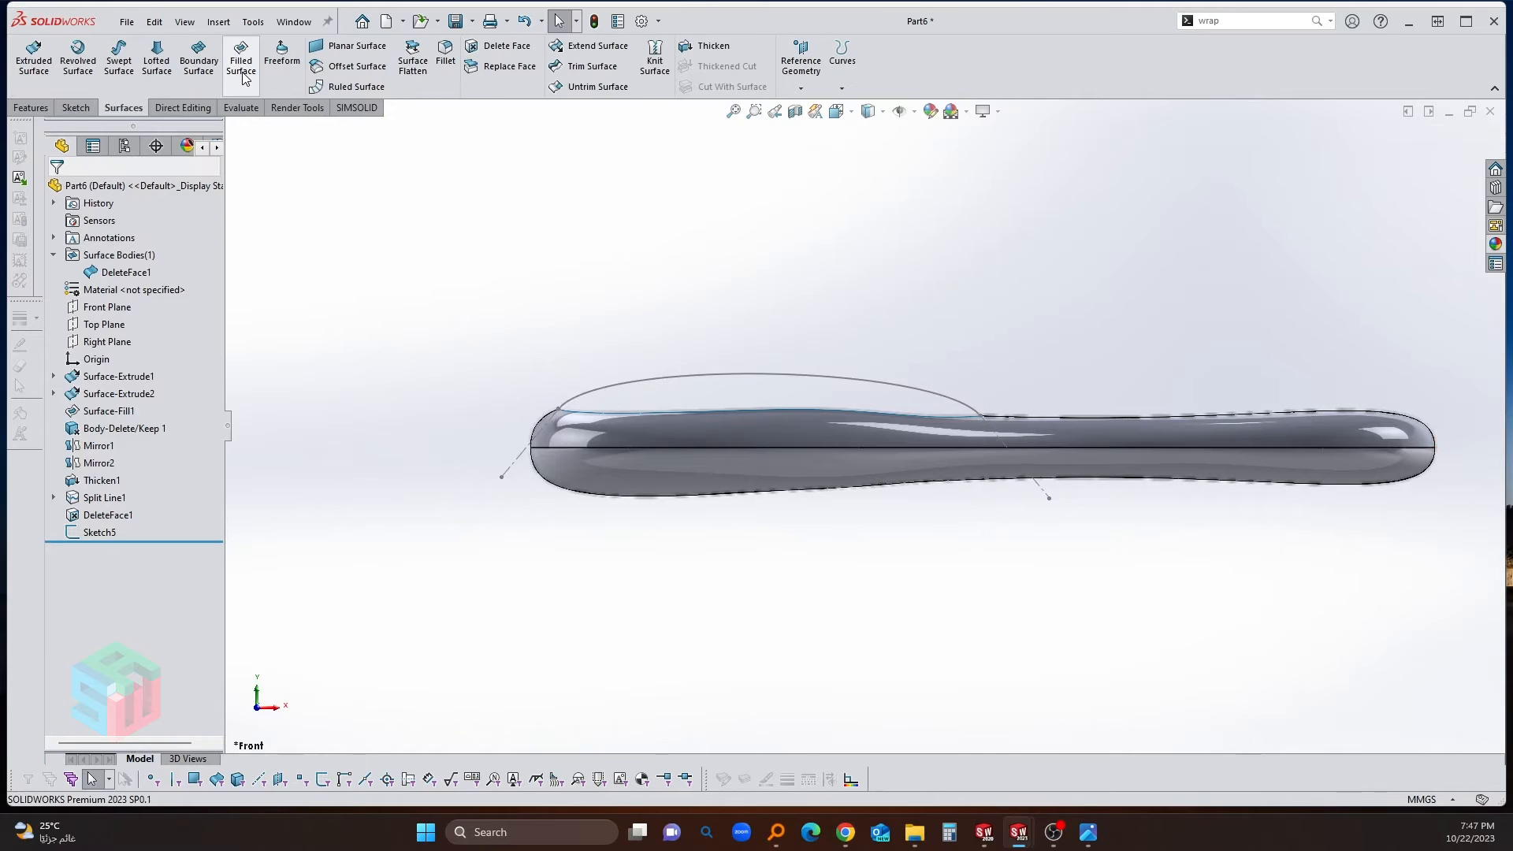
Step: Start a filled surface using both edges of the wide-end opening as its patch boundary
{"action": "left_click", "coordinate": [242, 76]}
{"action": "scroll", "coordinate": [687, 343], "scroll_direction": "up", "scroll_amount": 3}
{"action": "middle_click_drag", "start_coordinate": [687, 344], "coordinate": [633, 477]}
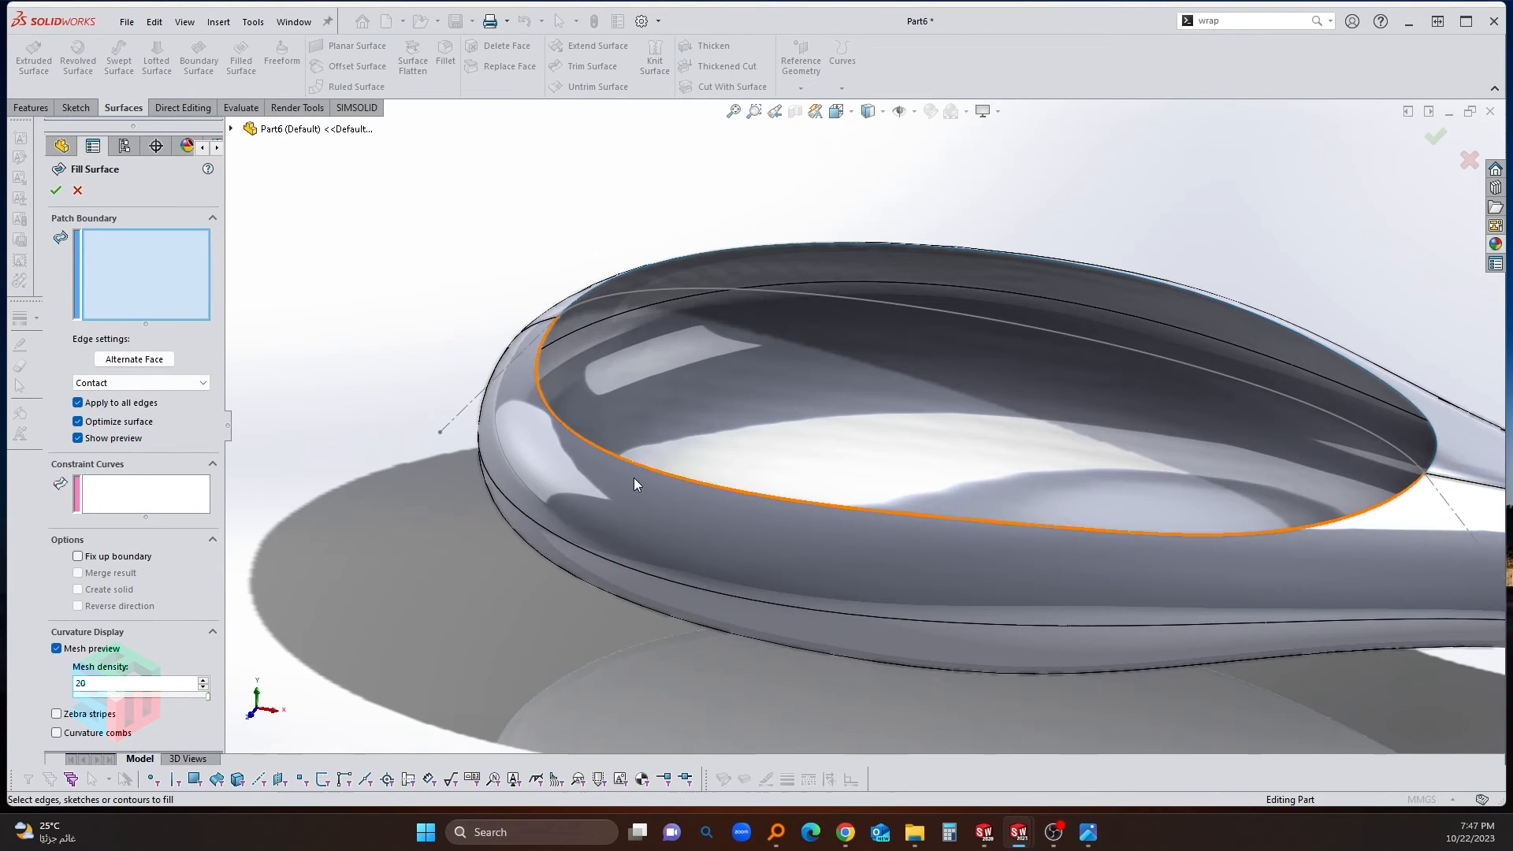
{"action": "left_click", "coordinate": [593, 445]}
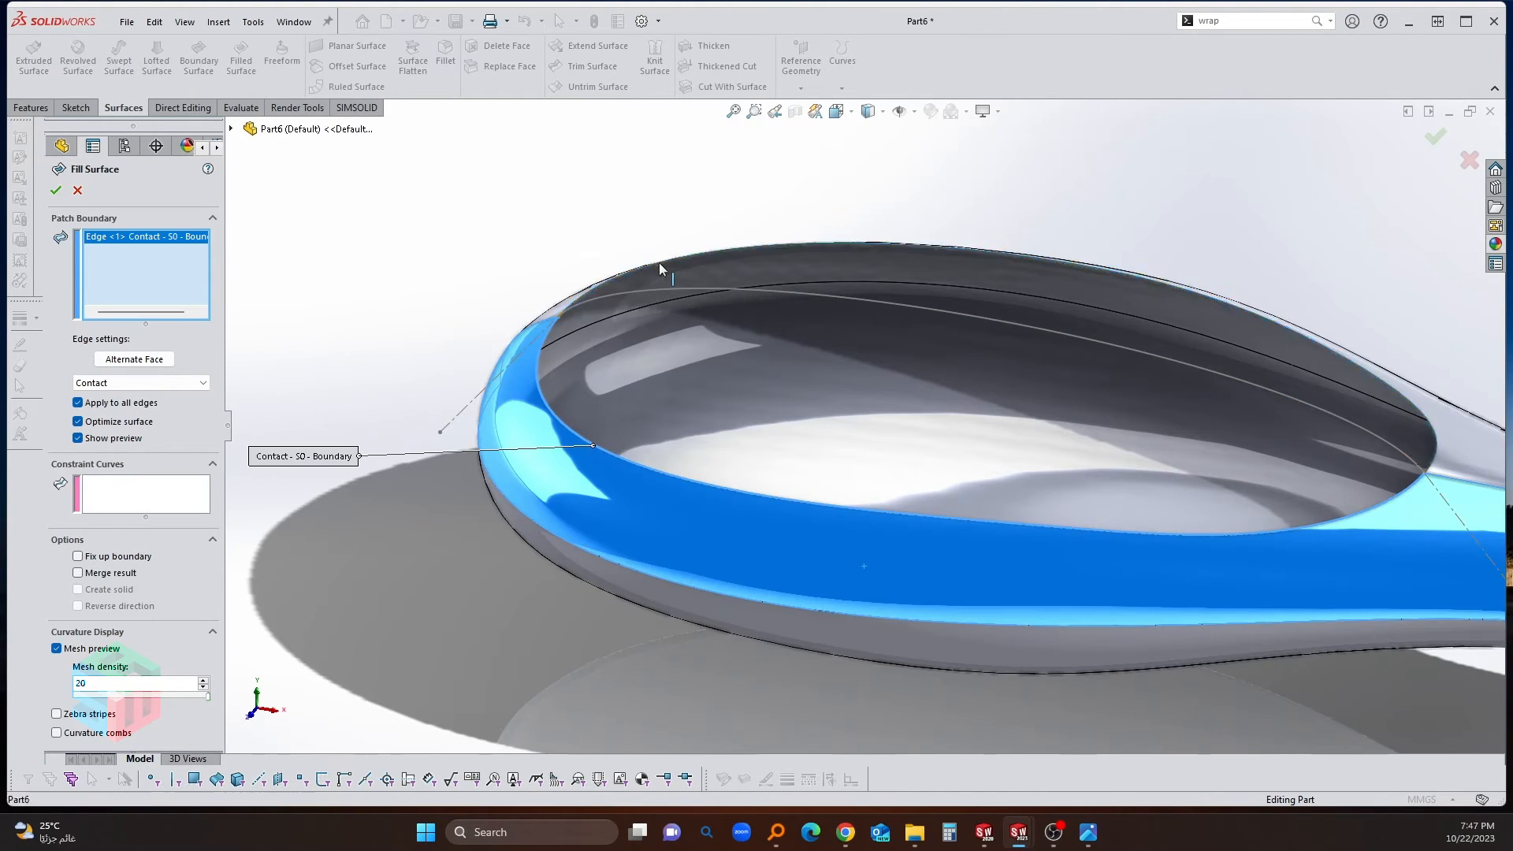
{"action": "left_click", "coordinate": [659, 265]}
{"action": "middle_click_drag", "start_coordinate": [659, 265], "coordinate": [682, 406]}
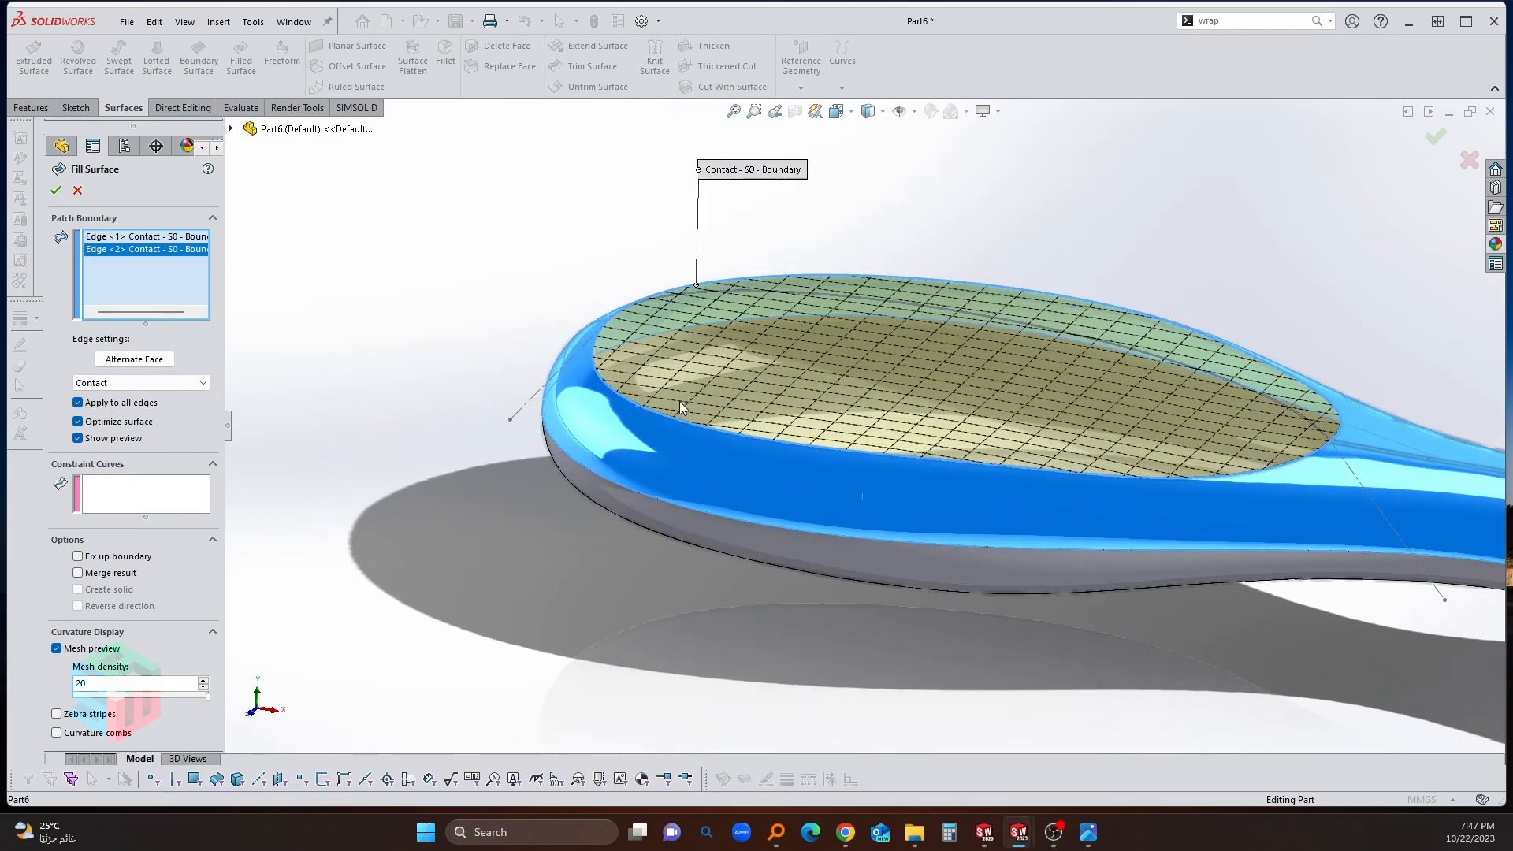
Step: Turn off surface optimization for the fill and use the domed spline sketch as its constraint curve
{"action": "left_click", "coordinate": [78, 422]}
{"action": "middle_click_drag", "start_coordinate": [806, 407], "coordinate": [588, 420]}
{"action": "left_click", "coordinate": [121, 496]}
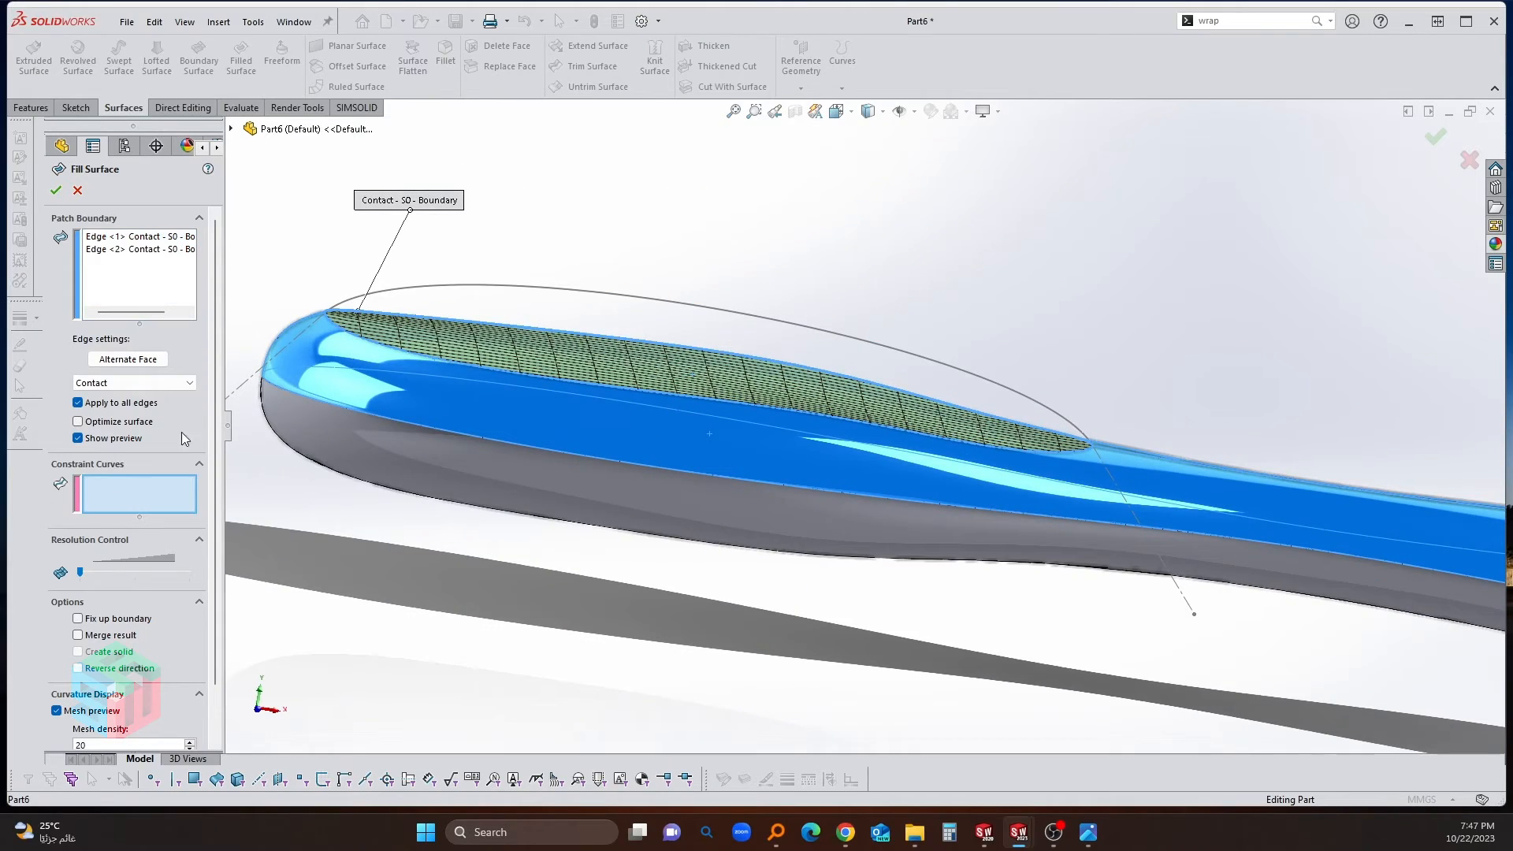
{"action": "left_click", "coordinate": [456, 287]}
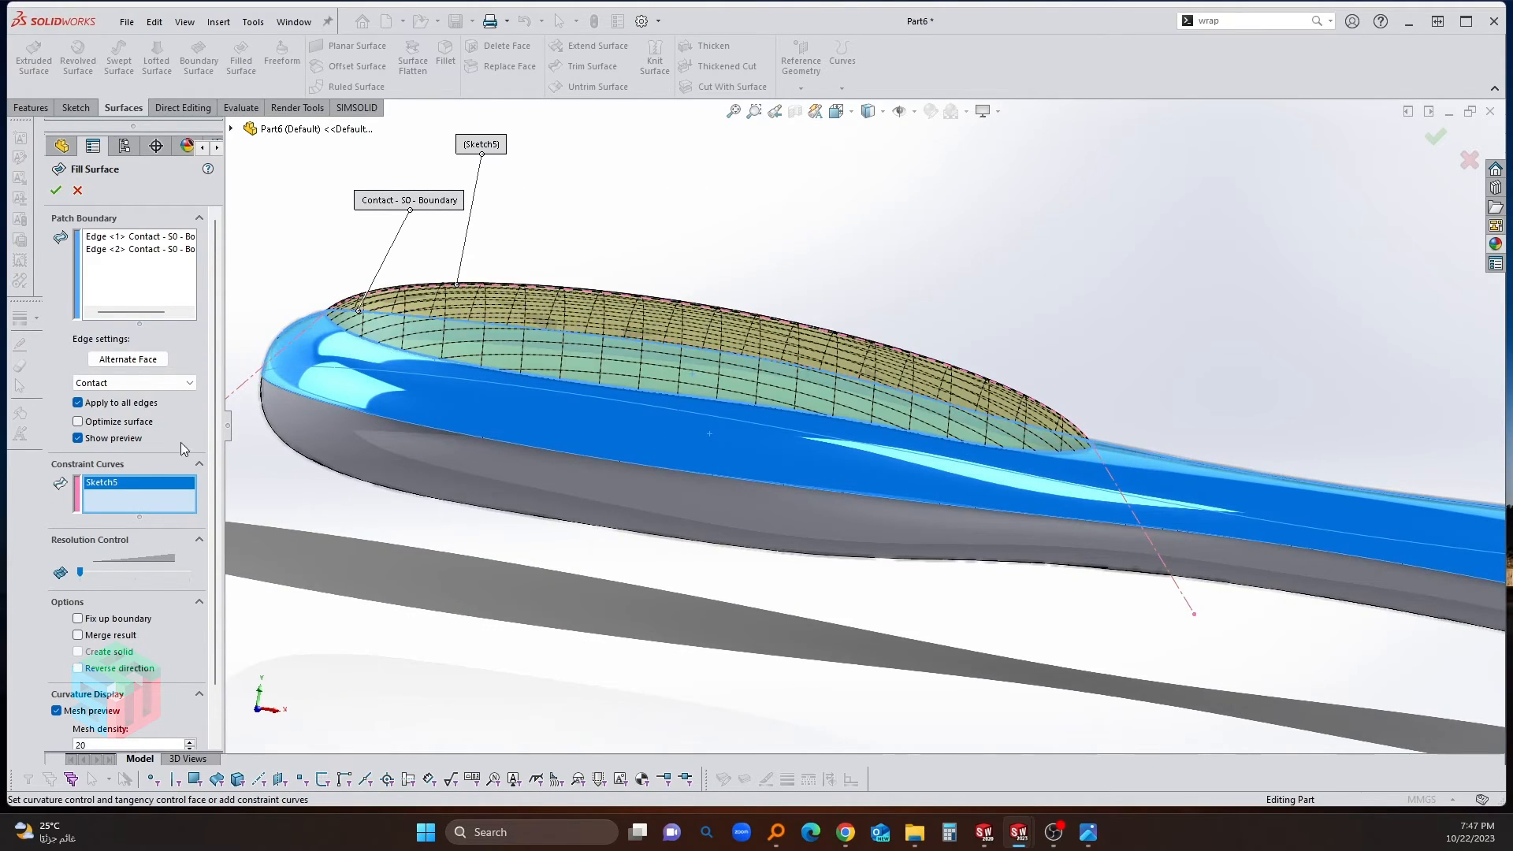
Step: Finish the fill with result merging and solid creation enabled, and highlight the body under Solid Bodies to check it
{"action": "middle_click_drag", "start_coordinate": [567, 384], "coordinate": [518, 385]}
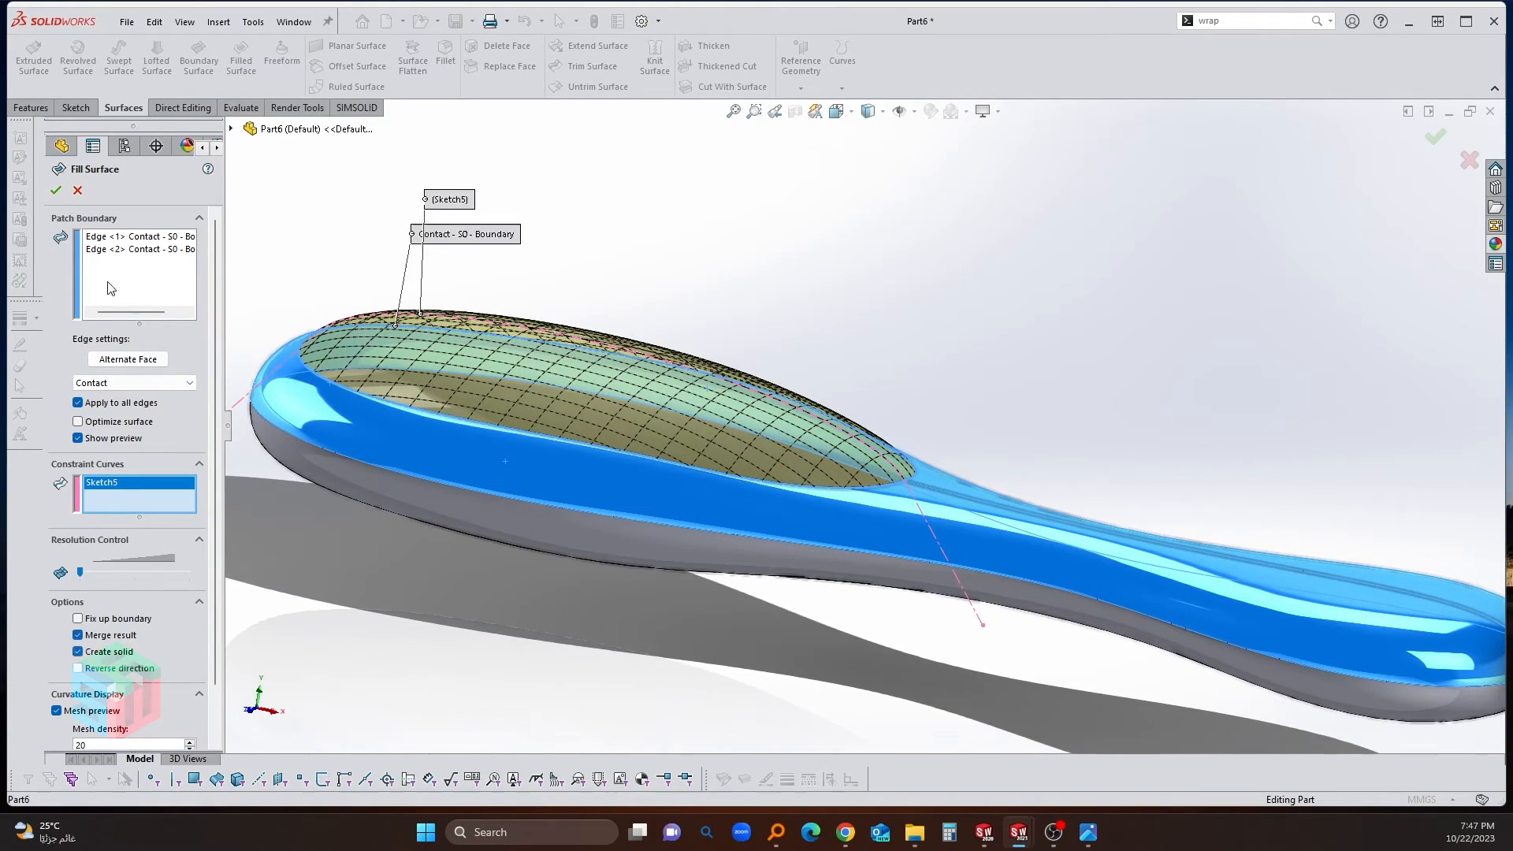
{"action": "left_click", "coordinate": [55, 190]}
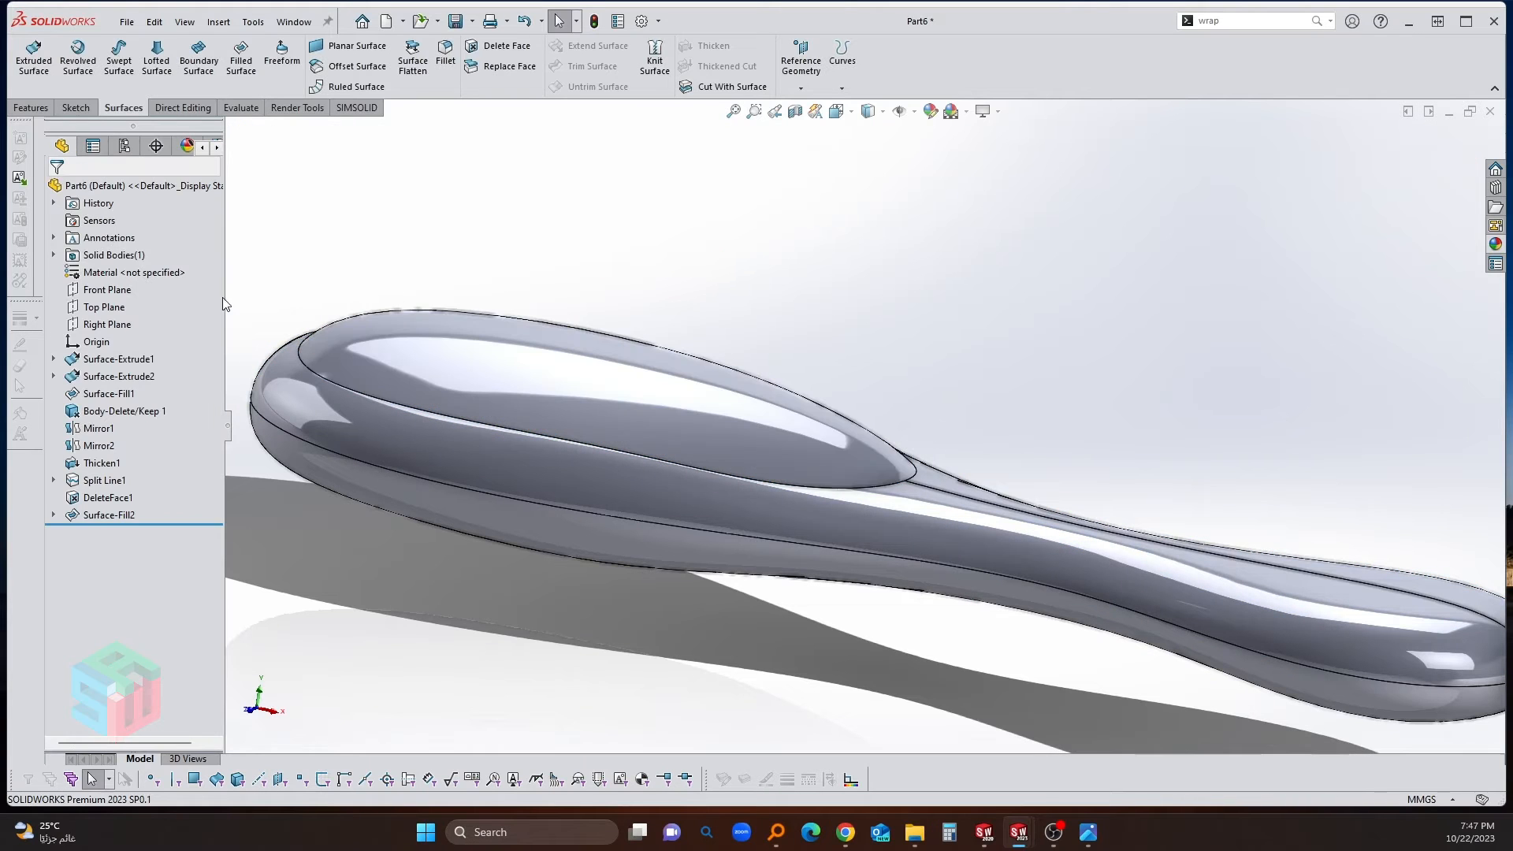
{"action": "left_click", "coordinate": [53, 254]}
{"action": "left_click", "coordinate": [126, 272]}
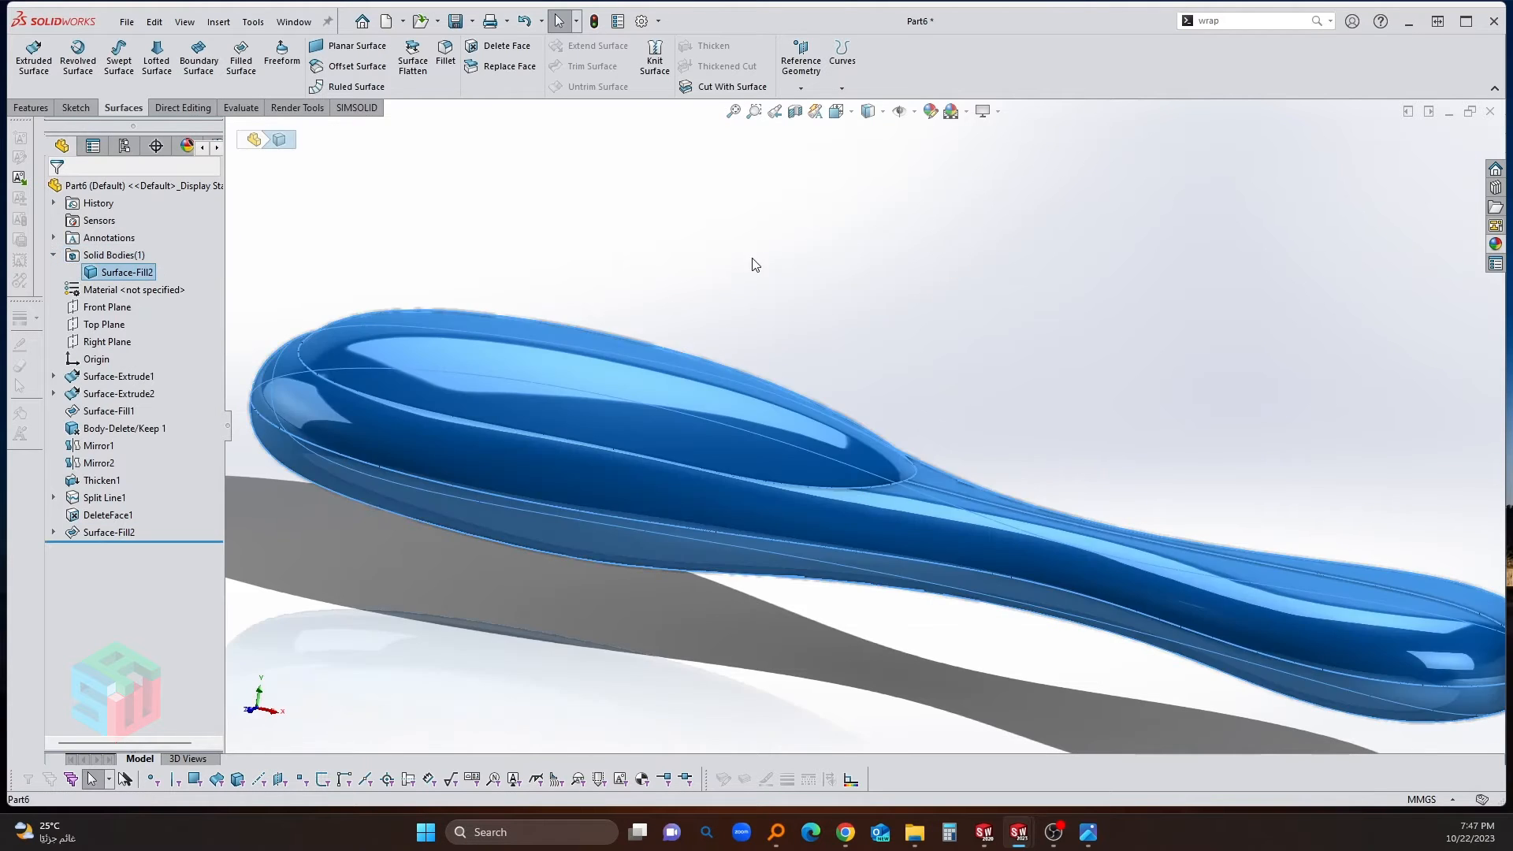
{"action": "middle_click_drag", "start_coordinate": [694, 347], "coordinate": [927, 292]}
{"action": "left_click", "coordinate": [926, 293]}
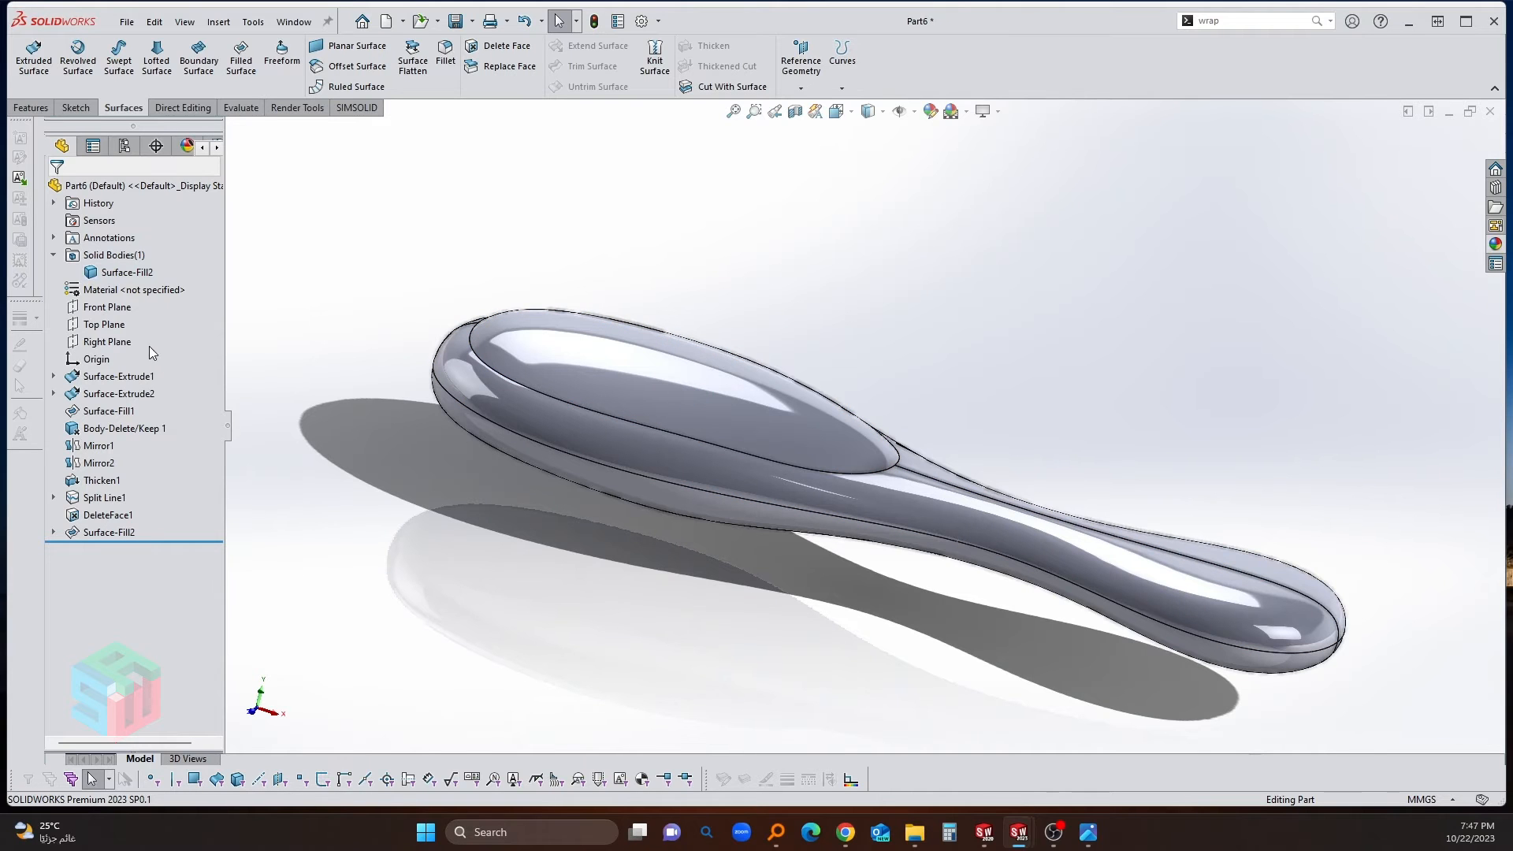
Step: Start a sketch on the Top Plane and convert the whole tangent outline of the domed face into sketch geometry
{"action": "left_click", "coordinate": [109, 327]}
{"action": "left_click", "coordinate": [124, 305]}
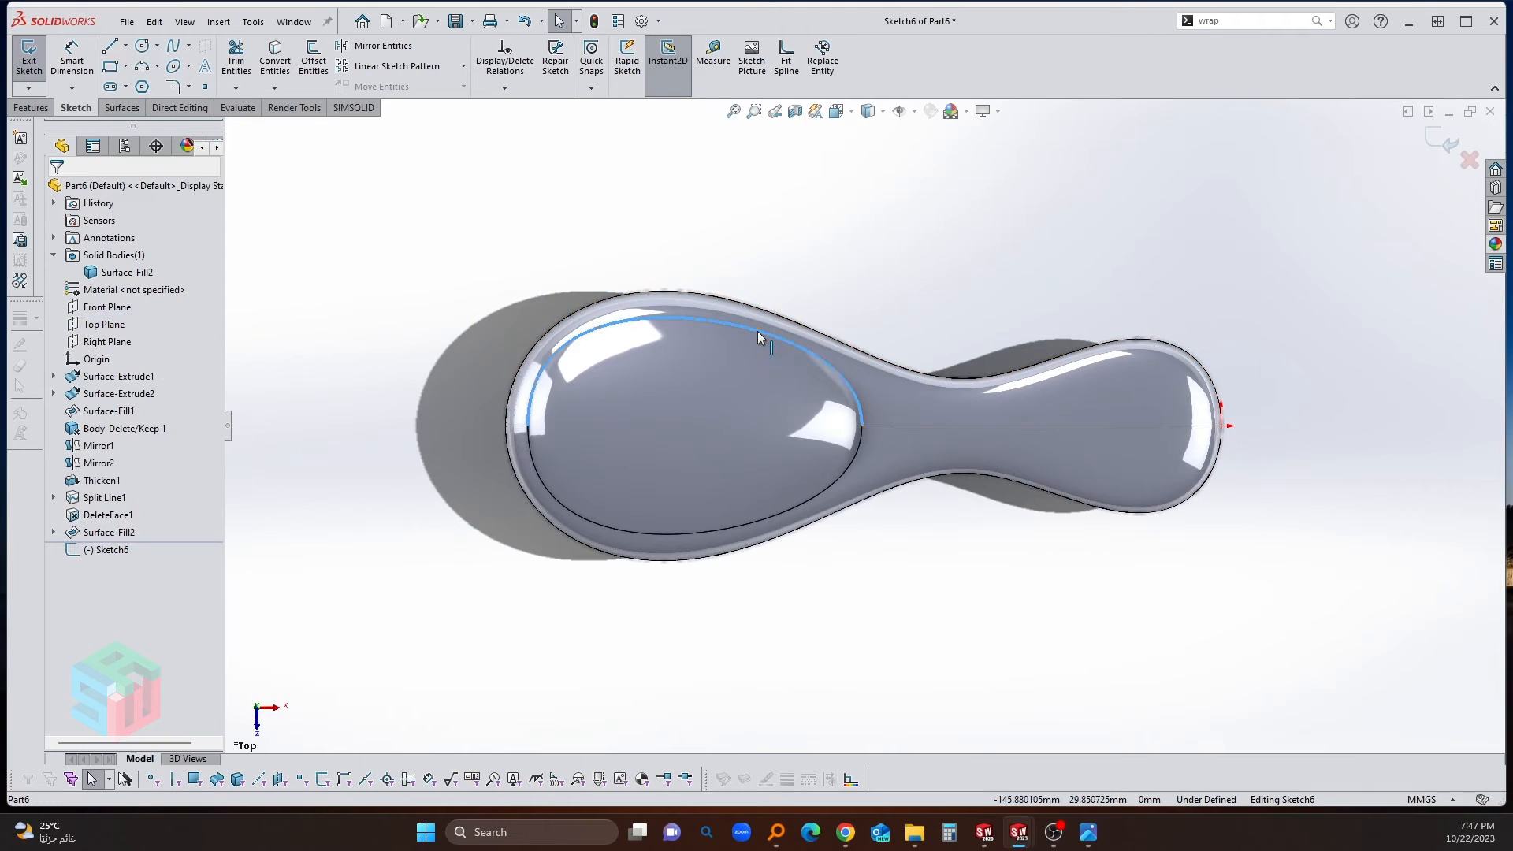
{"action": "right_click", "coordinate": [759, 329]}
{"action": "left_click", "coordinate": [823, 351]}
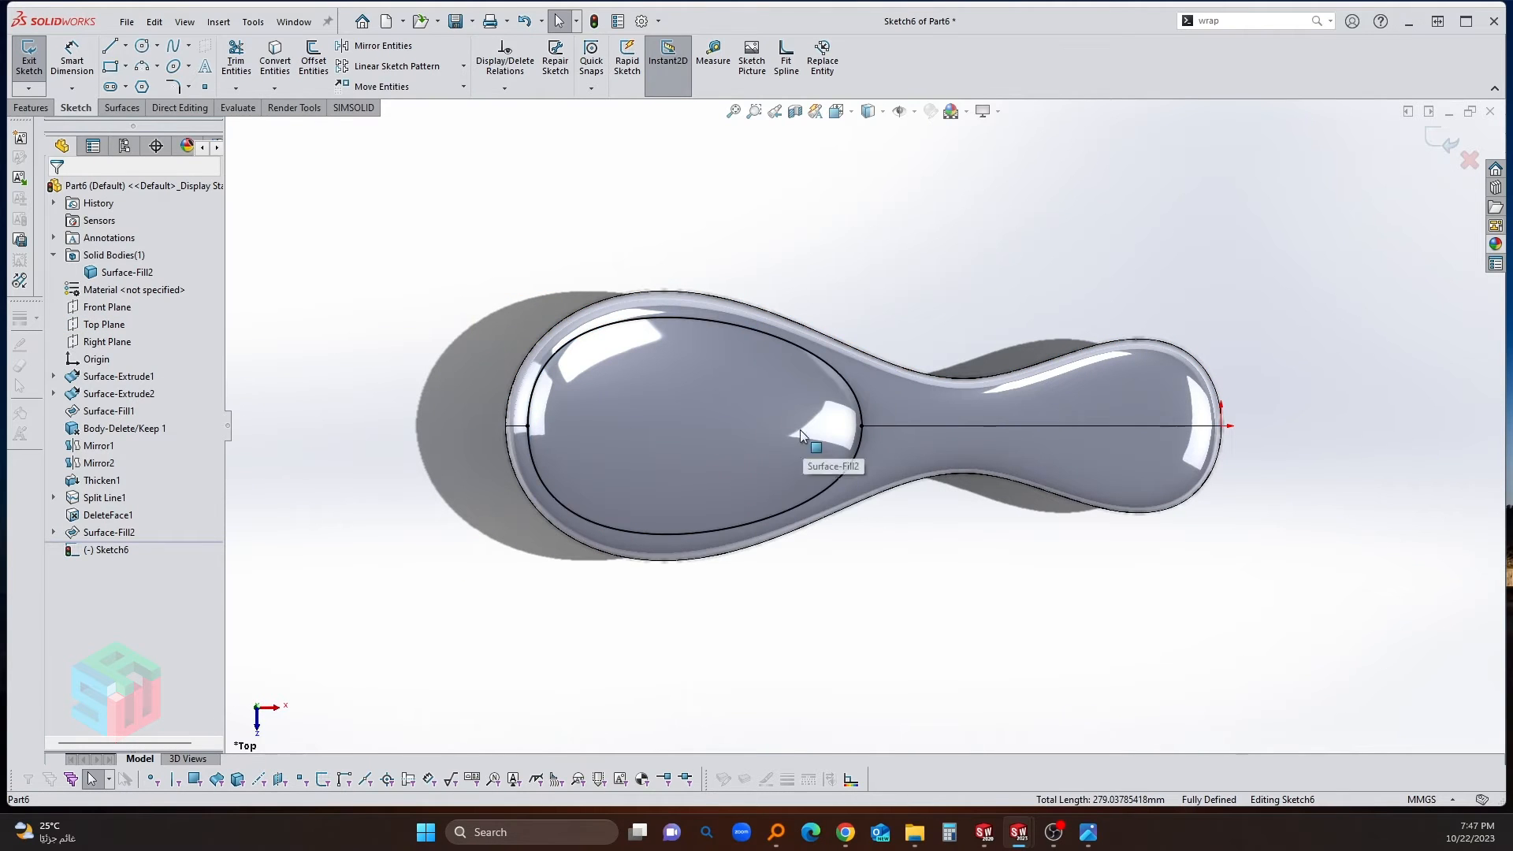
Step: Start a boss extrusion of the converted outline, beginning at a 50 mm offset above the sketch plane
{"action": "scroll", "coordinate": [753, 403], "scroll_direction": "down", "scroll_amount": 2}
{"action": "middle_click_drag", "start_coordinate": [777, 408], "coordinate": [808, 312]}
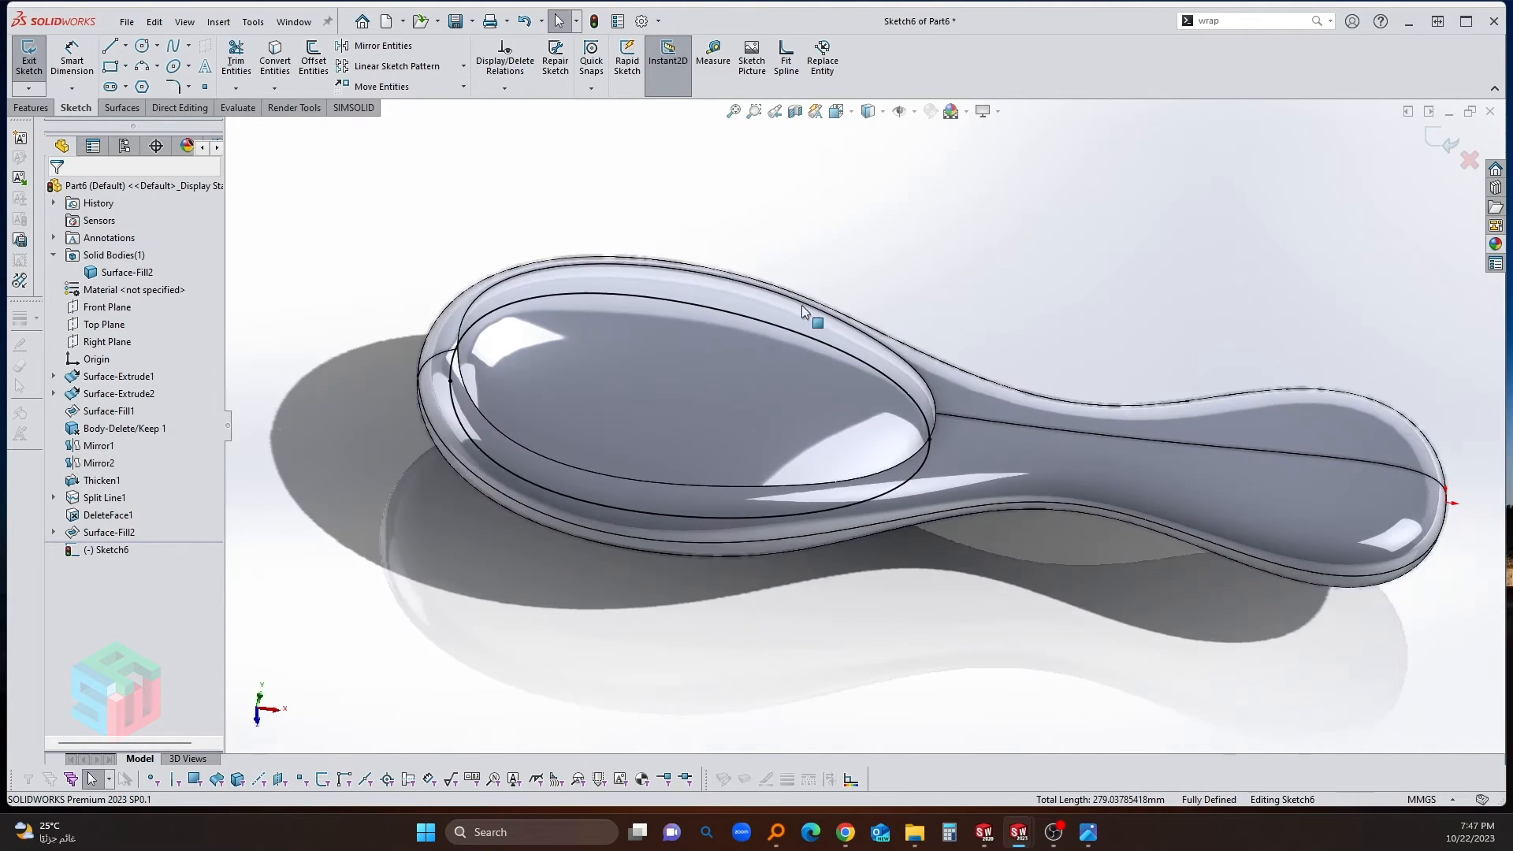
{"action": "middle_click_drag", "start_coordinate": [733, 433], "coordinate": [706, 352]}
{"action": "key", "text": "e"}
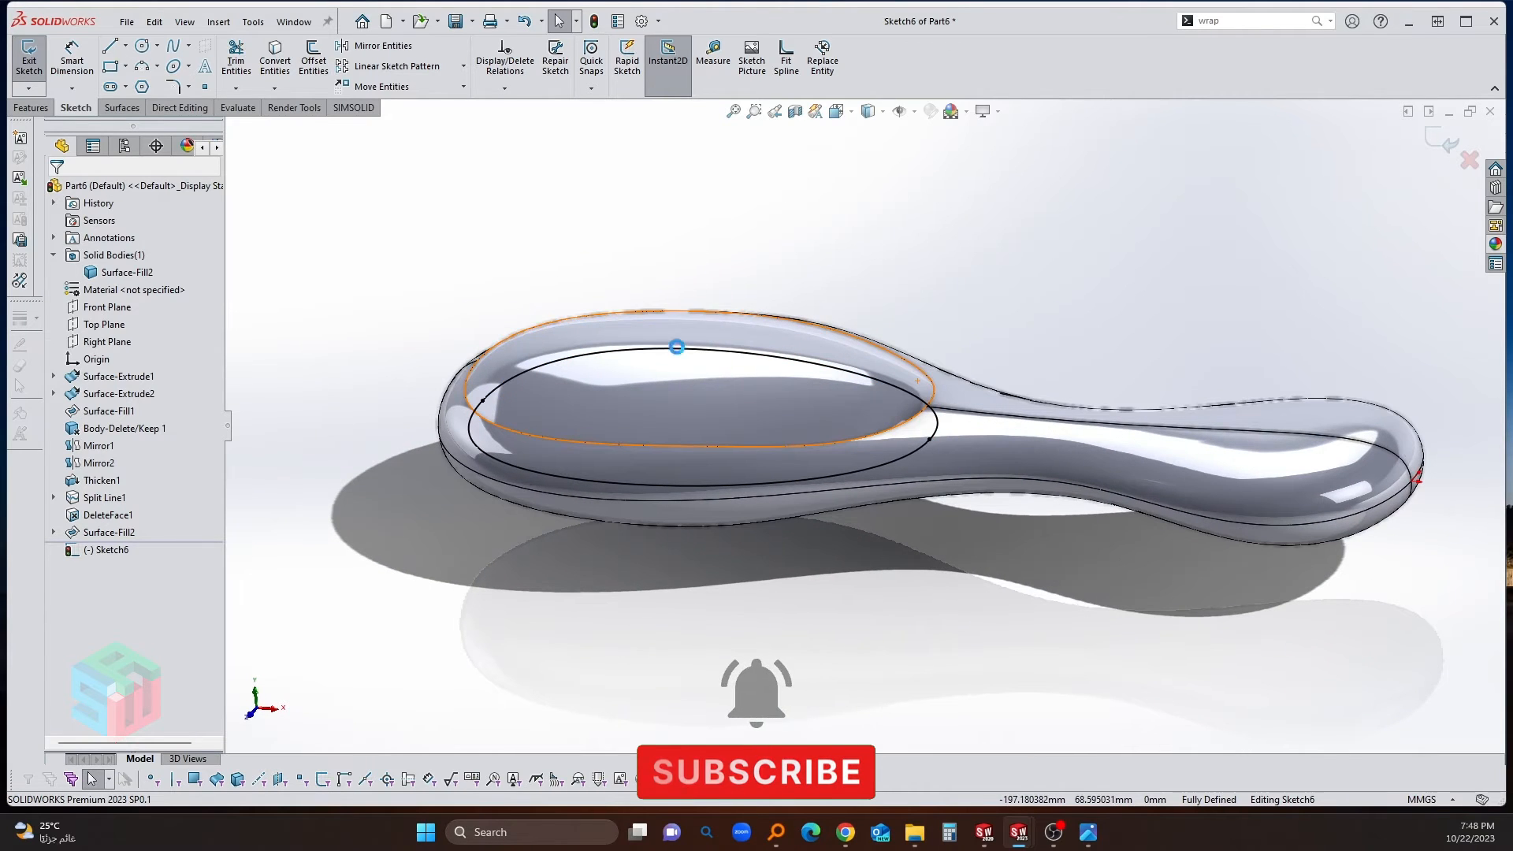
{"action": "scroll", "coordinate": [611, 387], "scroll_direction": "down", "scroll_amount": 1}
{"action": "middle_click_drag", "start_coordinate": [612, 386], "coordinate": [651, 335]}
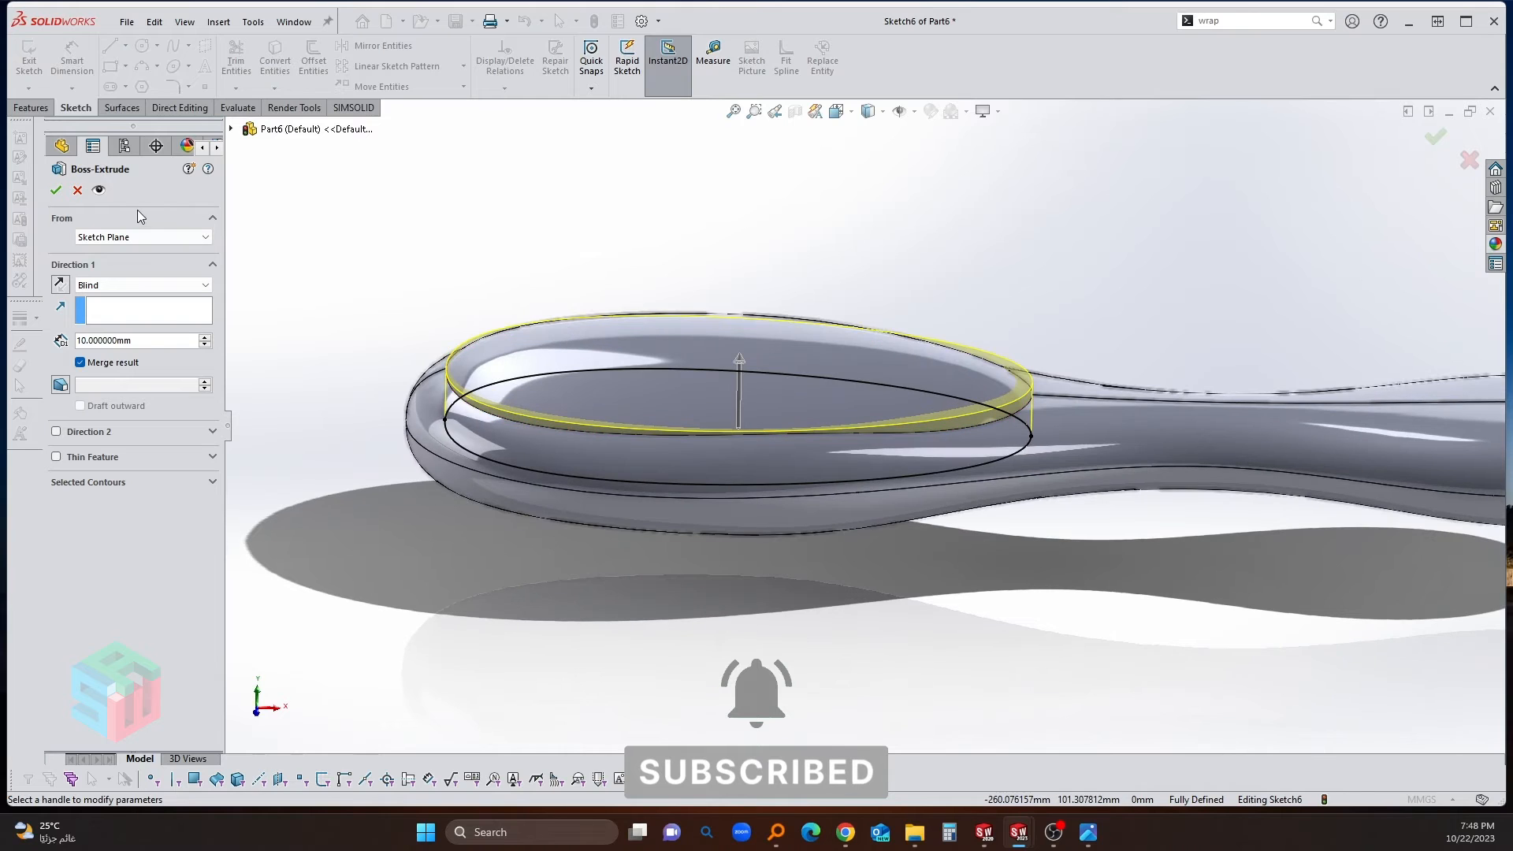
{"action": "left_click", "coordinate": [146, 237]}
{"action": "left_click", "coordinate": [115, 284]}
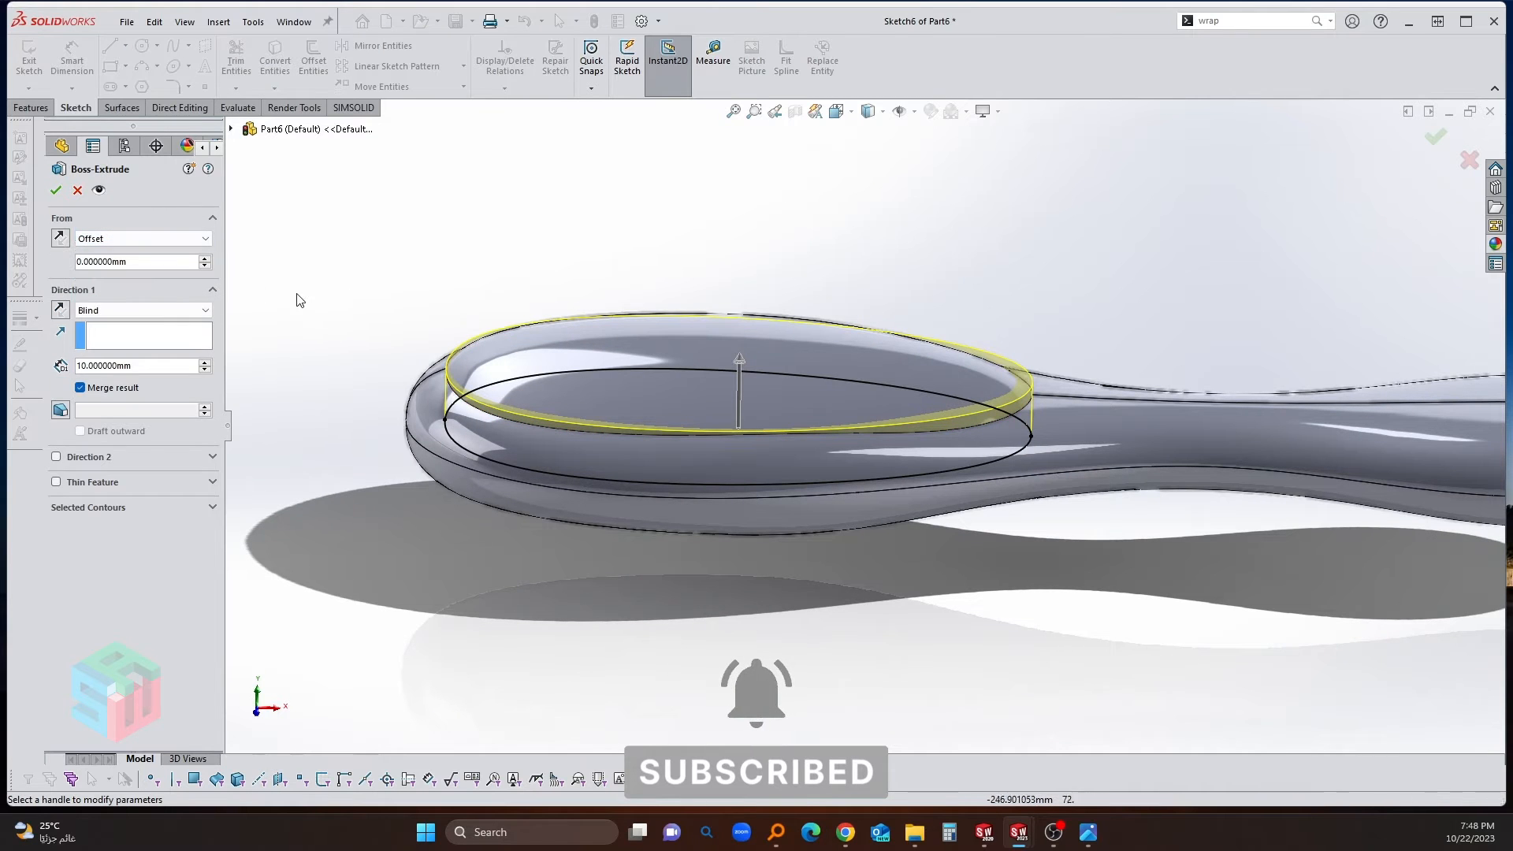
{"action": "left_click", "coordinate": [205, 258]}
{"action": "left_click", "coordinate": [206, 257]}
{"action": "left_click", "coordinate": [206, 257]}
{"action": "left_click", "coordinate": [206, 258]}
{"action": "left_click", "coordinate": [206, 258]}
Step: Set the extrusion depth to 1 mm and finish the thin plate above the brush head
{"action": "scroll", "coordinate": [621, 297], "scroll_direction": "up", "scroll_amount": 3}
{"action": "middle_click_drag", "start_coordinate": [622, 297], "coordinate": [658, 276]}
{"action": "scroll", "coordinate": [824, 309], "scroll_direction": "down", "scroll_amount": 2}
{"action": "middle_click_drag", "start_coordinate": [825, 305], "coordinate": [828, 321]}
{"action": "scroll", "coordinate": [828, 321], "scroll_direction": "up", "scroll_amount": 1}
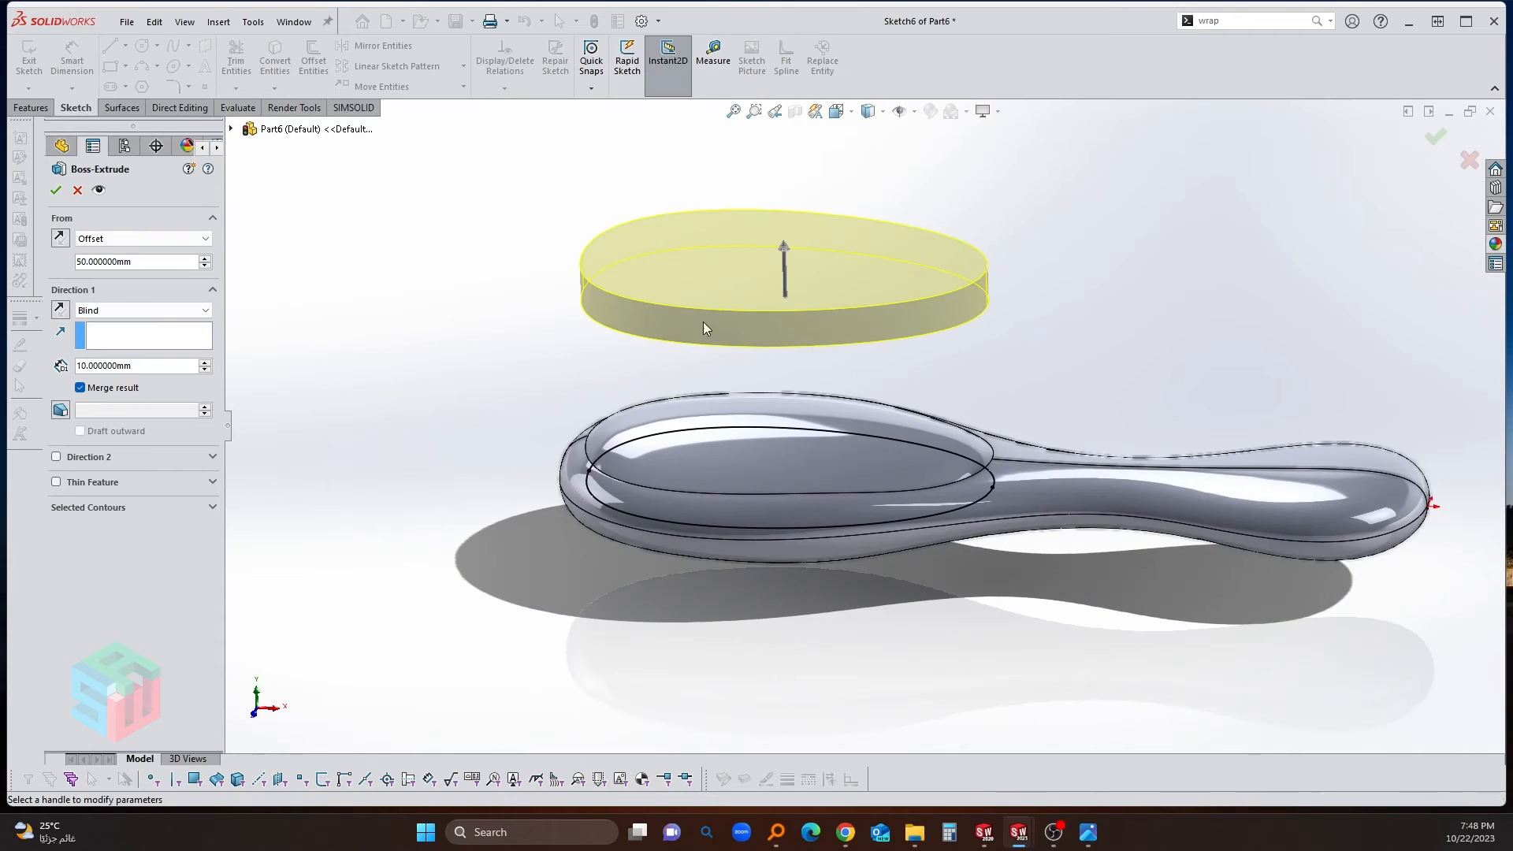
{"action": "scroll", "coordinate": [703, 321], "scroll_direction": "down", "scroll_amount": 1}
{"action": "type", "text": "1"}
{"action": "key", "text": "Return"}
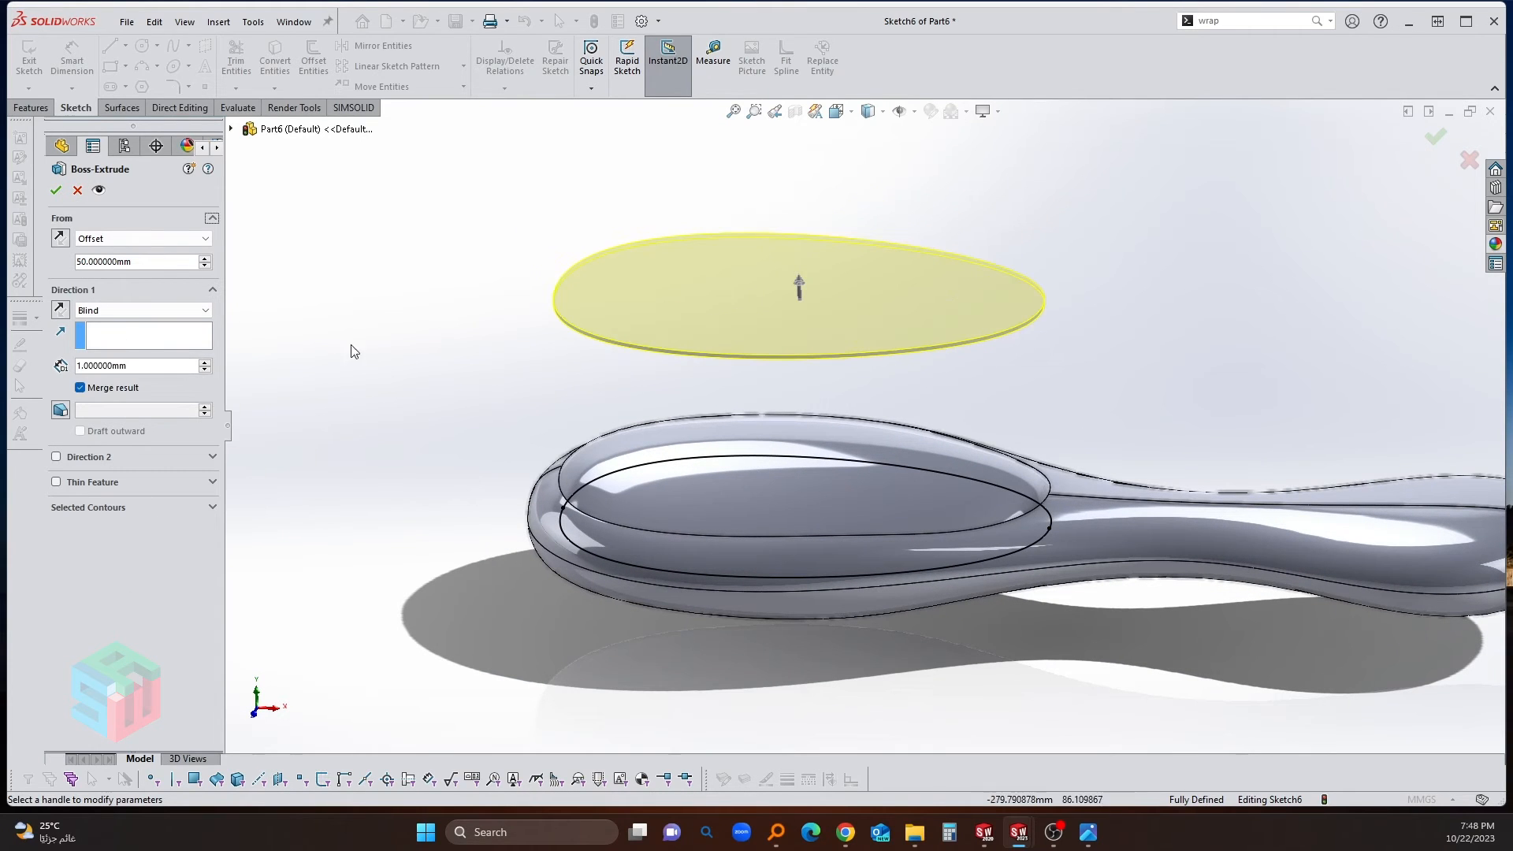
{"action": "left_click", "coordinate": [55, 190]}
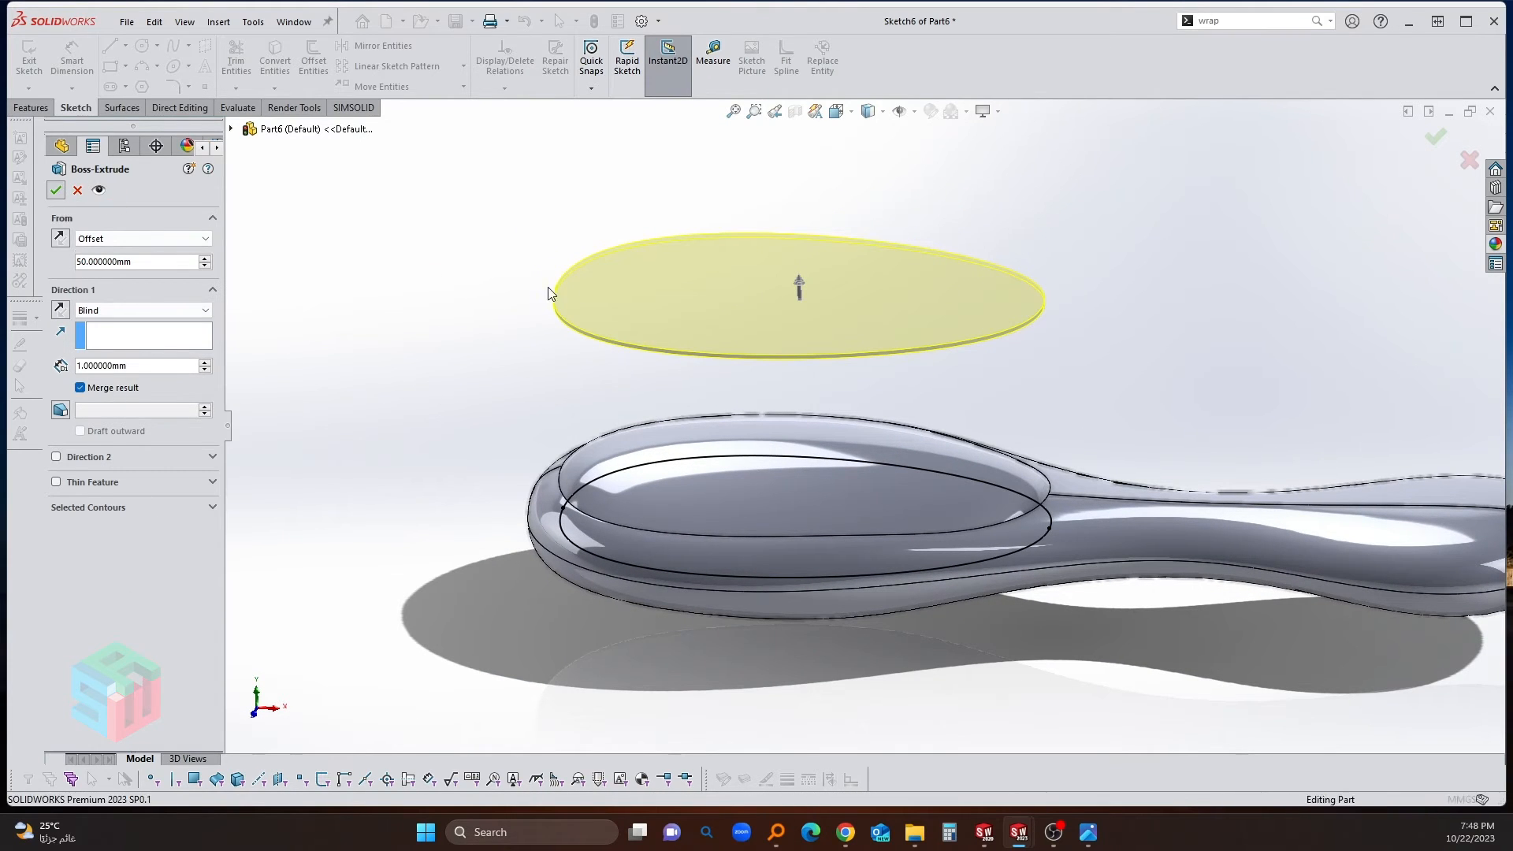
{"action": "left_click", "coordinate": [659, 285]}
{"action": "key", "text": "s"}
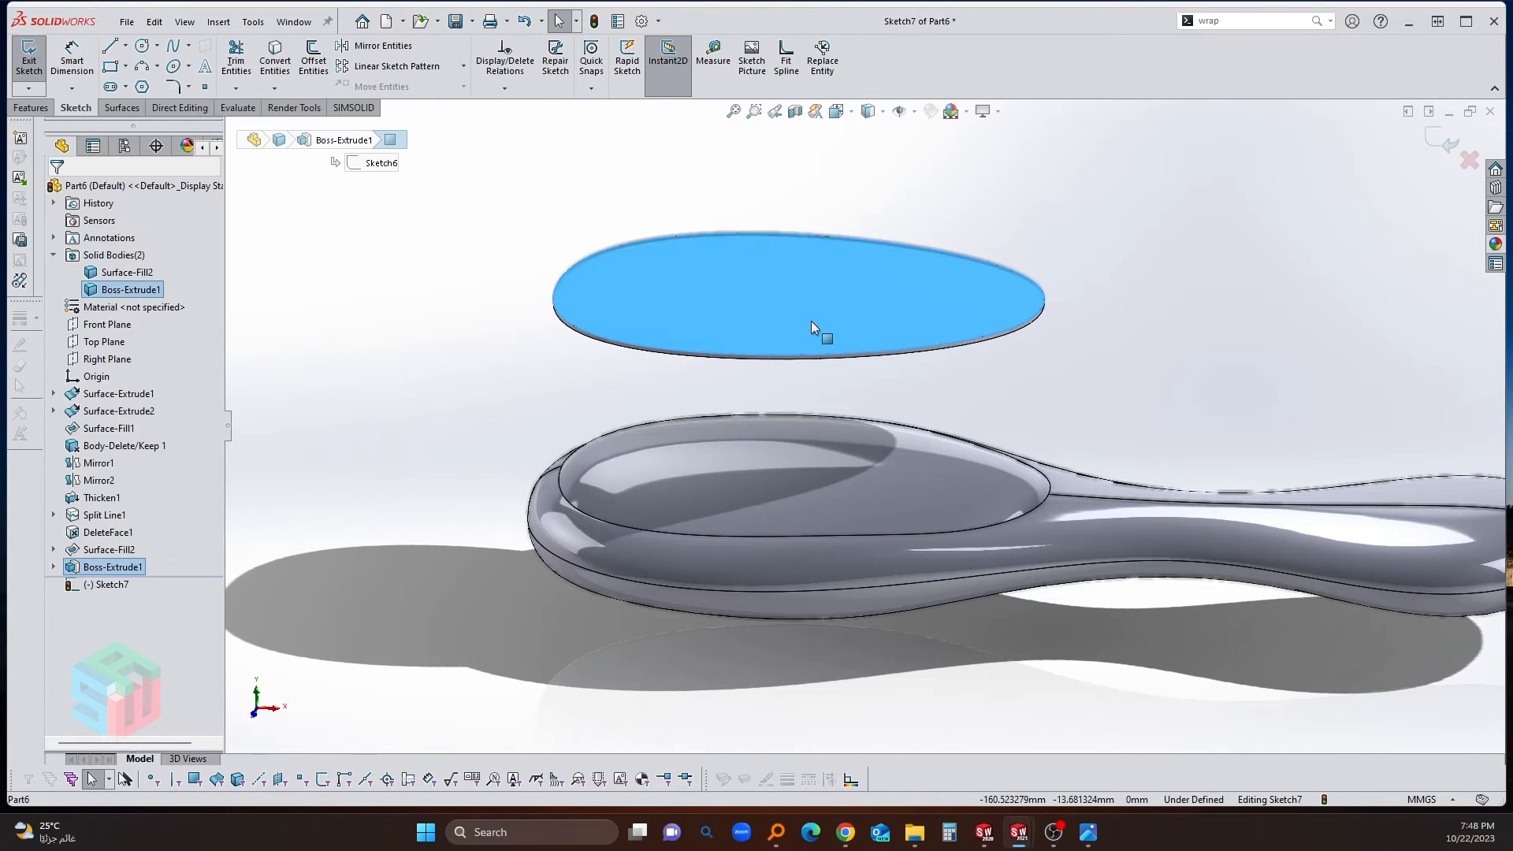
{"action": "left_click", "coordinate": [1469, 162]}
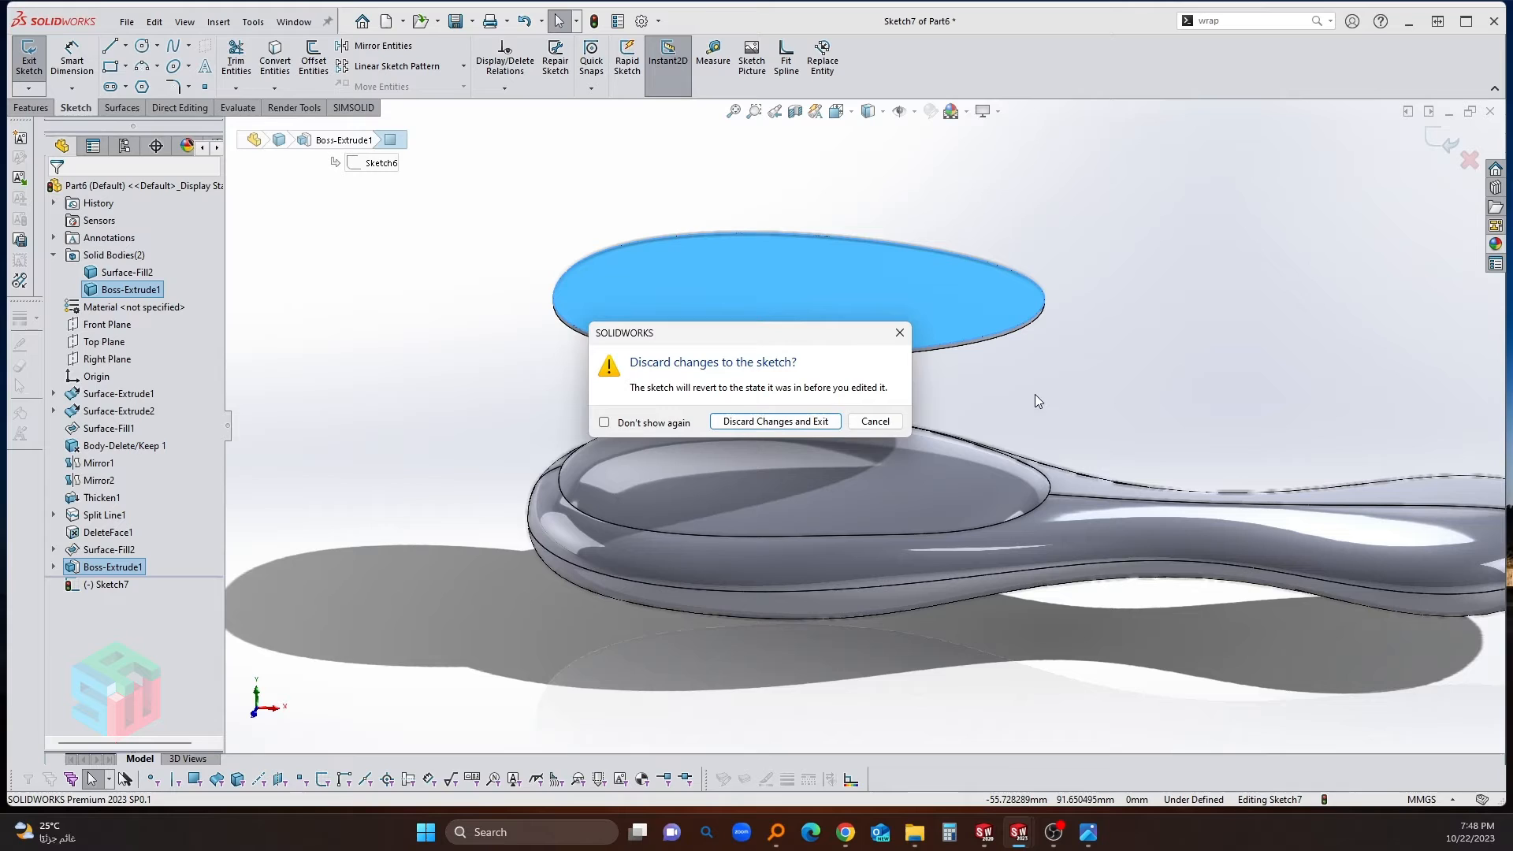
{"action": "left_click", "coordinate": [782, 426]}
Step: Start a fill pattern bounded by the thin plate's upper face, using a circular seed cut and 5 mm instance spacing
{"action": "left_click", "coordinate": [820, 268]}
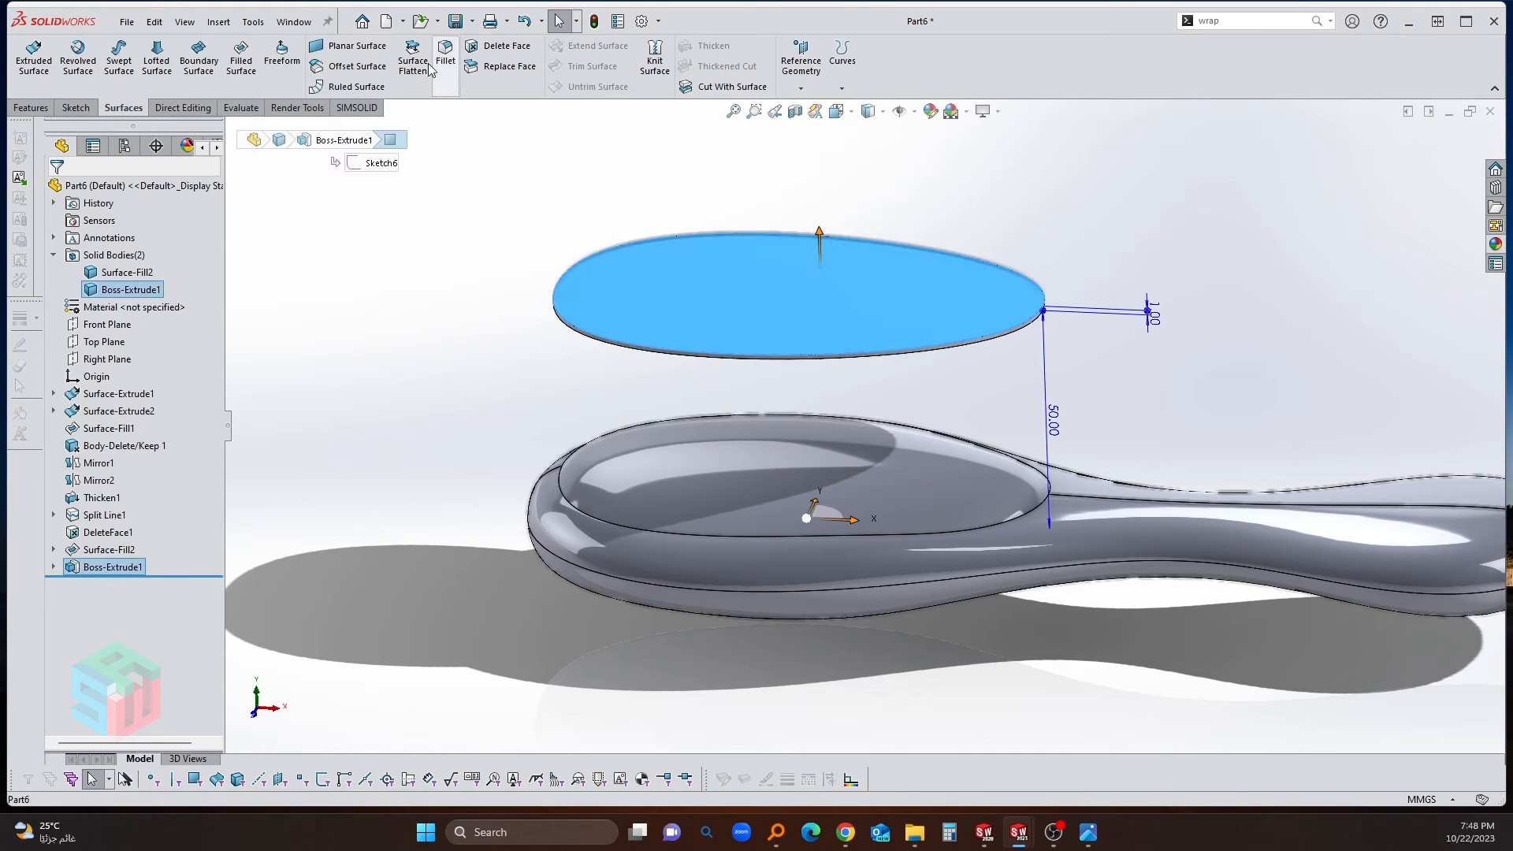
{"action": "left_click", "coordinate": [30, 107]}
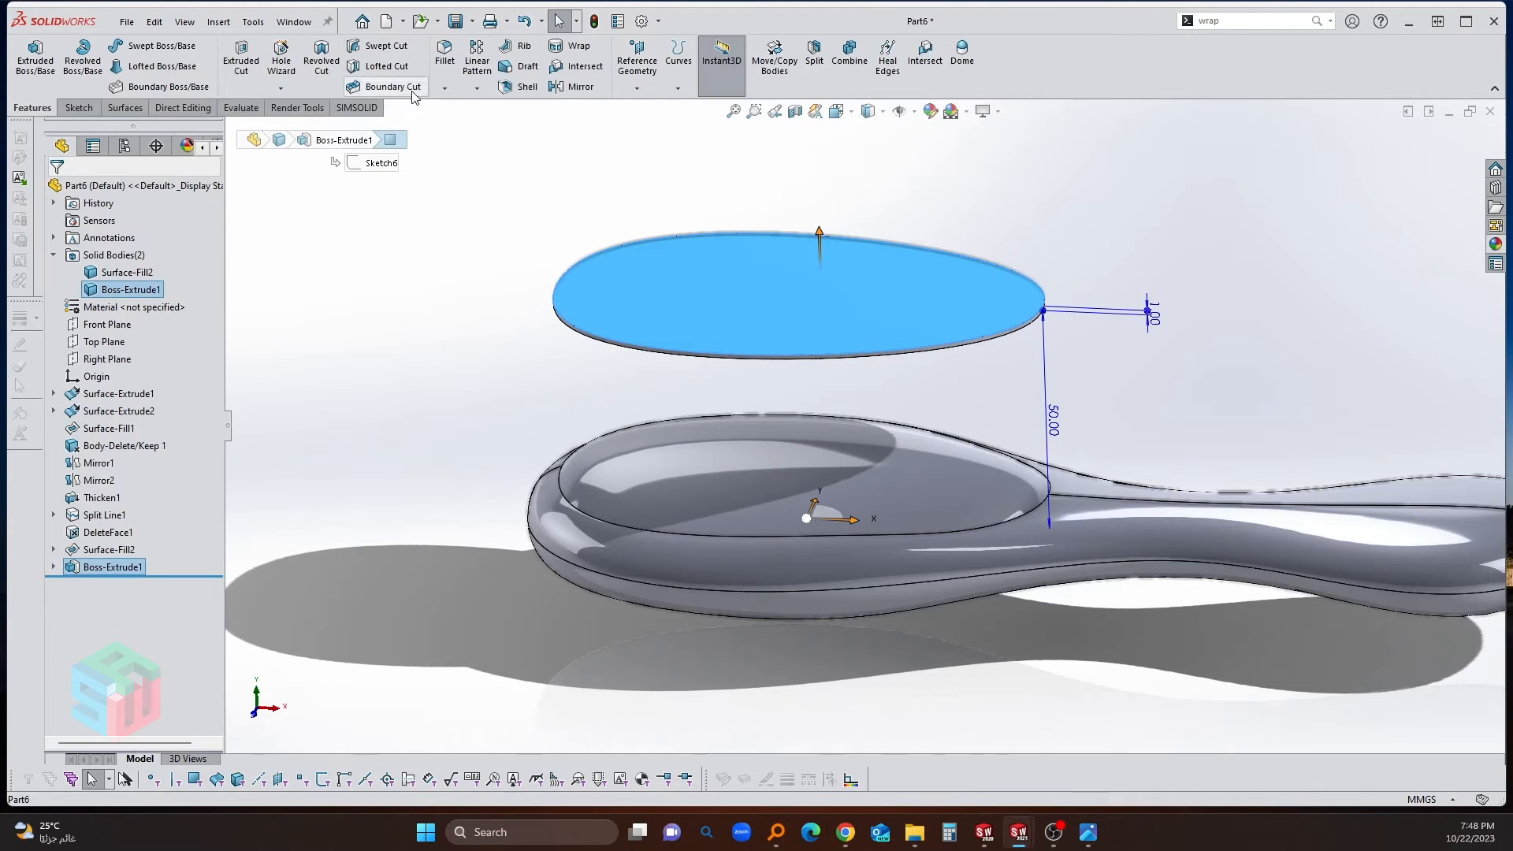
{"action": "left_click", "coordinate": [476, 87]}
{"action": "left_click", "coordinate": [505, 222]}
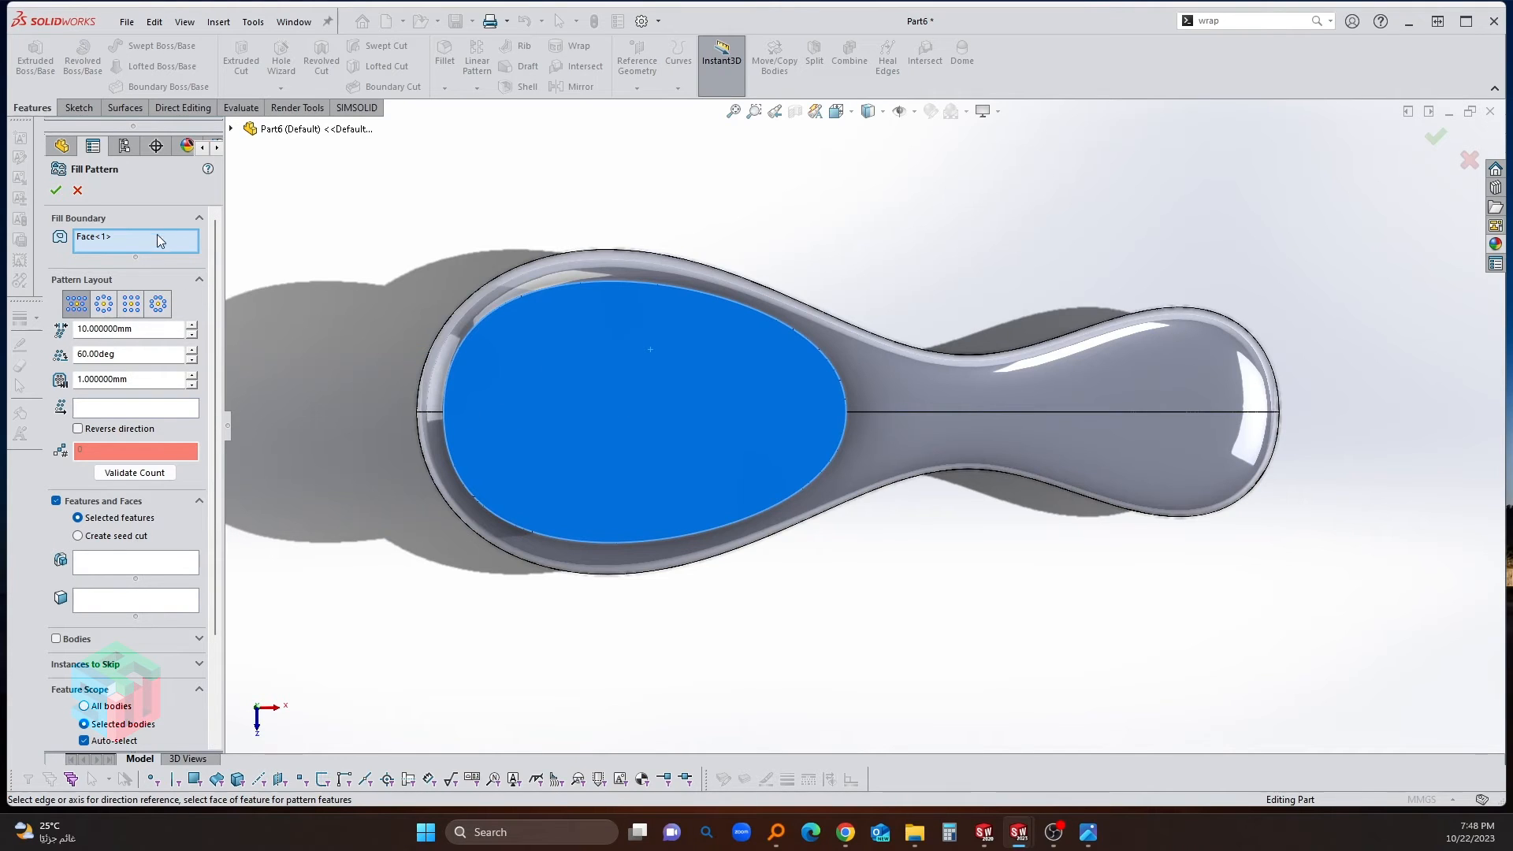
{"action": "left_click", "coordinate": [78, 536]}
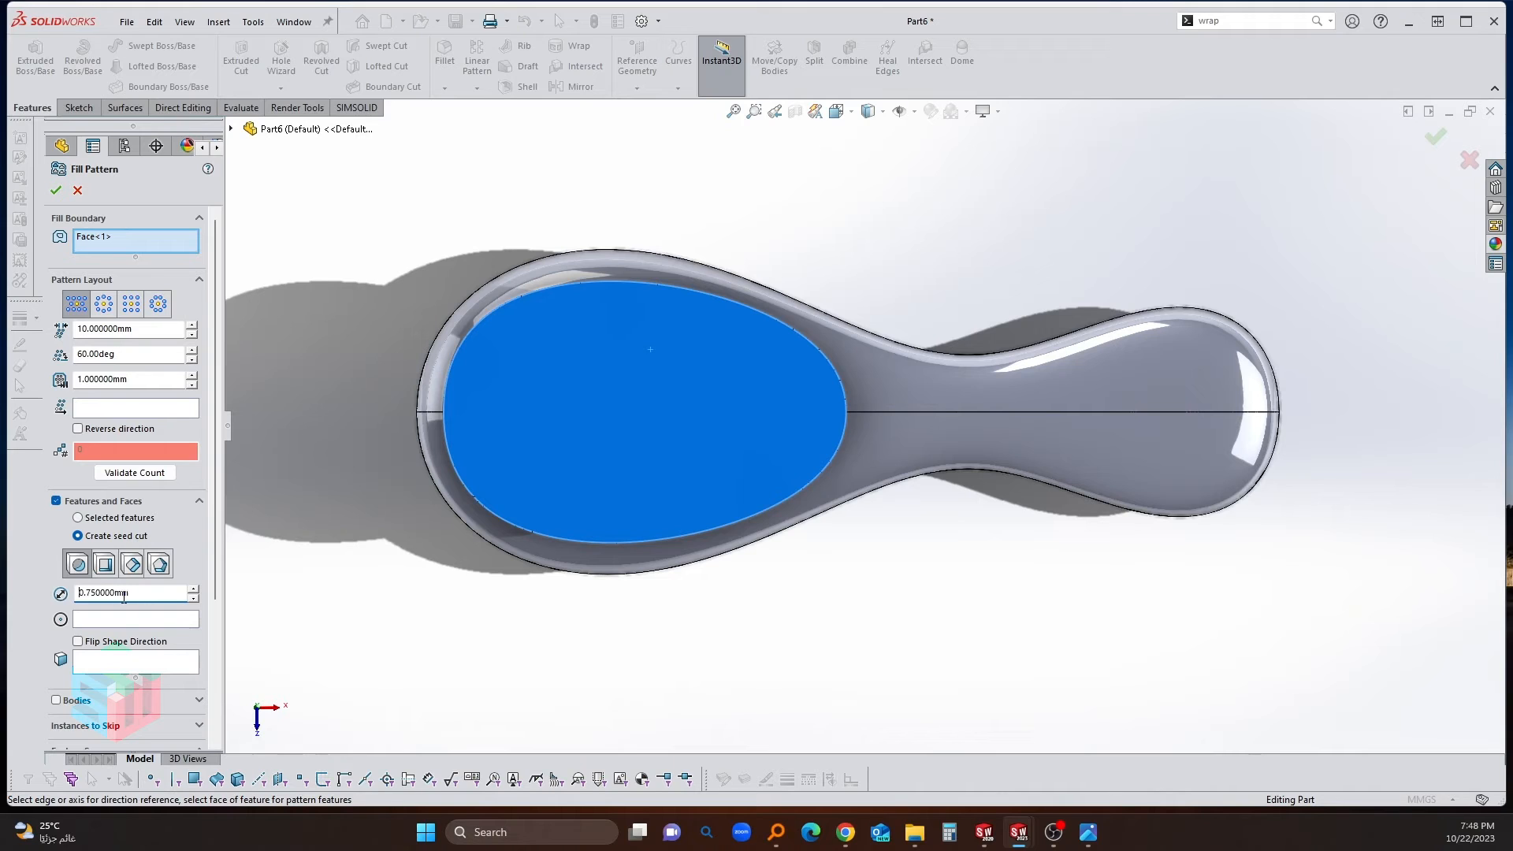
{"action": "scroll", "coordinate": [555, 437], "scroll_direction": "down", "scroll_amount": 2}
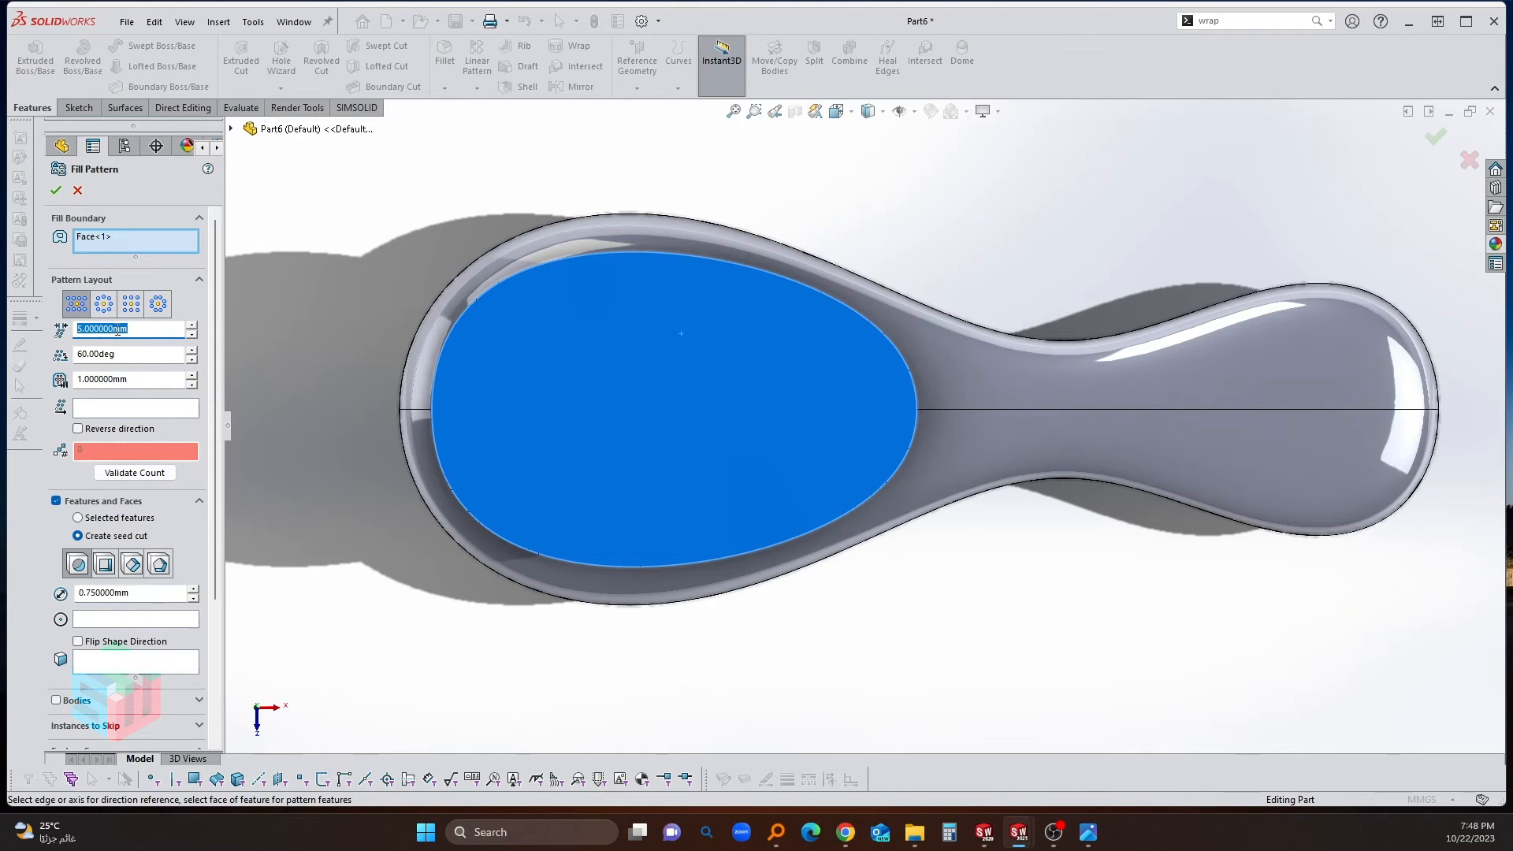
Step: Show Sketch1 and use its construction line at the wide end, perpendicular to the brush's long axis, as the pattern direction
{"action": "left_click", "coordinate": [140, 407]}
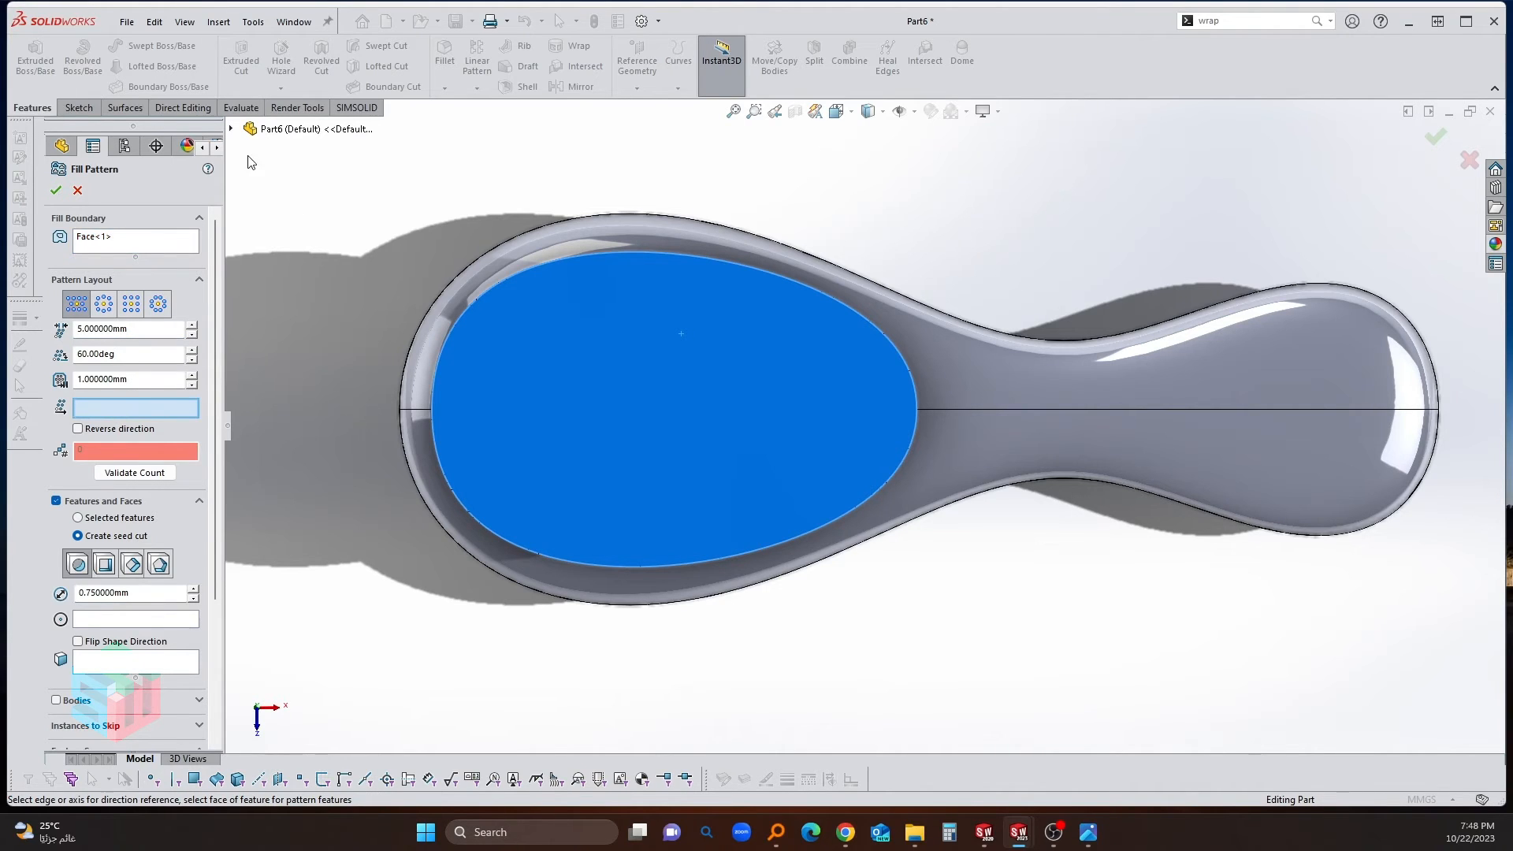
{"action": "scroll", "coordinate": [666, 314], "scroll_direction": "up", "scroll_amount": 2}
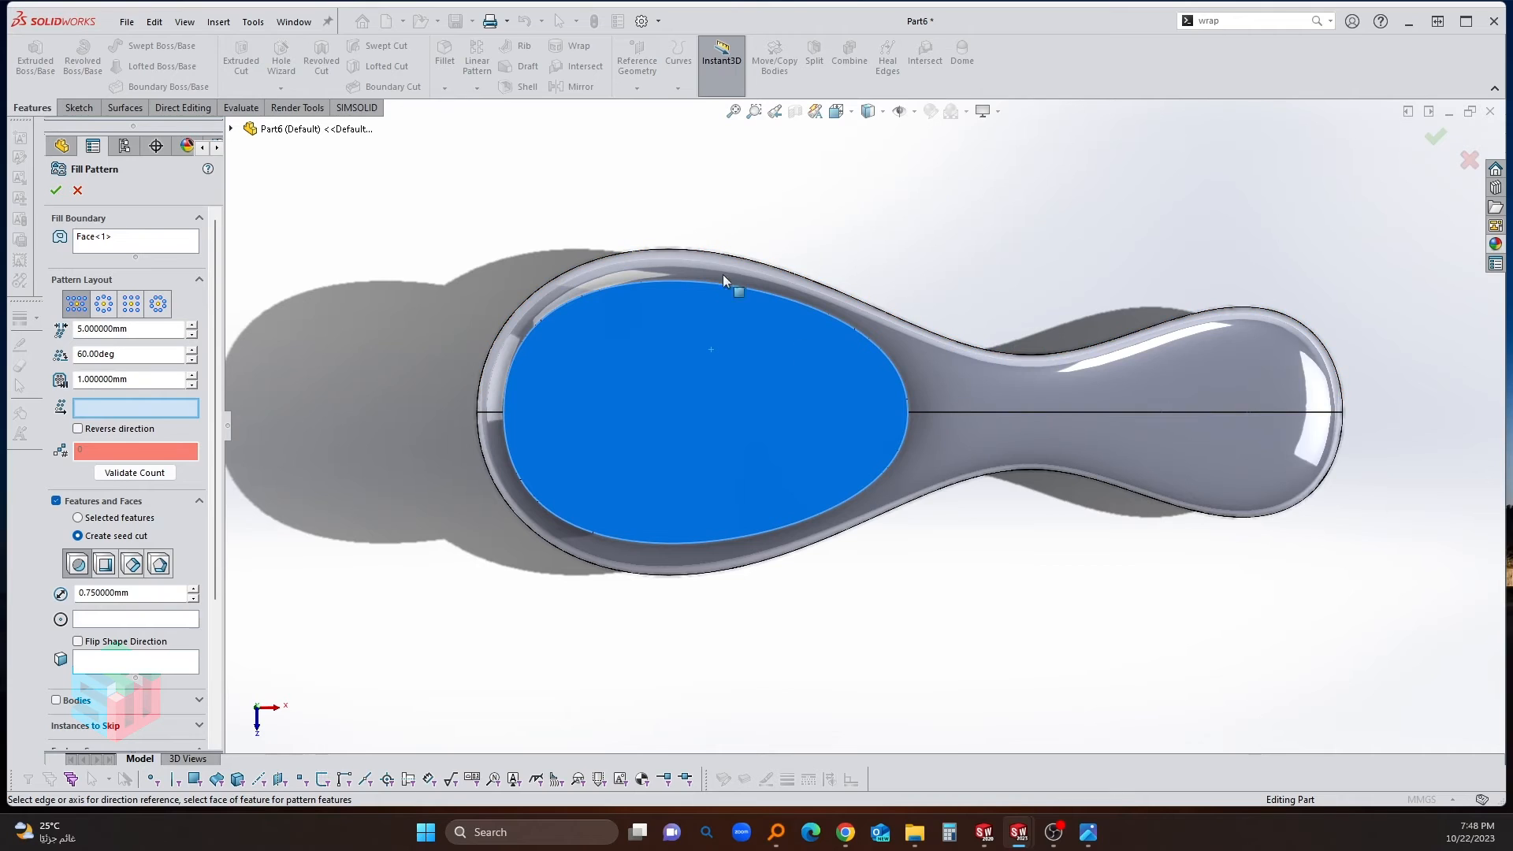
{"action": "left_click", "coordinate": [231, 130]}
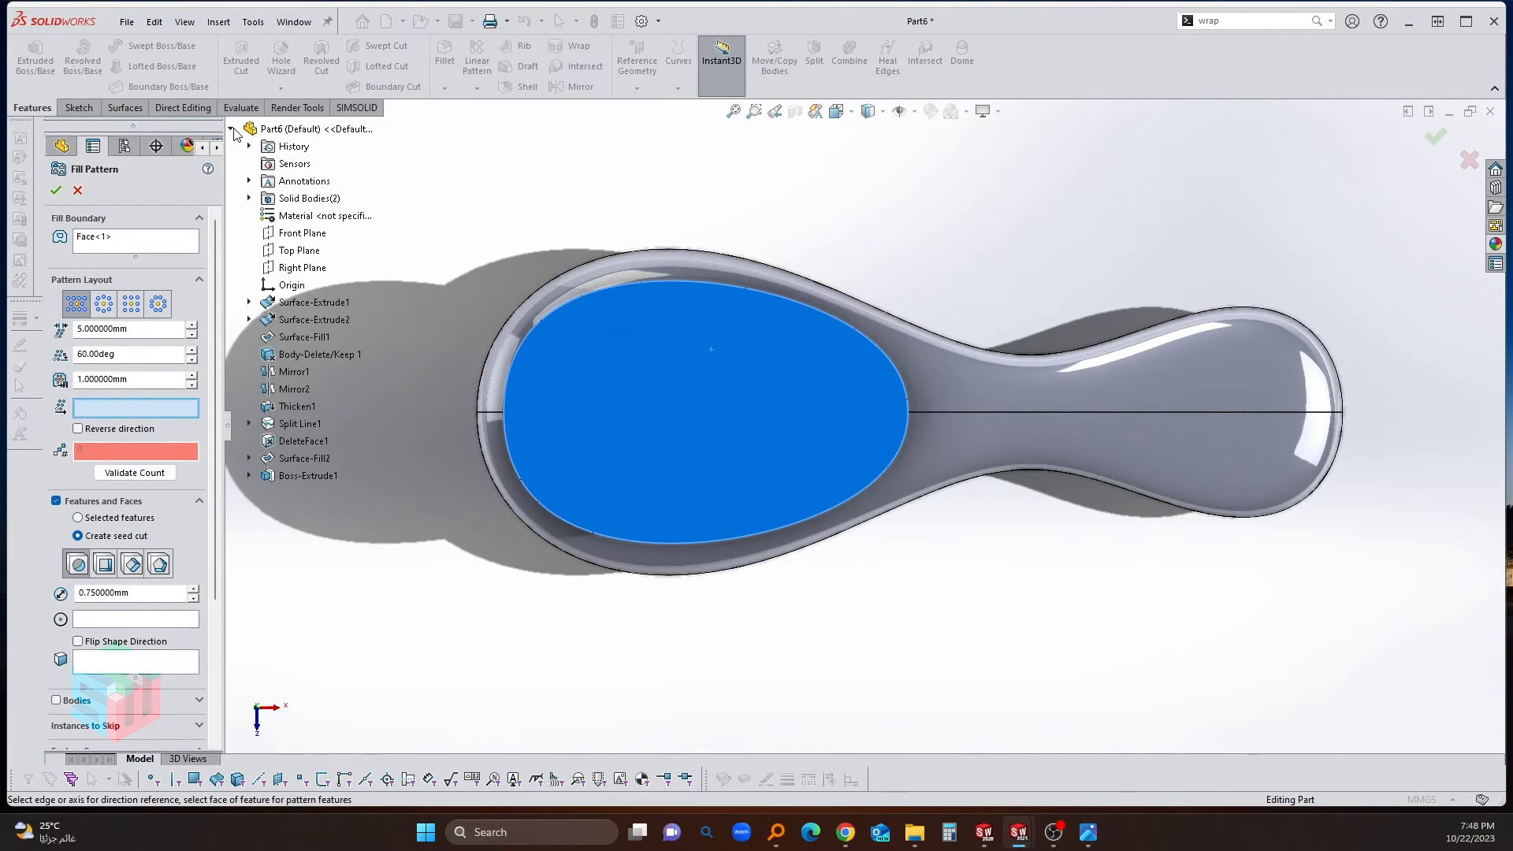
{"action": "left_click", "coordinate": [249, 320]}
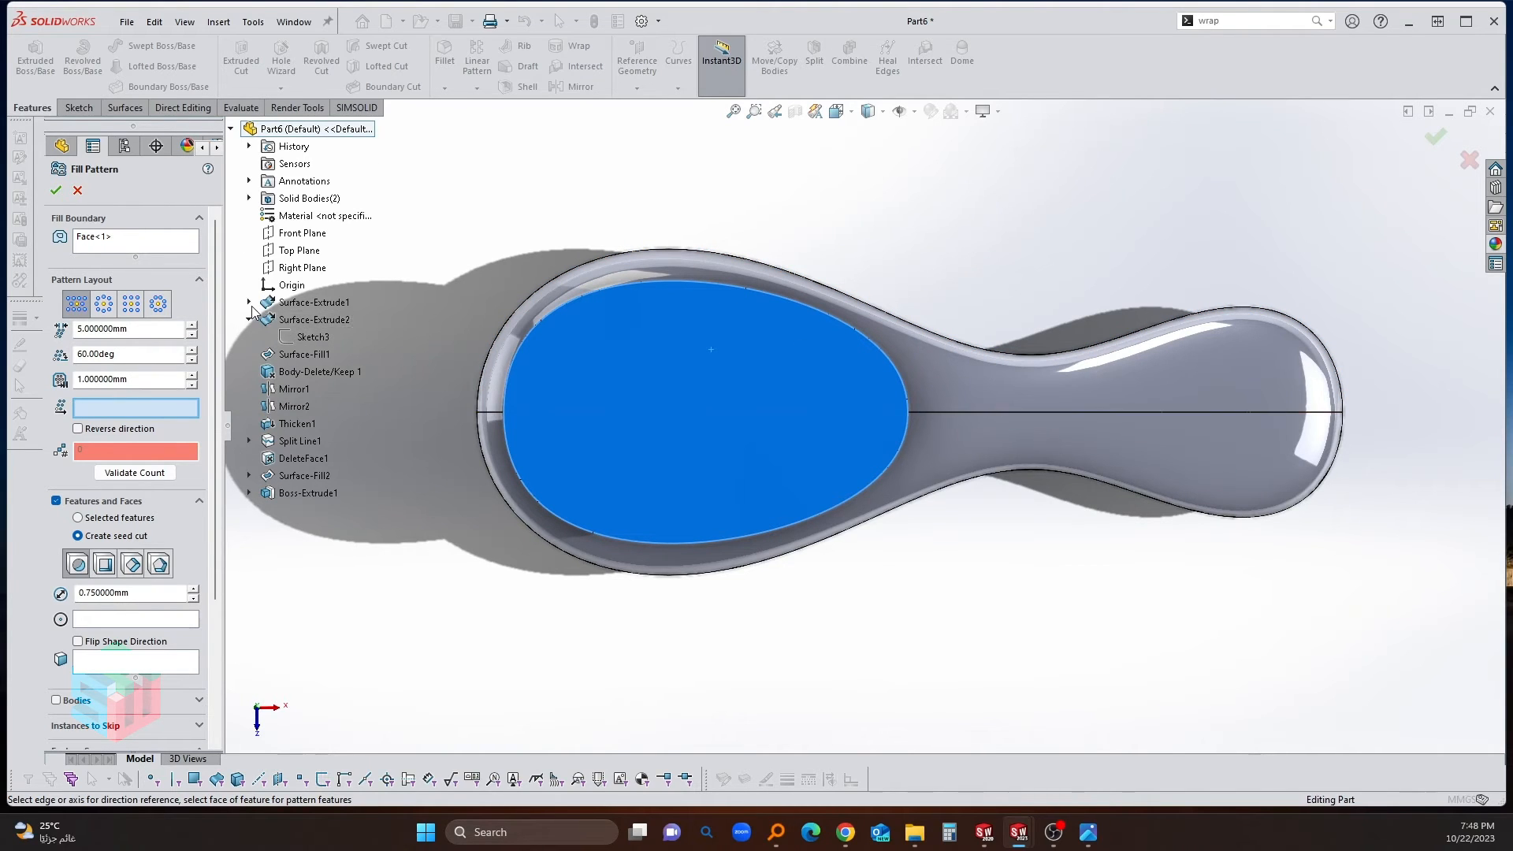
{"action": "left_click", "coordinate": [249, 303]}
{"action": "right_click", "coordinate": [289, 320]}
{"action": "left_click", "coordinate": [315, 352]}
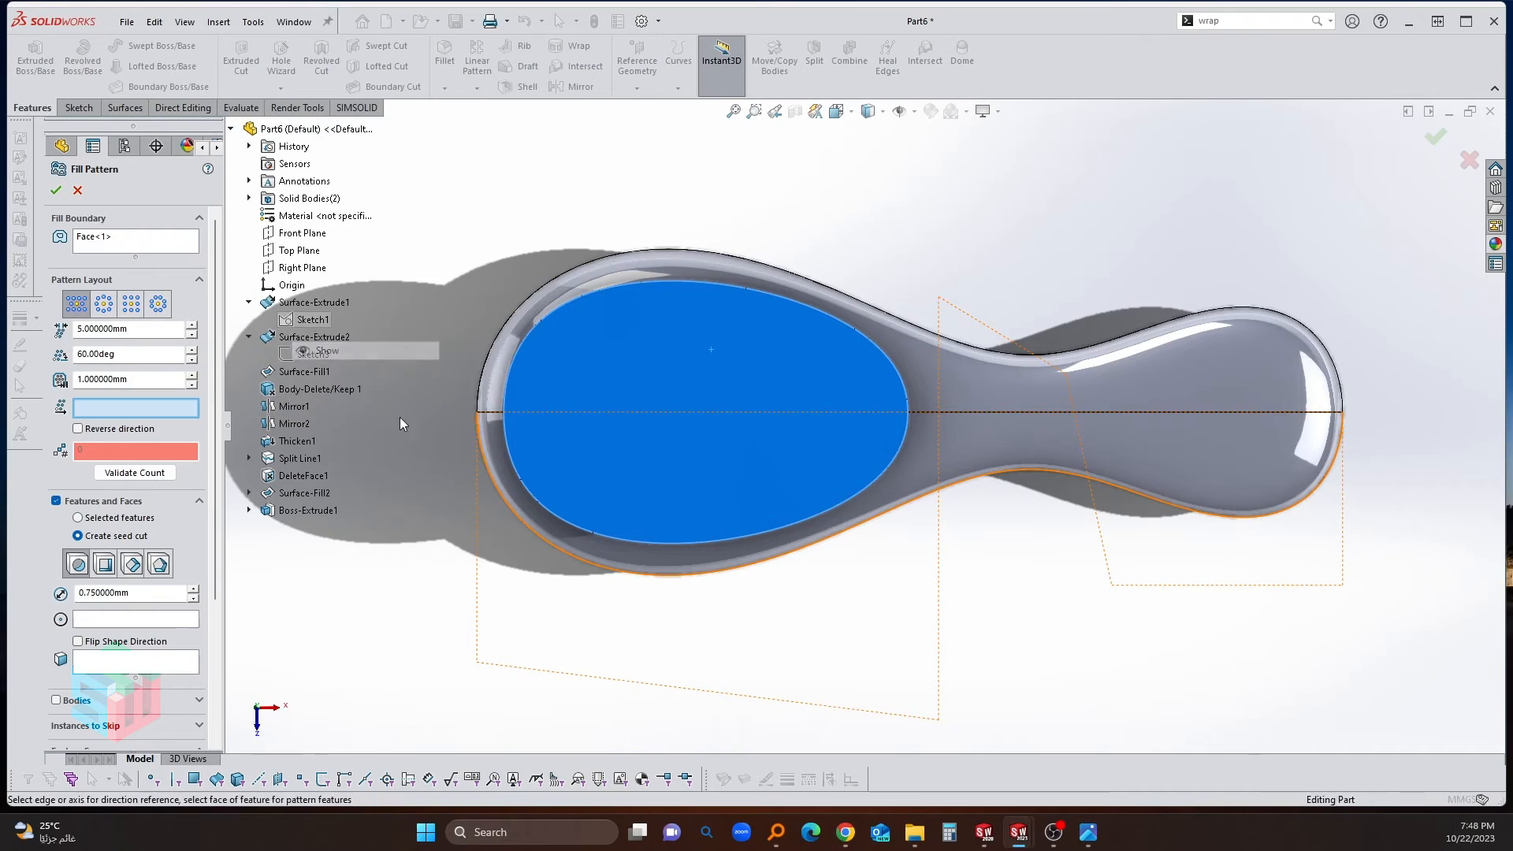
{"action": "left_click", "coordinate": [476, 495]}
{"action": "scroll", "coordinate": [638, 405], "scroll_direction": "down", "scroll_amount": 3}
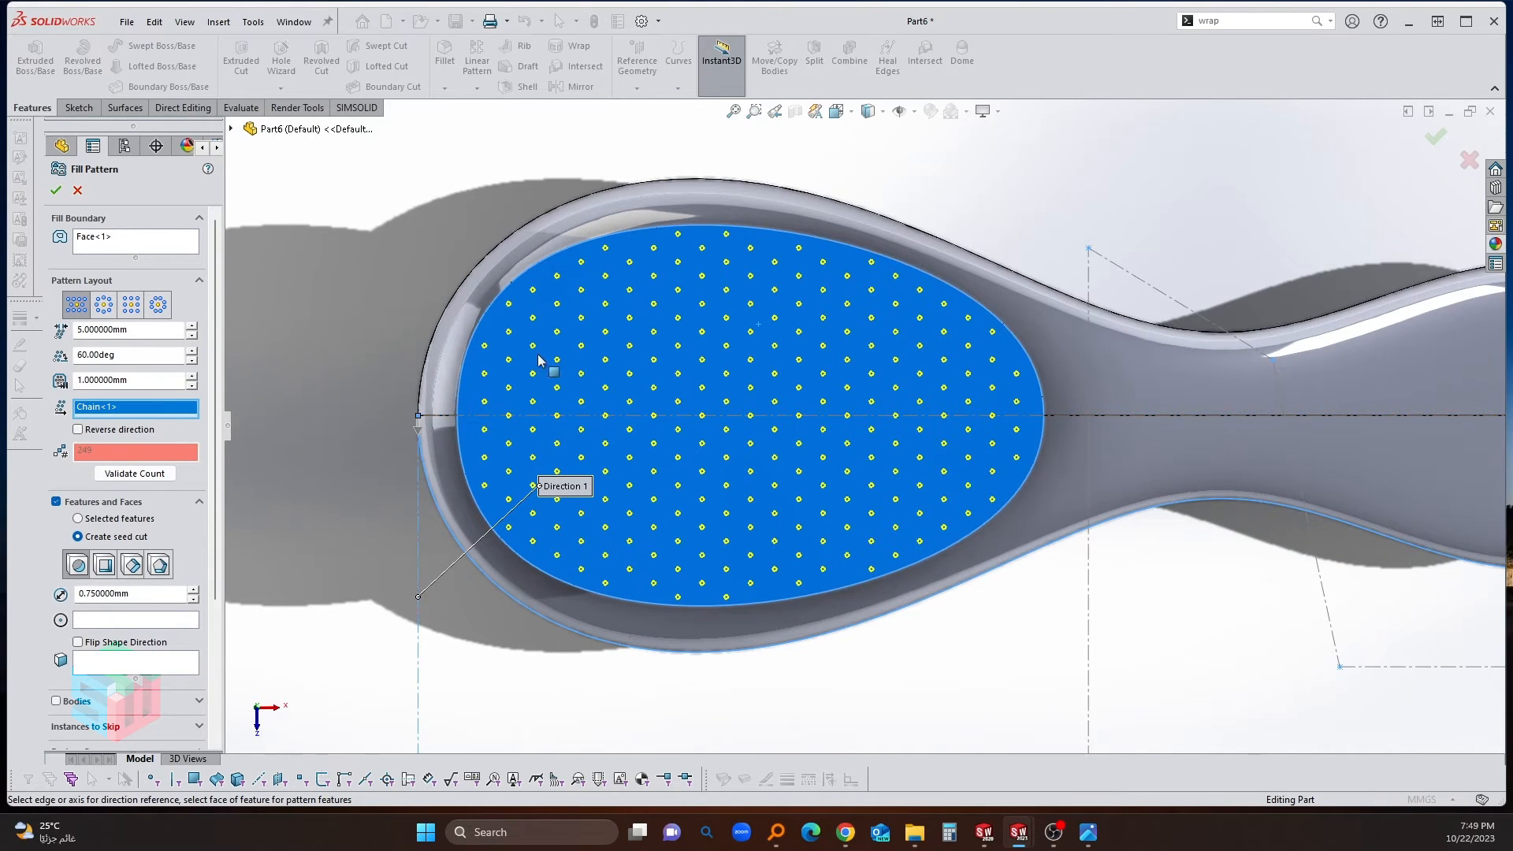
Step: Try instance spacings of 4 mm and 3 mm for the fill pattern, then settle on 4 mm
{"action": "double_click", "coordinate": [128, 329]}
{"action": "type", "text": "4"}
{"action": "key", "text": "Return"}
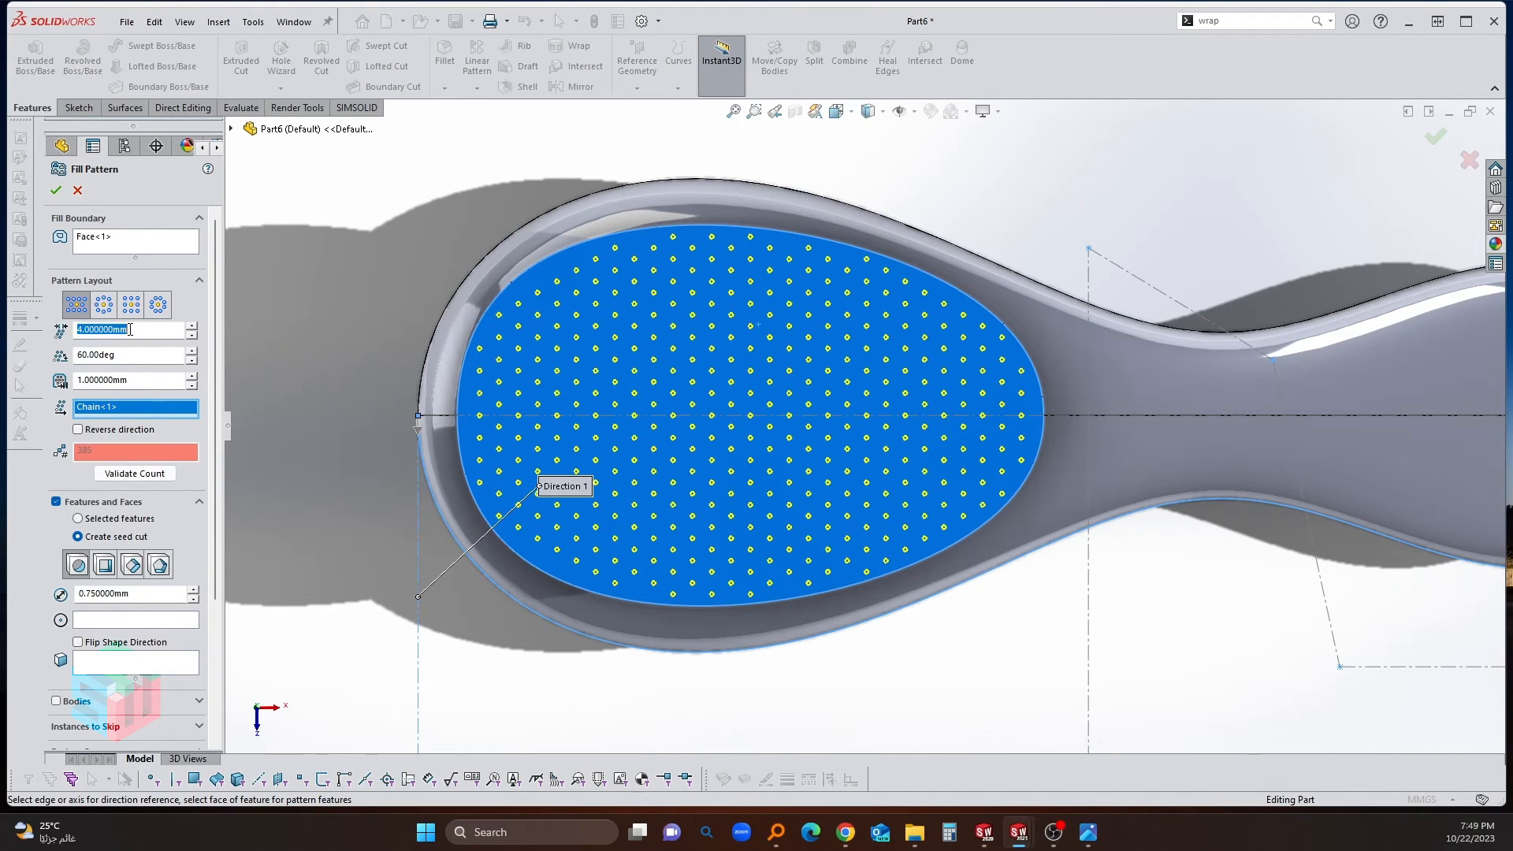
{"action": "double_click", "coordinate": [129, 329]}
{"action": "type", "text": "3"}
{"action": "key", "text": "Return"}
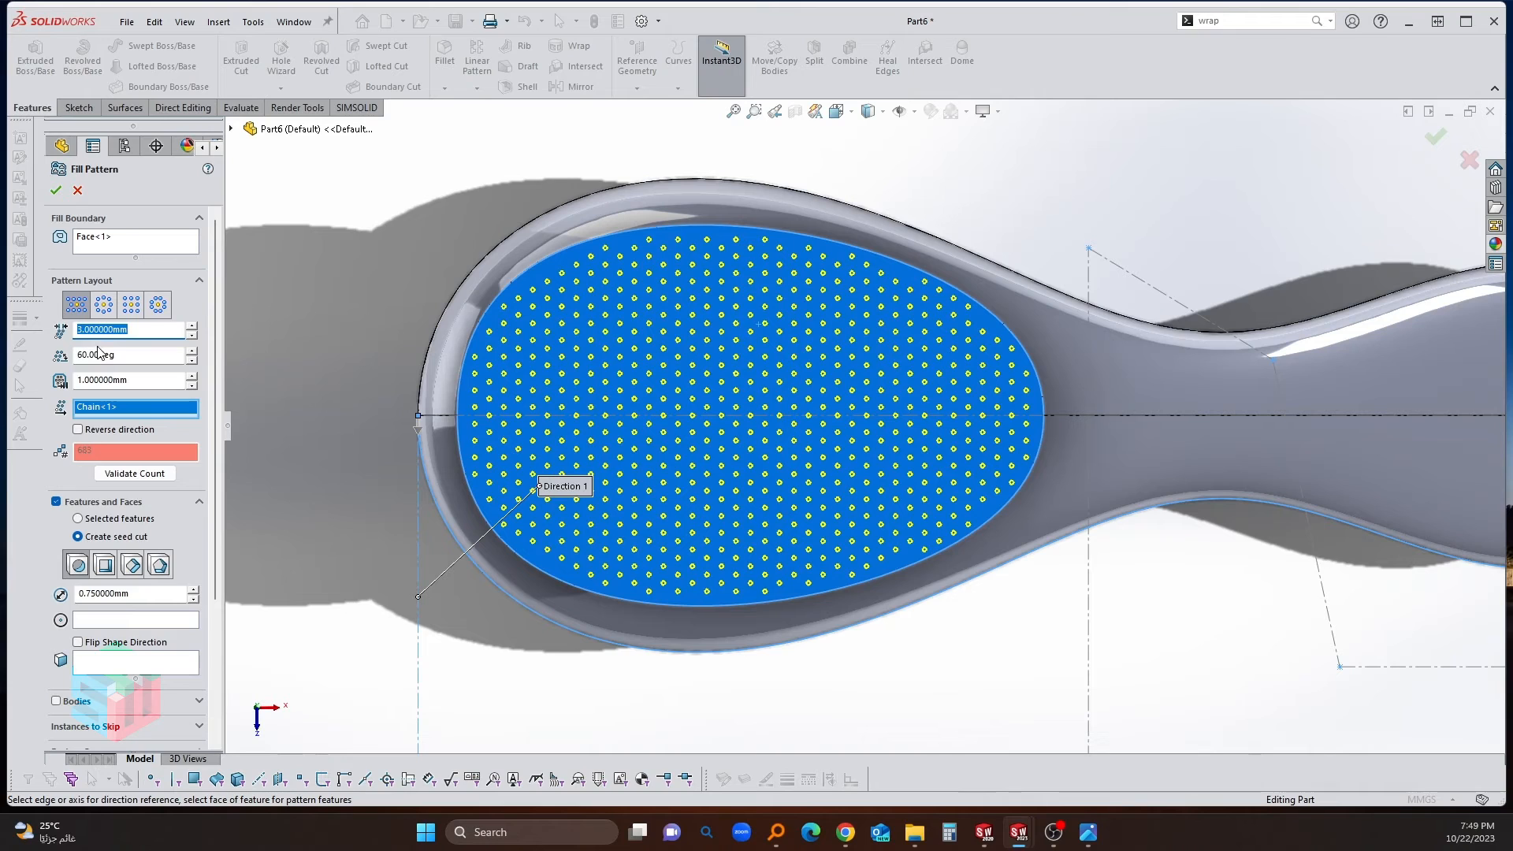
{"action": "type", "text": "4"}
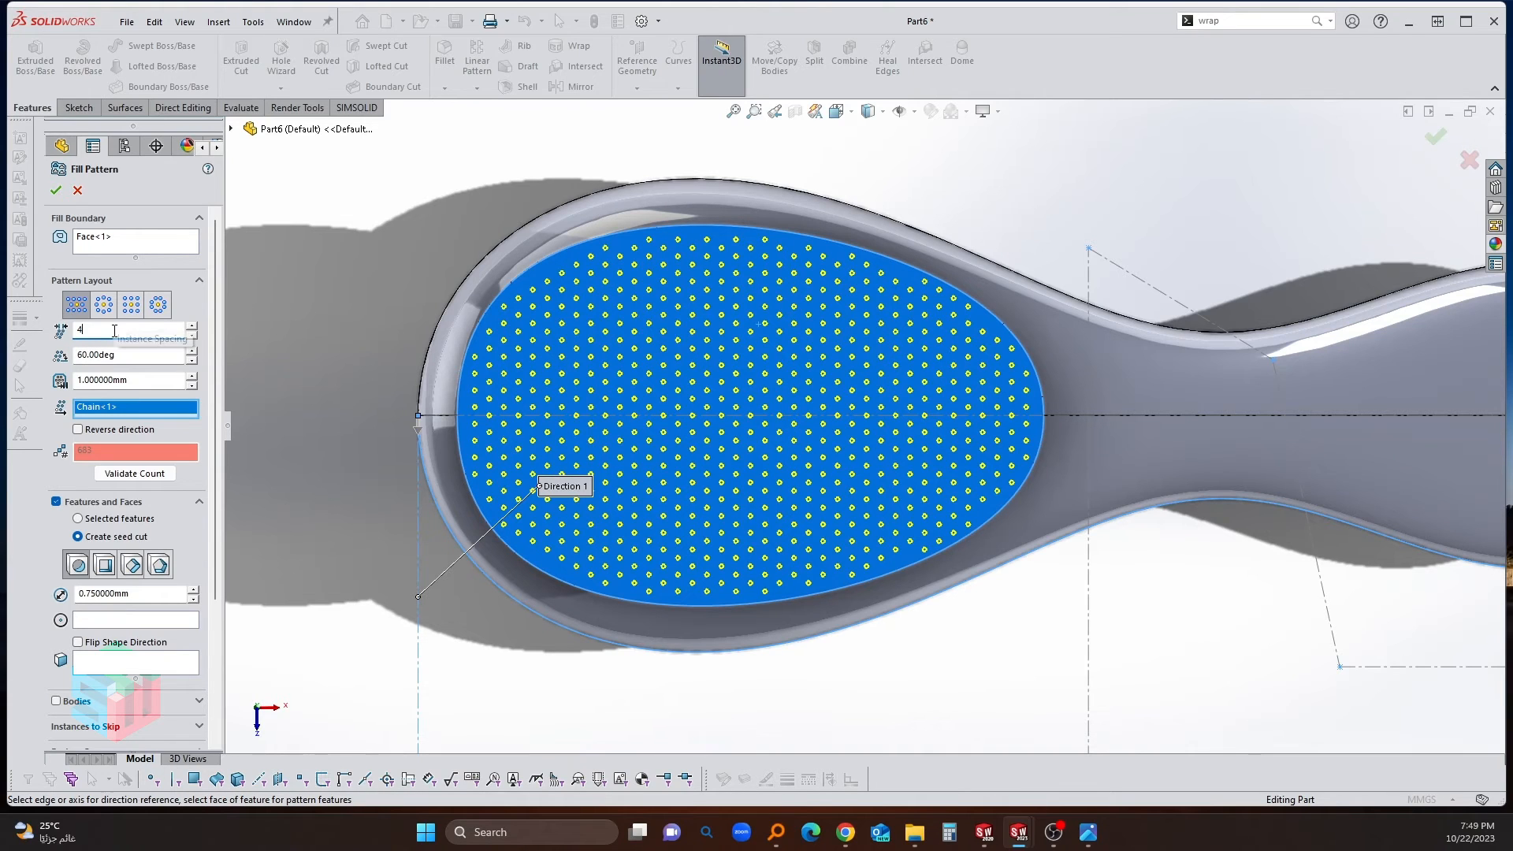
{"action": "key", "text": "Return"}
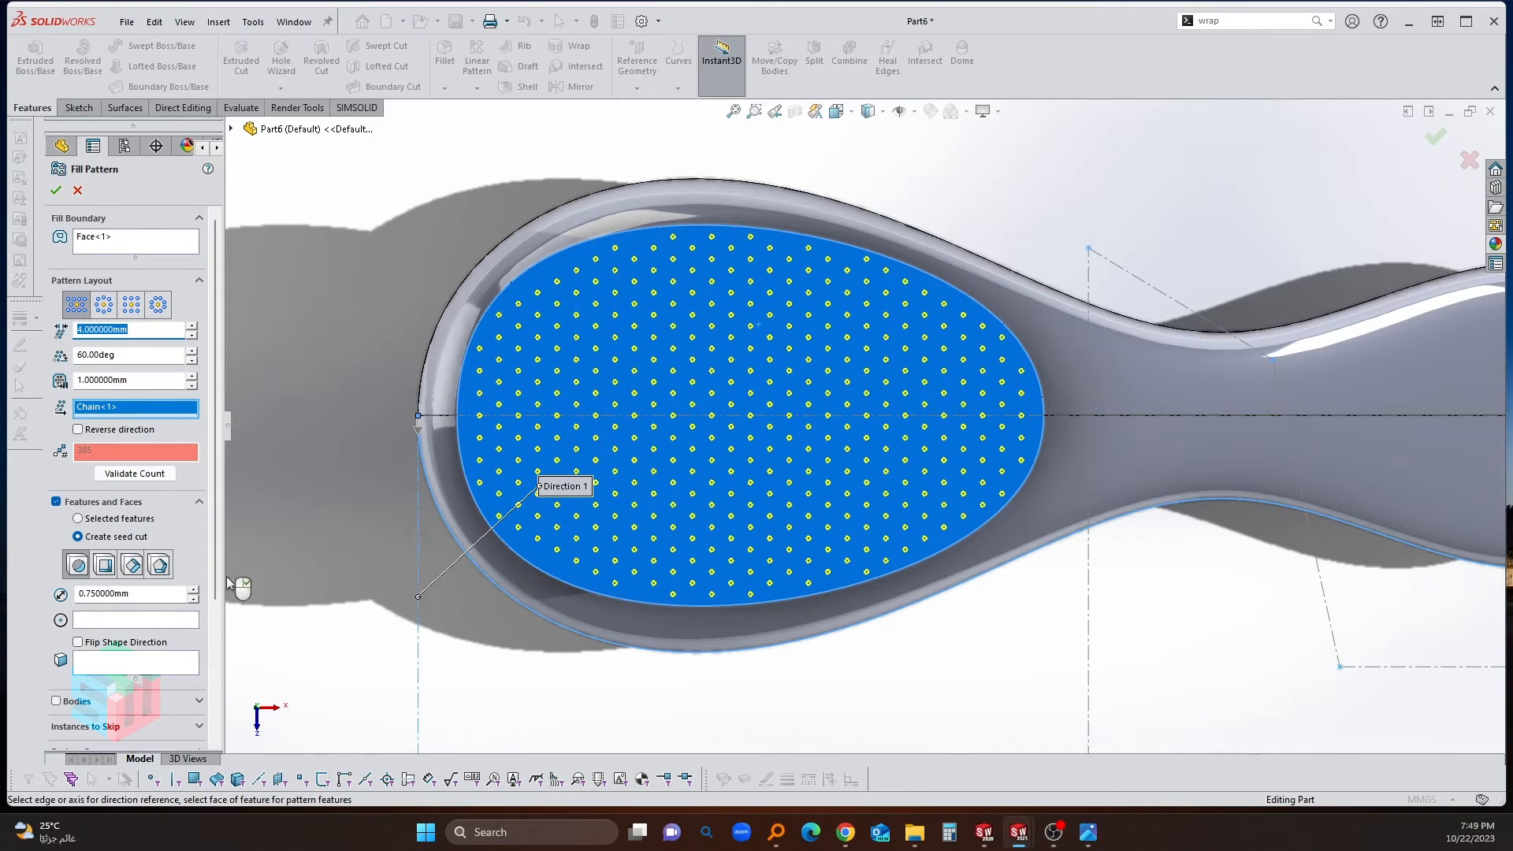
Step: Turn off automatic body selection in the fill pattern's feature scope and finish the 4 mm-spaced hole pattern in the thin plate
{"action": "scroll", "coordinate": [211, 606], "scroll_direction": "down", "scroll_amount": 2}
{"action": "scroll", "coordinate": [211, 607], "scroll_direction": "down", "scroll_amount": 5}
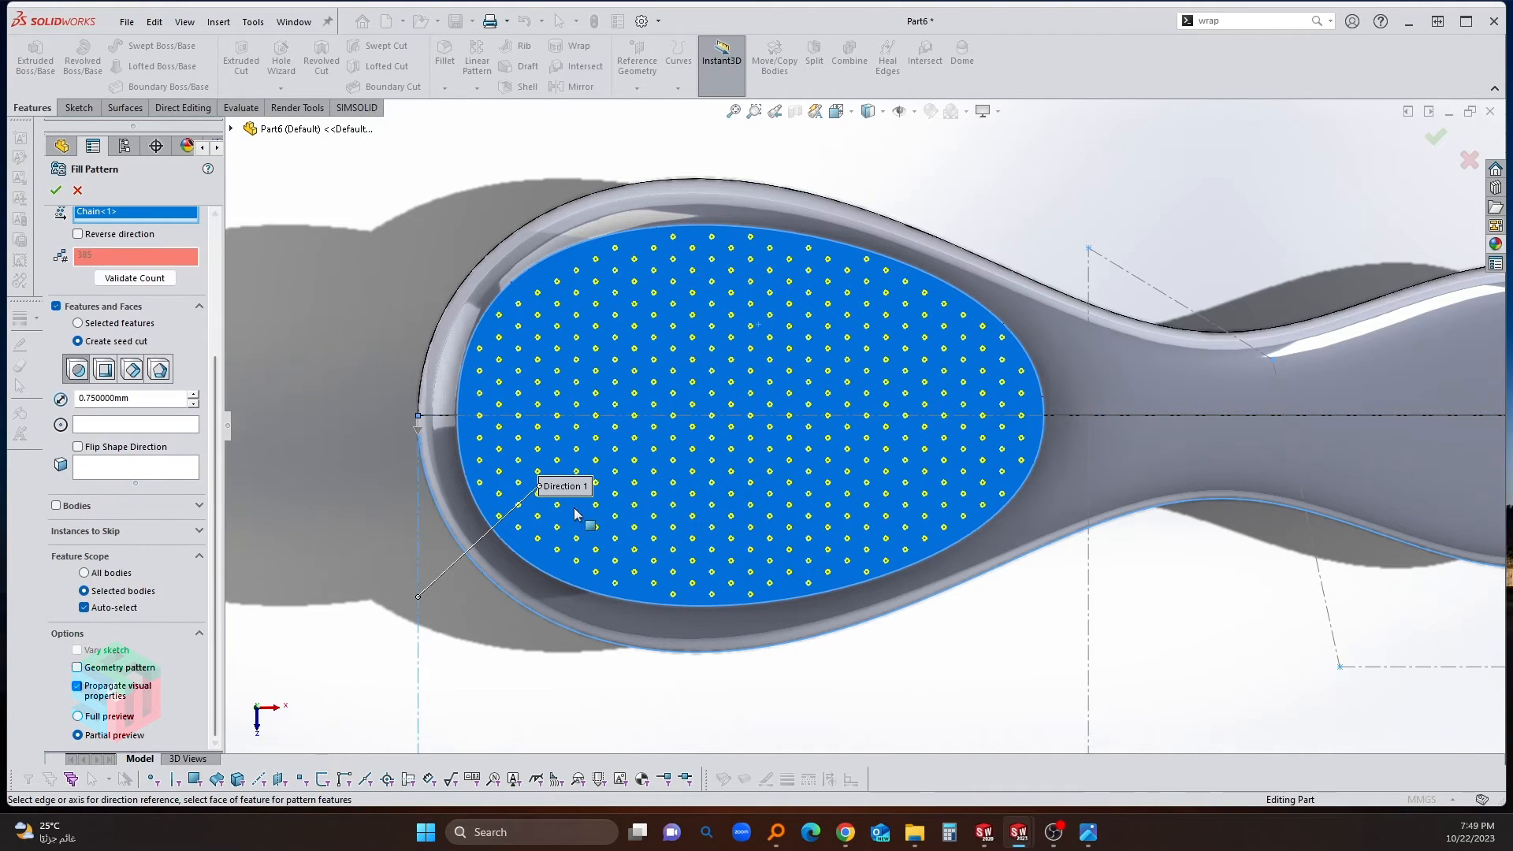
{"action": "left_click", "coordinate": [83, 607]}
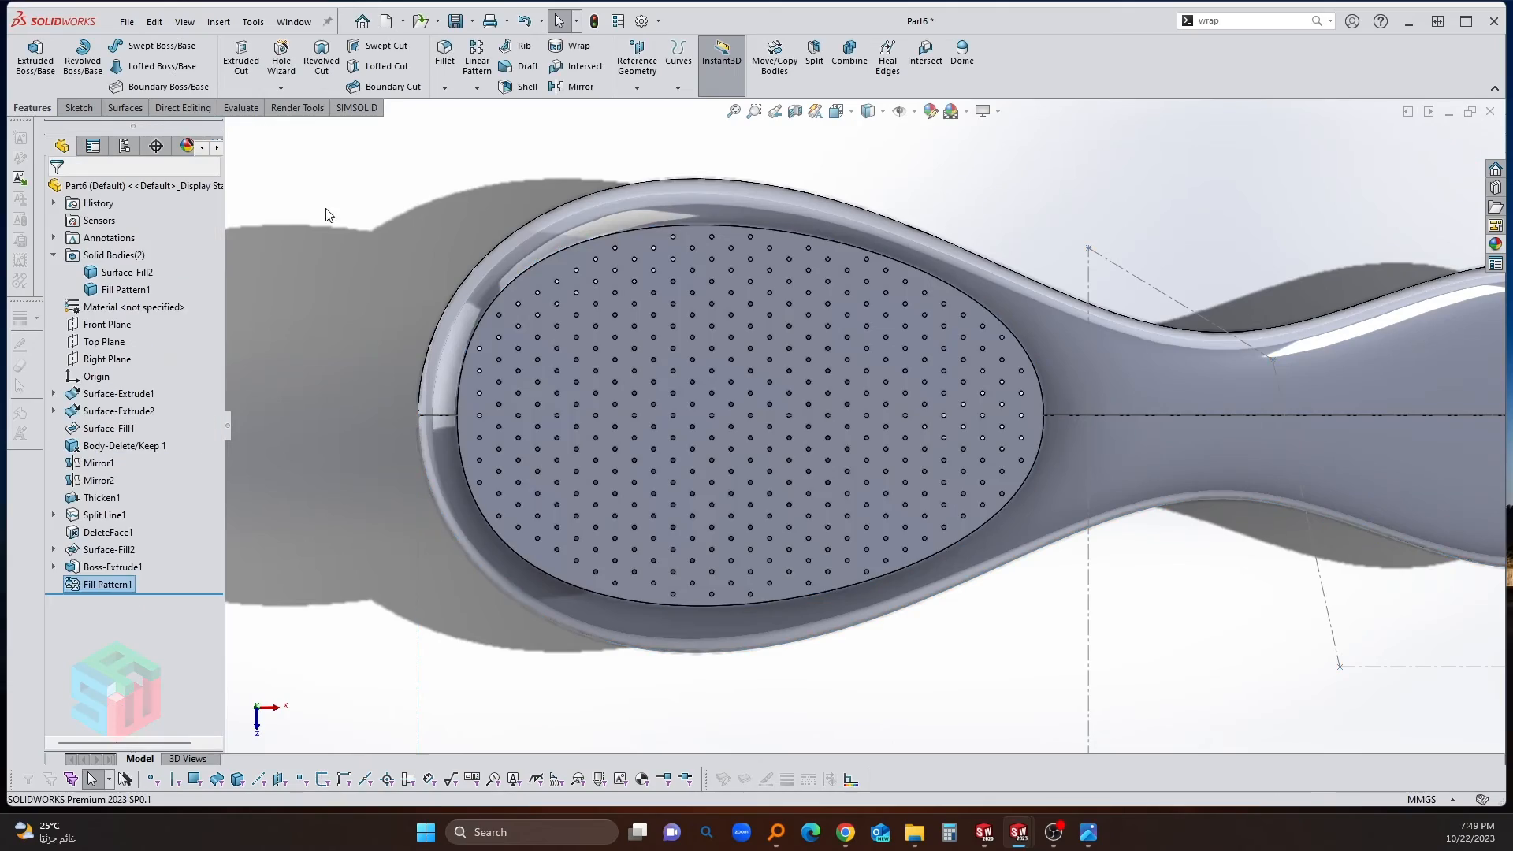
{"action": "scroll", "coordinate": [600, 486], "scroll_direction": "down", "scroll_amount": 4}
{"action": "mouse_move", "coordinate": [654, 464]}
{"action": "middle_mouse_down"}
{"action": "mouse_move", "coordinate": [652, 226]}
{"action": "mouse_move", "coordinate": [588, 381]}
{"action": "mouse_move", "coordinate": [652, 321]}
{"action": "mouse_move", "coordinate": [638, 567]}
{"action": "mouse_move", "coordinate": [636, 459]}
{"action": "middle_mouse_up"}
{"action": "scroll", "coordinate": [625, 471], "scroll_direction": "down", "scroll_amount": 8}
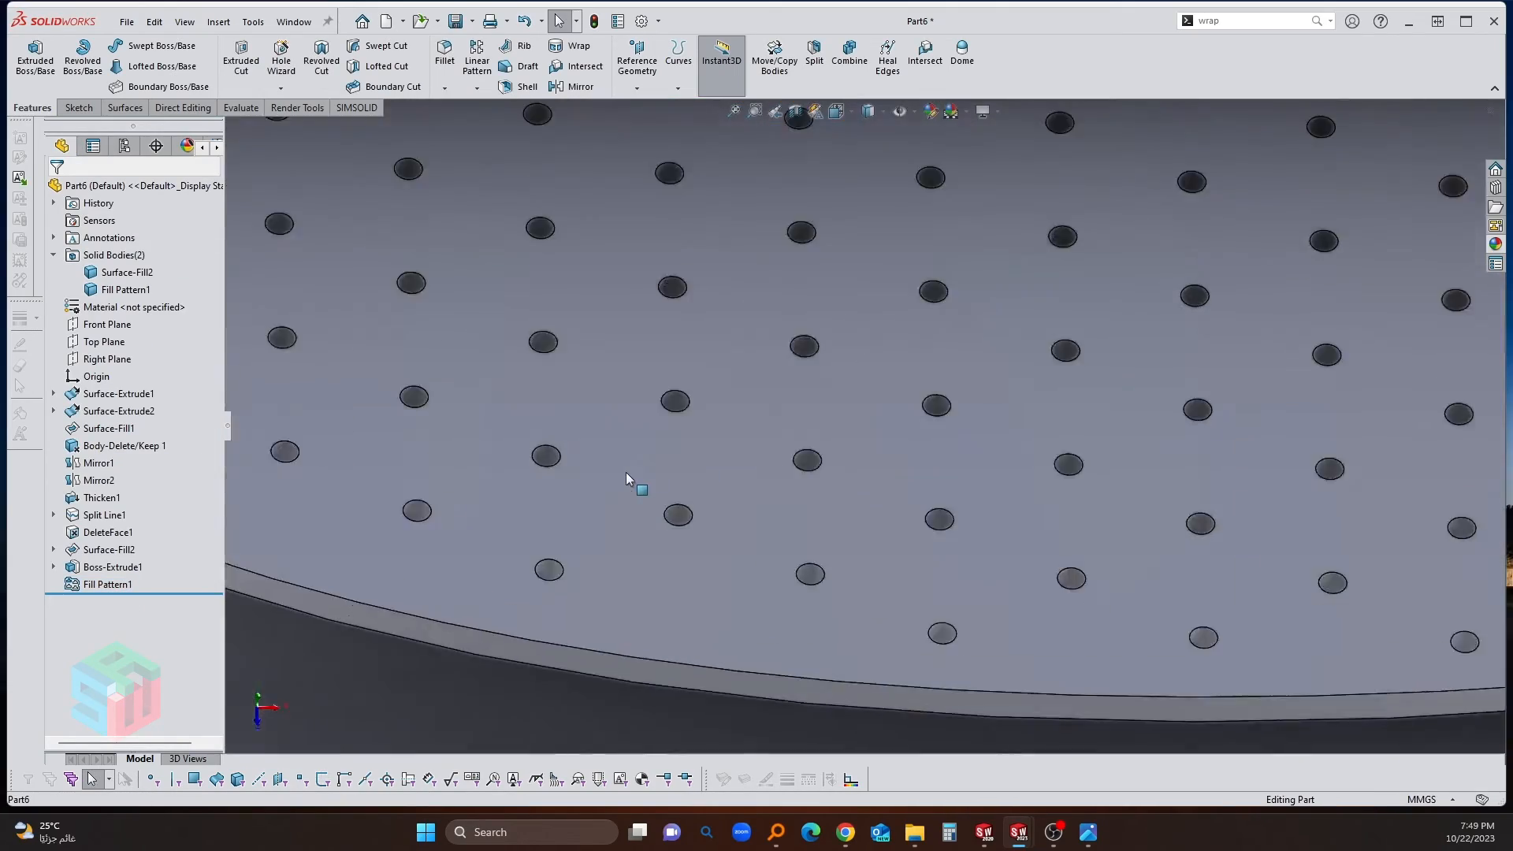
Step: Start a sketch on the upper face of the perforated thin plate above the brush head
{"action": "scroll", "coordinate": [708, 476], "scroll_direction": "up", "scroll_amount": 8}
{"action": "middle_click_drag", "start_coordinate": [810, 462], "coordinate": [769, 314]}
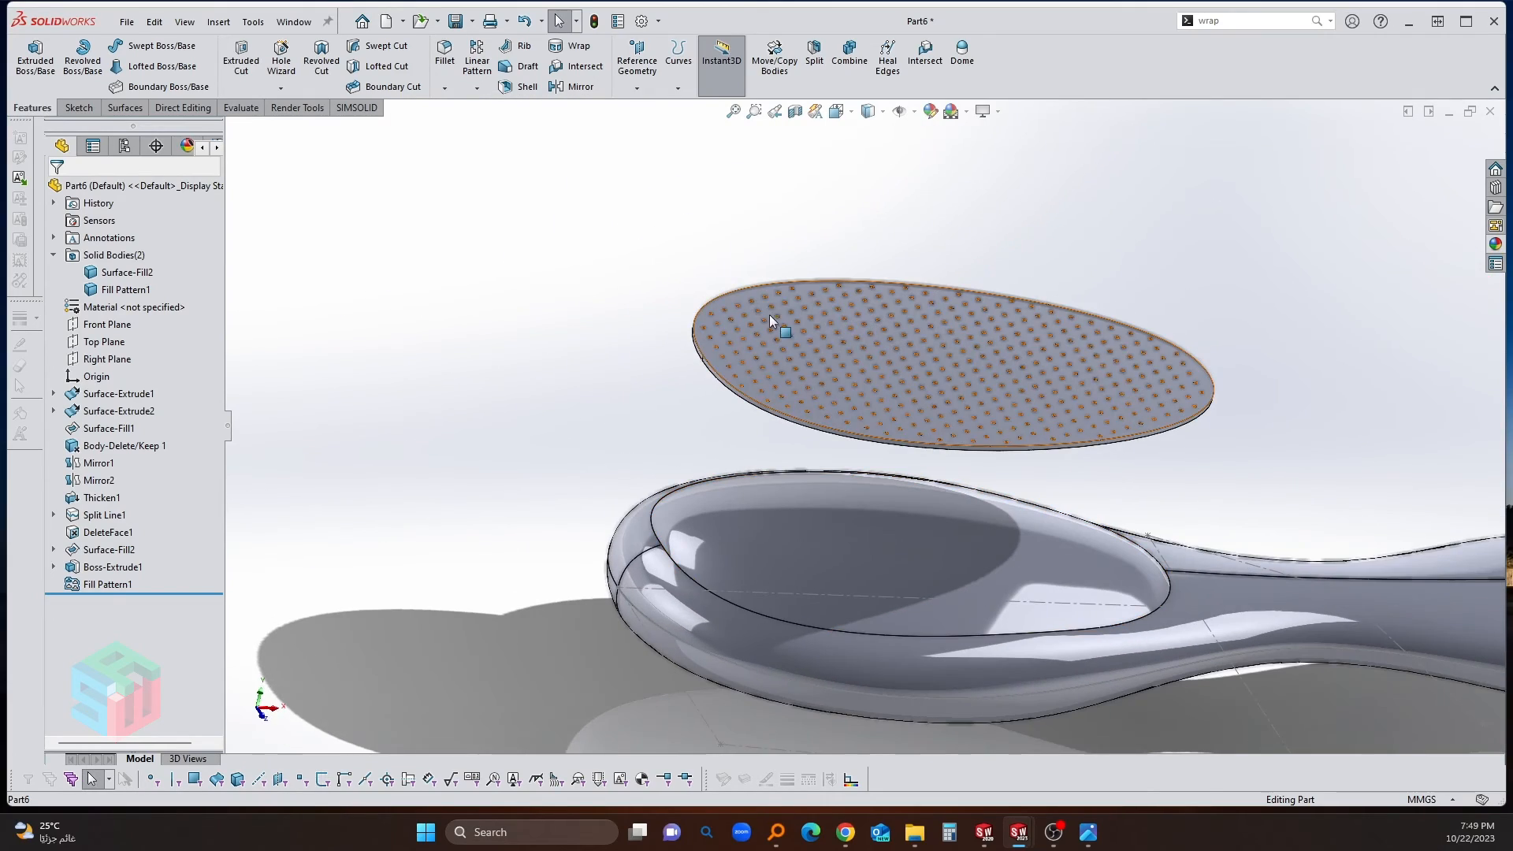
{"action": "left_click", "coordinate": [749, 304]}
{"action": "left_click", "coordinate": [848, 368]}
{"action": "scroll", "coordinate": [850, 378], "scroll_direction": "down", "scroll_amount": 3}
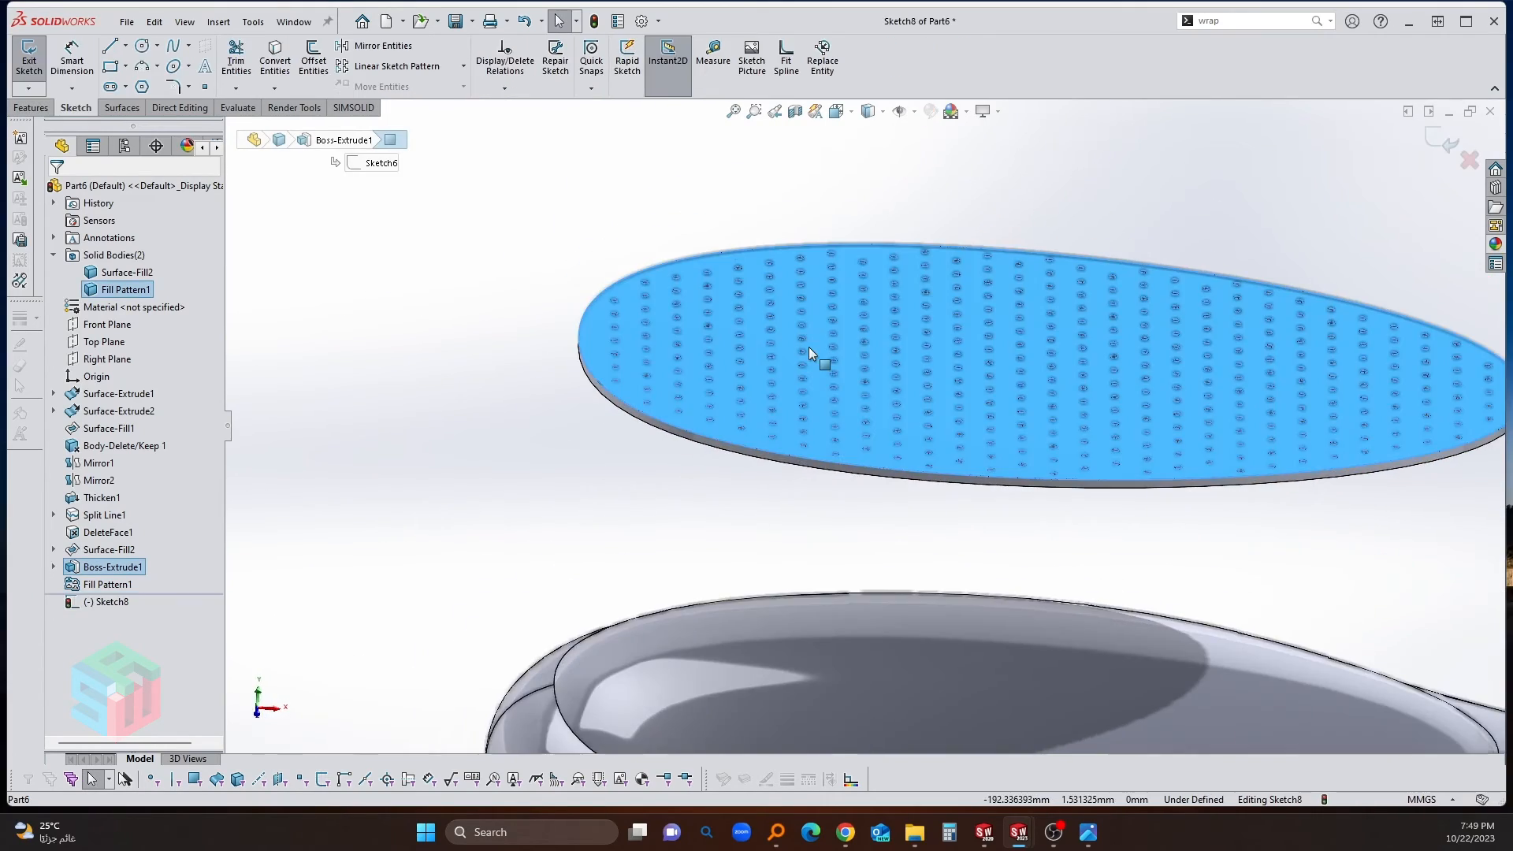
{"action": "left_click", "coordinate": [525, 233]}
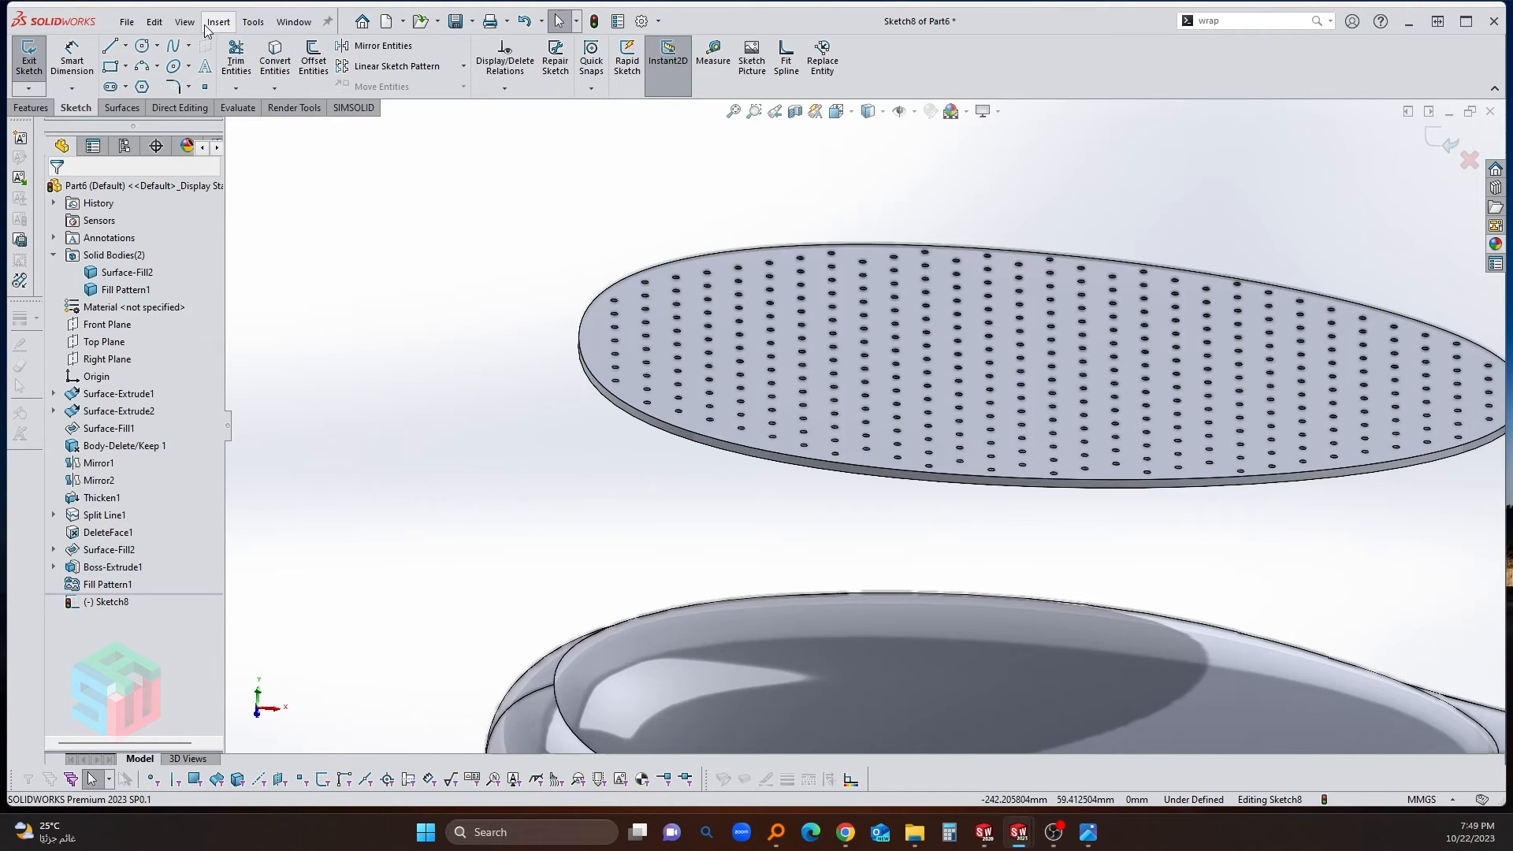
Step: Convert all inner loops of the plate's upper face into sketch entities, one circle per hole
{"action": "left_click", "coordinate": [270, 61]}
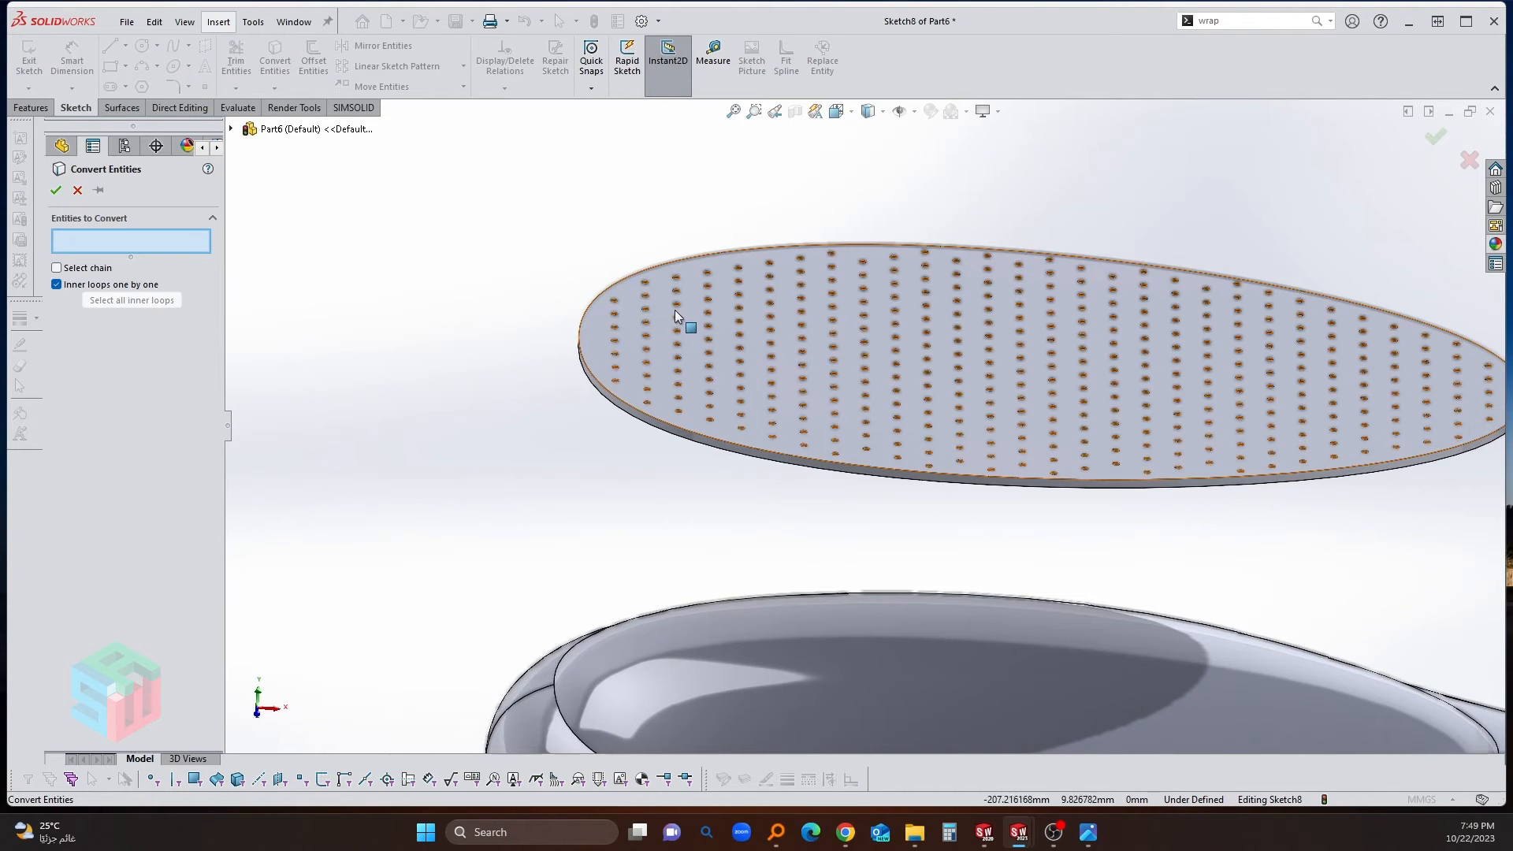
{"action": "left_click", "coordinate": [698, 268]}
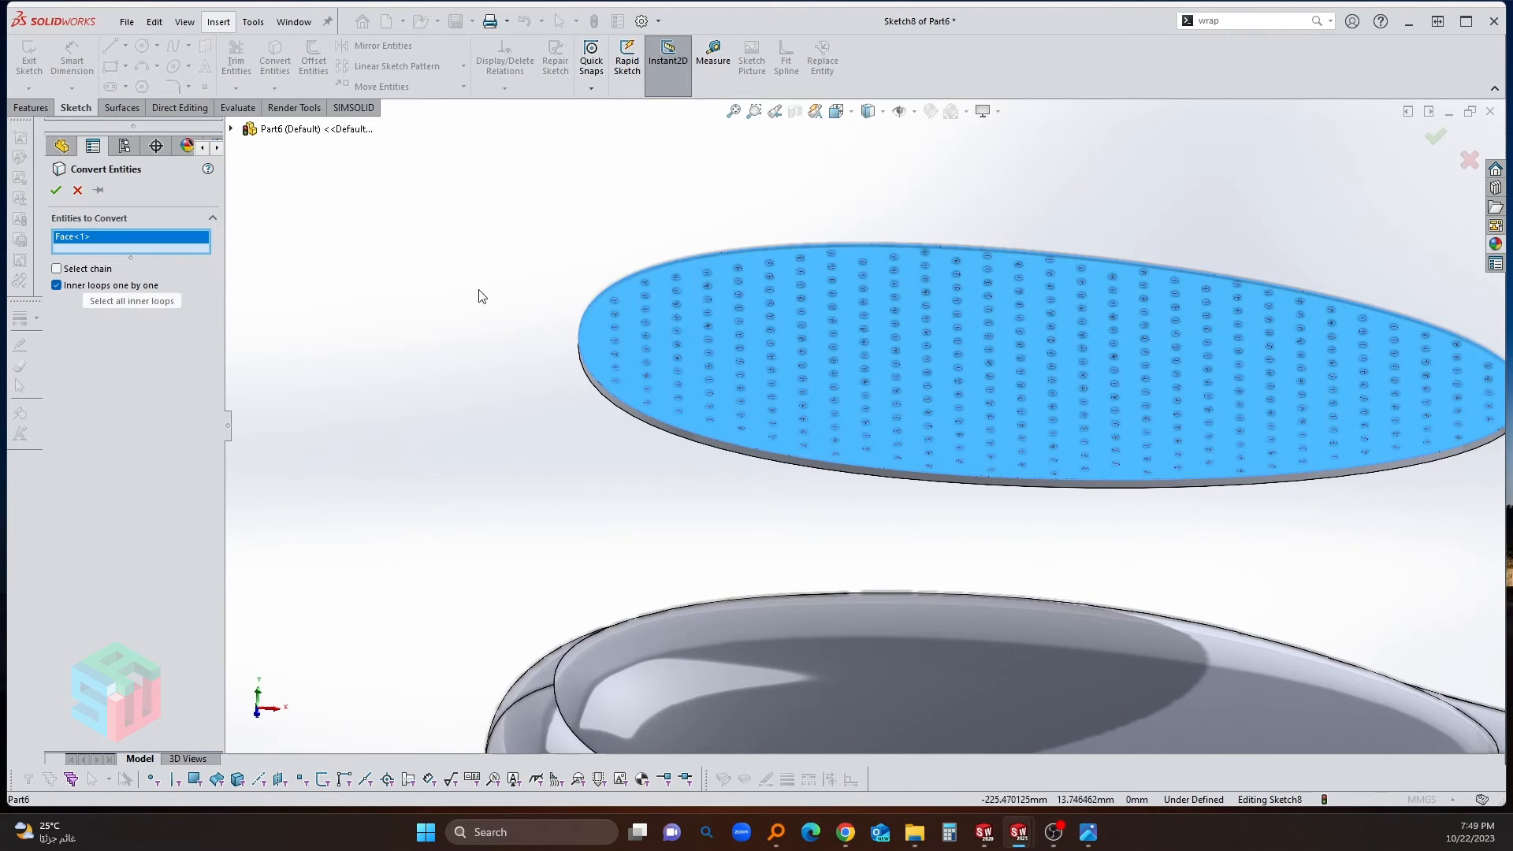
{"action": "left_click", "coordinate": [111, 300]}
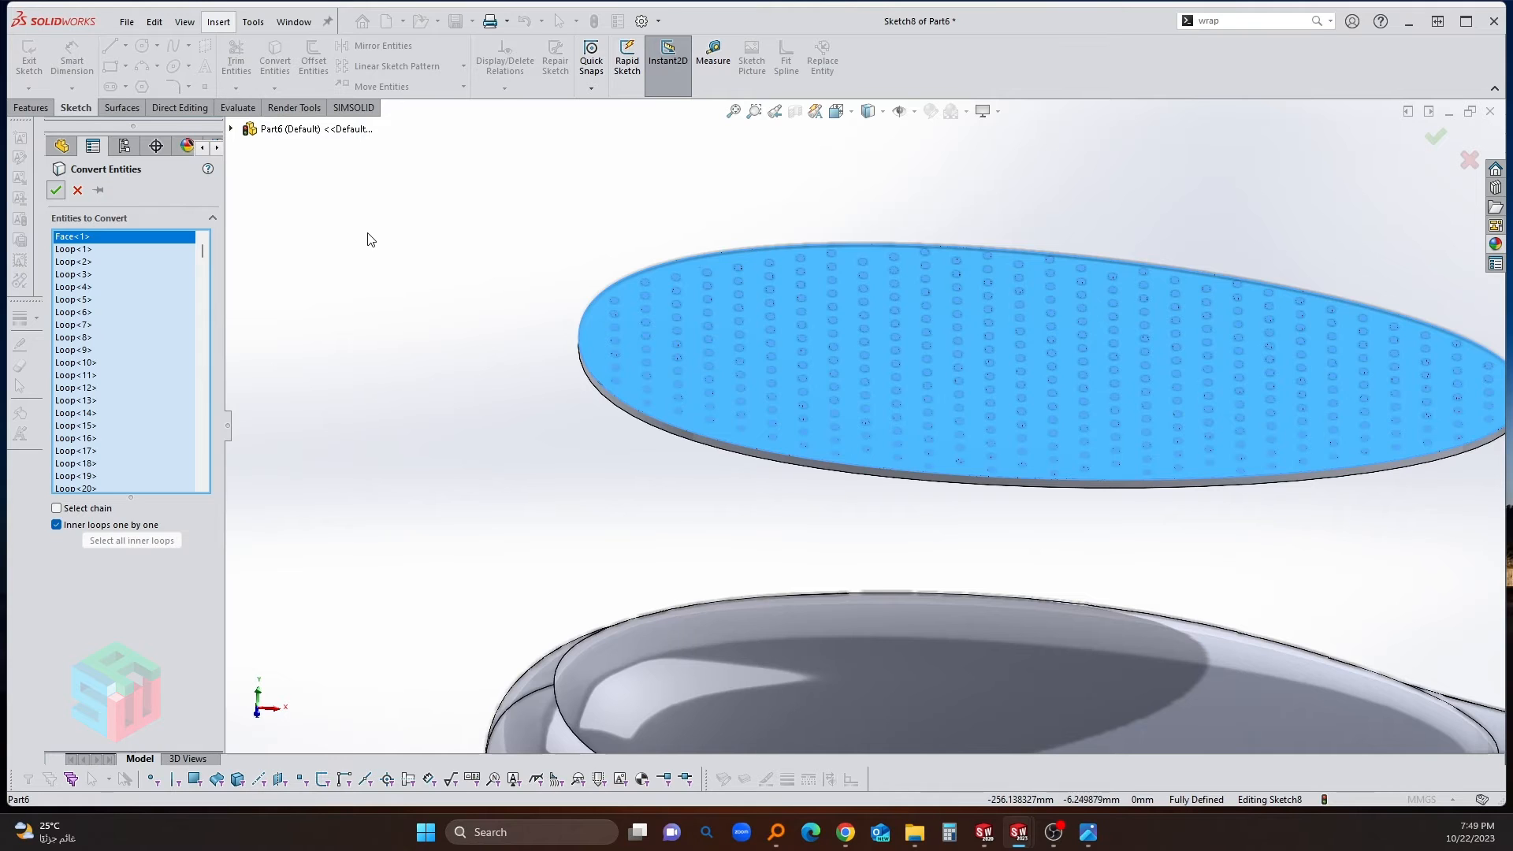
{"action": "key", "text": "Return"}
{"action": "scroll", "coordinate": [695, 353], "scroll_direction": "down", "scroll_amount": 4}
{"action": "scroll", "coordinate": [695, 353], "scroll_direction": "down", "scroll_amount": 6}
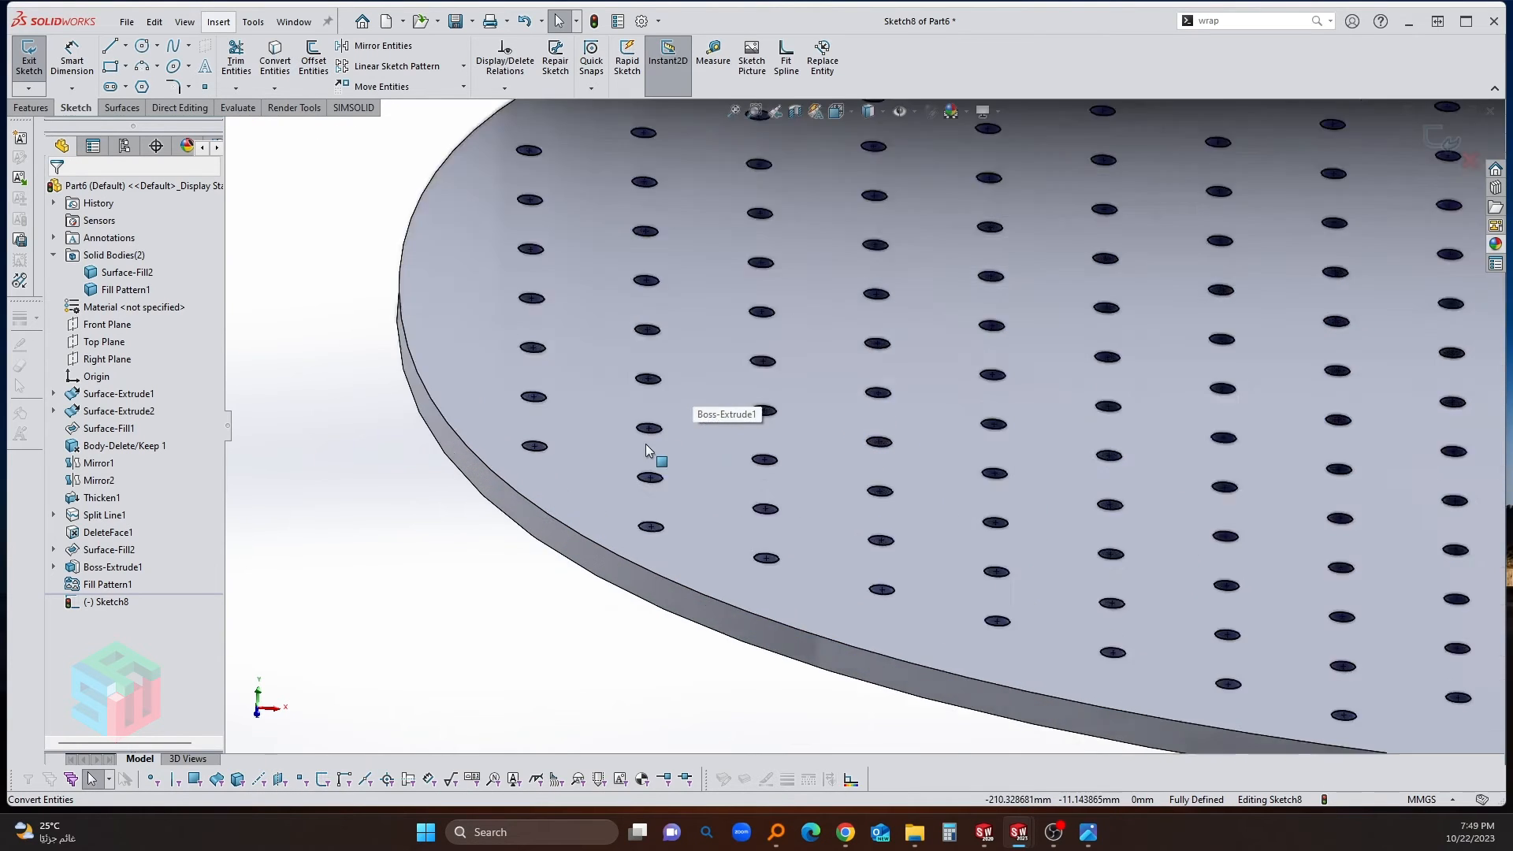
{"action": "scroll", "coordinate": [725, 404], "scroll_direction": "down", "scroll_amount": 4}
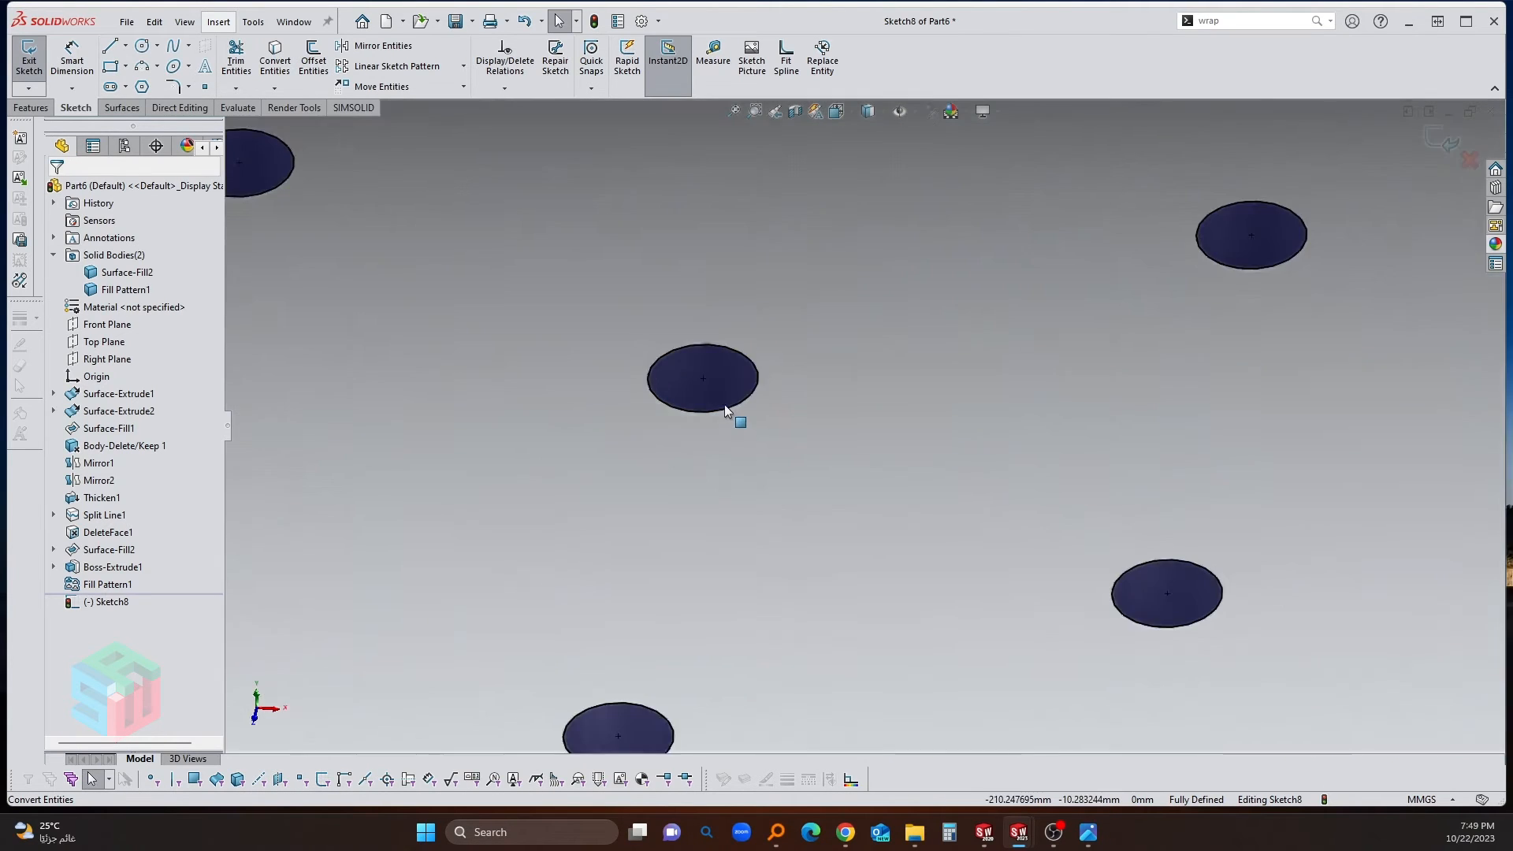
Step: Exit the hole-circle sketch and delete the perforated plate body
{"action": "scroll", "coordinate": [1195, 526], "scroll_direction": "up", "scroll_amount": 10}
{"action": "mouse_move", "coordinate": [1190, 529]}
{"action": "middle_mouse_down"}
{"action": "mouse_move", "coordinate": [1159, 449]}
{"action": "mouse_move", "coordinate": [1277, 532]}
{"action": "middle_mouse_up"}
{"action": "scroll", "coordinate": [1121, 618], "scroll_direction": "down", "scroll_amount": 3}
{"action": "scroll", "coordinate": [1019, 549], "scroll_direction": "up", "scroll_amount": 1}
{"action": "middle_click_drag", "start_coordinate": [1020, 547], "coordinate": [1023, 509]}
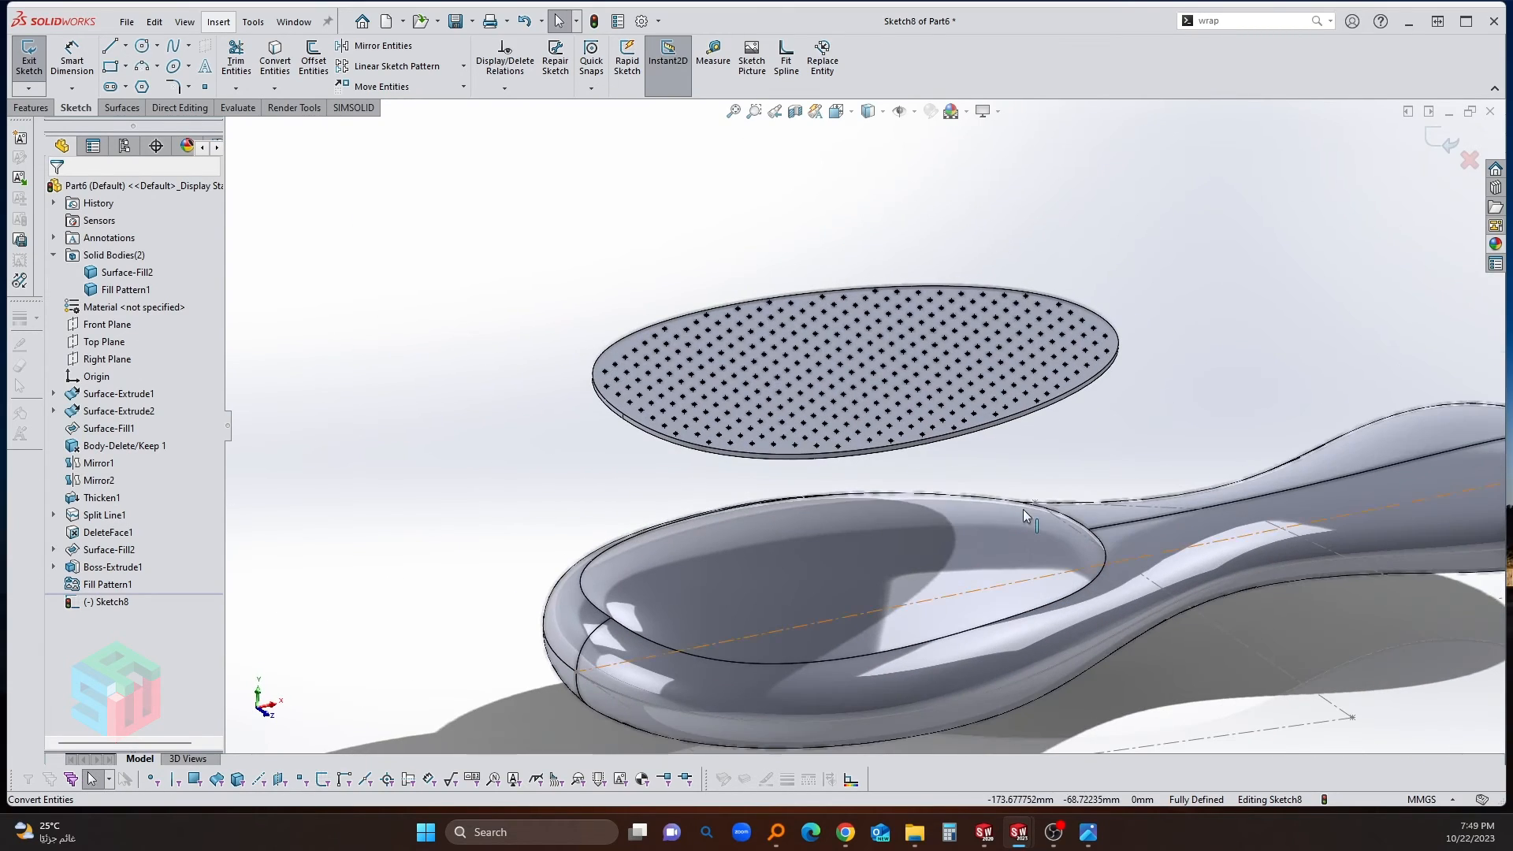
{"action": "left_click", "coordinate": [1439, 150]}
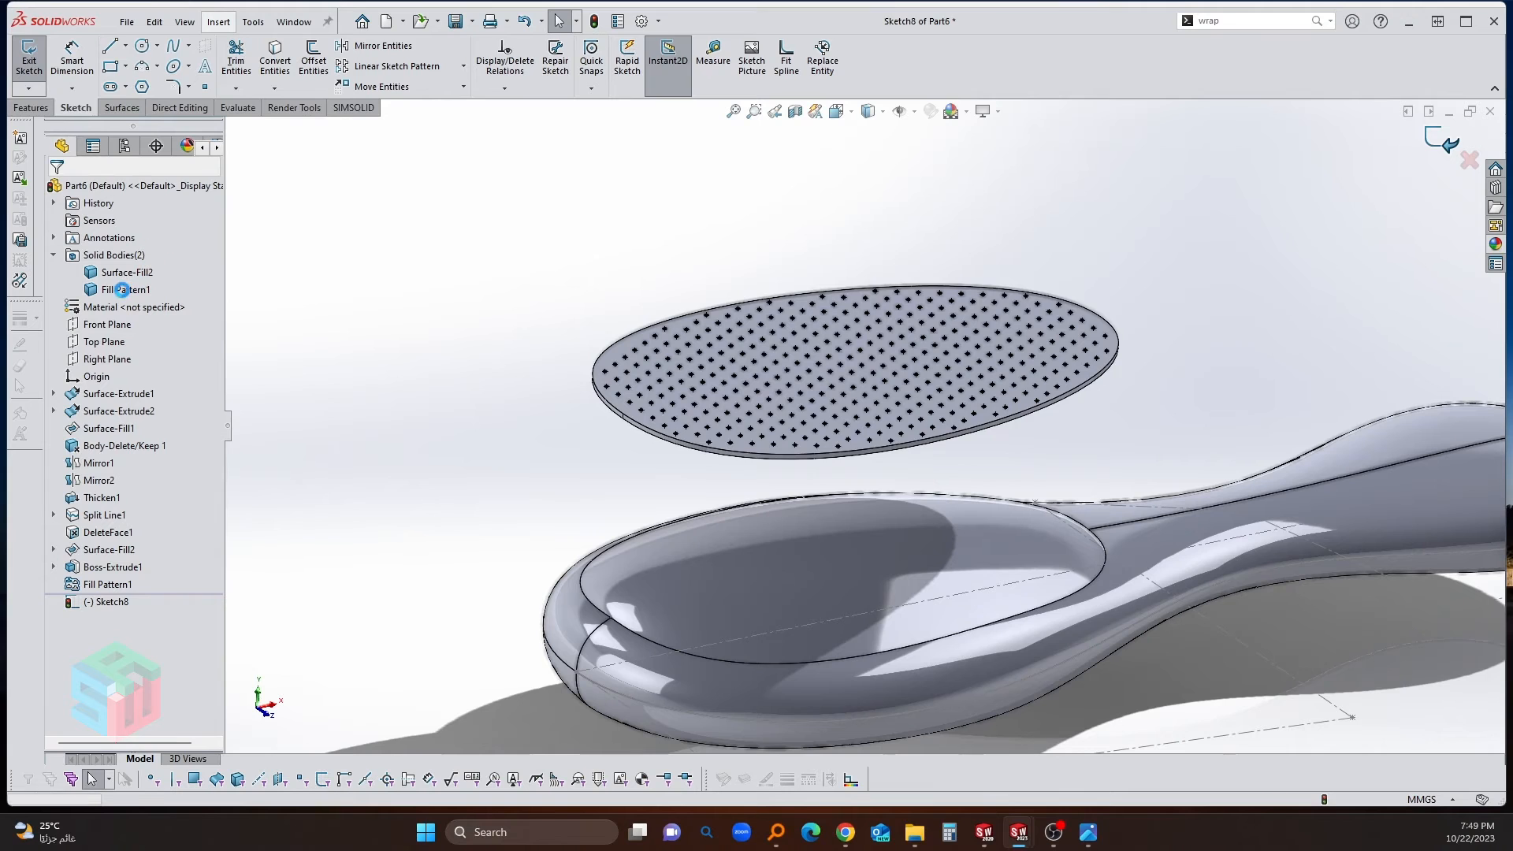
{"action": "left_click", "coordinate": [122, 290]}
{"action": "key", "text": "Delete"}
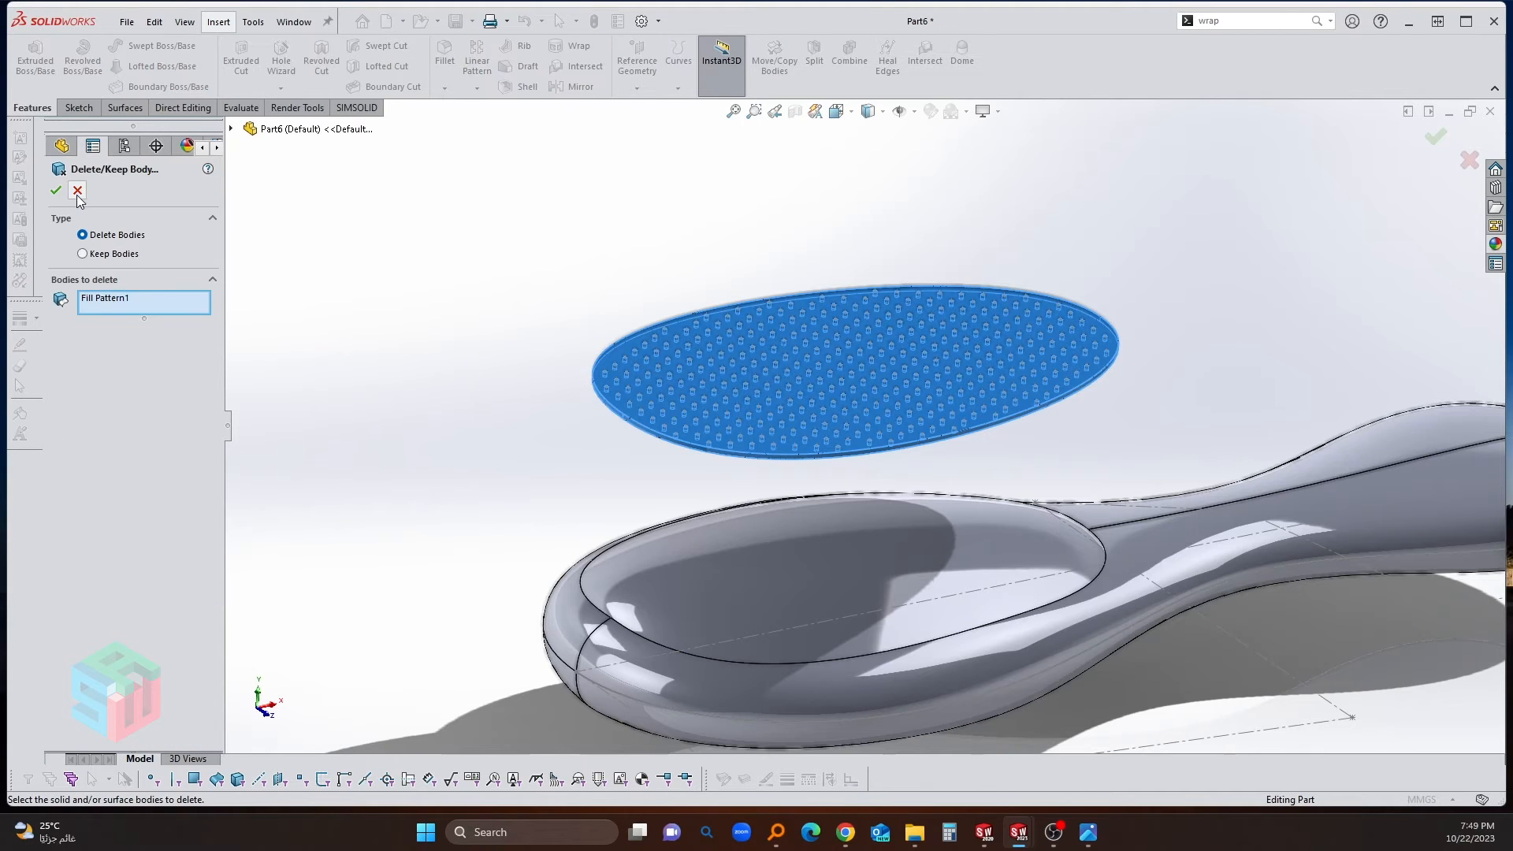
{"action": "scroll", "coordinate": [944, 516], "scroll_direction": "down", "scroll_amount": 1}
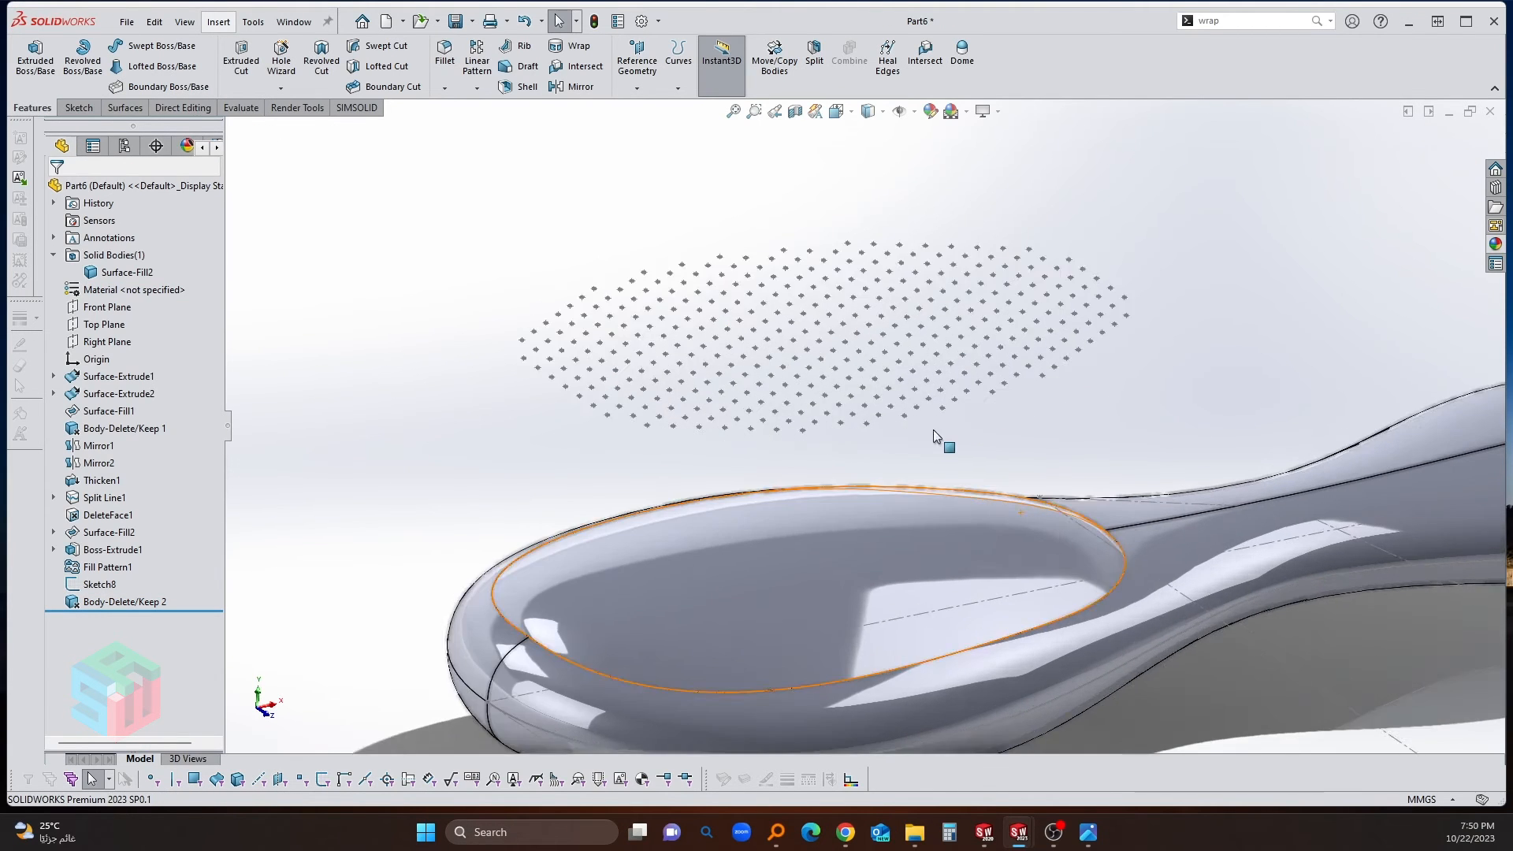
Step: Wrap the hole-circle sketch onto the brush head's domed face as a spline-surface emboss 17.5 mm thick to form the bristles
{"action": "mouse_move", "coordinate": [933, 429]}
{"action": "middle_mouse_down"}
{"action": "mouse_move", "coordinate": [966, 343]}
{"action": "mouse_move", "coordinate": [912, 409]}
{"action": "mouse_move", "coordinate": [840, 401]}
{"action": "middle_mouse_up"}
{"action": "scroll", "coordinate": [882, 416], "scroll_direction": "up", "scroll_amount": 3}
{"action": "scroll", "coordinate": [840, 400], "scroll_direction": "down", "scroll_amount": 3}
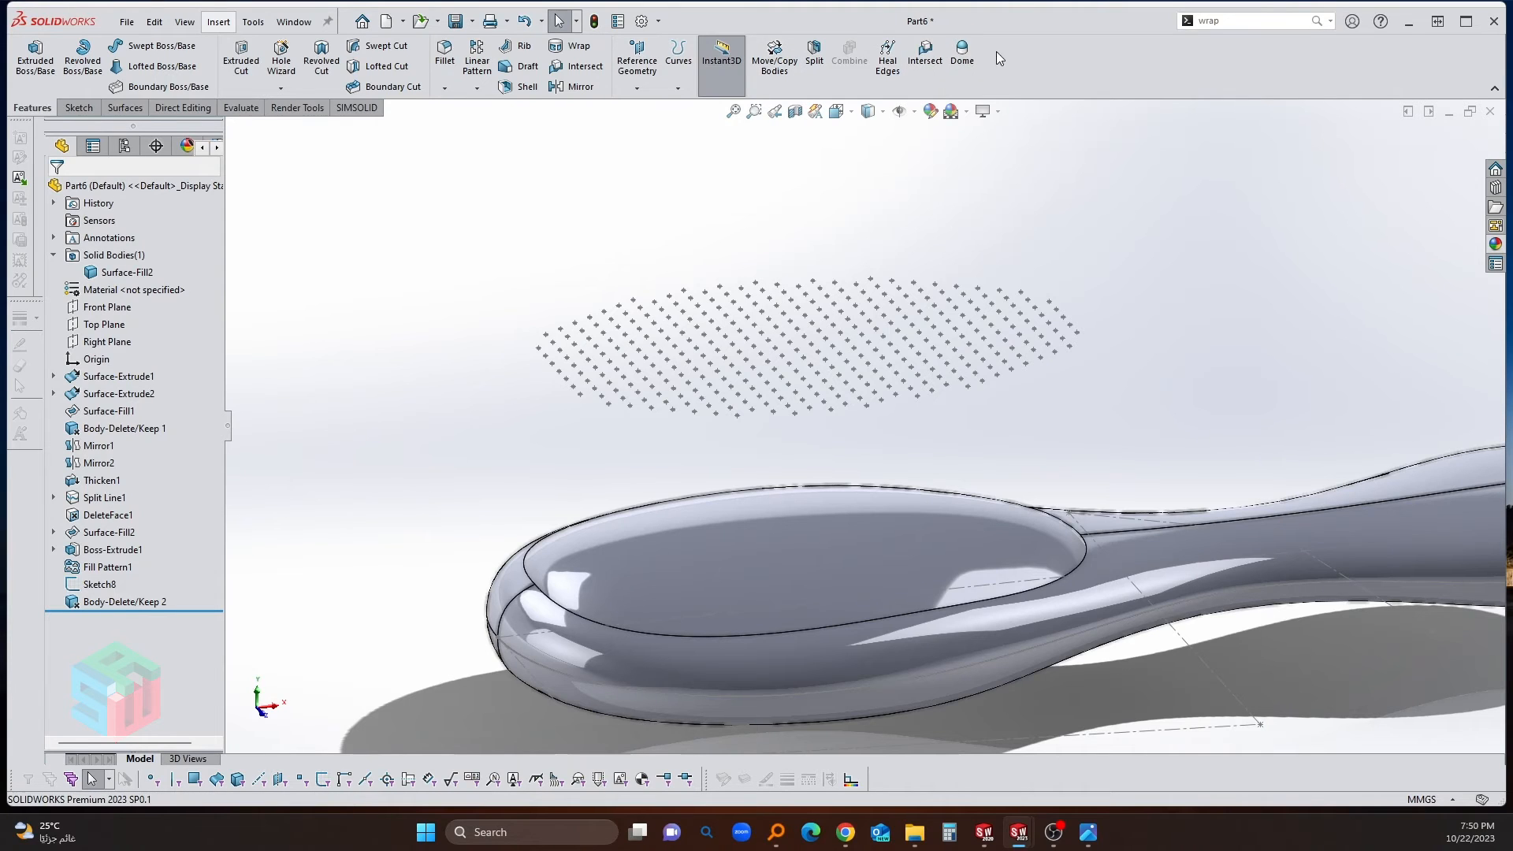
{"action": "left_click", "coordinate": [1281, 22]}
{"action": "type", "text": "wrap"}
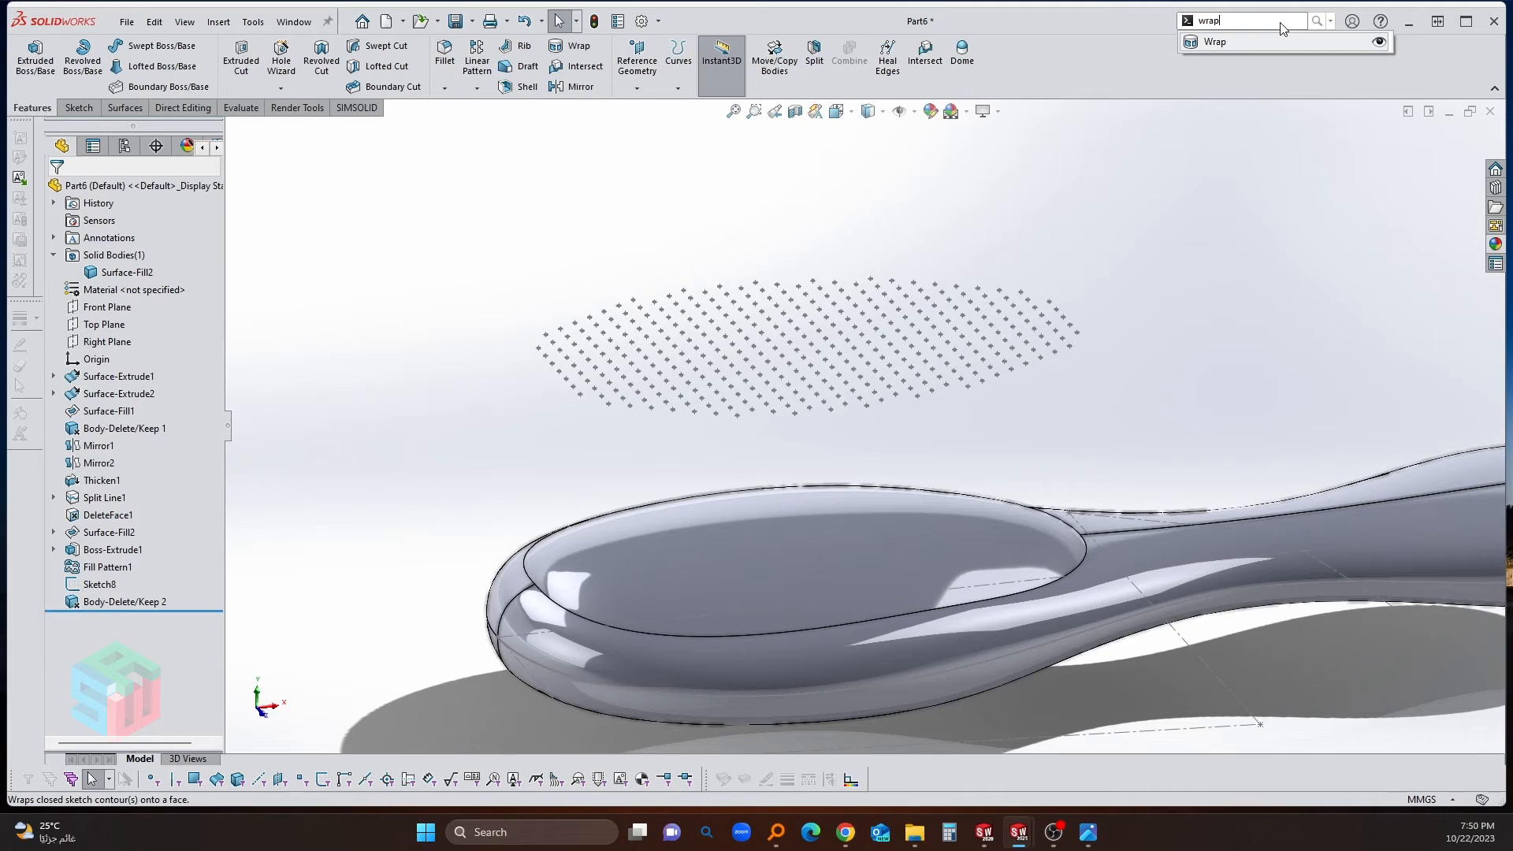
{"action": "left_click", "coordinate": [1274, 43]}
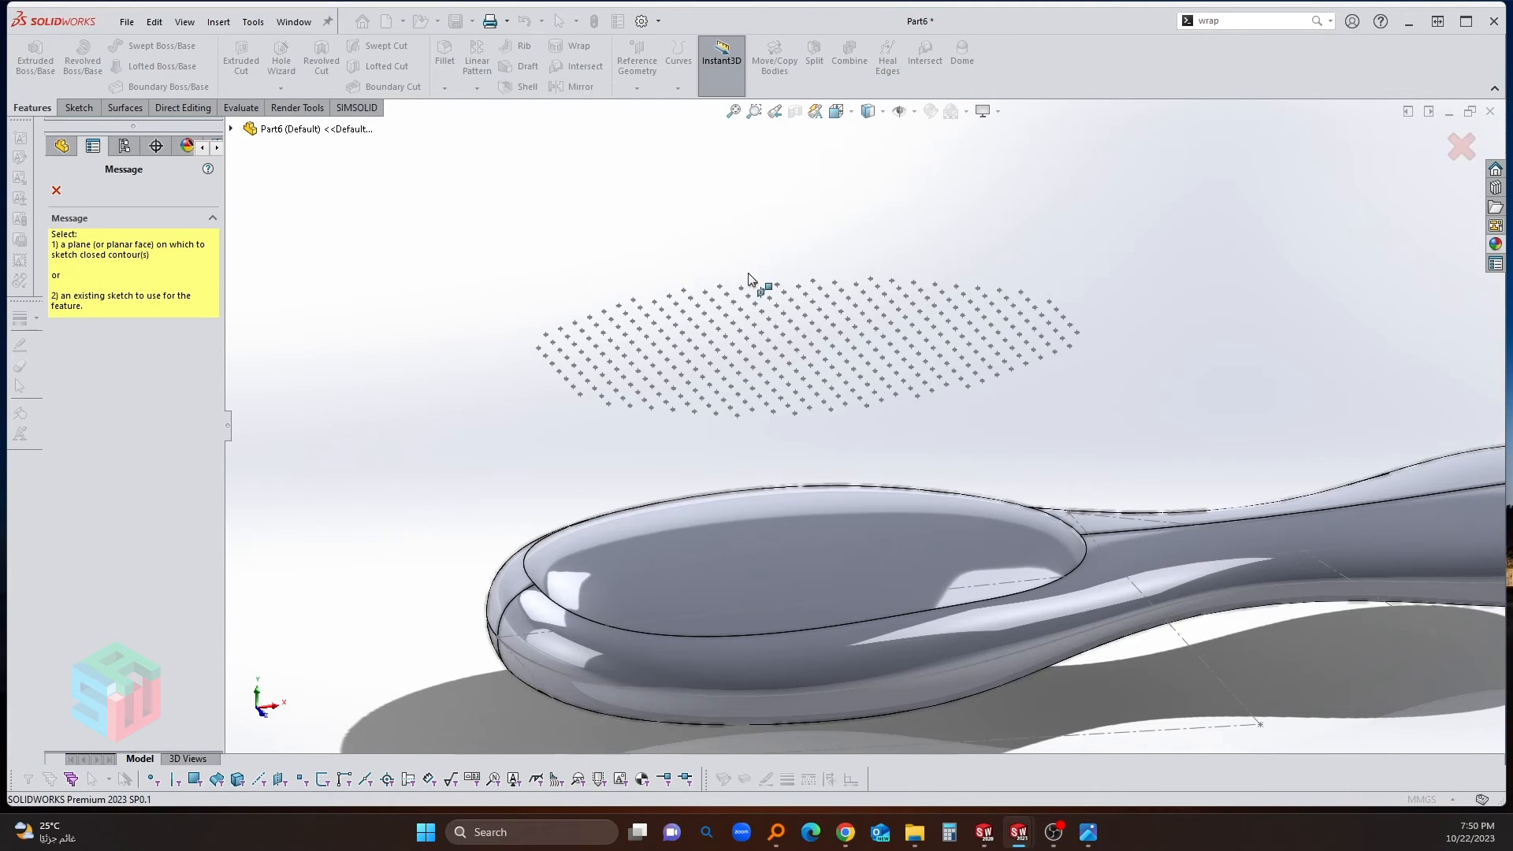
{"action": "left_click", "coordinate": [231, 128]}
{"action": "left_click", "coordinate": [292, 528]}
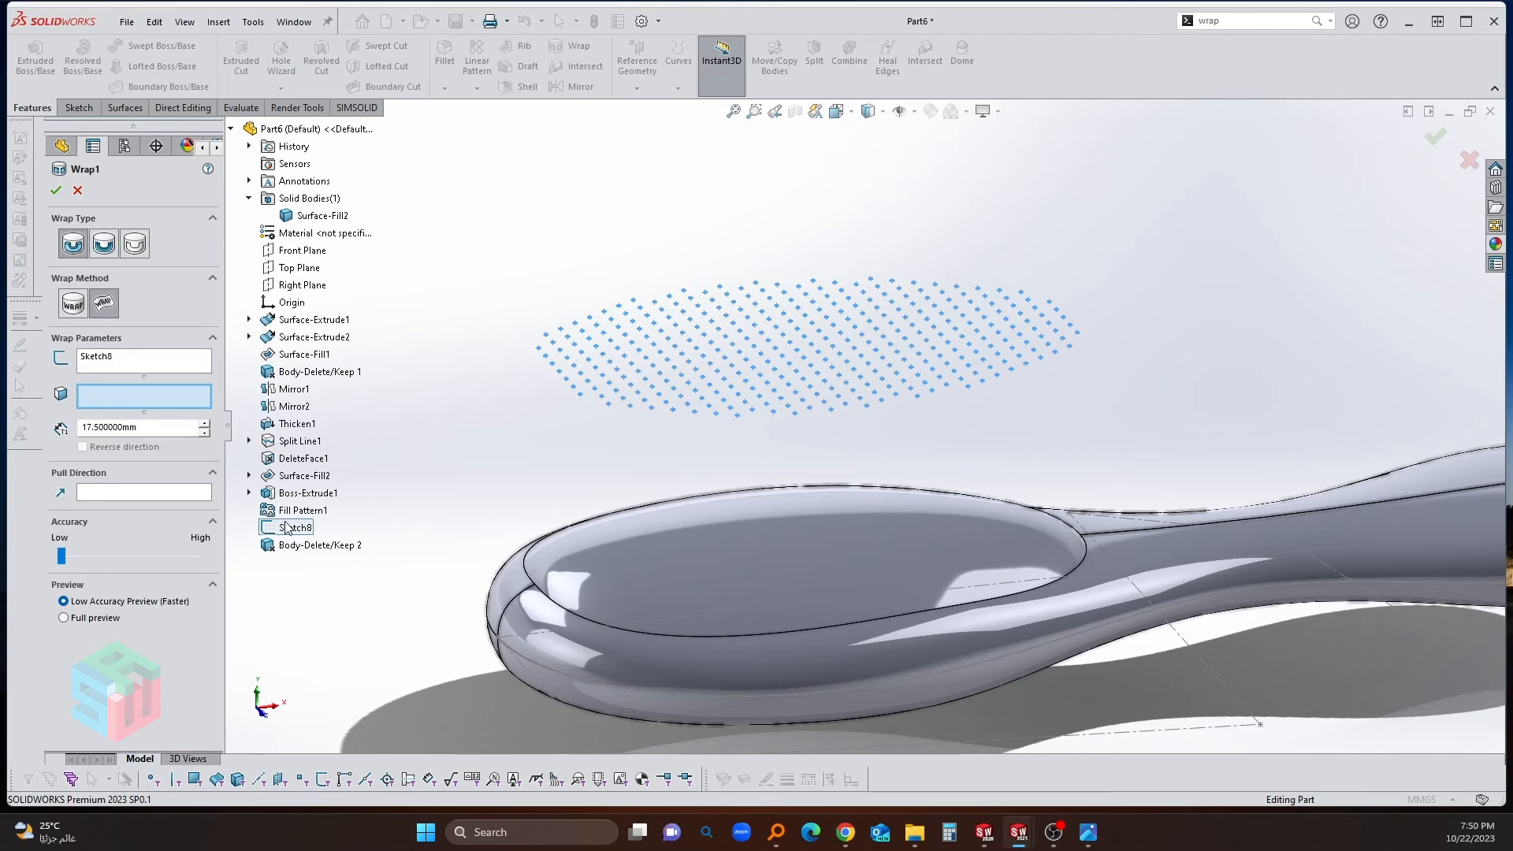
{"action": "left_click", "coordinate": [72, 249]}
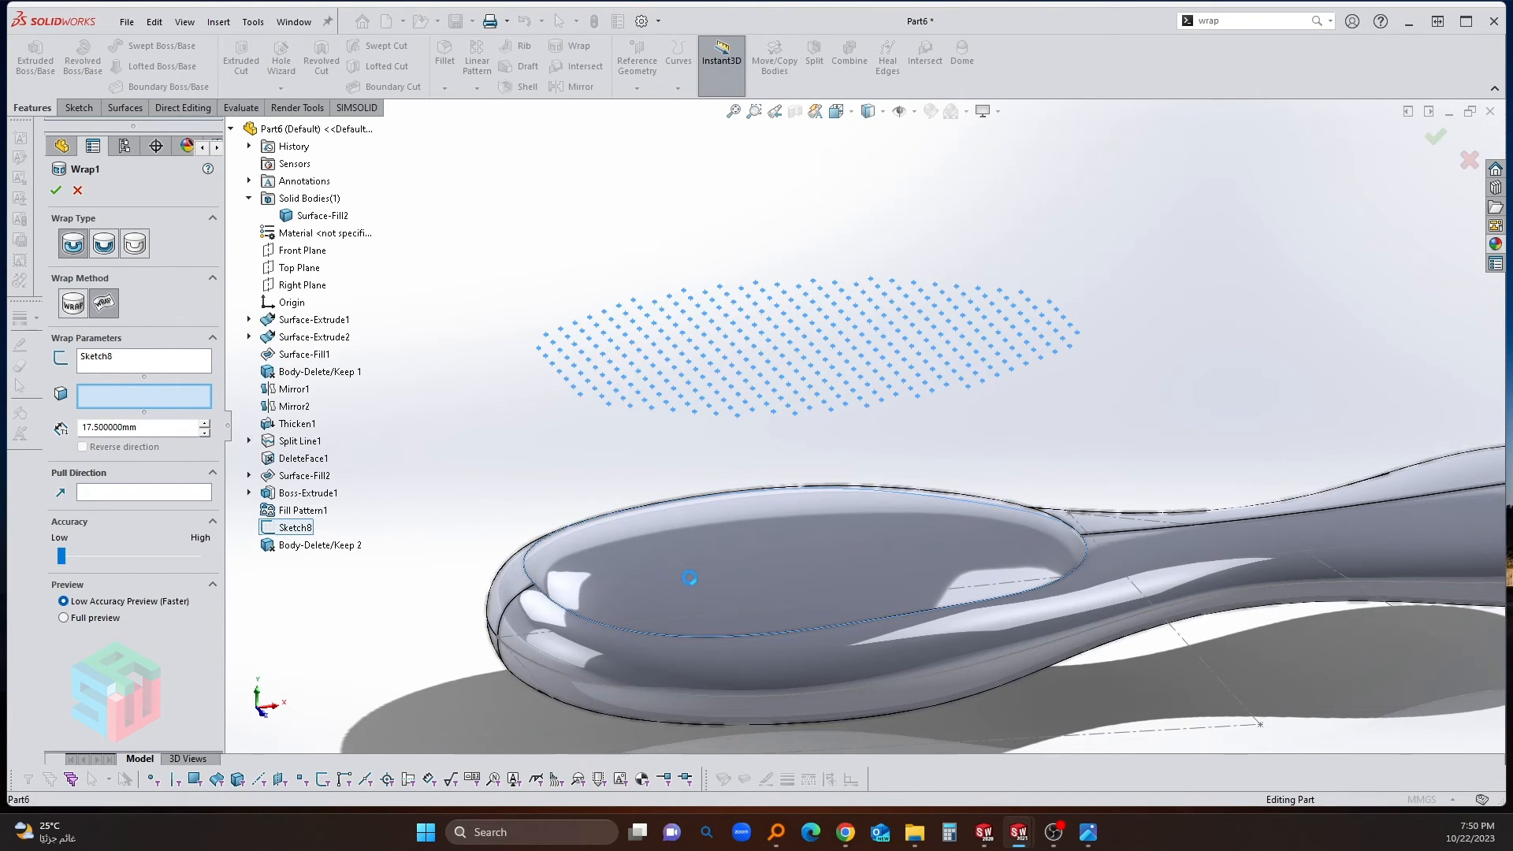
{"action": "left_click", "coordinate": [689, 577]}
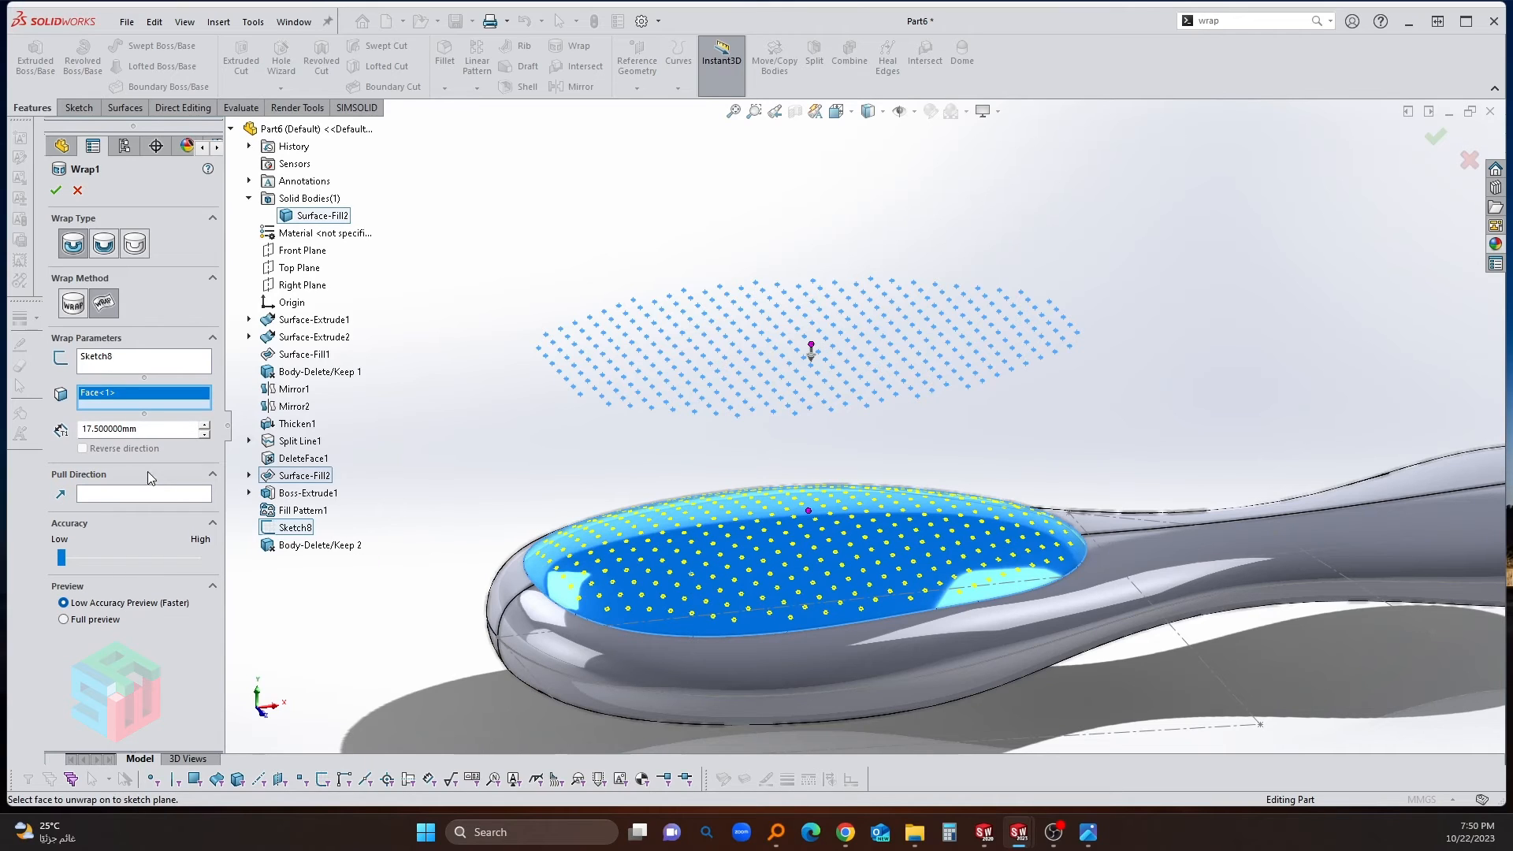
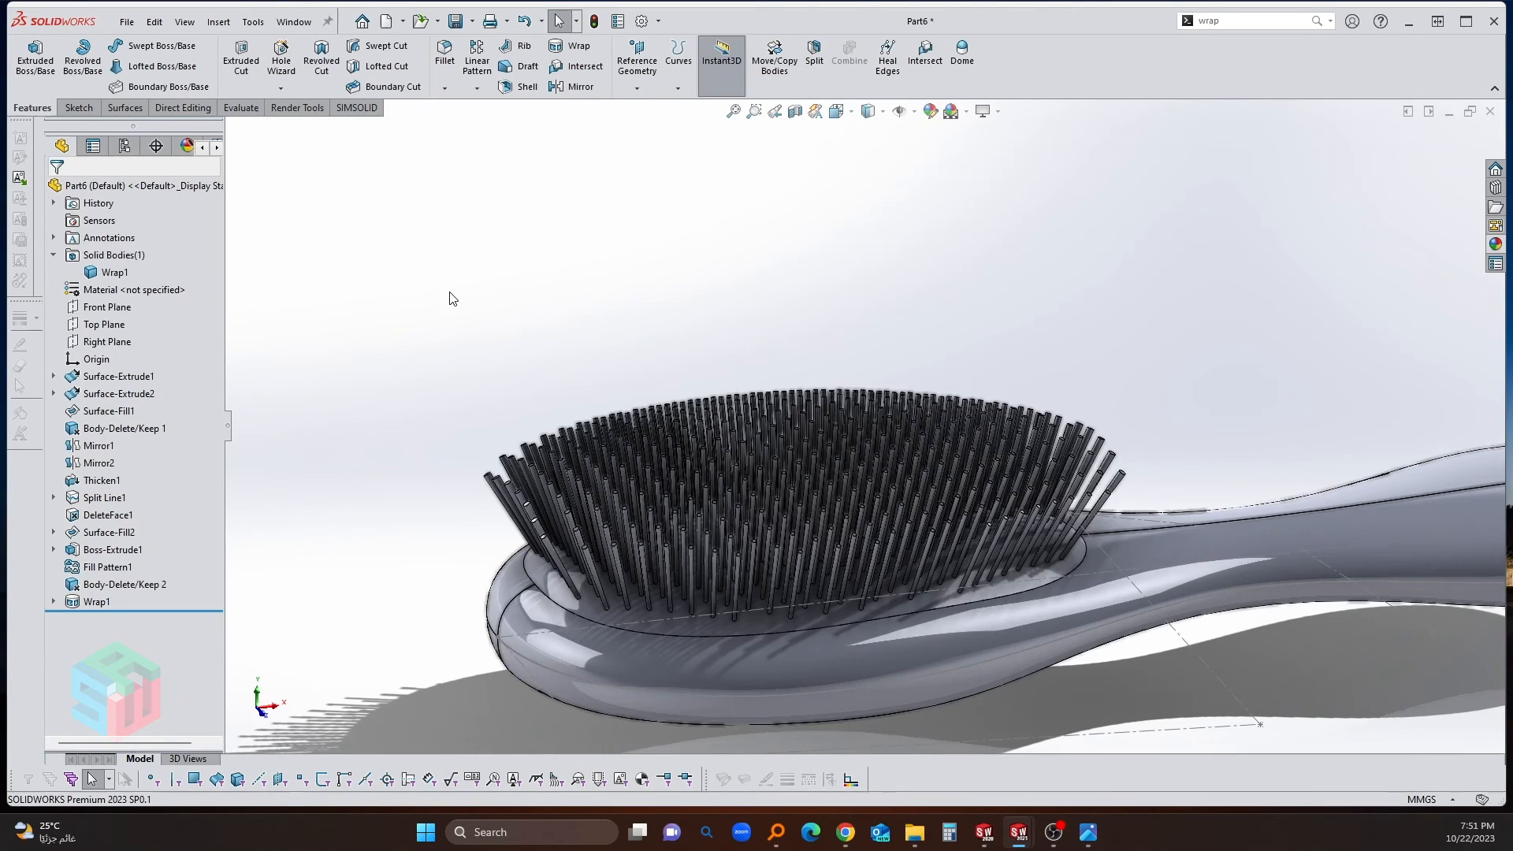
Step: Examine the embossed bristles and the rim where the domed face meets the brush body
{"action": "mouse_move", "coordinate": [831, 635]}
{"action": "middle_mouse_down"}
{"action": "mouse_move", "coordinate": [641, 480]}
{"action": "mouse_move", "coordinate": [574, 601]}
{"action": "mouse_move", "coordinate": [545, 522]}
{"action": "middle_mouse_up"}
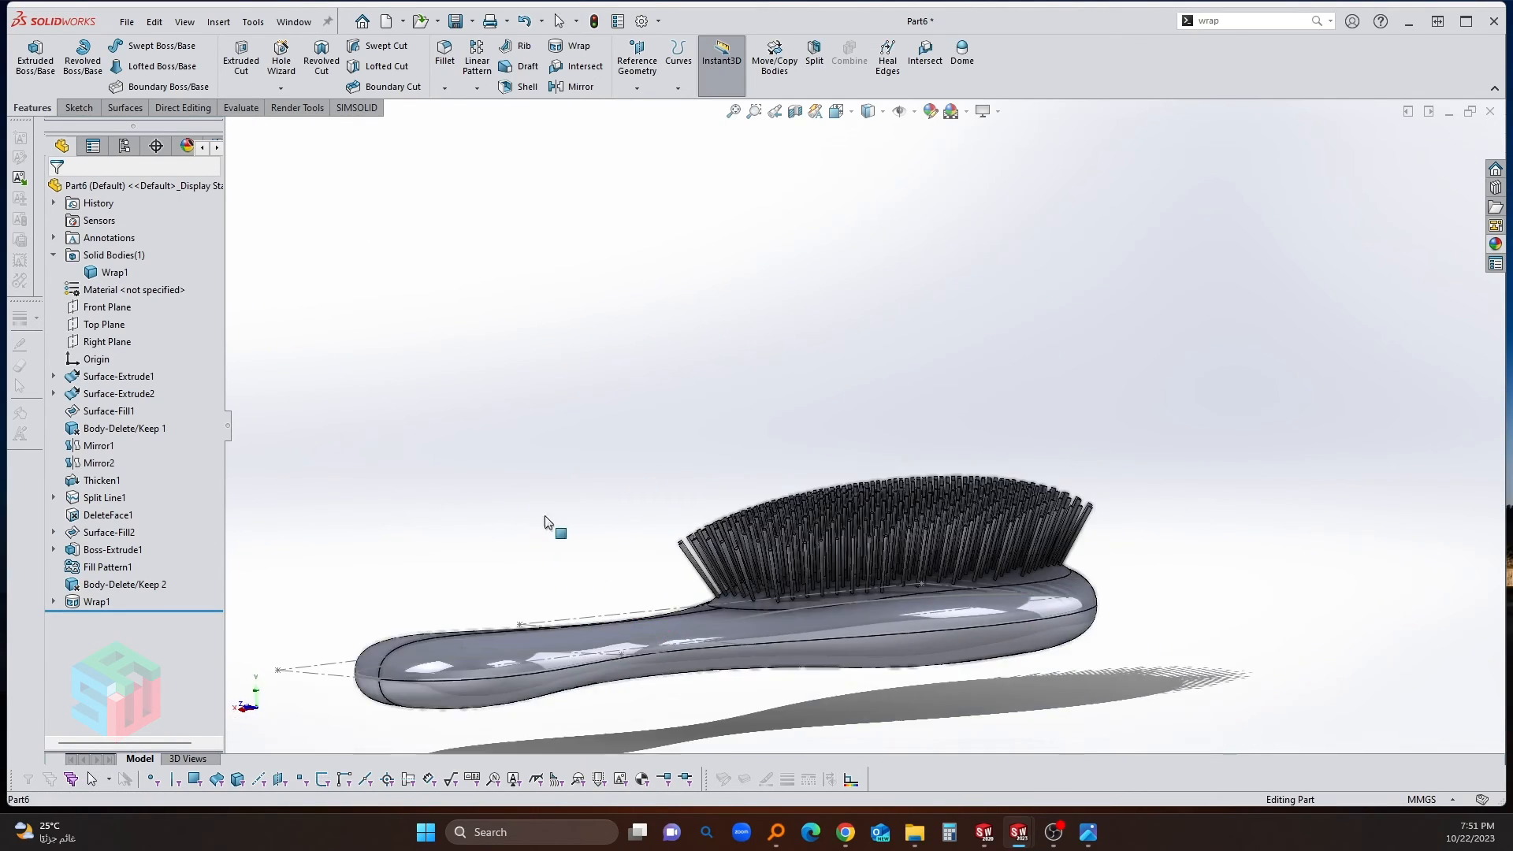
{"action": "scroll", "coordinate": [889, 531], "scroll_direction": "down", "scroll_amount": 3}
{"action": "middle_click_drag", "start_coordinate": [889, 532], "coordinate": [721, 430]}
{"action": "left_click", "coordinate": [1157, 489]}
{"action": "scroll", "coordinate": [720, 430], "scroll_direction": "down", "scroll_amount": 2}
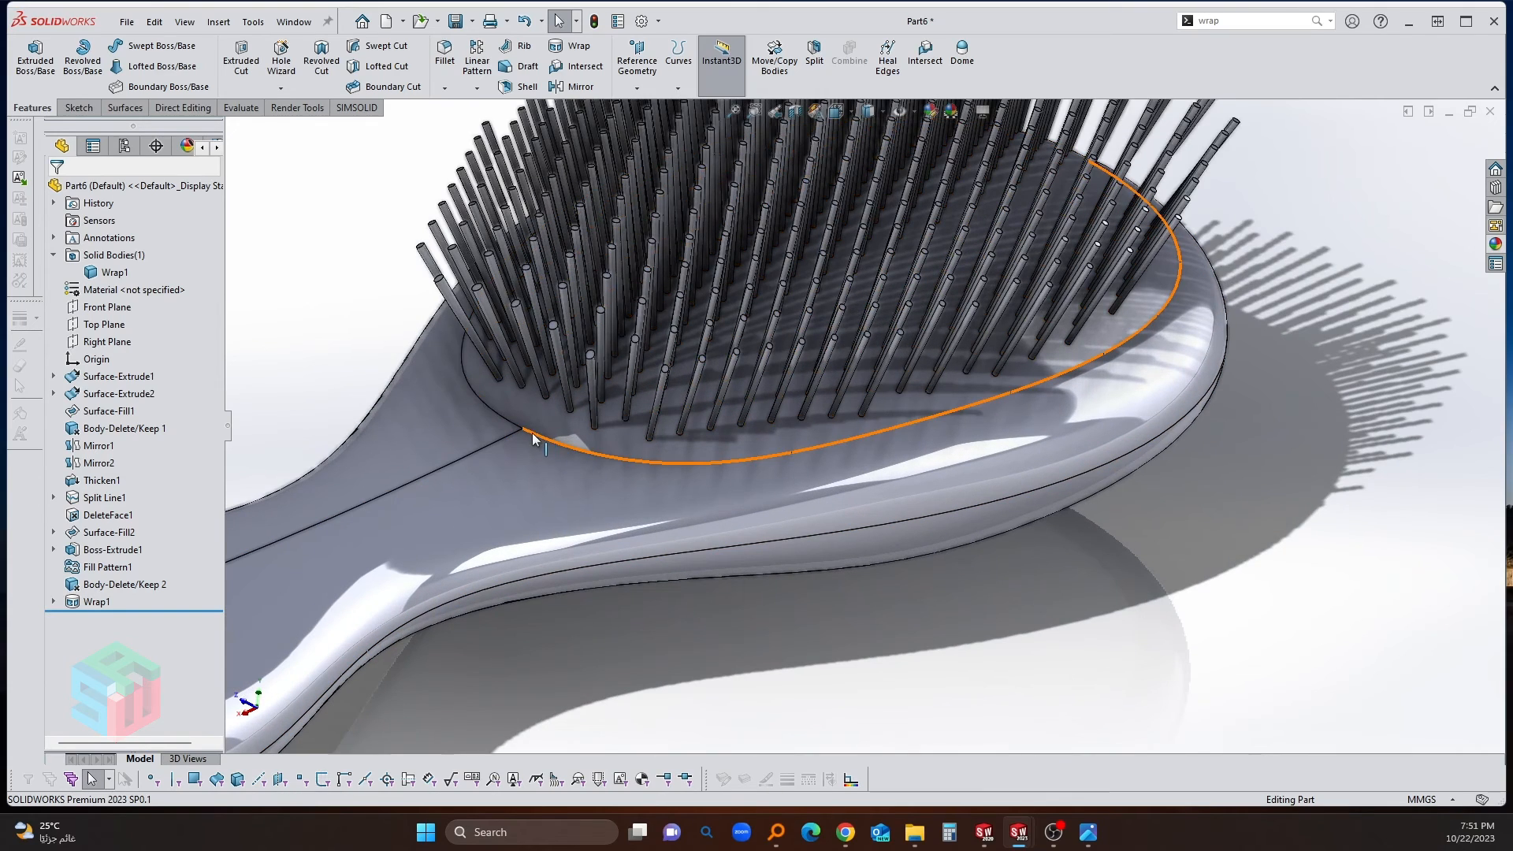
{"action": "left_click", "coordinate": [1115, 336]}
{"action": "left_click", "coordinate": [1131, 378]}
{"action": "left_click", "coordinate": [1148, 530]}
{"action": "middle_click_drag", "start_coordinate": [495, 413], "coordinate": [565, 405]}
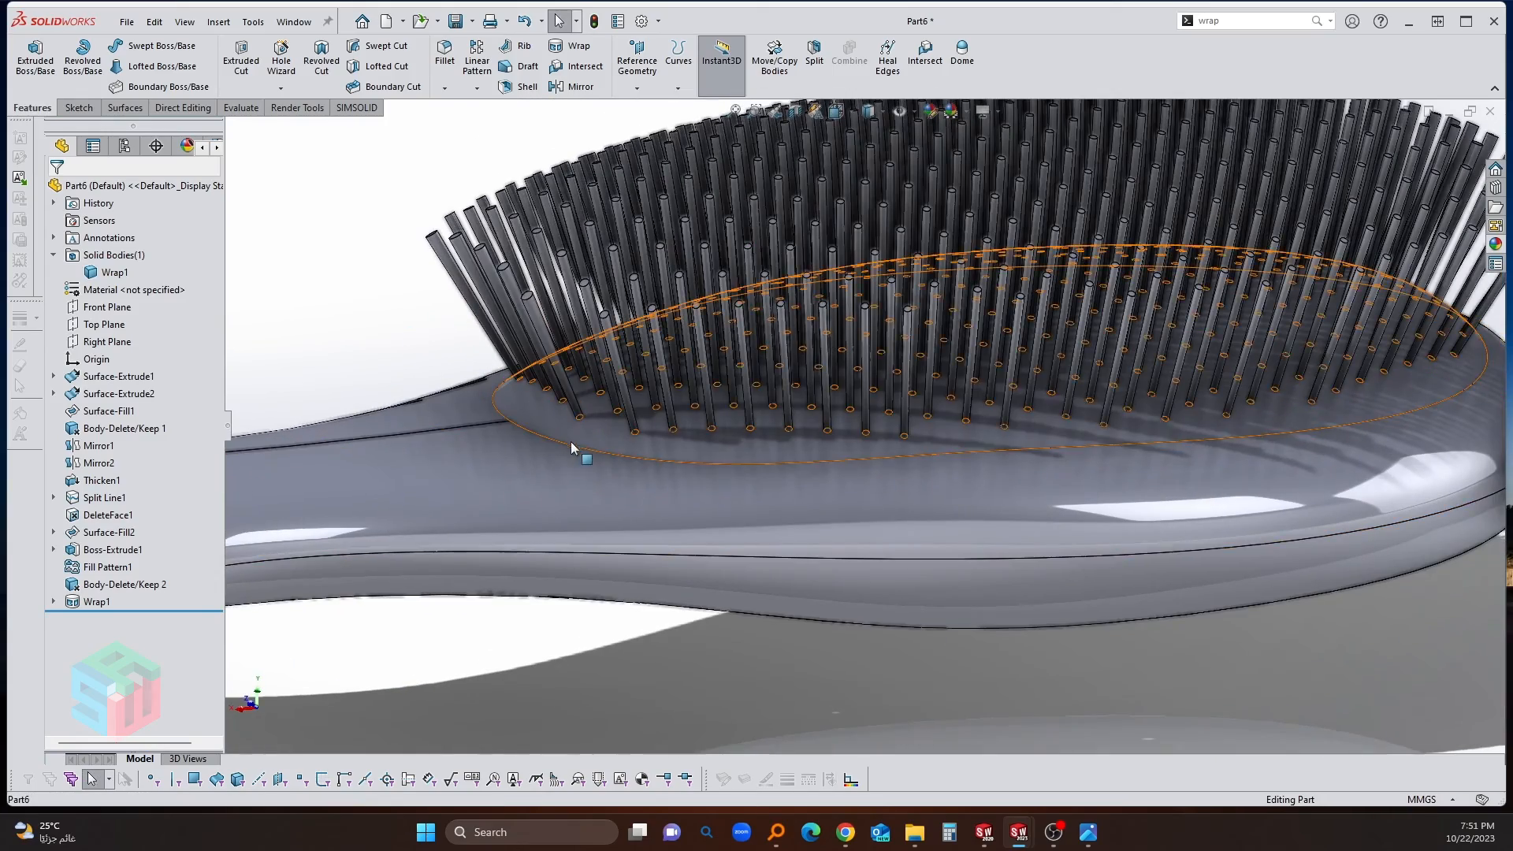
{"action": "scroll", "coordinate": [586, 445], "scroll_direction": "down", "scroll_amount": 2}
{"action": "scroll", "coordinate": [711, 438], "scroll_direction": "up", "scroll_amount": 2}
{"action": "middle_click_drag", "start_coordinate": [713, 435], "coordinate": [827, 402]}
{"action": "scroll", "coordinate": [741, 396], "scroll_direction": "up", "scroll_amount": 2}
{"action": "scroll", "coordinate": [743, 388], "scroll_direction": "down", "scroll_amount": 2}
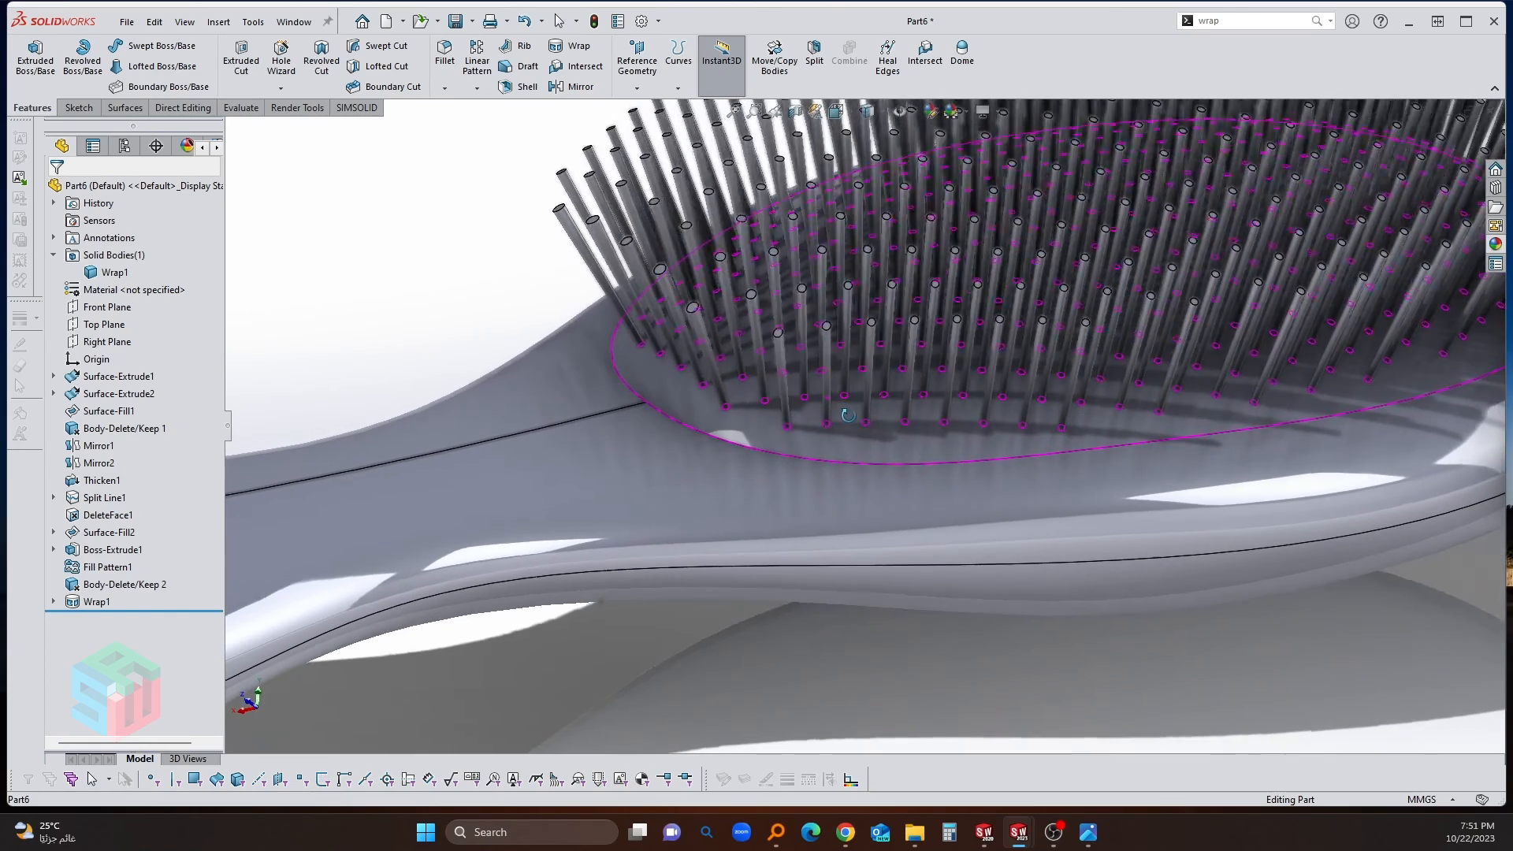
Step: Check the two edge segments that form the rim around the bristle face
{"action": "left_click", "coordinate": [736, 447]}
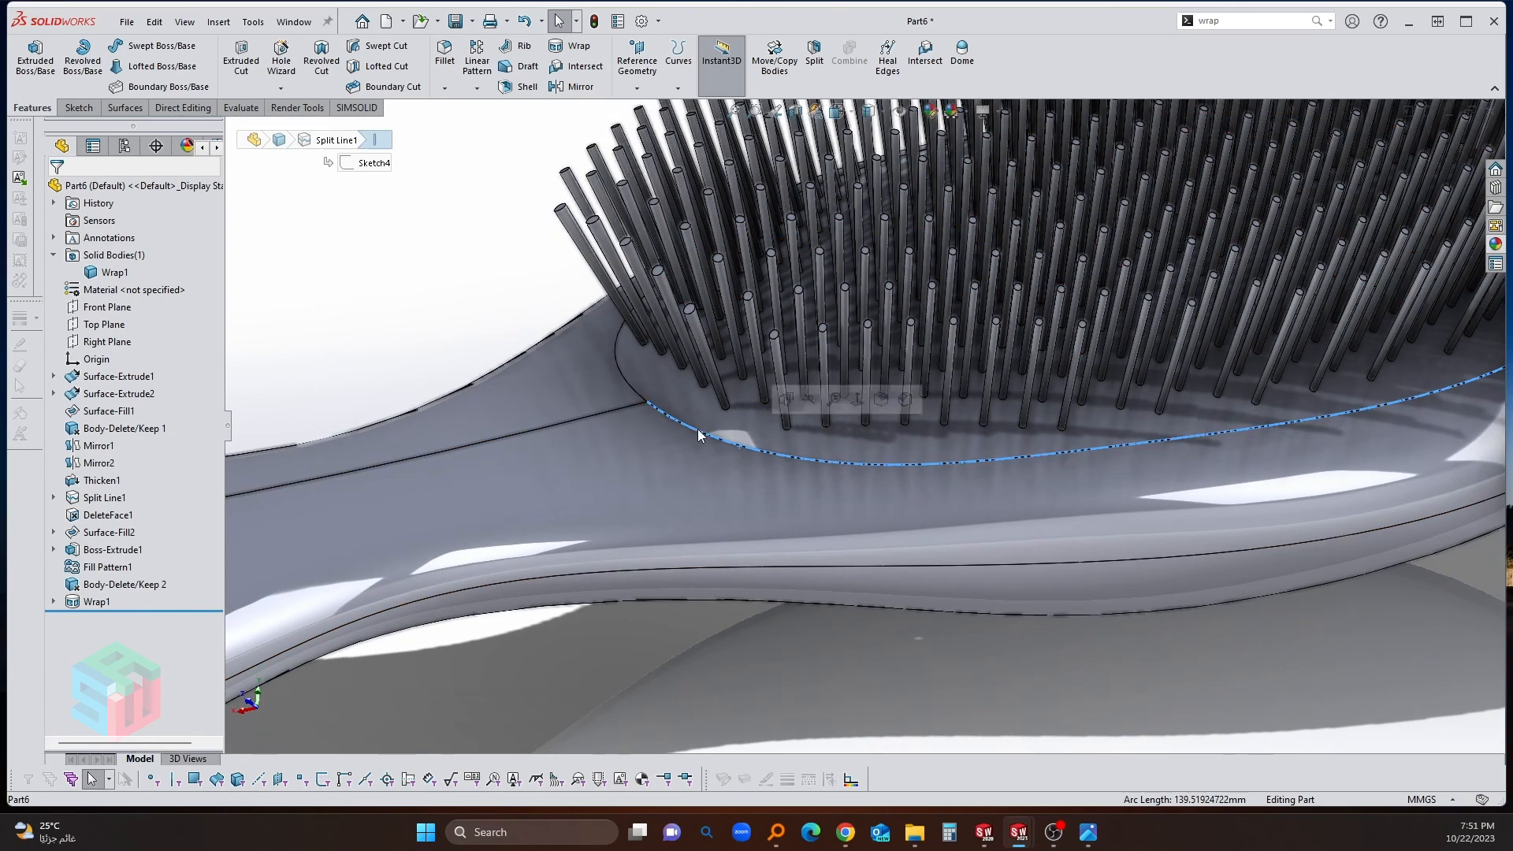
{"action": "left_click", "coordinate": [630, 385]}
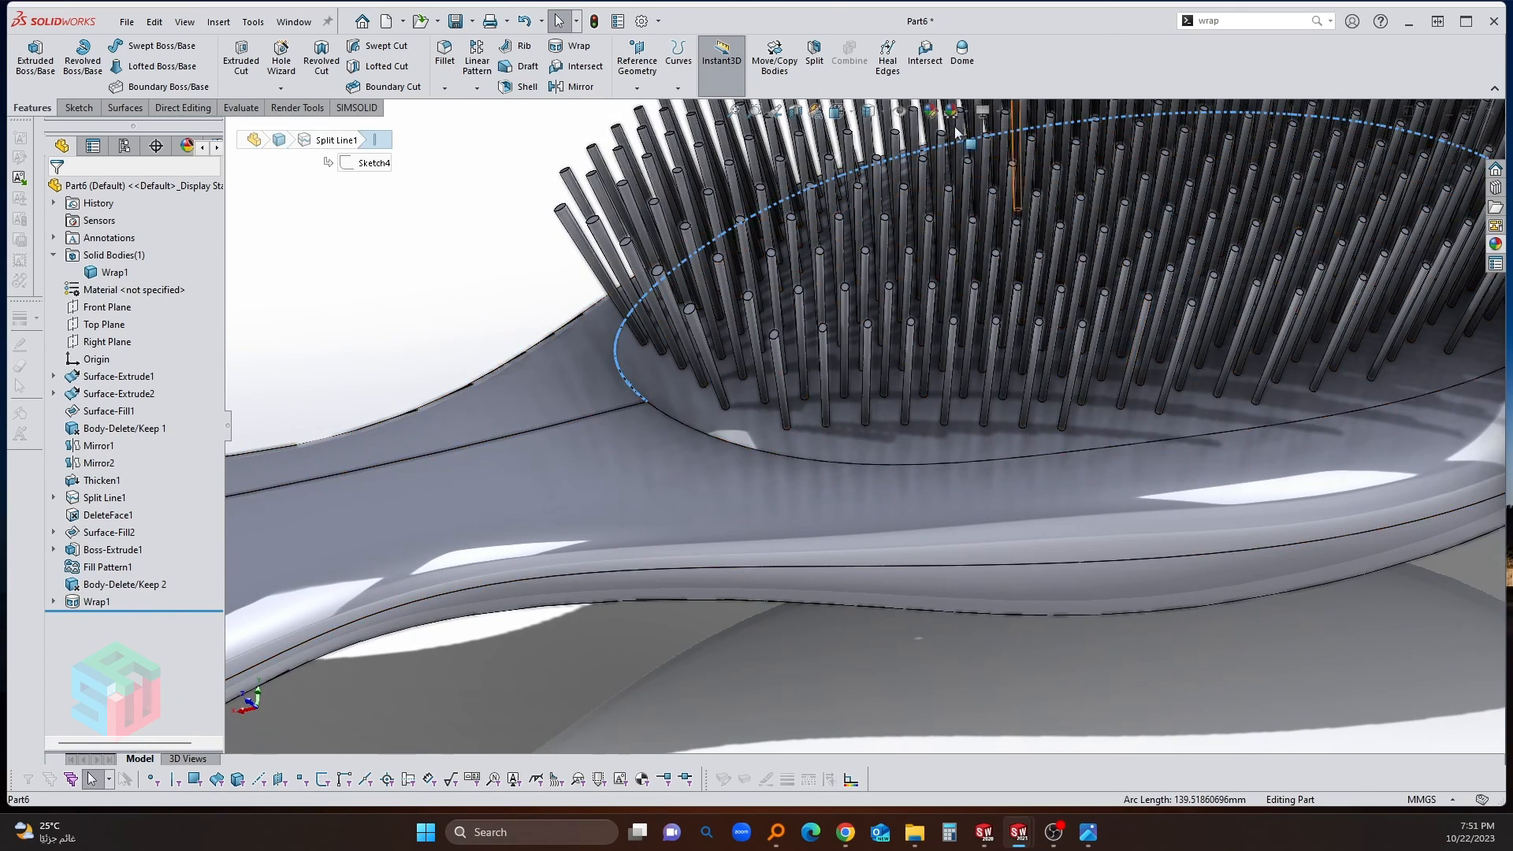
{"action": "scroll", "coordinate": [1314, 302], "scroll_direction": "up", "scroll_amount": 2}
{"action": "scroll", "coordinate": [1315, 302], "scroll_direction": "down", "scroll_amount": 1}
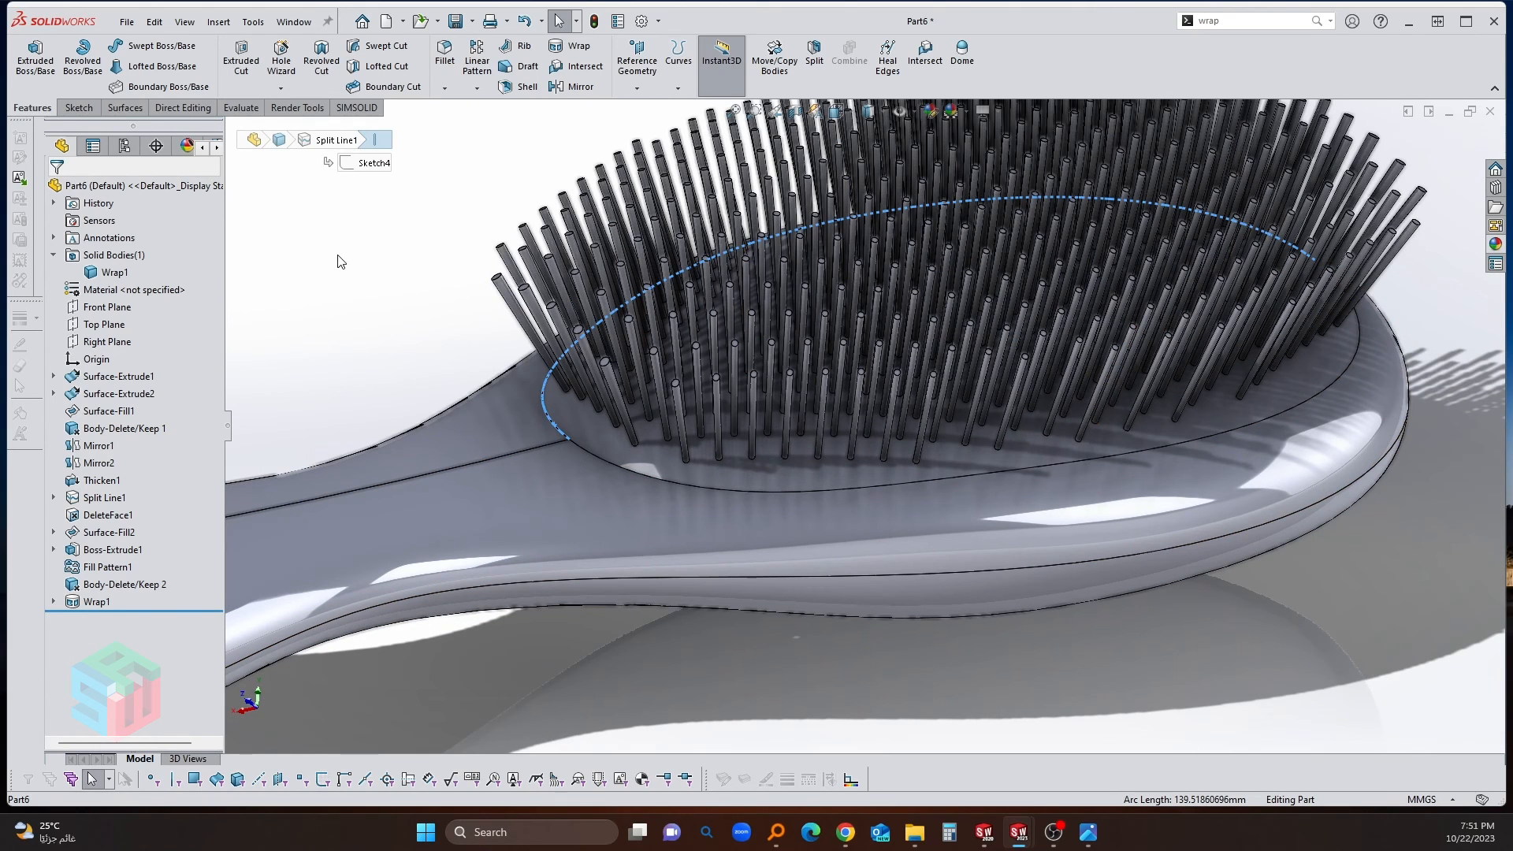
{"action": "left_click", "coordinate": [448, 270]}
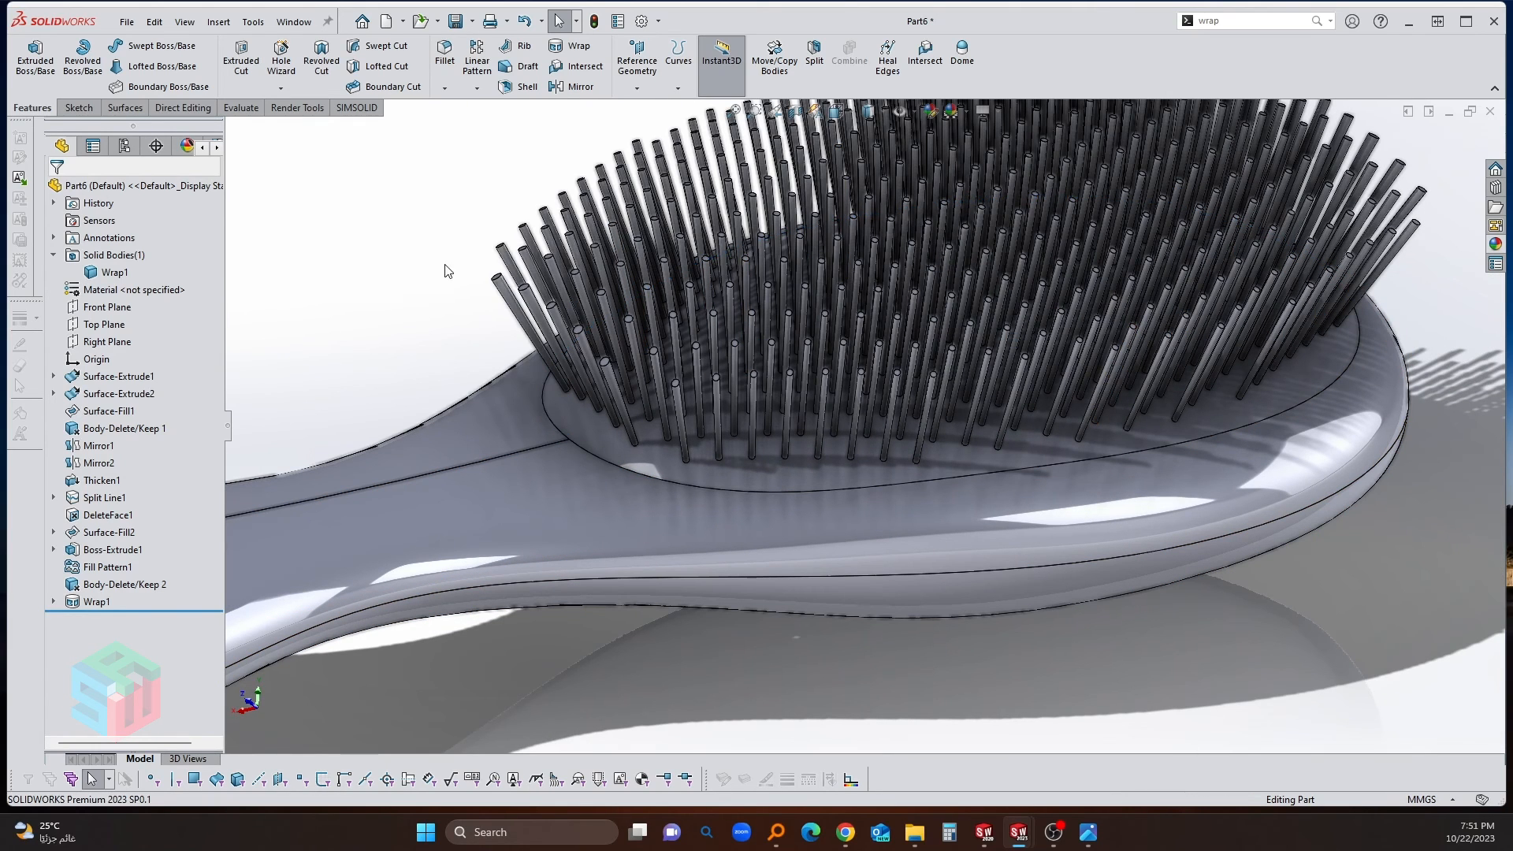
Step: Join the two rim edges around the bristle face into a composite curve, and hide the solid brush body
{"action": "left_click", "coordinate": [678, 60]}
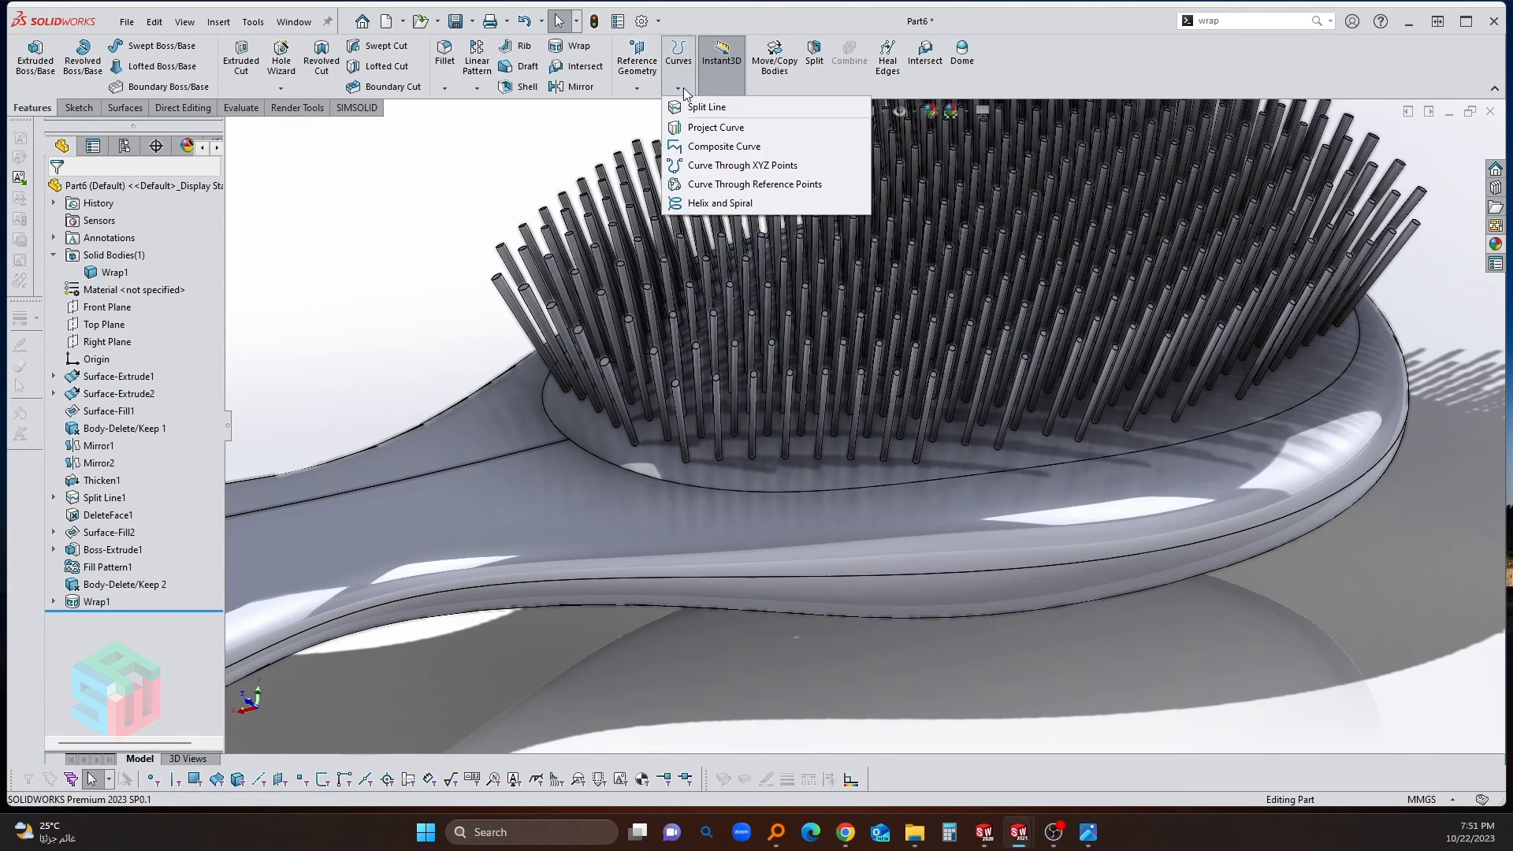
{"action": "left_click", "coordinate": [688, 147]}
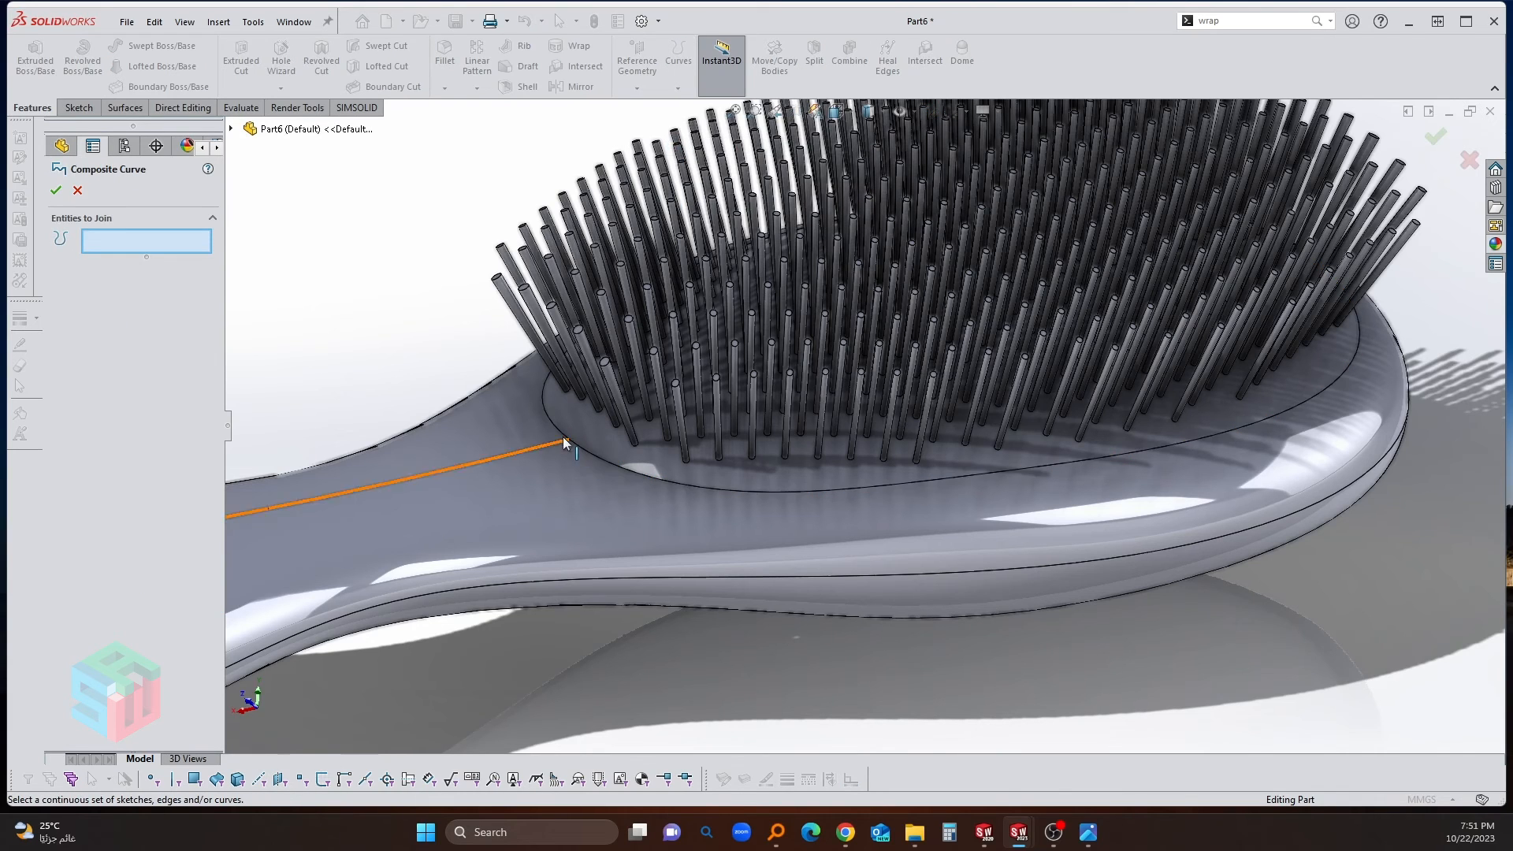
{"action": "left_click", "coordinate": [578, 453]}
{"action": "left_click", "coordinate": [585, 452]}
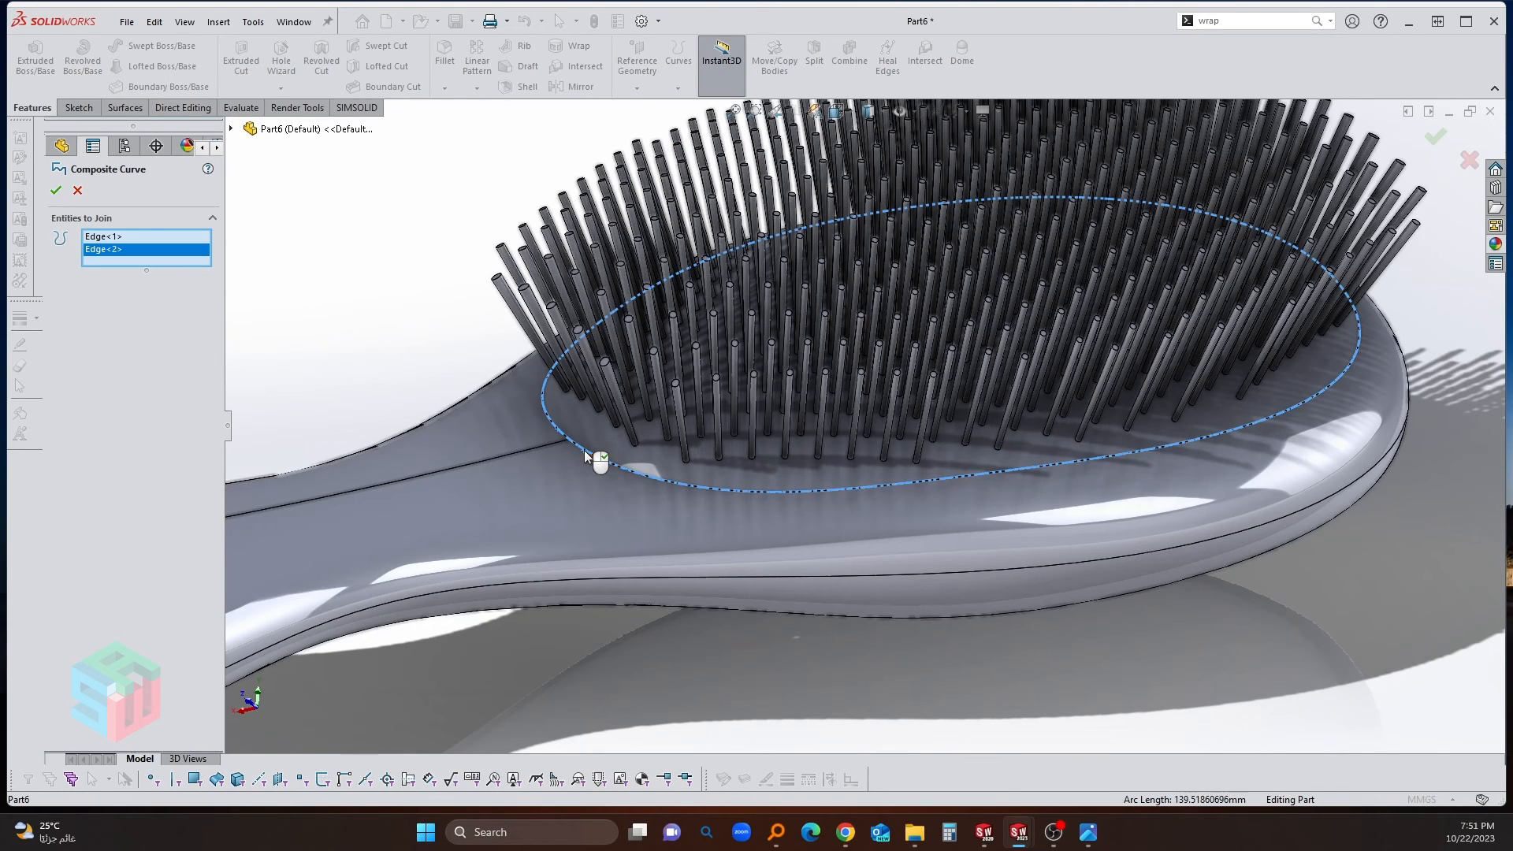
{"action": "left_click", "coordinate": [55, 191]}
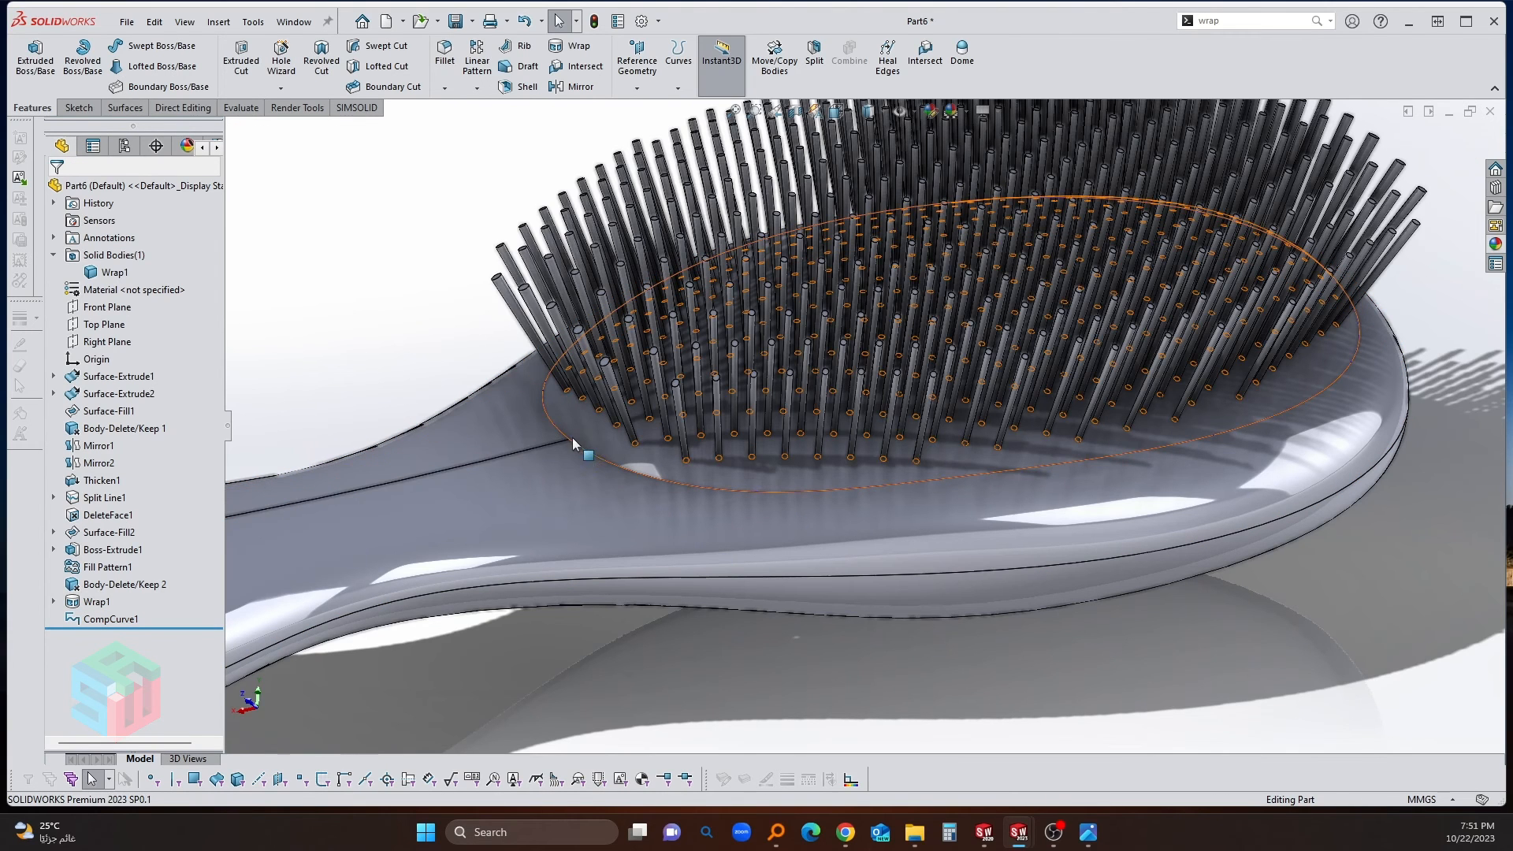
{"action": "left_click", "coordinate": [540, 492]}
{"action": "left_click", "coordinate": [631, 452]}
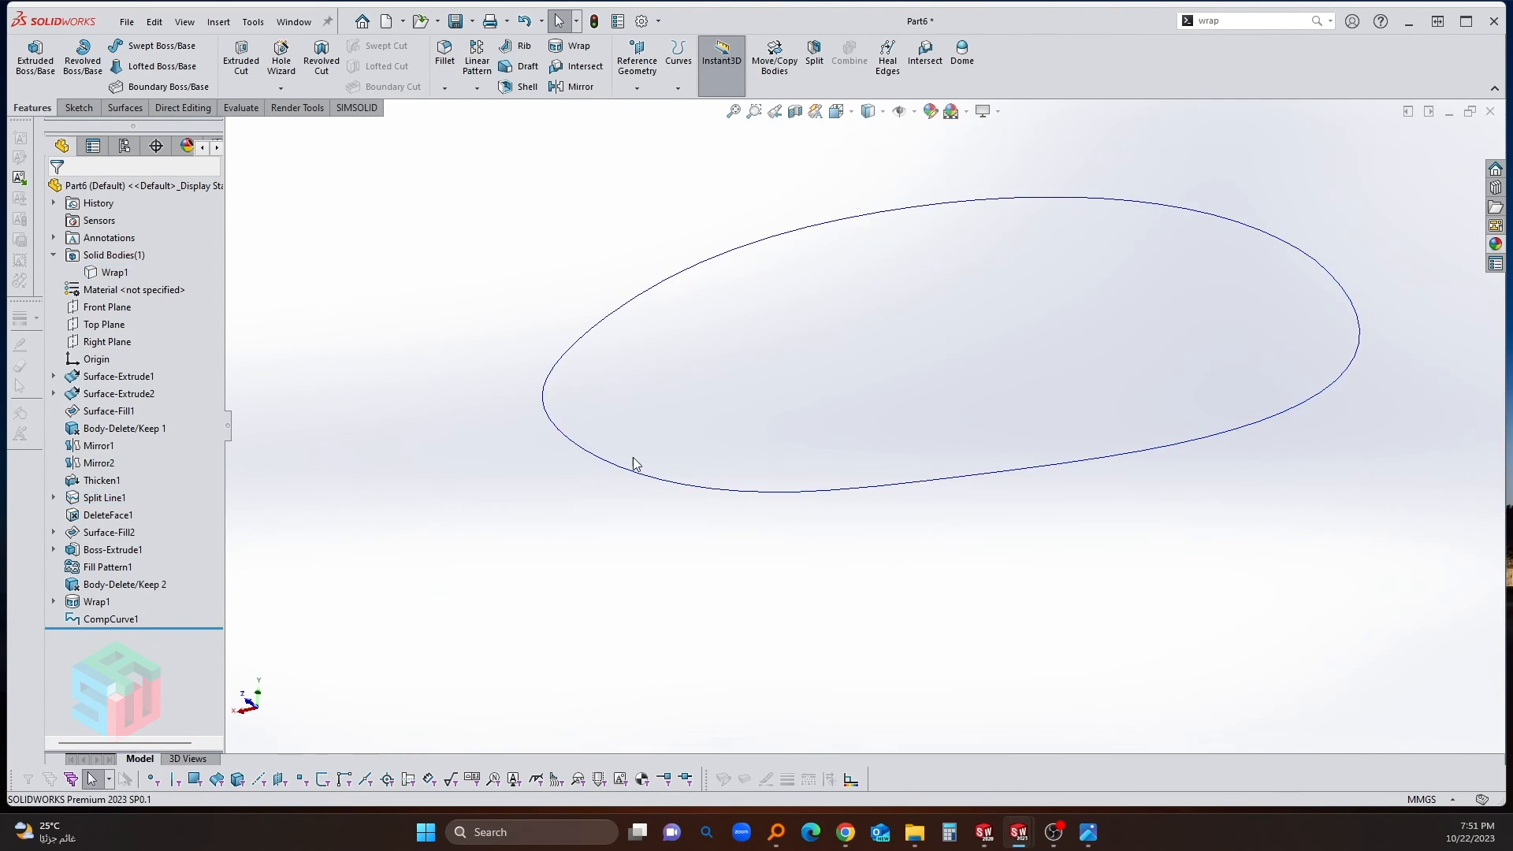
Step: Show the hidden solid brush body again alongside the composite curve around the bristle face
{"action": "left_click", "coordinate": [629, 476]}
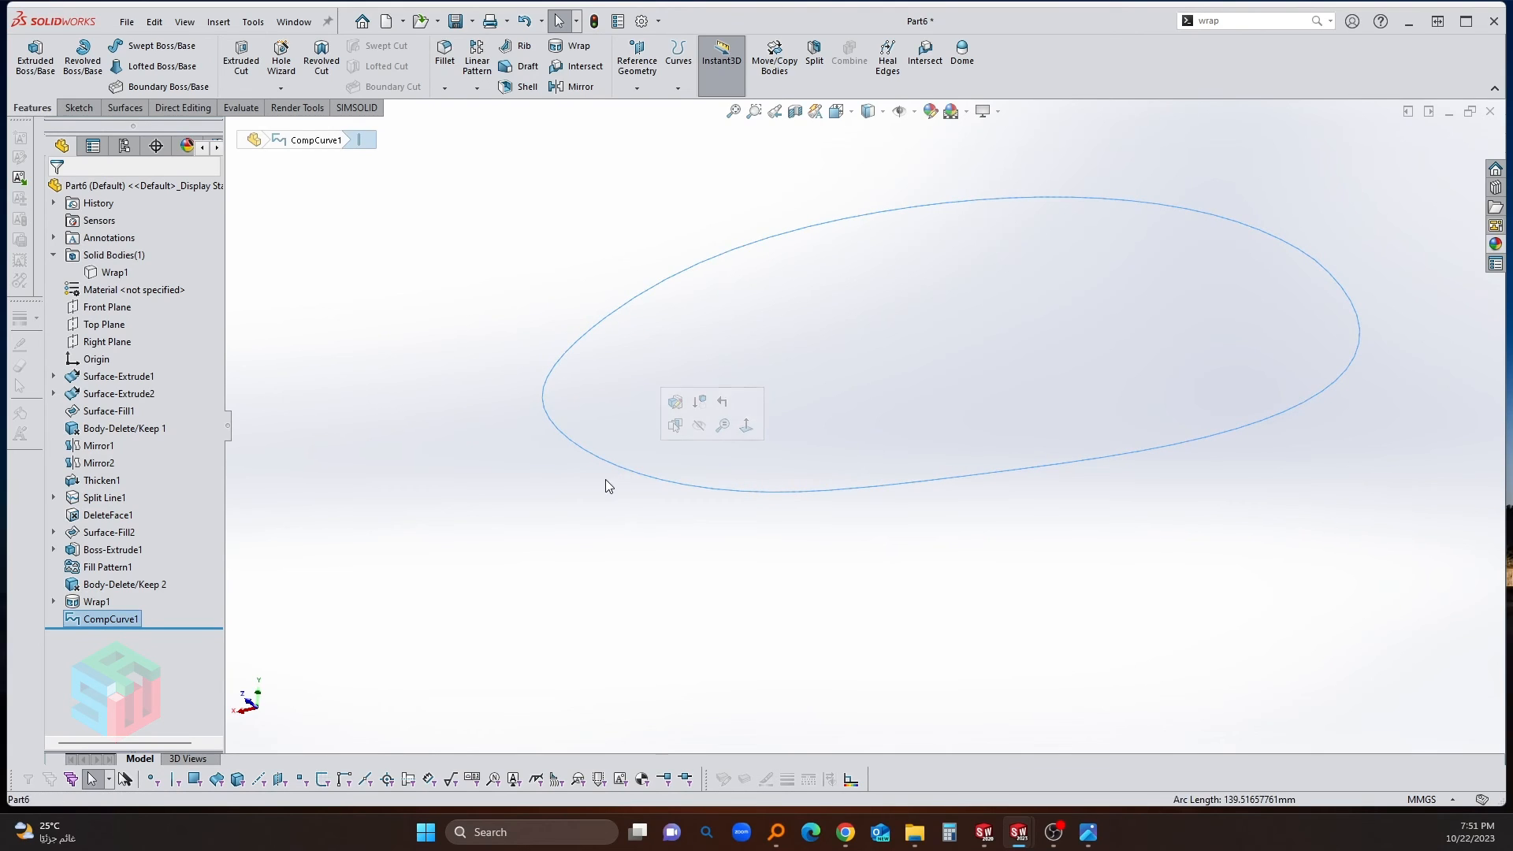
{"action": "left_click", "coordinate": [604, 479]}
{"action": "left_click", "coordinate": [118, 273]}
{"action": "left_click", "coordinate": [136, 255]}
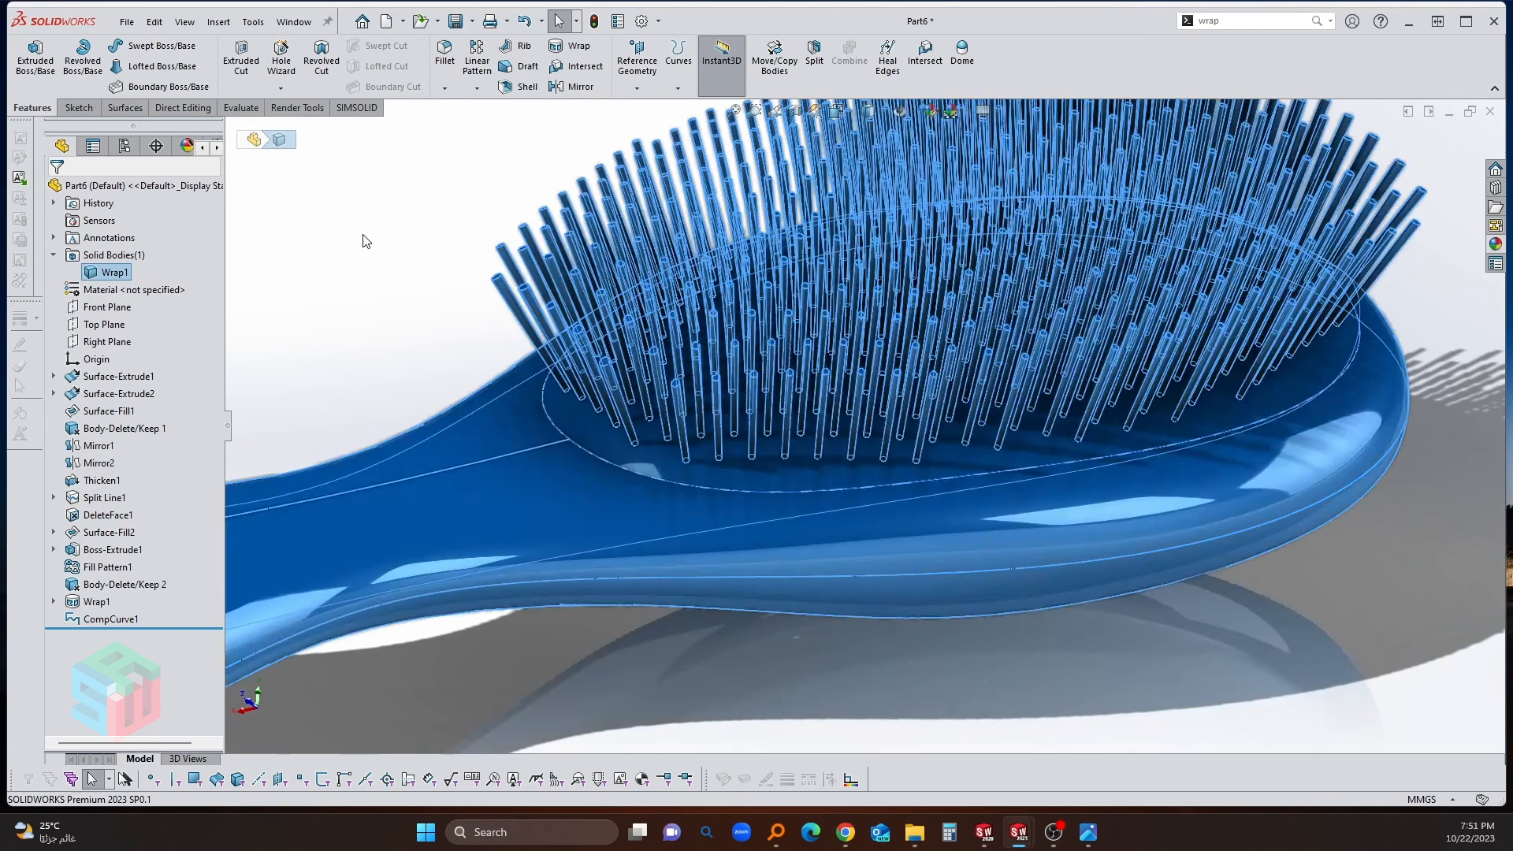
{"action": "left_click", "coordinate": [364, 240]}
{"action": "left_click", "coordinate": [92, 620]}
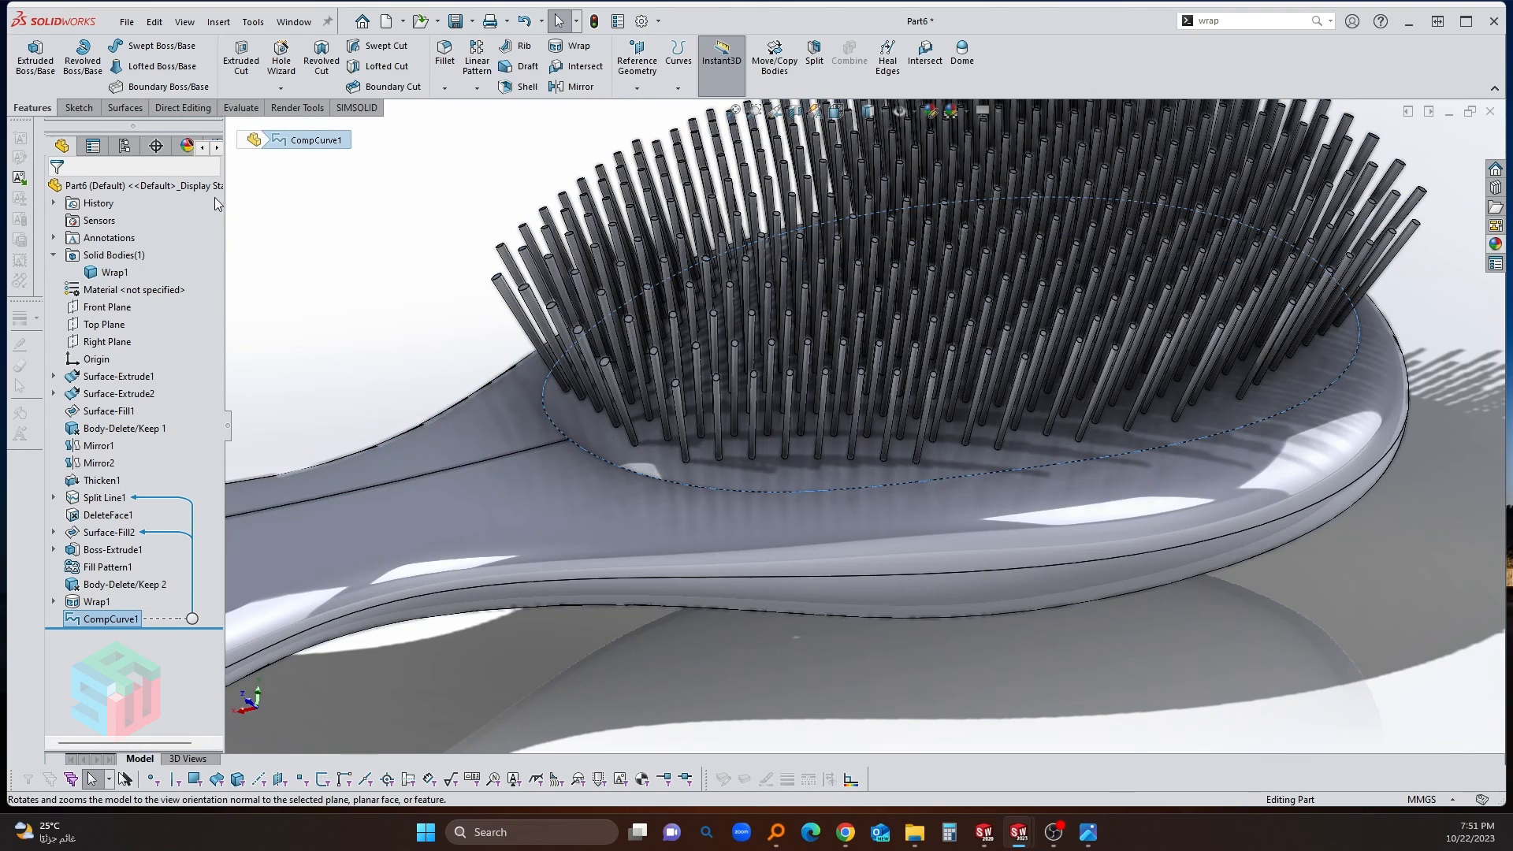
{"action": "left_click", "coordinate": [360, 368]}
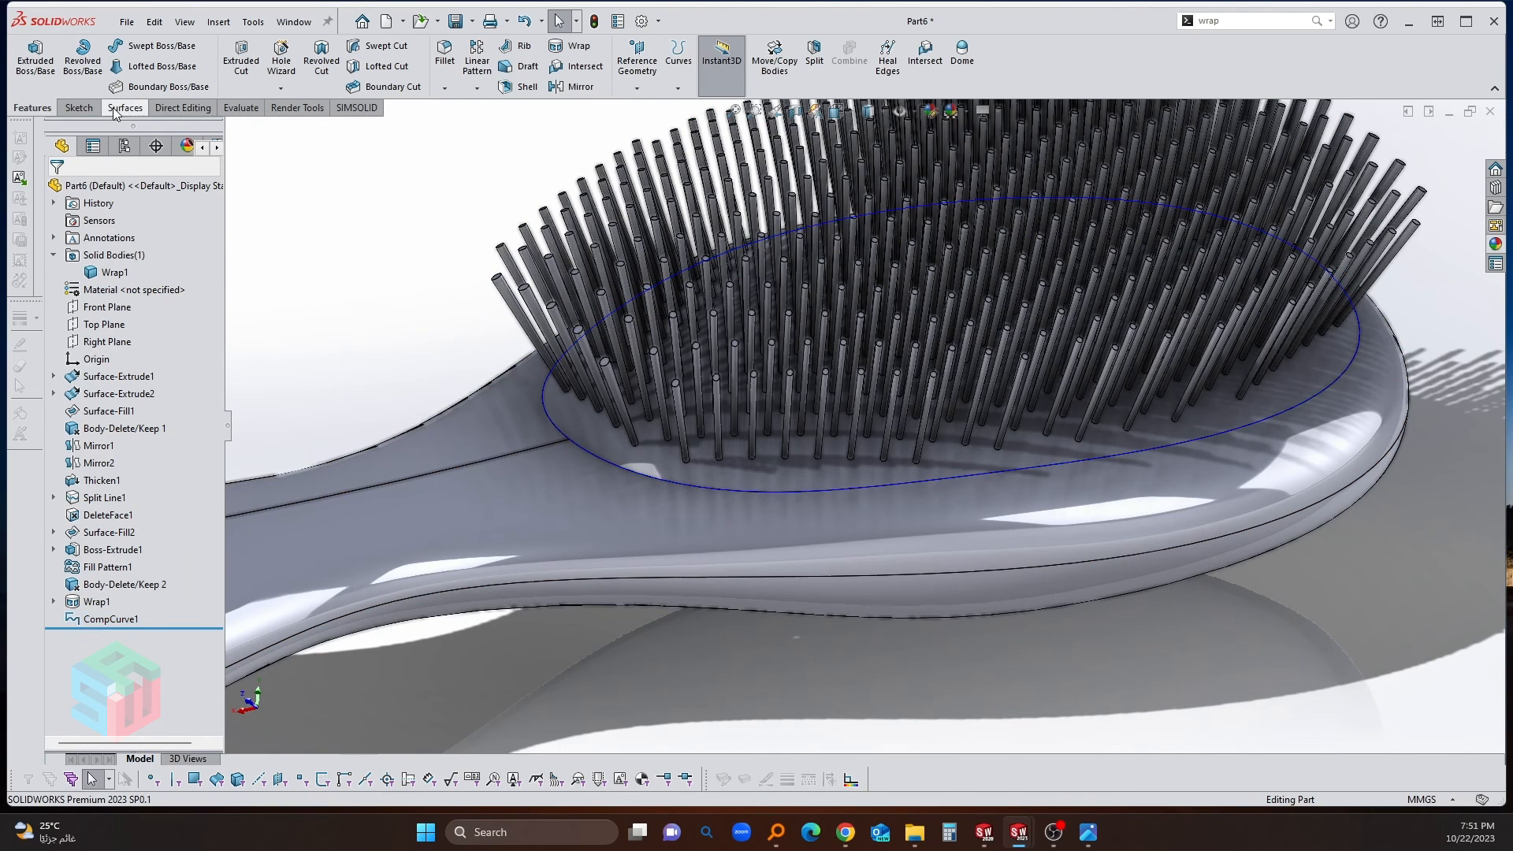
Step: Cut a groove around the bristle face by sweeping a 1 mm circular profile along the composite curve
{"action": "left_click", "coordinate": [386, 47]}
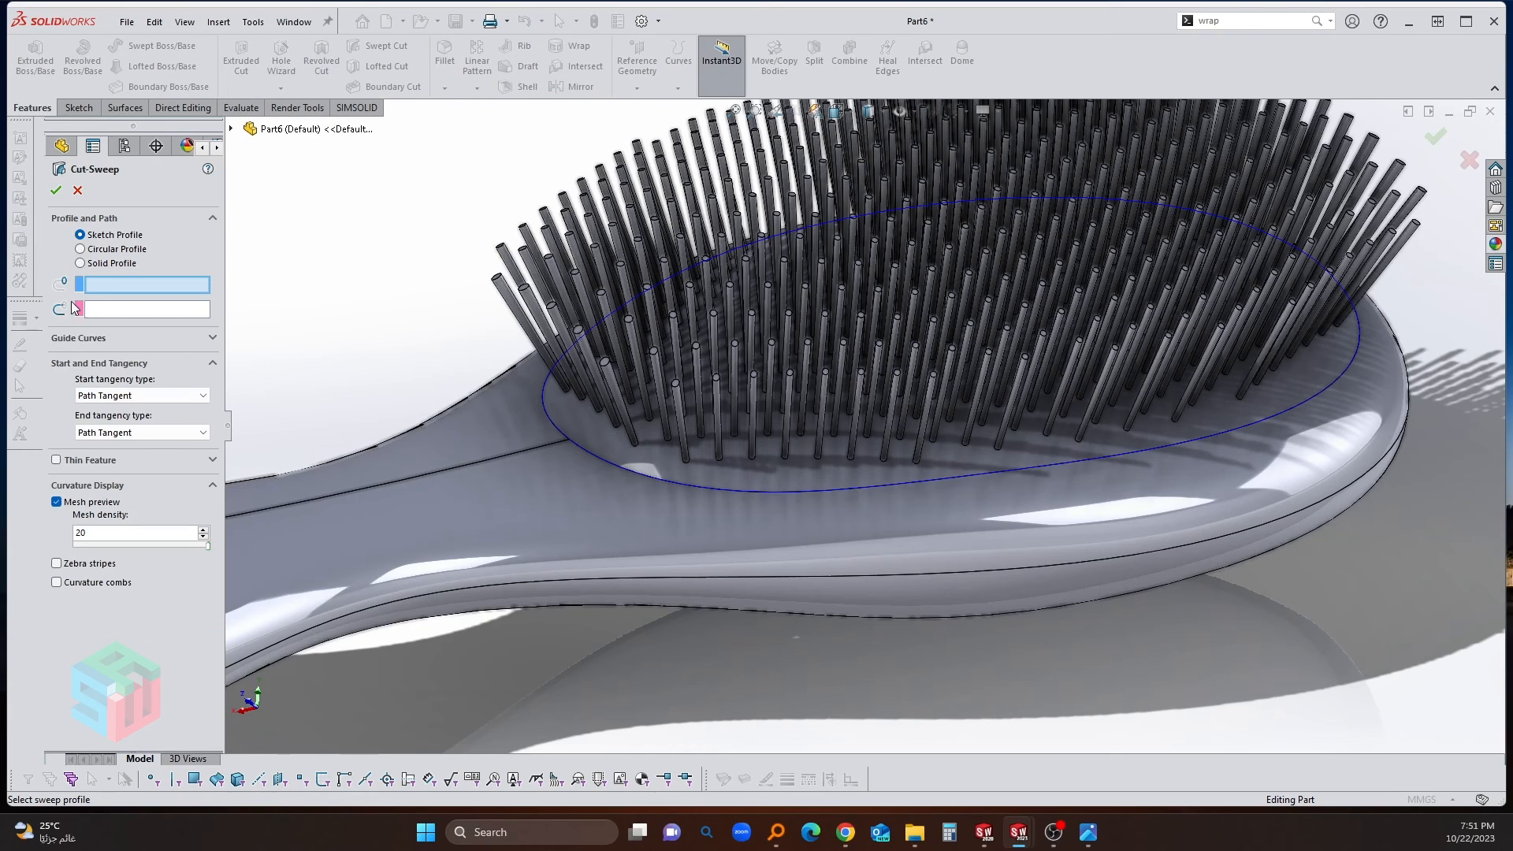
{"action": "left_click", "coordinate": [98, 312]}
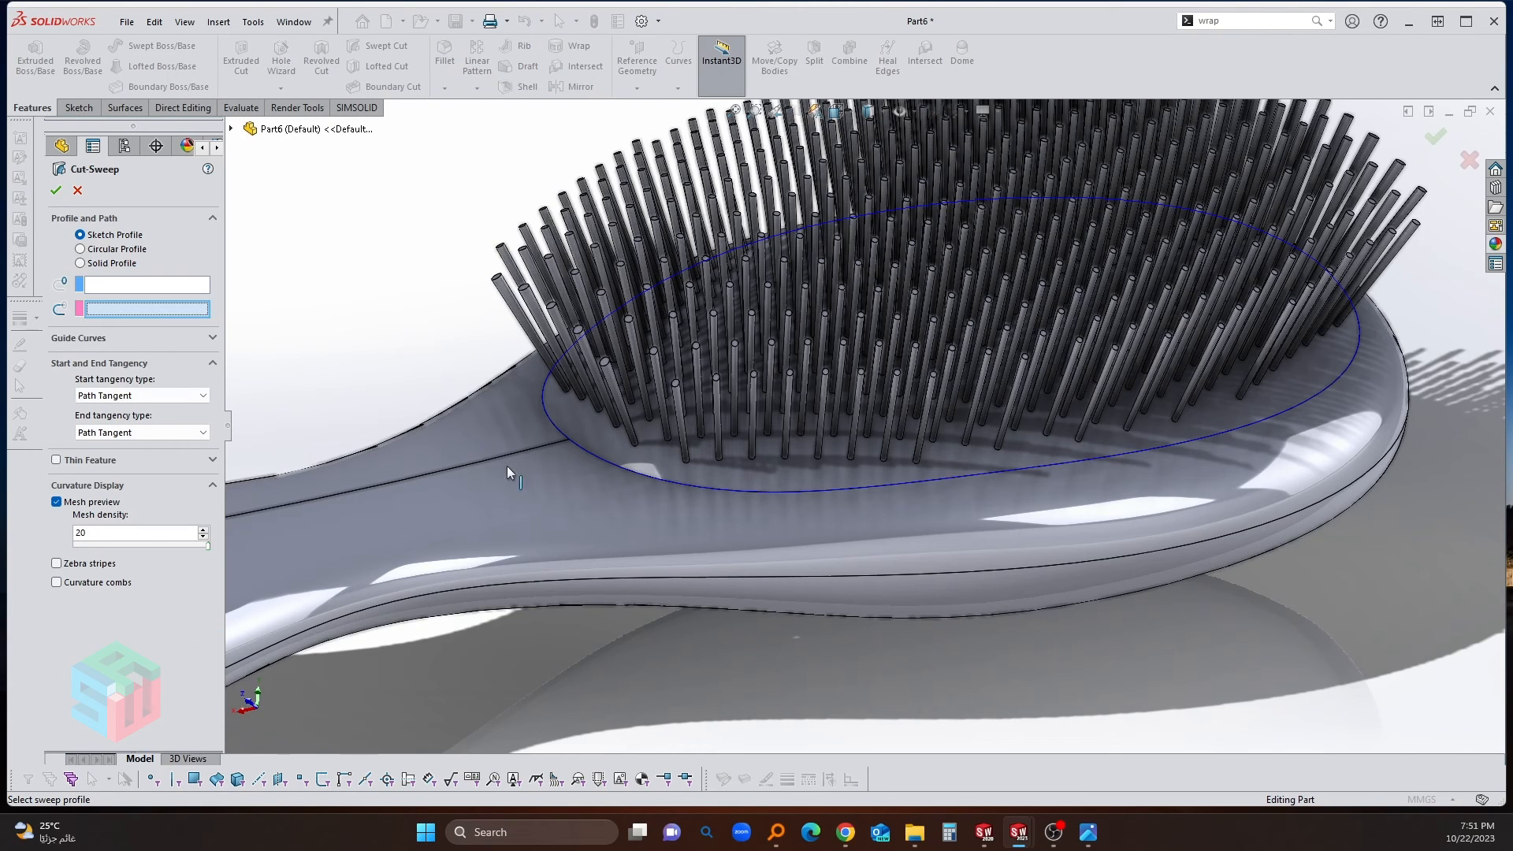
{"action": "left_click", "coordinate": [614, 468]}
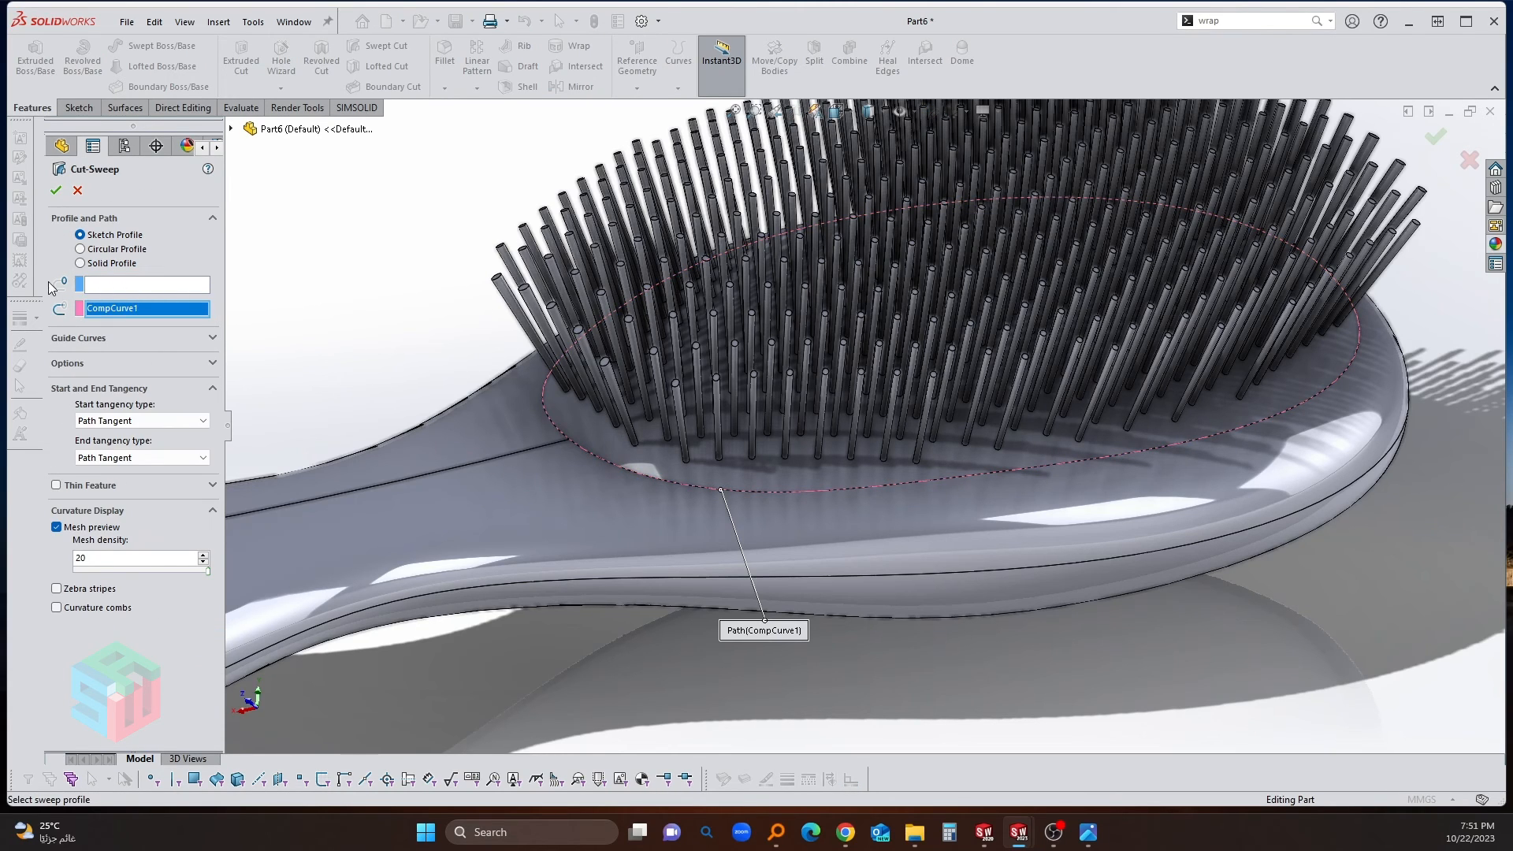
{"action": "left_click", "coordinate": [102, 284]}
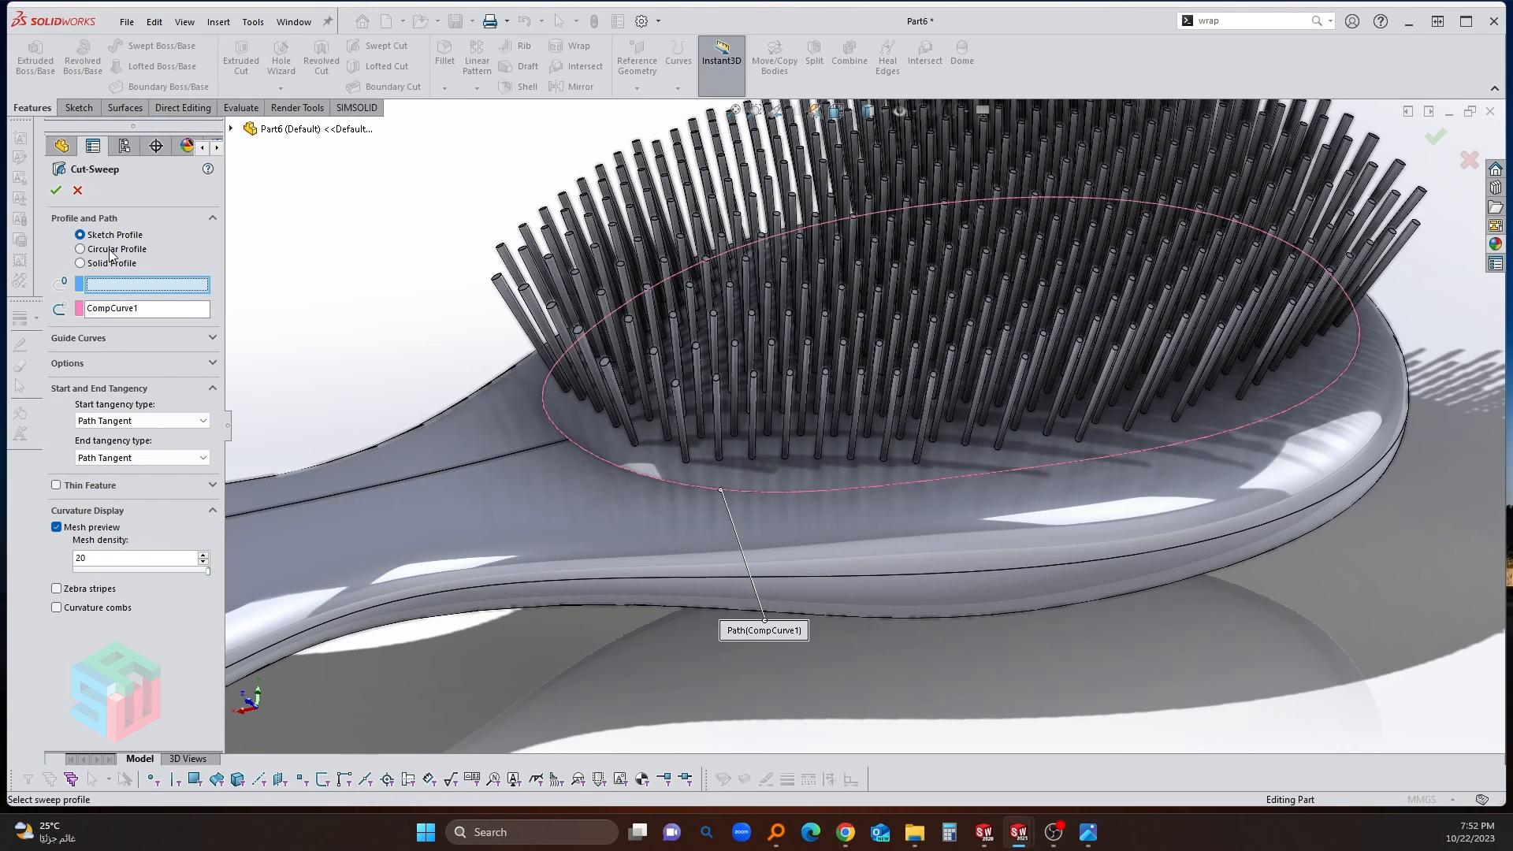
{"action": "left_click", "coordinate": [81, 249]}
{"action": "double_click", "coordinate": [96, 307]}
{"action": "type", "text": "1"}
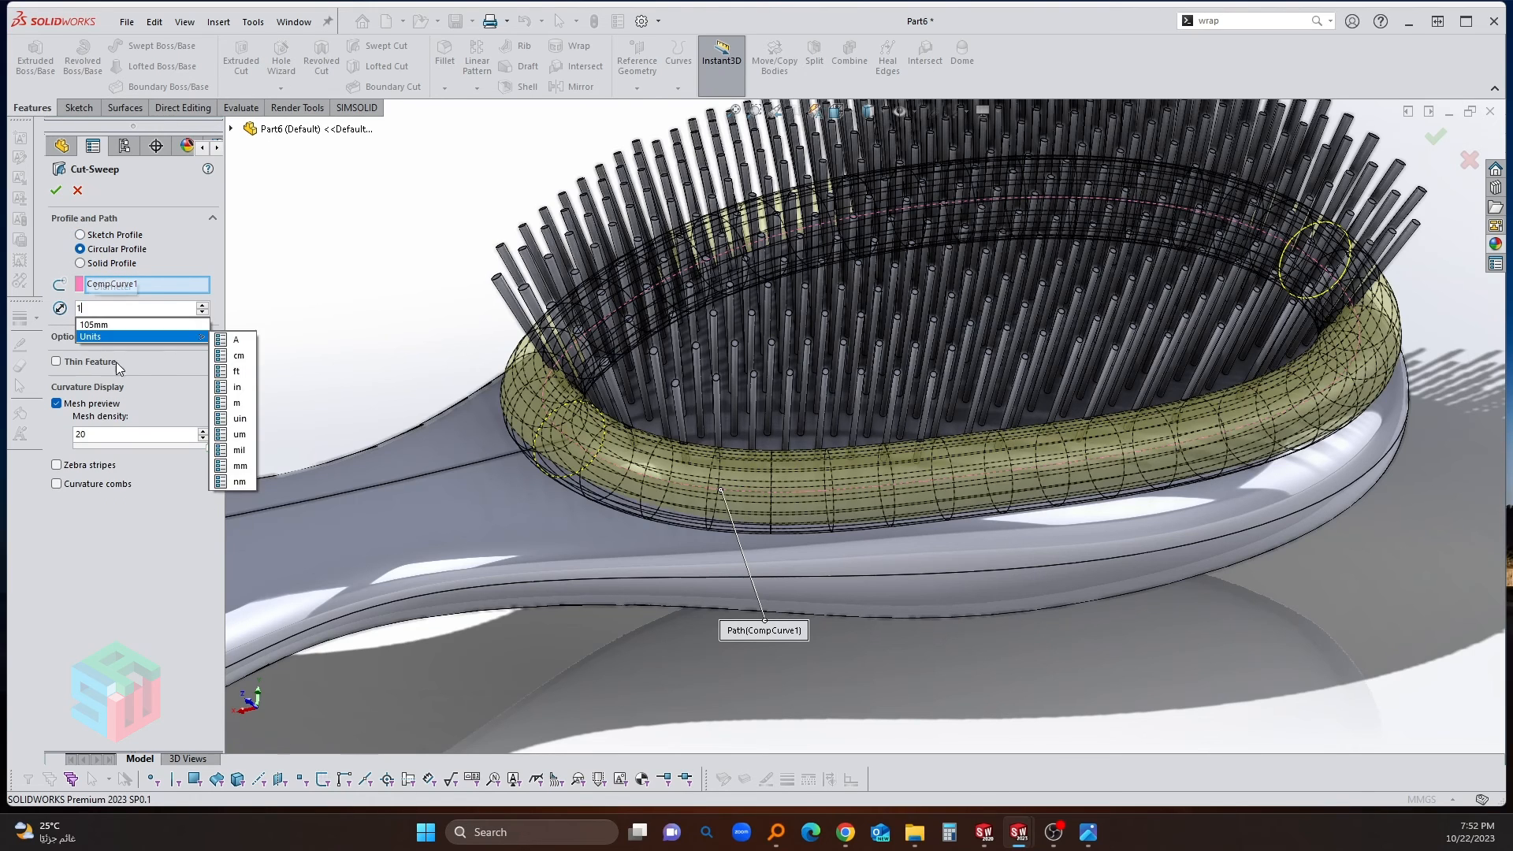
{"action": "left_click", "coordinate": [119, 574]}
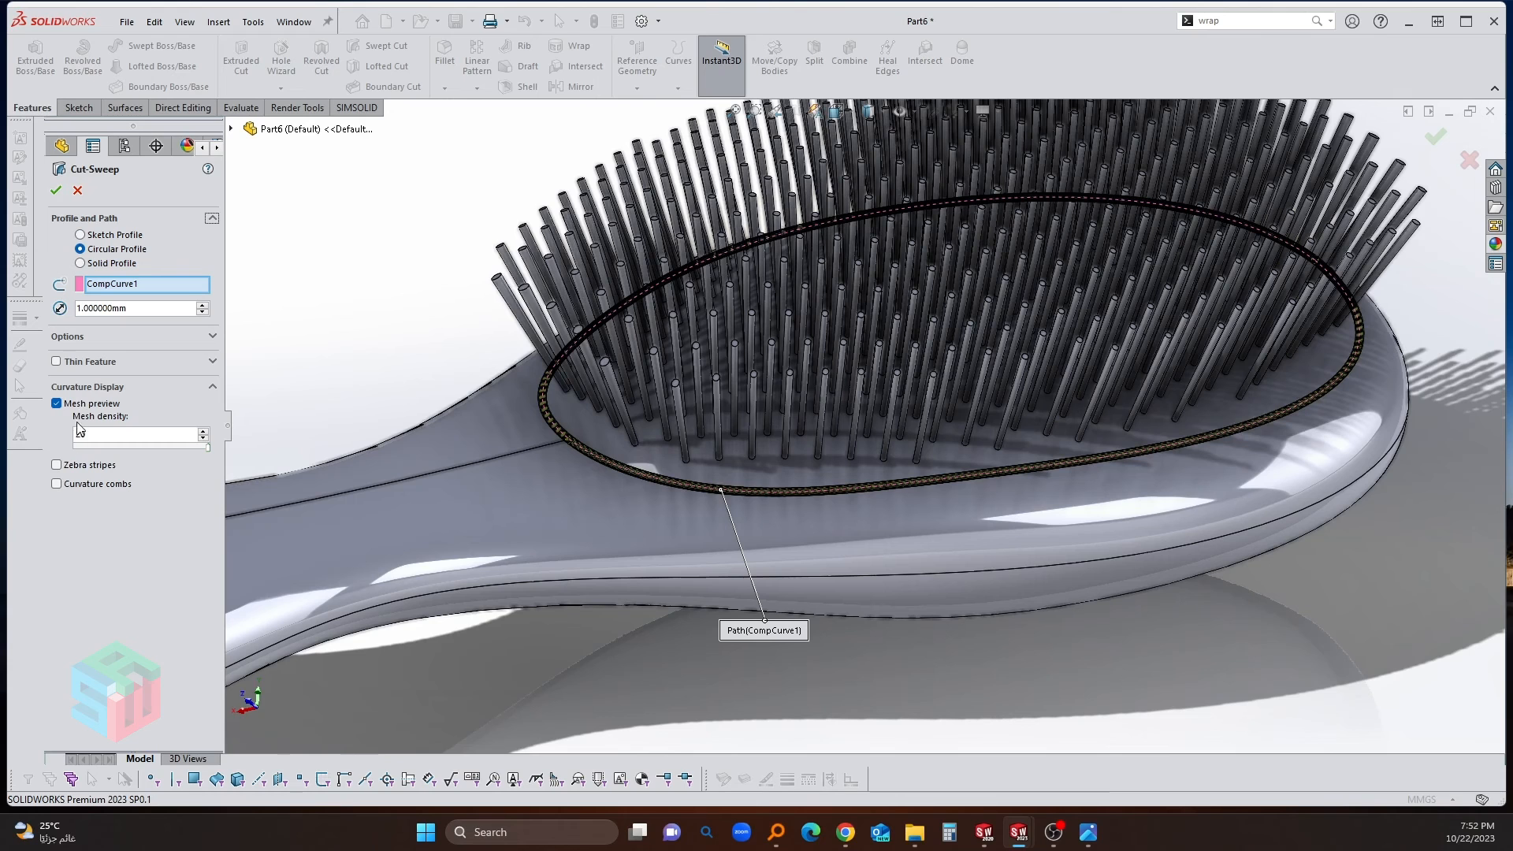
{"action": "left_click", "coordinate": [56, 192]}
Step: Hide the composite curve running along the swept groove
{"action": "scroll", "coordinate": [630, 442], "scroll_direction": "down", "scroll_amount": 5}
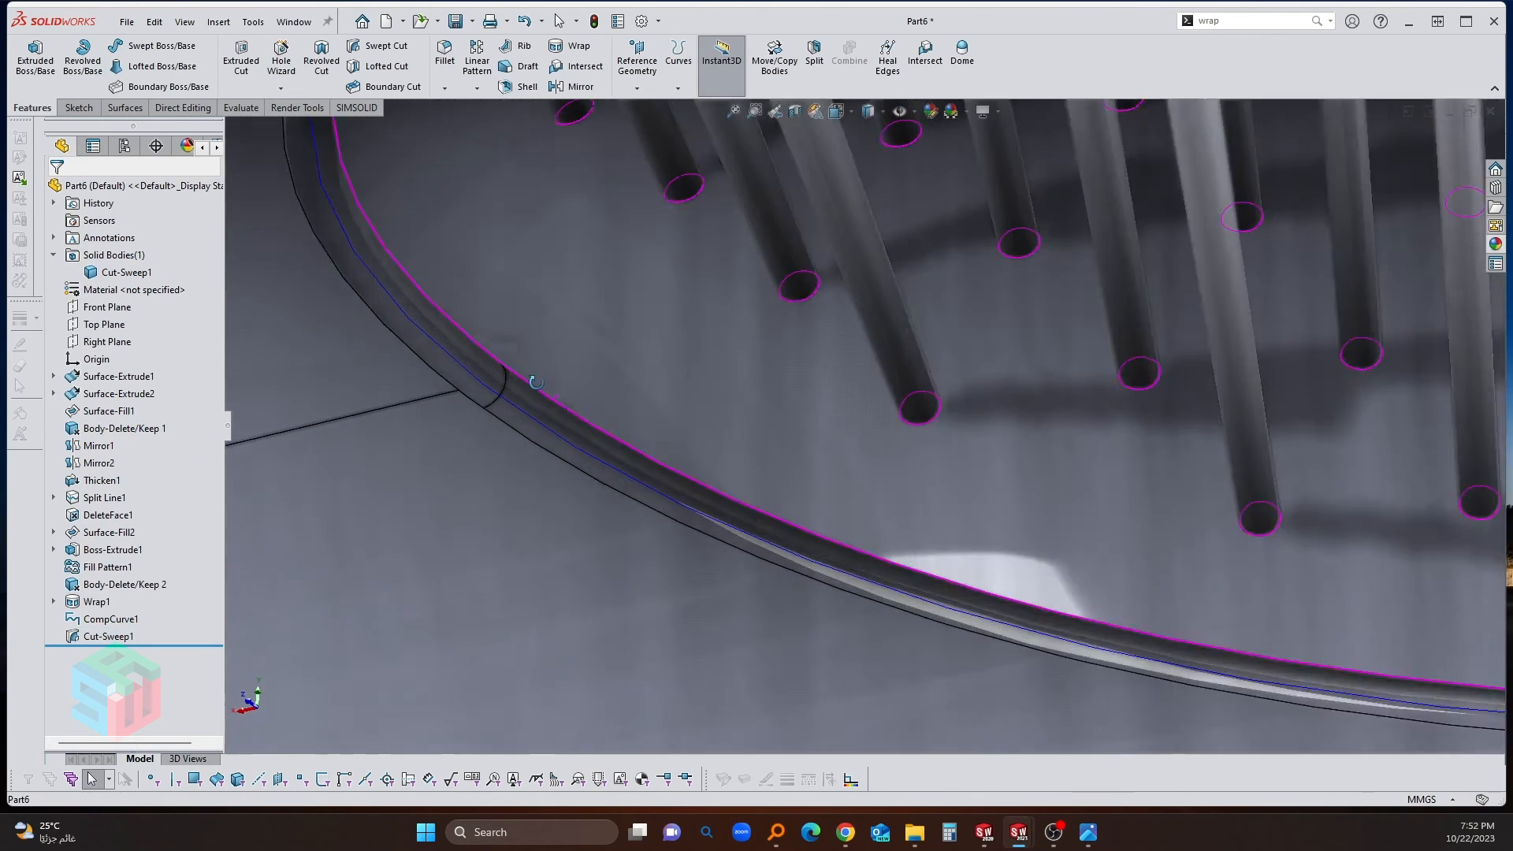
{"action": "middle_click_drag", "start_coordinate": [536, 382], "coordinate": [540, 344]}
{"action": "left_click", "coordinate": [528, 416]}
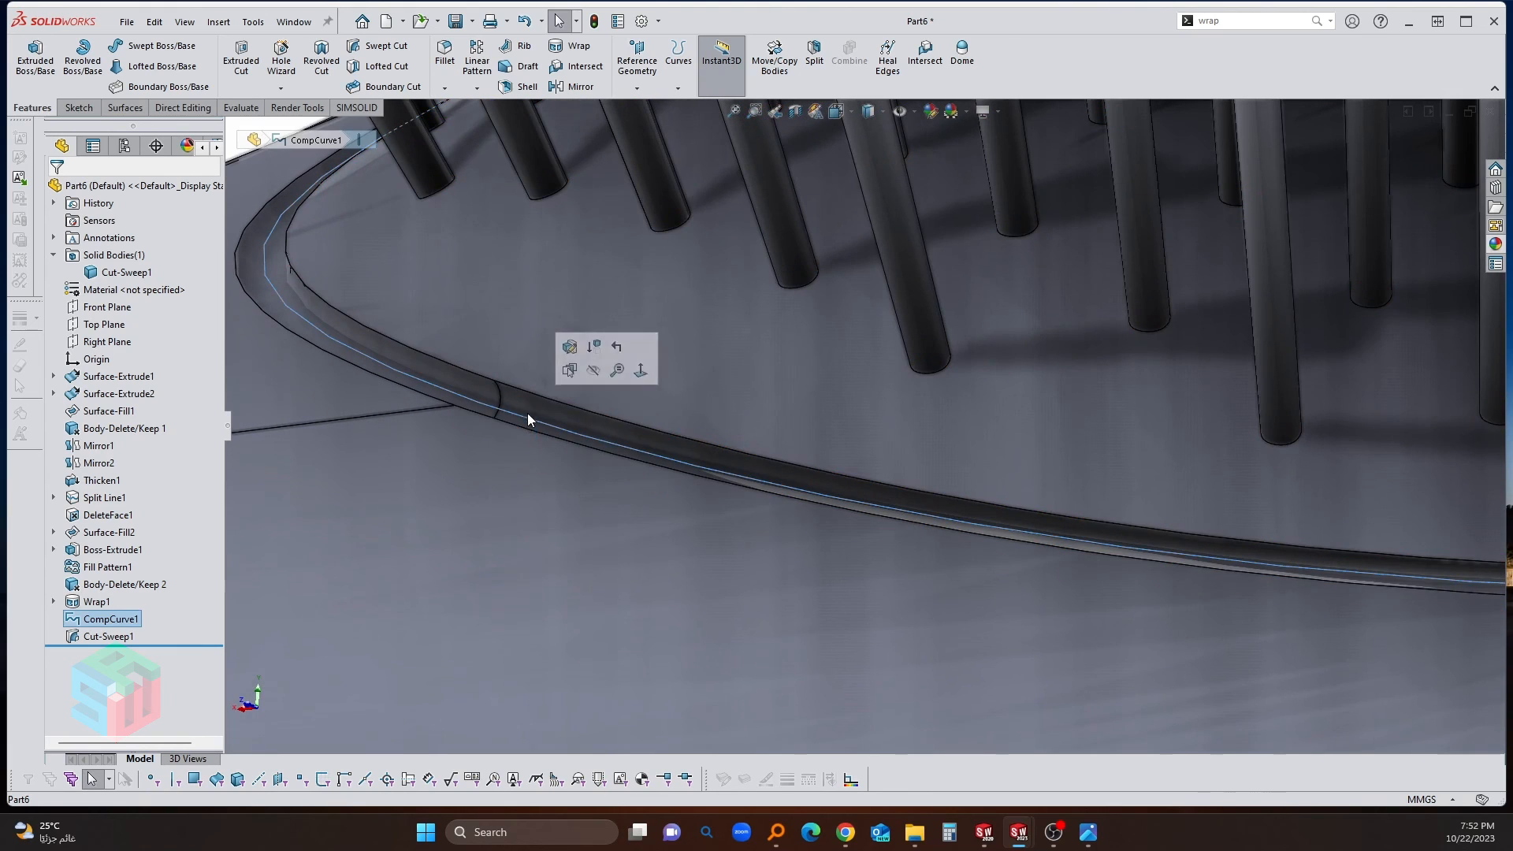
{"action": "left_click", "coordinate": [594, 370]}
{"action": "scroll", "coordinate": [565, 391], "scroll_direction": "up", "scroll_amount": 3}
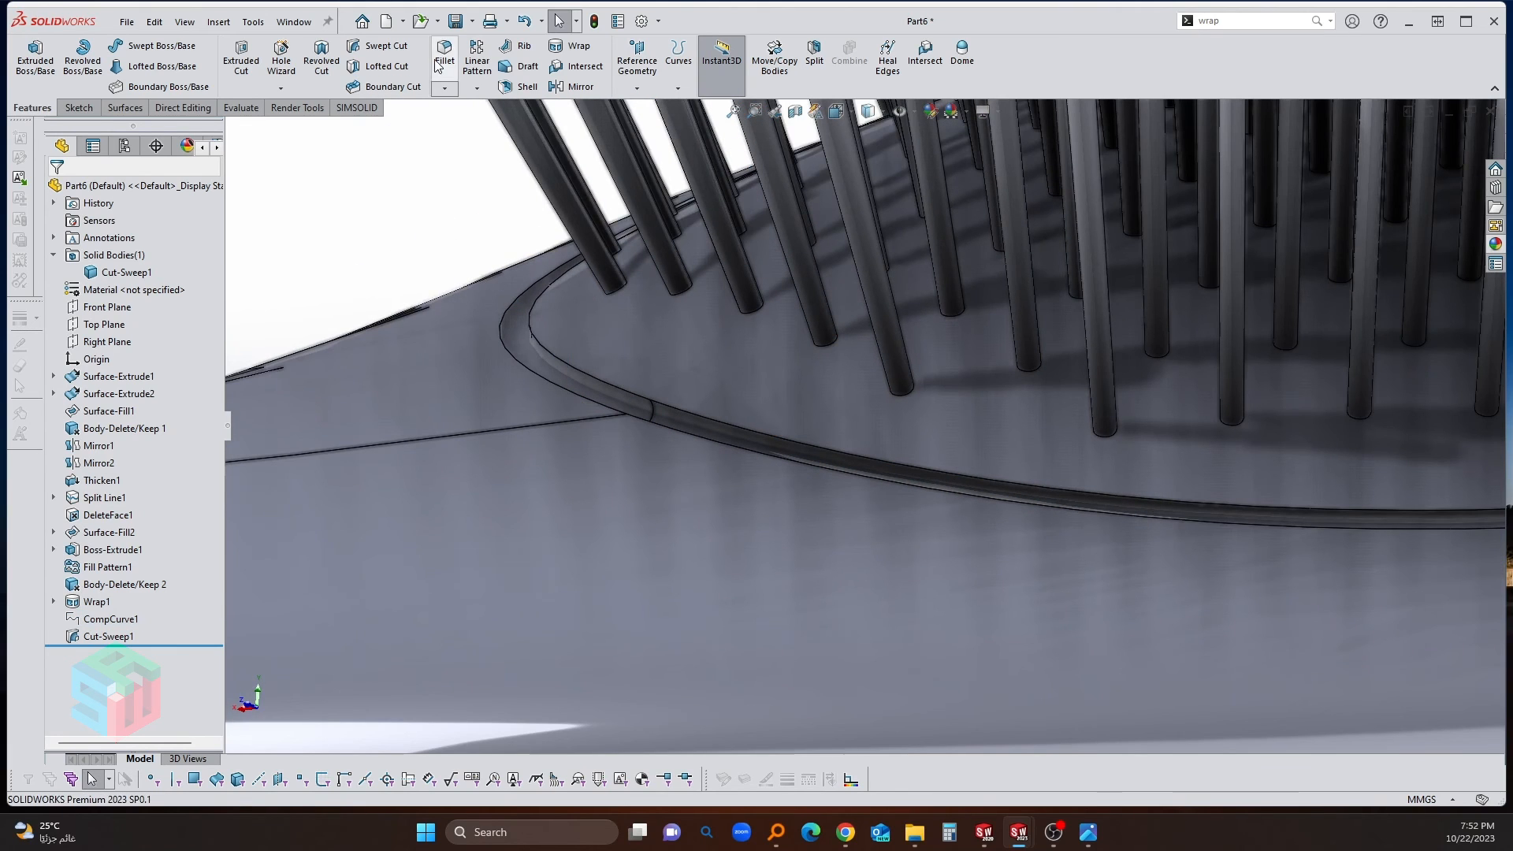
Step: Fillet the inner and outer edges of the swept groove with a 0.5 mm radius
{"action": "left_click", "coordinate": [438, 55]}
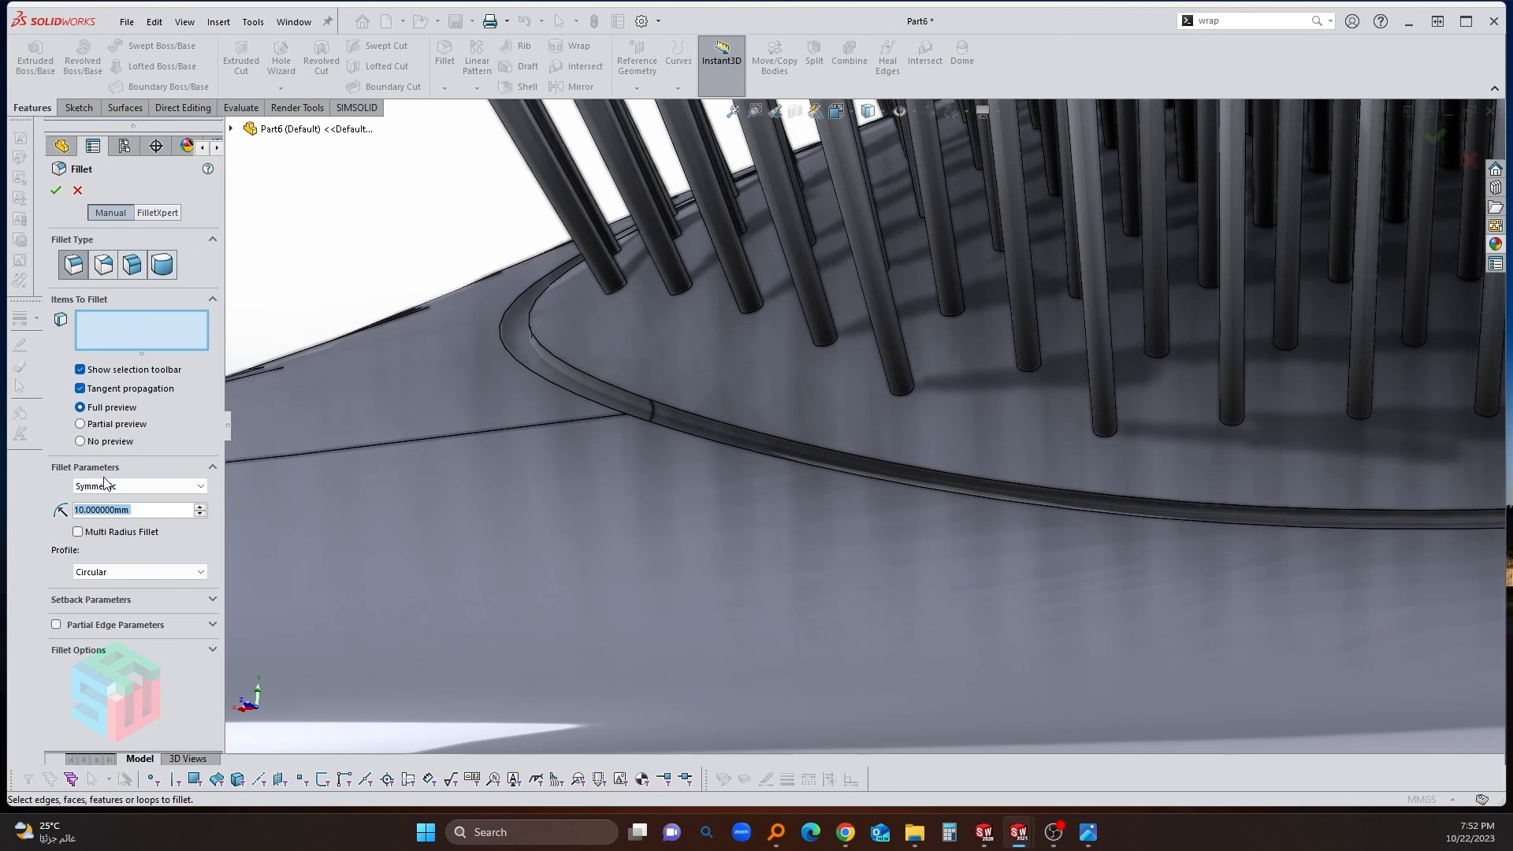
{"action": "type", "text": "0.5"}
{"action": "key", "text": "Return"}
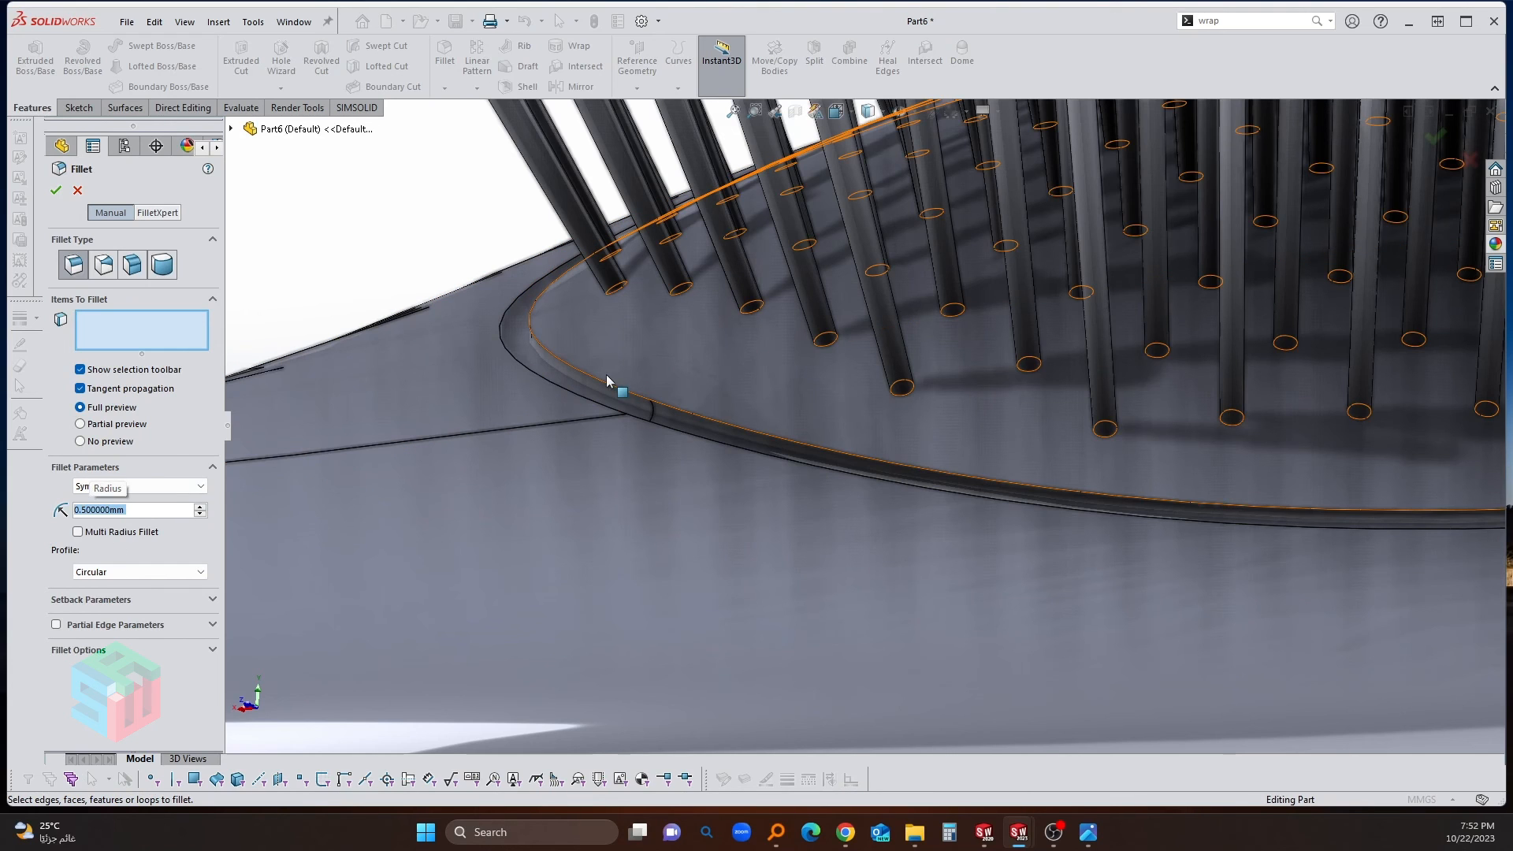
{"action": "left_click", "coordinate": [578, 396]}
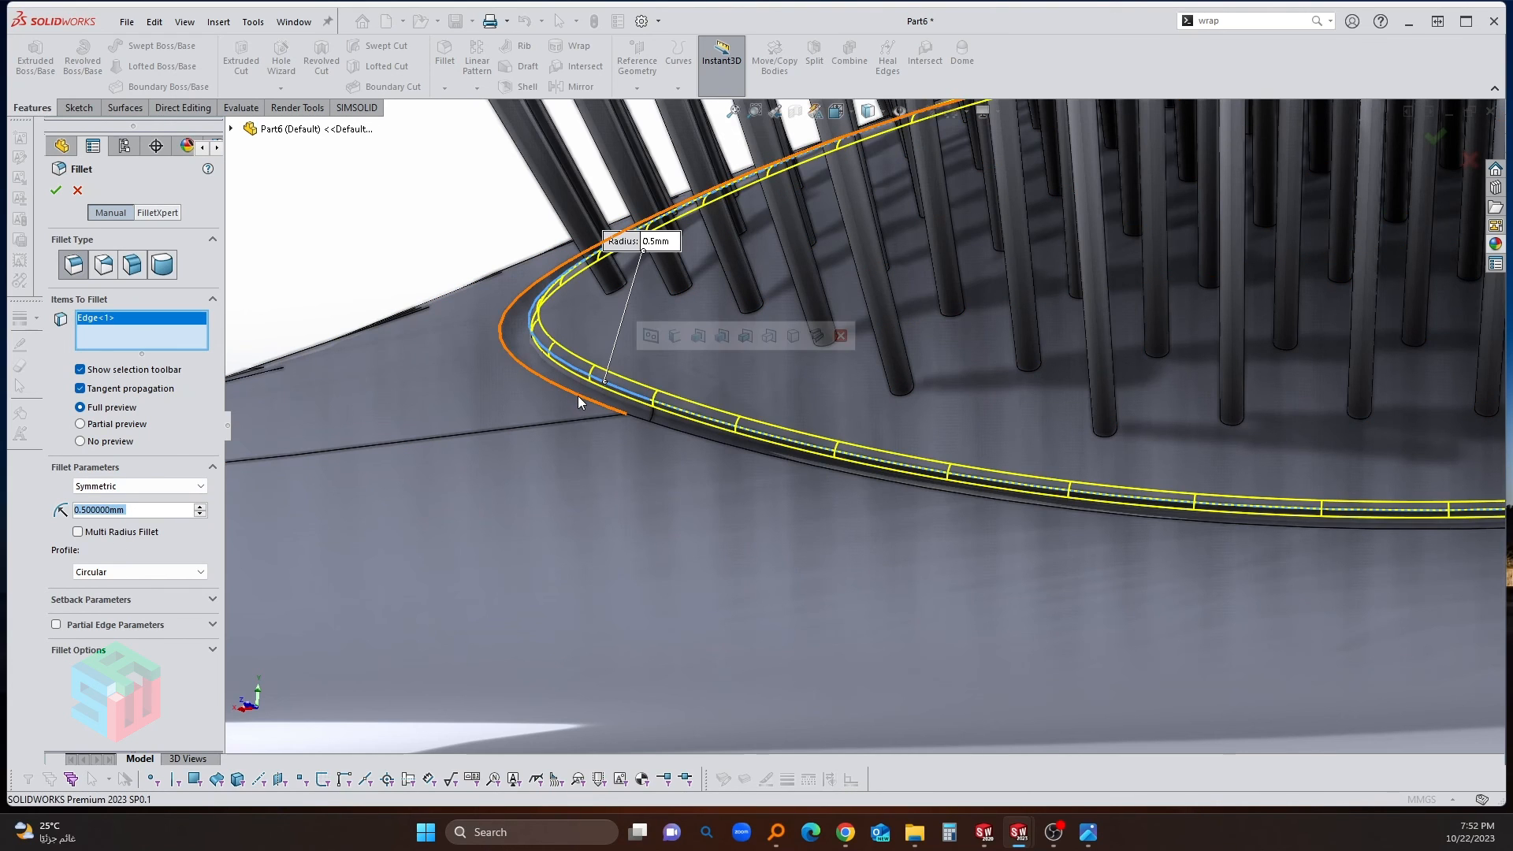
{"action": "left_click", "coordinate": [580, 402]}
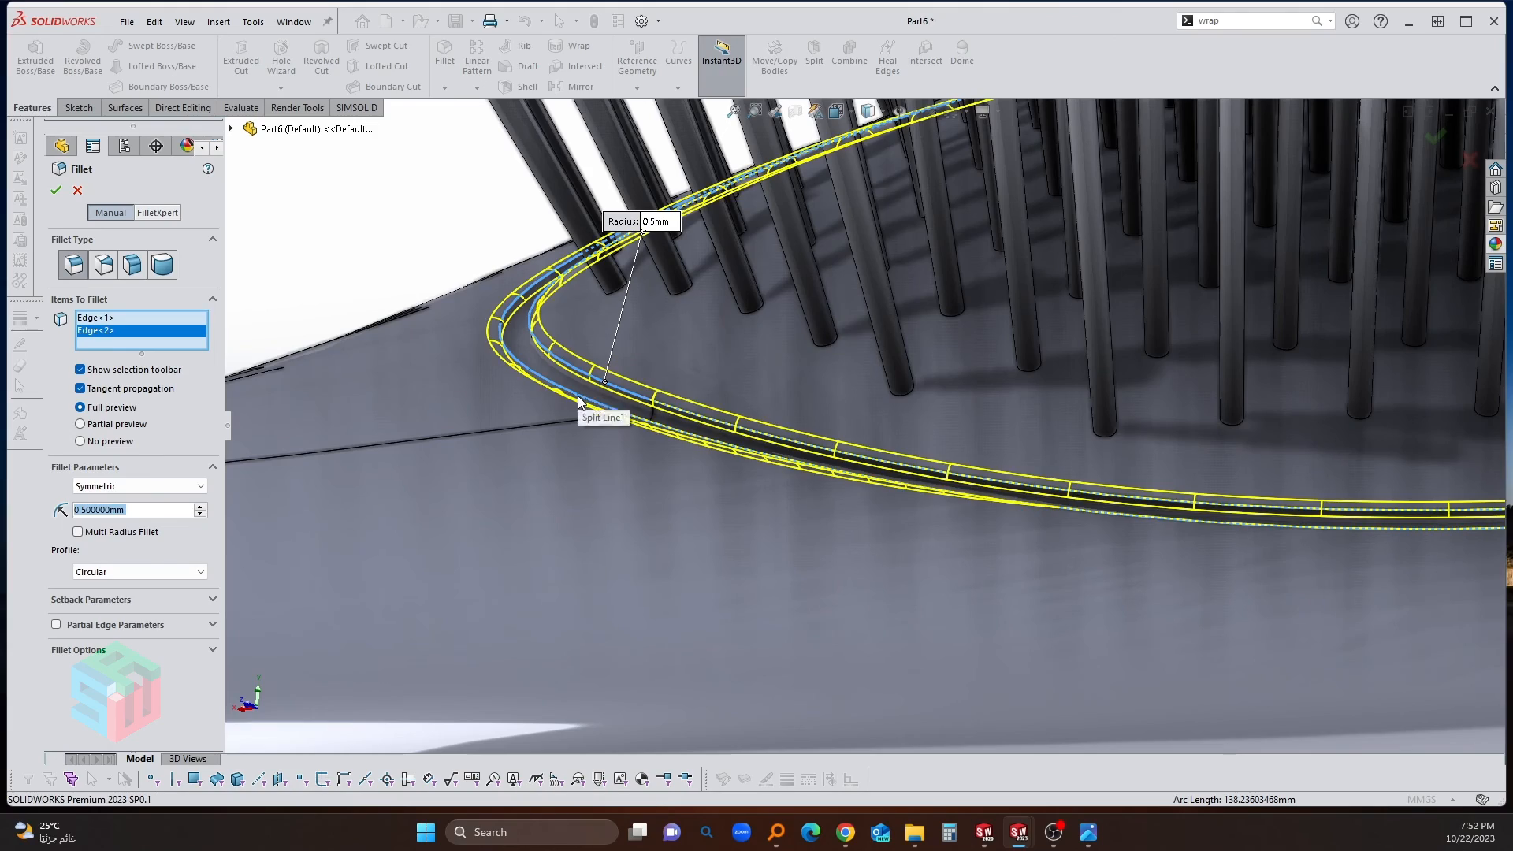
{"action": "key", "text": "Return"}
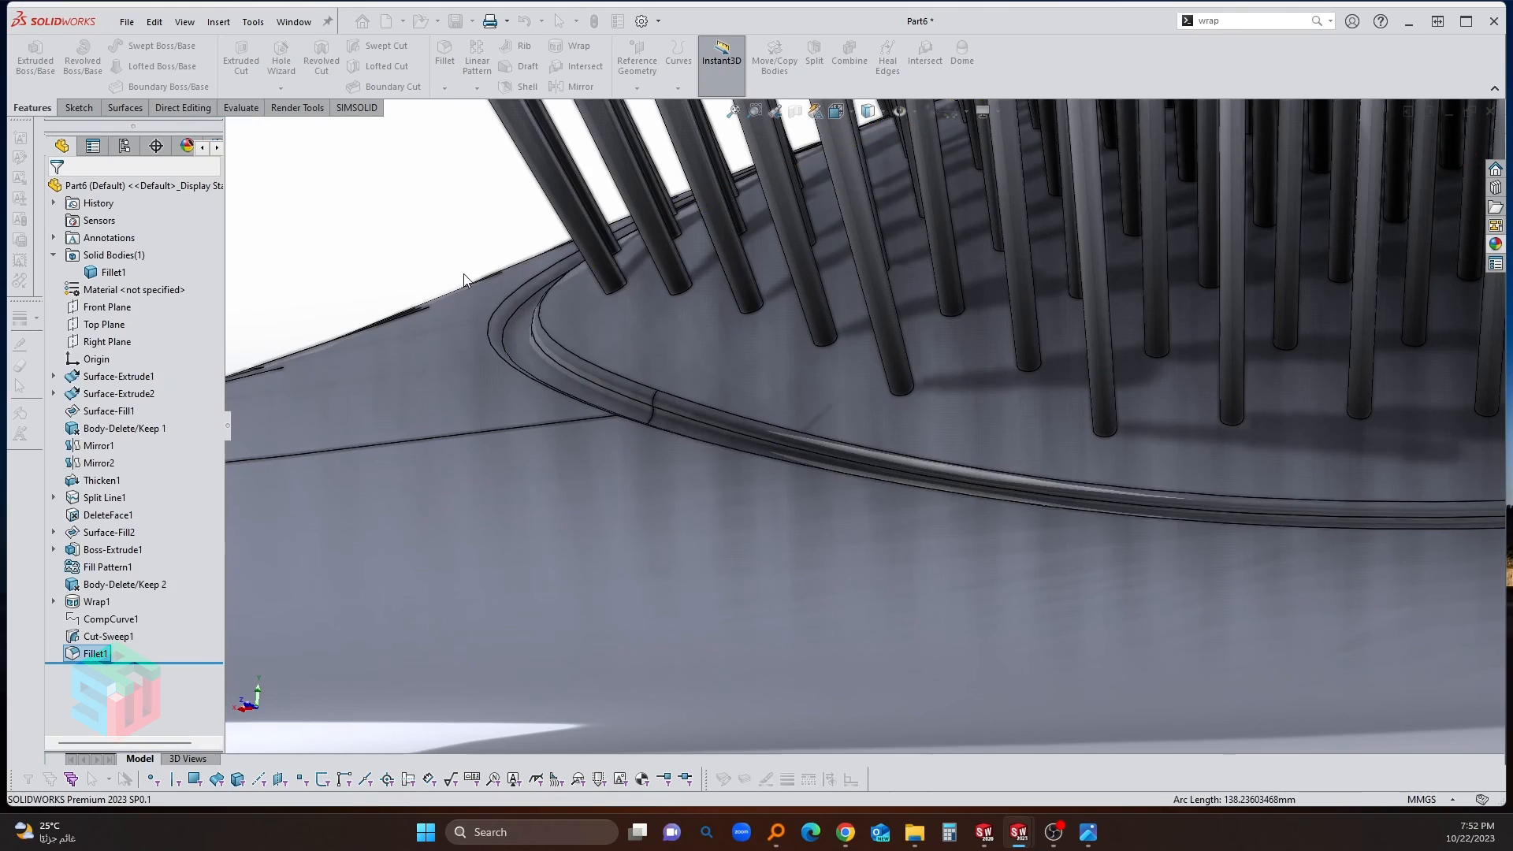
Step: Save the part as "hairbrush finished.SLDPRT" in the hair brush folder, overwriting the existing file
{"action": "scroll", "coordinate": [1141, 383], "scroll_direction": "up", "scroll_amount": 5}
{"action": "scroll", "coordinate": [1141, 383], "scroll_direction": "up", "scroll_amount": 6}
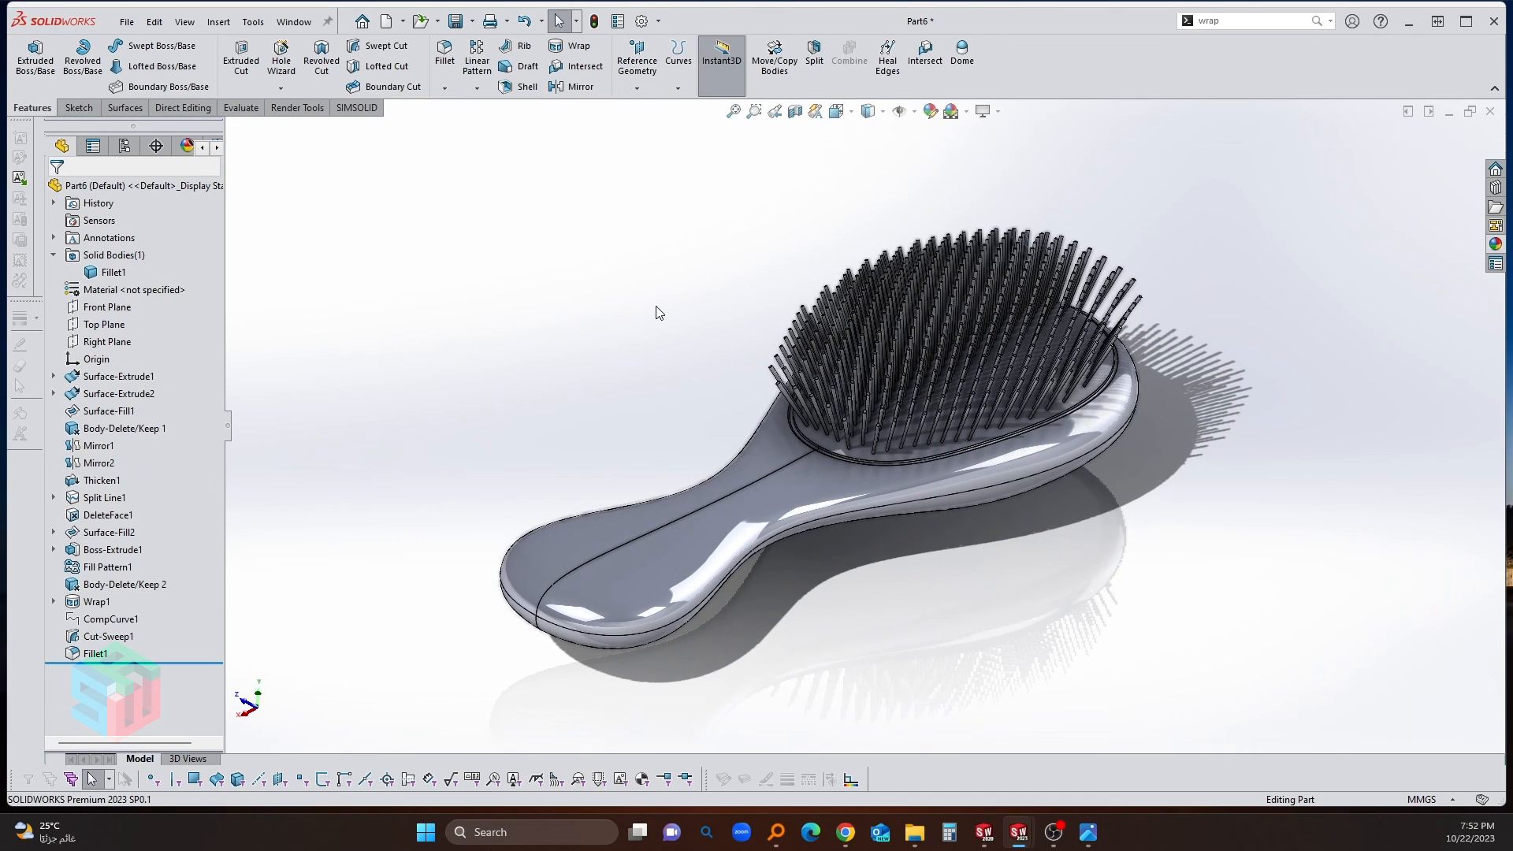
{"action": "key", "text": "ctrl+s"}
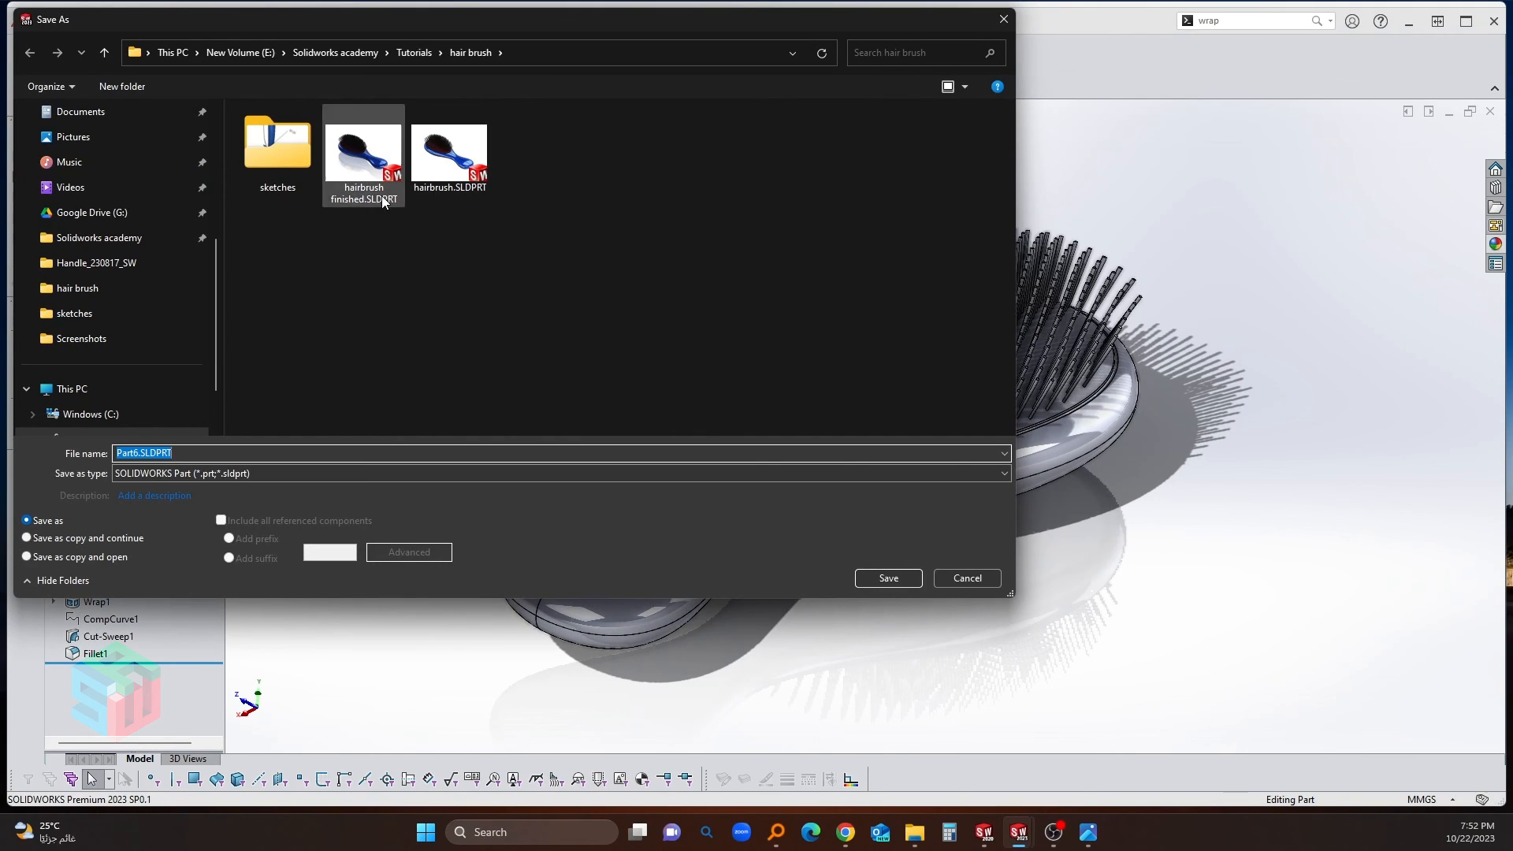
{"action": "left_click", "coordinate": [382, 196]}
{"action": "left_click", "coordinate": [905, 584]}
{"action": "left_click", "coordinate": [782, 415]}
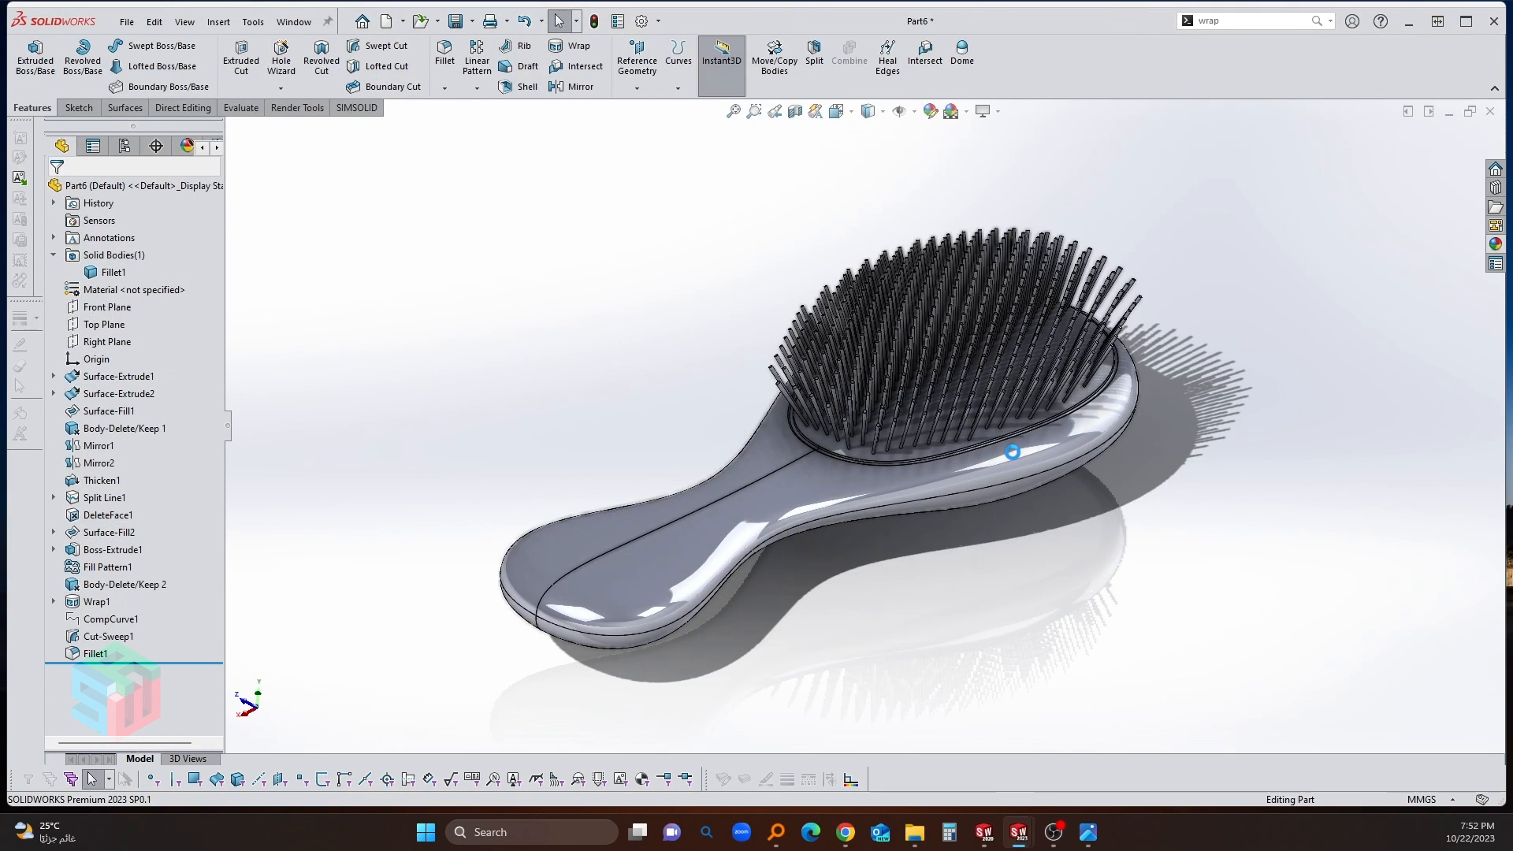
Step: Apply a dark medium gloss plastic appearance to the bristle wrap feature
{"action": "scroll", "coordinate": [1114, 342], "scroll_direction": "down", "scroll_amount": 3}
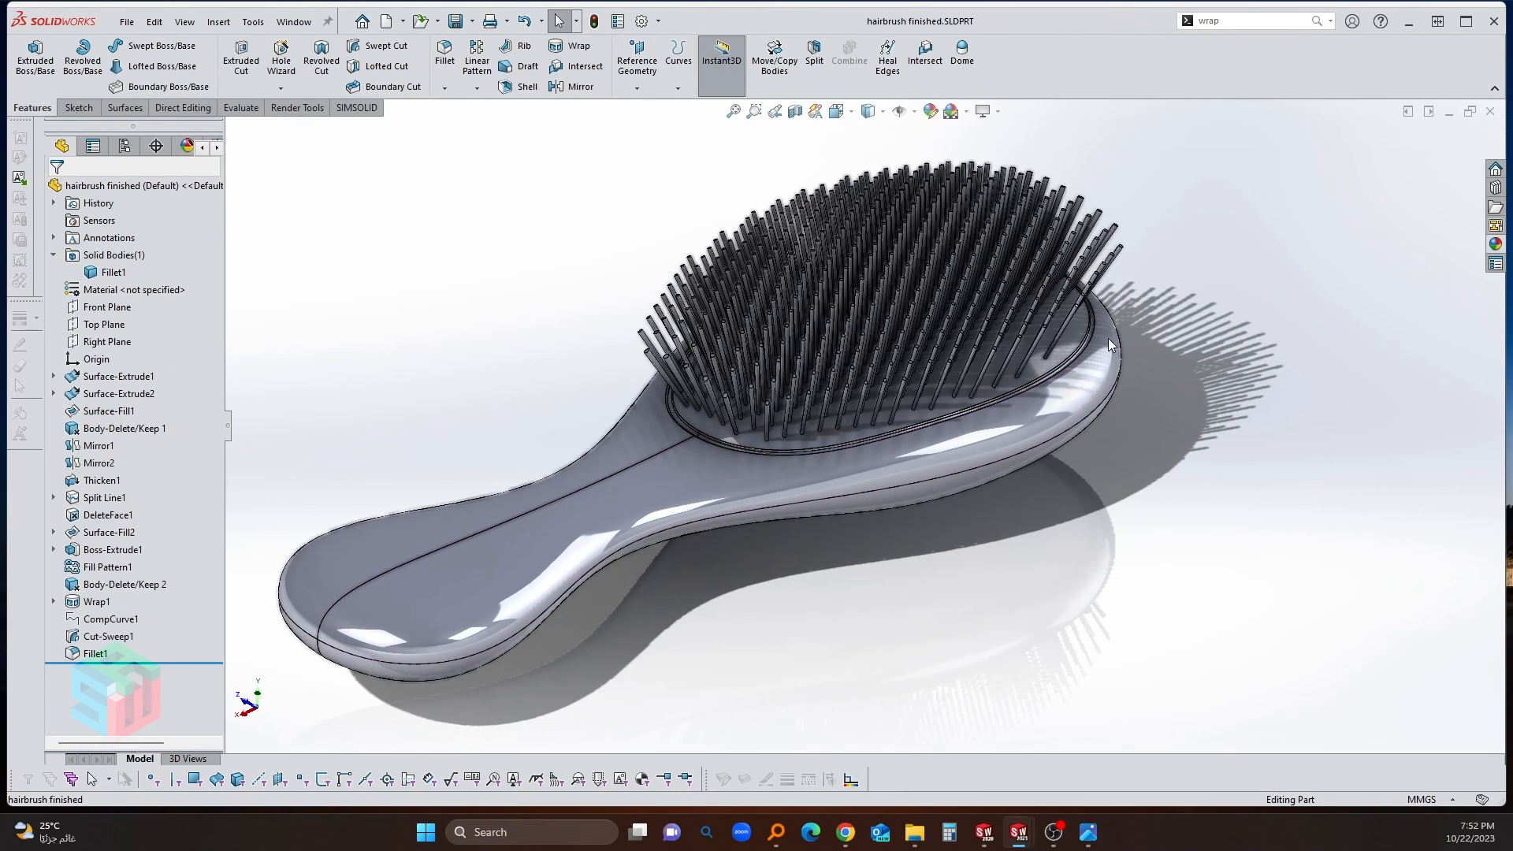
{"action": "left_click", "coordinate": [1495, 246]}
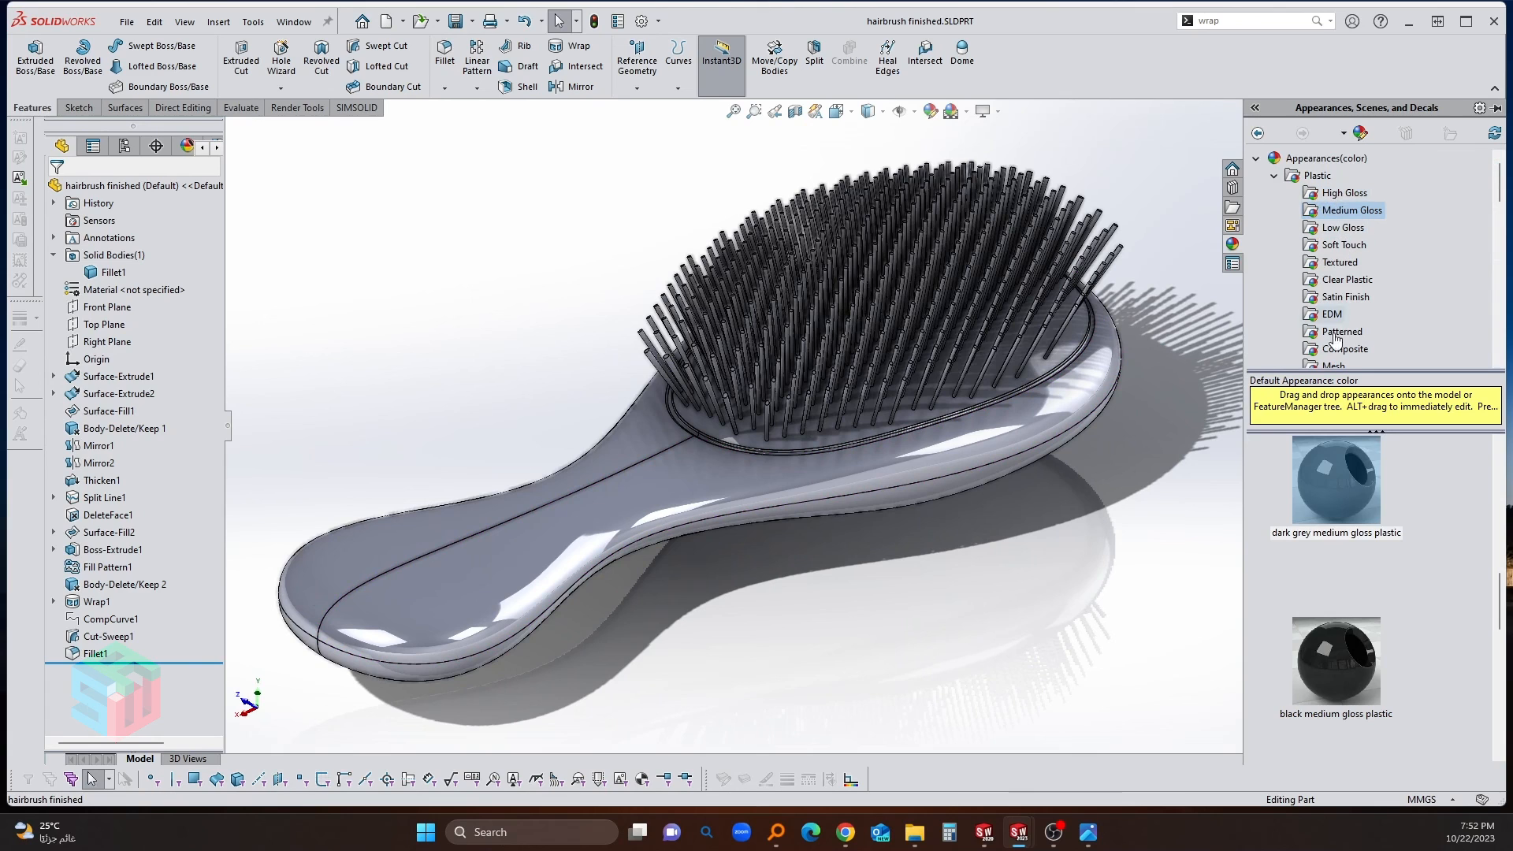
{"action": "scroll", "coordinate": [1311, 549], "scroll_direction": "down", "scroll_amount": 2}
{"action": "scroll", "coordinate": [1311, 548], "scroll_direction": "up", "scroll_amount": 2}
{"action": "left_click_drag", "start_coordinate": [1326, 498], "coordinate": [1106, 262]}
{"action": "left_click", "coordinate": [1111, 261]}
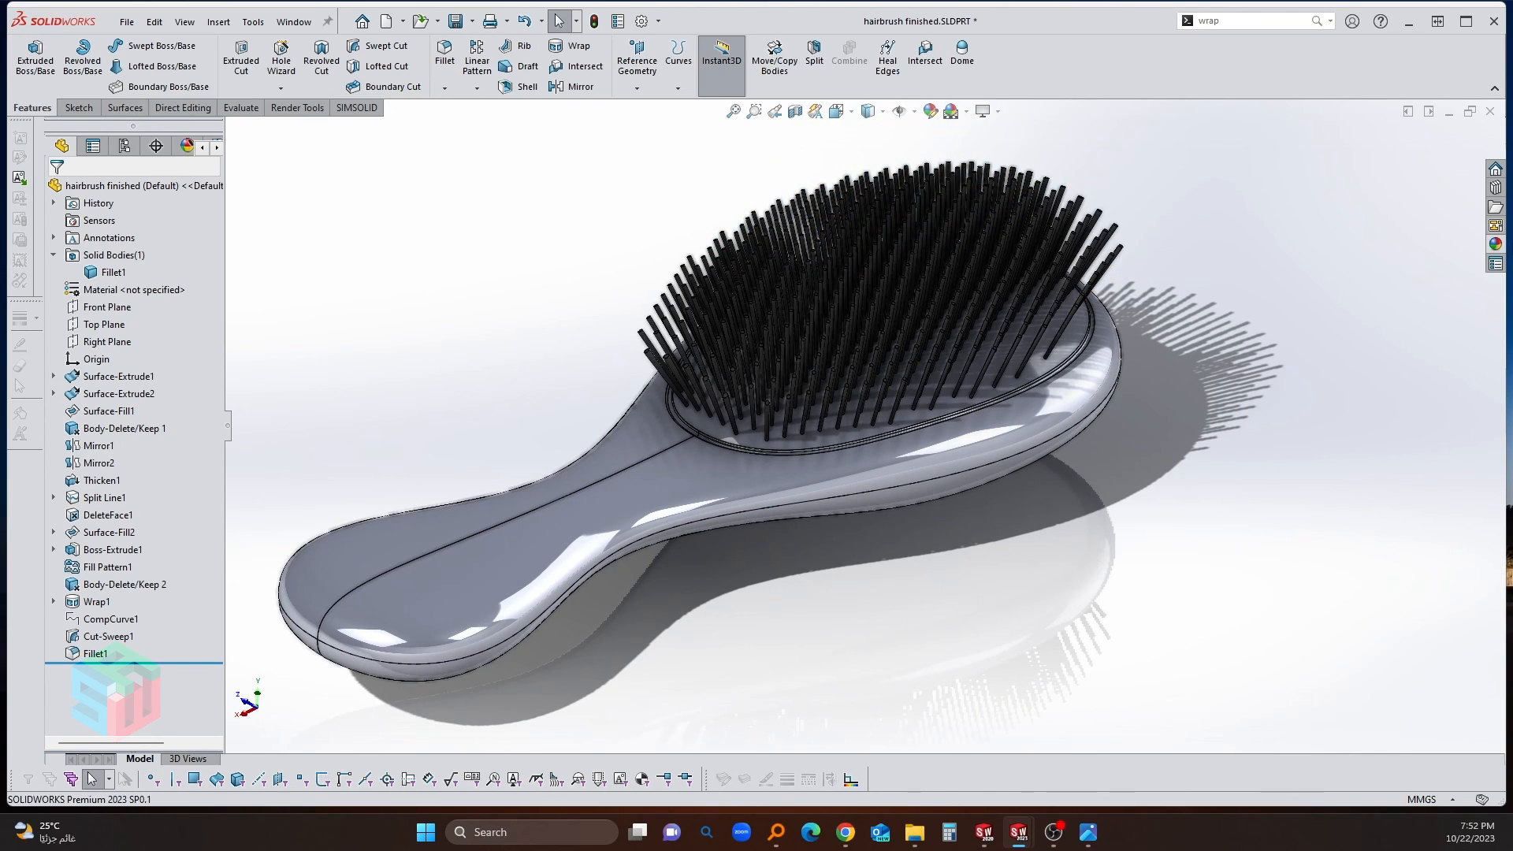
Step: Apply the blue medium gloss plastic appearance to the whole brush body
{"action": "left_click", "coordinate": [1497, 263]}
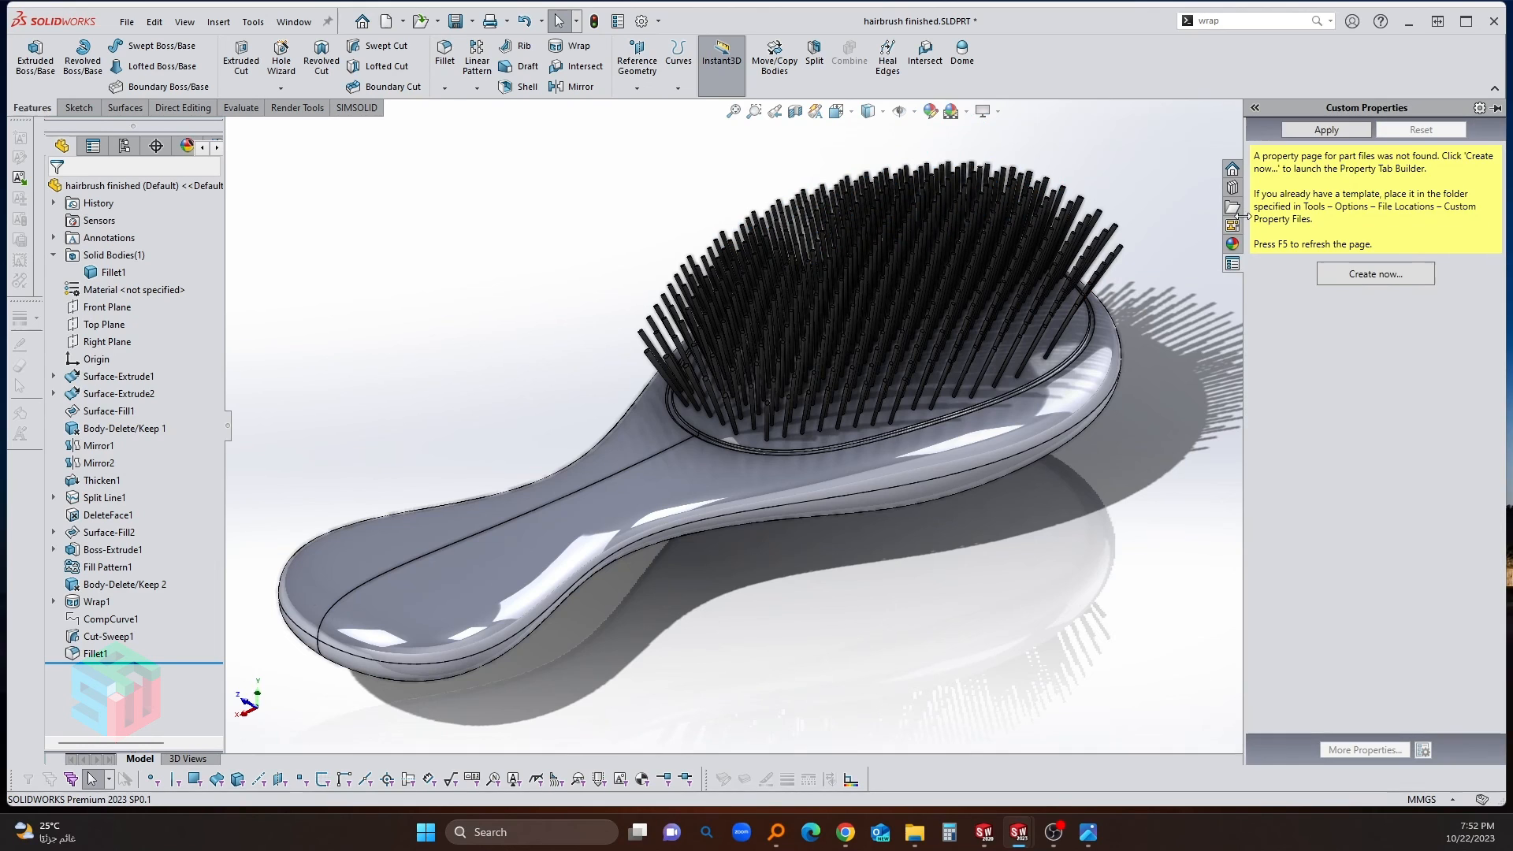
{"action": "left_click", "coordinate": [1240, 245]}
{"action": "scroll", "coordinate": [1344, 531], "scroll_direction": "down", "scroll_amount": 3}
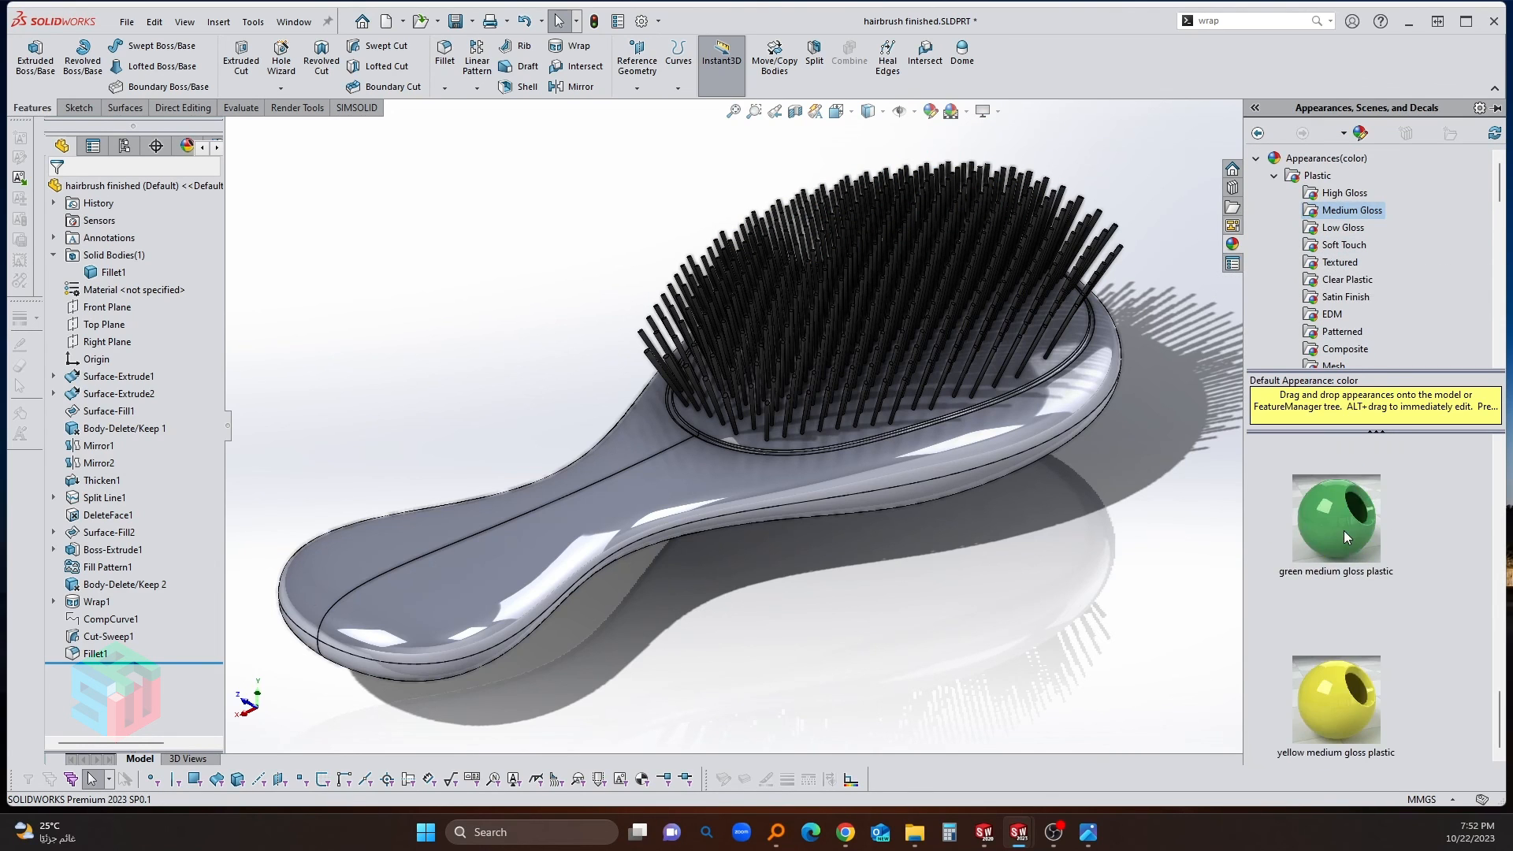
{"action": "scroll", "coordinate": [1344, 531], "scroll_direction": "up", "scroll_amount": 1}
{"action": "left_click_drag", "start_coordinate": [1344, 531], "coordinate": [678, 526]}
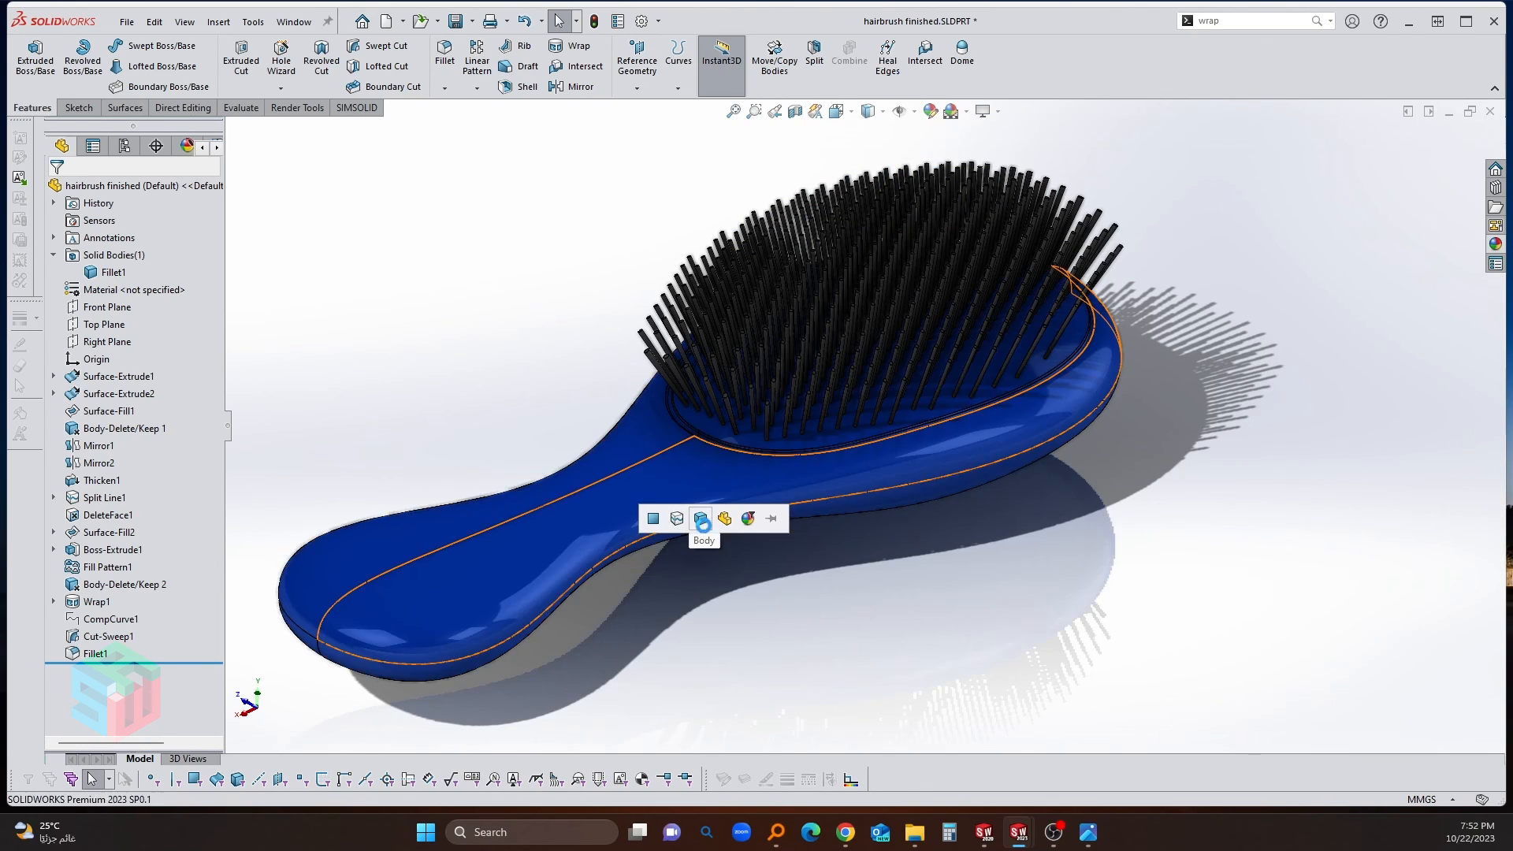
{"action": "left_click", "coordinate": [696, 522]}
Step: Apply a dark textured plastic appearance to the domed face beneath the bristles, and review the whole brush
{"action": "scroll", "coordinate": [866, 422], "scroll_direction": "down", "scroll_amount": 3}
{"action": "scroll", "coordinate": [1175, 394], "scroll_direction": "down", "scroll_amount": 3}
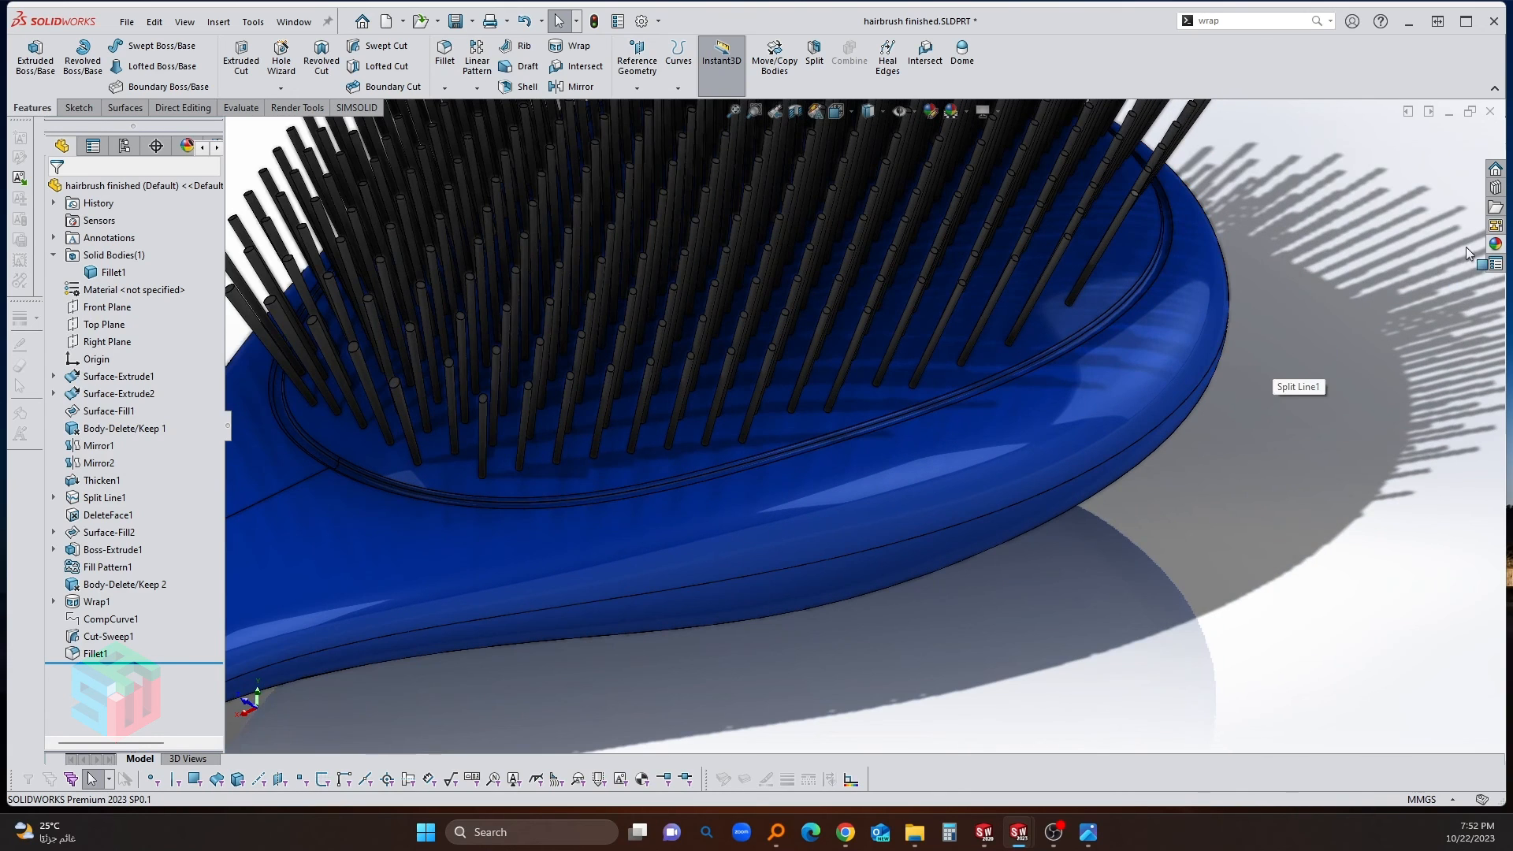
{"action": "left_click", "coordinate": [1495, 244]}
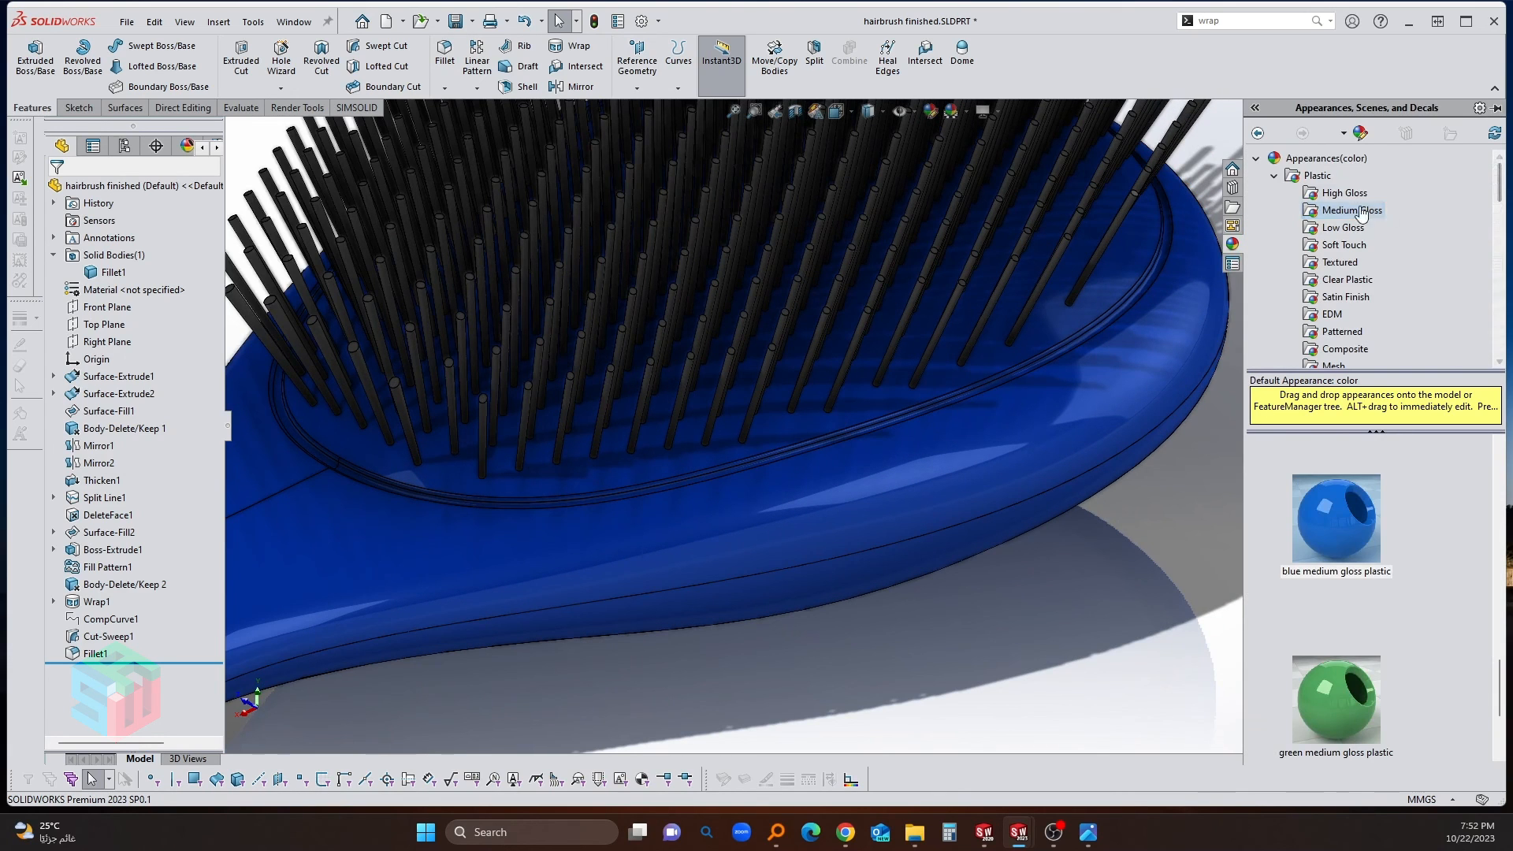
{"action": "left_click", "coordinate": [1338, 268]}
{"action": "left_click_drag", "start_coordinate": [1341, 482], "coordinate": [1062, 328]}
{"action": "left_click", "coordinate": [1074, 325]}
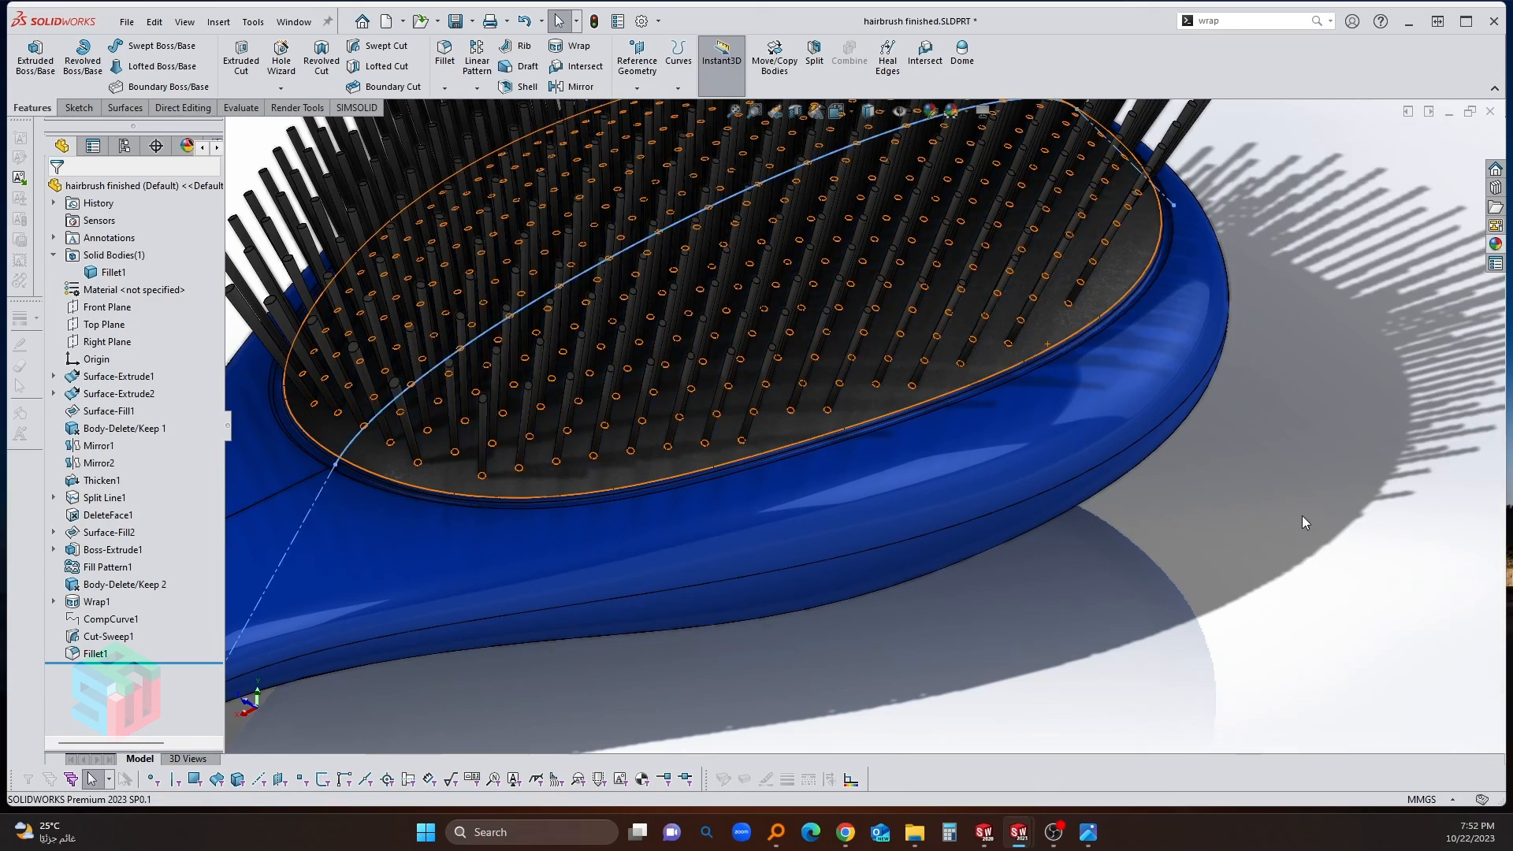
{"action": "scroll", "coordinate": [750, 423], "scroll_direction": "up", "scroll_amount": 8}
{"action": "scroll", "coordinate": [731, 480], "scroll_direction": "down", "scroll_amount": 3}
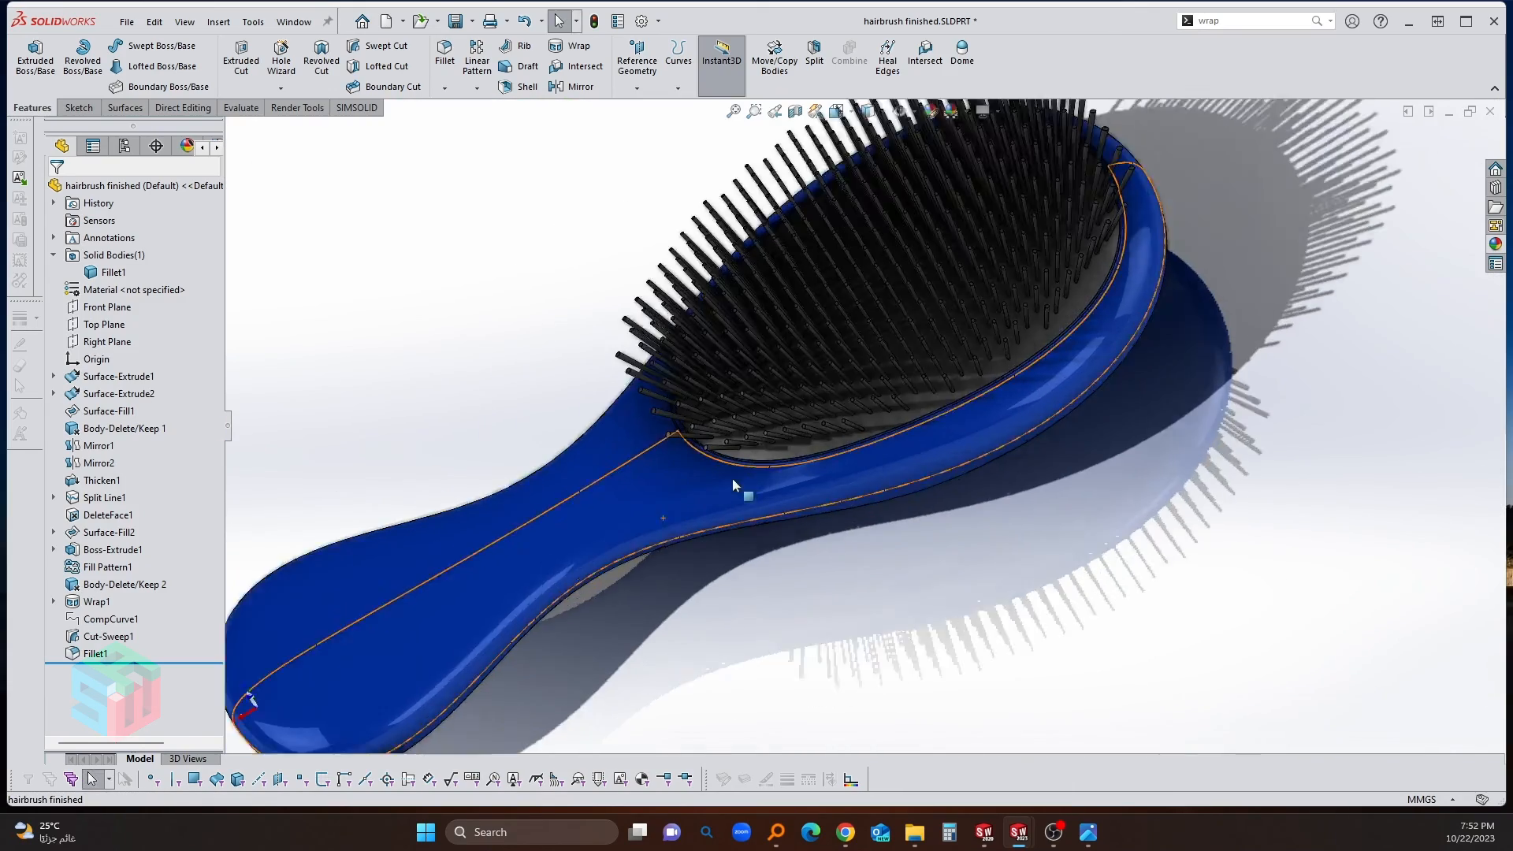
{"action": "scroll", "coordinate": [731, 480], "scroll_direction": "up", "scroll_amount": 5}
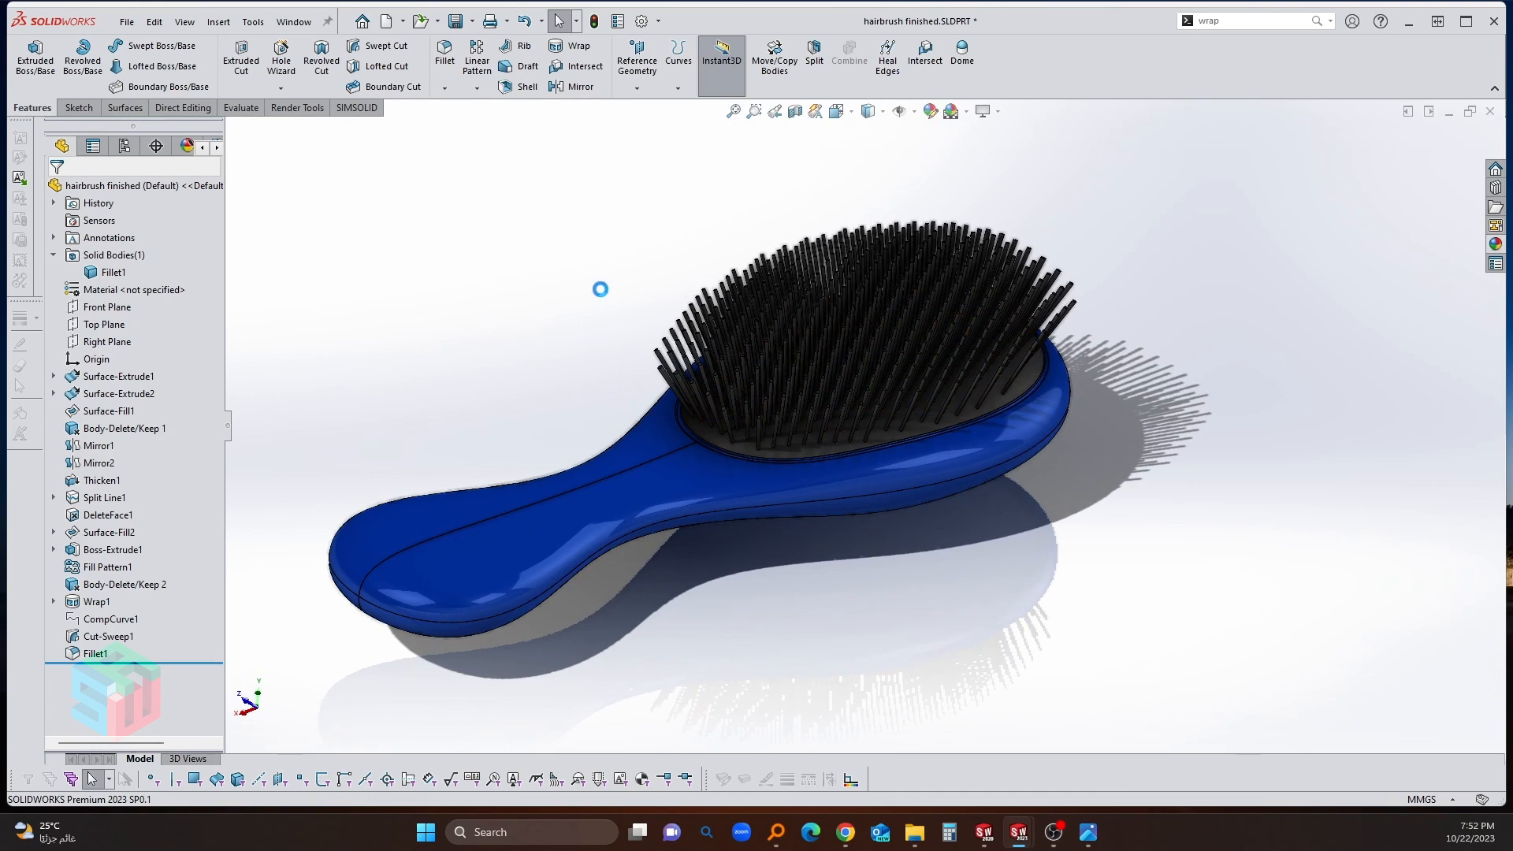